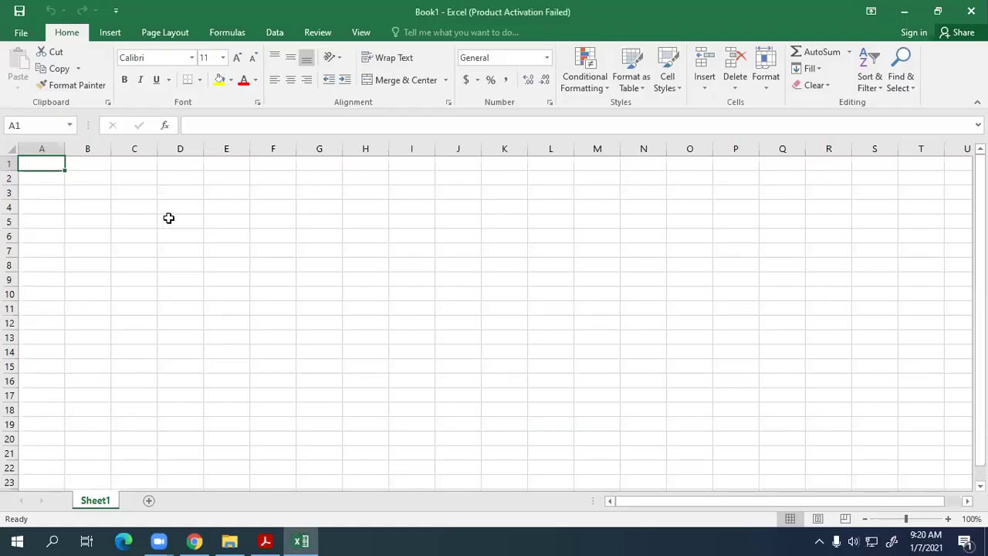
# Step: Enter the title "Financial Statements" in cell C2 and "as per IAS 1" below it in C3
pyautogui.click(151, 202)
pyautogui.click(130, 180)
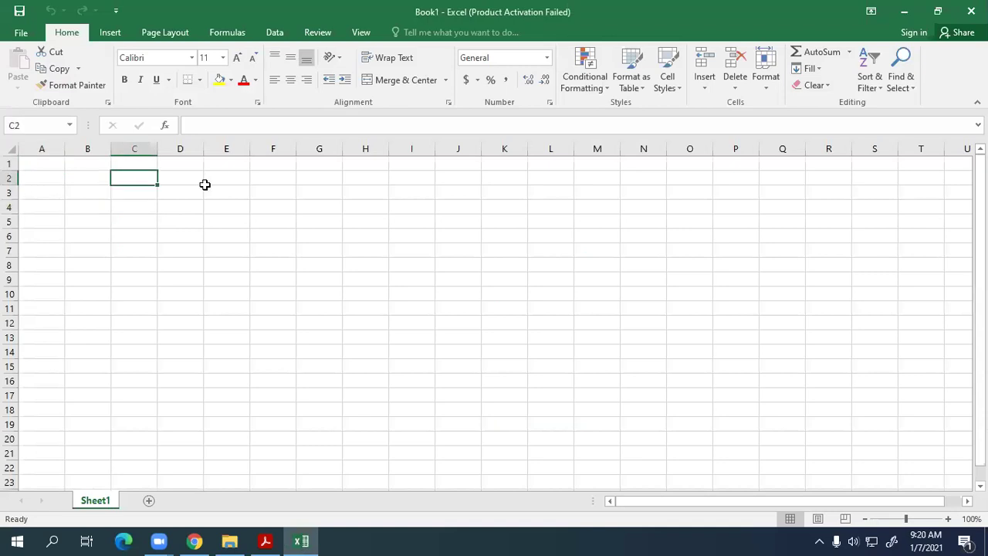
pyautogui.write('Financ')
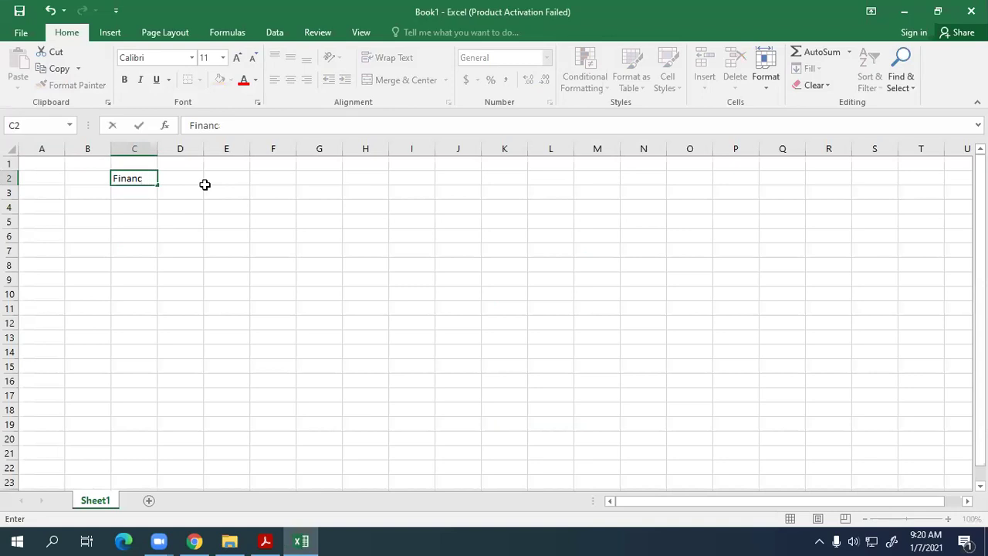
pyautogui.write('ial Statementes')
pyautogui.press('BackSpace')
pyautogui.press('BackSpace')
pyautogui.write('s')
pyautogui.press('Return')
pyautogui.write('as per IAS')
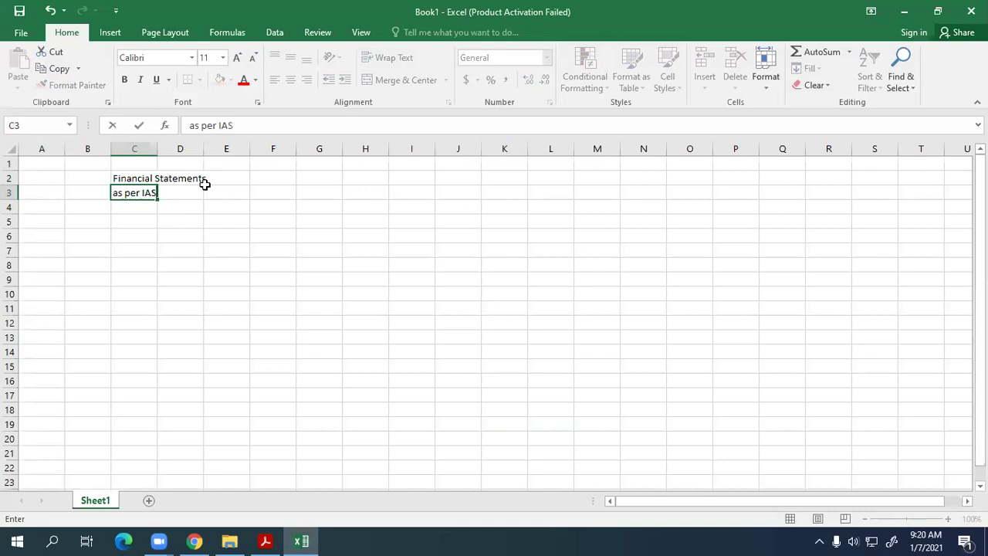
pyautogui.write(' 1')
pyautogui.press('Return')
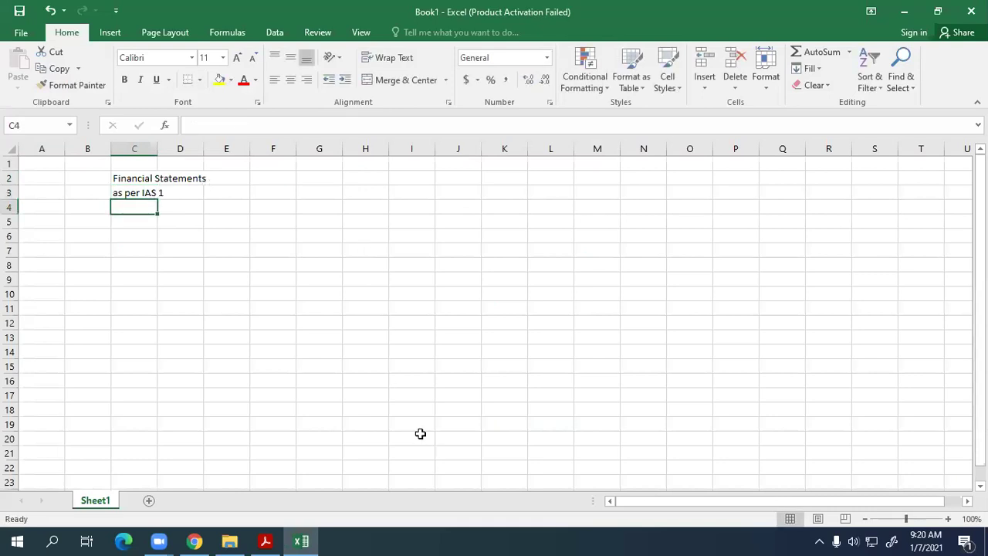
# Step: Consult the trial balance PDF in Adobe Acrobat Reader, and enter the company name "Bayzell Co" in cell C5 of the Excel sheet
pyautogui.press('Return')
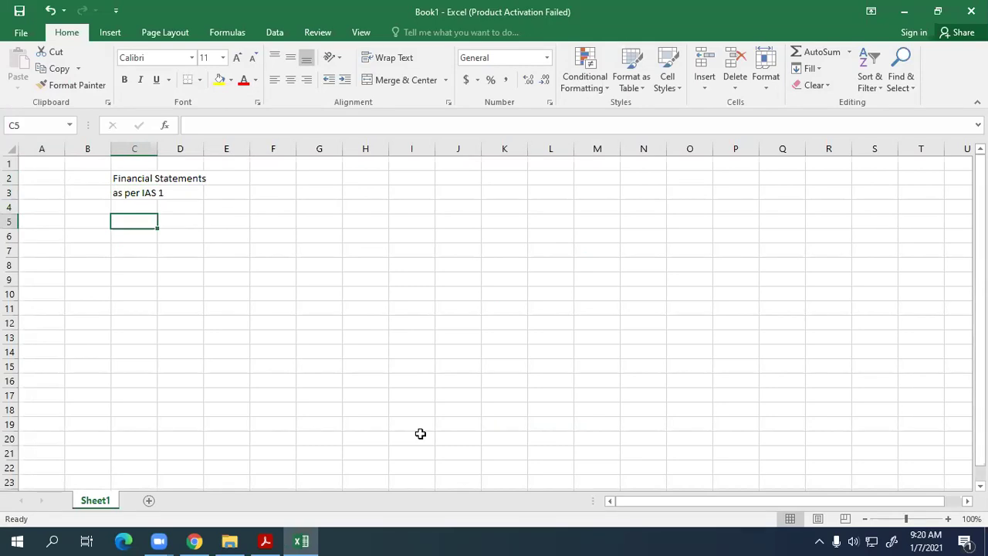
pyautogui.write('B')
pyautogui.press('BackSpace')
pyautogui.write('Bay')
pyautogui.press('BackSpace')
pyautogui.press('BackSpace')
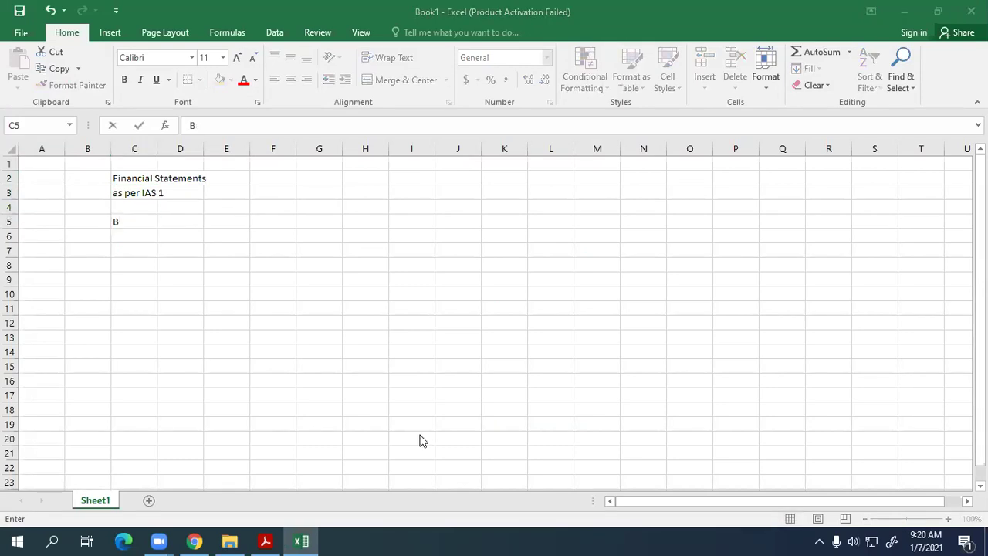
pyautogui.hotkey('alt', 'Tab')
pyautogui.hotkey('alt', 'Tab')
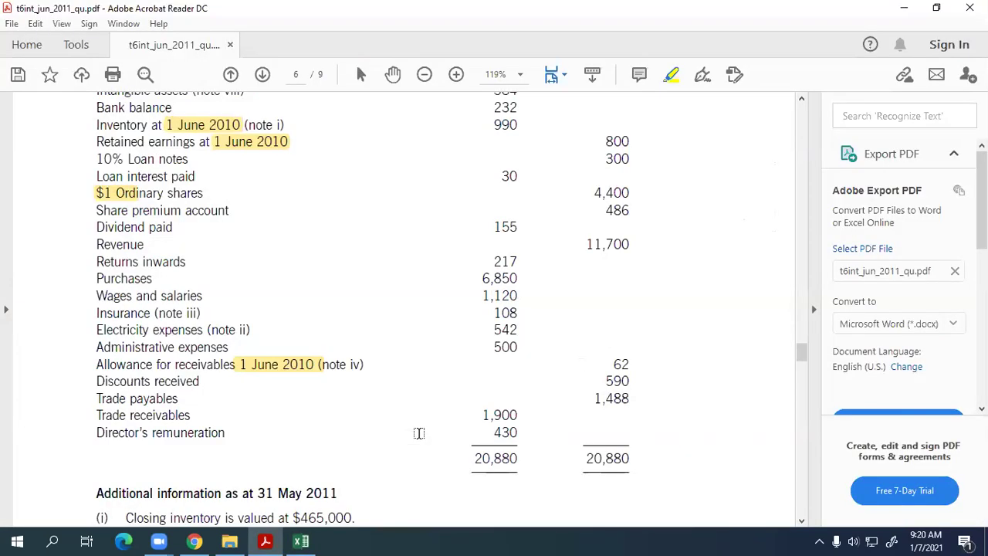
pyautogui.scroll(2, 418, 388)
pyautogui.scroll(3, 419, 388)
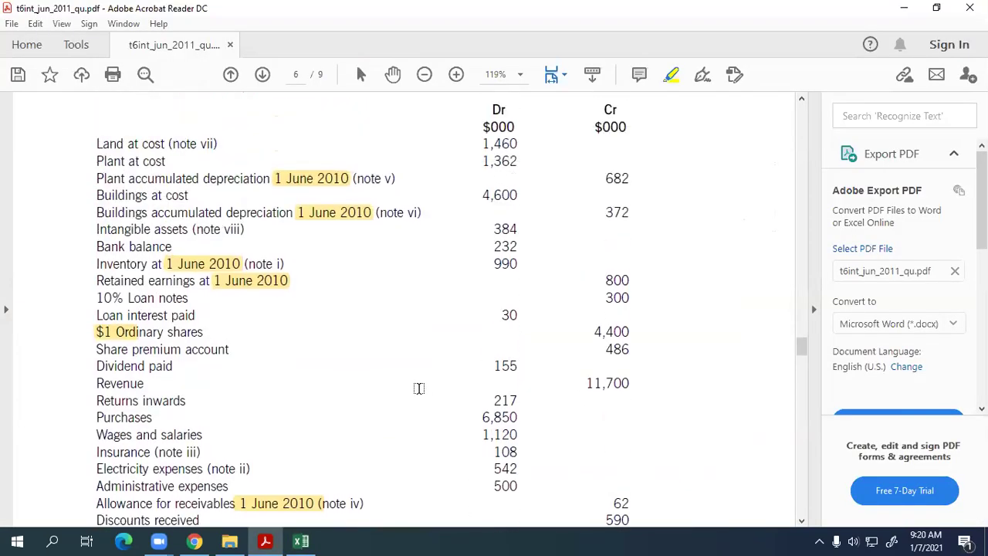
pyautogui.hotkey('alt', 'Tab')
pyautogui.write('Bay')
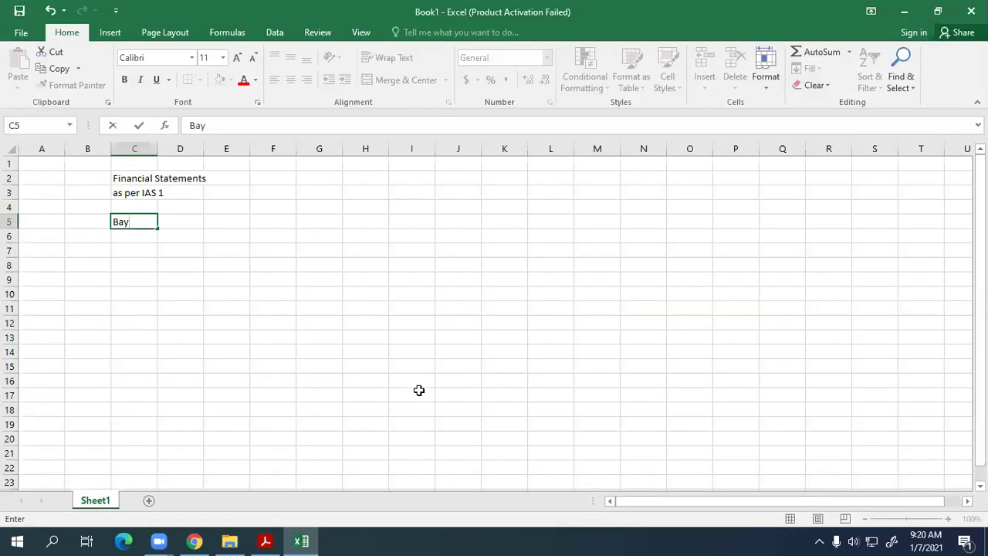
pyautogui.write('zell Com')
pyautogui.press('BackSpace')
pyautogui.press('Return')
# Step: Enter the heading "Statement of Profit or loss" in cell C6
pyautogui.write('Stya')
pyautogui.press('BackSpace')
pyautogui.press('BackSpace')
pyautogui.write('atemnen')
pyautogui.press('BackSpace')
pyautogui.press('BackSpace')
pyautogui.press('BackSpace')
pyautogui.write('enmt')
pyautogui.press('BackSpace')
pyautogui.press('BackSpace')
pyautogui.write('t of Pfo')
pyautogui.press('BackSpace')
pyautogui.press('BackSpace')
pyautogui.write('rofit or loss')
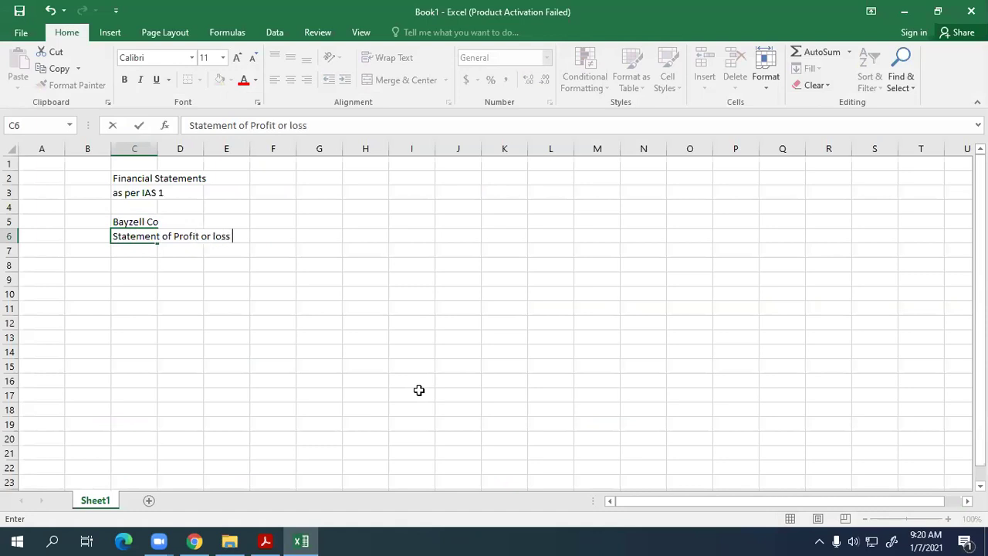
pyautogui.press('Return')
# Step: Enter the period line "for the year ended 31 May, 2011" in cell E7
pyautogui.press('Right')
pyautogui.press('Right')
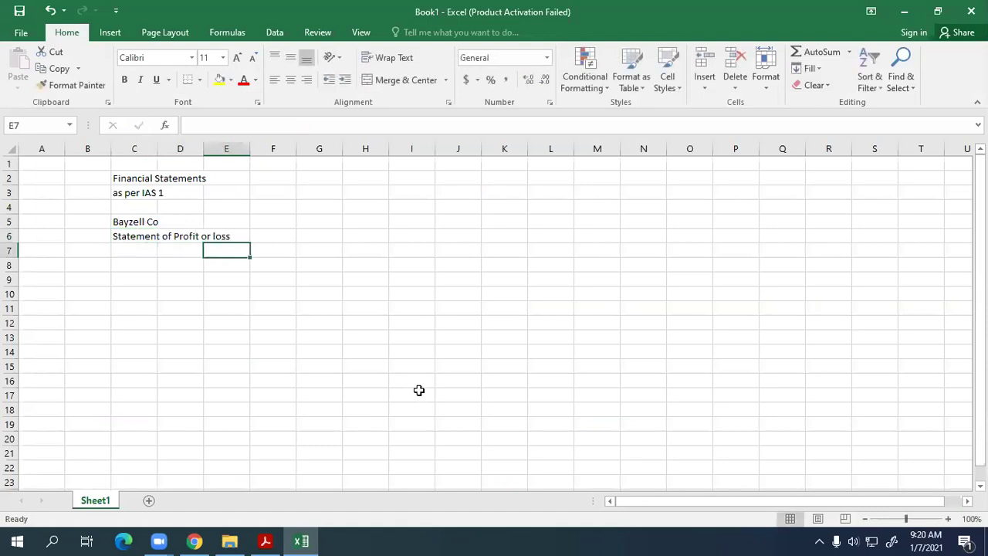
pyautogui.write('for thye y')
pyautogui.press('BackSpace')
pyautogui.press('BackSpace')
pyautogui.press('BackSpace')
pyautogui.press('BackSpace')
pyautogui.write('e ty')
pyautogui.press('BackSpace')
pyautogui.press('BackSpace')
pyautogui.write('yea')
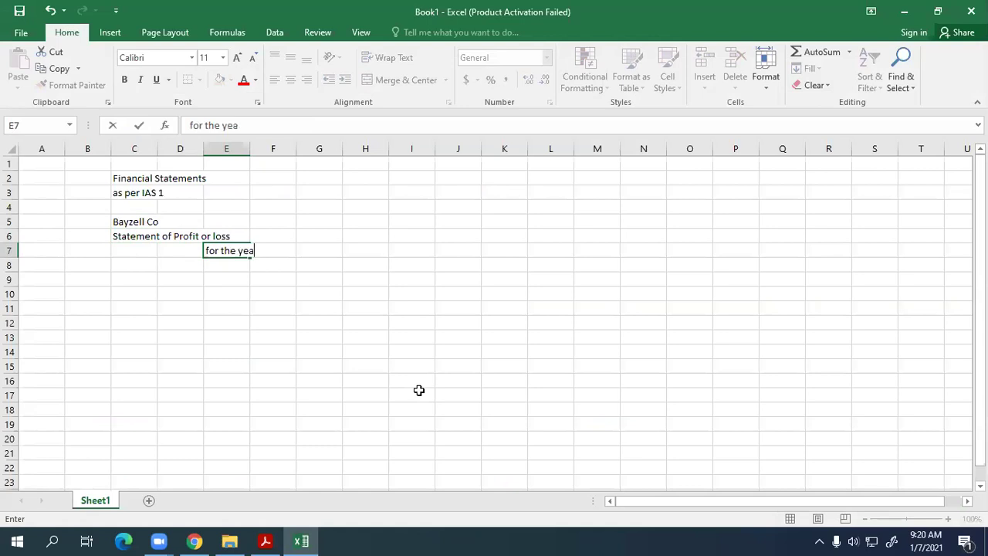
pyautogui.write('r eded')
pyautogui.press('BackSpace')
pyautogui.press('BackSpace')
pyautogui.press('BackSpace')
pyautogui.write('nded')
pyautogui.hotkey('alt', 'Tab')
pyautogui.write('31 May, ')
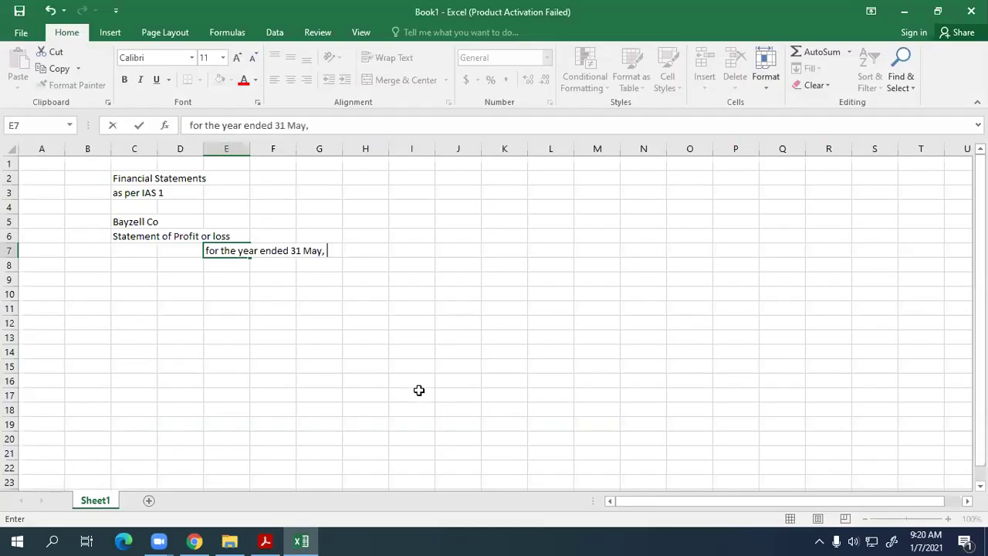
pyautogui.write('2011')
pyautogui.press('Return')
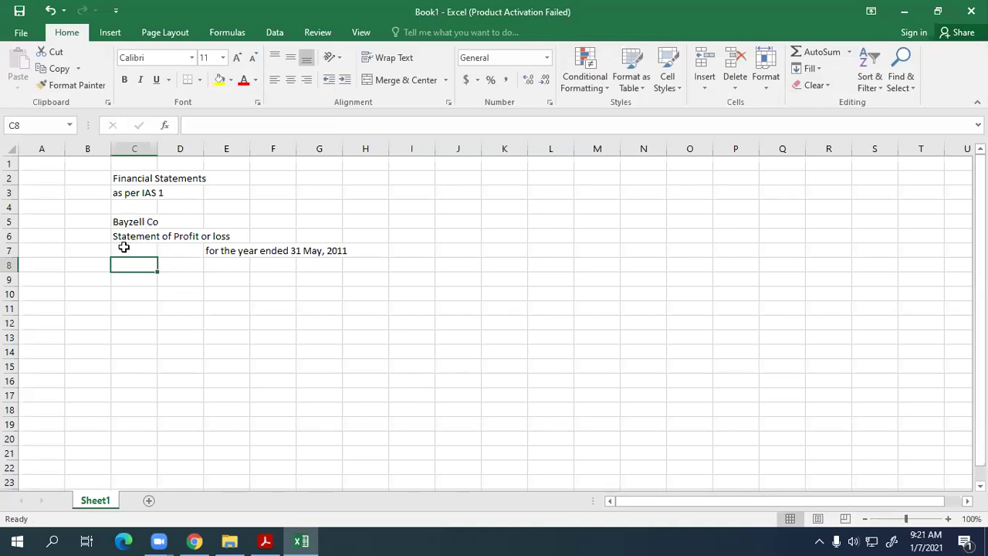
# Step: Enter the heading "Cost of sale" in cell M7 and widen column M to fit the text
pyautogui.scroll(-2, 282, 366)
pyautogui.scroll(2, 320, 360)
pyautogui.click(571, 260)
pyautogui.click(581, 249)
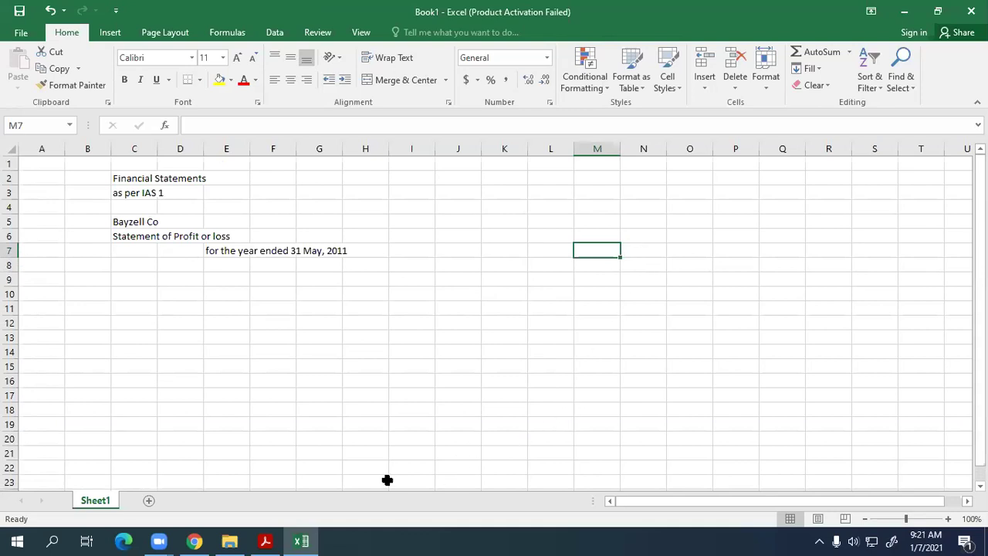
pyautogui.write('Cost')
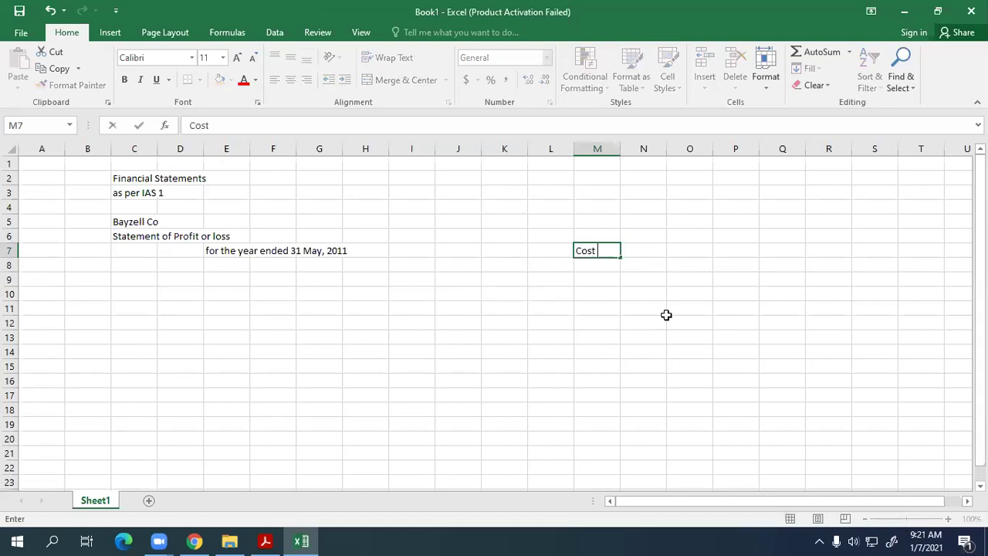
pyautogui.write(' of sale')
pyautogui.hotkey('ctrl', 'Return')
pyautogui.press('Right')
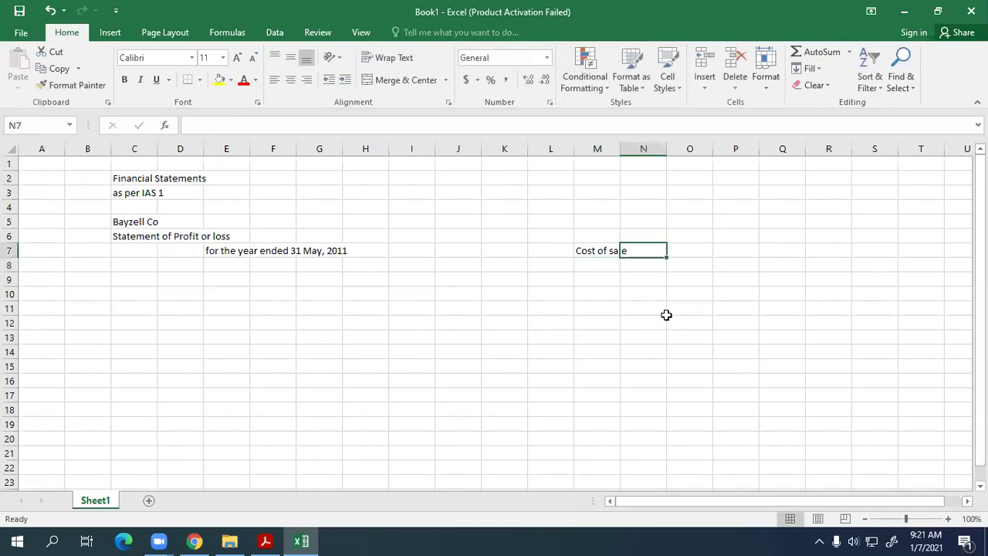
pyautogui.moveTo(620, 149); pyautogui.dragTo(631, 189)
# Step: Enter the headings "Admin Exp" in N7 and "Dist Exp" in O7, fitting column N to its text
pyautogui.write('Admin  Exp')
pyautogui.press('Tab')
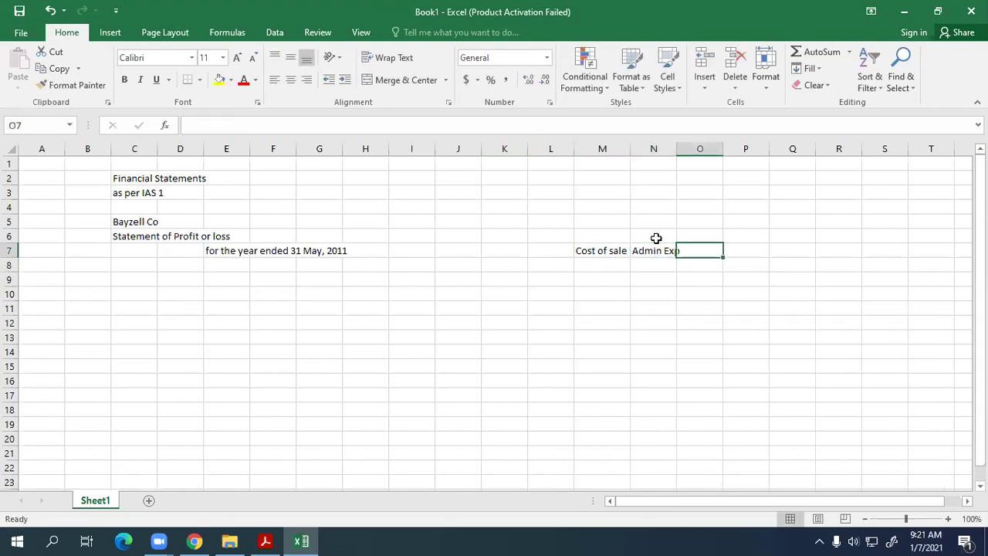
pyautogui.doubleClick(676, 149)
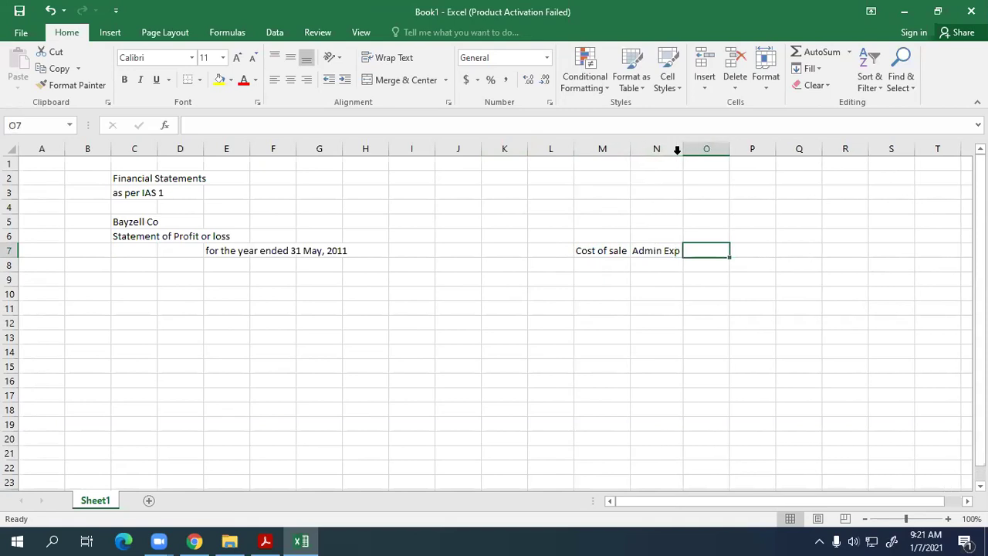
pyautogui.write('Disc')
pyautogui.press('BackSpace')
pyautogui.write('t Exp')
pyautogui.press('Return')
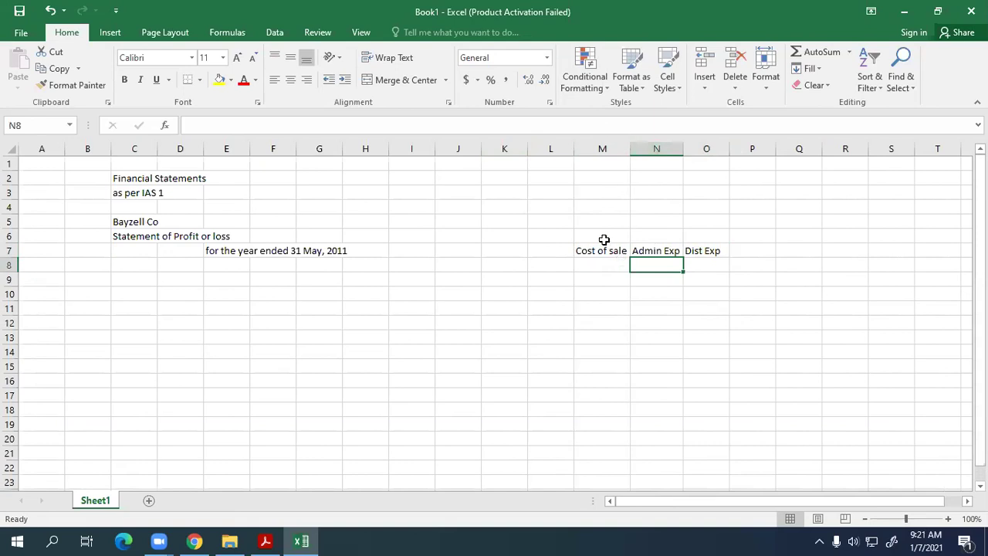
# Step: Label the three expense columns in M6:O6 as "Production", "Office" and "Selling"
pyautogui.click(600, 239)
pyautogui.click(600, 251)
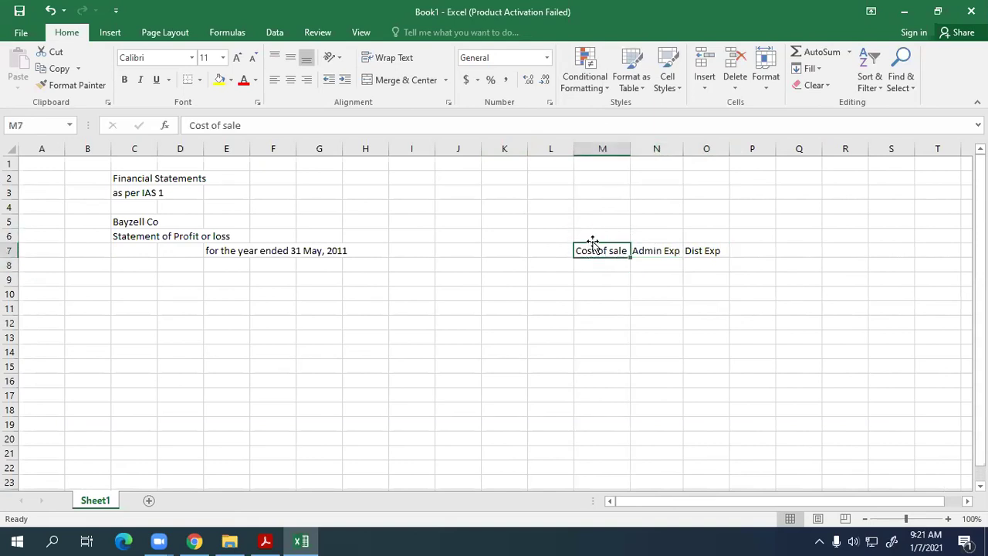
pyautogui.click(591, 238)
pyautogui.write('Product')
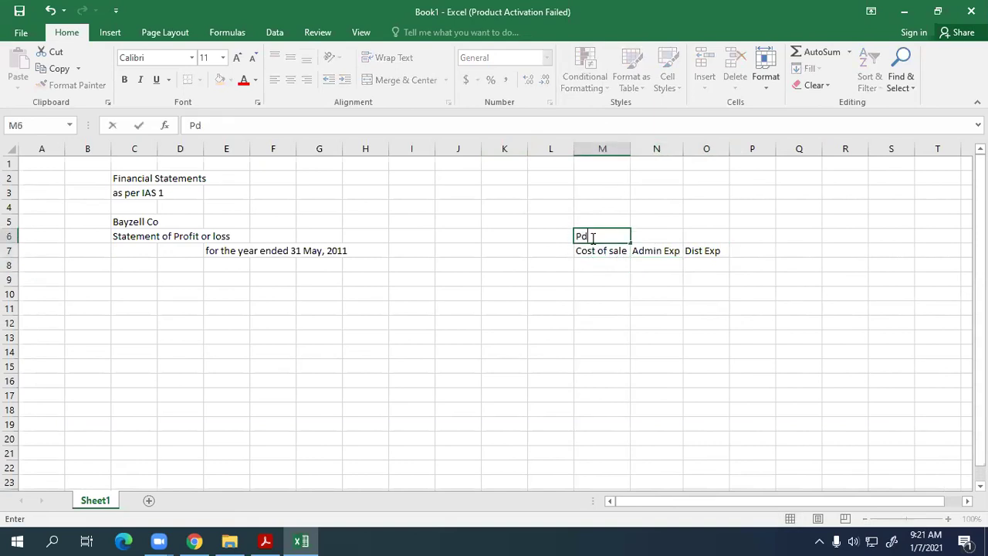
pyautogui.write('ion')
pyautogui.press('Tab')
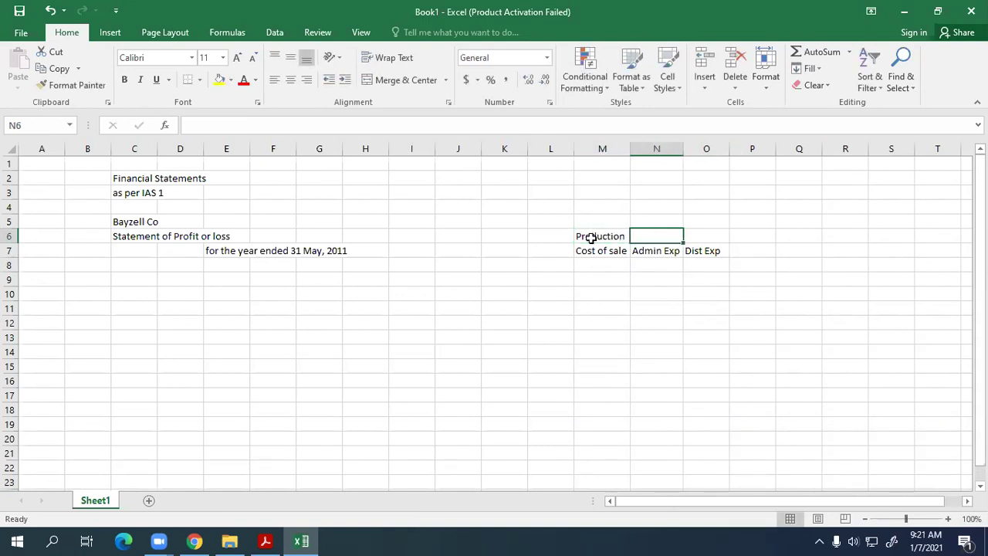
pyautogui.write('A')
pyautogui.press('BackSpace')
pyautogui.press('BackSpace')
pyautogui.write('O')
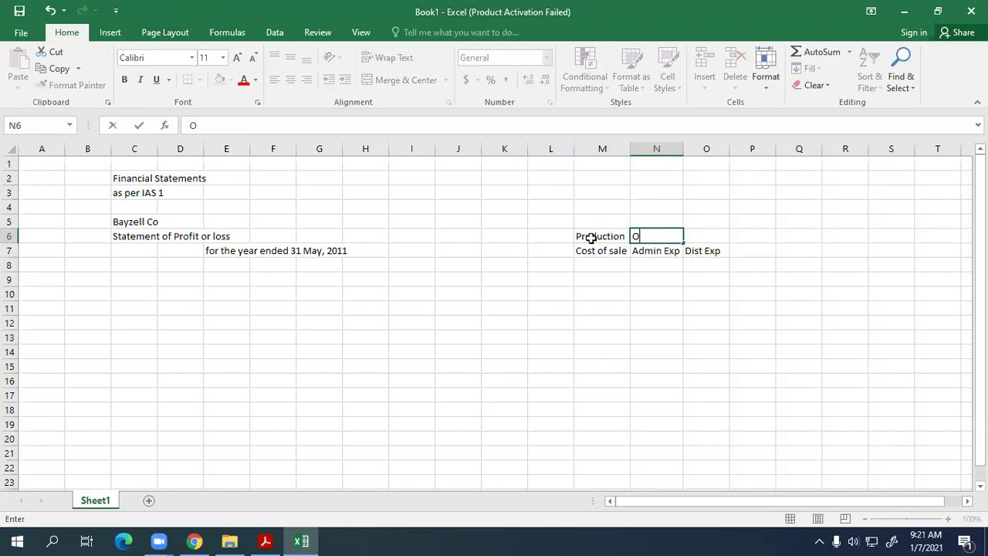
pyautogui.write('ffice')
pyautogui.press('Tab')
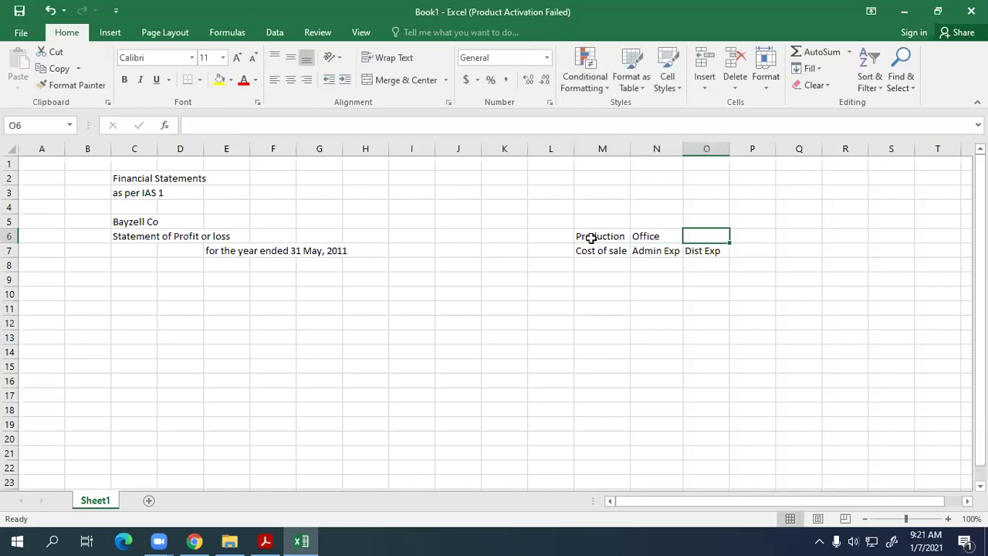
pyautogui.write('Selling')
pyautogui.press('Return')
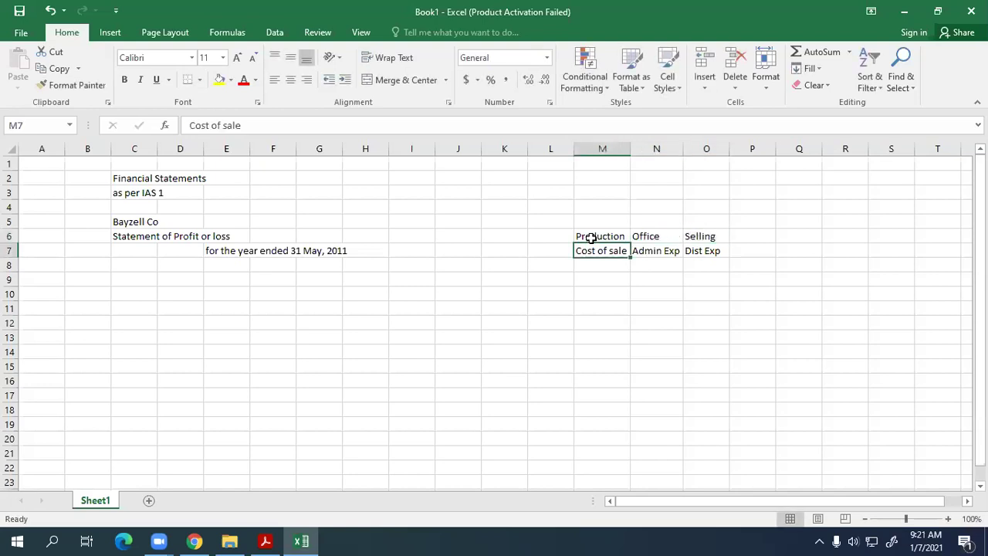
# Step: Make the Production, Office and Selling labels in M6:O6 bold
pyautogui.moveTo(591, 238); pyautogui.dragTo(697, 236)
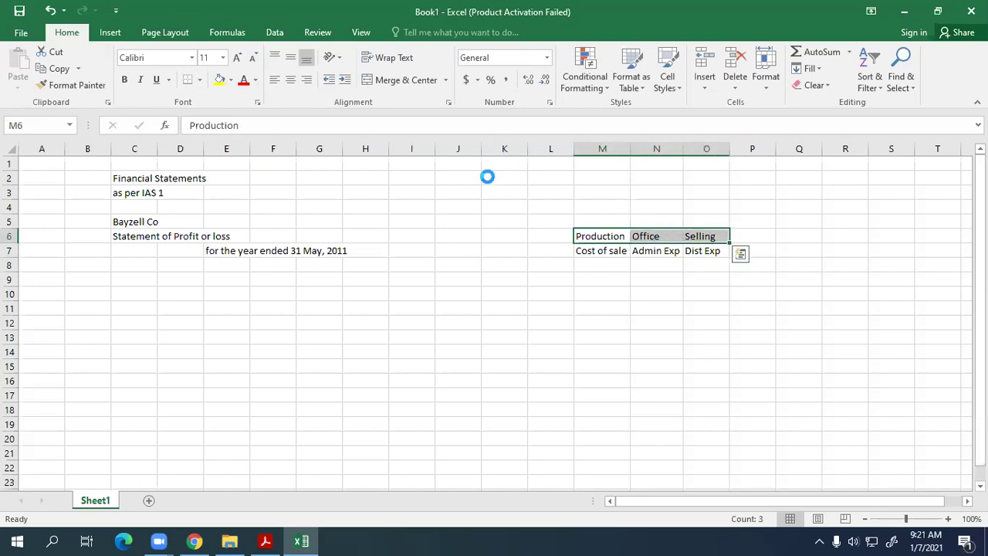
pyautogui.hotkey('ctrl', 'b')
pyautogui.click(629, 270)
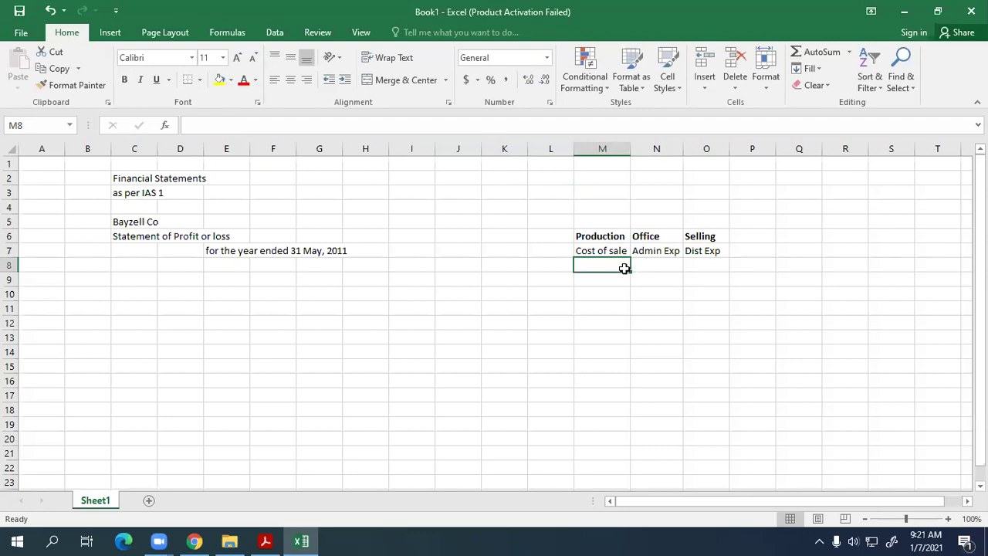
pyautogui.moveTo(644, 505); pyautogui.dragTo(670, 505)
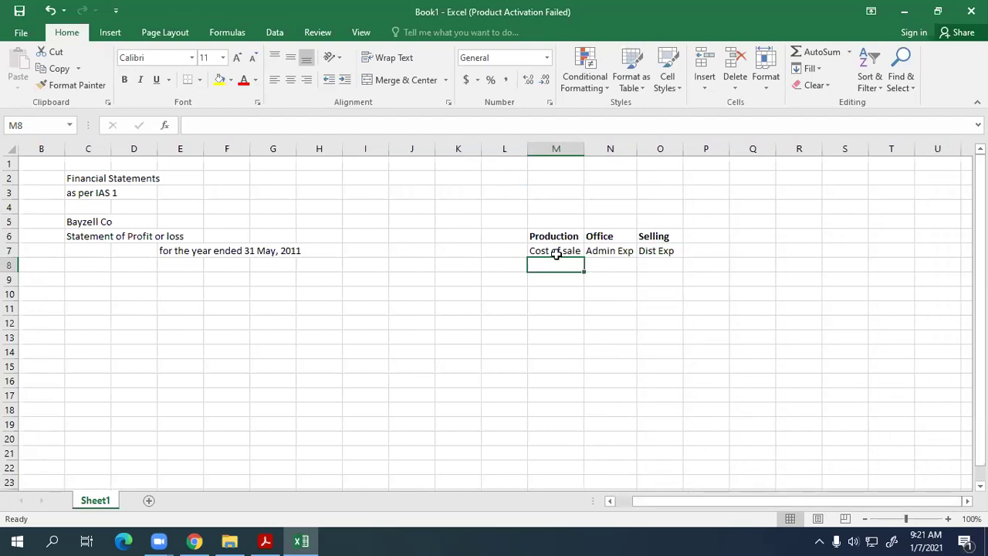
pyautogui.moveTo(556, 253); pyautogui.dragTo(669, 383)
pyautogui.click(199, 82)
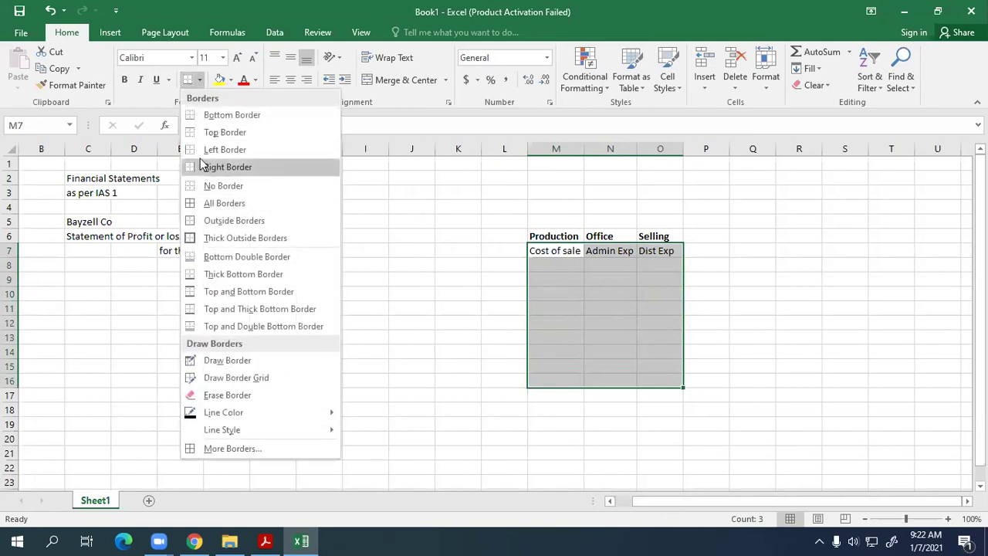
pyautogui.moveTo(553, 259); pyautogui.dragTo(556, 266)
# Step: Add a right border to each of the three expense columns from row 7 to row 14 (M7:M14, N7:N14 and O7:O14)
pyautogui.moveTo(557, 300); pyautogui.dragTo(554, 348)
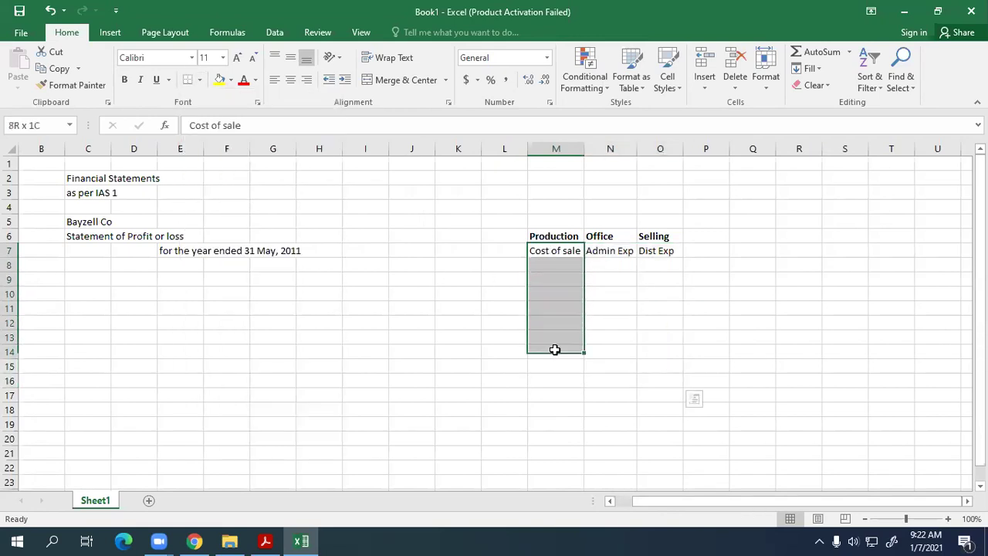
pyautogui.click(199, 80)
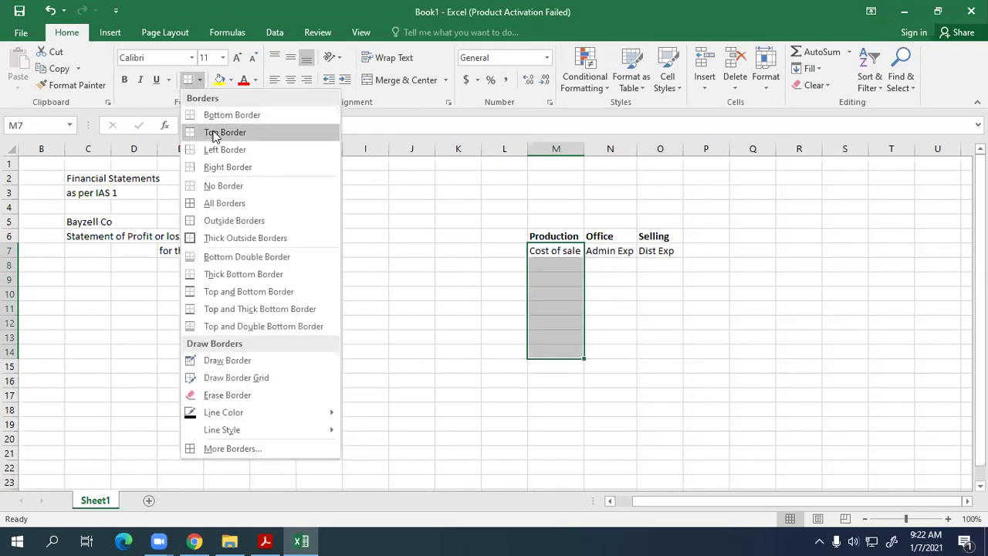
pyautogui.click(229, 166)
pyautogui.moveTo(606, 254); pyautogui.dragTo(614, 352)
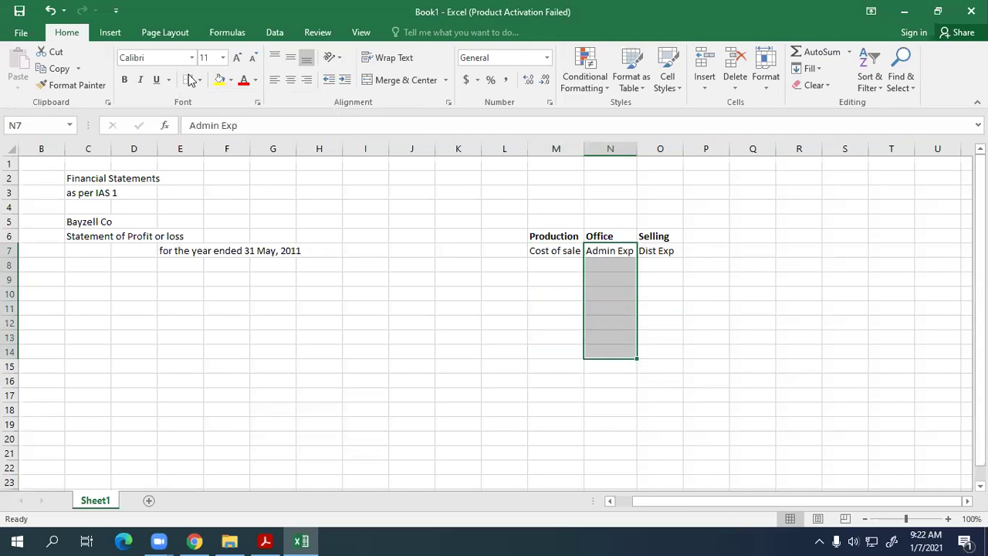
pyautogui.moveTo(654, 251); pyautogui.dragTo(665, 354)
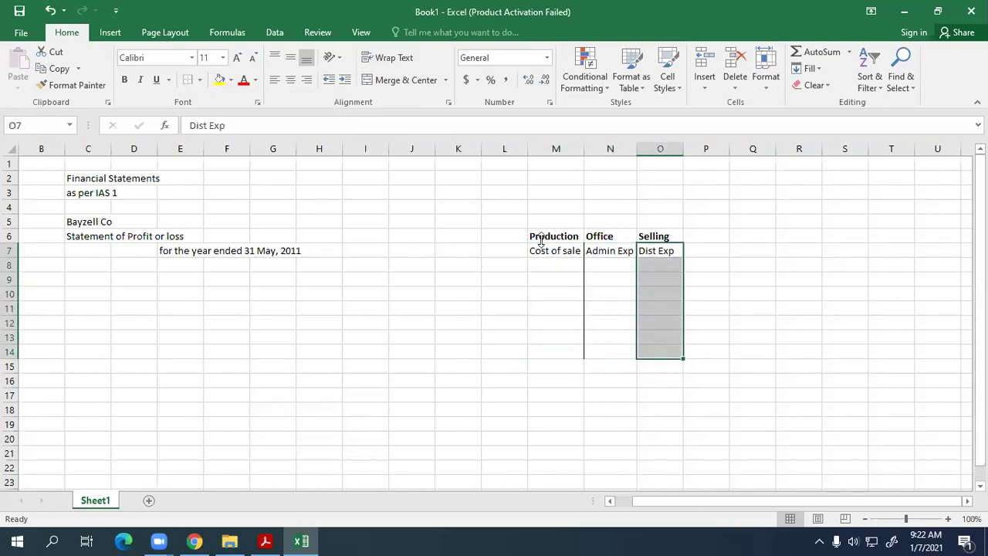
pyautogui.click(189, 79)
pyautogui.click(407, 233)
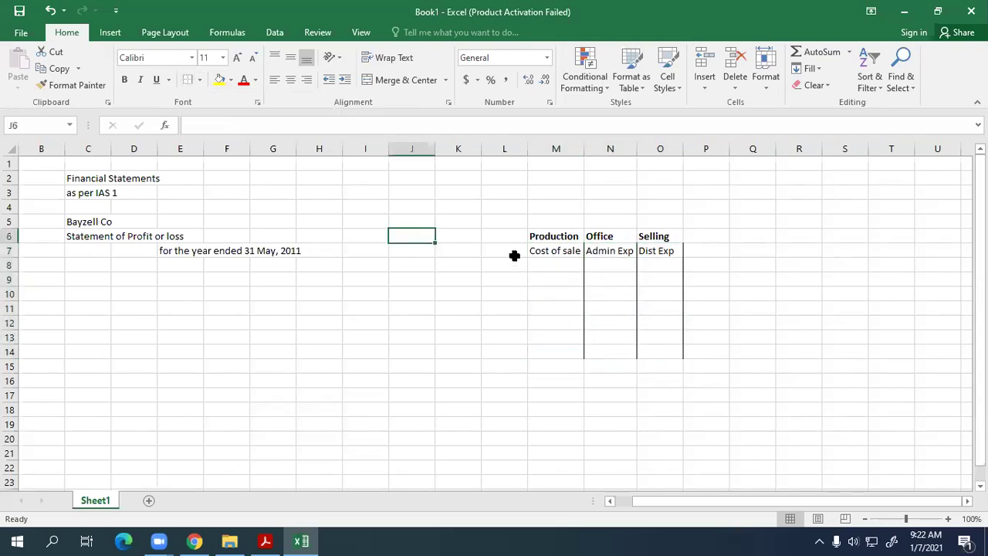
# Step: Add a left border to the Cost of sale column from row 7 to row 14 (M7:M14)
pyautogui.moveTo(542, 253); pyautogui.dragTo(556, 356)
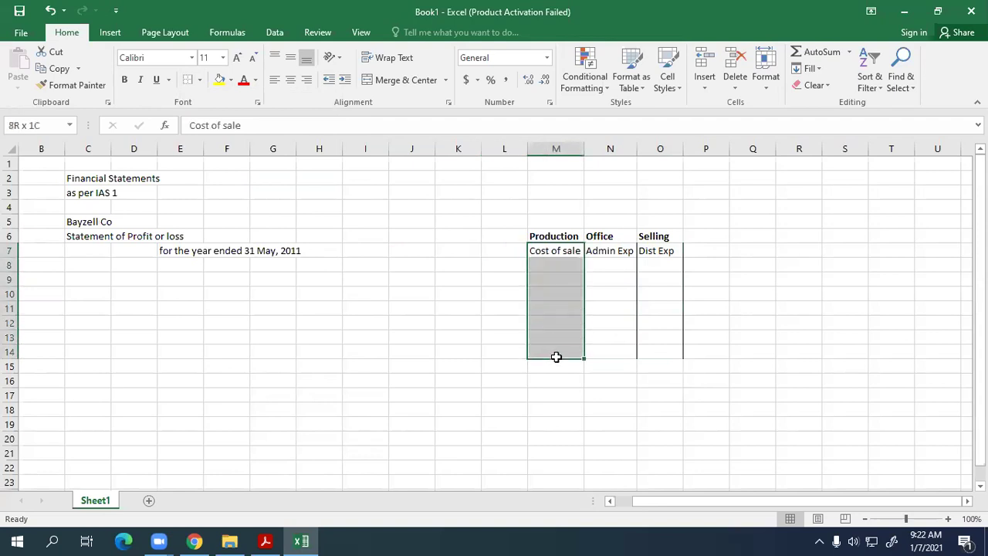
pyautogui.click(200, 81)
pyautogui.click(222, 148)
pyautogui.click(455, 321)
pyautogui.click(465, 268)
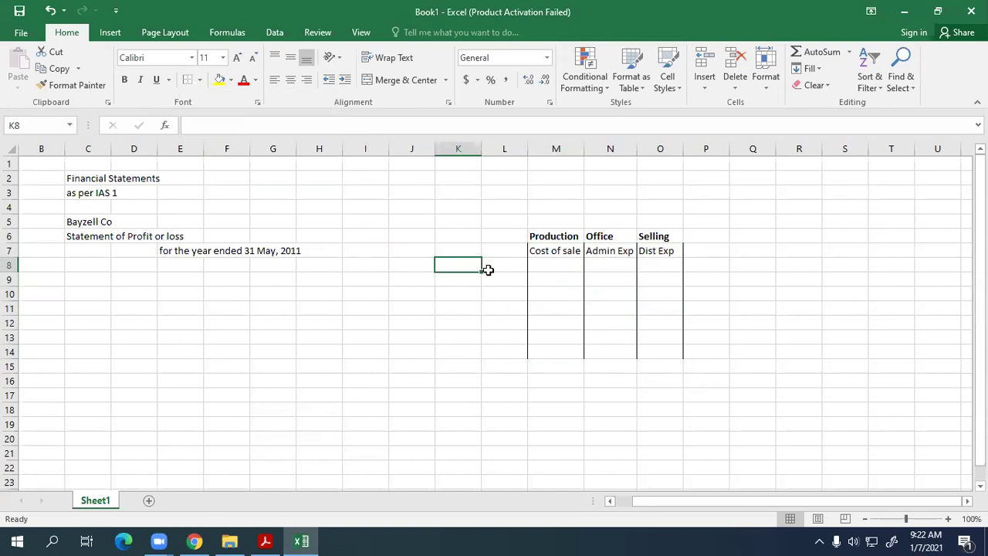
# Step: Enter the unit heading "$'000" in H8 and G8 for the two amount columns of the statement
pyautogui.click(108, 270)
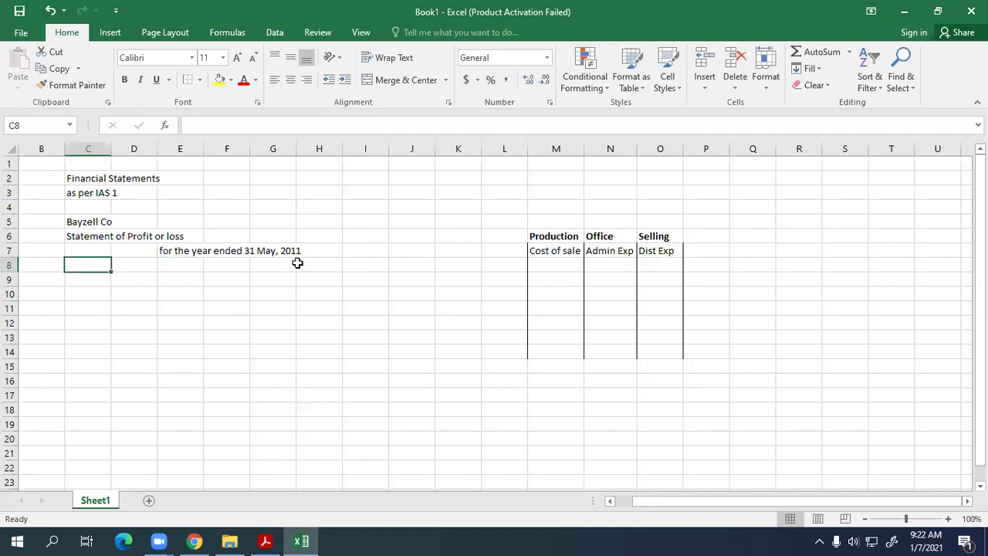
pyautogui.click(330, 266)
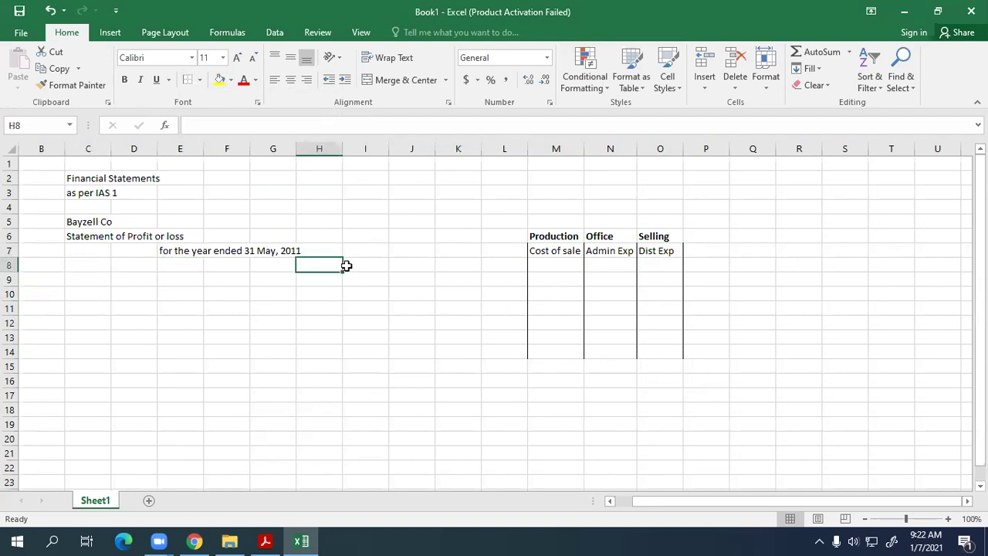
pyautogui.write("$'000")
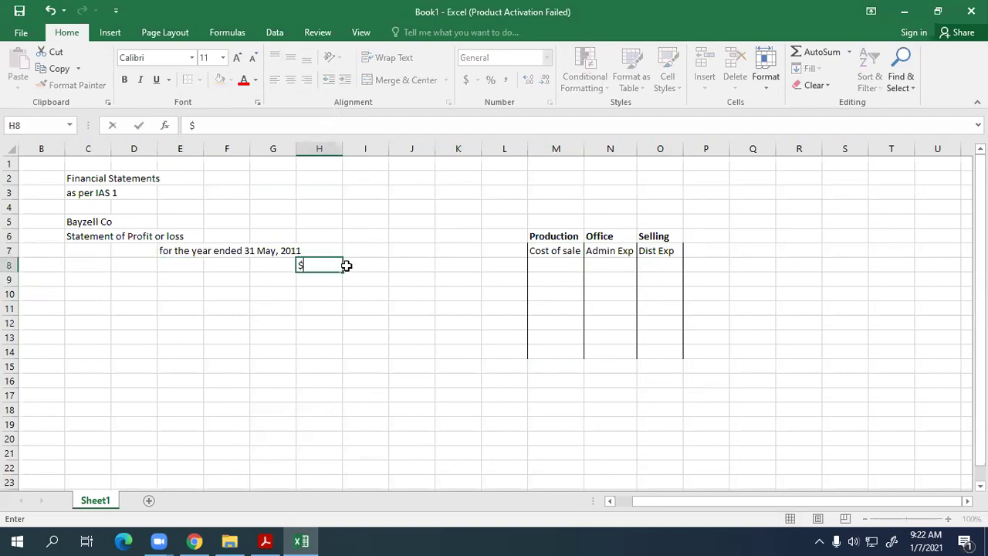
pyautogui.press('Return')
pyautogui.press('Left')
pyautogui.press('Up')
pyautogui.write("$'000")
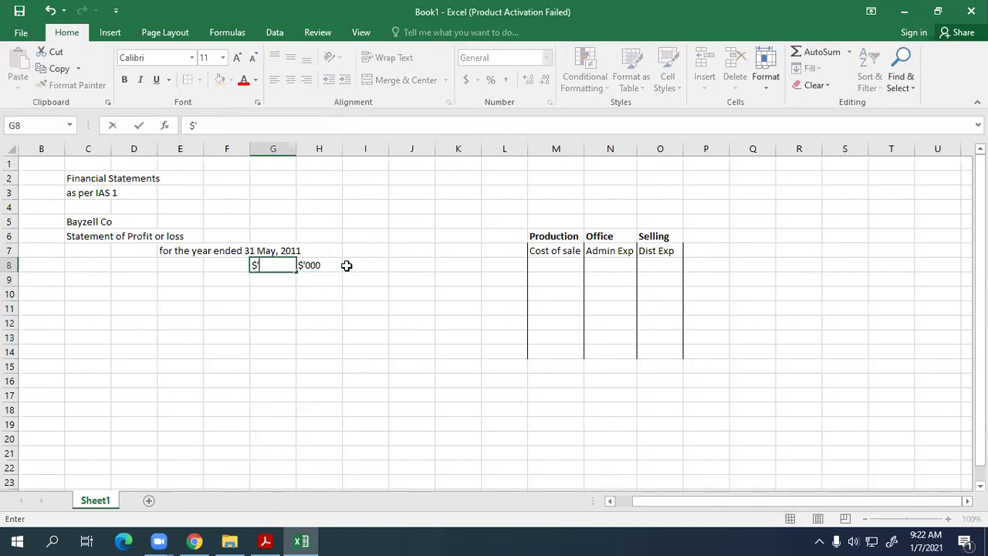
pyautogui.press('Return')
# Step: Enter the line label "Revenue" in C9 of the statement of profit or loss
pyautogui.click(112, 280)
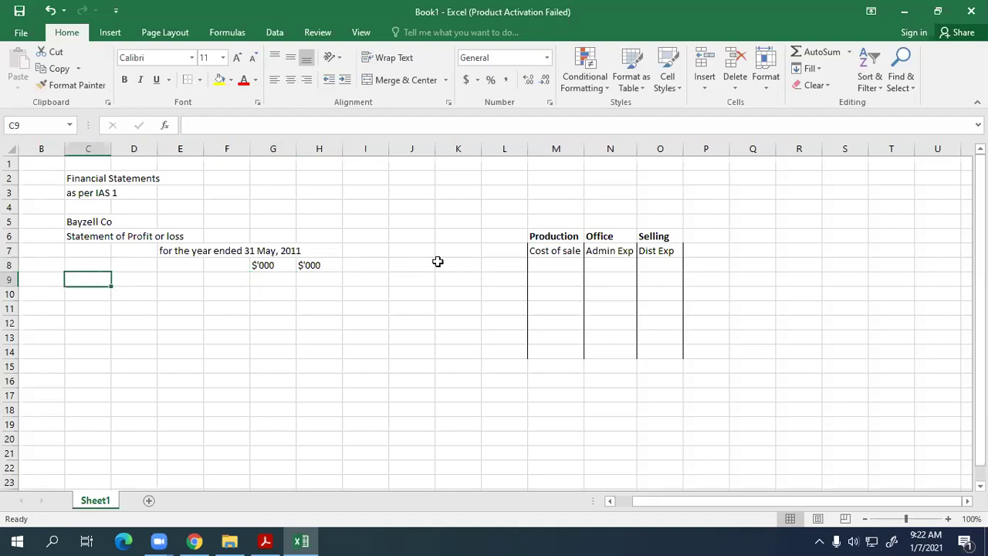
pyautogui.write('Revenue')
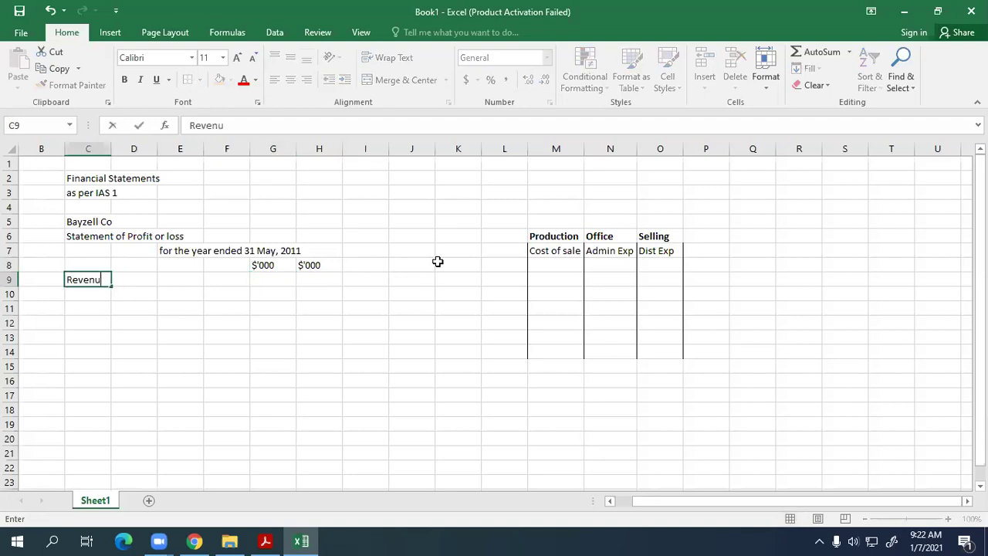
pyautogui.press('Right')
pyautogui.press('Right')
# Step: Look up revenue and returns inwards in the PDF trial balance and enter net revenue in H9 as =11700-217
pyautogui.hotkey('alt', 'Tab')
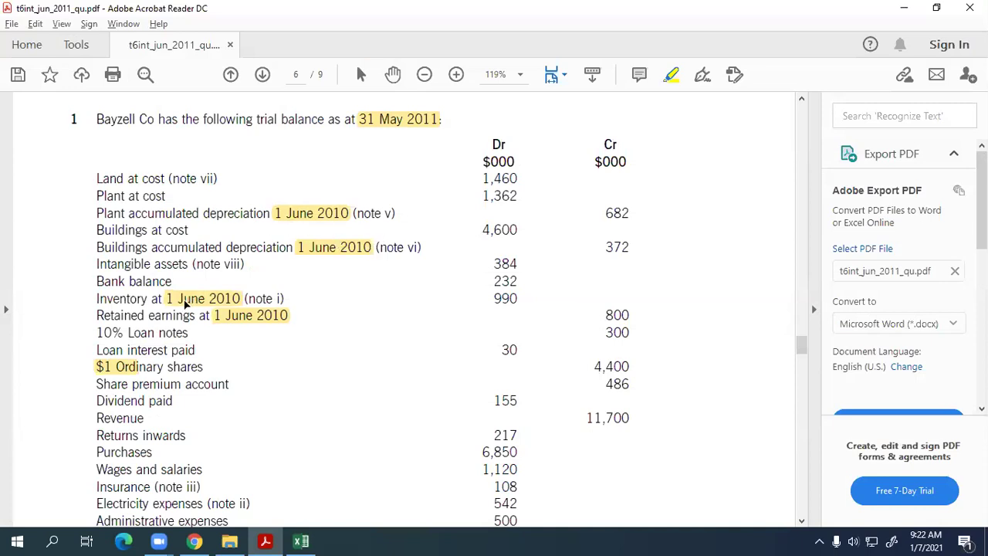
pyautogui.scroll(-2, 197, 309)
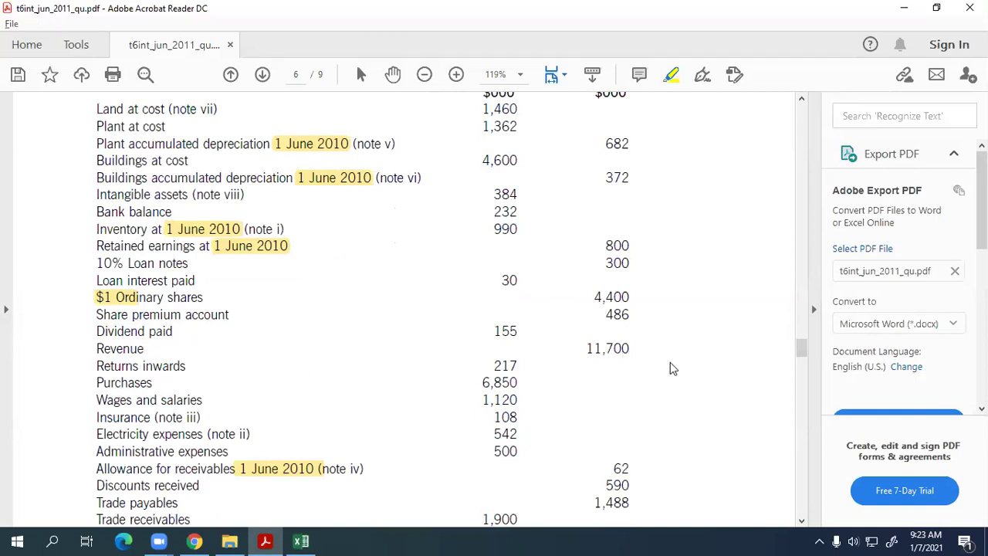
pyautogui.hotkey('alt', 'Tab')
pyautogui.click(299, 275)
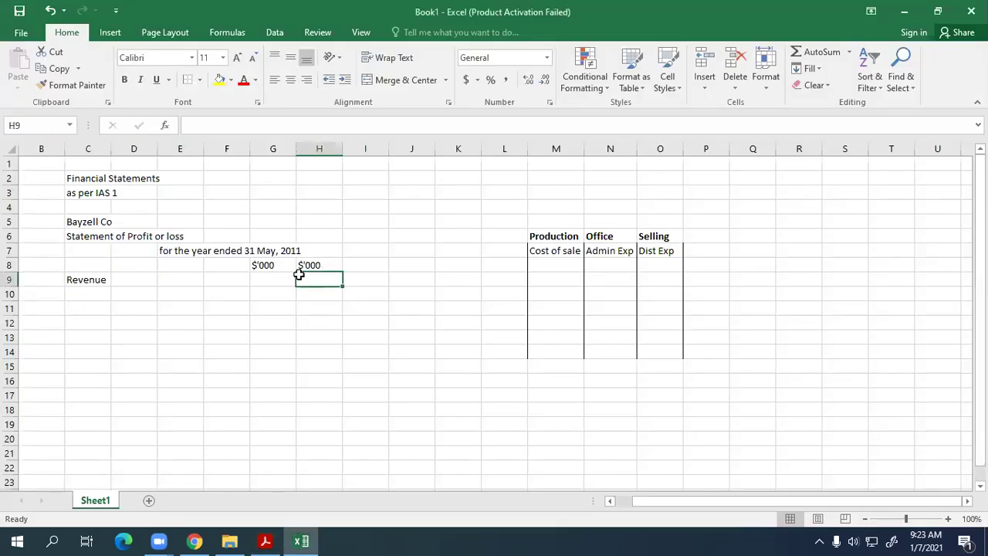
pyautogui.write('=11700-')
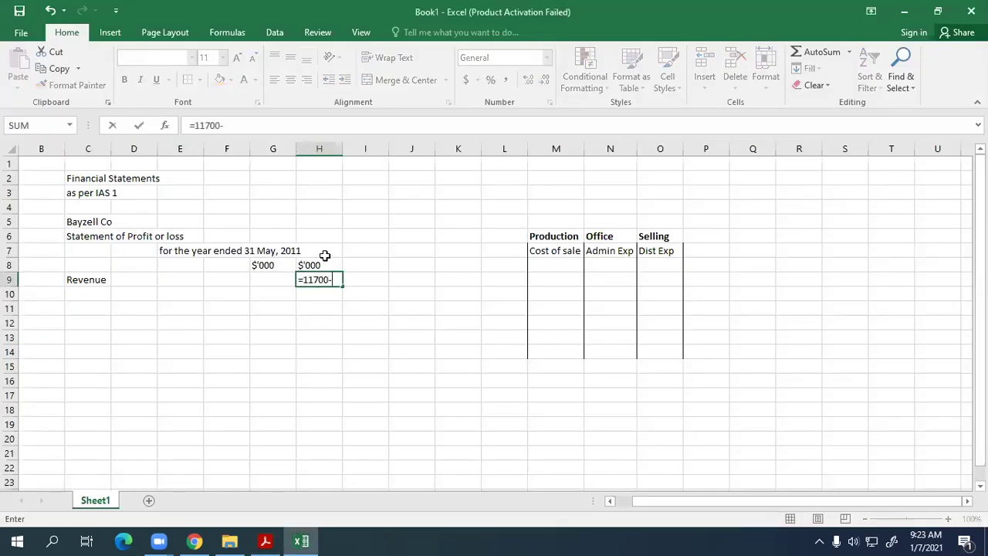
pyautogui.hotkey('alt', 'Tab')
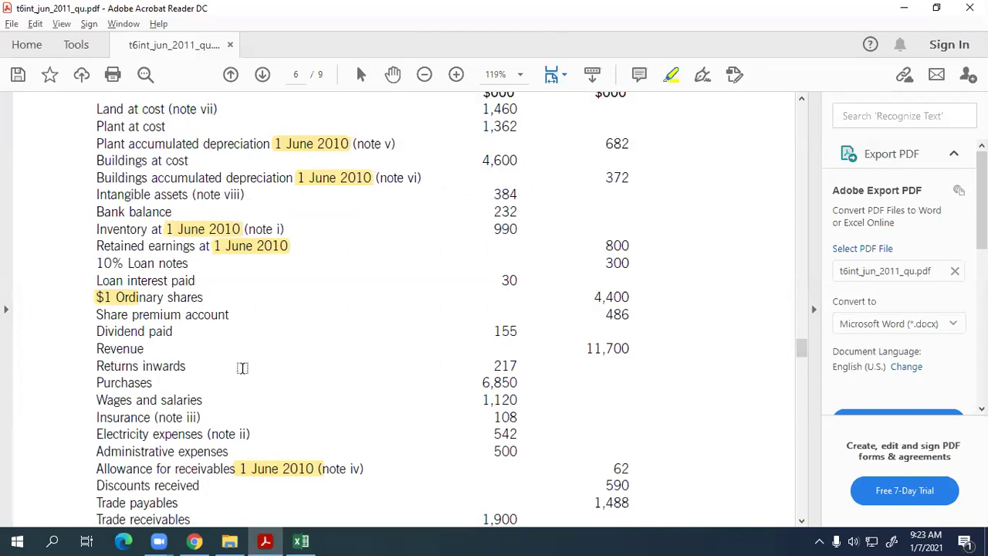
pyautogui.hotkey('alt', 'Tab')
pyautogui.write('-217')
pyautogui.press('Return')
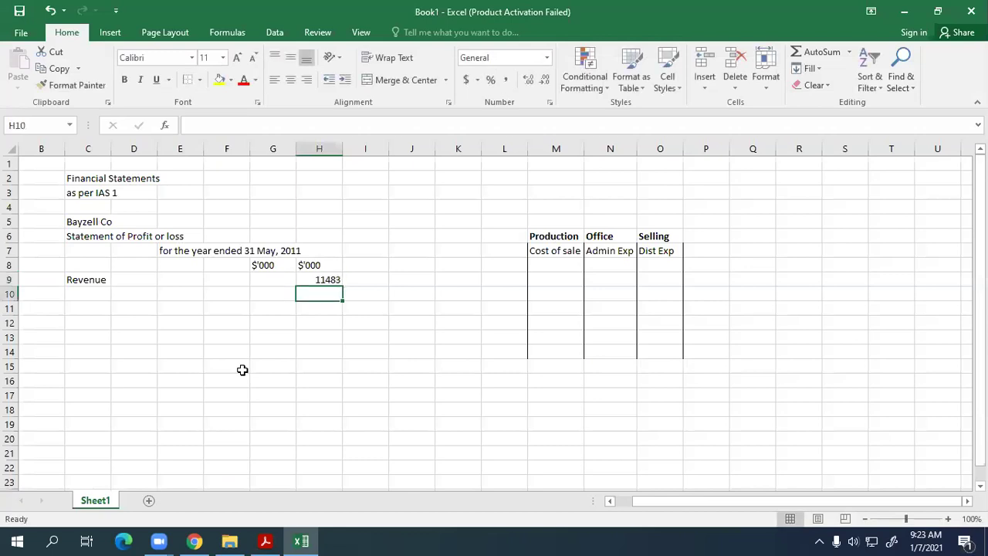
pyautogui.click(319, 281)
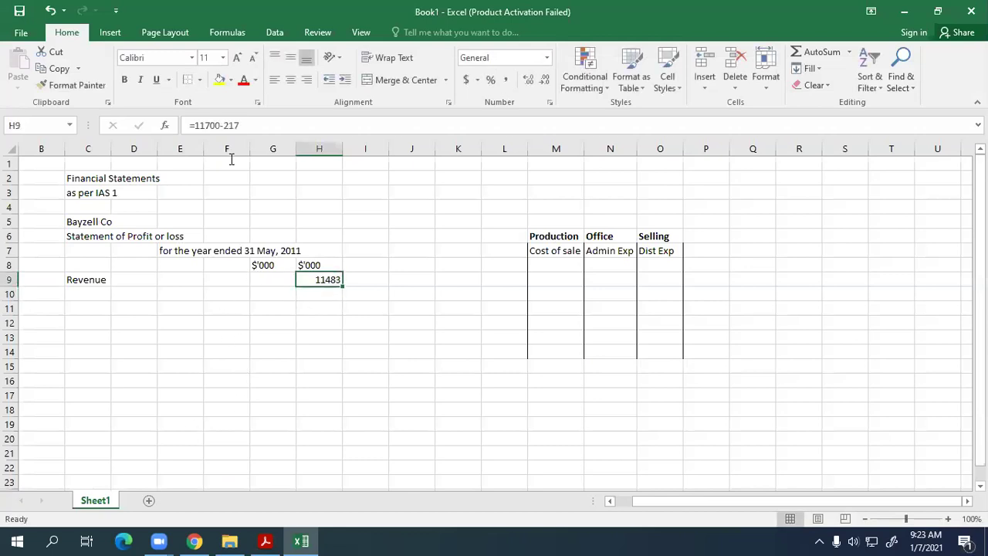
# Step: Format G9:H22 with thousands separators and no decimal places
pyautogui.moveTo(293, 283); pyautogui.dragTo(318, 464)
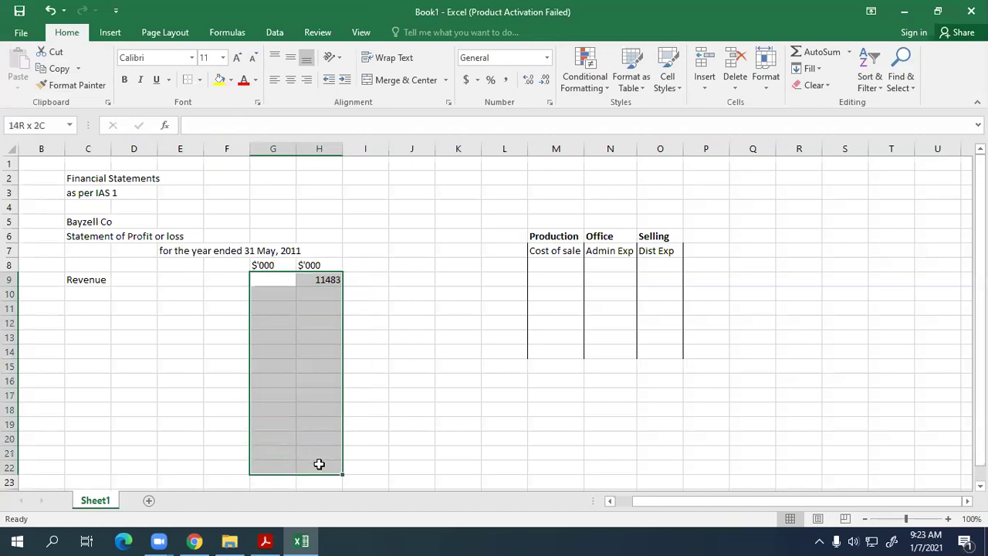
pyautogui.click(505, 80)
pyautogui.doubleClick(546, 87)
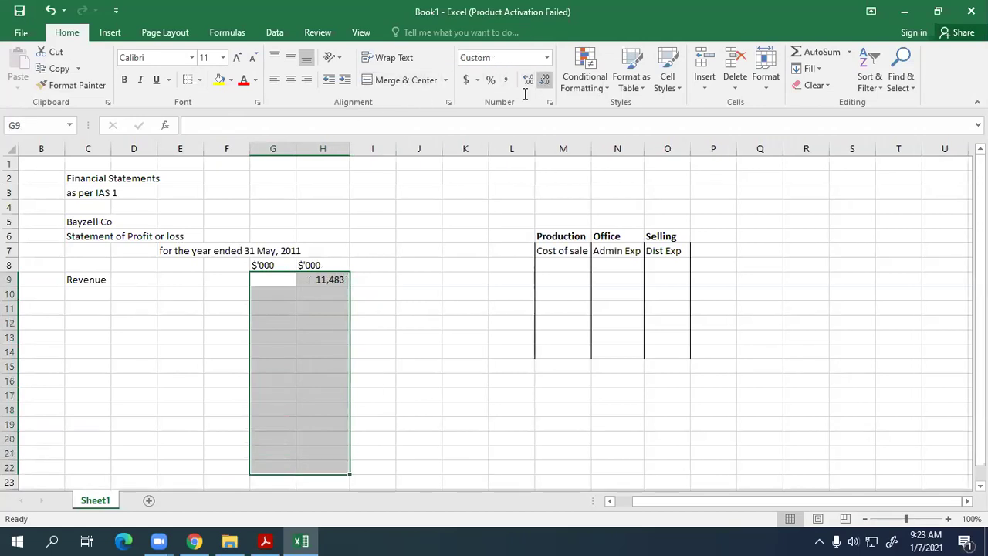
pyautogui.click(315, 298)
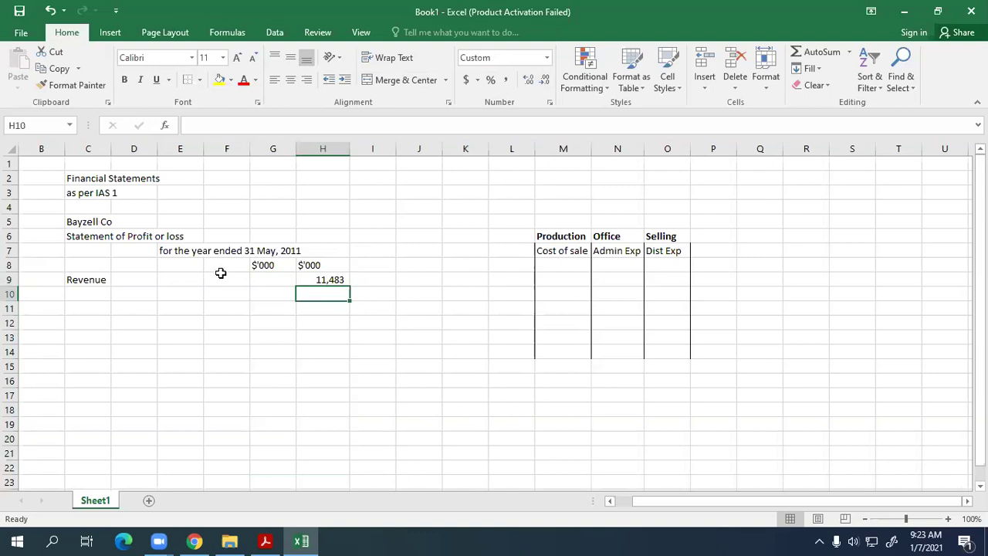
# Step: Enter the line label "Less: Cost of goods sold" in C10 below Revenue
pyautogui.click(335, 283)
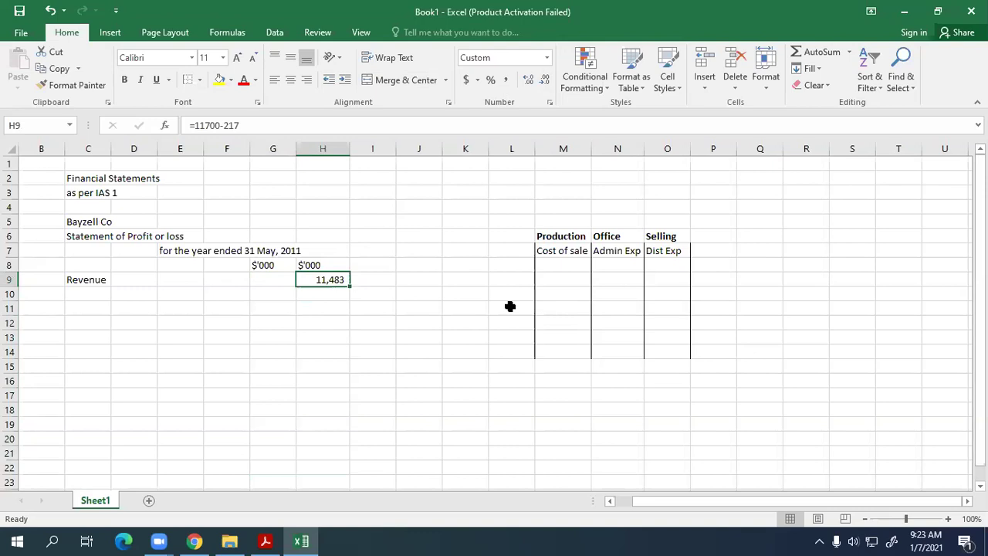
pyautogui.press('Down')
pyautogui.press('Left')
pyautogui.press('Left')
pyautogui.press('Left')
pyautogui.press('Left')
pyautogui.press('Left')
pyautogui.press('Left')
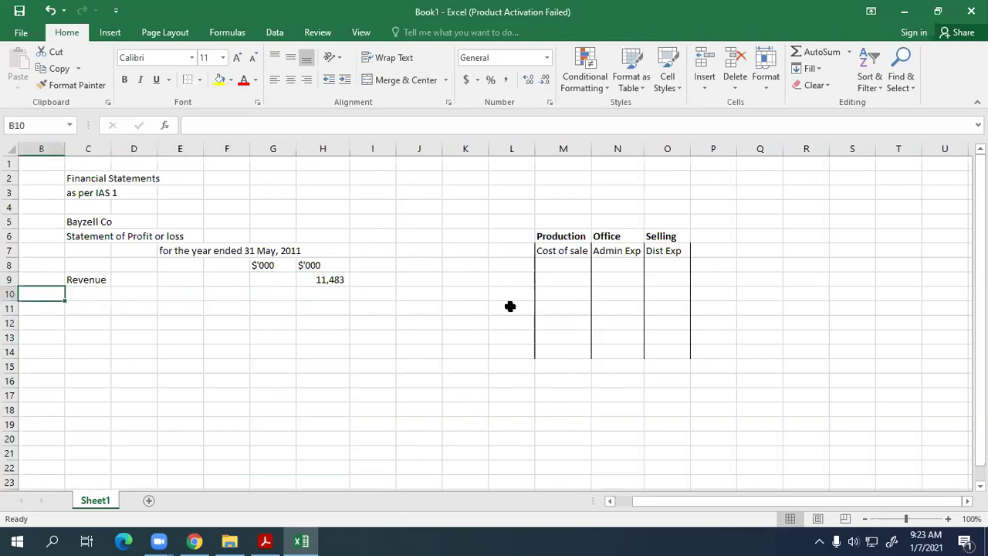
pyautogui.press('Right')
pyautogui.write('Less: Cost of goods sold')
pyautogui.press('Return')
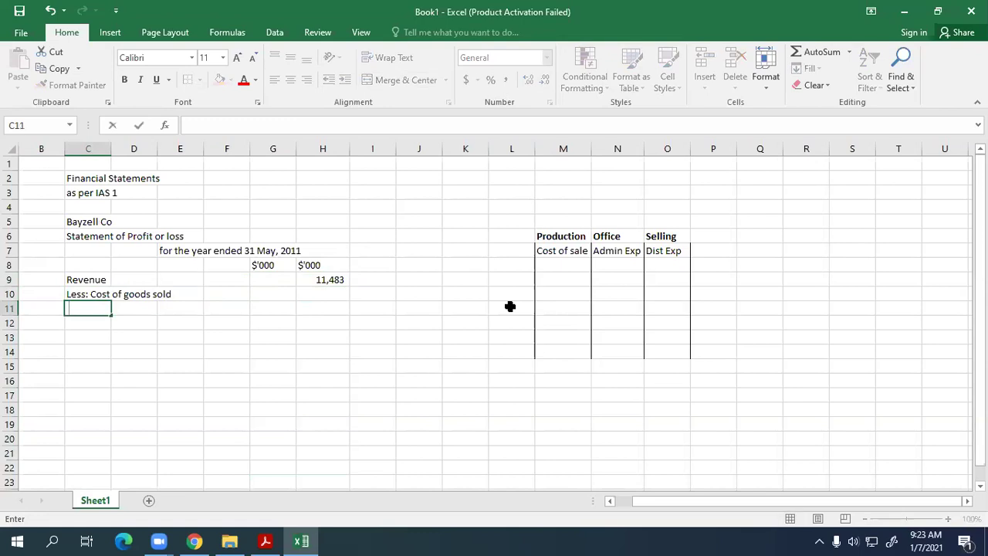
# Step: Enter the row labels "Opening Inventory" in J8 and "Purchases" in J9 for the expense allocation table
pyautogui.click(461, 262)
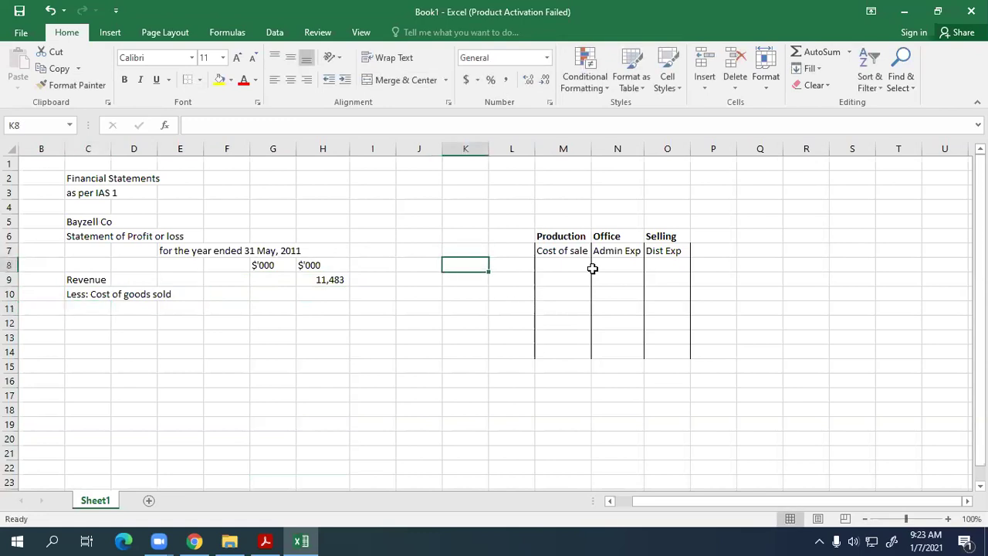
pyautogui.press('Left')
pyautogui.write('O')
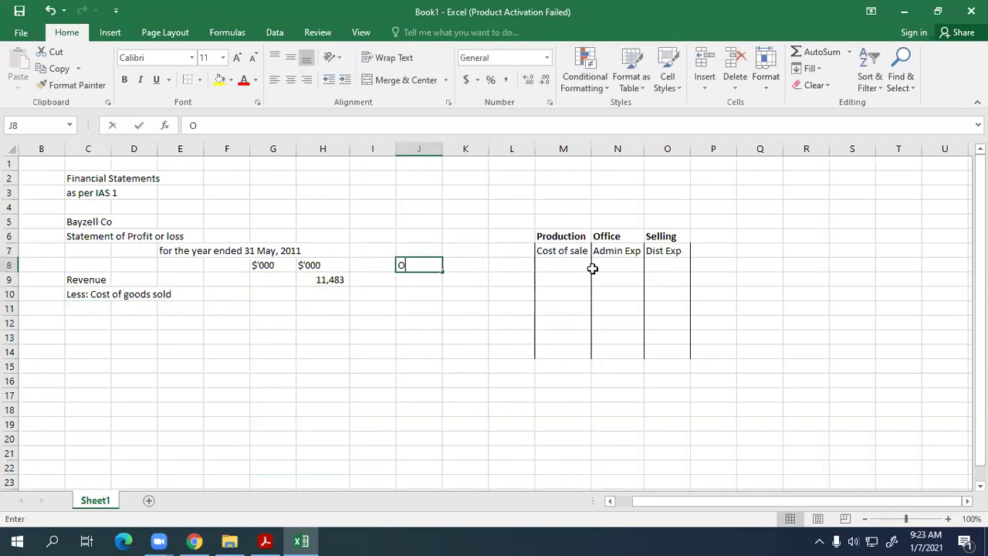
pyautogui.write('pening In')
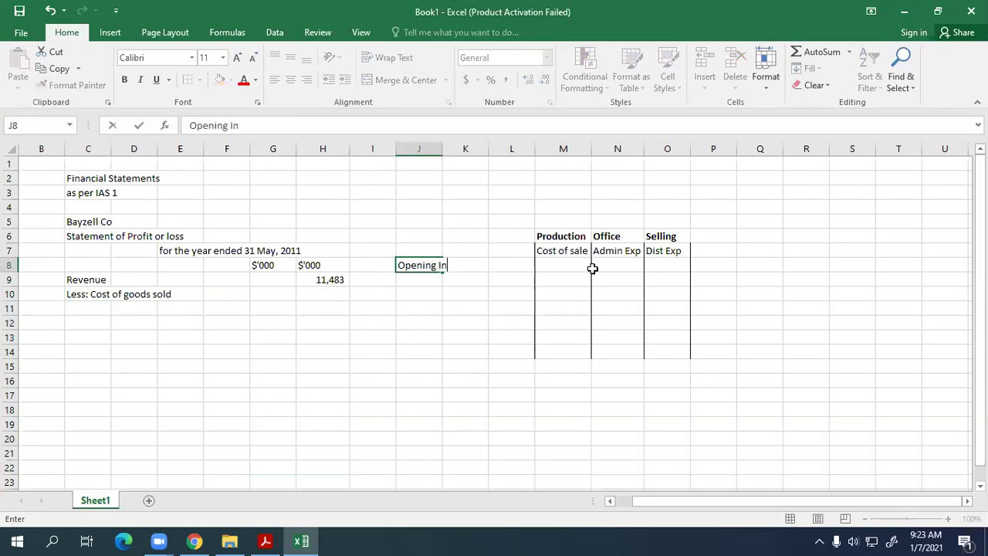
pyautogui.write('ventory')
pyautogui.press('Return')
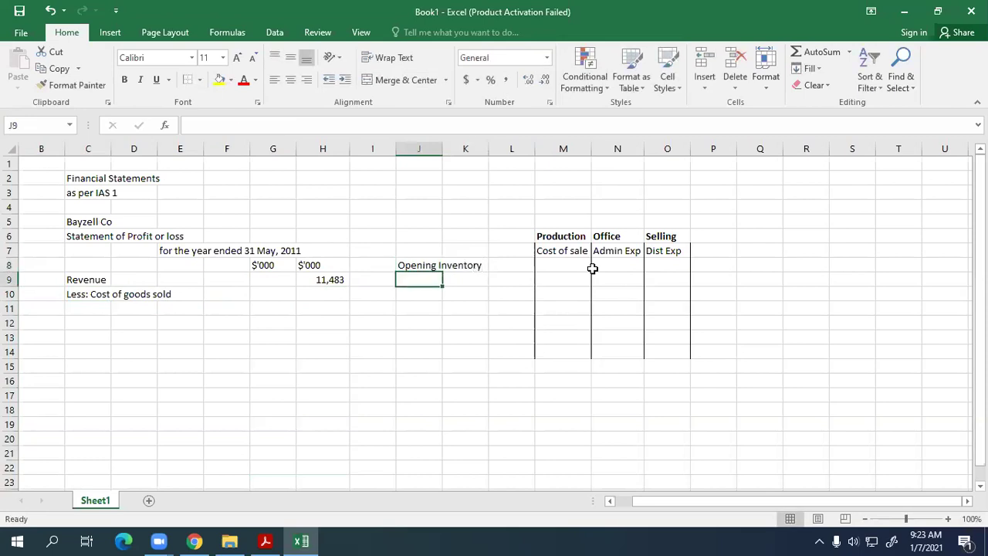
pyautogui.write('Purchases')
pyautogui.press('Return')
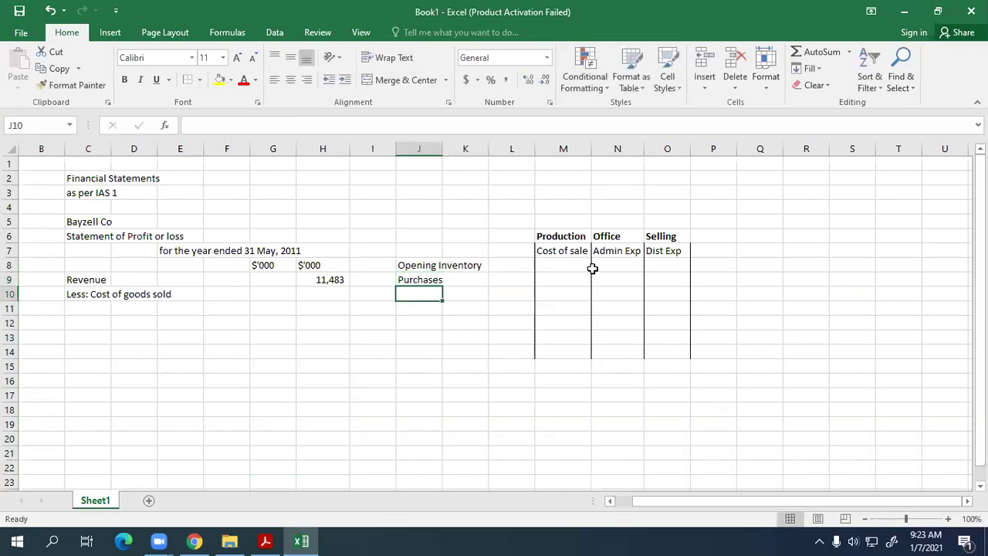
# Step: Add the row labels "Carriage Inwards" in J10 and "Less: Closing inventory" in J11
pyautogui.write('Carriange')
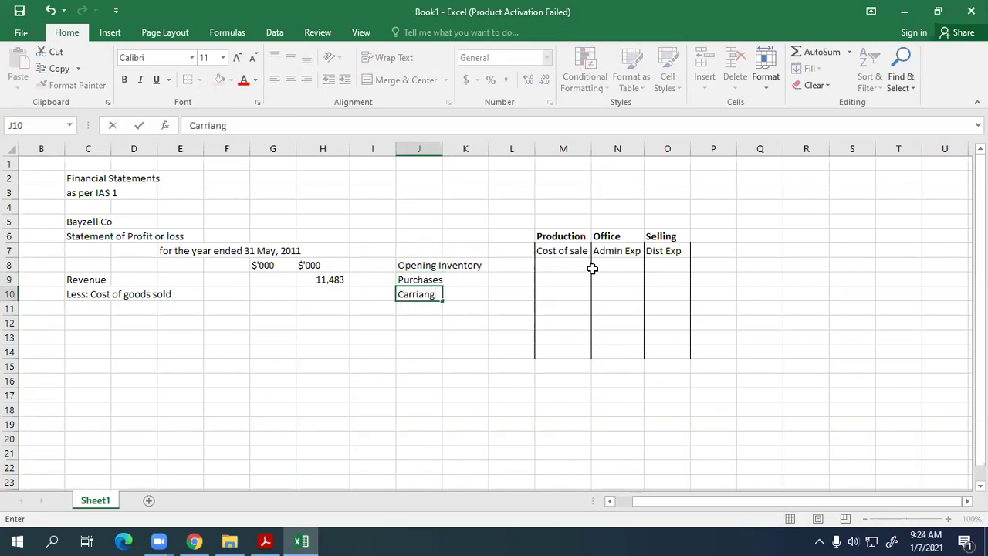
pyautogui.press('BackSpace')
pyautogui.press('BackSpace')
pyautogui.press('BackSpace')
pyautogui.write('ge Inwards')
pyautogui.press('Return')
pyautogui.write('L:')
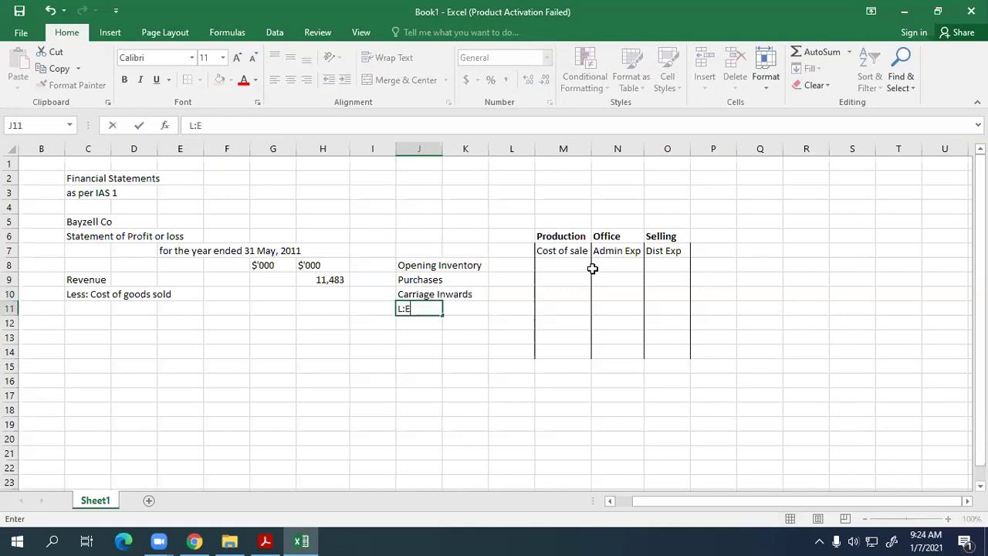
pyautogui.press('BackSpace')
pyautogui.write('ess: Closing')
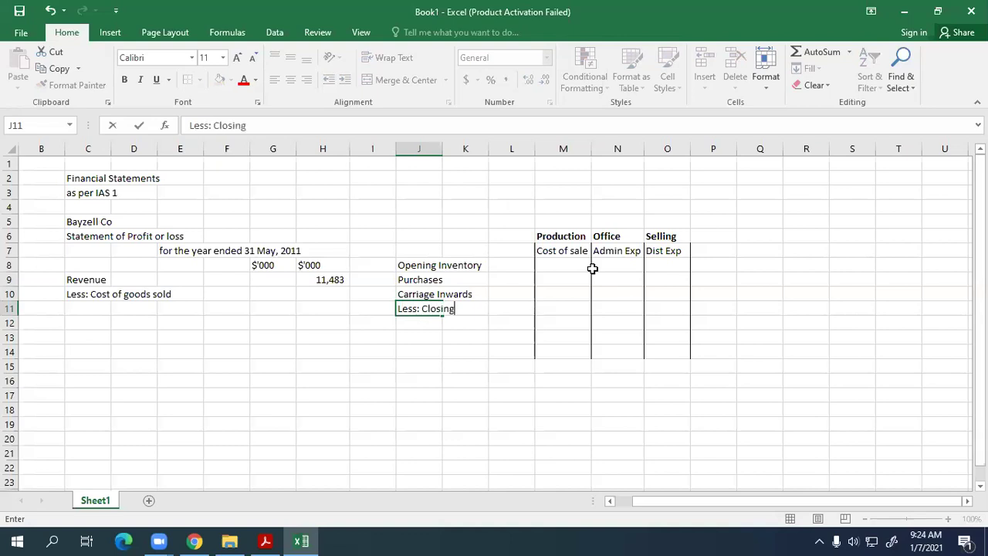
pyautogui.write(' inventory')
pyautogui.press('Return')
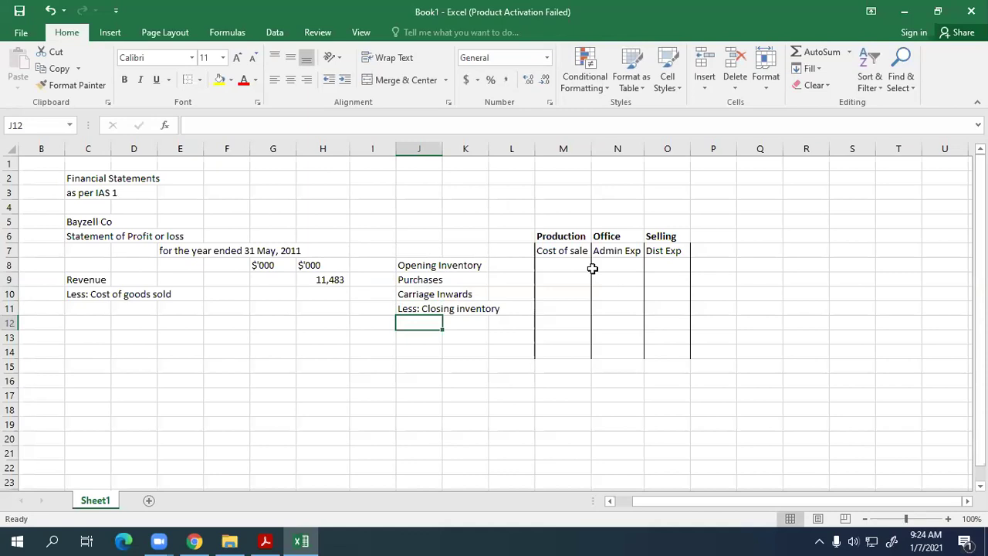
# Step: Look up the inventory at 1 June 2010 in the PDF trial balance and enter 990 as opening inventory under Cost of sale (M8)
pyautogui.hotkey('alt', 'Tab')
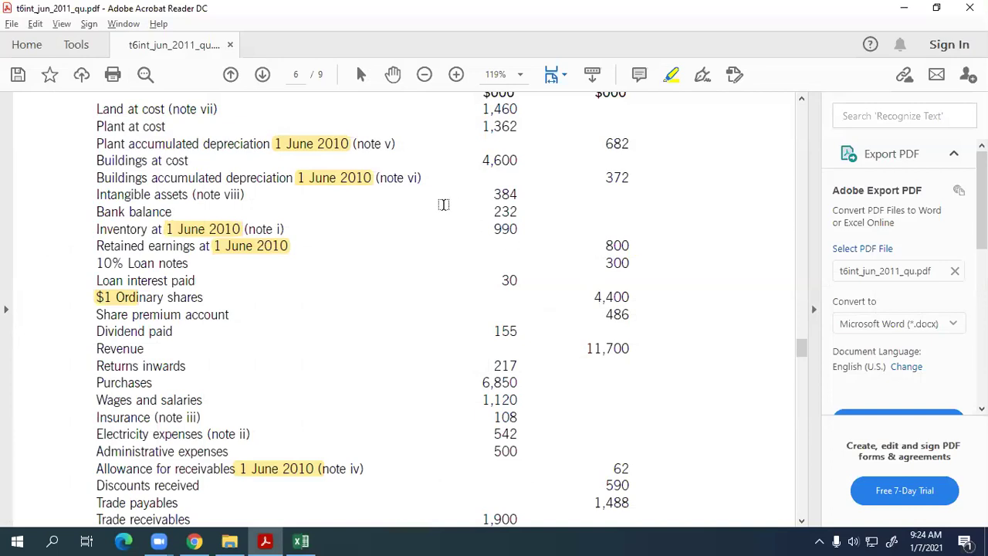
pyautogui.scroll(2, 442, 206)
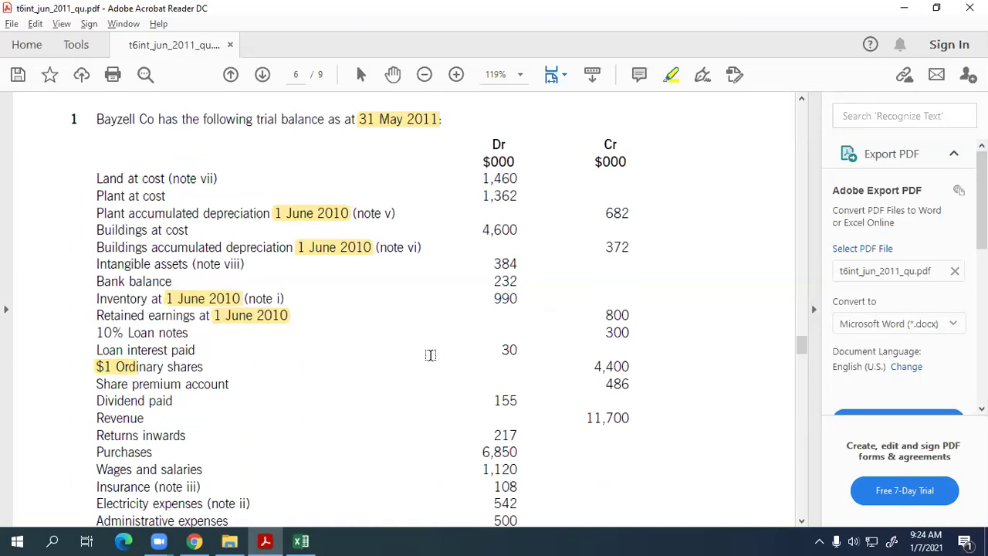
pyautogui.click(669, 74)
pyautogui.hotkey('alt', 'Tab')
pyautogui.click(559, 268)
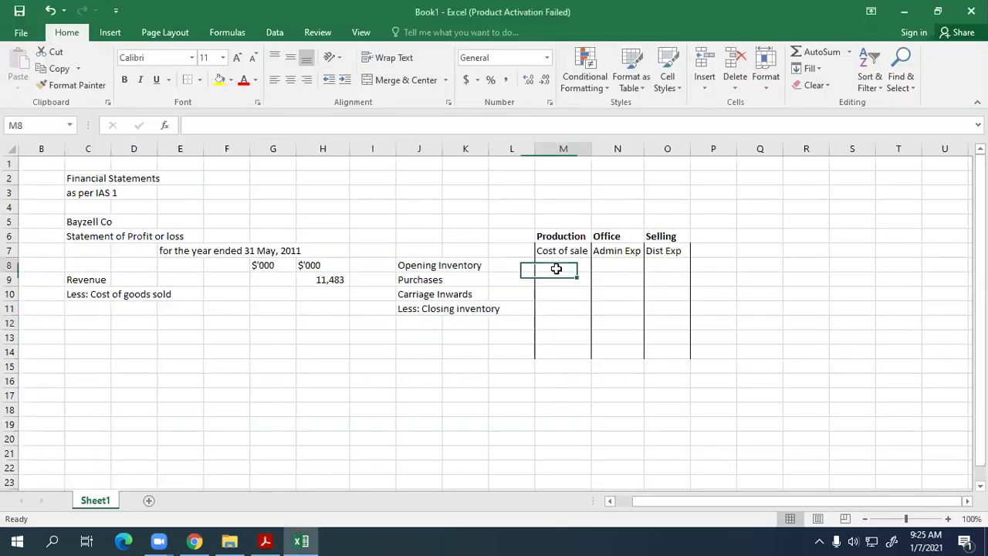
pyautogui.write('990')
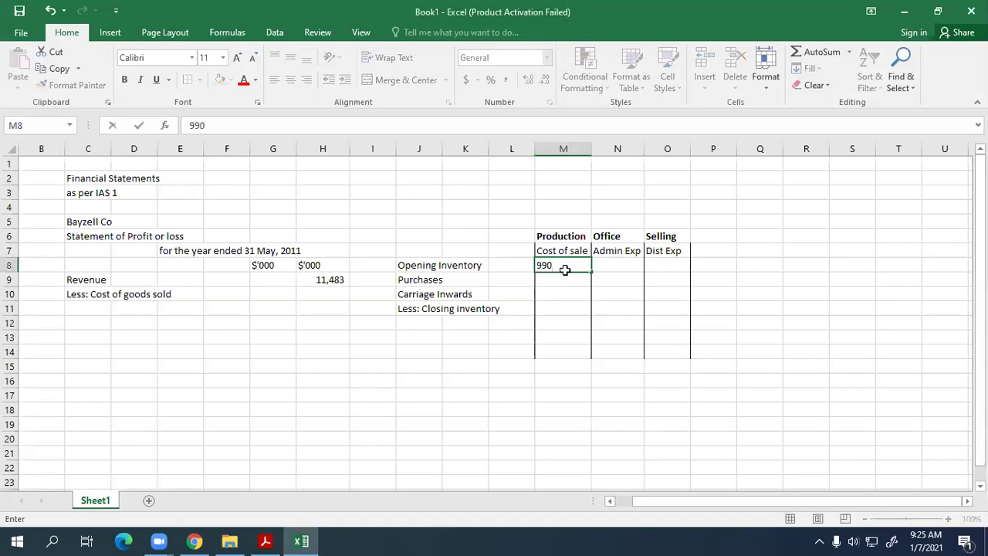
pyautogui.press('Return')
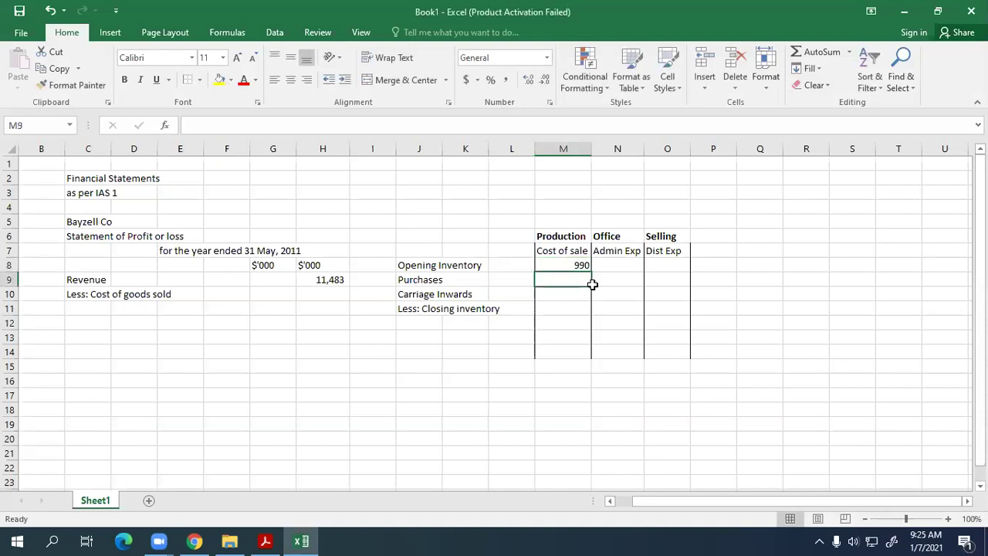
# Step: Look up Purchases in the PDF trial balance and enter 6850 as purchases under Cost of sale (M9)
pyautogui.hotkey('alt', 'Tab')
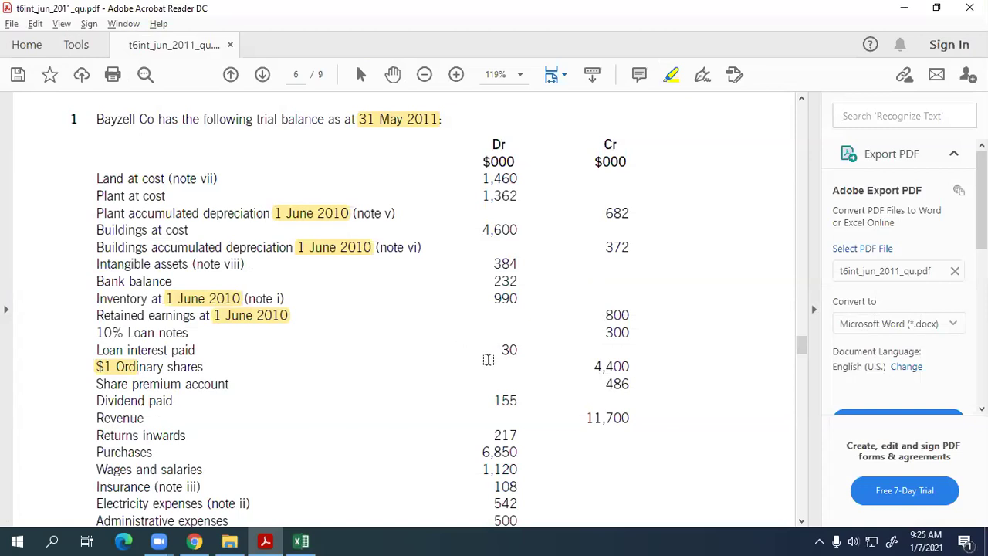
pyautogui.scroll(-1, 484, 362)
pyautogui.scroll(-1, 485, 361)
pyautogui.scroll(-1, 484, 359)
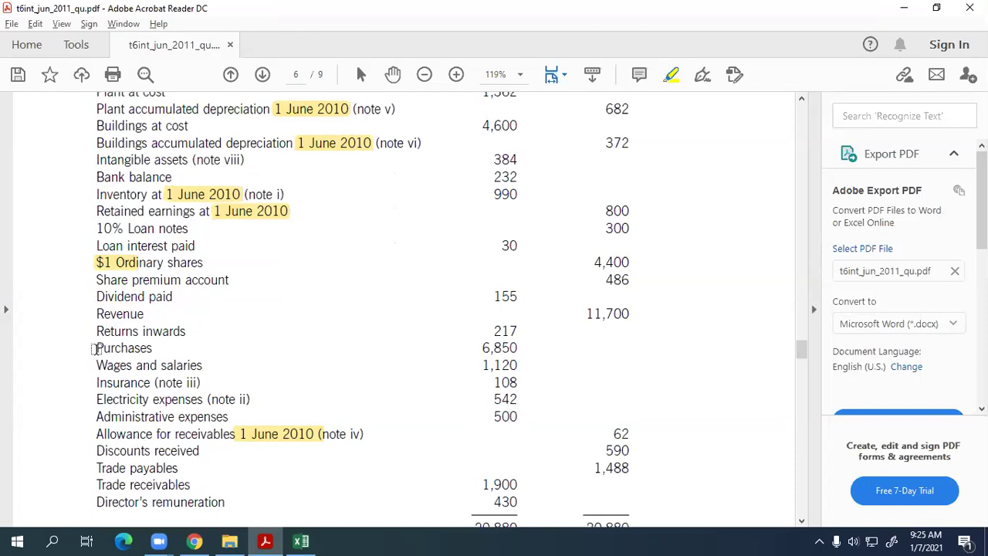
pyautogui.moveTo(112, 349); pyautogui.dragTo(529, 348)
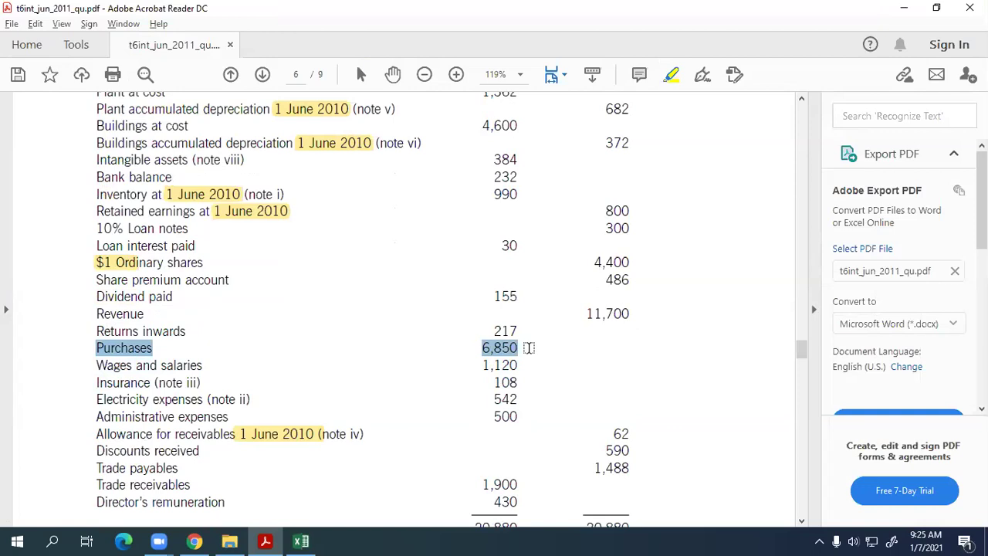
pyautogui.moveTo(528, 348); pyautogui.dragTo(94, 340)
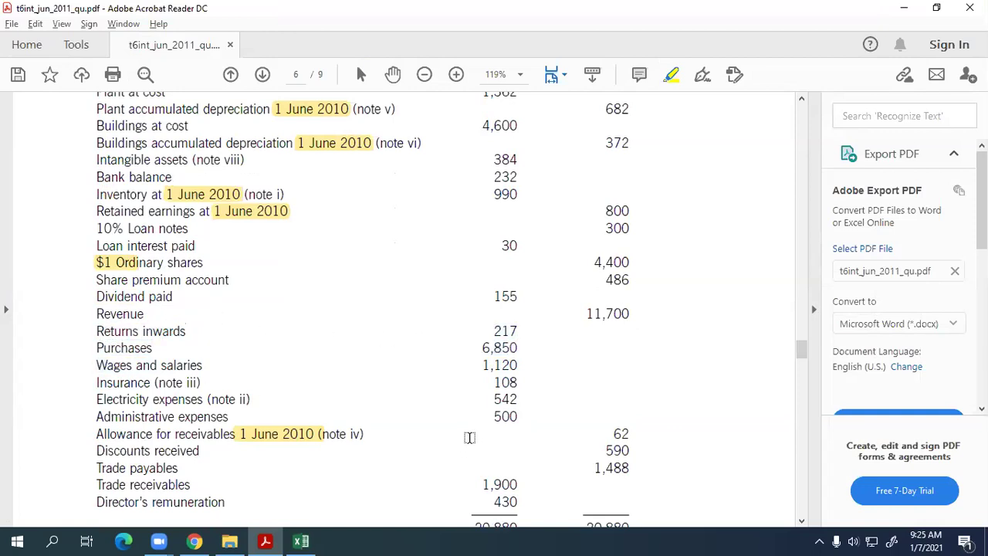
pyautogui.hotkey('alt', 'Tab')
pyautogui.write('6885')
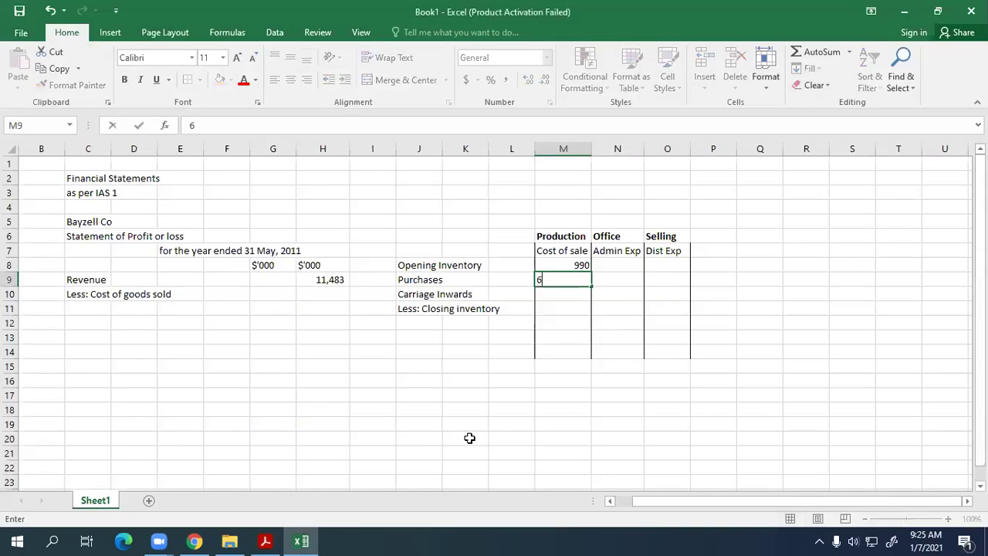
pyautogui.press('BackSpace')
pyautogui.press('BackSpace')
pyautogui.write('50')
pyautogui.press('Return')
# Step: Format the allocation table's amounts in M8:O14 with thousands separators and no decimal places
pyautogui.moveTo(568, 262); pyautogui.dragTo(673, 352)
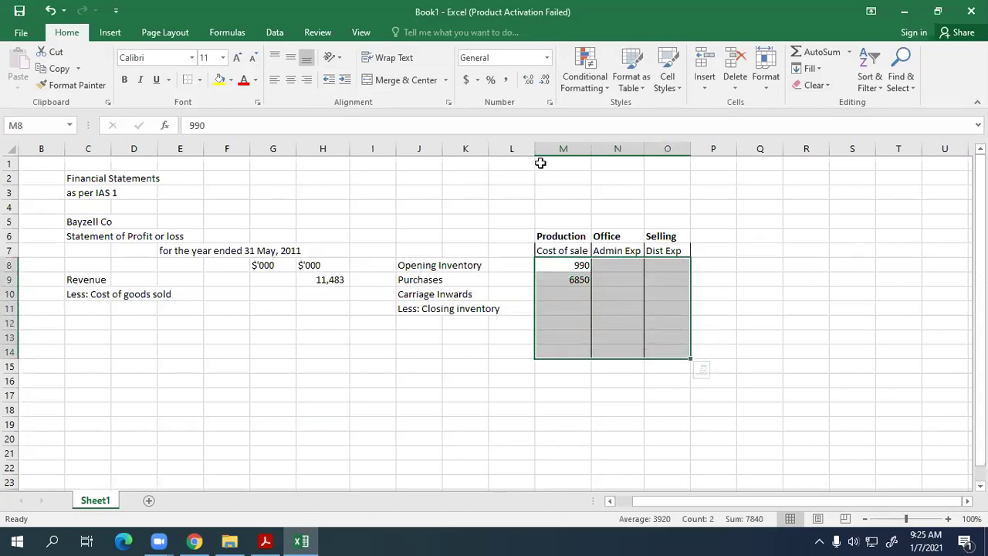
pyautogui.click(505, 79)
pyautogui.click(545, 79)
pyautogui.click(544, 79)
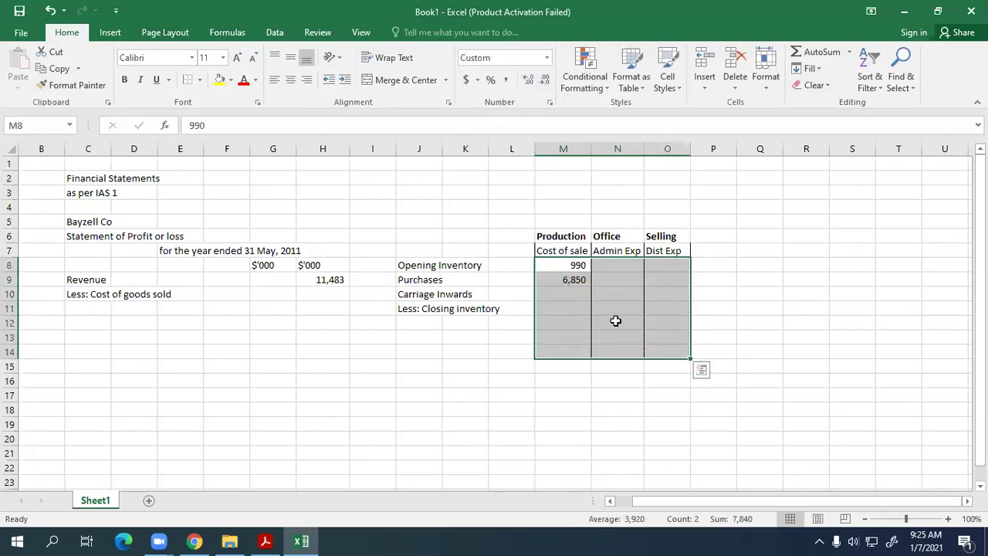
# Step: Look up the closing inventory value in the PDF's additional information and return to the Excel workbook
pyautogui.click(578, 297)
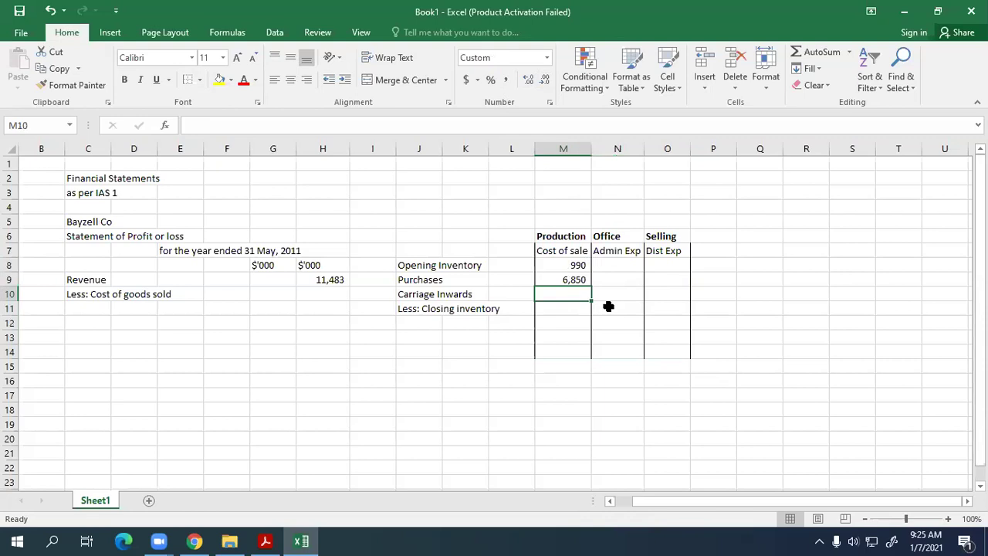
pyautogui.hotkey('alt', 'Tab')
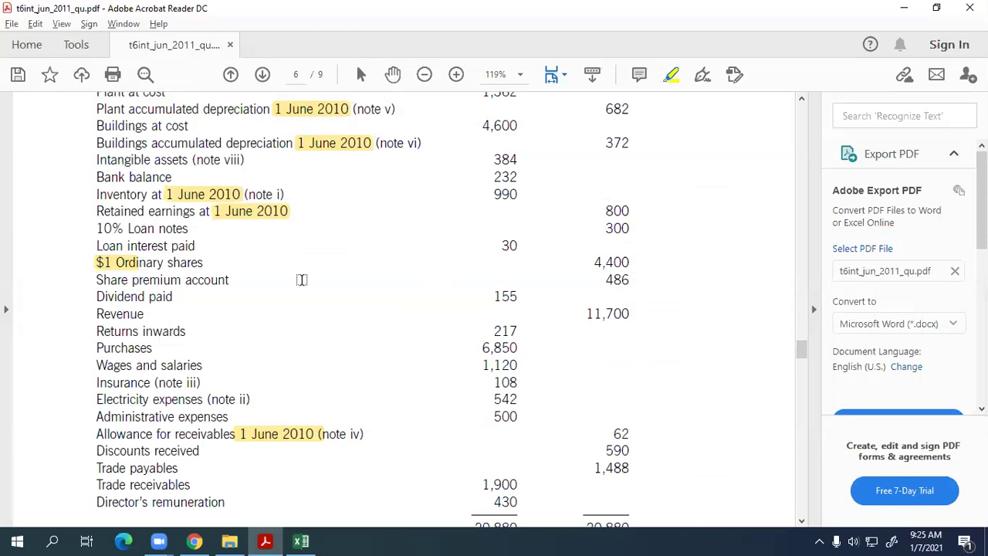
pyautogui.scroll(1, 296, 274)
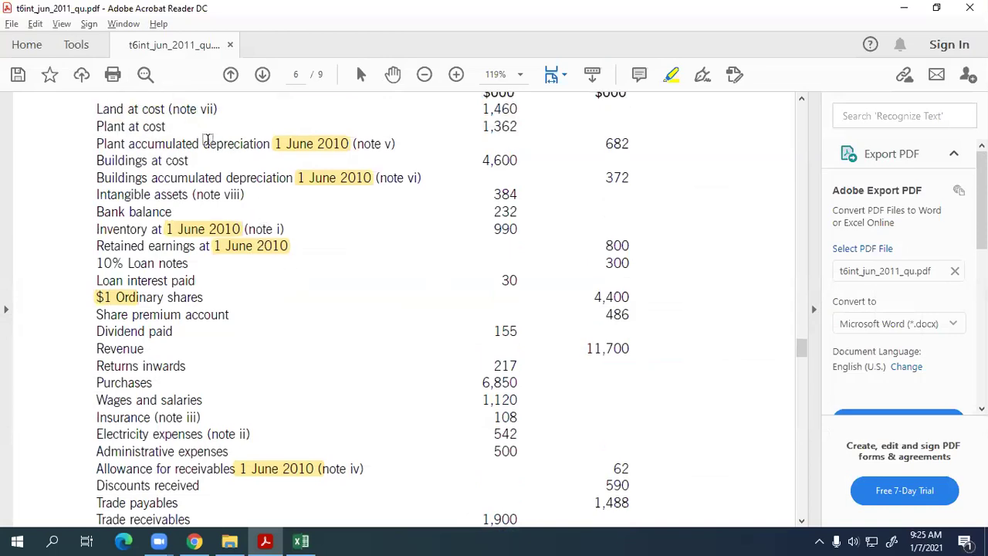
pyautogui.scroll(-2, 214, 249)
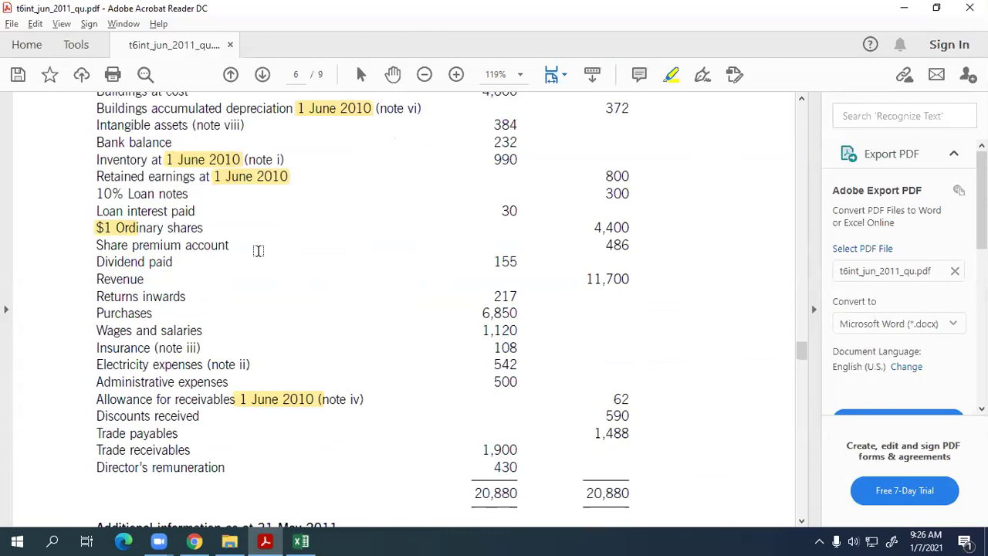
pyautogui.scroll(-4, 259, 251)
pyautogui.scroll(-4, 345, 316)
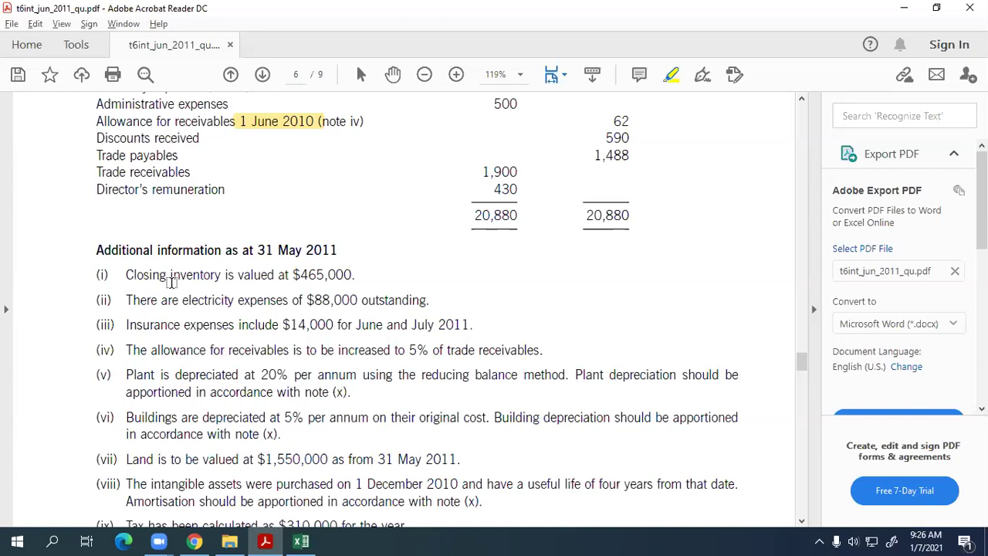
pyautogui.hotkey('alt', 'Tab')
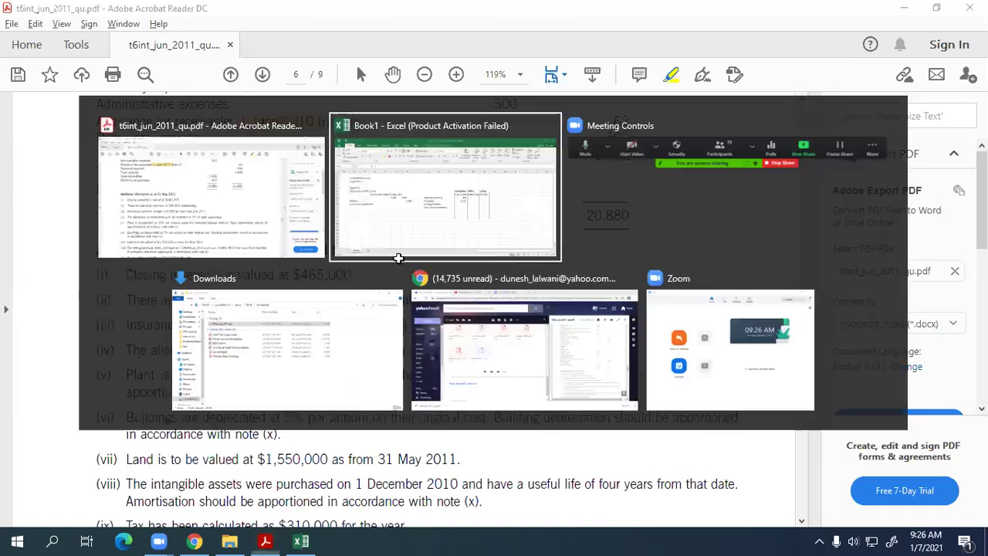
pyautogui.write('465')
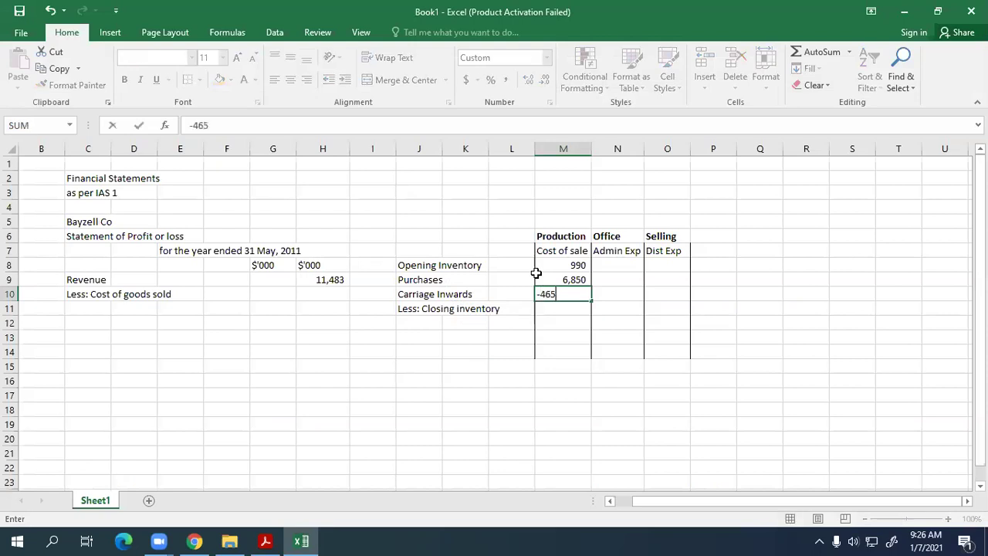
pyautogui.press('Return')
pyautogui.click(564, 294)
pyautogui.moveTo(593, 297)
pyautogui.mouseDown()
pyautogui.moveTo(615, 311)
pyautogui.moveTo(575, 294)
pyautogui.mouseUp()
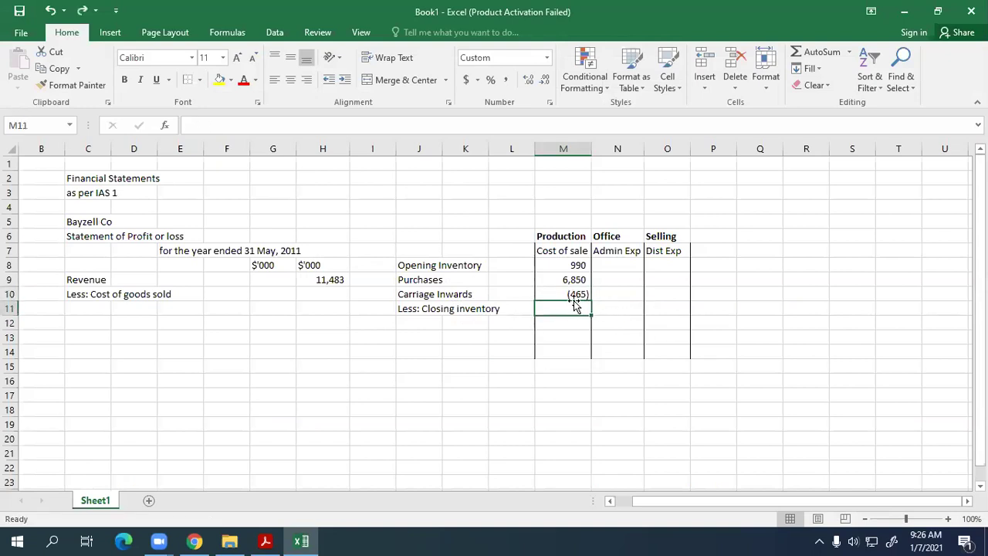
pyautogui.press('Delete')
# Step: Enter -465 as closing inventory under Cost of sale (M11)
pyautogui.click(574, 308)
pyautogui.write('-465')
pyautogui.press('Return')
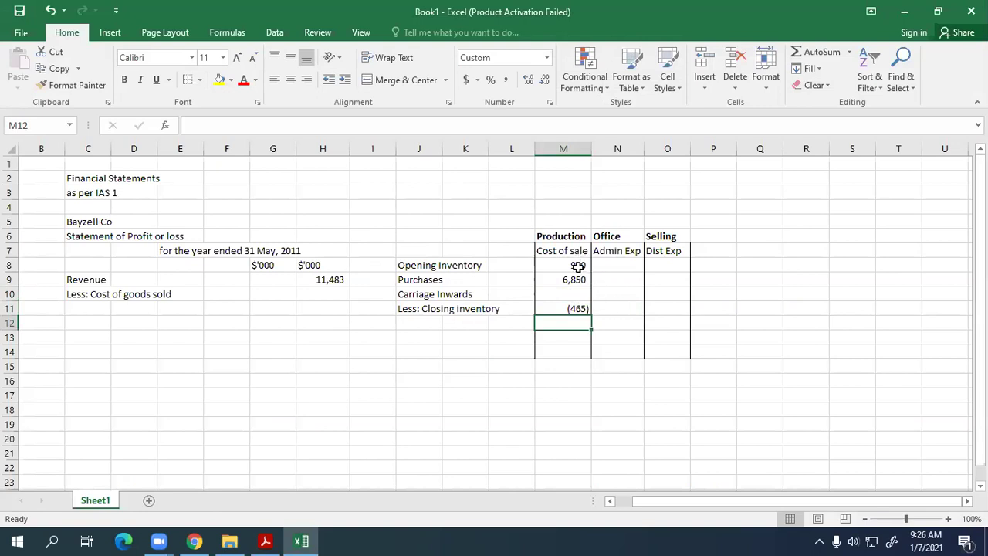
# Step: Add horizontal borders above and below the expense column headers in M7:O7
pyautogui.moveTo(563, 251); pyautogui.dragTo(664, 251)
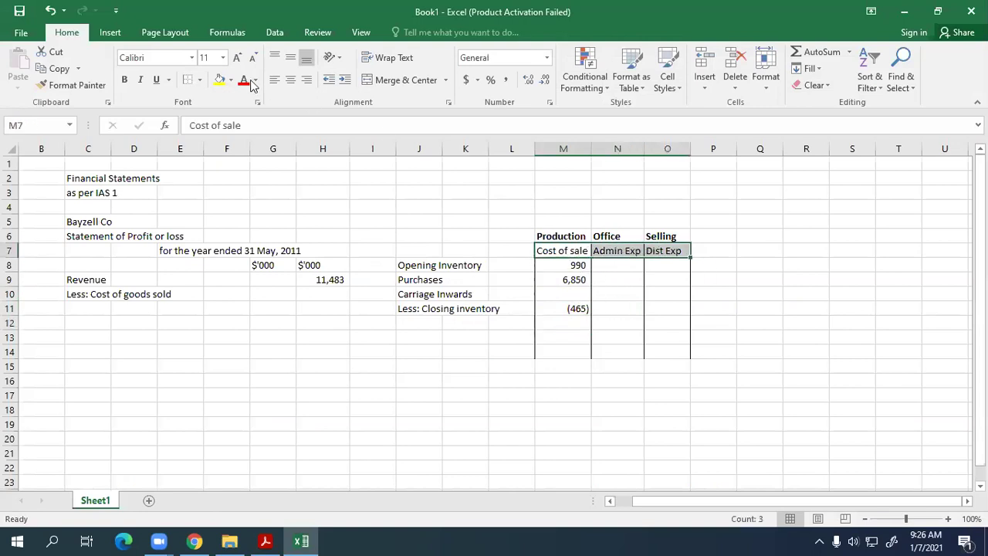
pyautogui.click(200, 80)
pyautogui.click(201, 114)
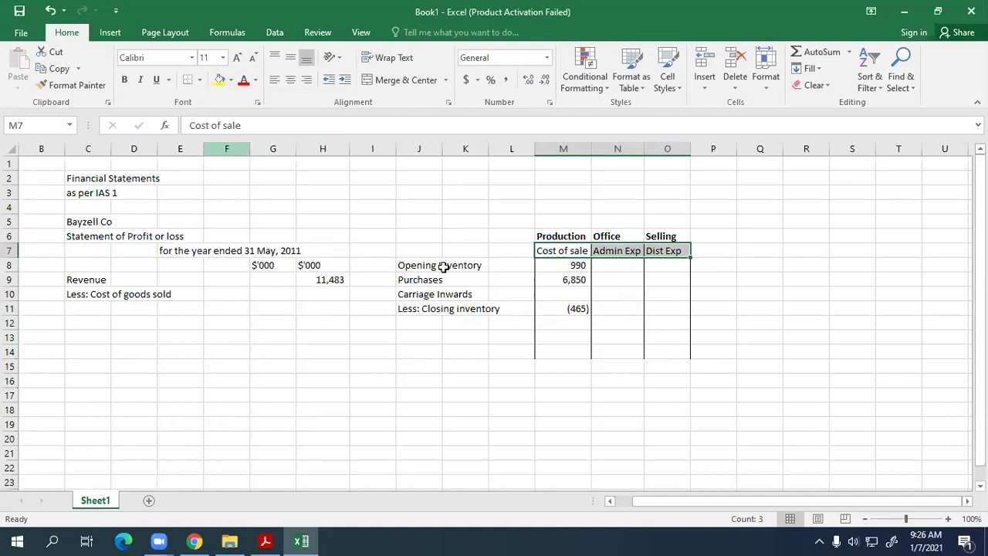
pyautogui.click(515, 308)
pyautogui.moveTo(544, 251); pyautogui.dragTo(677, 250)
pyautogui.moveTo(578, 236); pyautogui.dragTo(662, 236)
pyautogui.click(466, 323)
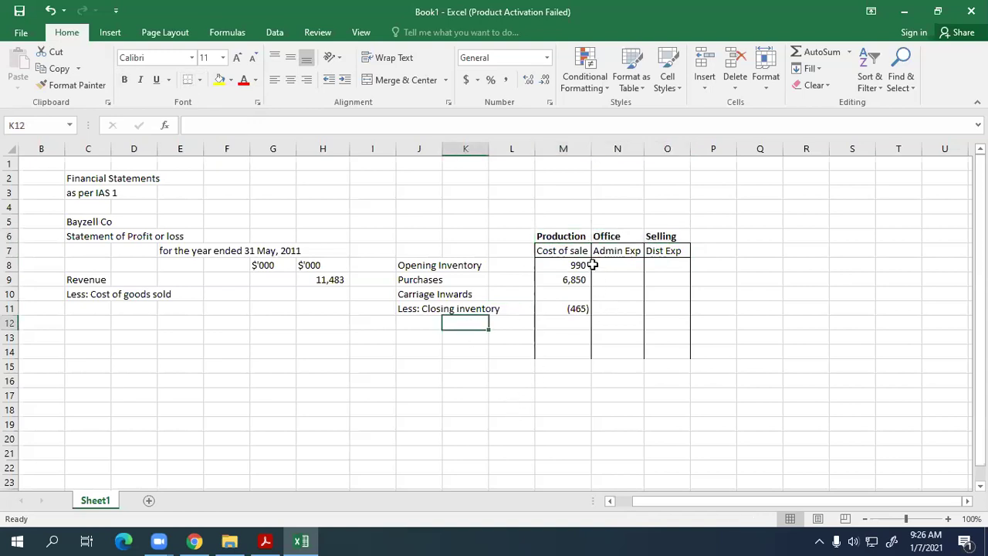
# Step: Enter the label "Factory" in M5 above Production and centre the headings in M5:O6
pyautogui.click(567, 223)
pyautogui.write('Factory')
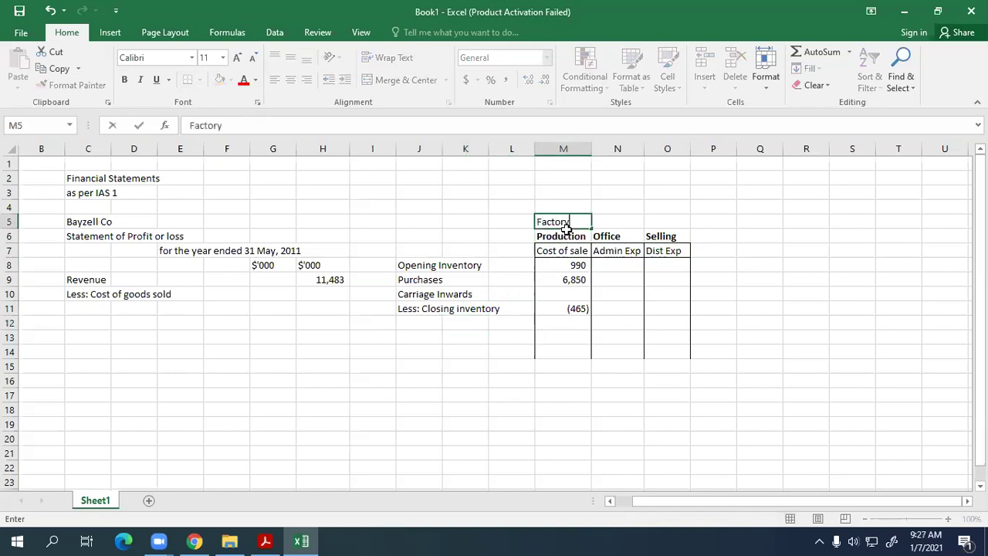
pyautogui.press('Return')
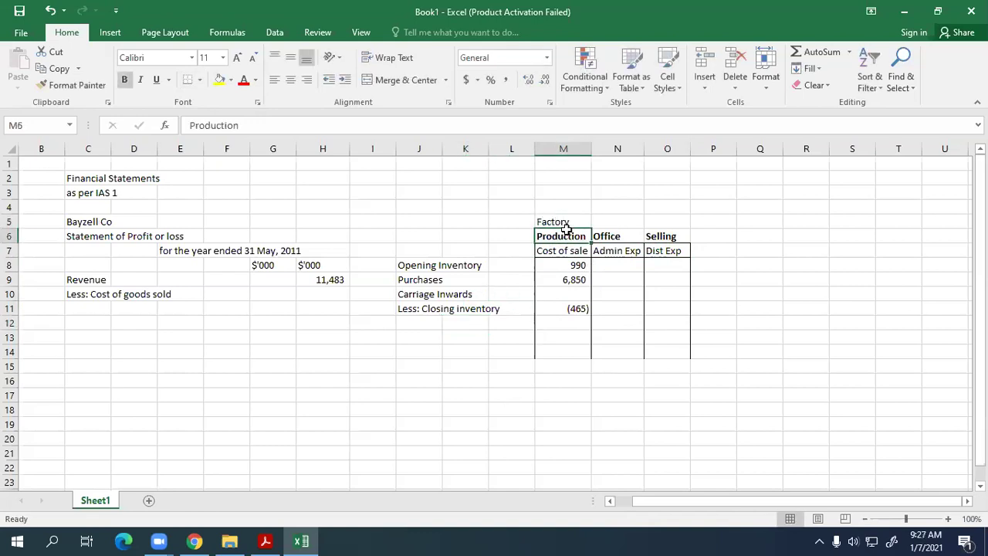
pyautogui.moveTo(568, 223); pyautogui.dragTo(673, 240)
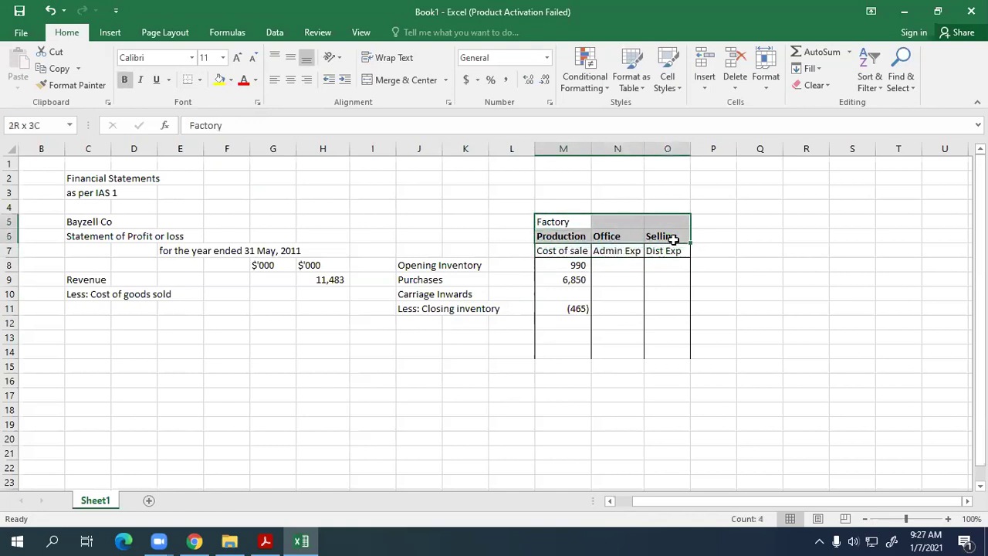
pyautogui.click(290, 80)
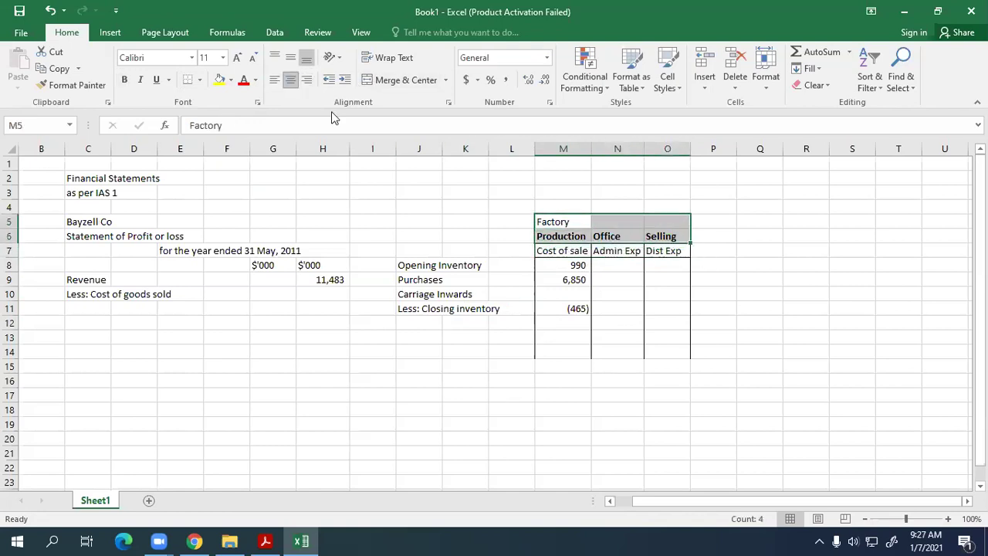
pyautogui.click(587, 282)
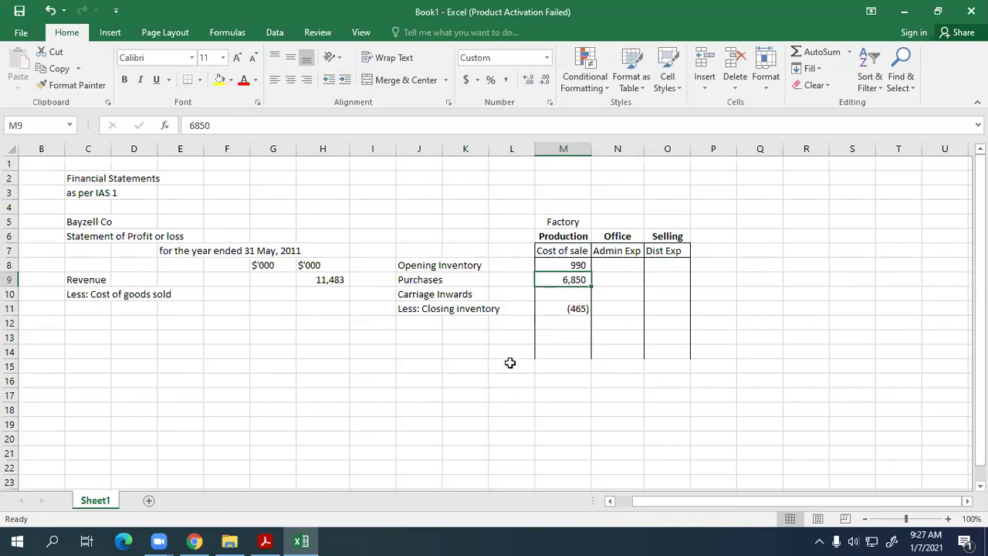
# Step: Review the outstanding electricity and other adjustment notes in the PDF's additional information, then return to the Excel workbook
pyautogui.hotkey('alt', 'Tab')
pyautogui.scroll(-1, 181, 261)
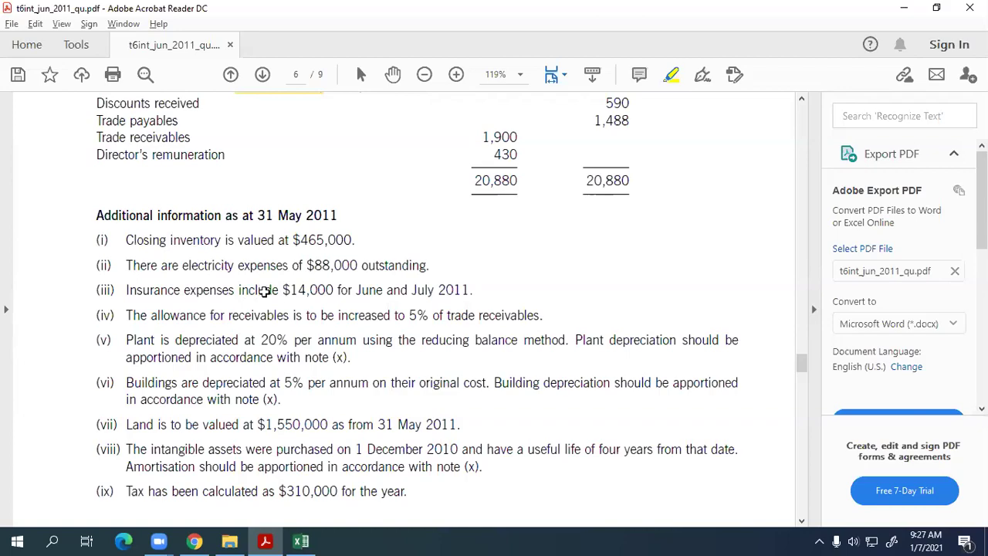
pyautogui.hotkey('alt', 'Tab')
pyautogui.hotkey('alt', 'Tab')
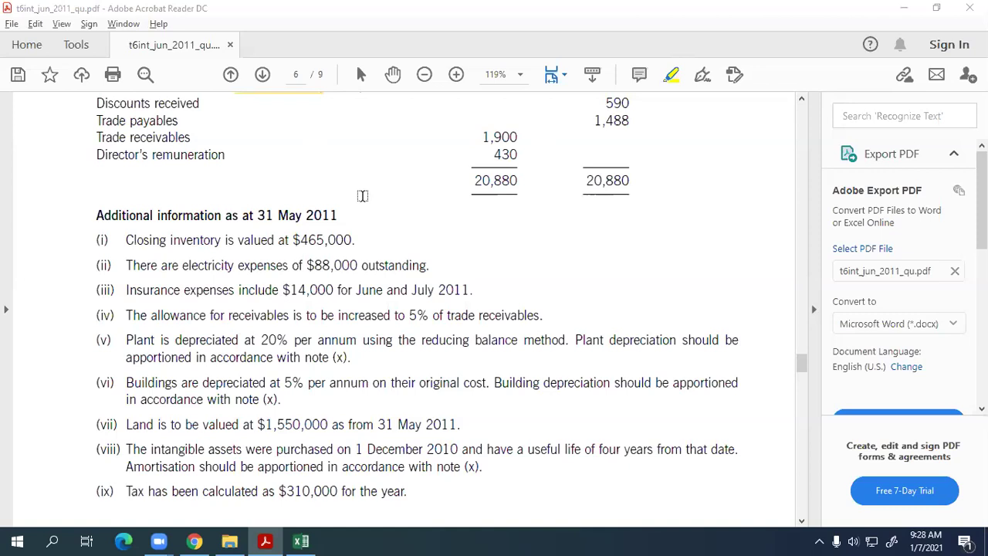
pyautogui.hotkey('alt', 'Tab')
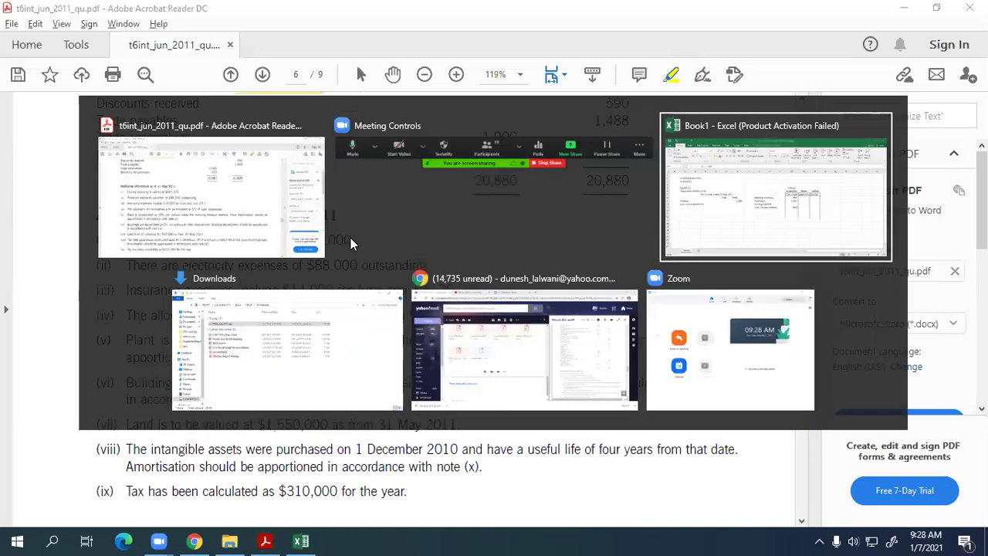
# Step: Enter the heading "Accrued Electricity" in J19 below the allocation table and make it bold
pyautogui.click(452, 380)
pyautogui.click(446, 420)
pyautogui.click(423, 426)
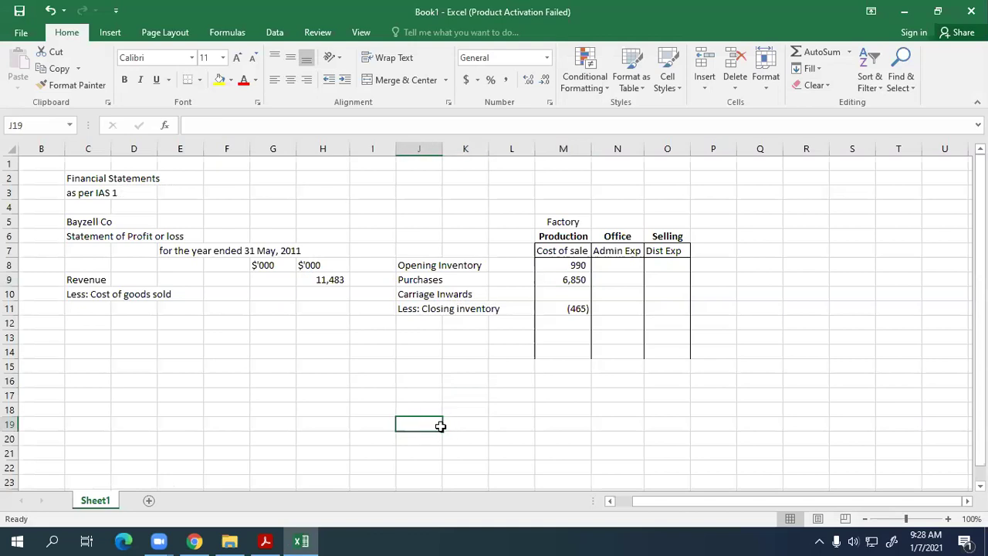
pyautogui.write('Accr')
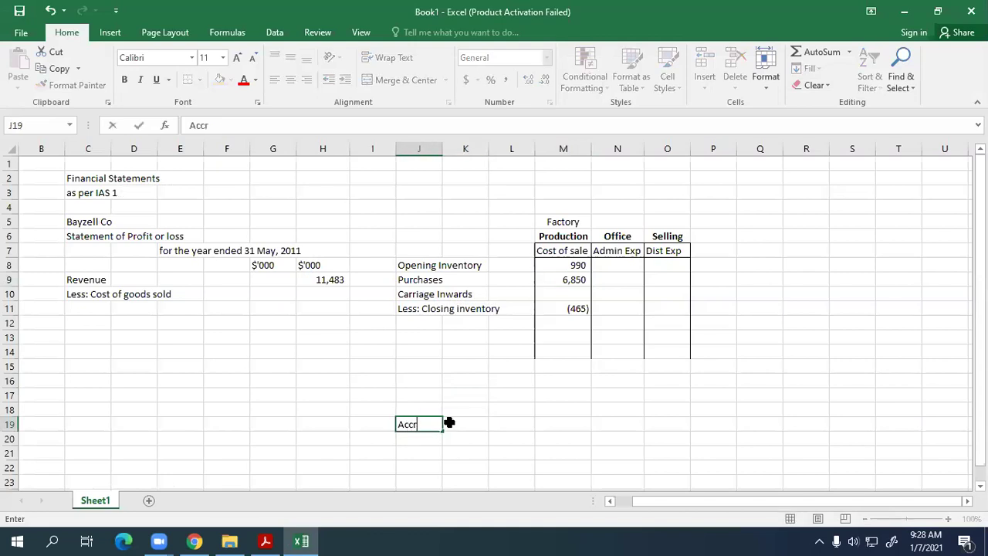
pyautogui.write('ued Electri')
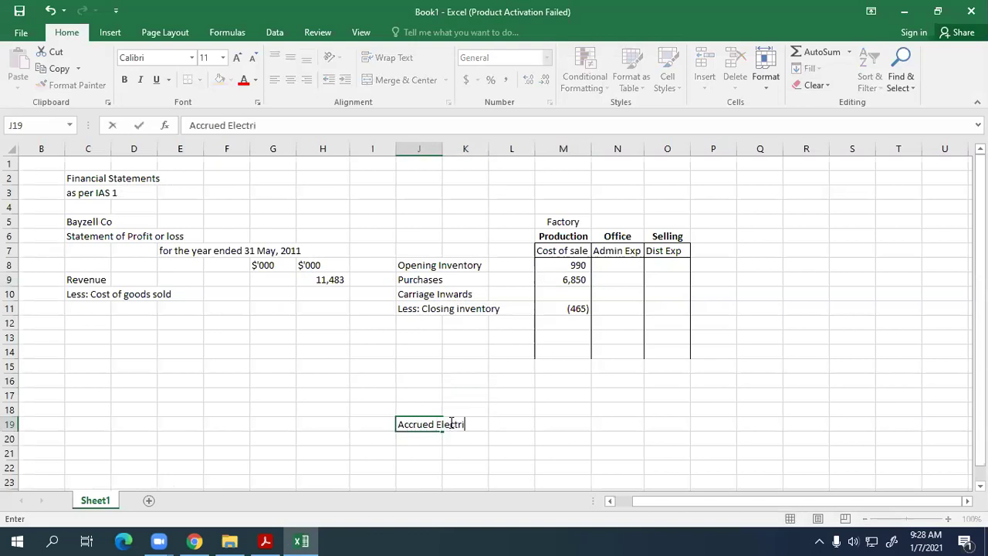
pyautogui.write('city')
pyautogui.press('Return')
pyautogui.click(449, 422)
pyautogui.hotkey('ctrl', 'b')
pyautogui.hotkey('ctrl', 'Down')
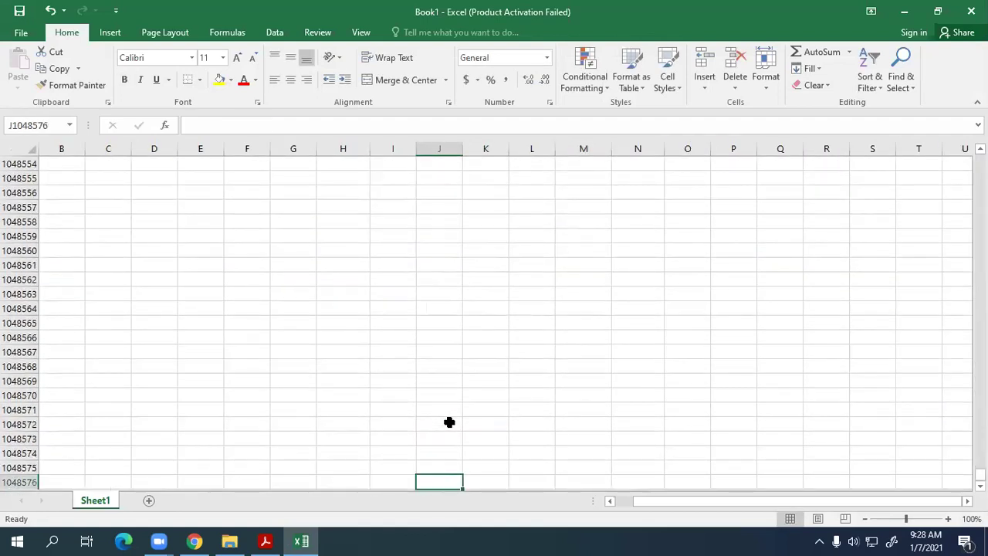
pyautogui.hotkey('ctrl', 'Up')
pyautogui.scroll(5, 432, 409)
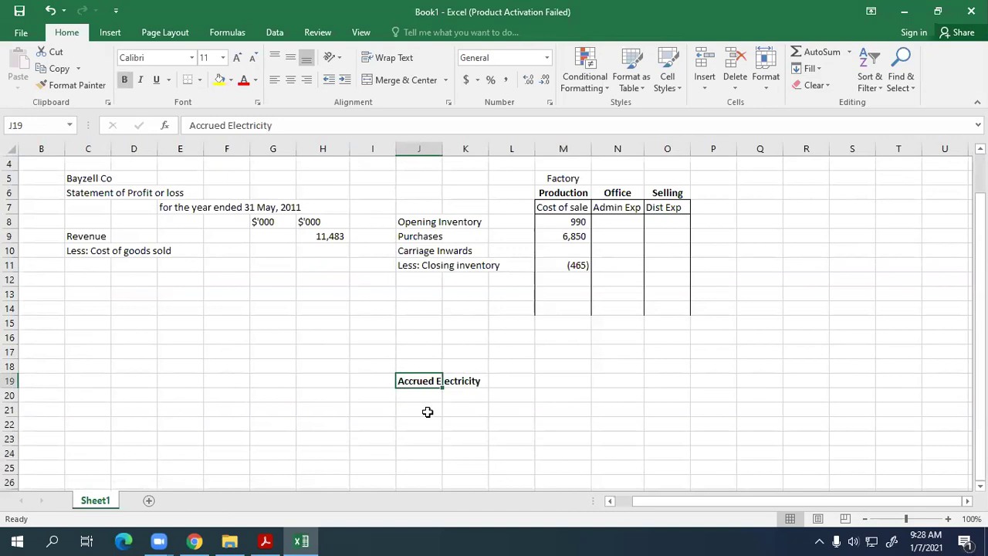
# Step: Enter the debit line "Dr. Electricity Expense" in J20 under the Accrued Electricity heading
pyautogui.click(419, 395)
pyautogui.write('Dr. Elev')
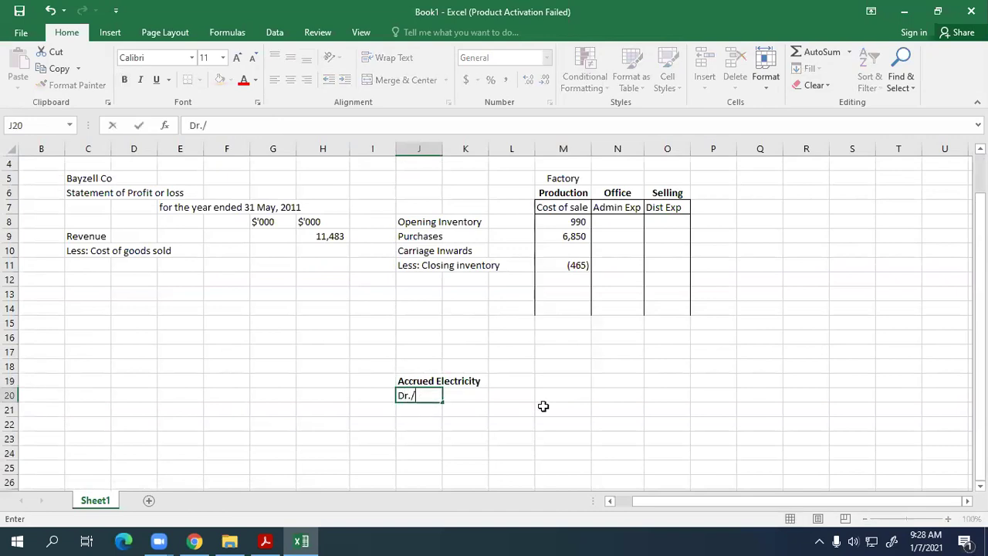
pyautogui.press('BackSpace')
pyautogui.write('ectro')
pyautogui.press('BackSpace')
pyautogui.write('icity Expense')
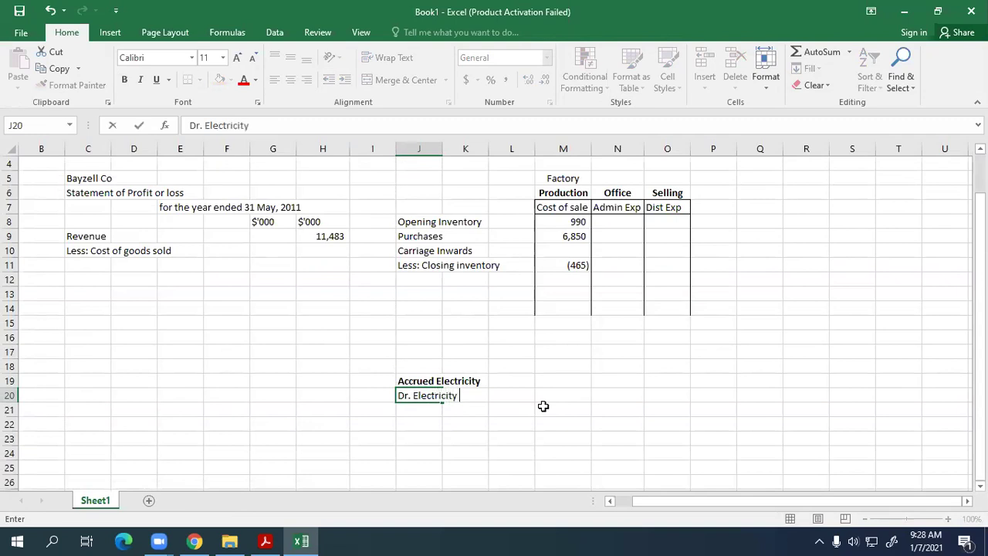
pyautogui.press('BackSpace')
pyautogui.press('BackSpace')
pyautogui.press('BackSpace')
pyautogui.write('nse')
pyautogui.press('Return')
# Step: Enter the credit line "Cr. Accrued Electricity" in K21, indented below the electricity debit line
pyautogui.press('Right')
pyautogui.write('Cr. A')
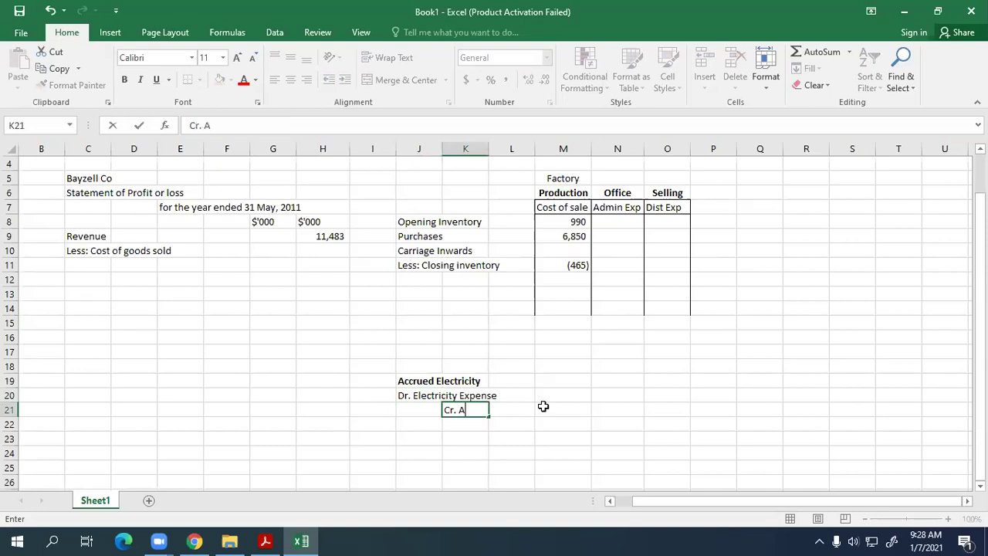
pyautogui.write('ccrued Electricity')
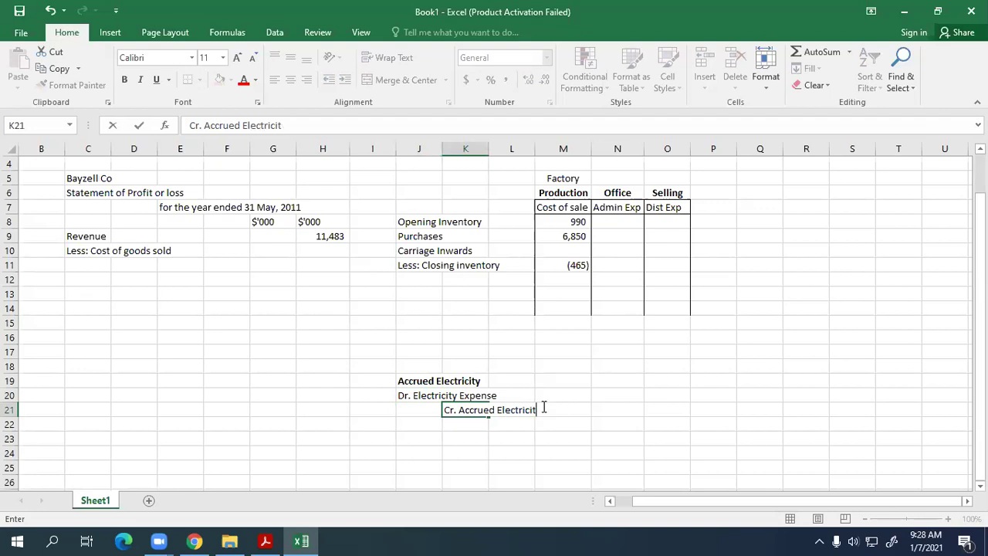
# Step: Enter 88 as the electricity expense debit in M20 and 88 as the accrued electricity credit in N21
pyautogui.click(570, 399)
pyautogui.hotkey('alt', 'Tab')
pyautogui.hotkey('alt', 'Tab')
pyautogui.write('88')
pyautogui.press('Return')
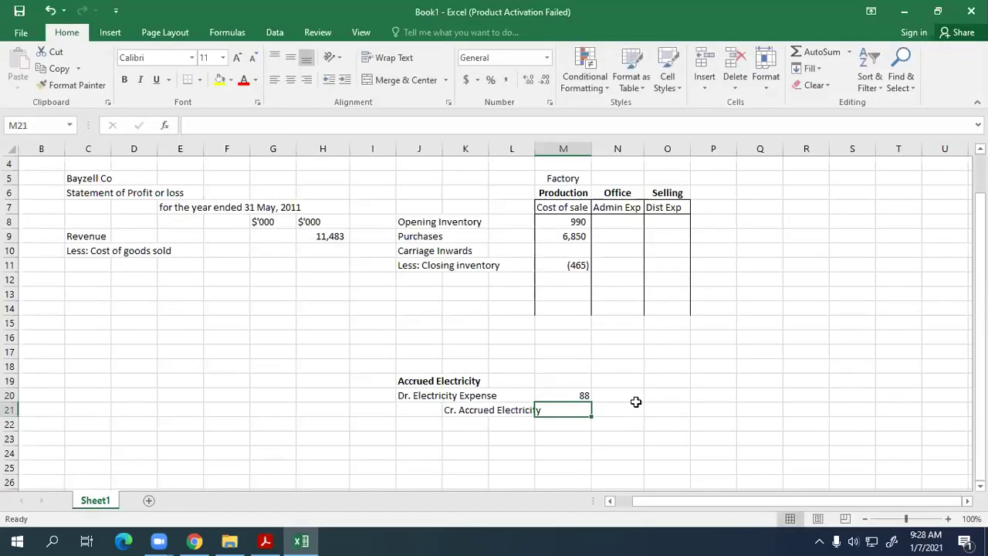
pyautogui.press('Tab')
pyautogui.write('88')
pyautogui.press('Return')
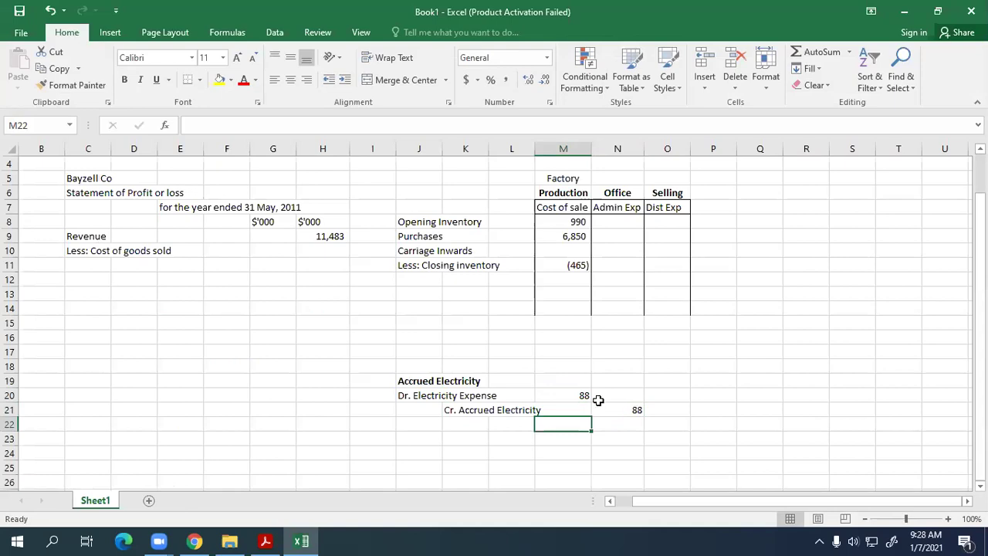
# Step: In the PDF, highlight "31 May 2011" in the additional information heading and "June" and "July" in note (iii)
pyautogui.hotkey('alt', 'Tab')
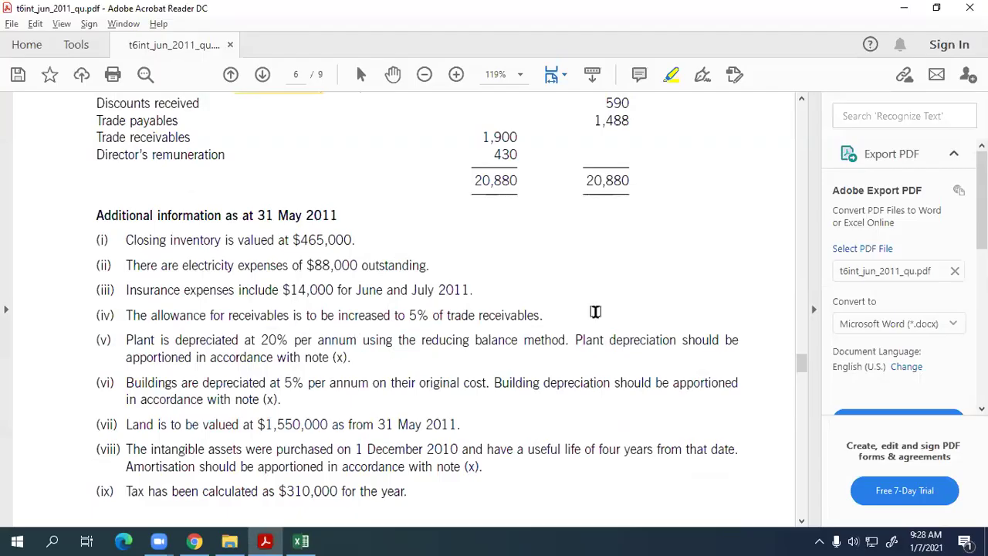
pyautogui.scroll(3, 617, 258)
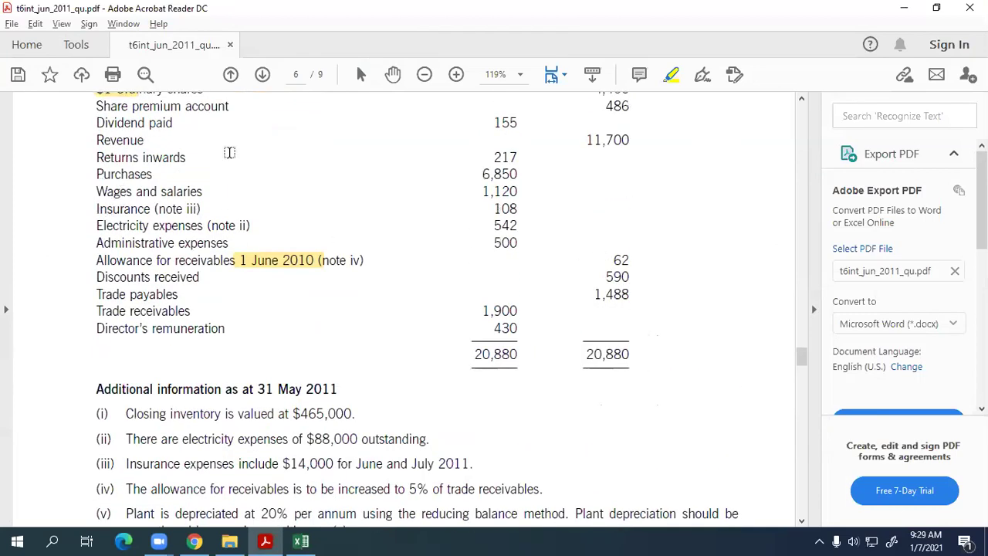
pyautogui.click(394, 74)
pyautogui.scroll(-1, 506, 216)
pyautogui.scroll(-2, 503, 219)
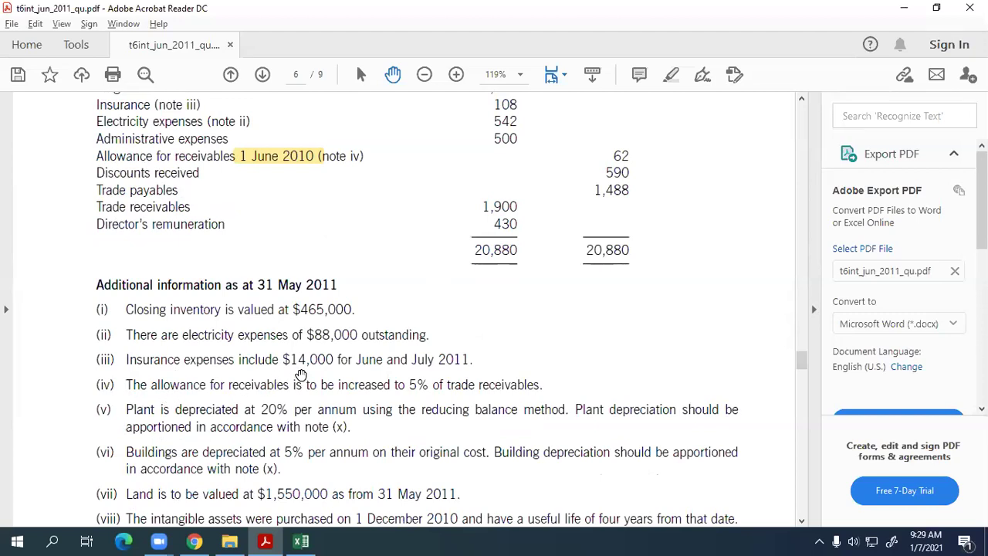
pyautogui.scroll(1, 421, 376)
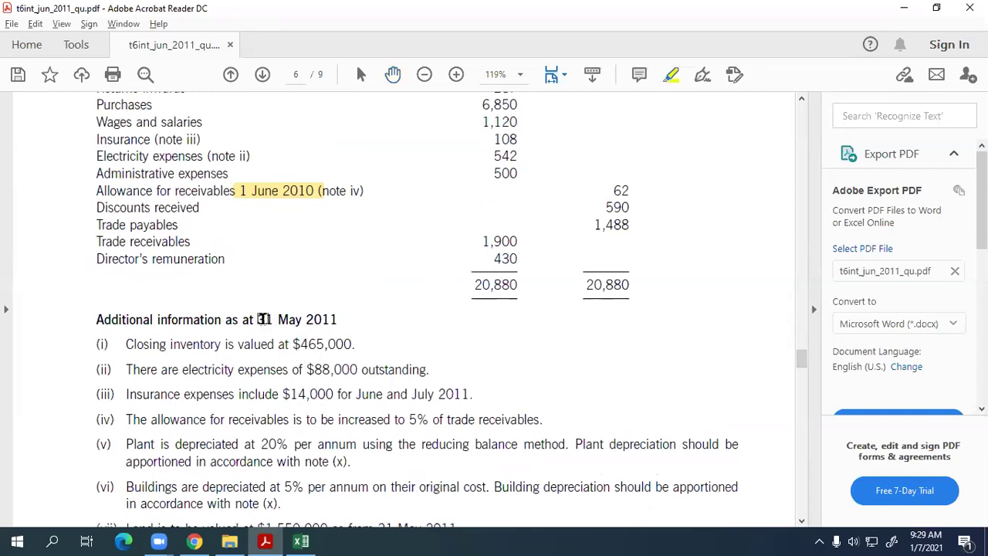
pyautogui.moveTo(260, 318); pyautogui.dragTo(339, 319)
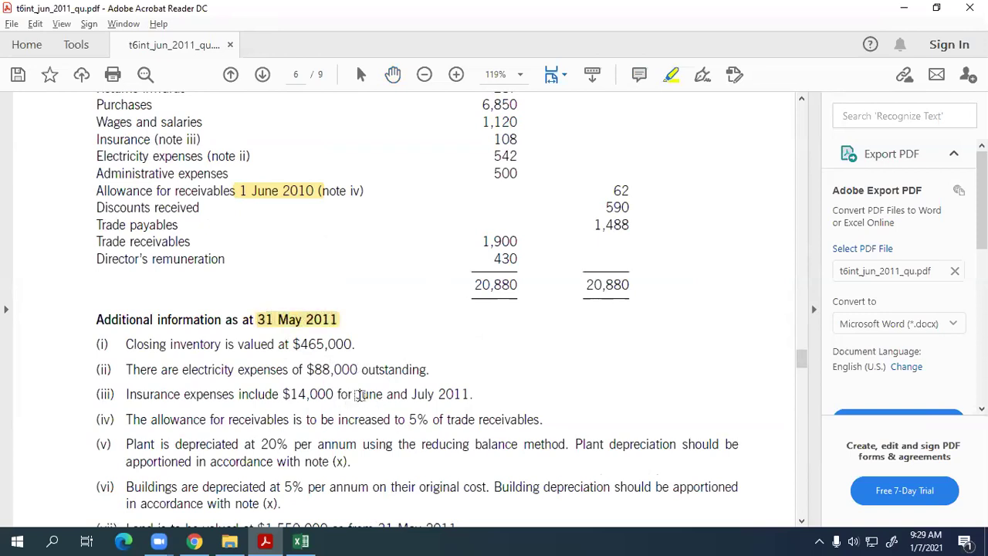
pyautogui.moveTo(356, 393); pyautogui.dragTo(435, 394)
pyautogui.click(415, 395)
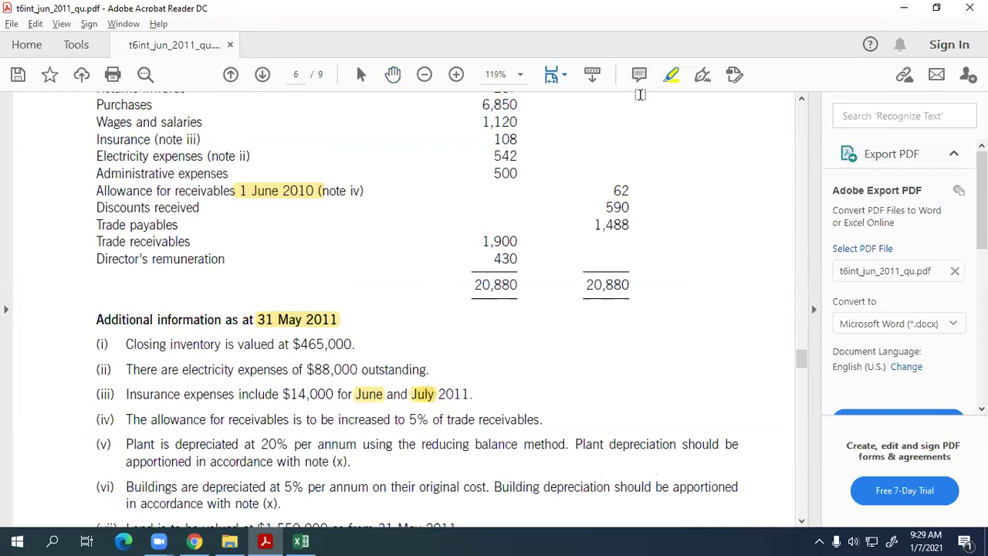
pyautogui.click(392, 75)
pyautogui.moveTo(435, 214); pyautogui.dragTo(435, 215)
# Step: Return to the Book1 workbook and enter the bold heading "Prepaid Insurance" in J22
pyautogui.hotkey('alt', 'Tab')
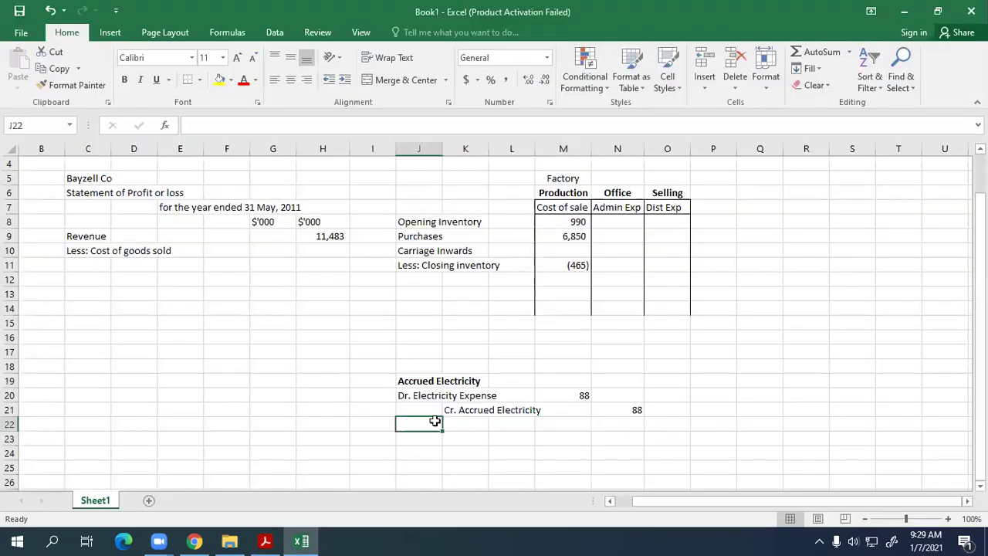
pyautogui.hotkey('ctrl', 'n')
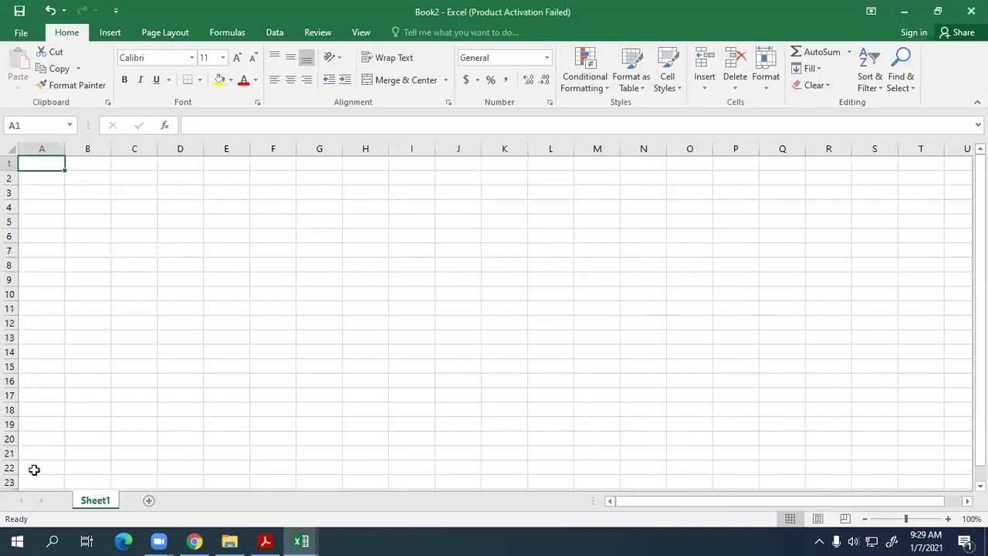
pyautogui.hotkey('ctrl', 'w')
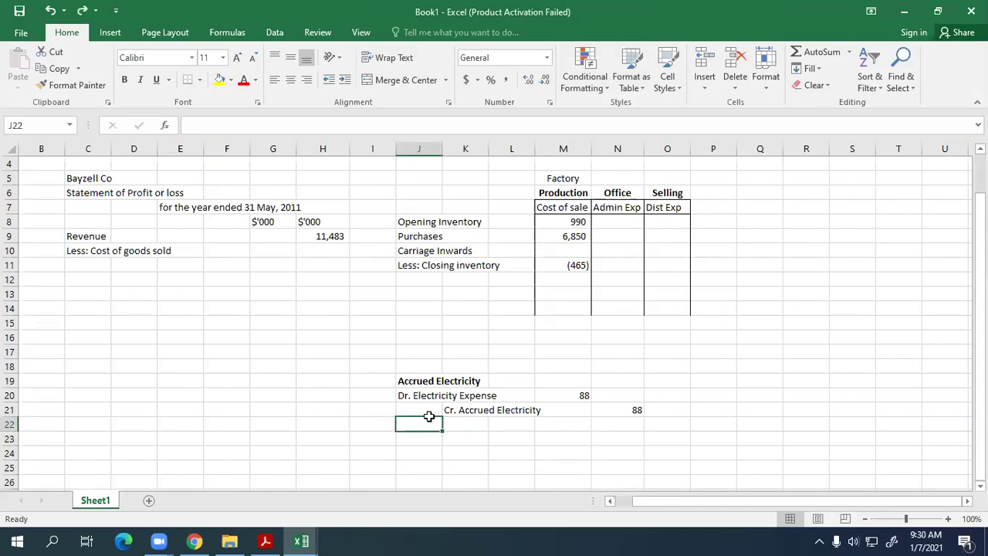
pyautogui.write('Prepaid')
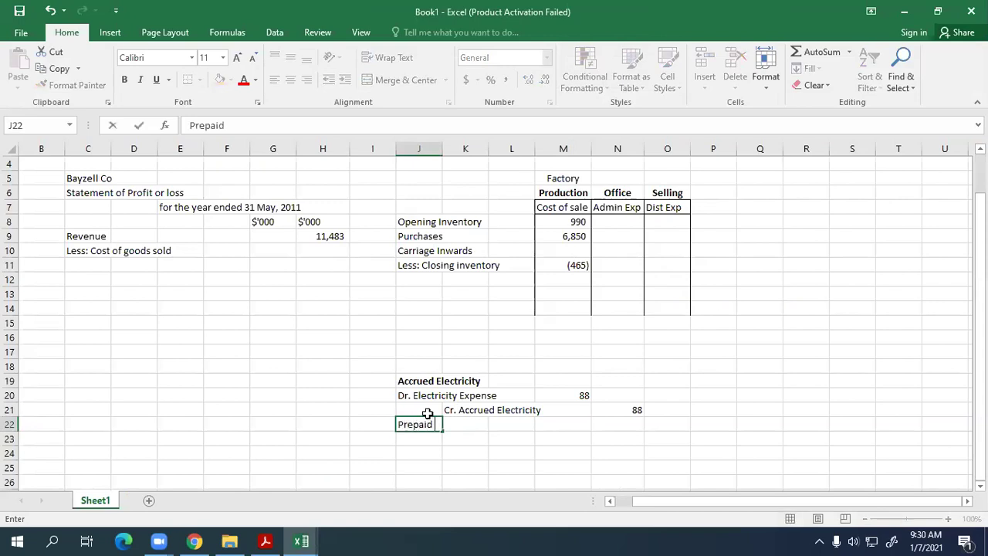
pyautogui.write(' Insurance')
pyautogui.press('Return')
pyautogui.press('Up')
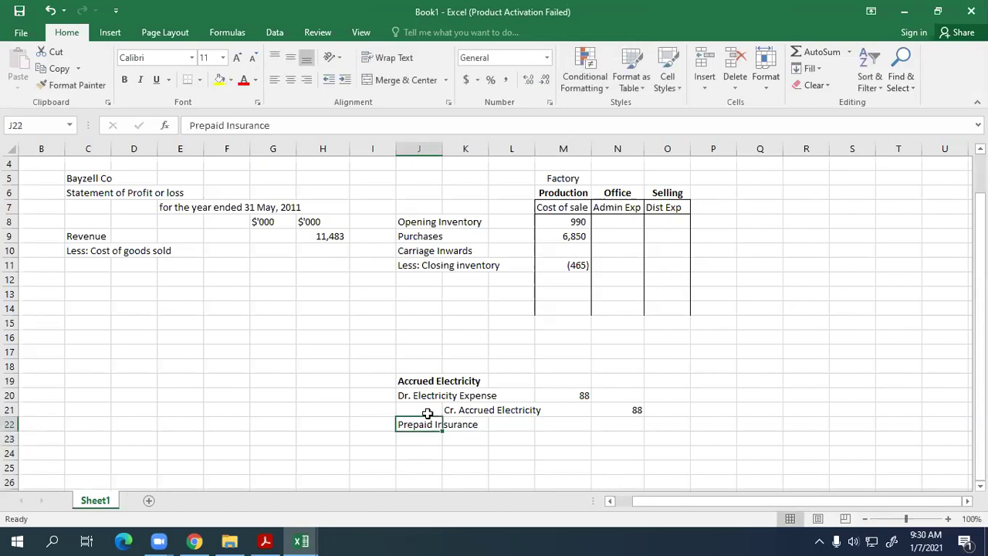
pyautogui.hotkey('ctrl', 'b')
pyautogui.press('Return')
# Step: Check insurance note (iii) in the PDF and enter the debit line "Dr. Prepaid Insurance" in J23 of the workbook
pyautogui.hotkey('alt', 'Tab')
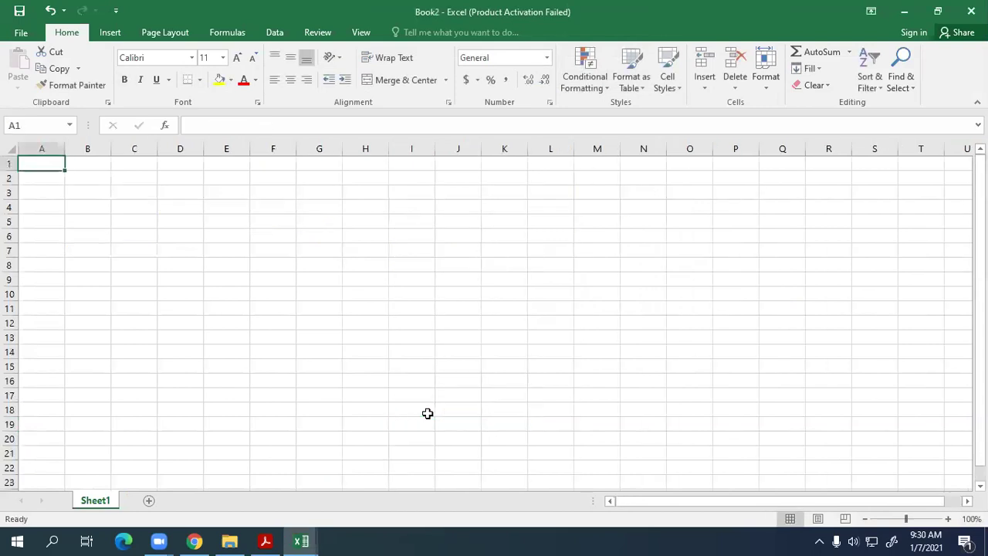
pyautogui.hotkey('alt', 'Tab')
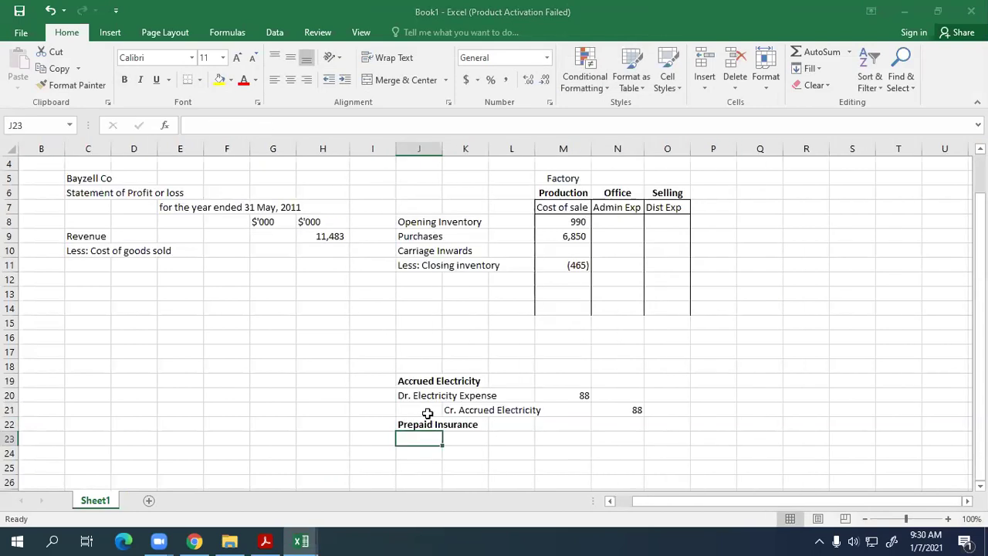
pyautogui.hotkey('alt', 'Tab')
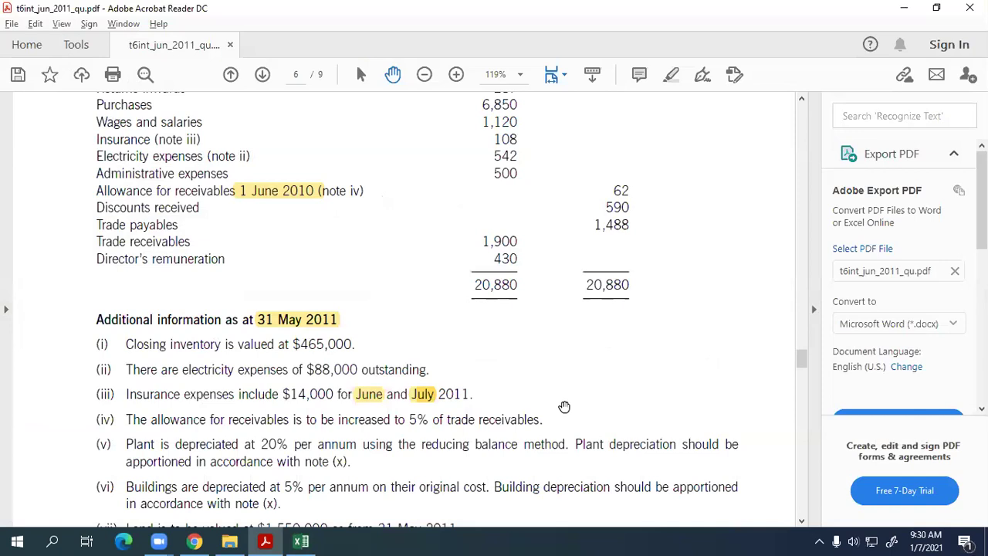
pyautogui.hotkey('alt', 'Tab')
pyautogui.write('Dr. P')
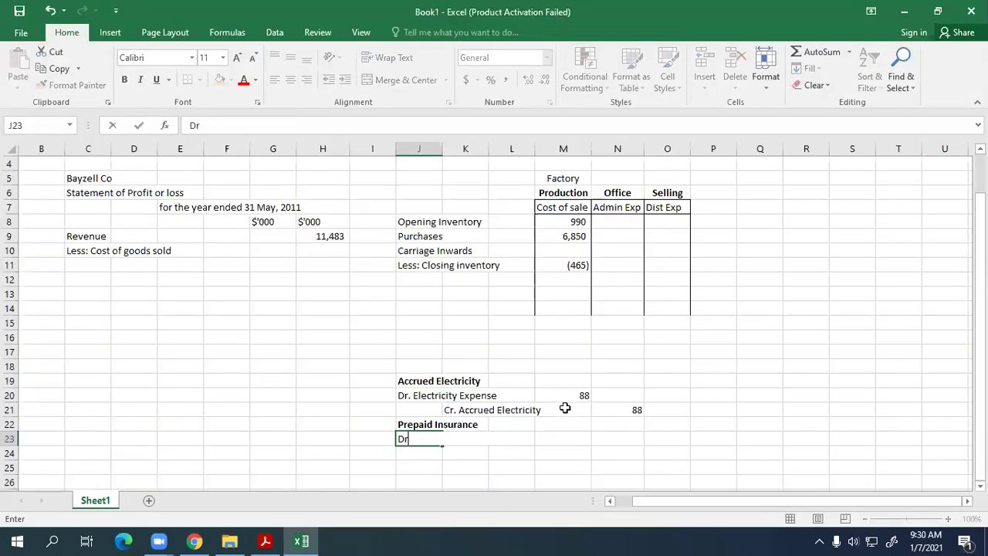
pyautogui.write('repaid Insurance')
# Step: Enter 14 in M23 as the prepaid insurance debit, taking the amount from note (iii) in the PDF
pyautogui.press('Right')
pyautogui.press('Right')
pyautogui.press('Right')
pyautogui.press('Right')
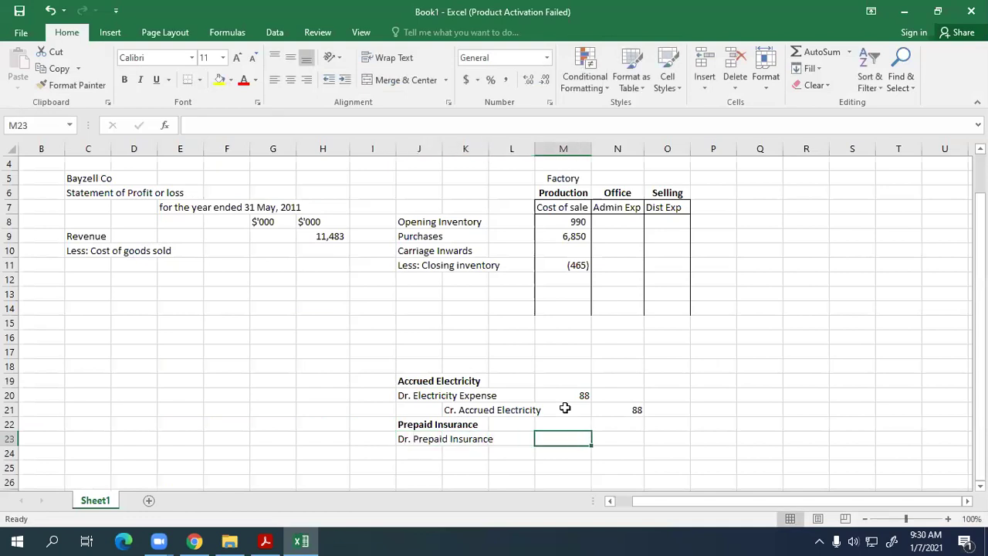
pyautogui.press('Left')
pyautogui.hotkey('alt', 'Tab')
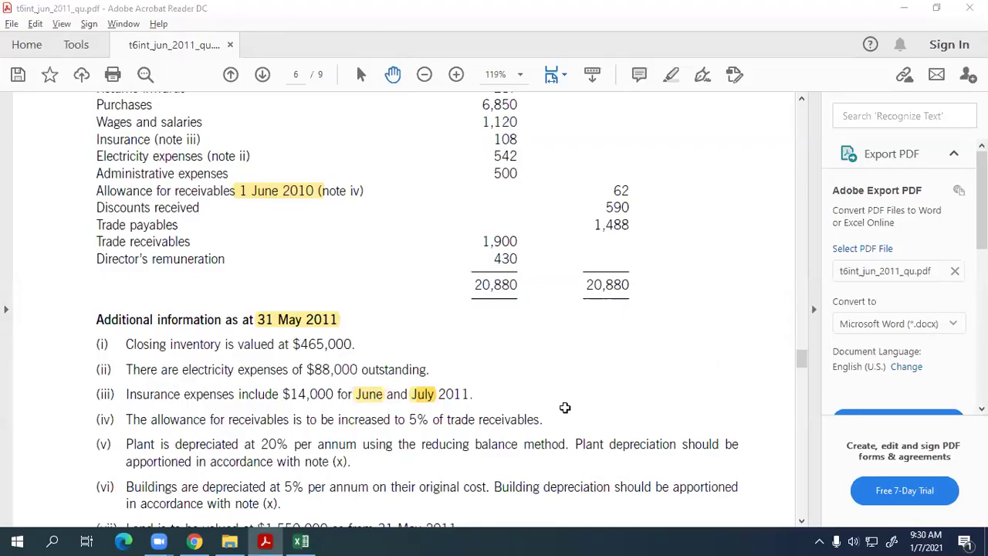
pyautogui.hotkey('alt', 'Tab')
pyautogui.write('14')
pyautogui.press('Return')
# Step: Enter the credit line "Cr. Insurance Expense" in K24 below the prepaid insurance debit
pyautogui.press('Left')
pyautogui.press('Left')
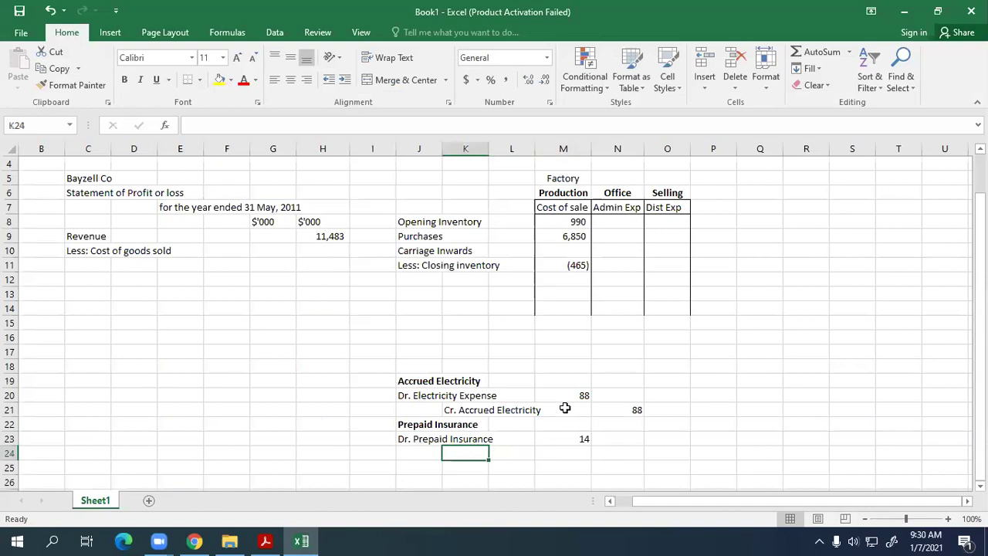
pyautogui.write('Cr. ')
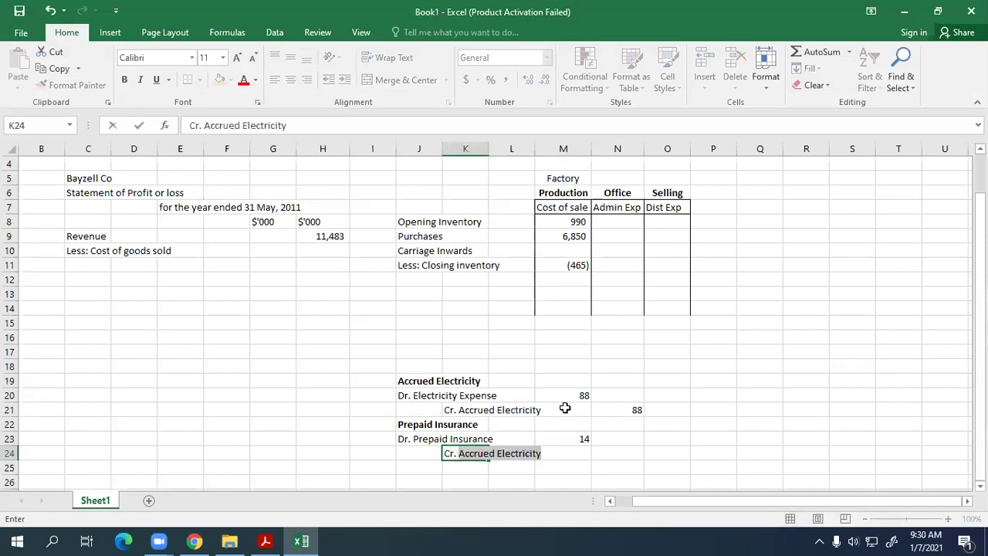
pyautogui.write('Insurance')
pyautogui.press('BackSpace')
pyautogui.press('BackSpace')
pyautogui.press('BackSpace')
pyautogui.press('BackSpace')
pyautogui.press('BackSpace')
pyautogui.write('rancefl')
pyautogui.press('BackSpace')
pyautogui.press('BackSpace')
pyautogui.press('BackSpace')
pyautogui.write('ce Expensed')
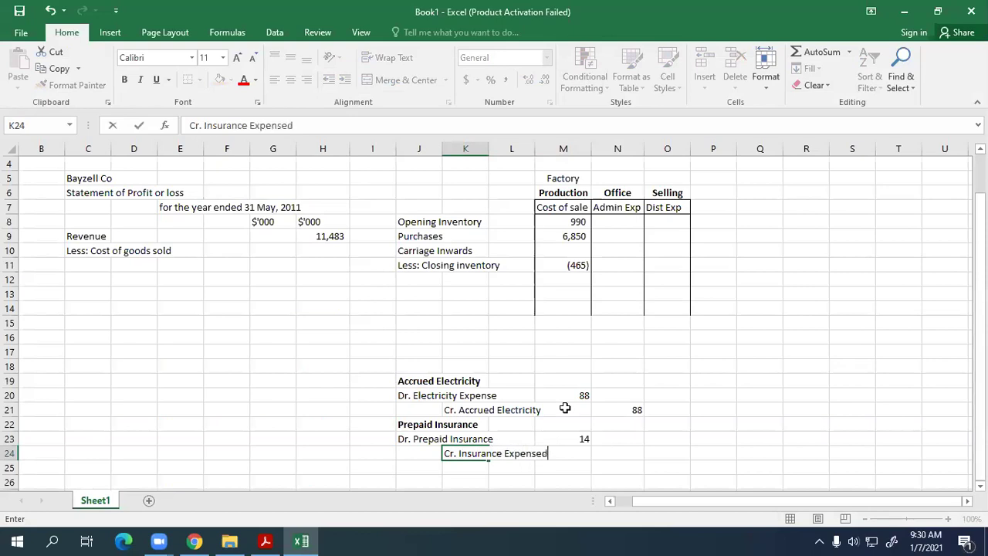
pyautogui.press('BackSpace')
# Step: Enter 14 in N24 as the insurance expense credit
pyautogui.press('Right')
pyautogui.press('Right')
pyautogui.press('Right')
pyautogui.write('14')
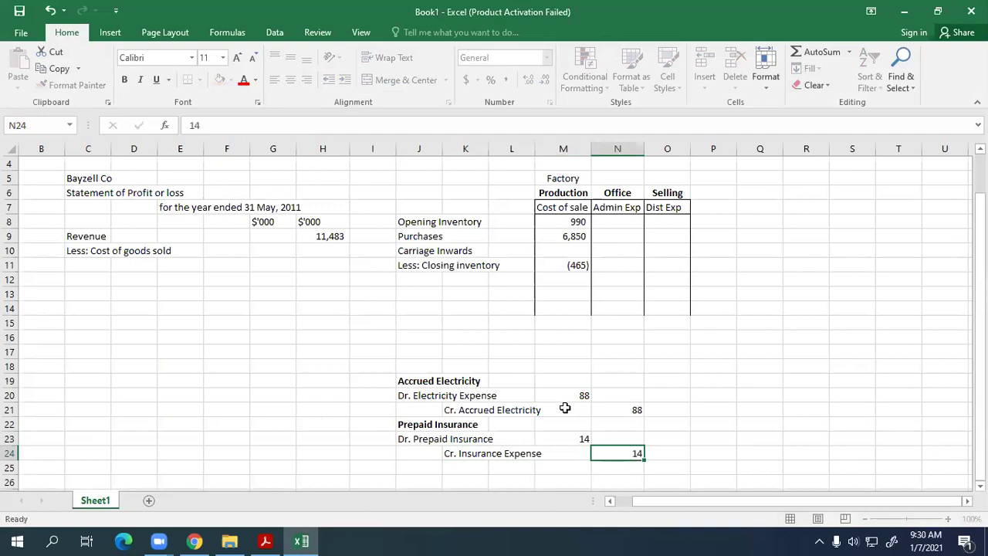
pyautogui.press('Return')
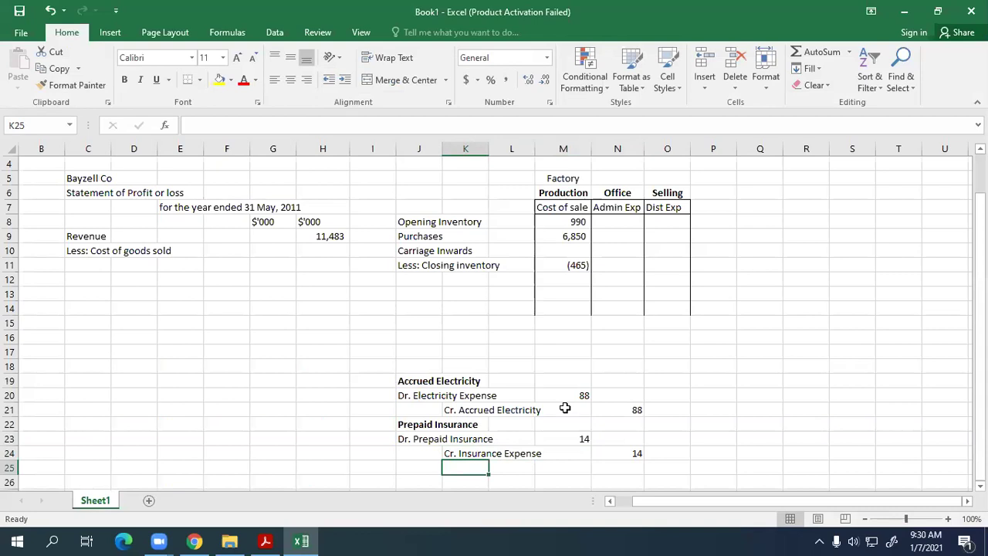
# Step: Check the allowance for receivables note and trial balance in the PDF, then set bold formatting on J25 in the workbook
pyautogui.press('alt')
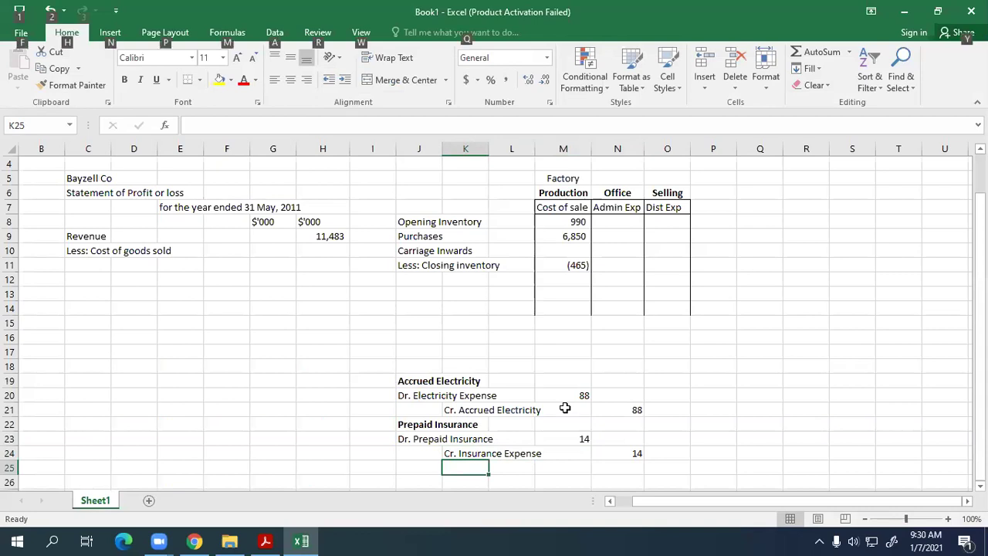
pyautogui.hotkey('alt', 'Tab')
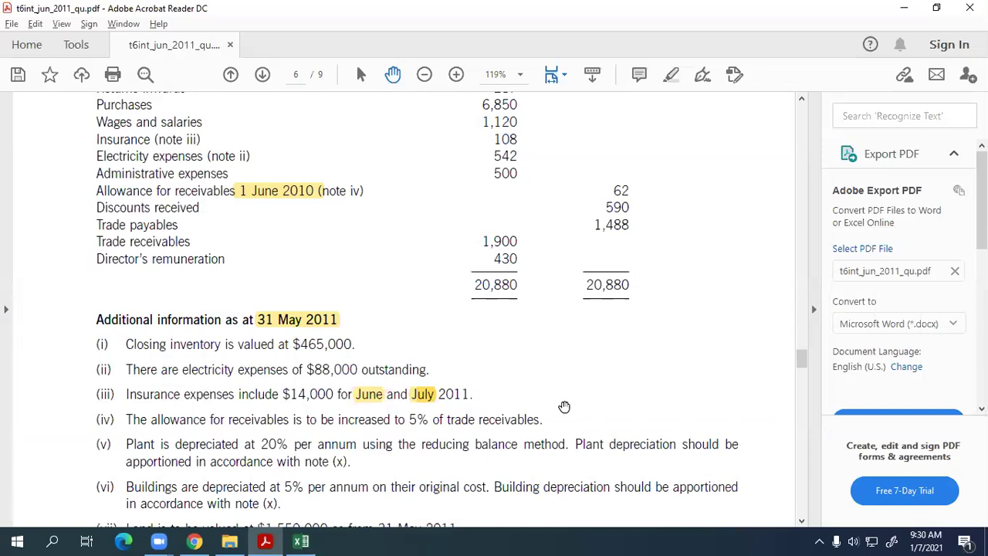
pyautogui.scroll(-1, 580, 360)
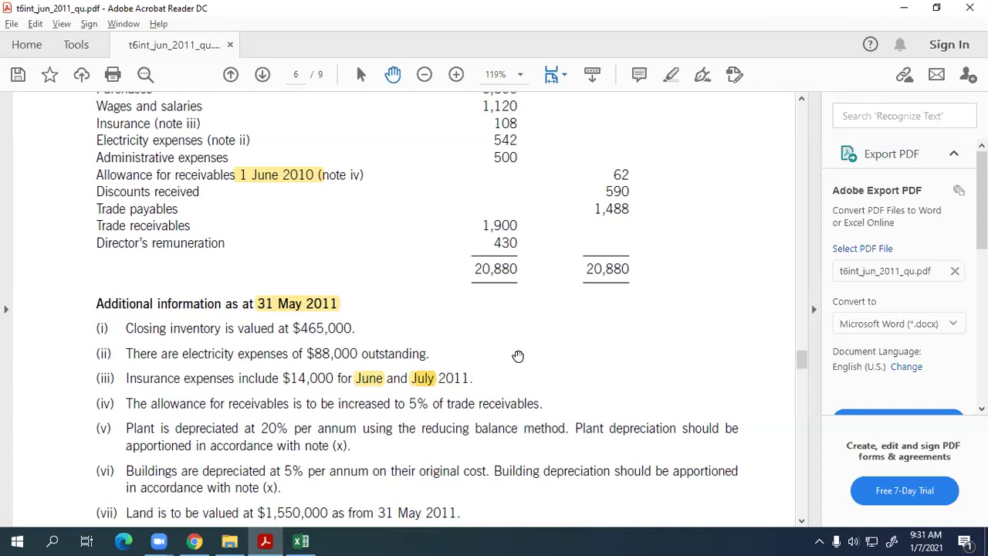
pyautogui.moveTo(517, 361); pyautogui.dragTo(518, 523)
pyautogui.moveTo(440, 337); pyautogui.dragTo(442, 439)
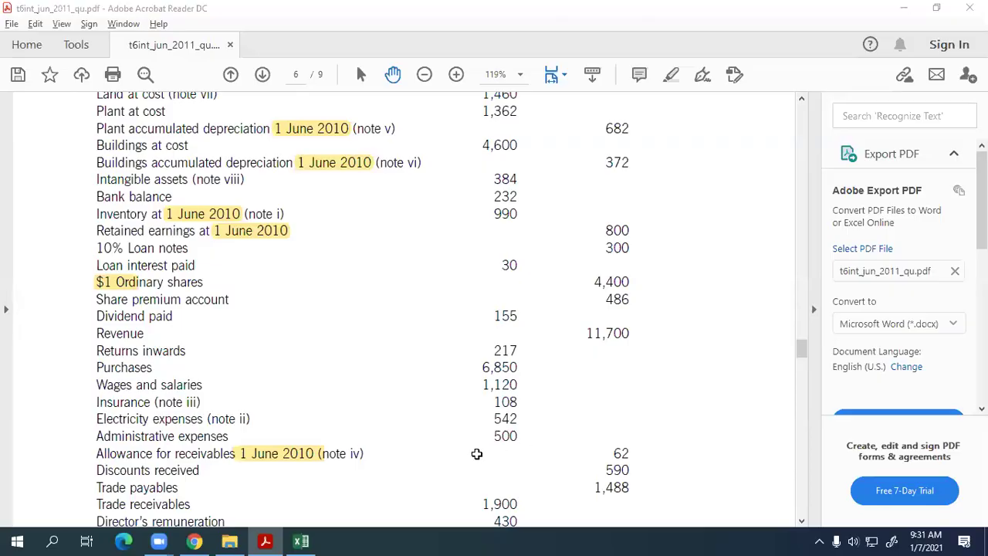
pyautogui.hotkey('alt', 'Tab')
pyautogui.click(410, 467)
pyautogui.scroll(-1, 571, 438)
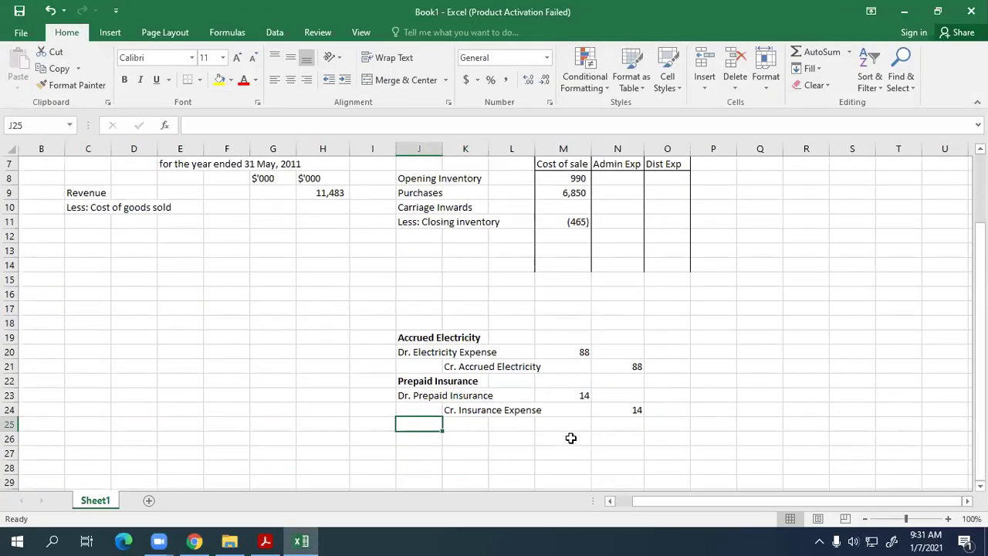
pyautogui.hotkey('ctrl', 'b')
pyautogui.write('Ta')
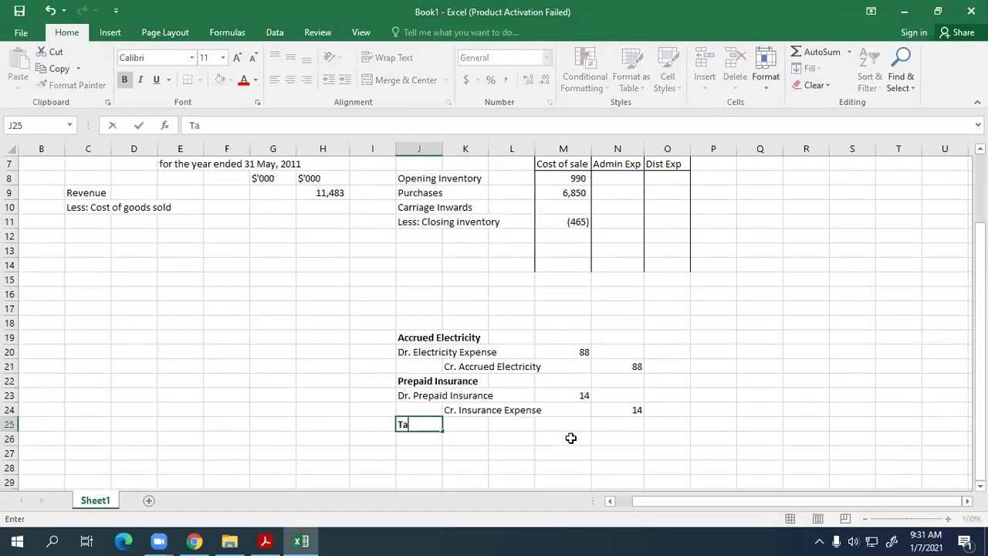
pyautogui.write('ade Dr')
pyautogui.press('BackSpace')
pyautogui.press('BackSpace')
pyautogui.write('R')
pyautogui.press('BackSpace')
pyautogui.press('BackSpace')
pyautogui.press('BackSpace')
pyautogui.press('BackSpace')
pyautogui.press('BackSpace')
pyautogui.press('BackSpace')
pyautogui.press('BackSpace')
# Step: Enter the heading "Allowance for Doubtful debts" in J25 below the prepaid insurance entry
pyautogui.write('Allo')
pyautogui.write('e')
pyautogui.press('BackSpace')
pyautogui.write('wnac')
pyautogui.write('e')
pyautogui.press('BackSpace')
pyautogui.press('BackSpace')
pyautogui.press('BackSpace')
pyautogui.press('BackSpace')
pyautogui.write('ance for Doubtful dev')
pyautogui.write('ts')
pyautogui.press('BackSpace')
pyautogui.press('BackSpace')
pyautogui.press('BackSpace')
pyautogui.write('bts')
pyautogui.press('Return')
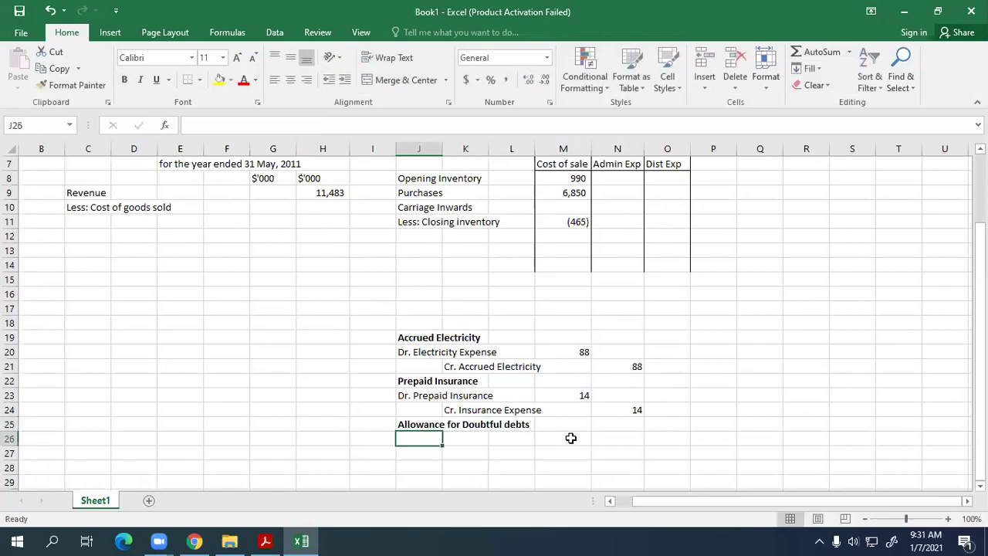
# Step: Enter the label "Closing balance" in J26 under the doubtful debts heading and move to N26
pyautogui.write('Closing balance')
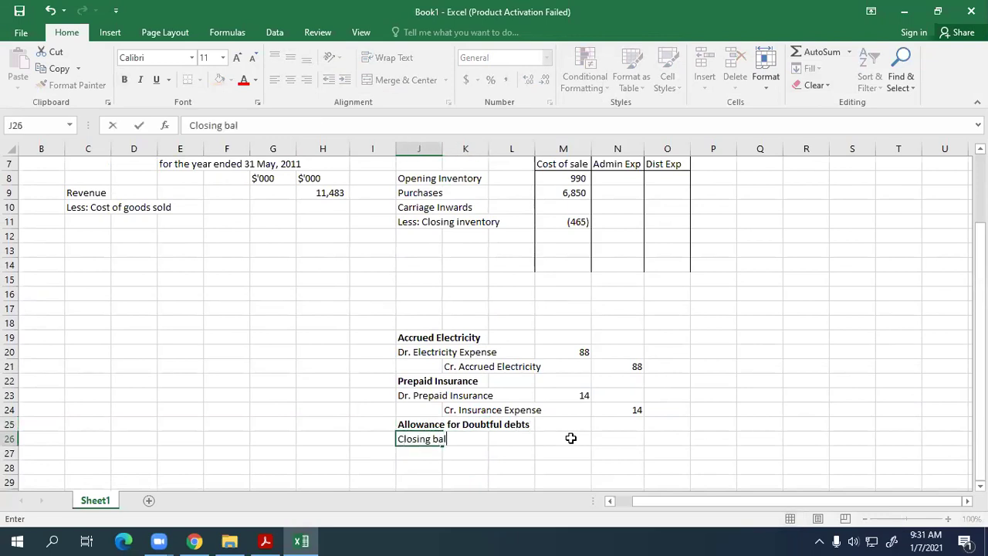
pyautogui.press('Tab')
pyautogui.press('Tab')
pyautogui.press('Tab')
pyautogui.press('Tab')
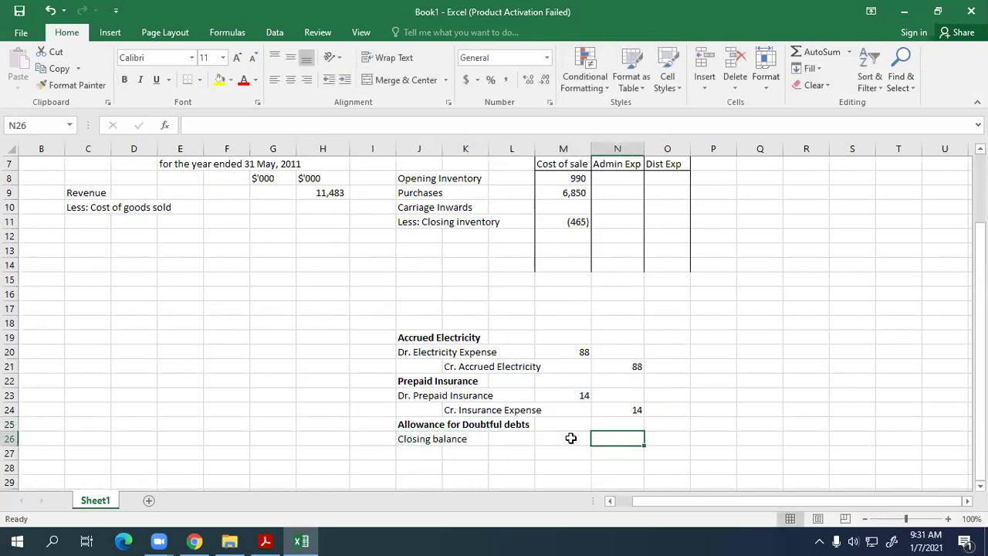
# Step: Enter the formula =1900*5% in N26 as the closing allowance balance, taking the percentage from note (iv) in the PDF
pyautogui.write('=1900*')
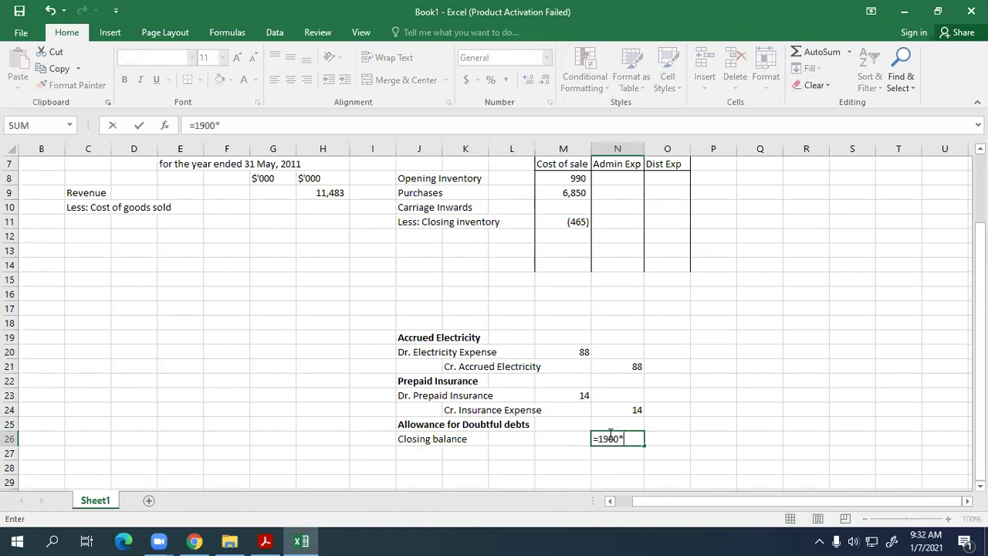
pyautogui.hotkey('alt', 'Tab')
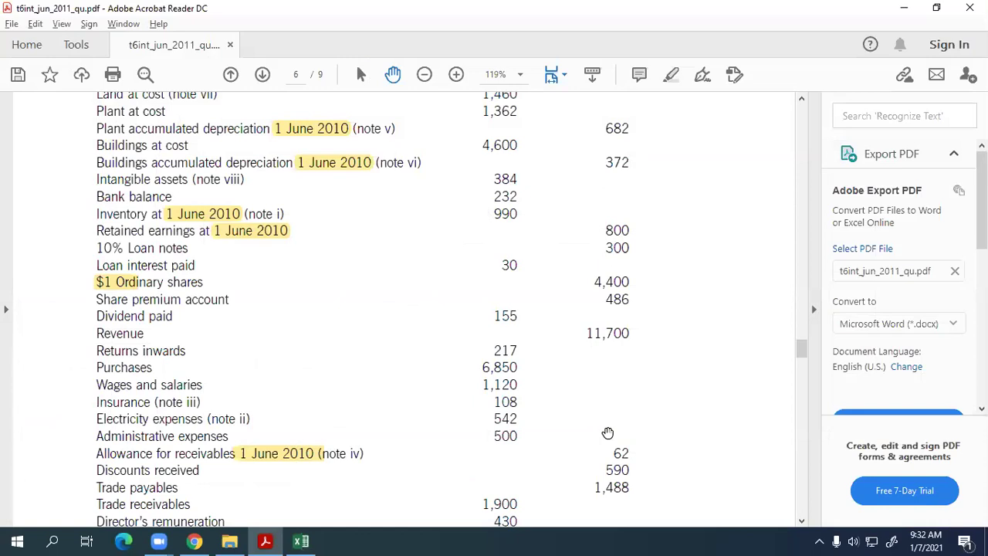
pyautogui.scroll(-5, 607, 432)
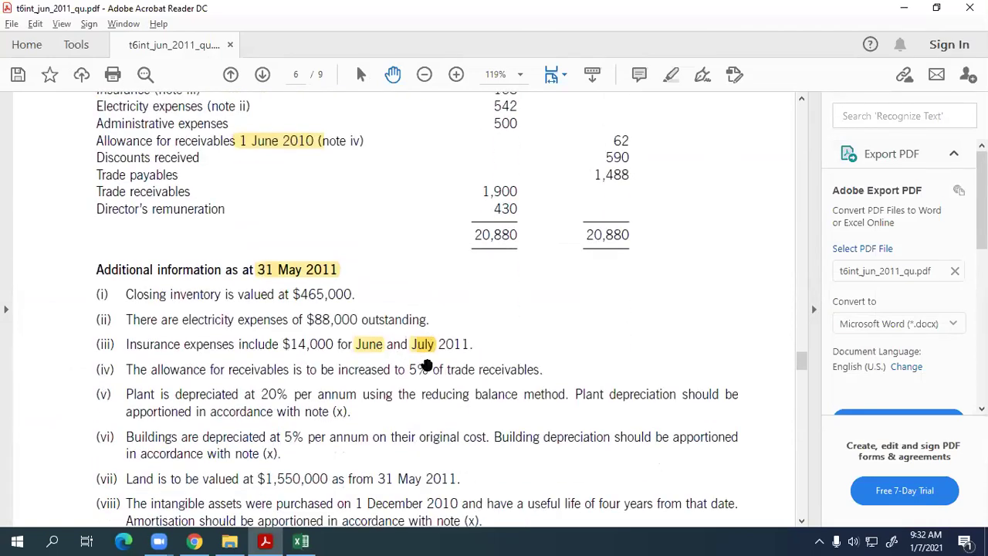
pyautogui.hotkey('alt', 'Tab')
pyautogui.write('5%')
pyautogui.press('Return')
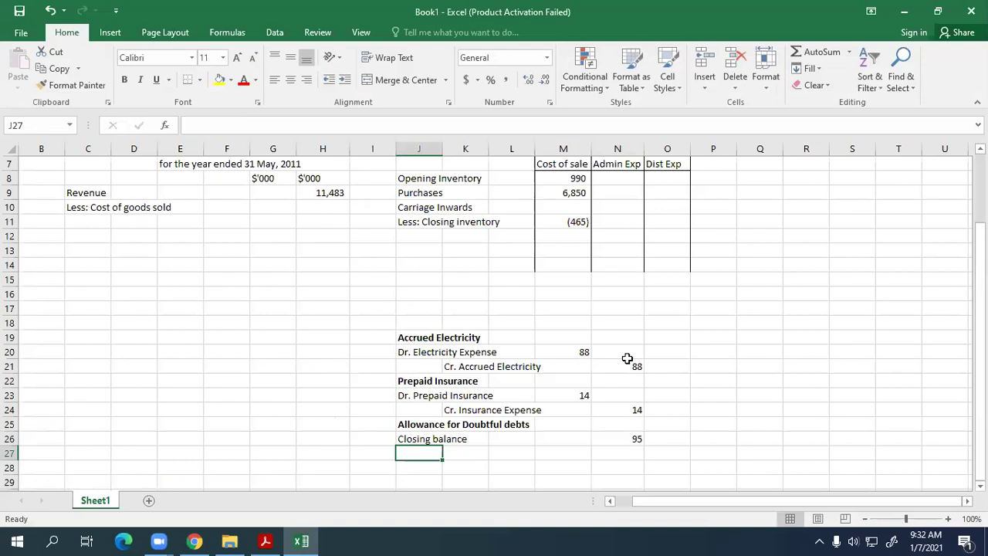
# Step: Enter the label "Opening balance" in J27 below the closing balance
pyautogui.write('B')
pyautogui.press('BackSpace')
pyautogui.write('Balan')
pyautogui.press('BackSpace')
pyautogui.press('BackSpace')
pyautogui.press('BackSpace')
pyautogui.press('BackSpace')
pyautogui.press('BackSpace')
pyautogui.write('O')
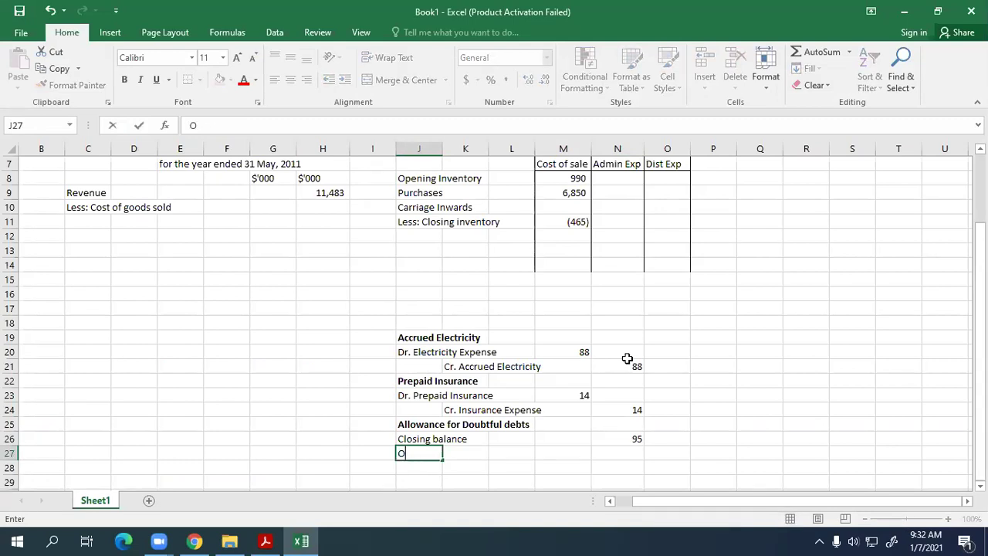
pyautogui.write('pening balance')
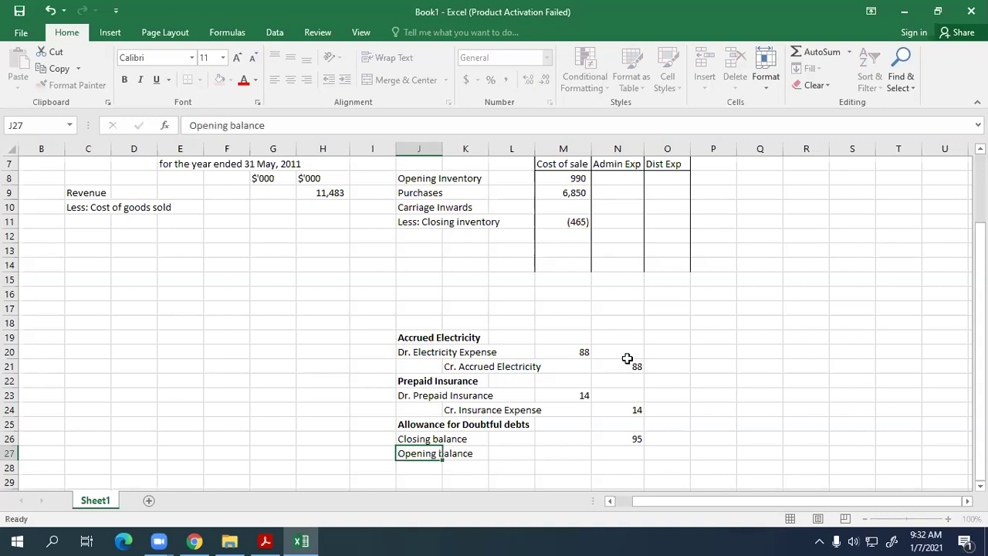
# Step: Look up the allowance for receivables in the PDF trial balance and enter -62 in N27 as the opening balance
pyautogui.press('Right')
pyautogui.press('Right')
pyautogui.press('Right')
pyautogui.press('Right')
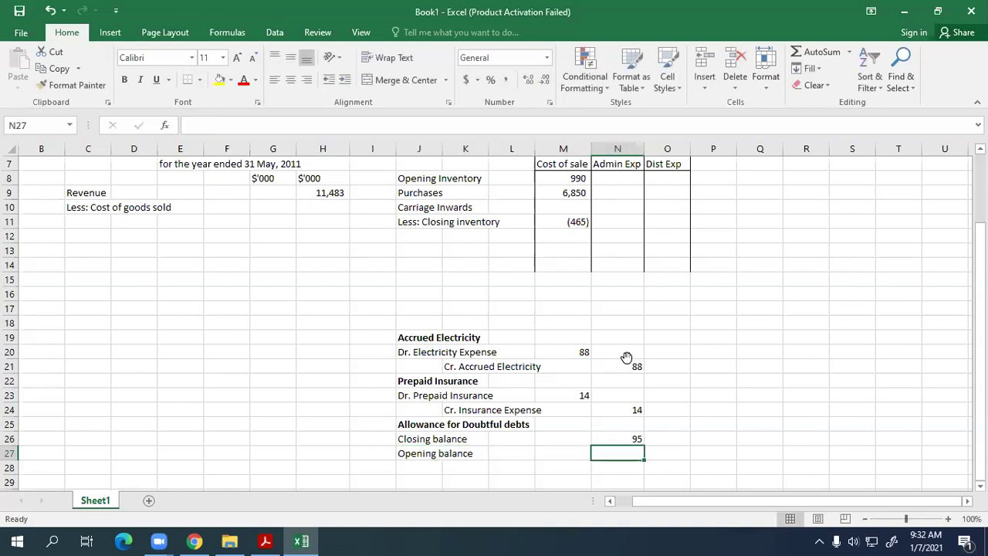
pyautogui.hotkey('alt', 'Tab')
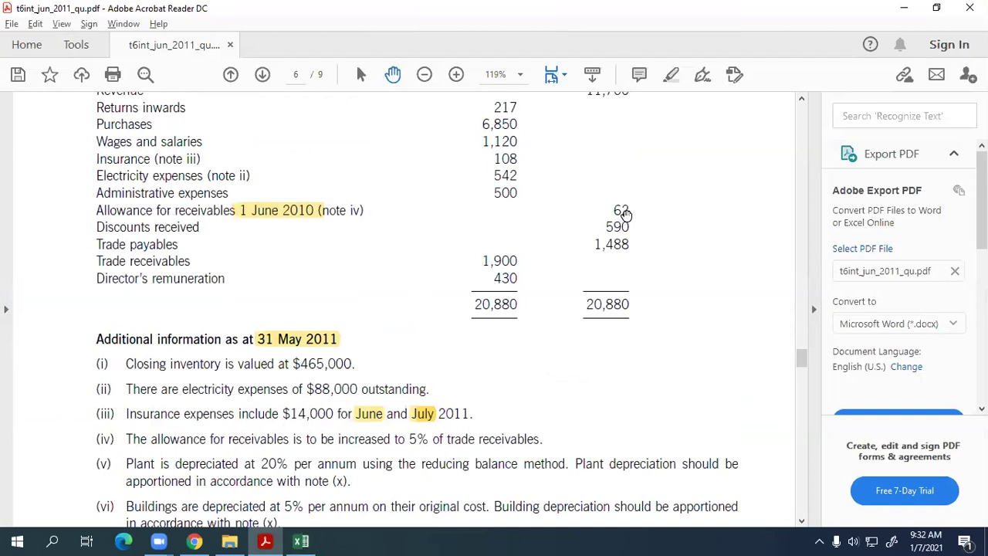
pyautogui.hotkey('alt', 'Tab')
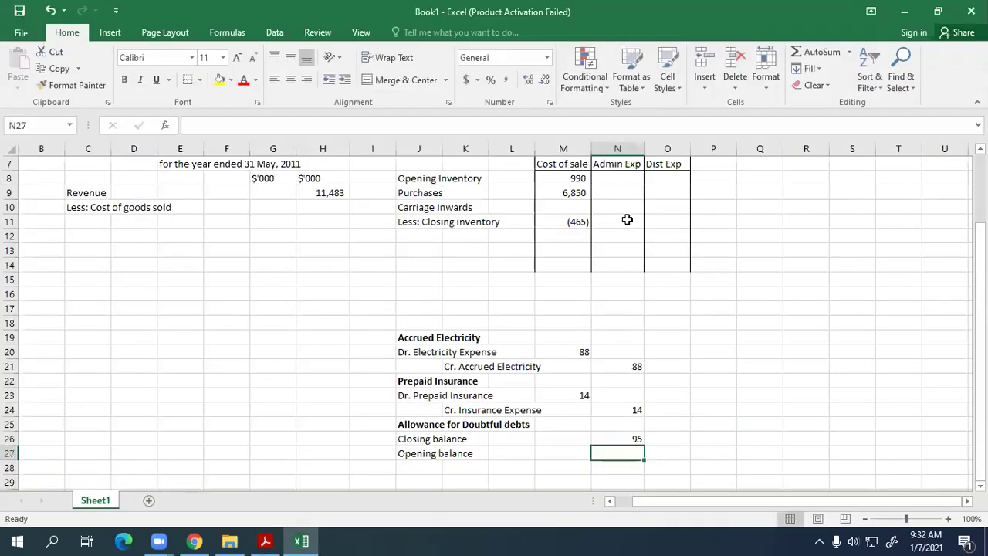
pyautogui.write('-62')
pyautogui.press('Return')
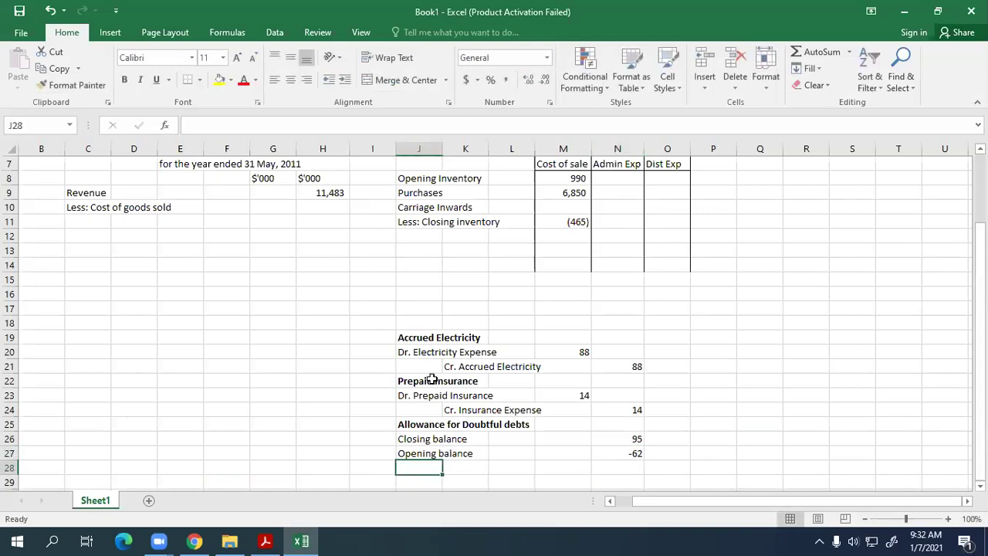
# Step: Enter the label "Increase in allowance" in J28 below the opening balance
pyautogui.write('Increa')
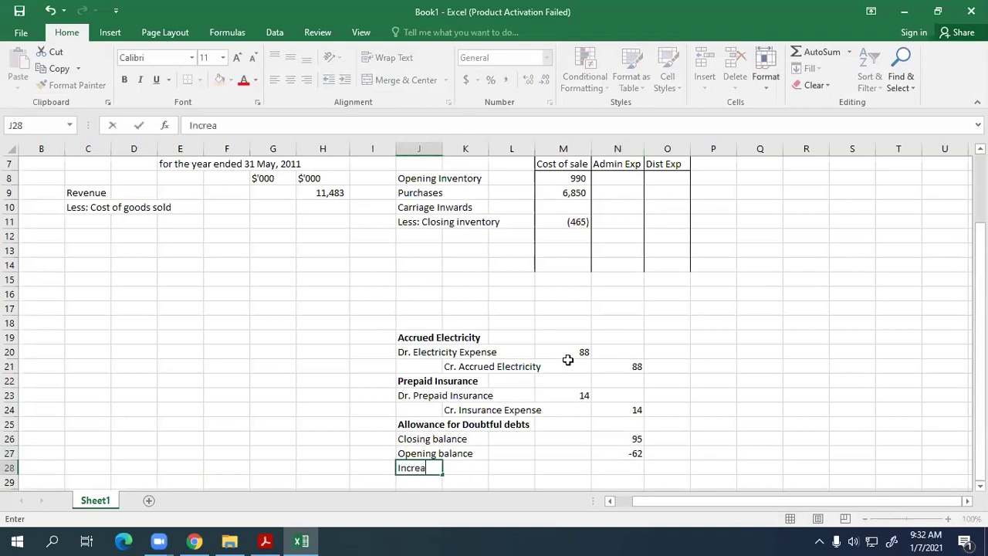
pyautogui.write('se in alloawance')
pyautogui.press('Right')
pyautogui.press('Right')
pyautogui.press('Right')
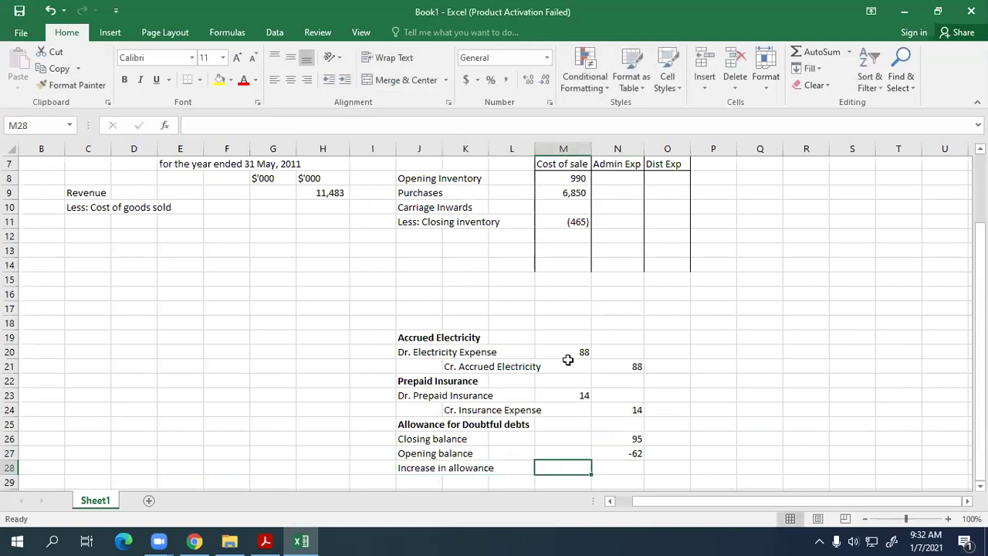
# Step: Calculate the increase in allowance in N28 with the formula =N26+N27
pyautogui.write('=')
pyautogui.press('Up')
pyautogui.press('Up')
pyautogui.write('+')
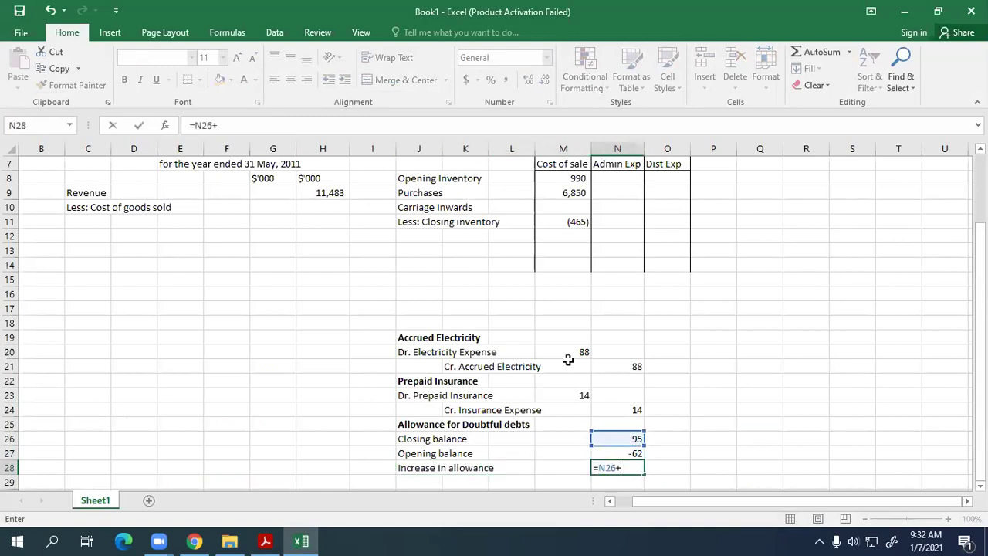
pyautogui.press('Up')
pyautogui.press('Return')
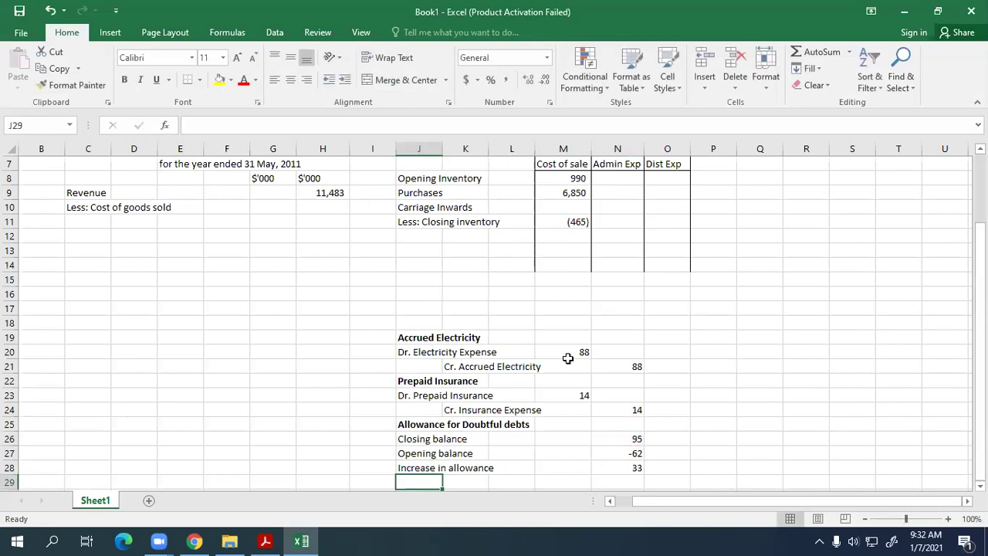
# Step: Add top and bottom borders to the increase in allowance figure in N28
pyautogui.click(617, 453)
pyautogui.click(625, 466)
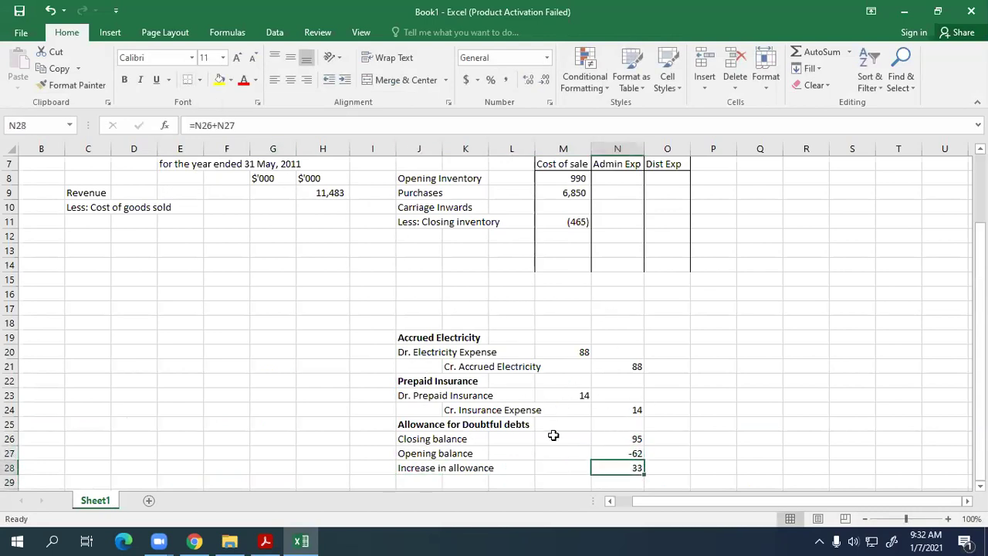
pyautogui.click(580, 468)
pyautogui.click(520, 466)
# Step: Enter the remark "Rec Expense" in O28 beside the increase in allowance figure
pyautogui.click(665, 467)
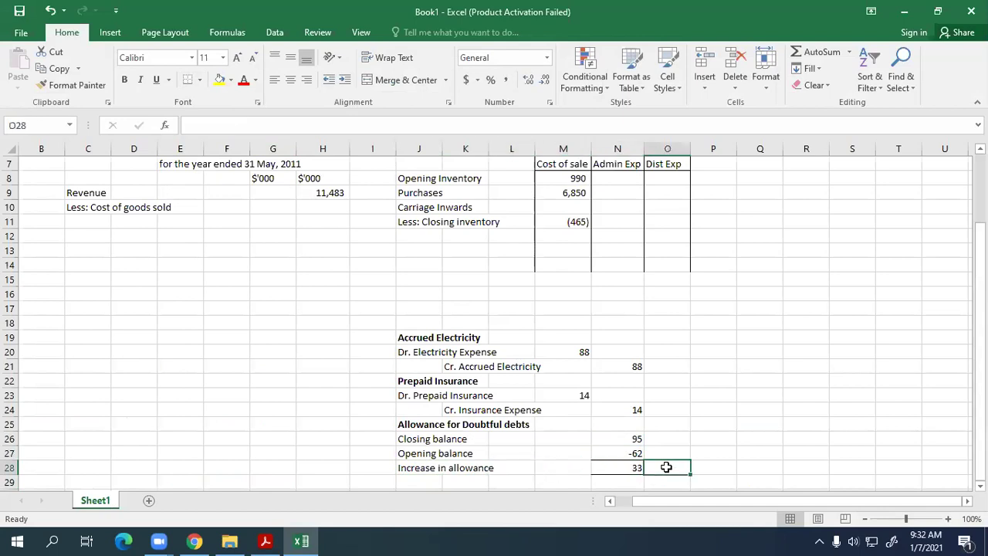
pyautogui.write('Rec Expenm')
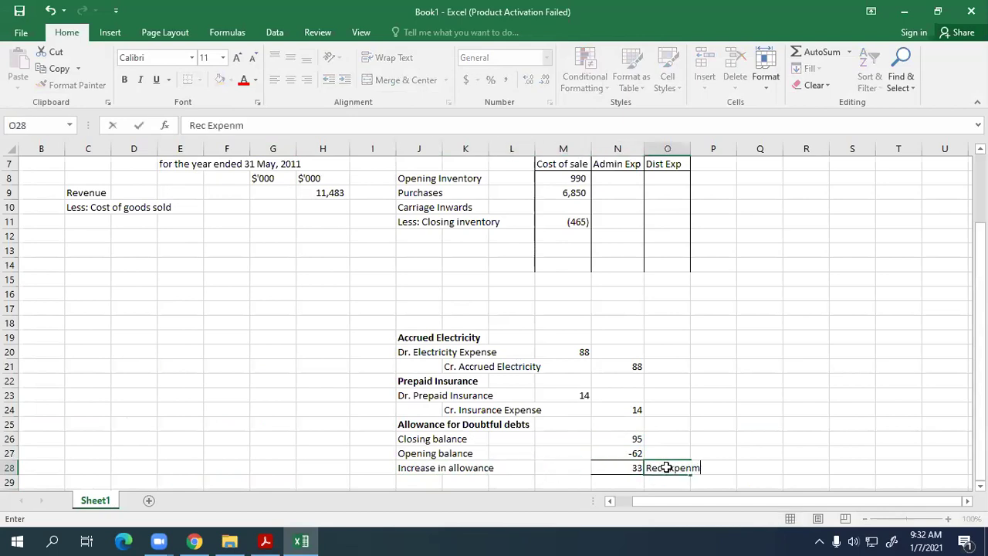
pyautogui.press('BackSpace')
pyautogui.write('se')
pyautogui.press('Return')
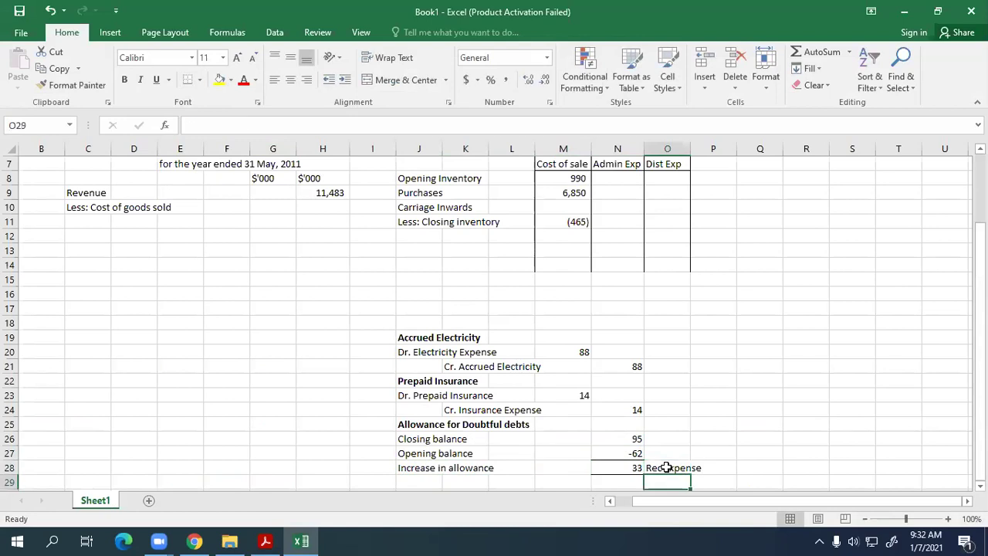
pyautogui.click(671, 468)
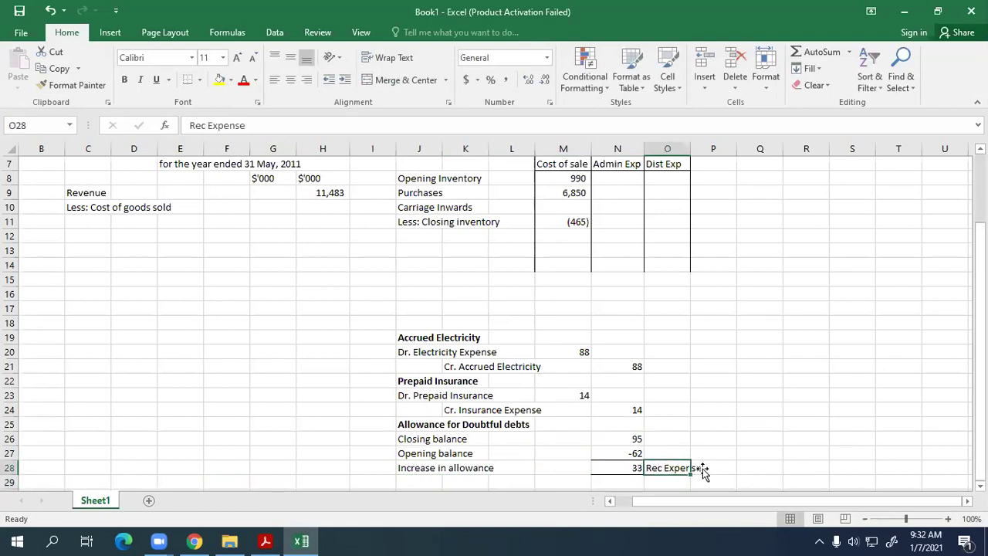
# Step: Review the additional information notes in the PDF and compare note (iv) with the allowance calculation in N26 to N28
pyautogui.hotkey('alt', 'Tab')
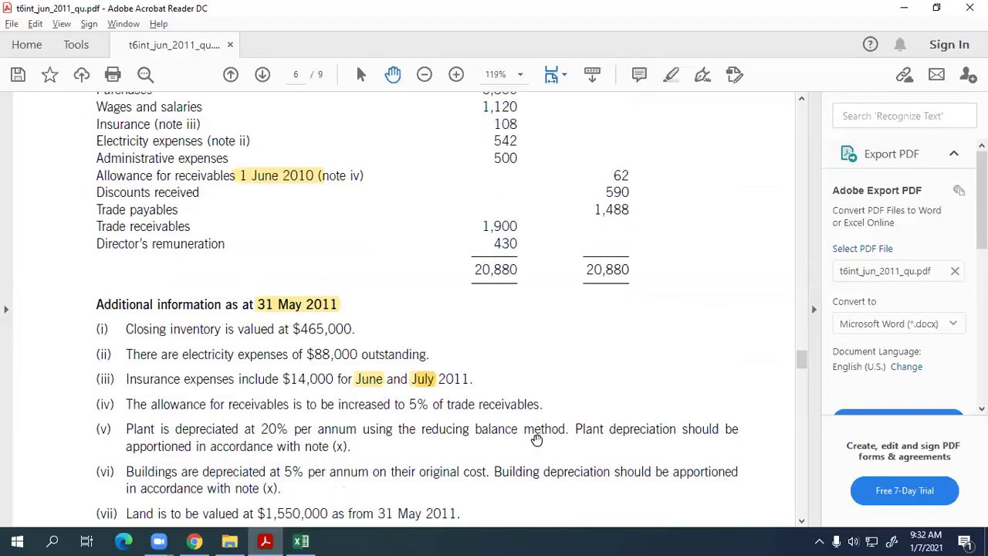
pyautogui.scroll(-1, 536, 437)
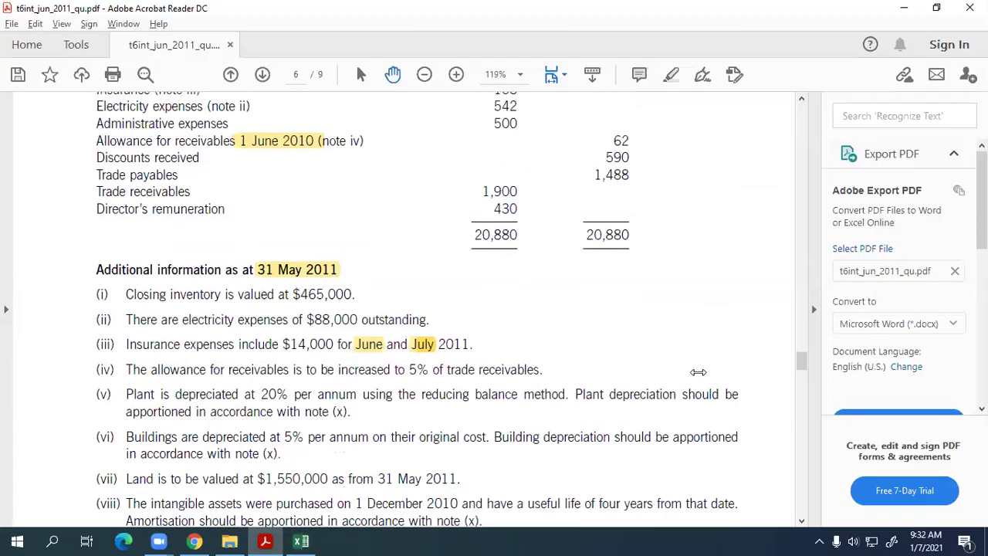
pyautogui.click(601, 372)
pyautogui.moveTo(586, 352); pyautogui.dragTo(571, 263)
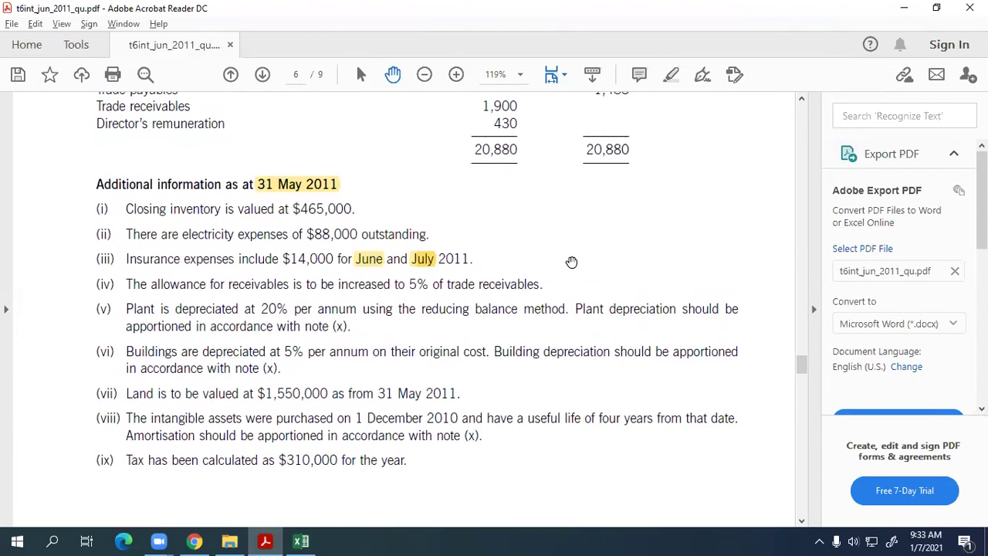
pyautogui.hotkey('alt', 'Tab')
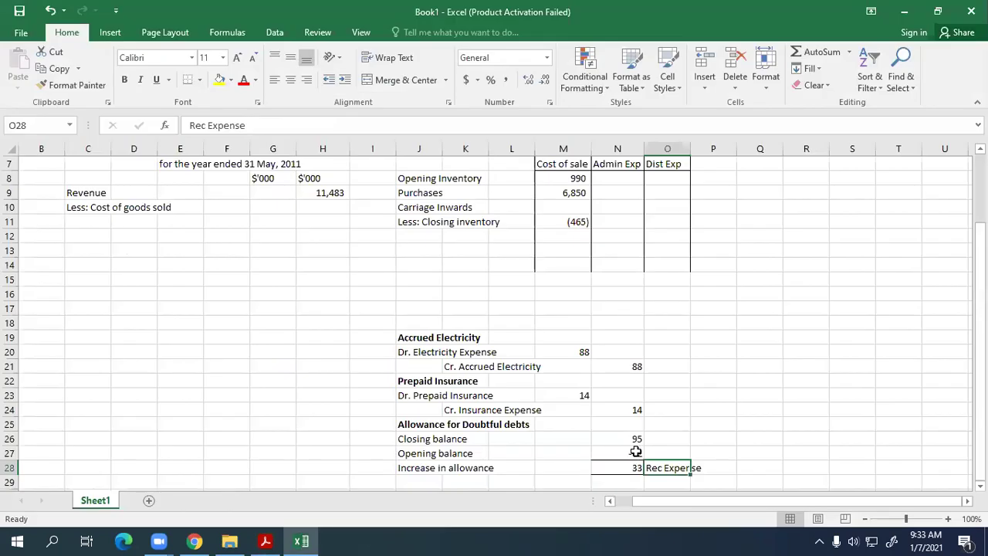
pyautogui.click(634, 440)
pyautogui.click(638, 454)
pyautogui.click(629, 466)
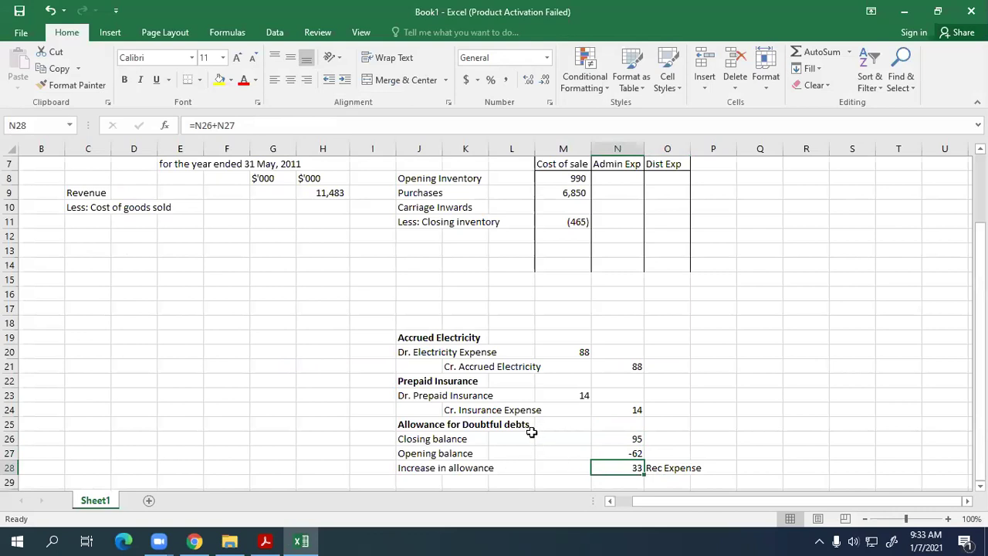
# Step: Read the plant depreciation note in the PDF, then enter the bold heading "Depreciation" in J30 of the workbook
pyautogui.hotkey('alt', 'Tab')
pyautogui.scroll(-2, 395, 358)
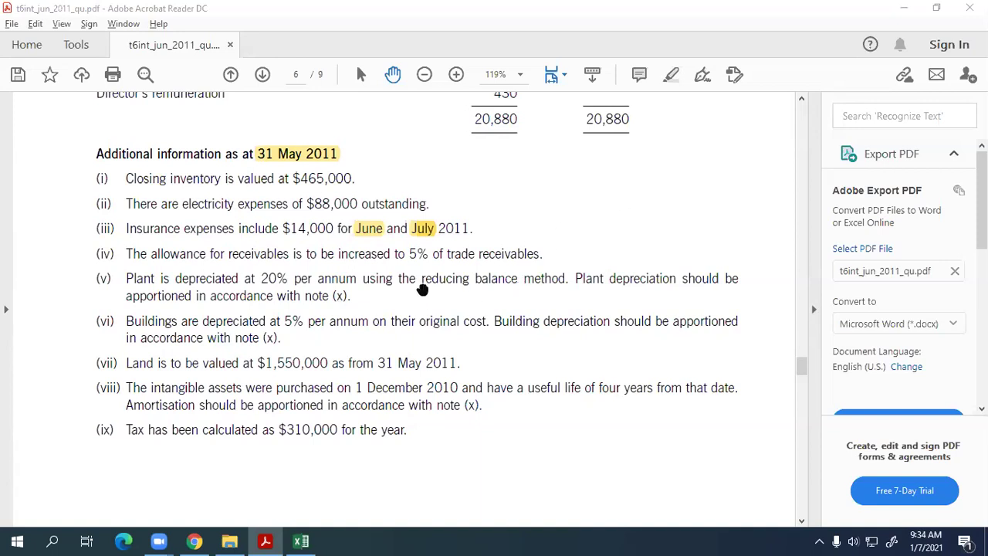
pyautogui.hotkey('alt', 'Tab')
pyautogui.scroll(-3, 448, 424)
pyautogui.click(436, 411)
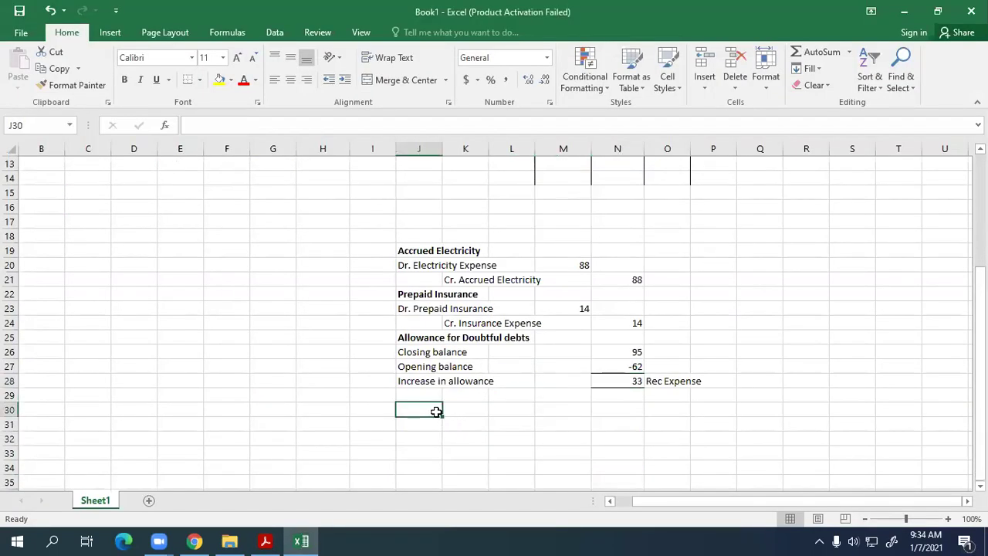
pyautogui.write('D')
pyautogui.press('BackSpace')
pyautogui.hotkey('ctrl', 'b')
pyautogui.write('Dea')
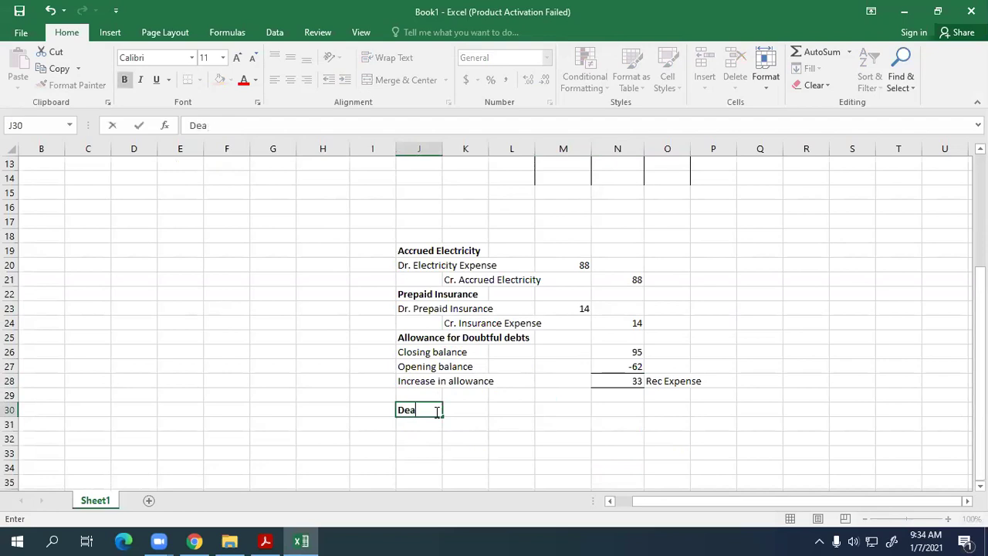
pyautogui.press('BackSpace')
pyautogui.write('preciation')
pyautogui.press('Return')
# Step: Enter the label "Plant" in J31 under the depreciation heading and move to N31
pyautogui.write('Plant')
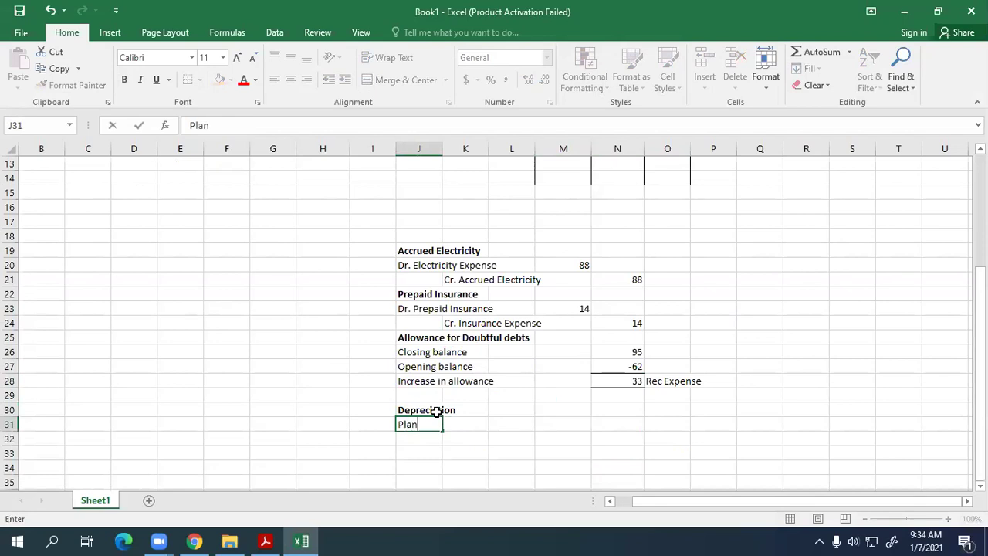
pyautogui.press('Tab')
pyautogui.press('Tab')
pyautogui.press('Tab')
pyautogui.press('Tab')
# Step: Enter the formula =1362-682 in N31, using plant cost and accumulated depreciation from the PDF trial balance
pyautogui.write('=')
pyautogui.hotkey('alt', 'Tab')
pyautogui.scroll(8, 446, 401)
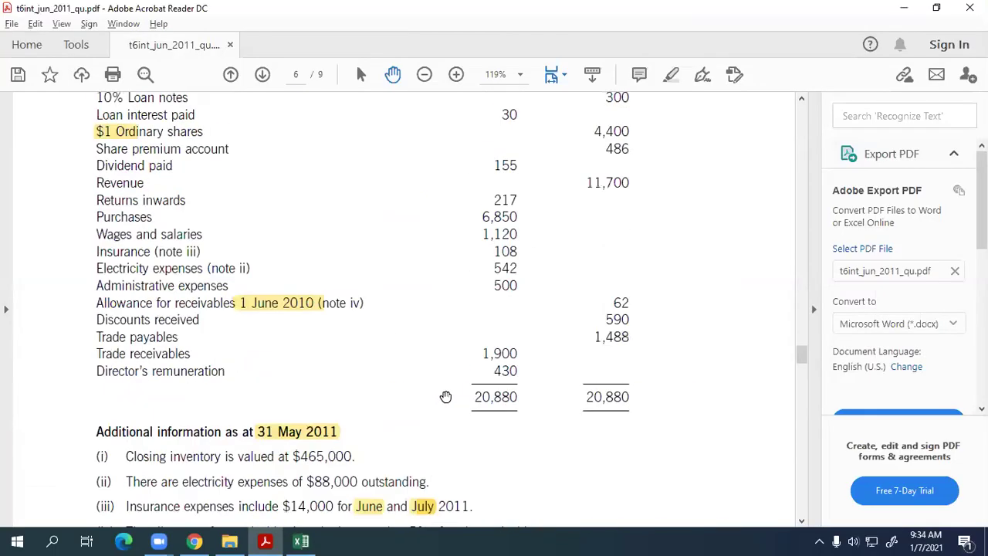
pyautogui.scroll(2, 445, 395)
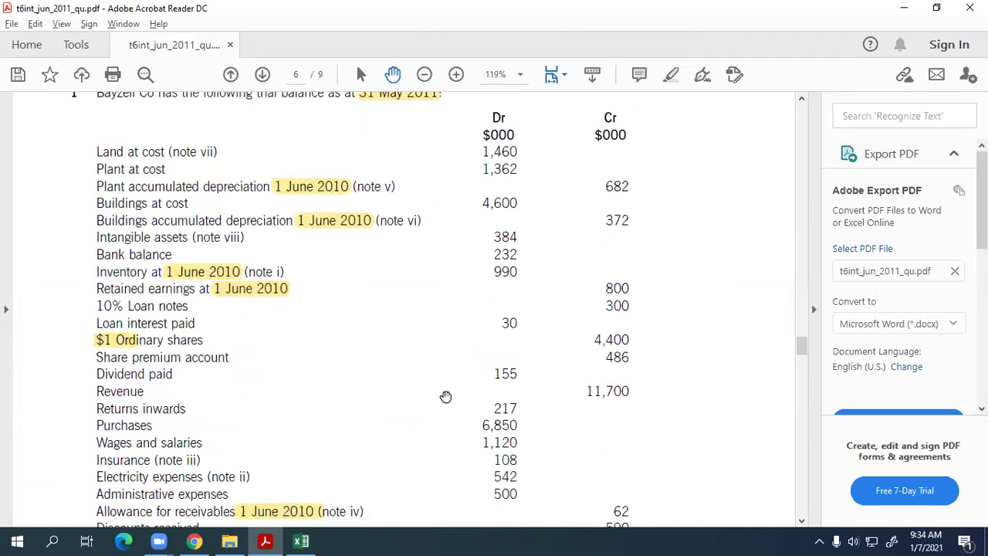
pyautogui.hotkey('alt', 'Tab')
pyautogui.write('1362')
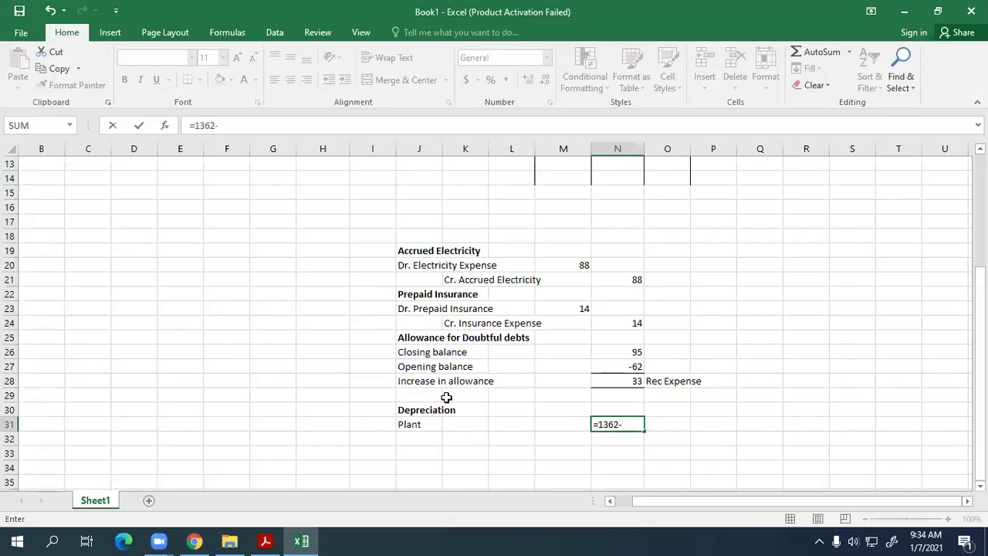
pyautogui.hotkey('alt', 'Tab')
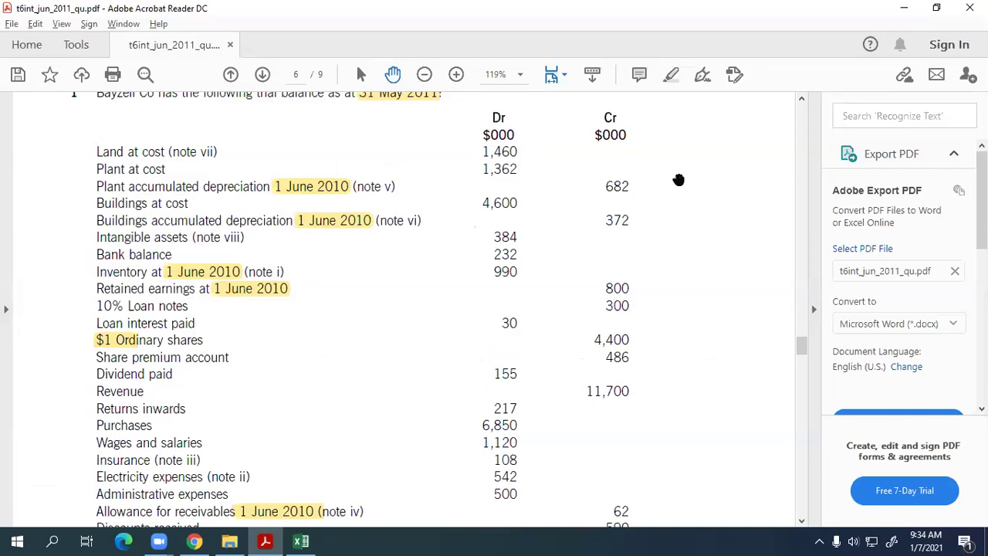
pyautogui.hotkey('alt', 'Tab')
pyautogui.write('682')
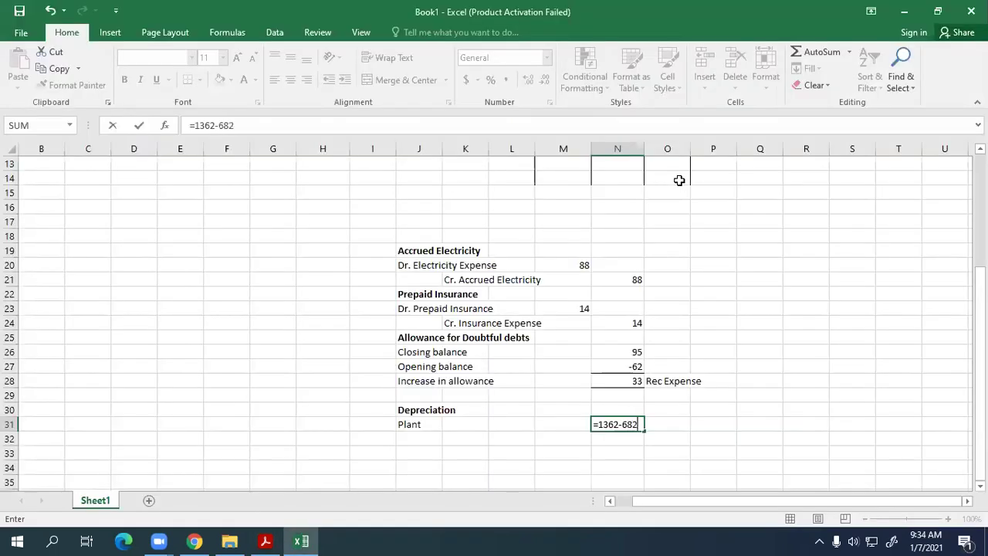
pyautogui.press('Return')
# Step: Extend the label in J31 to "Plant NBV" and enter "1st June, 2010" in L31
pyautogui.doubleClick(423, 423)
pyautogui.write('NB')
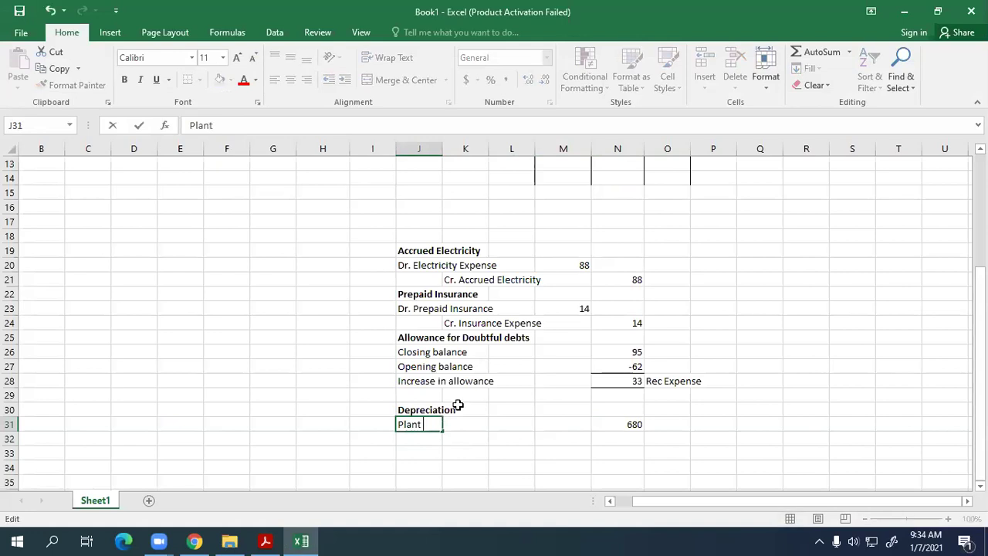
pyautogui.write('V')
pyautogui.press('Tab')
pyautogui.press('Tab')
pyautogui.write('1st')
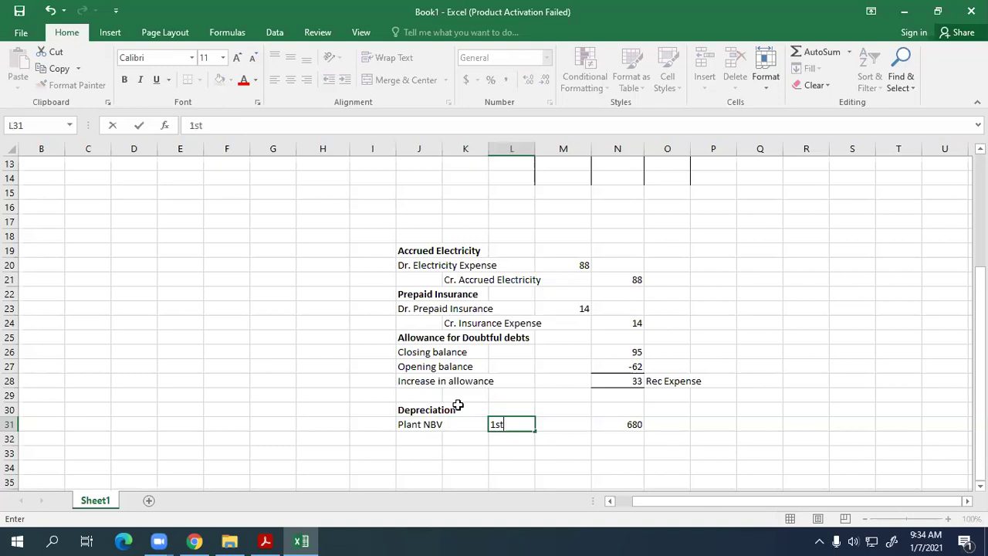
pyautogui.write(' J')
pyautogui.press('BackSpace')
pyautogui.write('Ju')
pyautogui.press('BackSpace')
pyautogui.press('BackSpace')
pyautogui.write('June, 2010')
pyautogui.press('Return')
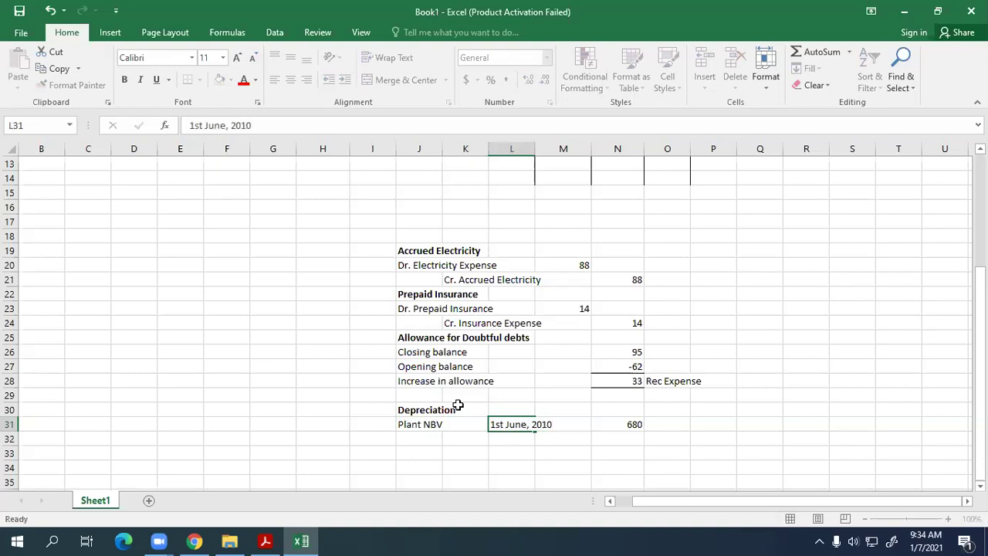
# Step: Enter the label "Depreciation" in J32 below Plant NBV and move to N32
pyautogui.hotkey('alt', 'space')
pyautogui.press('Escape')
pyautogui.hotkey('alt', 'Tab')
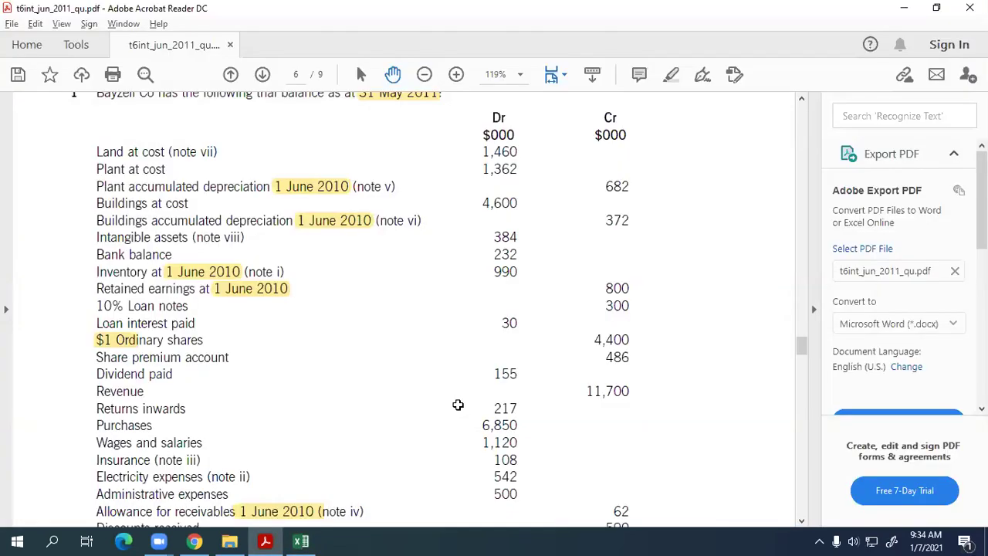
pyautogui.hotkey('alt', 'Tab')
pyautogui.press('F2')
pyautogui.write('Depreciatiio')
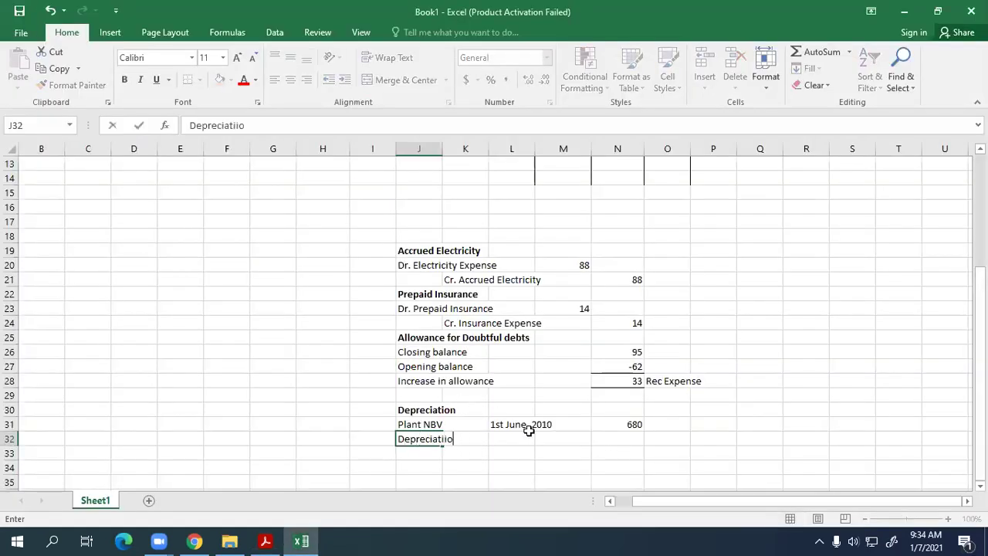
pyautogui.press('BackSpace')
pyautogui.write('on')
pyautogui.press('Tab')
pyautogui.press('Tab')
pyautogui.press('Tab')
pyautogui.press('Tab')
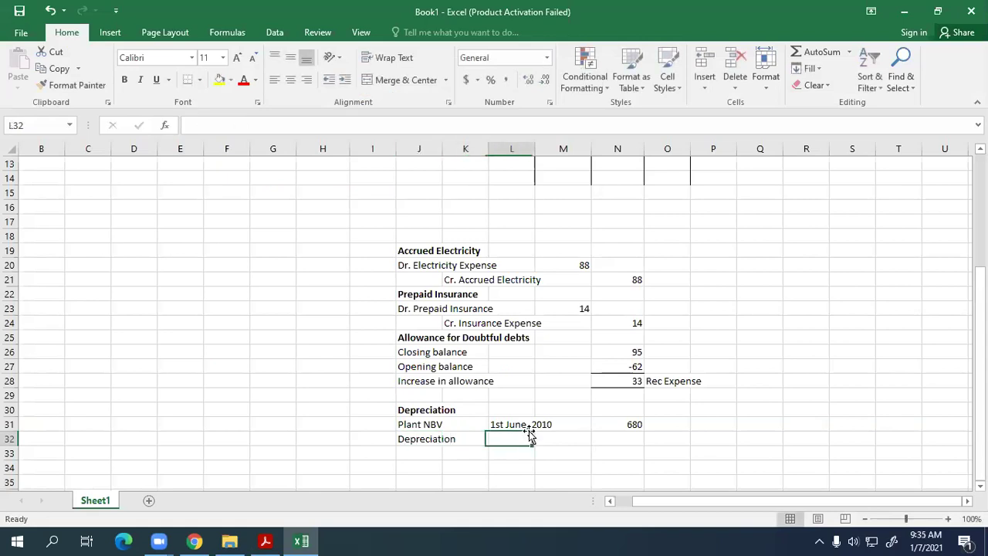
# Step: Read note (v) in the PDF for the plant depreciation rate, then enter =N31*20% in N32 of the workbook
pyautogui.hotkey('alt', 'Tab')
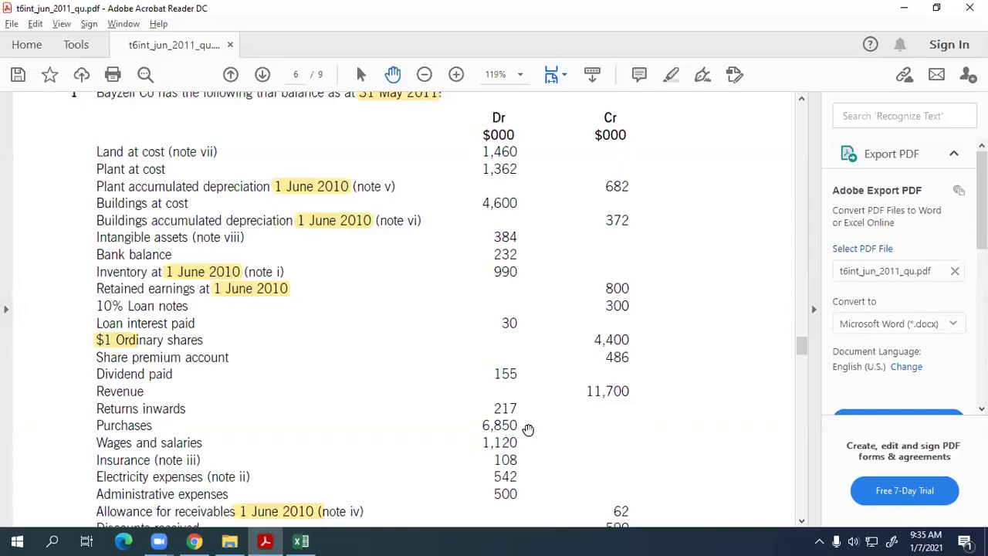
pyautogui.scroll(-10, 528, 429)
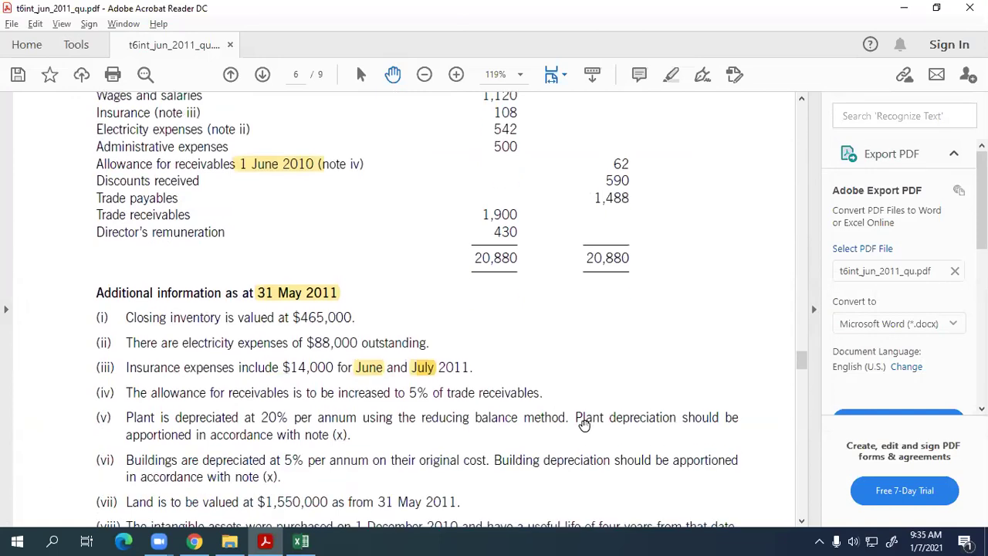
pyautogui.hotkey('alt', 'Tab')
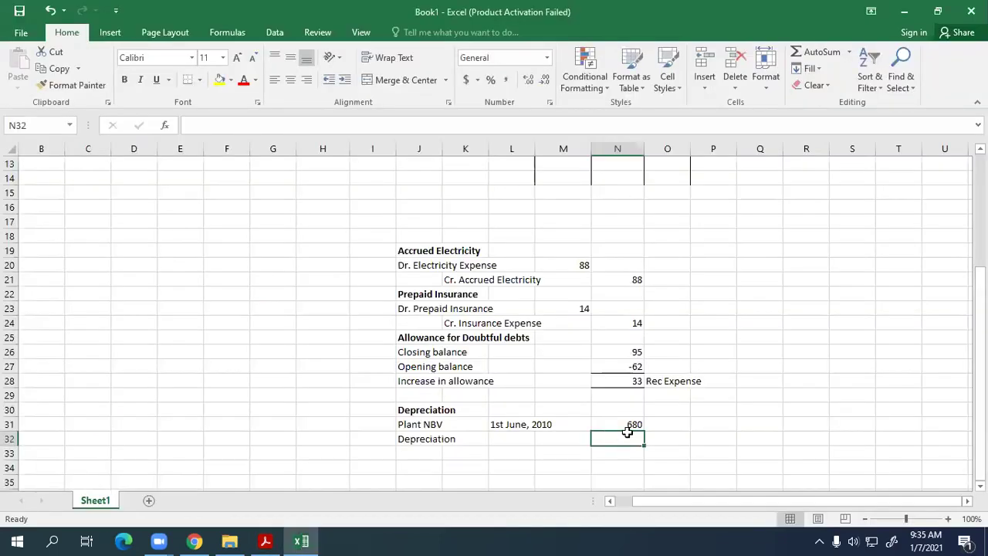
pyautogui.write('=')
pyautogui.press('Up')
pyautogui.write('*20%')
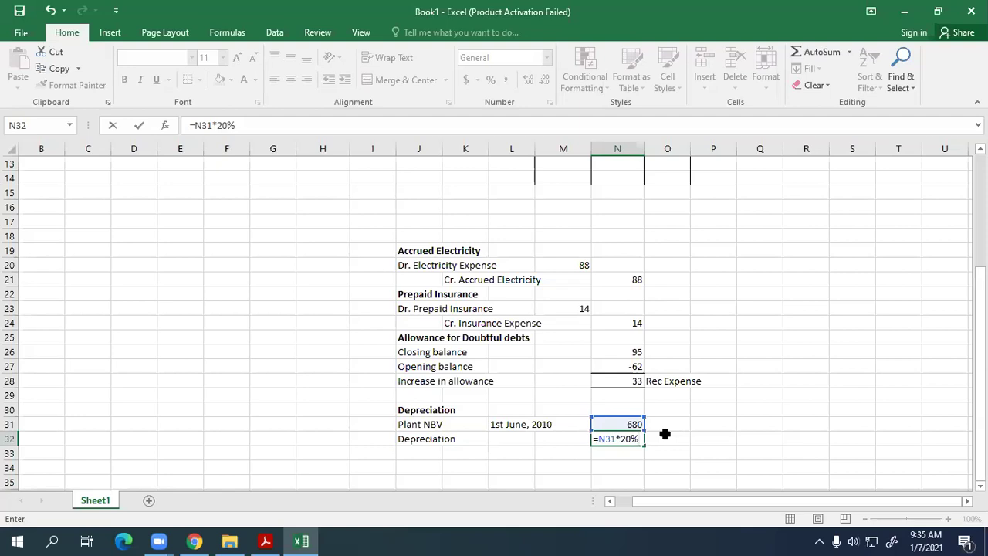
pyautogui.press('Return')
pyautogui.click(628, 438)
# Step: Enter the label "Accumulated Dep" in J33 and move to N33
pyautogui.click(417, 453)
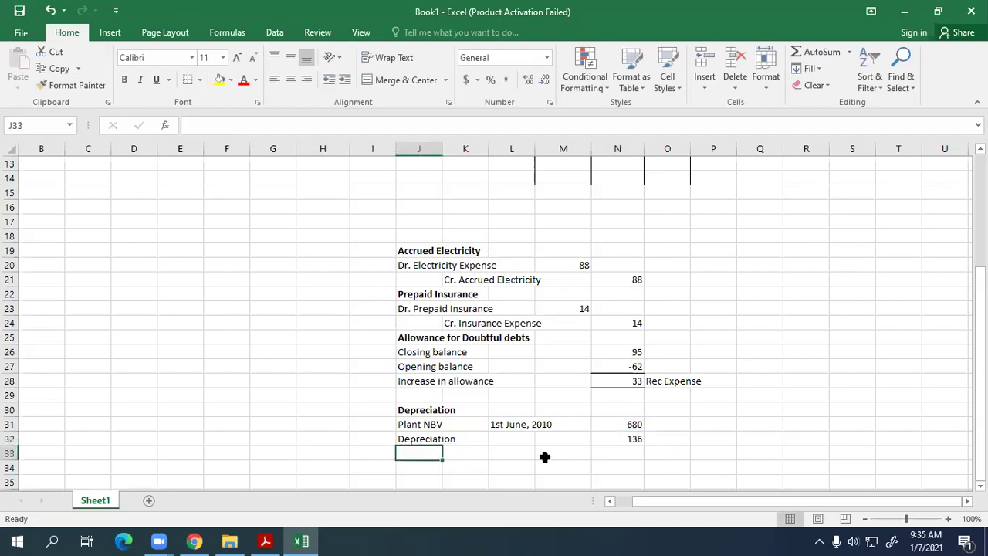
pyautogui.write('Accu')
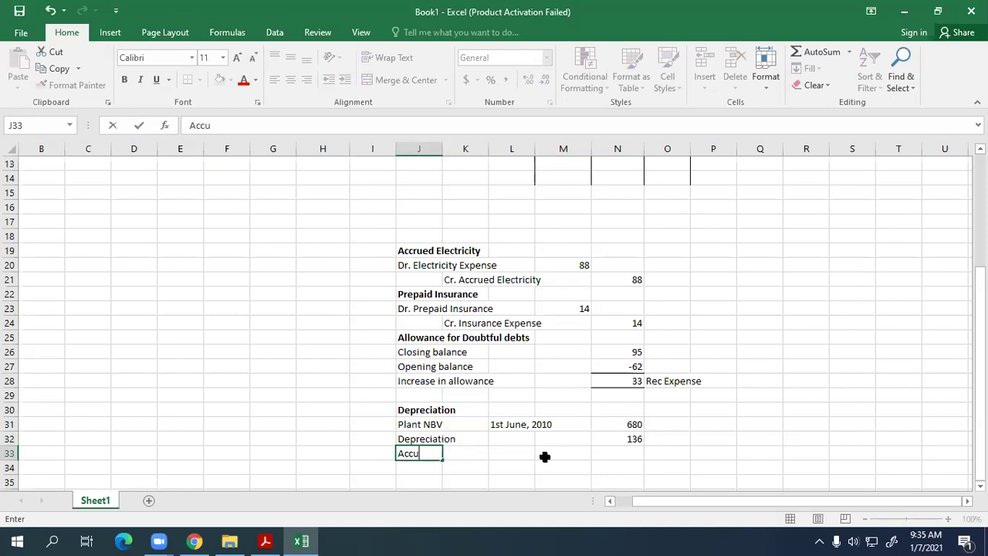
pyautogui.write('mulated Dep')
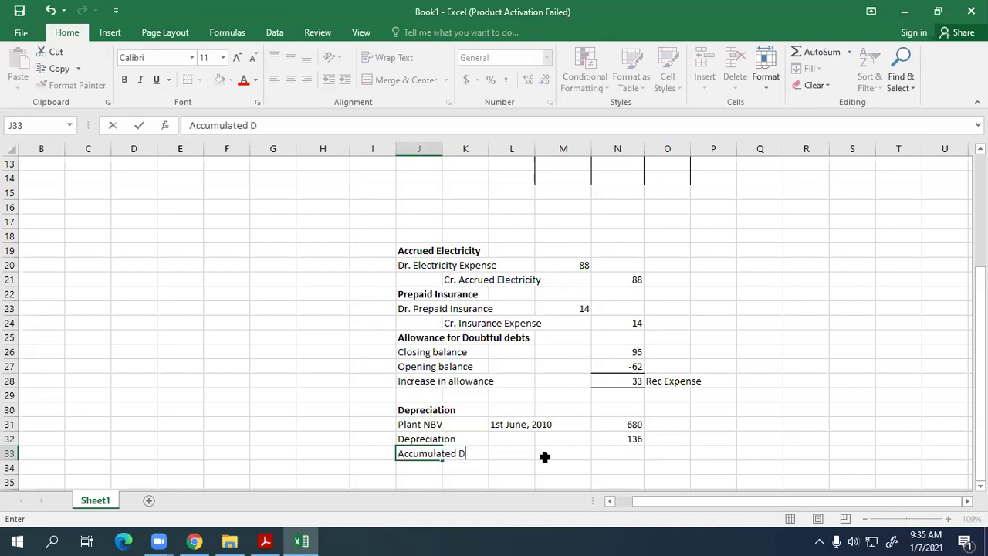
pyautogui.press('Right')
pyautogui.press('Right')
pyautogui.press('Right')
pyautogui.press('Right')
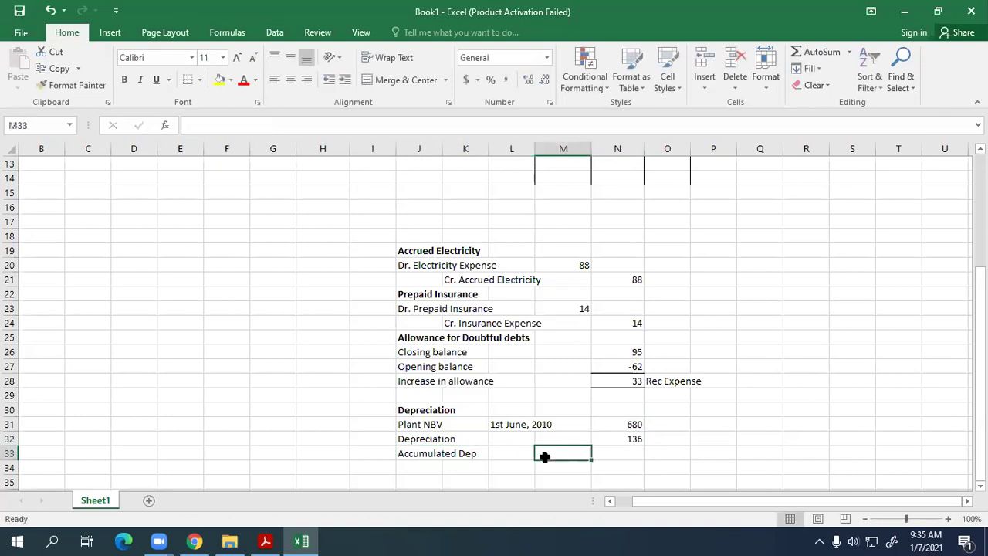
# Step: Enter =682+N32 in N33, taking the plant's opening accumulated depreciation from the PDF trial balance
pyautogui.write('=')
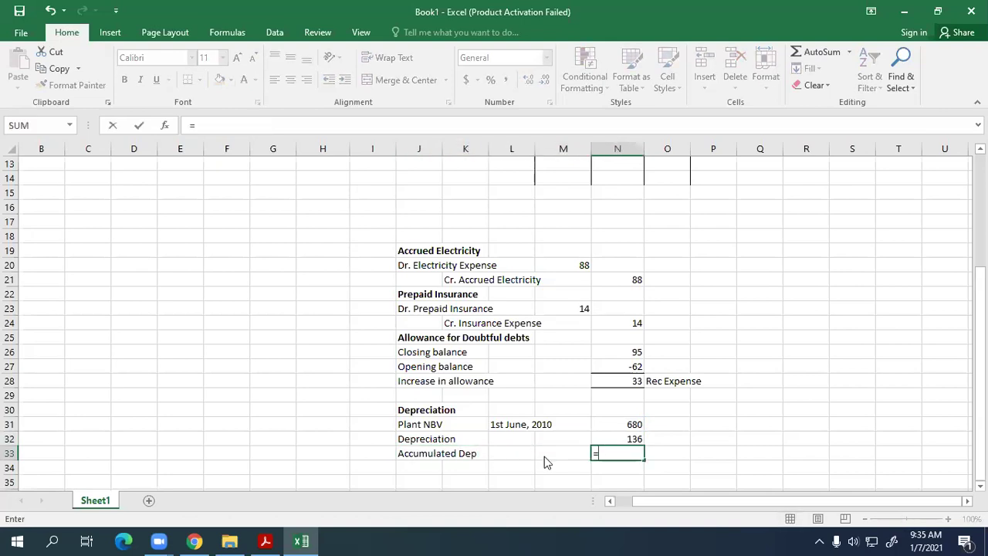
pyautogui.hotkey('alt', 'Tab')
pyautogui.scroll(5, 515, 257)
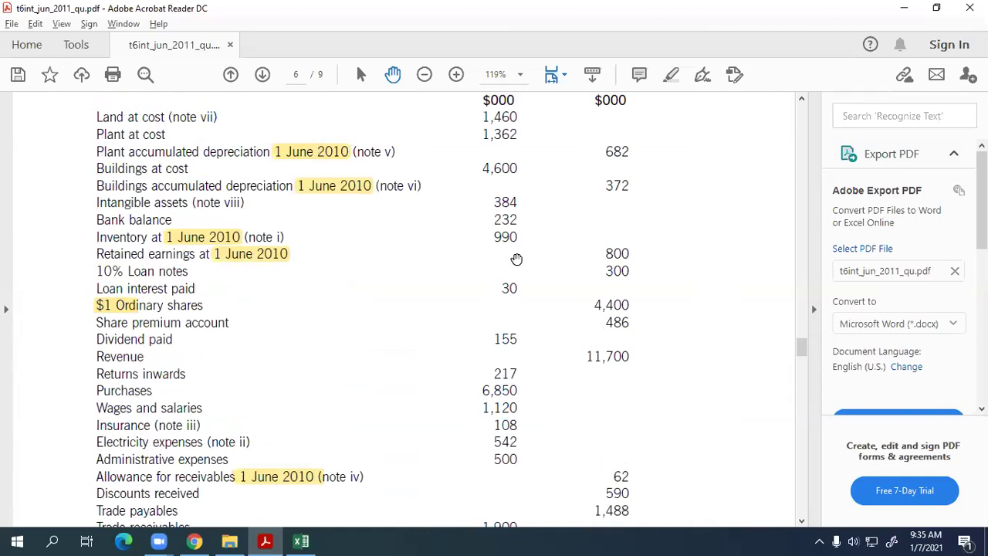
pyautogui.hotkey('alt', 'Tab')
pyautogui.write('08')
pyautogui.press('BackSpace')
pyautogui.press('BackSpace')
pyautogui.write('682+')
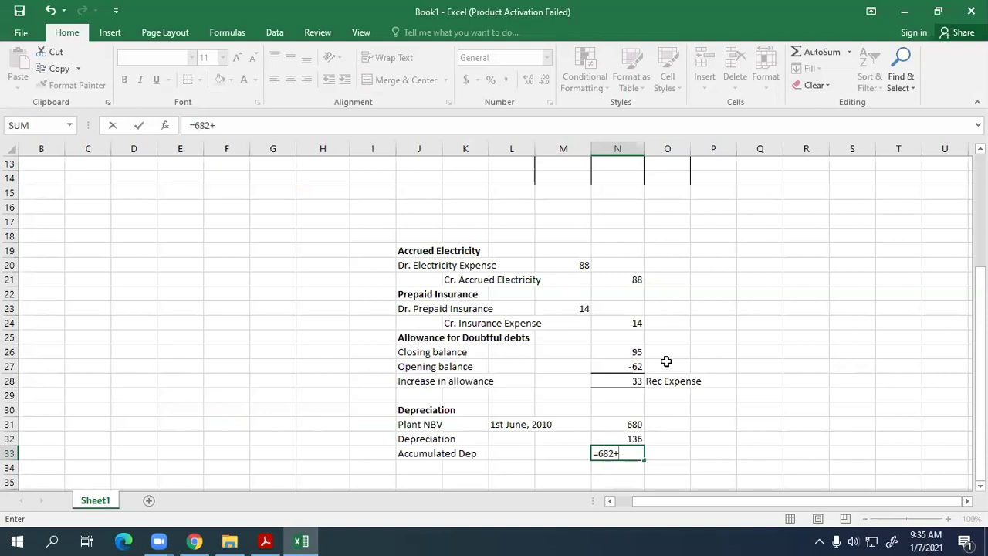
pyautogui.click(631, 424)
pyautogui.click(630, 438)
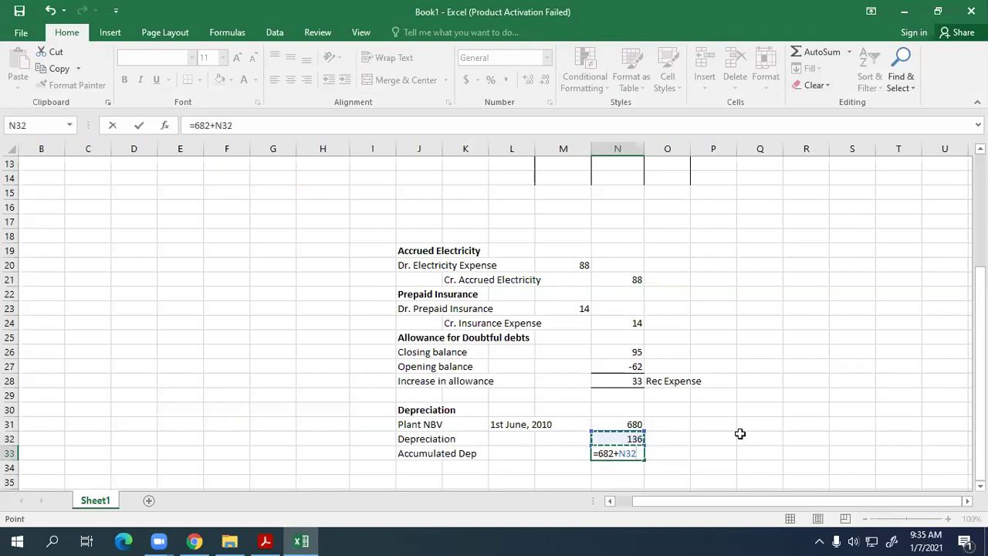
pyautogui.press('Return')
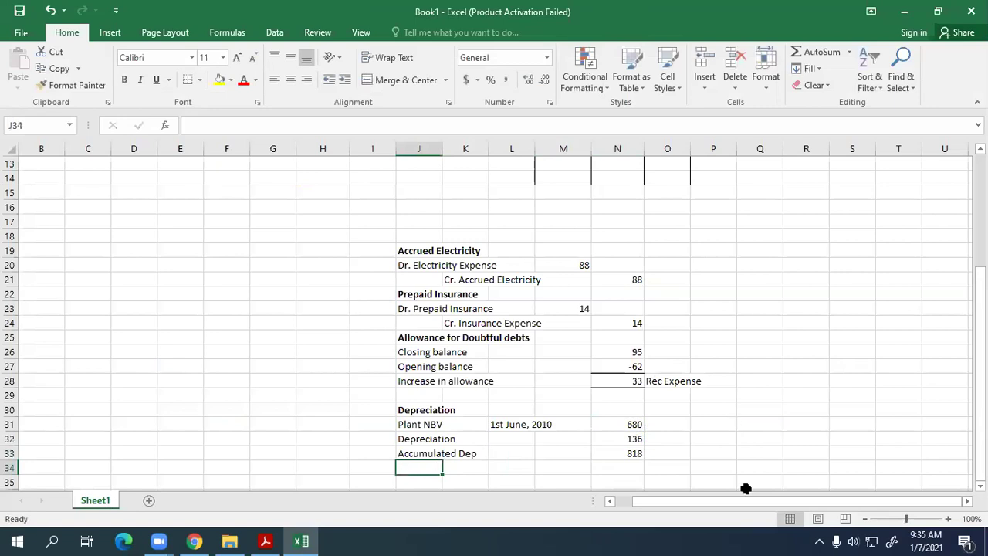
# Step: Enter "Plant NBV" in J34 with the date "31 May, 2011" in L34, and move to N34
pyautogui.write('Plant NBV')
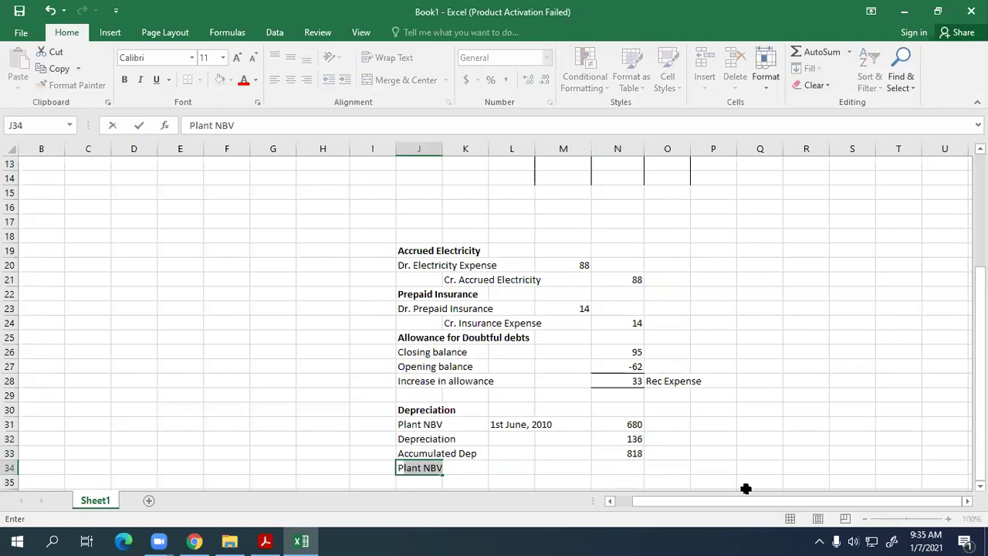
pyautogui.press('Tab')
pyautogui.press('Tab')
pyautogui.write('312')
pyautogui.press('BackSpace')
pyautogui.write('May, 2011')
pyautogui.press('Tab')
pyautogui.press('Tab')
pyautogui.press('Tab')
pyautogui.hotkey('shift', 'Tab')
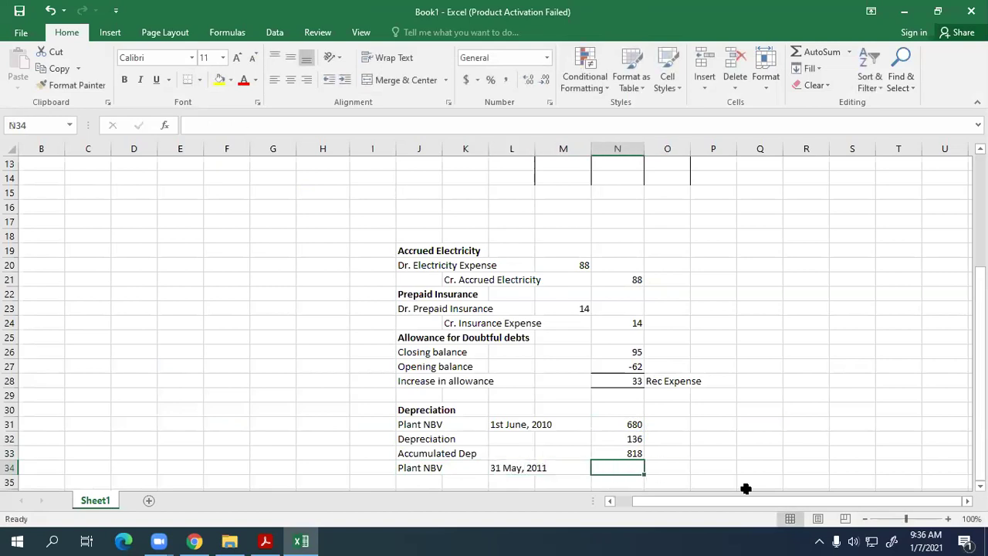
# Step: Enter the closing net book value formula =1362-N33 in N34 and make the cell bold
pyautogui.click(615, 424)
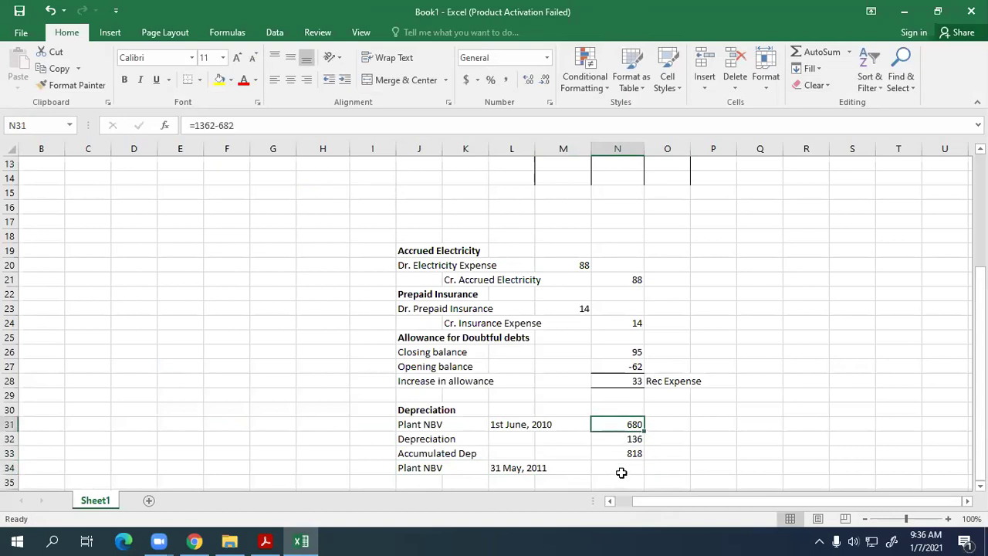
pyautogui.click(621, 468)
pyautogui.write('=')
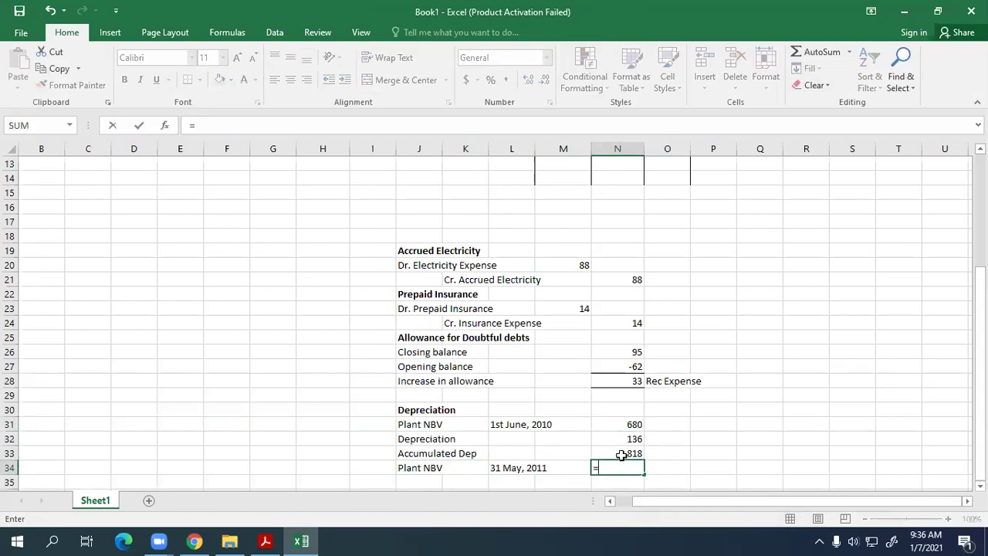
pyautogui.write('1362-')
pyautogui.click(622, 454)
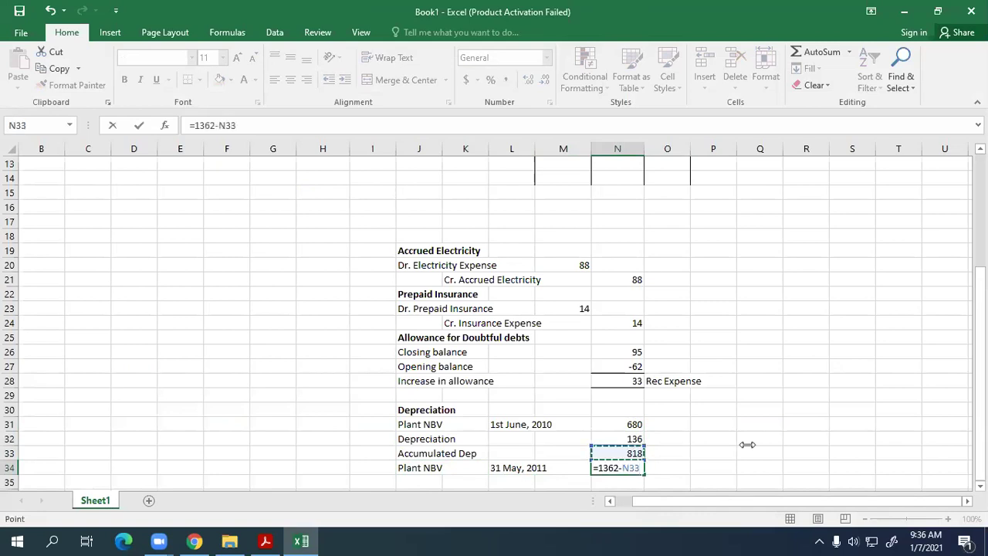
pyautogui.press('Return')
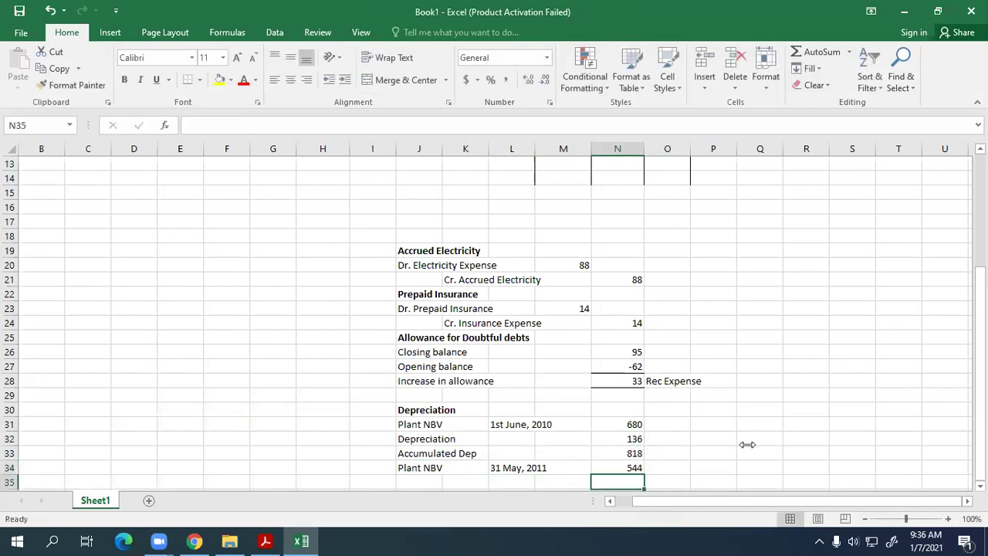
pyautogui.click(618, 471)
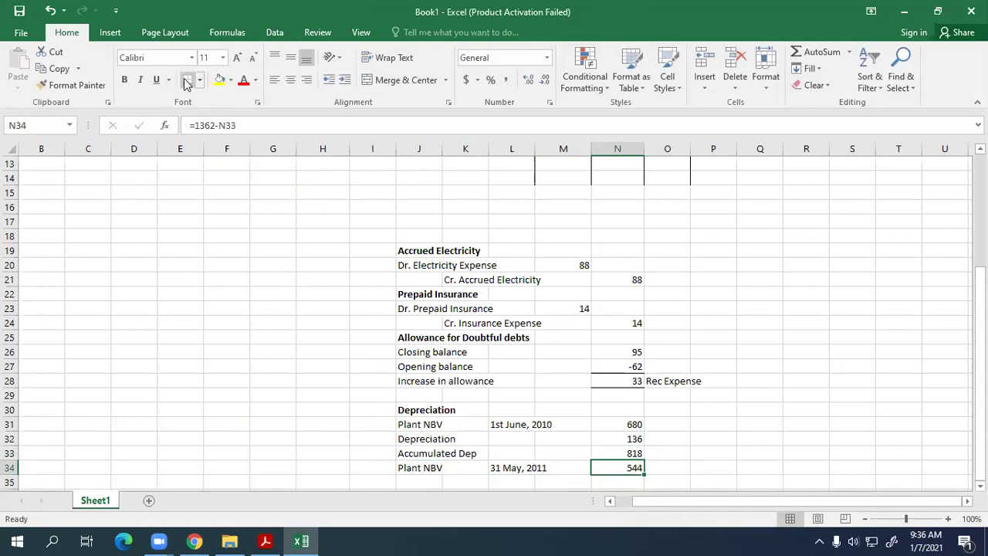
pyautogui.click(124, 80)
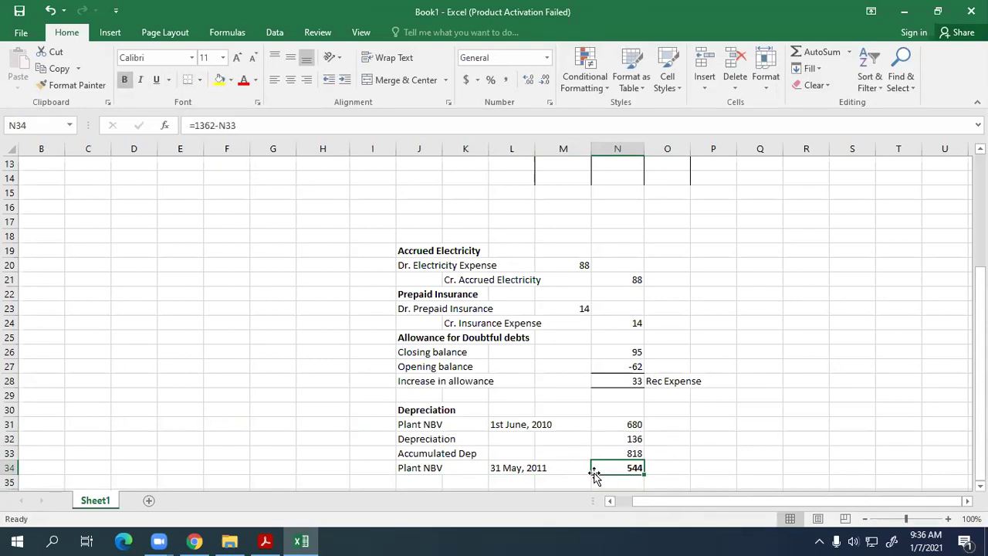
# Step: Switch to the PDF and highlight "on their original cost" in note (vi) about buildings depreciation
pyautogui.scroll(-1, 579, 463)
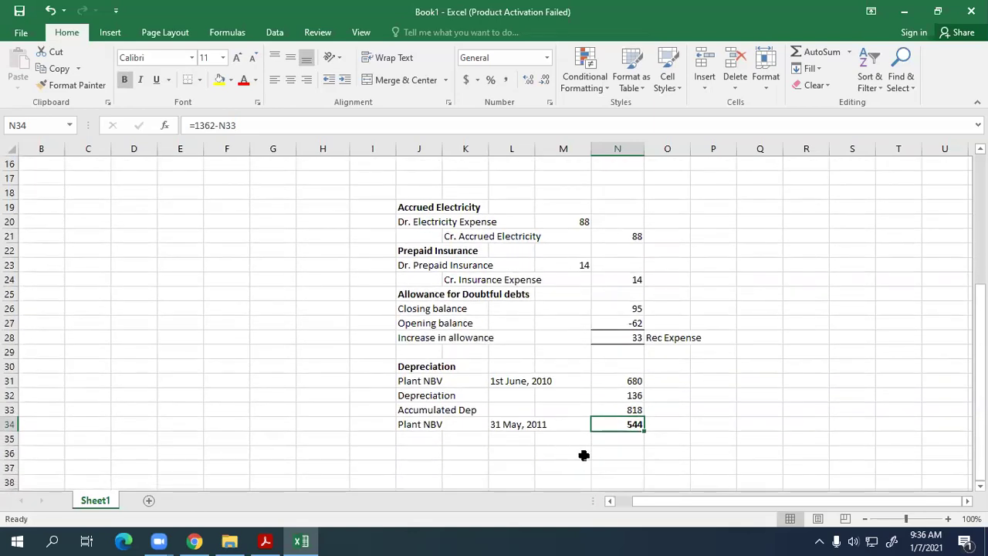
pyautogui.click(628, 397)
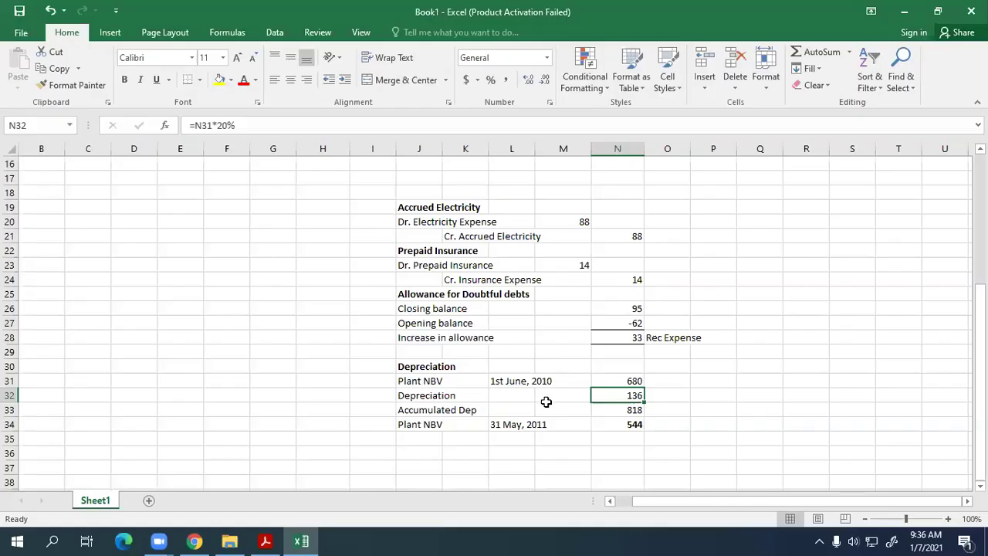
pyautogui.hotkey('alt', 'Tab')
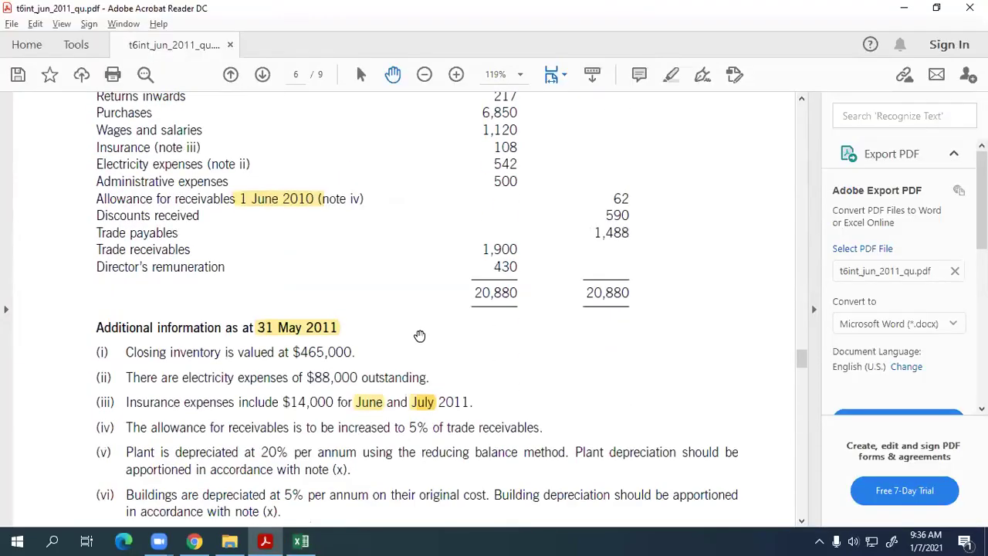
pyautogui.scroll(-3, 418, 331)
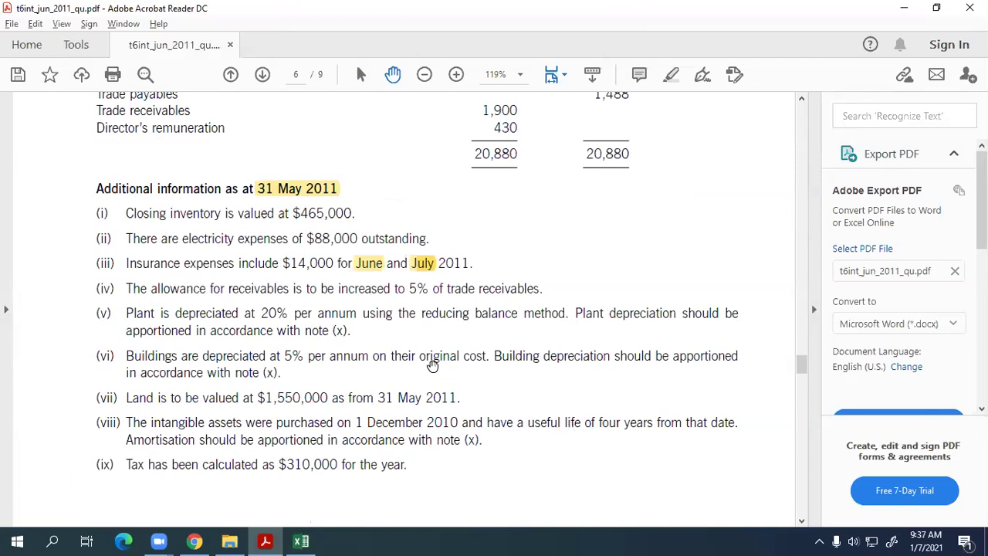
pyautogui.click(671, 74)
pyautogui.moveTo(374, 355); pyautogui.dragTo(486, 359)
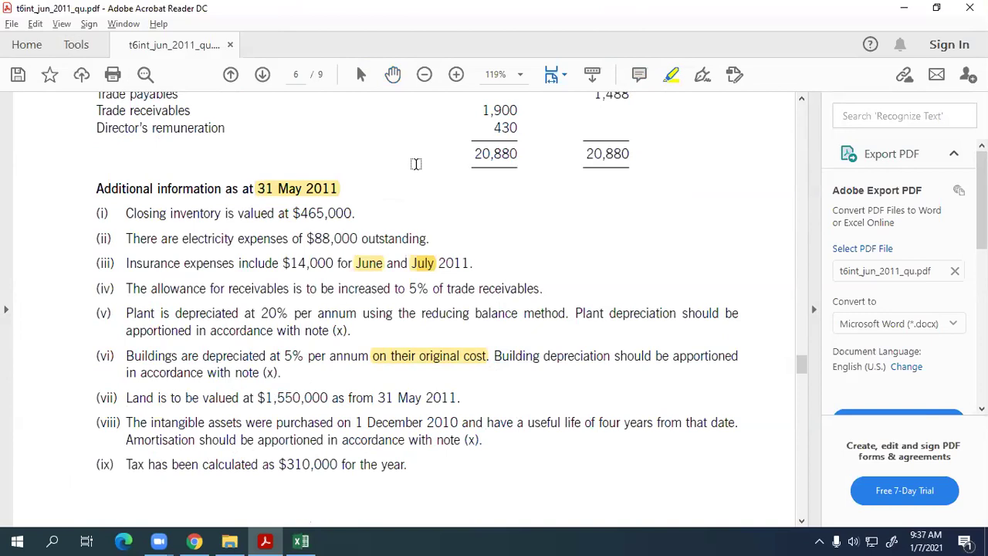
# Step: Return to the workbook and enter "Building" in J36 and "Cost" in K36
pyautogui.press('Down')
pyautogui.press('Left')
pyautogui.press('Down')
pyautogui.press('Left')
pyautogui.press('Left')
pyautogui.press('Down')
pyautogui.press('Left')
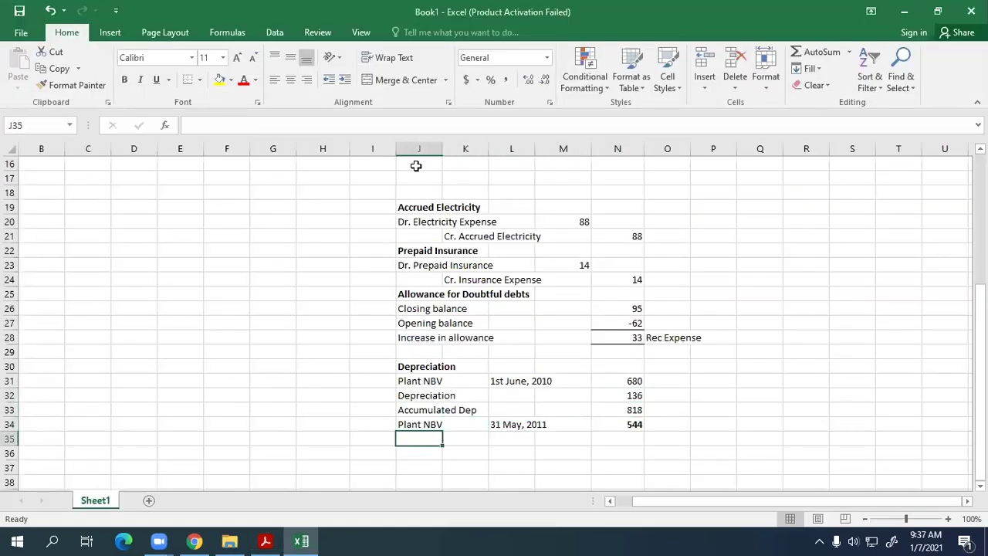
pyautogui.press('Down')
pyautogui.write('Buildin')
pyautogui.press('BackSpace')
pyautogui.press('BackSpace')
pyautogui.press('BackSpace')
pyautogui.press('BackSpace')
pyautogui.write('ldi')
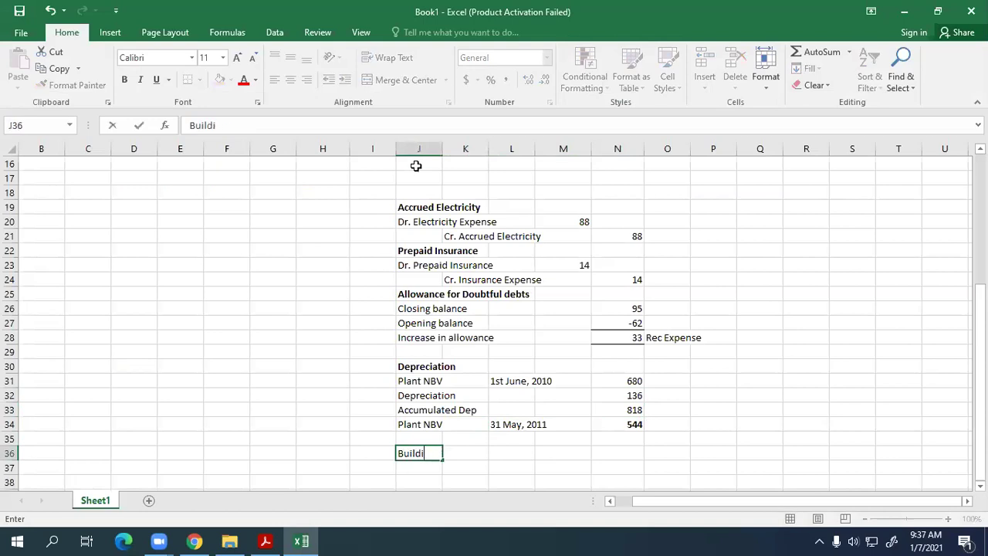
pyautogui.write('ng')
pyautogui.press('Tab')
pyautogui.write('Cost')
# Step: Look up the buildings cost in the PDF trial balance and enter 4600 in N36 of the workbook
pyautogui.press('Tab')
pyautogui.press('Tab')
pyautogui.press('Tab')
pyautogui.hotkey('alt', 'Tab')
pyautogui.scroll(4, 338, 201)
pyautogui.scroll(5, 339, 202)
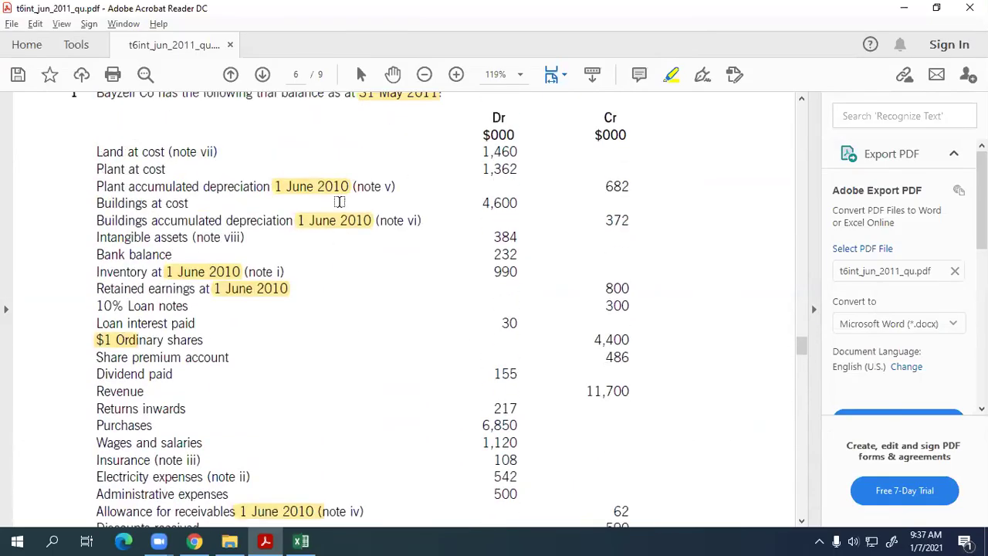
pyautogui.hotkey('alt', 'Tab')
pyautogui.write('4600')
pyautogui.press('Return')
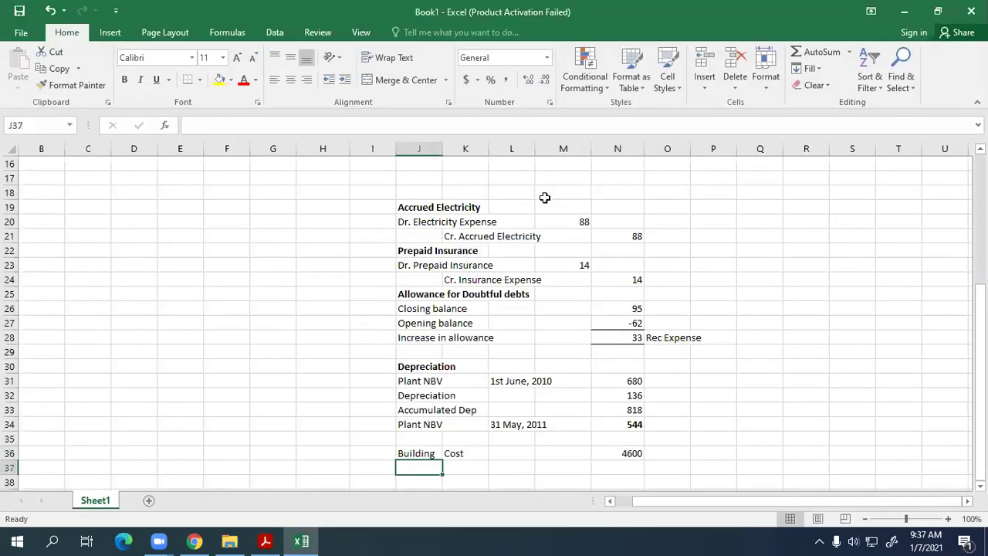
# Step: Enter "Depreciation for the year" in J37 and move to N37
pyautogui.write('Depreciatri')
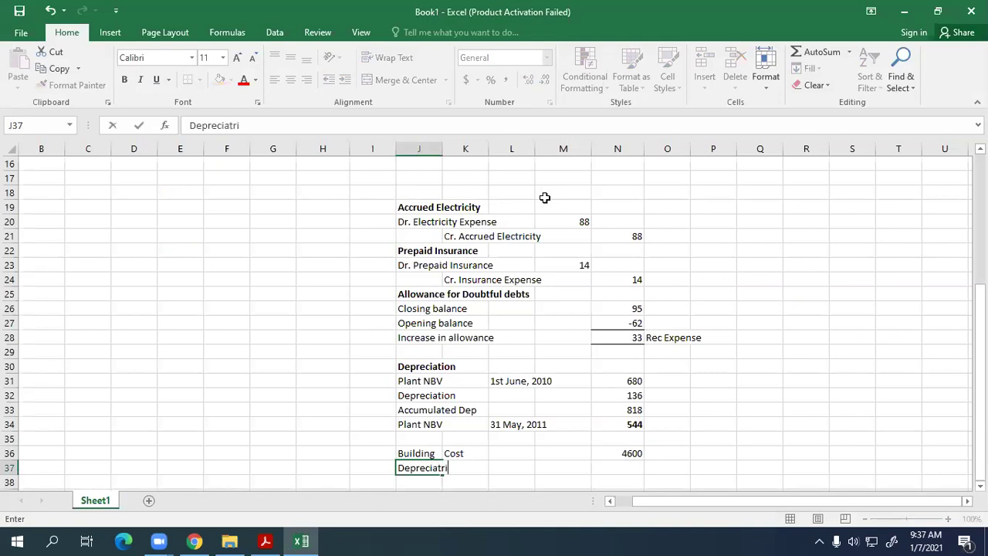
pyautogui.press('BackSpace')
pyautogui.press('BackSpace')
pyautogui.write('ion for the yea')
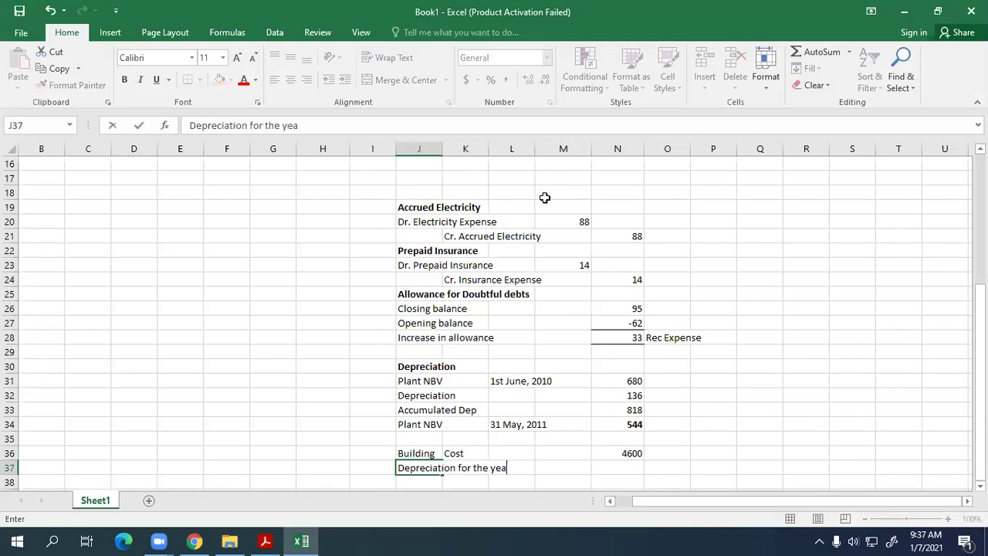
pyautogui.write('r')
pyautogui.press('Right')
pyautogui.press('Right')
pyautogui.press('Right')
pyautogui.press('Right')
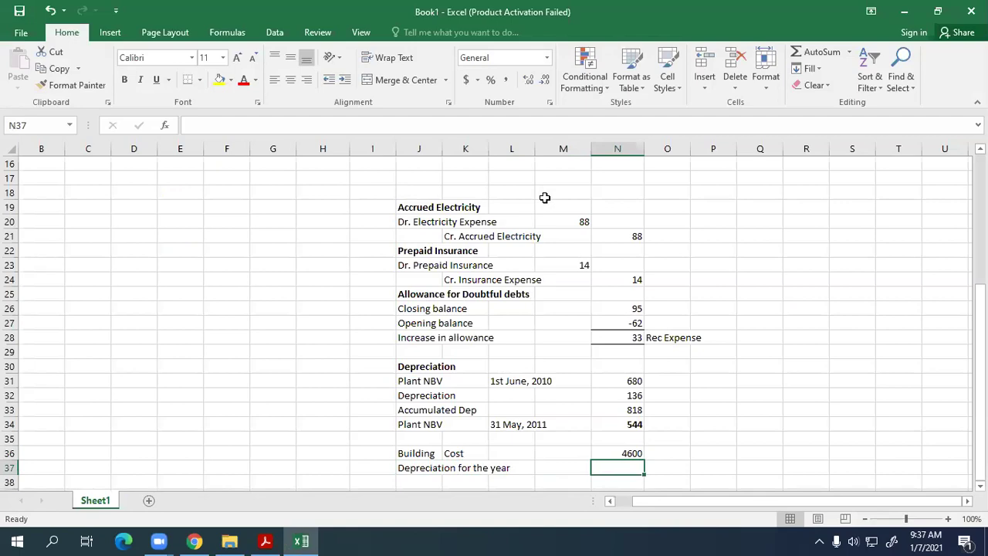
# Step: Check the buildings depreciation rate in note (vi) of the PDF and enter =N36*5% in N37 of the workbook
pyautogui.hotkey('alt', 'Tab')
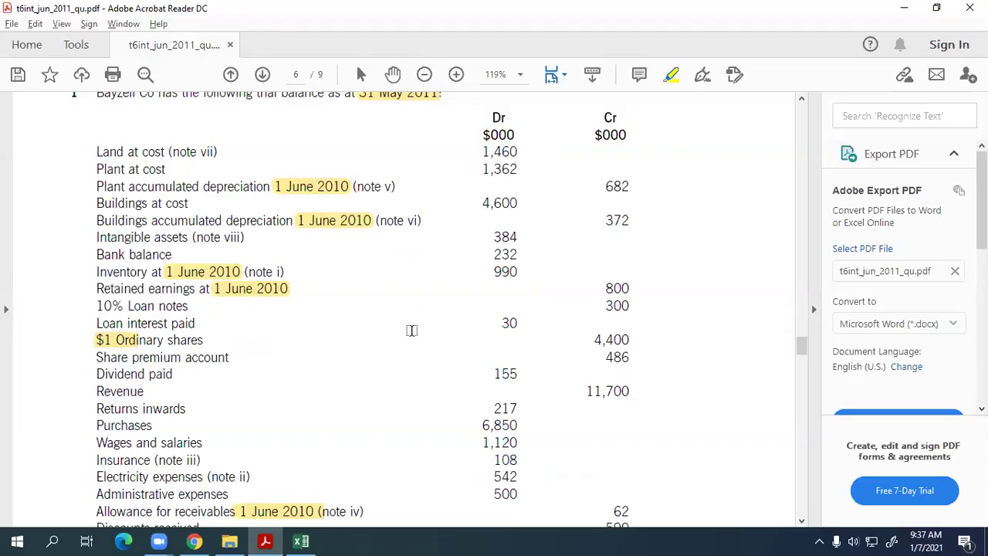
pyautogui.scroll(-5, 410, 330)
pyautogui.scroll(-6, 410, 329)
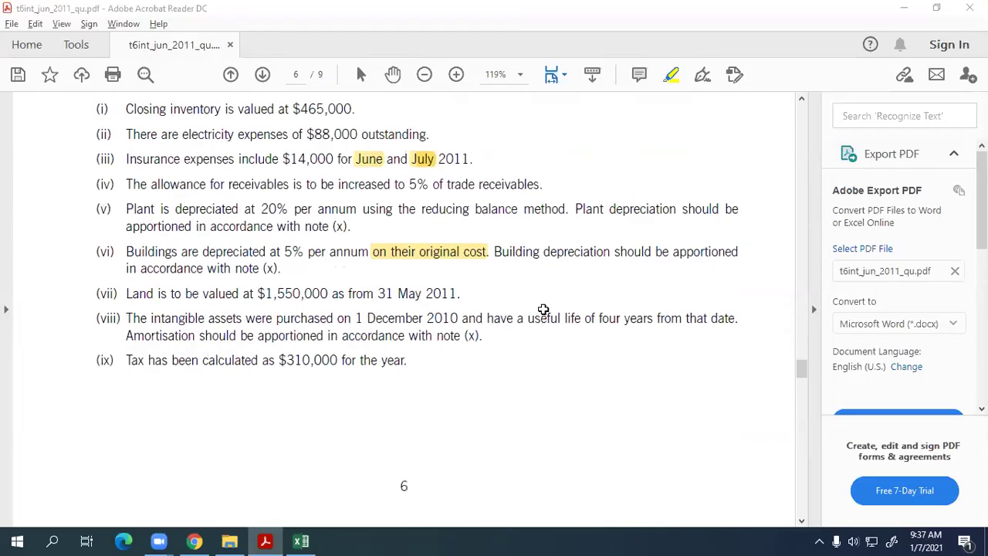
pyautogui.hotkey('alt', 'Tab')
pyautogui.write('=N36')
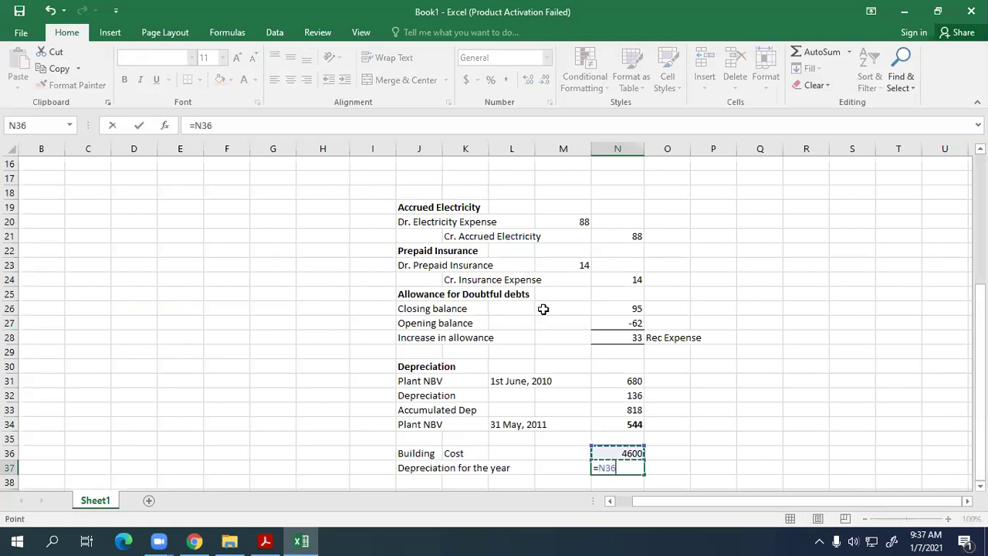
pyautogui.write('*5%')
pyautogui.press('Return')
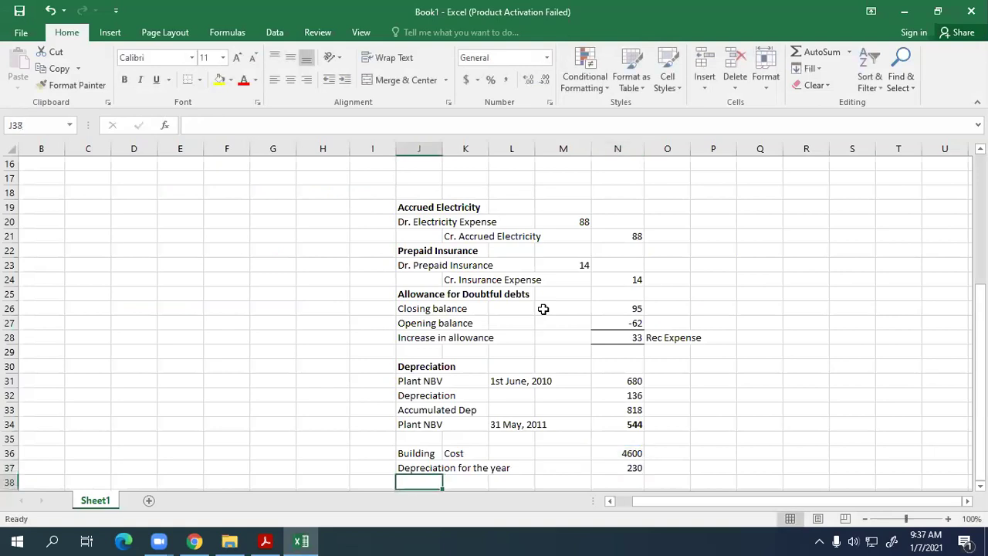
# Step: Enter "Accumulated Depreciation" in J38 with the date "31 May, 2011" in M38
pyautogui.write('Acculmulated Depreca')
pyautogui.write('ation')
pyautogui.press('Return')
pyautogui.click(562, 463)
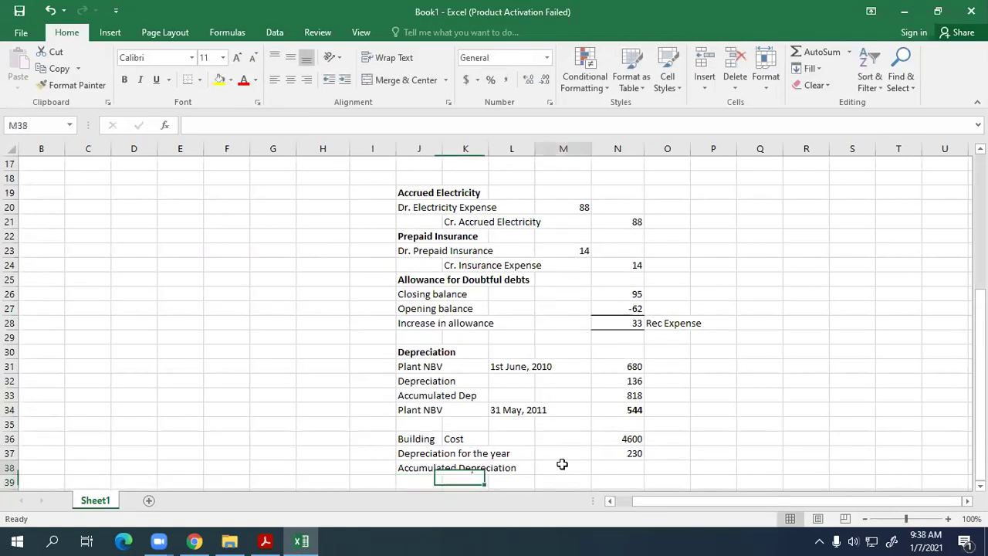
pyautogui.write('31')
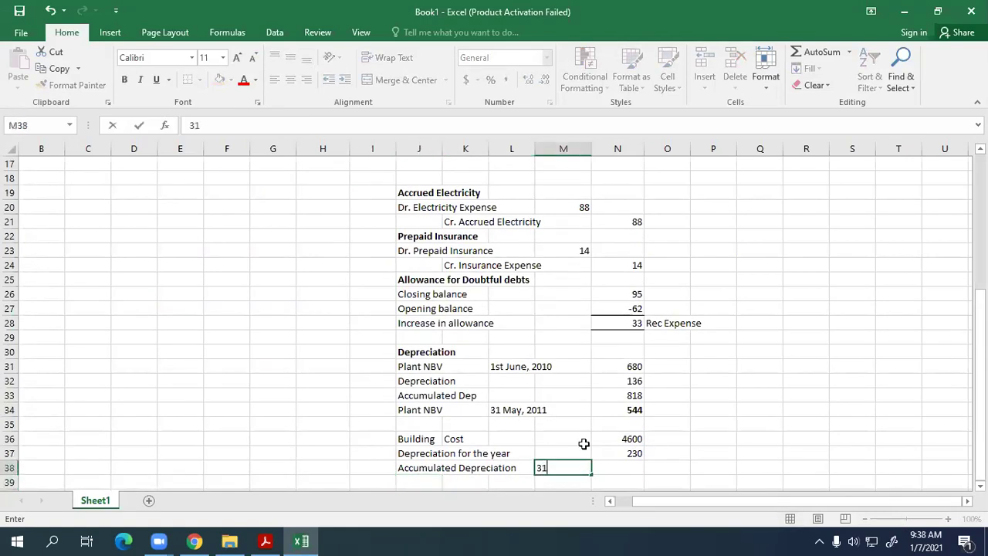
pyautogui.write(' n')
pyautogui.press('BackSpace')
pyautogui.write('May, 20111')
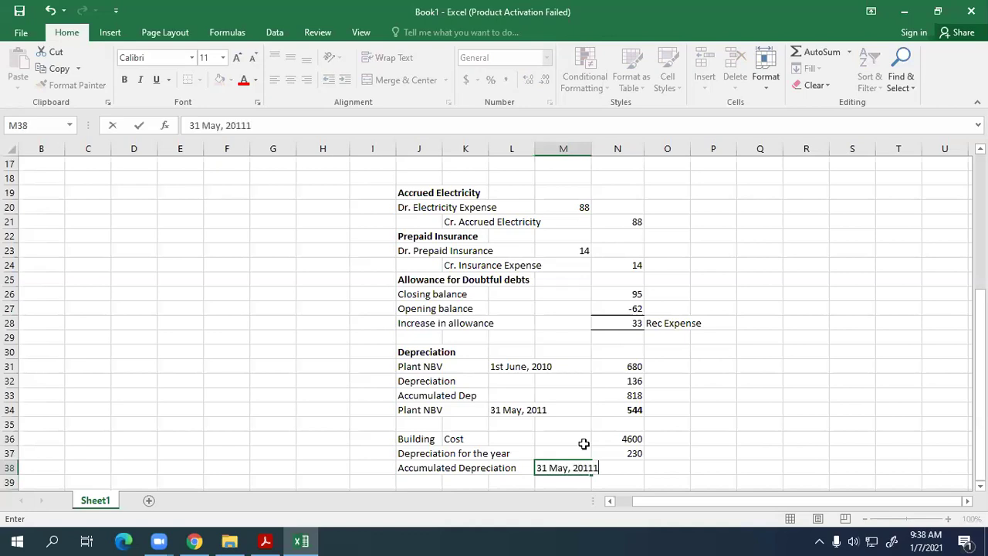
pyautogui.press('Tab')
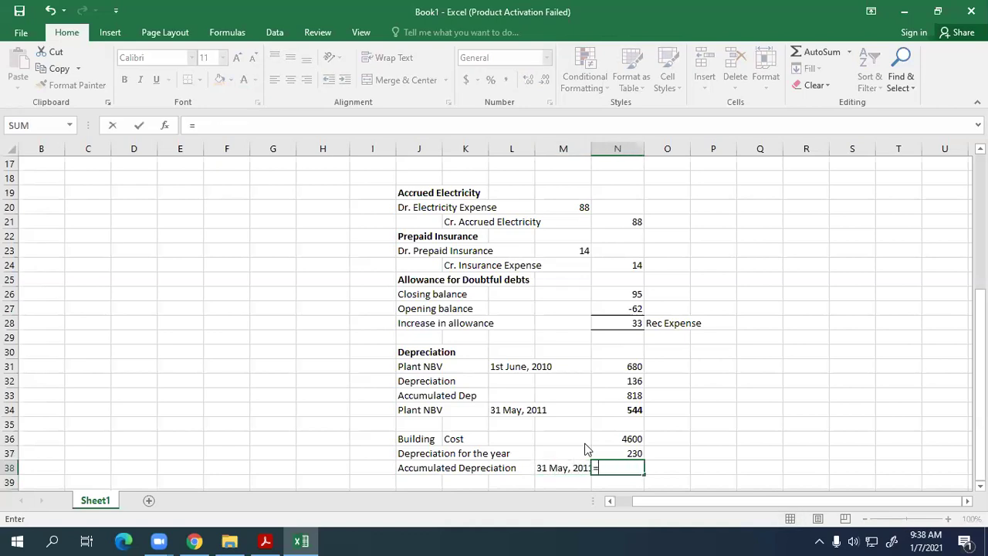
# Step: Look up the buildings' opening accumulated depreciation in the PDF trial balance and enter =372+N37 in N38 of the workbook
pyautogui.hotkey('alt', 'Tab')
pyautogui.scroll(10, 410, 349)
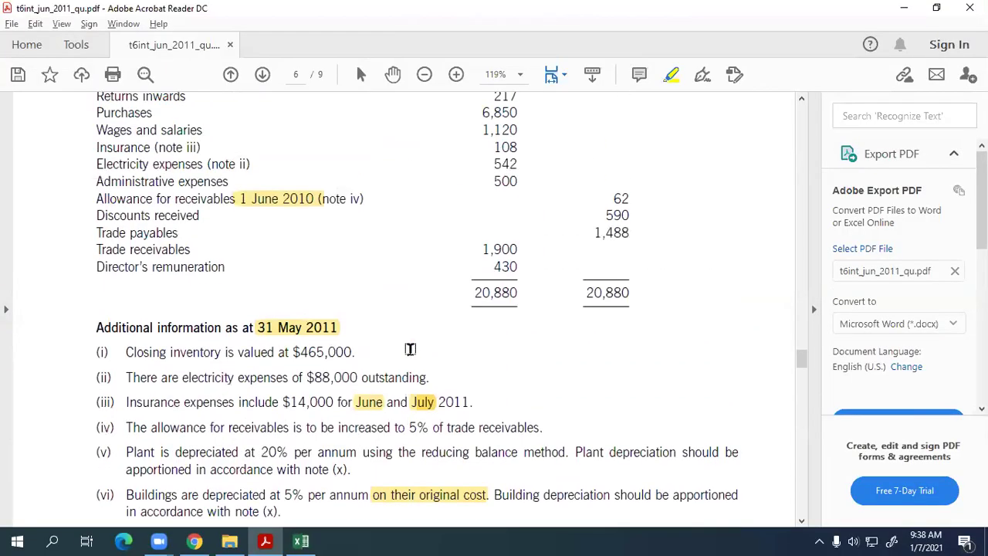
pyautogui.scroll(2, 410, 349)
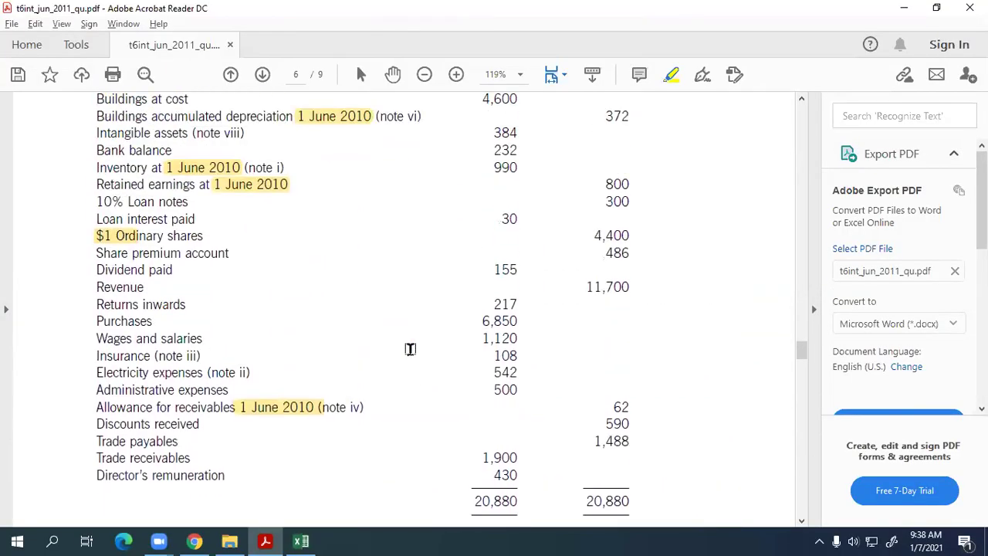
pyautogui.scroll(2, 409, 349)
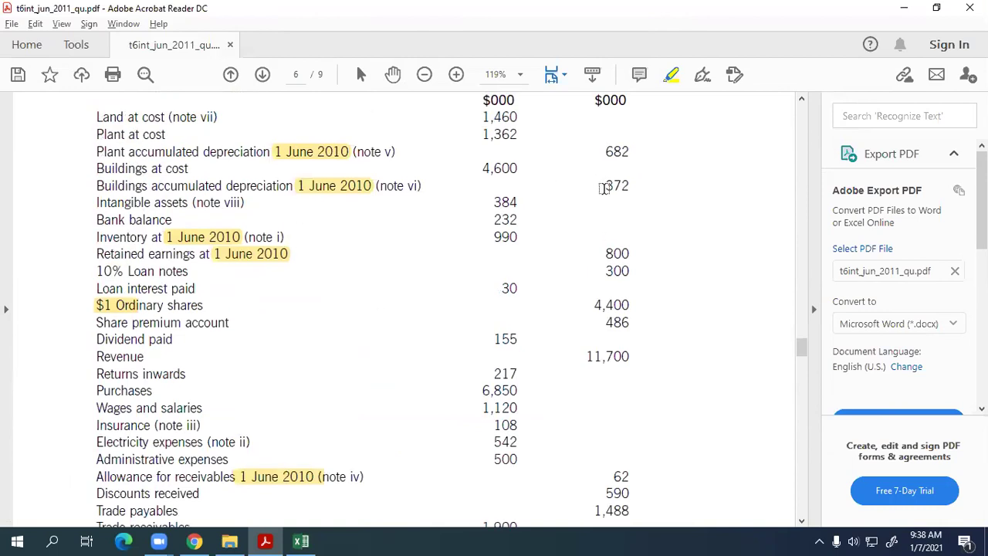
pyautogui.hotkey('alt', 'Tab')
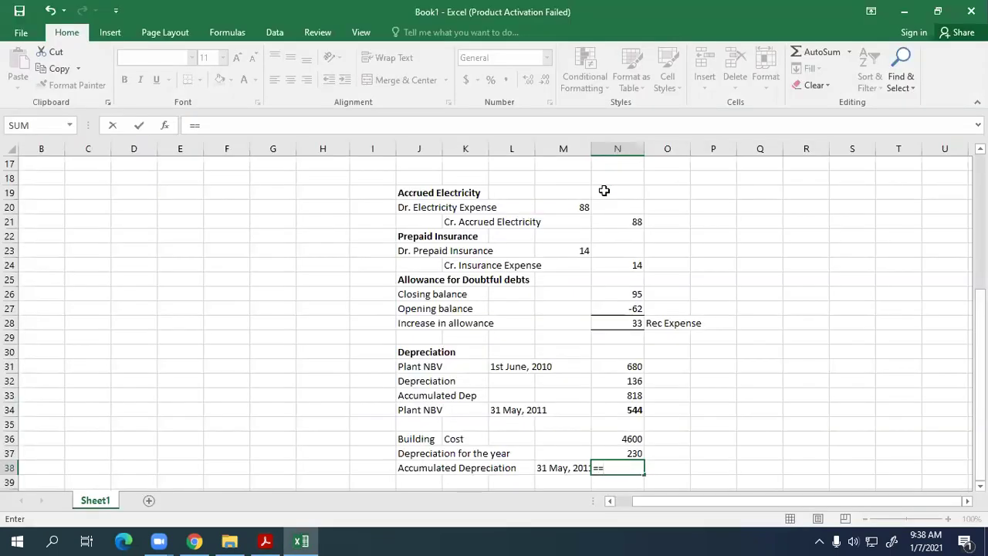
pyautogui.write('372+')
pyautogui.click(632, 451)
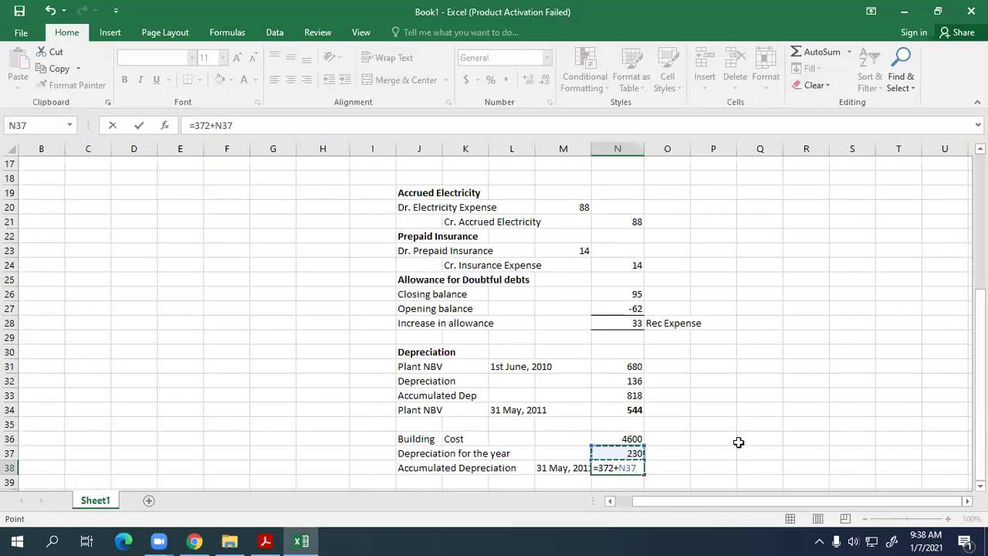
pyautogui.press('Return')
# Step: Enter "Net book value" in J39 and bring in its date with =M38 in M39
pyautogui.press('Left')
pyautogui.press('Left')
pyautogui.press('Left')
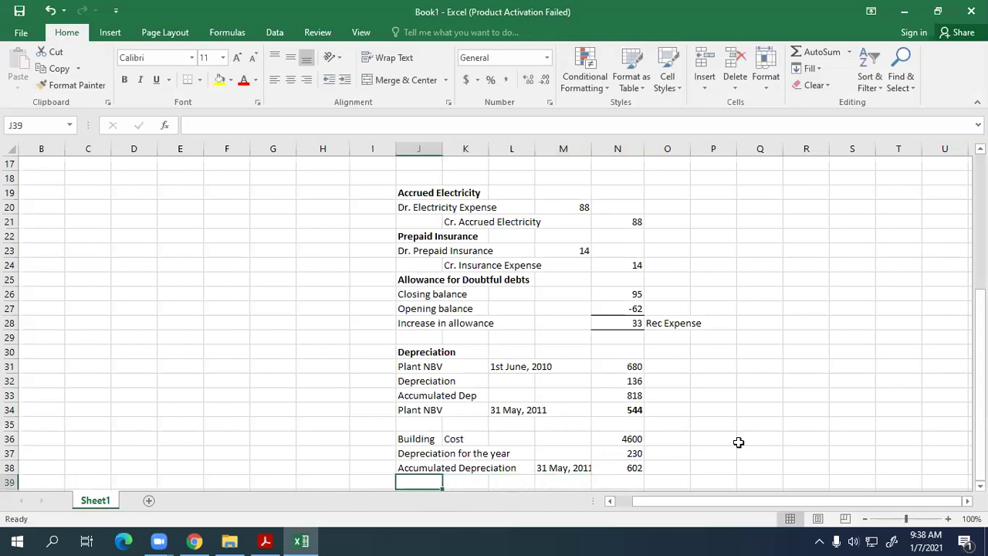
pyautogui.write('Net book')
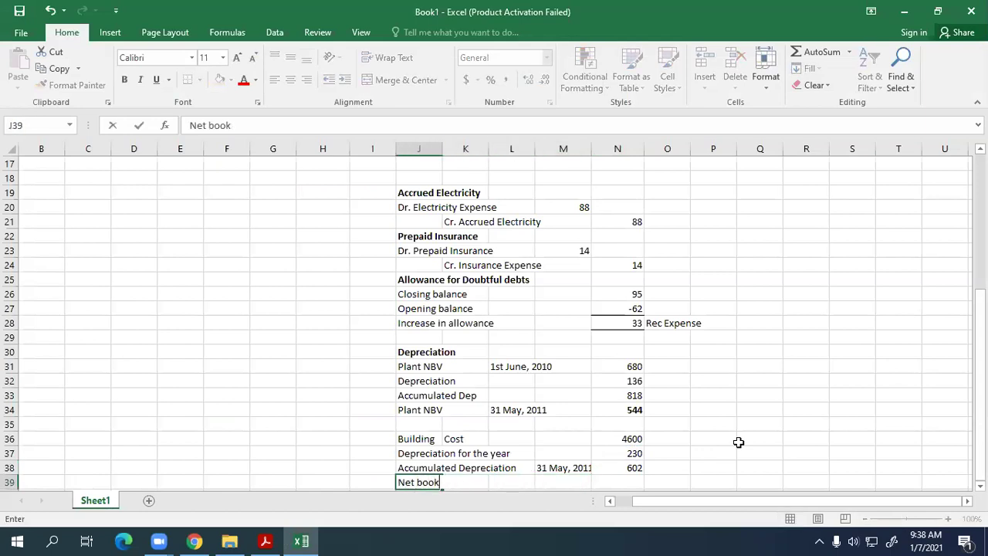
pyautogui.write('l value')
pyautogui.press('Right')
pyautogui.press('Right')
pyautogui.press('Right')
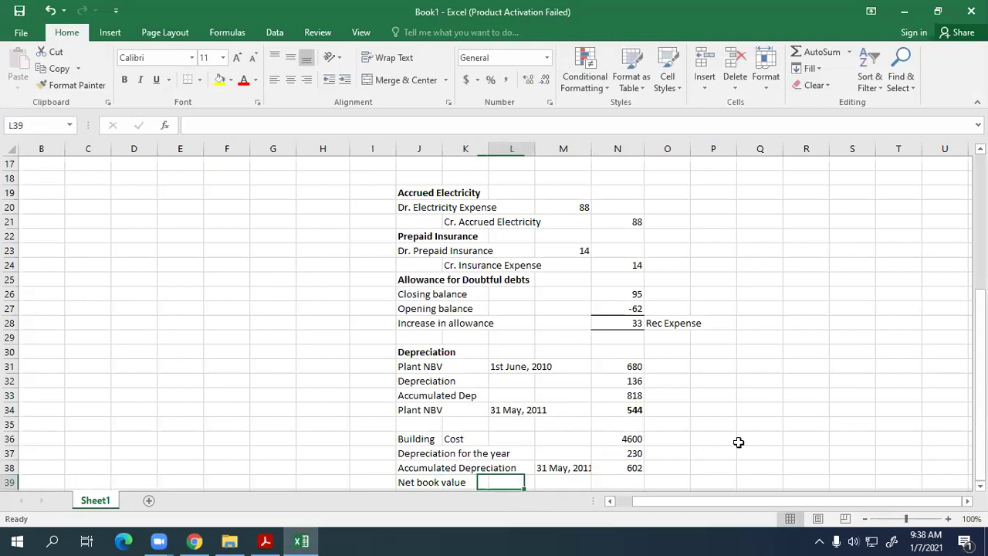
pyautogui.write('=M38')
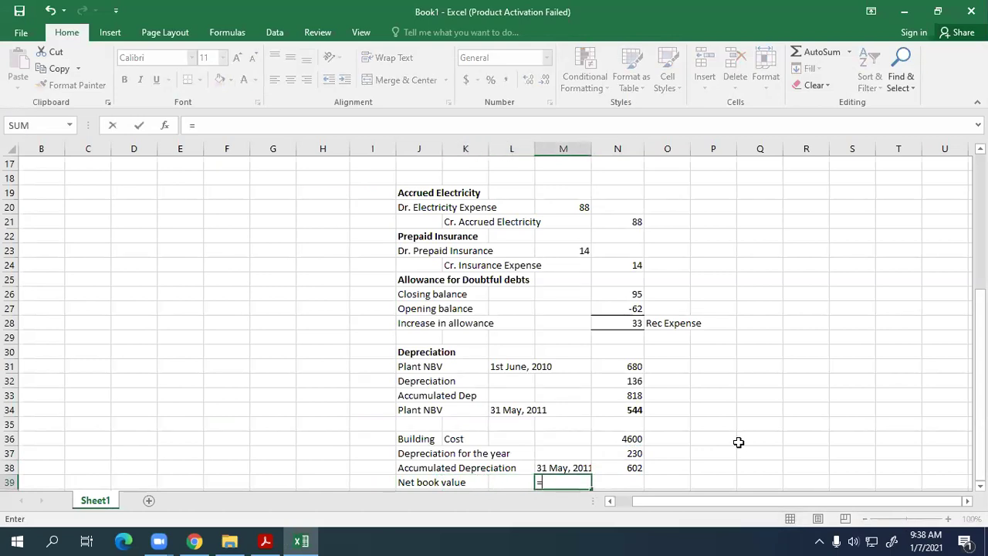
pyautogui.press('Right')
# Step: Enter the building's net book value formula =N36-N38 in N39
pyautogui.write('=')
pyautogui.press('Up')
pyautogui.press('Up')
pyautogui.press('Up')
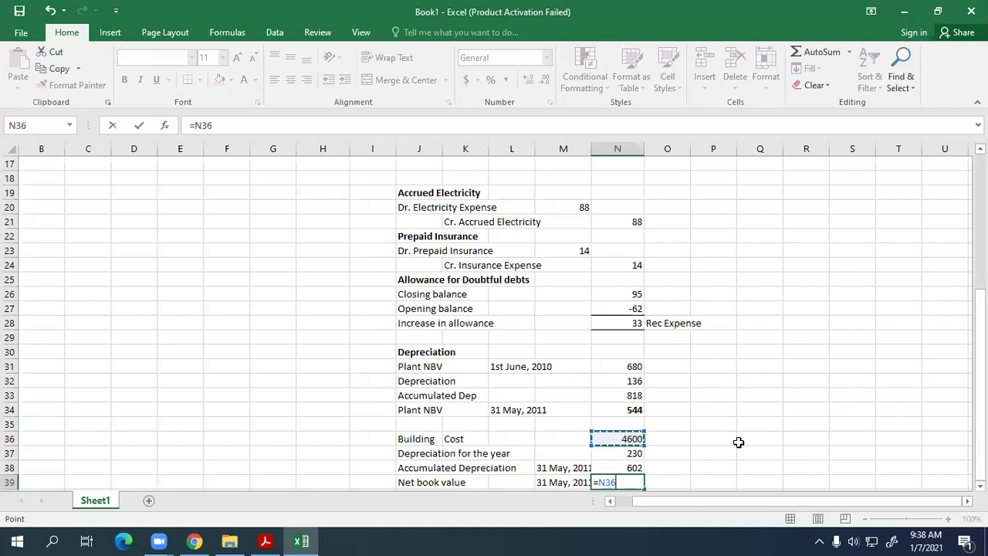
pyautogui.press('Tab')
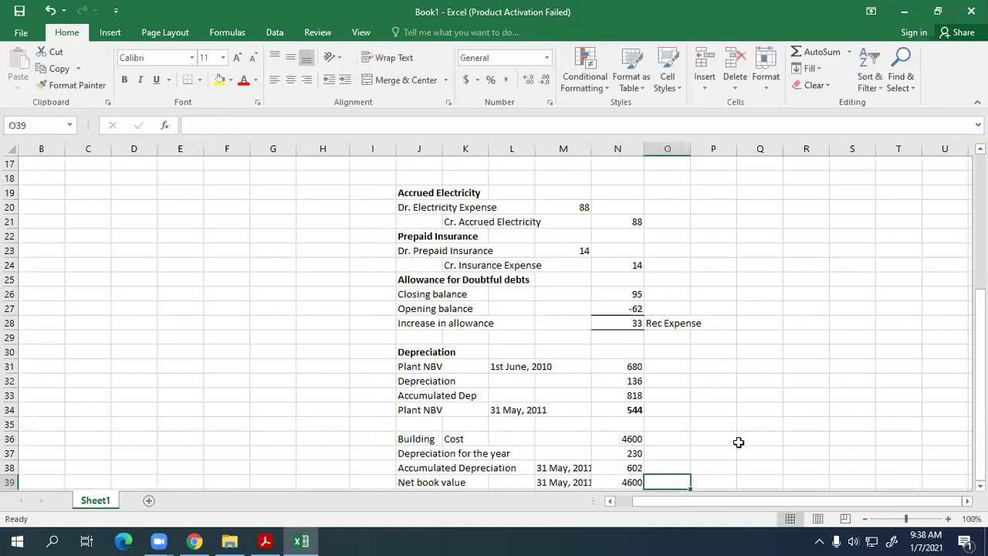
pyautogui.click(604, 478)
pyautogui.press('F2')
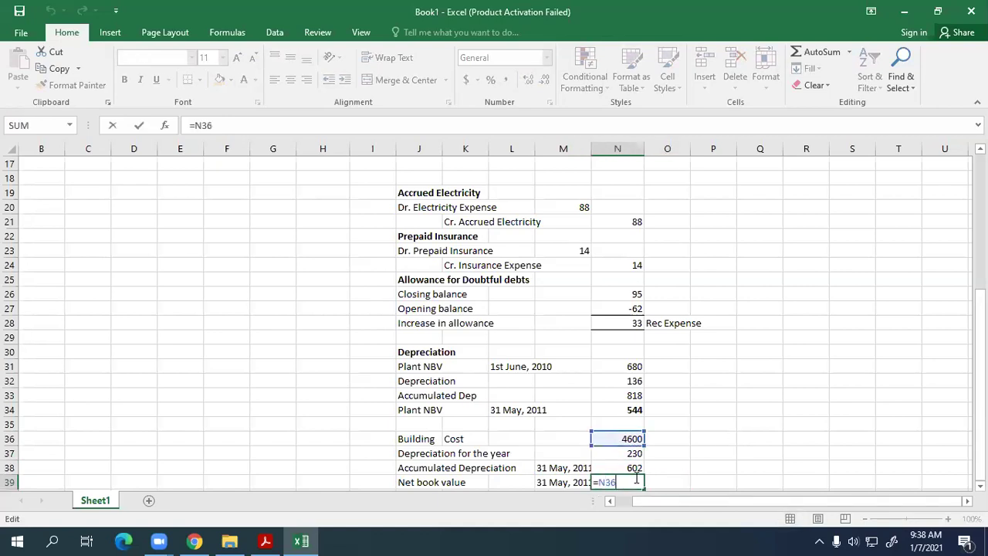
pyautogui.write('-')
pyautogui.click(628, 468)
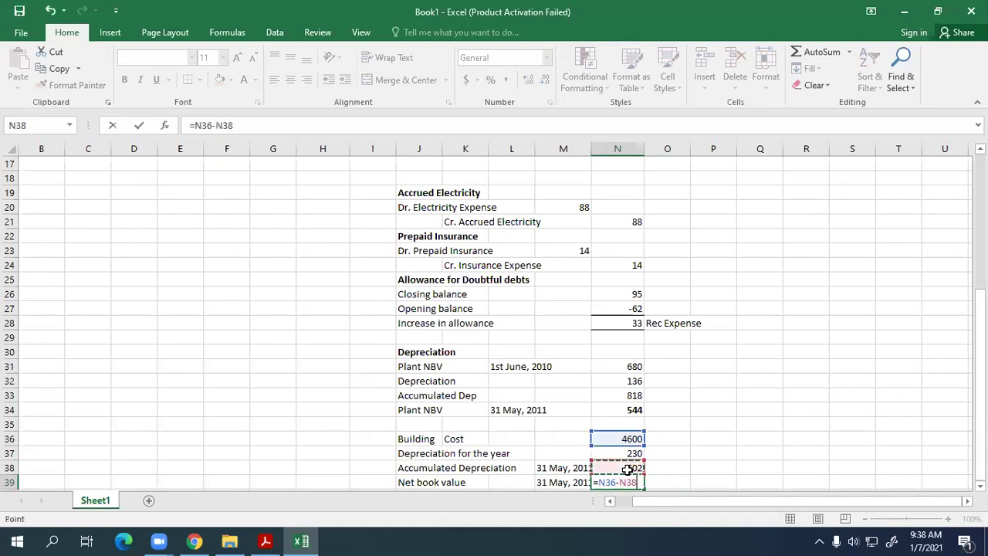
pyautogui.press('Return')
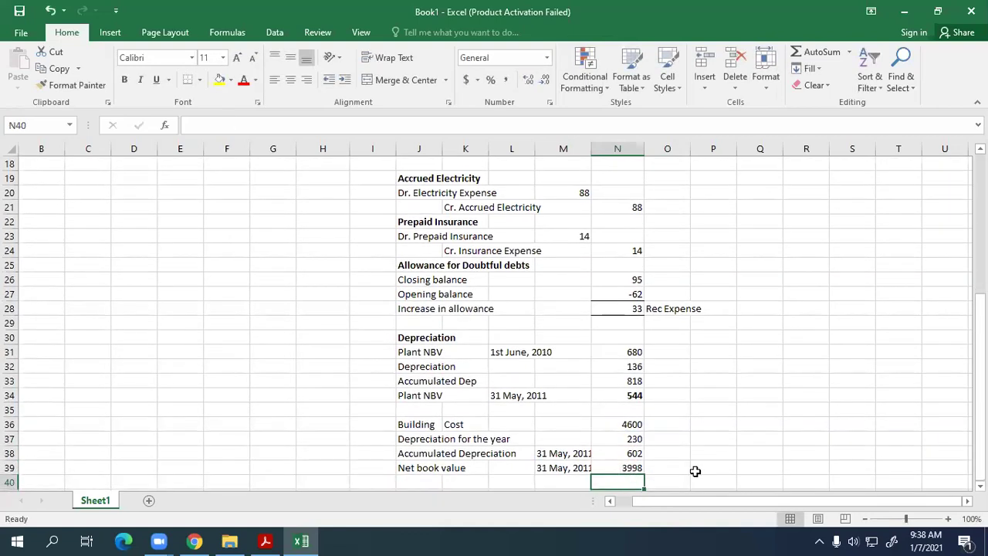
# Step: Format the depreciation figures in N31:N39 with thousands separators and no decimal places
pyautogui.moveTo(629, 467); pyautogui.dragTo(627, 351)
pyautogui.click(505, 80)
pyautogui.click(544, 79)
pyautogui.click(544, 80)
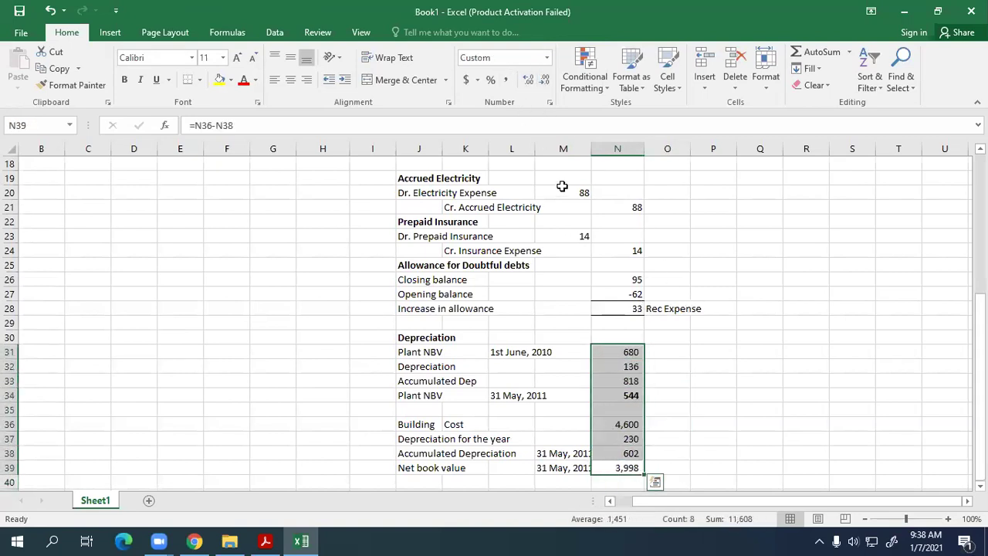
pyautogui.click(679, 439)
# Step: Make the building net book value in N39, "Building" in J36 and "Plant NBV" in J31 bold
pyautogui.click(625, 468)
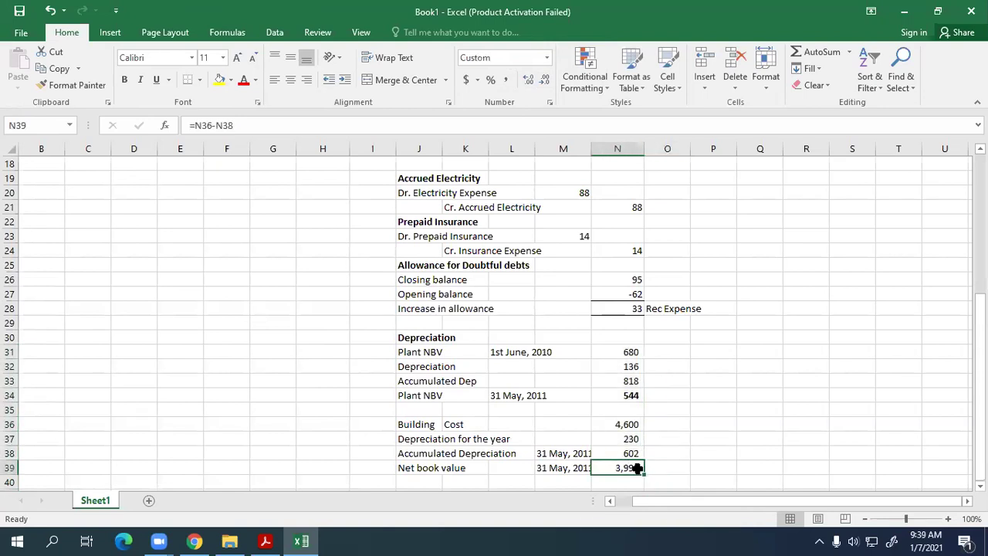
pyautogui.hotkey('ctrl', 'b')
pyautogui.click(404, 420)
pyautogui.hotkey('ctrl', 'b')
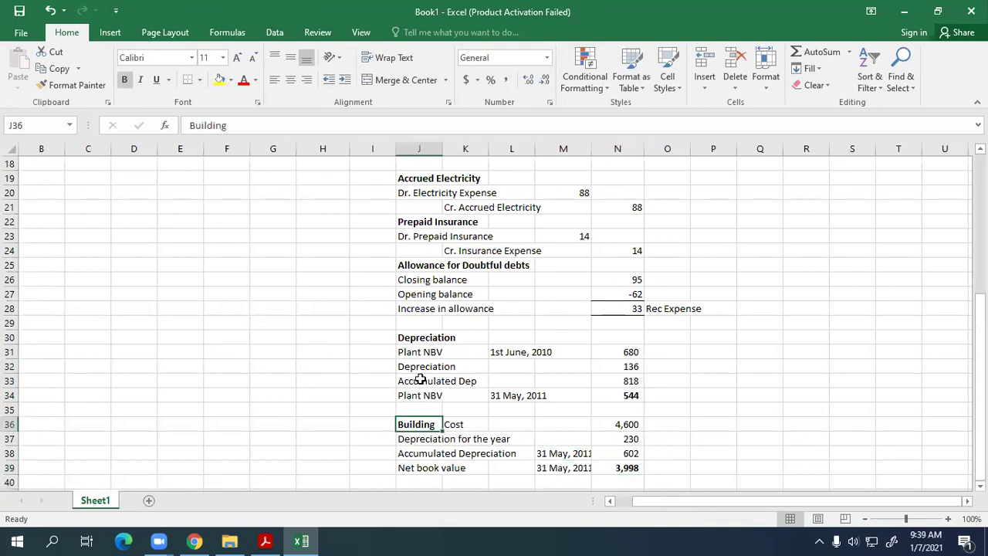
pyautogui.click(411, 351)
pyautogui.hotkey('ctrl', 'b')
pyautogui.click(483, 426)
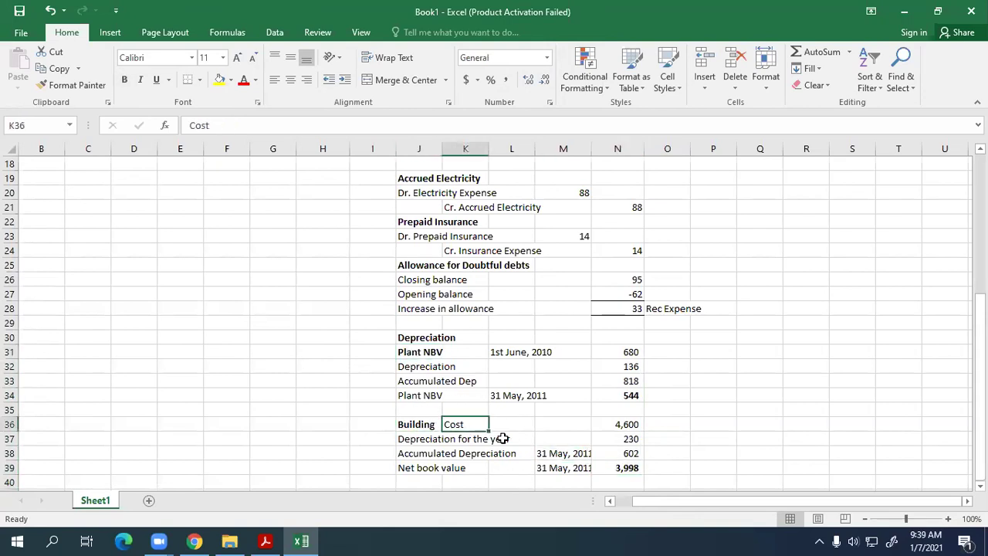
# Step: Switch to the PDF and review the additional information notes following the buildings depreciation note
pyautogui.scroll(-1, 502, 438)
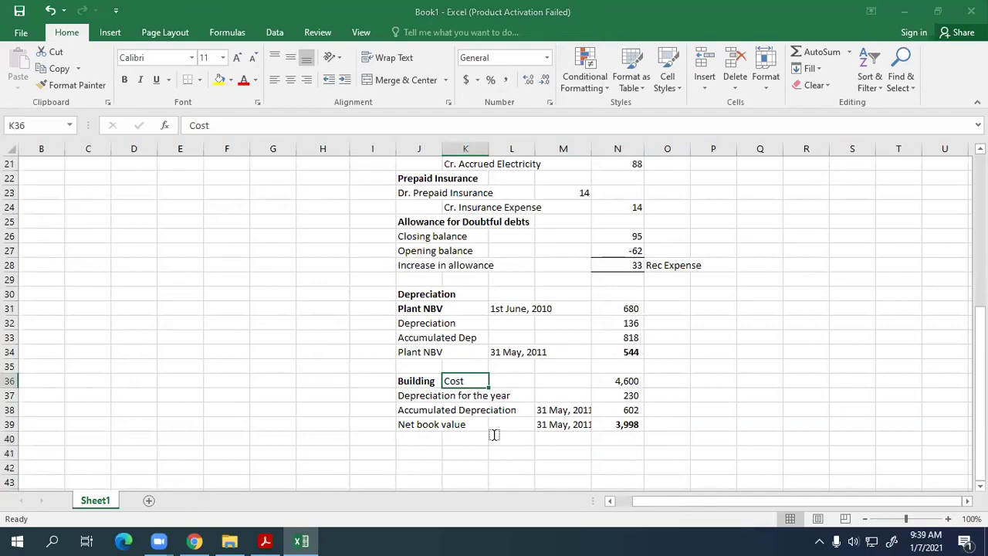
pyautogui.hotkey('alt', 'Tab')
pyautogui.scroll(-5, 456, 395)
pyautogui.scroll(-9, 456, 395)
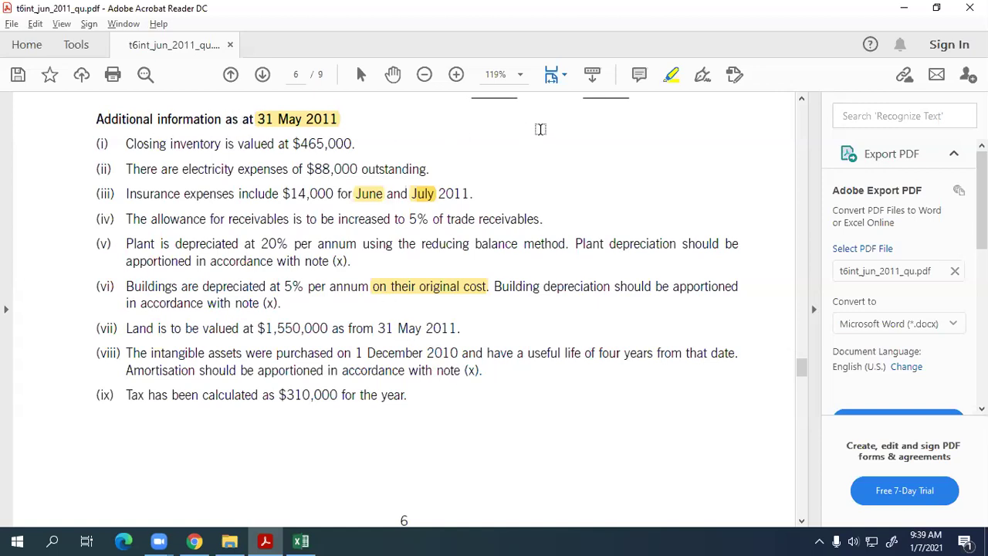
pyautogui.rightClick(669, 79)
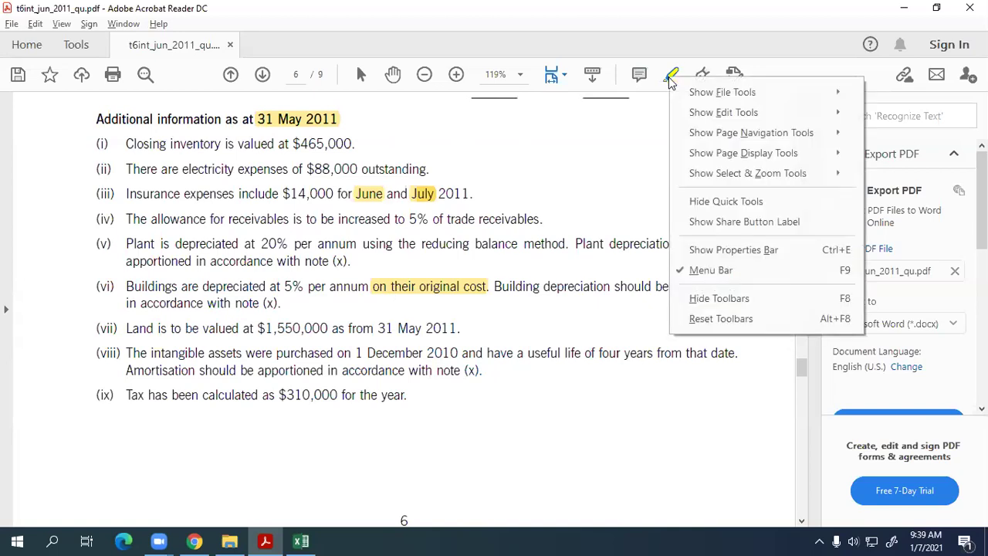
pyautogui.press('Escape')
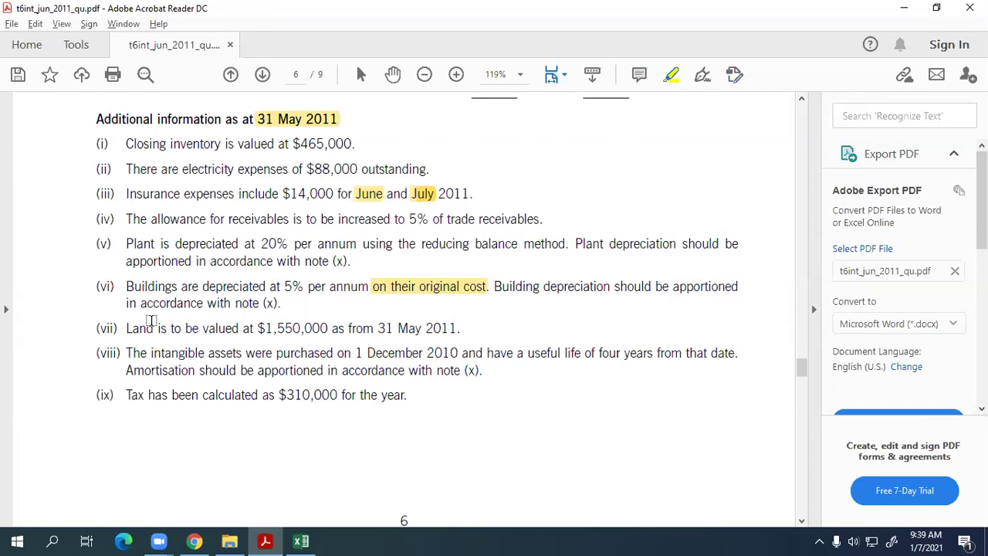
# Step: Highlight note (vii), on valuing the land at $1,550,000 as from 31 May 2011, in the PDF
pyautogui.click(670, 75)
pyautogui.moveTo(96, 329); pyautogui.dragTo(462, 328)
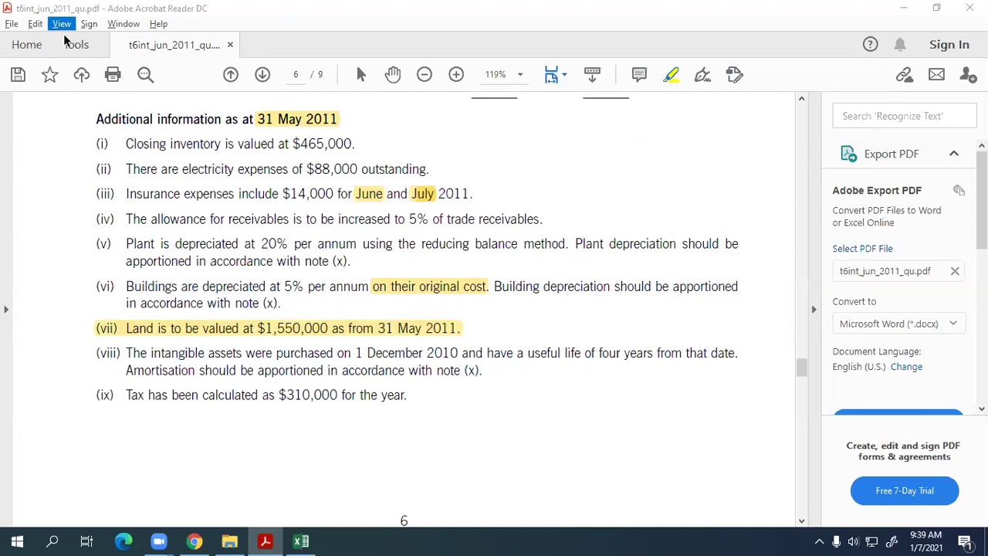
pyautogui.click(35, 24)
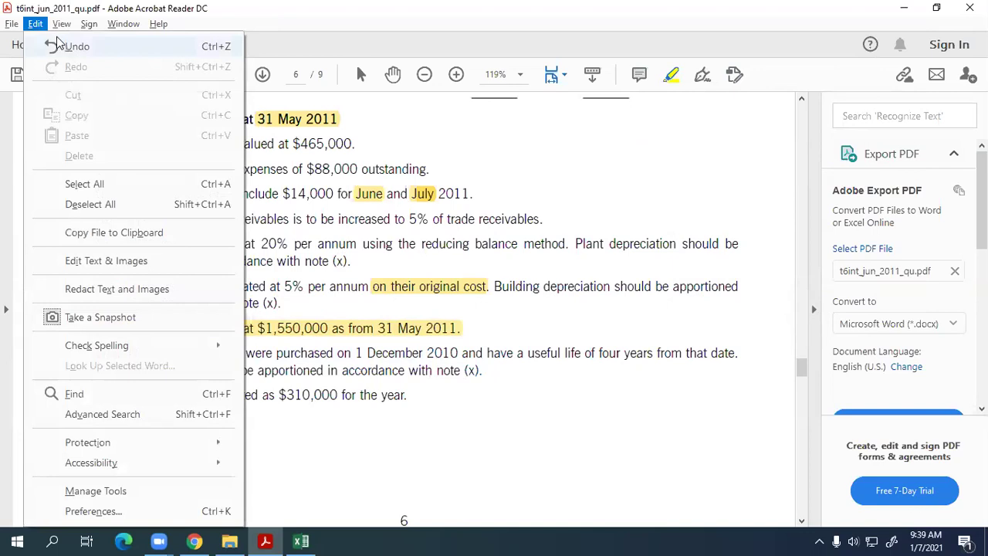
pyautogui.click(301, 202)
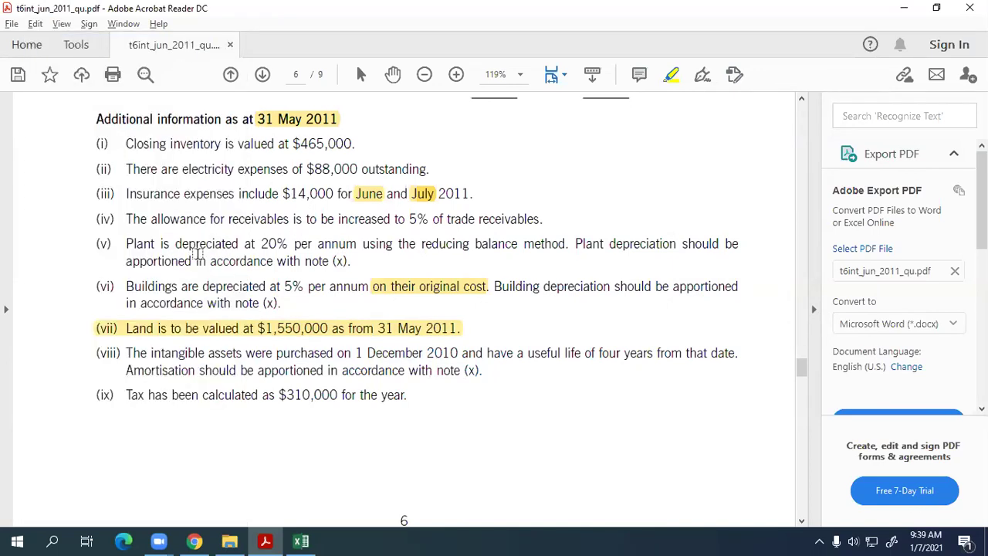
# Step: Review the trial balance and the additional information notes on land and intangible assets in the PDF
pyautogui.scroll(-1, 239, 270)
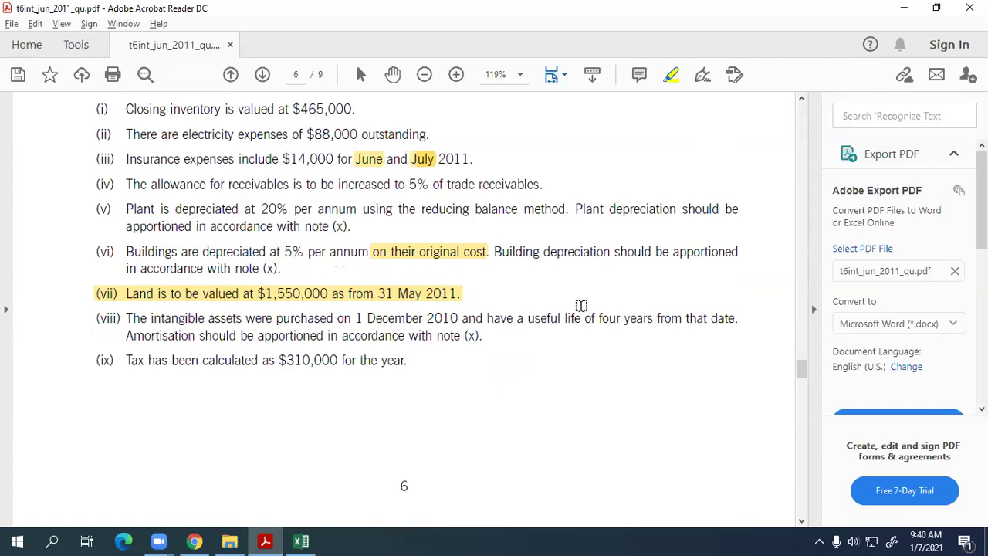
pyautogui.scroll(5, 580, 307)
pyautogui.scroll(10, 165, 160)
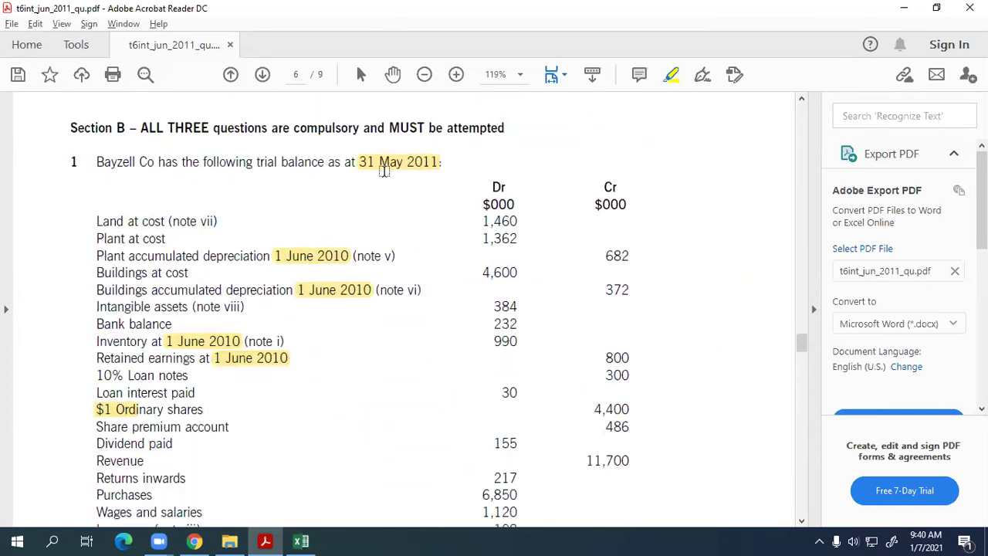
pyautogui.scroll(-12, 452, 220)
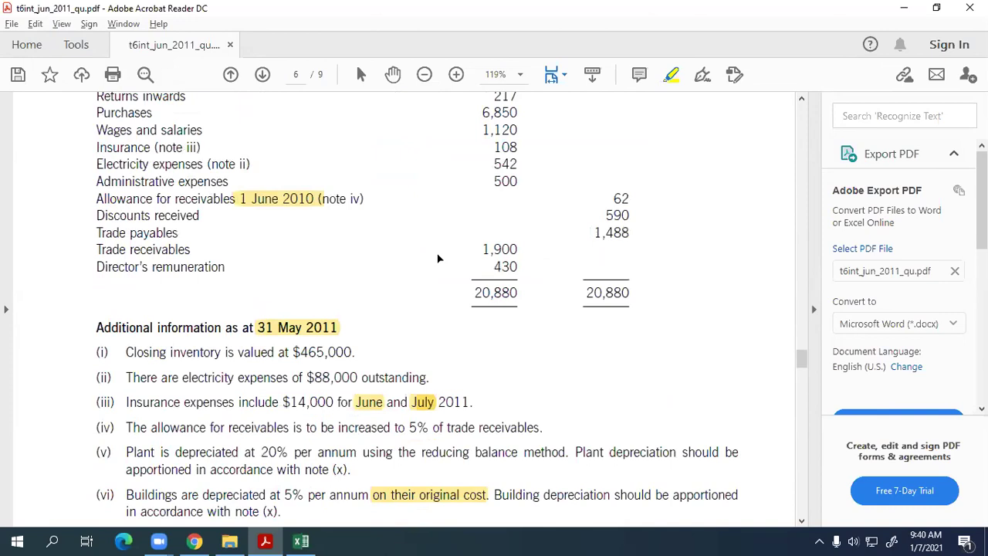
pyautogui.scroll(-3, 294, 301)
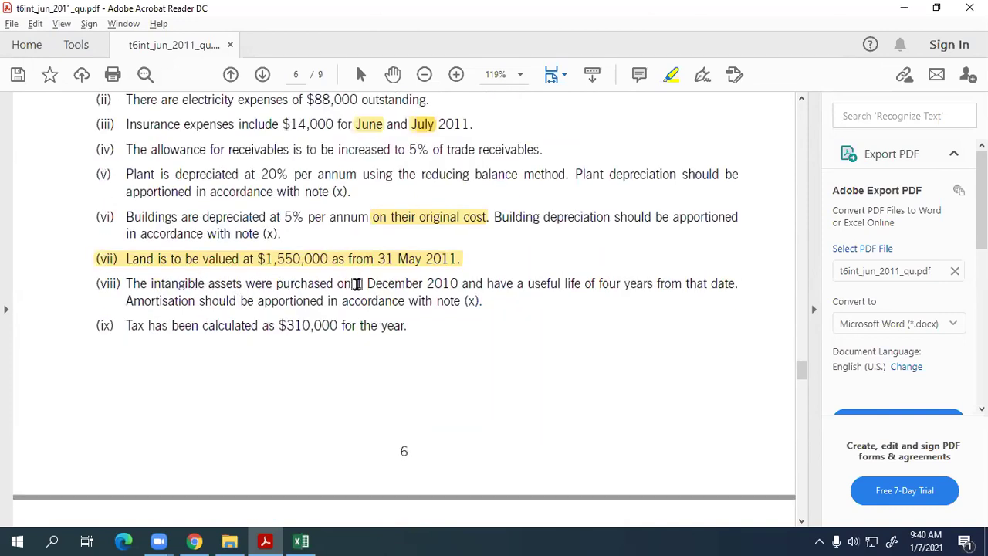
pyautogui.scroll(2, 454, 304)
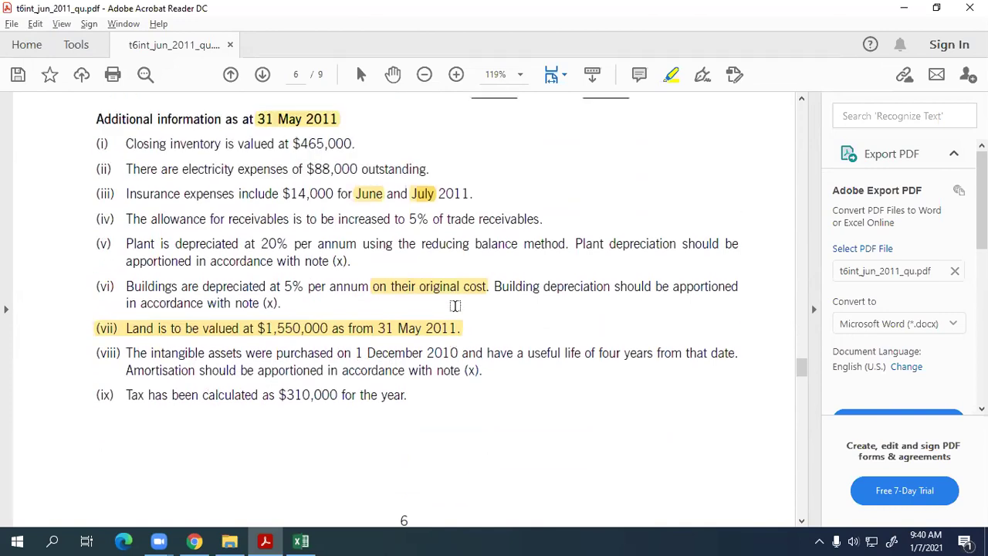
pyautogui.scroll(1, 455, 306)
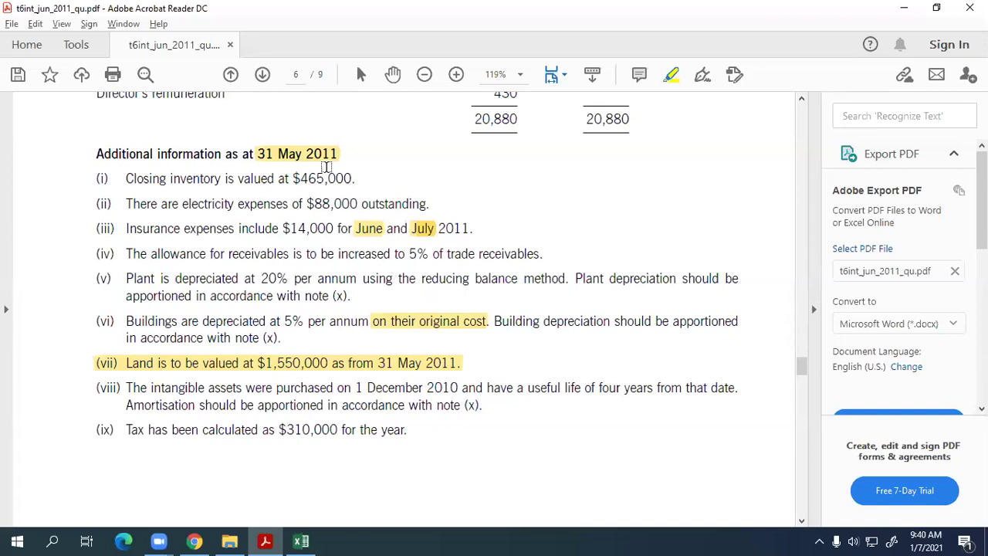
# Step: Switch to the Excel workbook and enter the bold heading "Intangible Asset" in J41
pyautogui.hotkey('alt', 'Tab')
pyautogui.hotkey('alt', 'Tab')
pyautogui.press('Tab')
pyautogui.click(452, 439)
pyautogui.click(428, 449)
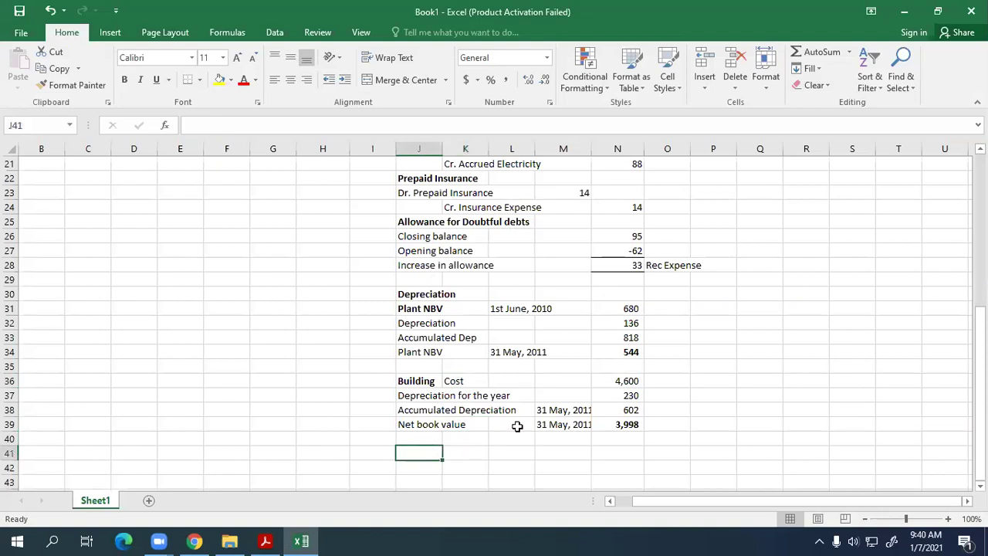
pyautogui.write('Intangible Asset')
pyautogui.press('BackSpace')
pyautogui.write('et')
pyautogui.press('Return')
pyautogui.click(429, 452)
pyautogui.hotkey('ctrl', 'b')
# Step: Enter the heading "Amortisation - Depreciation of intangible assets" in J40, above the Intangible Asset heading
pyautogui.press('Up')
pyautogui.write('Am')
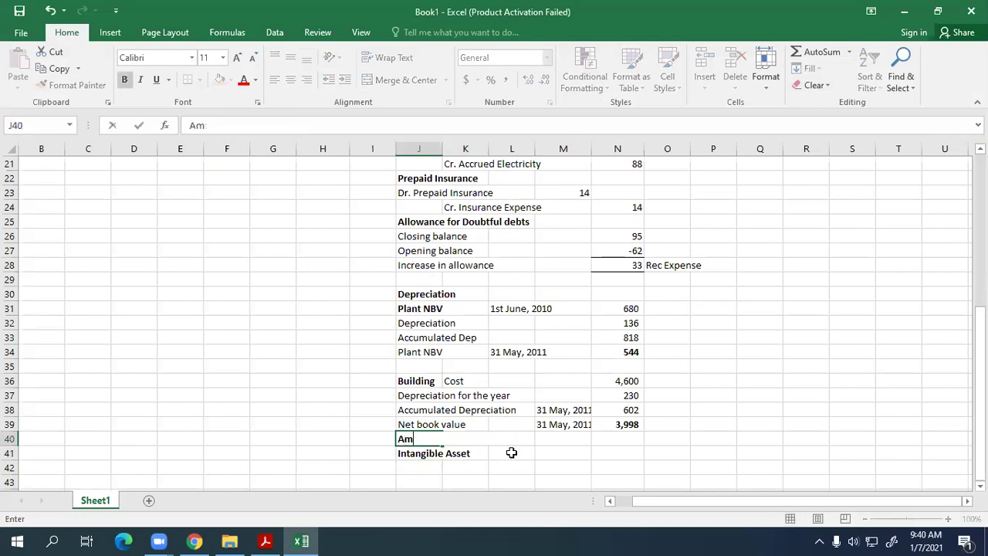
pyautogui.write('ort')
pyautogui.press('BackSpace')
pyautogui.write('rtisatio')
pyautogui.press('BackSpace')
pyautogui.press('BackSpace')
pyautogui.press('BackSpace')
pyautogui.press('BackSpace')
pyautogui.write('ation - Deprecia')
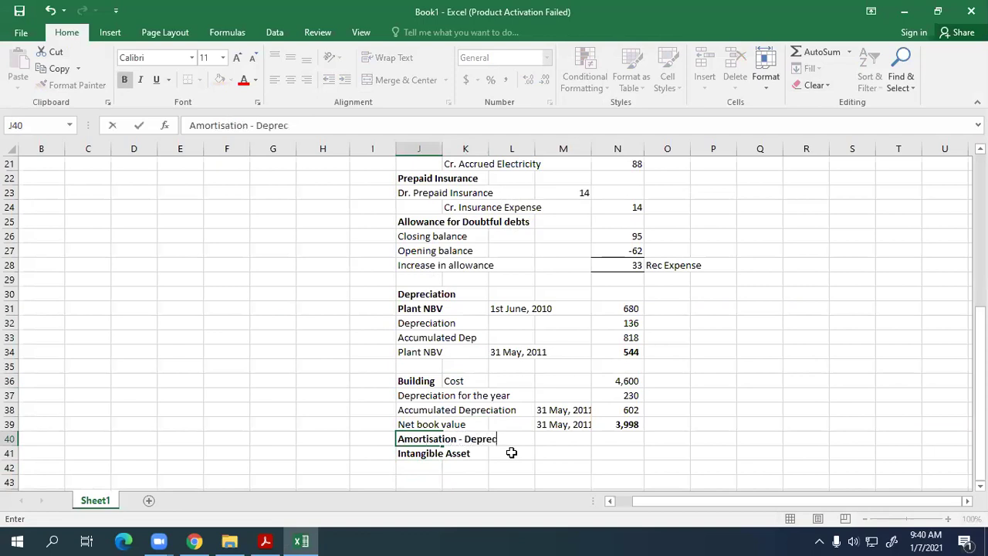
pyautogui.press('BackSpace')
pyautogui.press('BackSpace')
pyautogui.write('iation of intangible')
pyautogui.press('BackSpace')
pyautogui.write('ible assets')
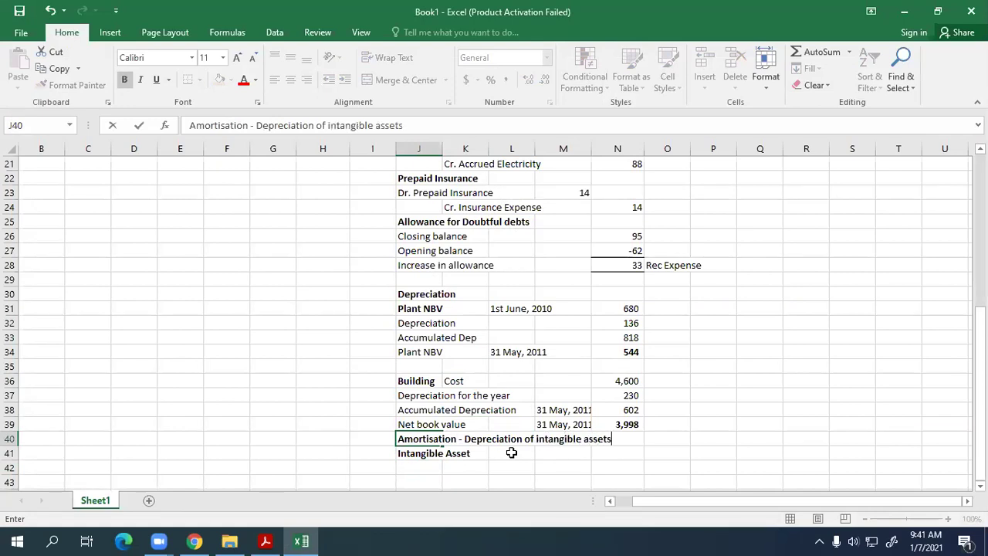
pyautogui.press('Return')
# Step: Enter the label "Cost" in J42 beneath the Intangible Asset heading
pyautogui.click(419, 464)
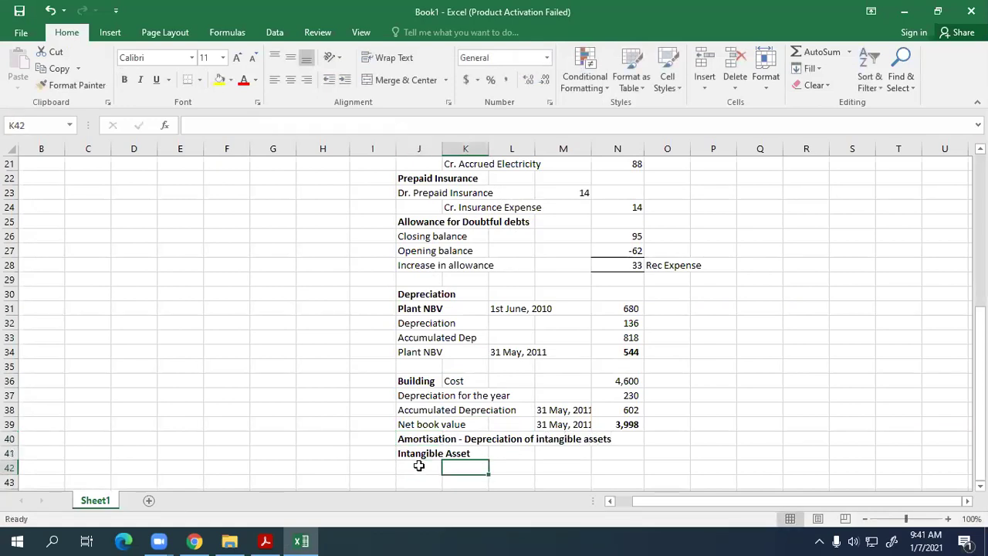
pyautogui.scroll(-2, 490, 442)
pyautogui.write('Cost')
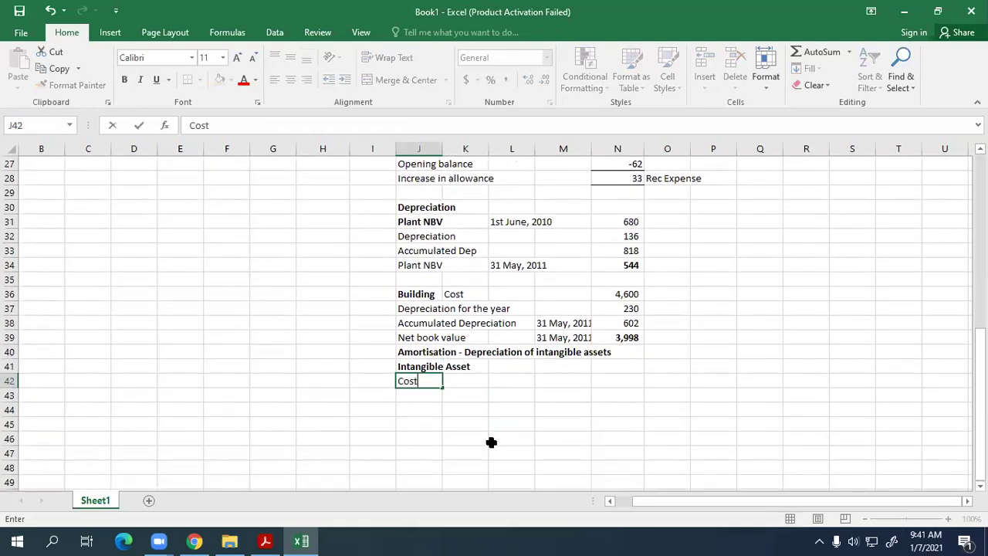
# Step: Look up the intangible assets balance in the PDF trial balance and enter 384 as the cost in N42
pyautogui.press('Right')
pyautogui.press('Right')
pyautogui.press('Right')
pyautogui.press('Right')
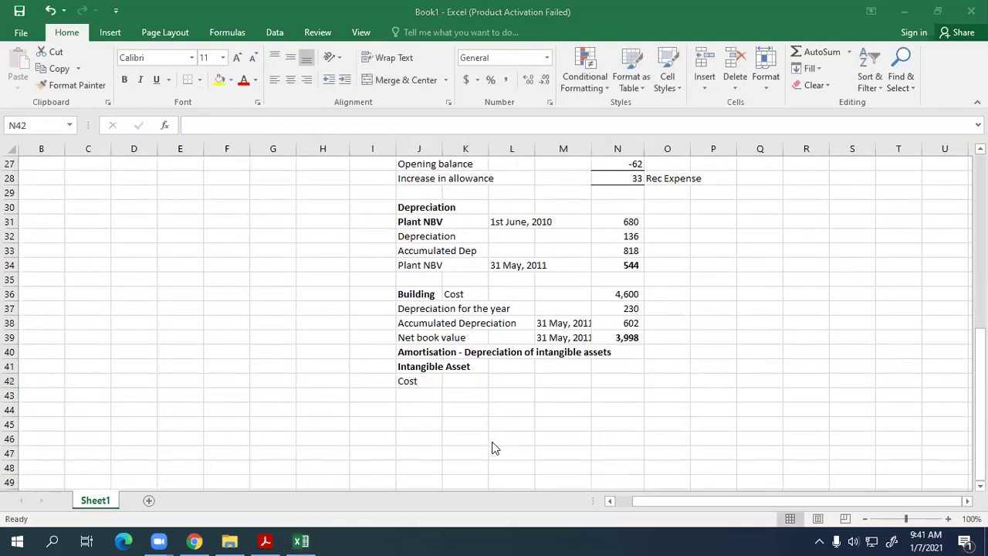
pyautogui.hotkey('alt', 'Tab')
pyautogui.hotkey('alt', 'Tab')
pyautogui.scroll(10, 456, 356)
pyautogui.scroll(1, 432, 347)
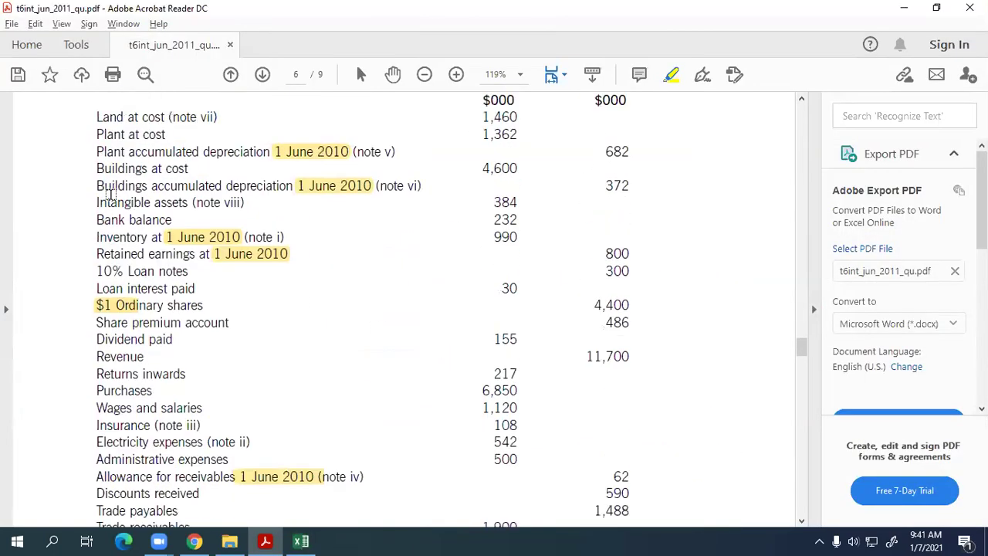
pyautogui.hotkey('alt', 'Tab')
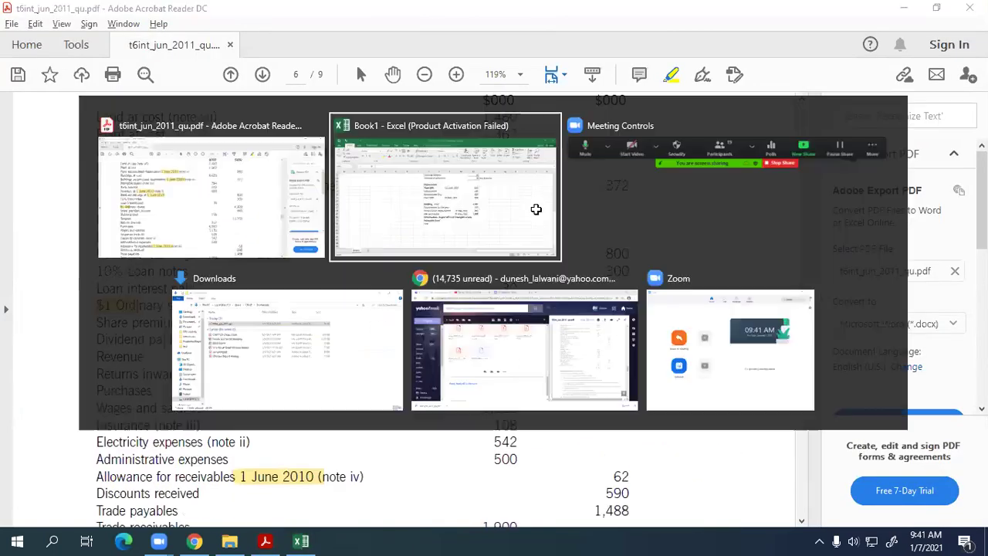
pyautogui.write('384')
pyautogui.press('Return')
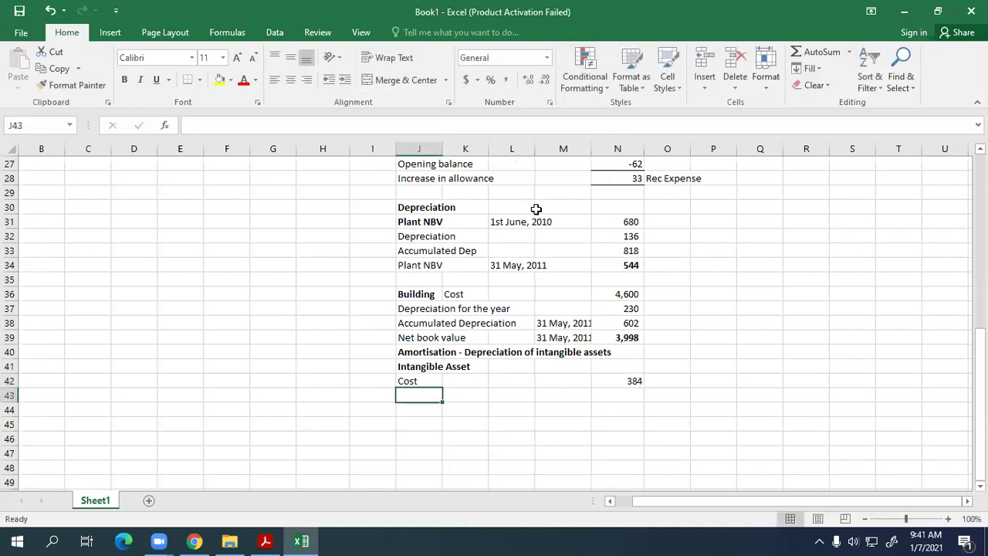
# Step: Enter the label "Amortisation for the year" in J43
pyautogui.write('Accumulated Depreciation')
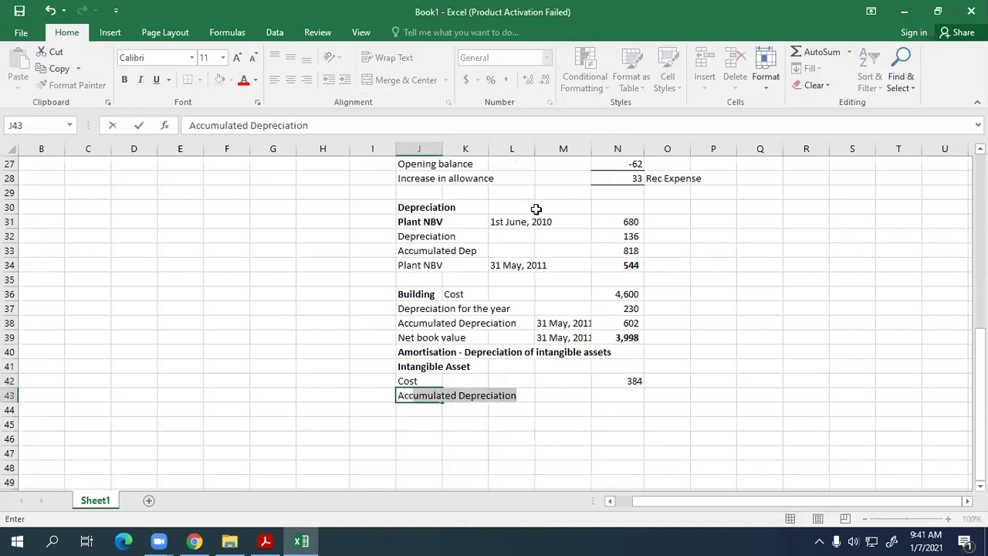
pyautogui.write('i,')
pyautogui.press('BackSpace')
pyautogui.write('umla')
pyautogui.press('BackSpace')
pyautogui.press('BackSpace')
pyautogui.press('BackSpace')
pyautogui.press('BackSpace')
pyautogui.press('BackSpace')
pyautogui.press('BackSpace')
pyautogui.write('m')
pyautogui.press('BackSpace')
pyautogui.write('ortisatioi')
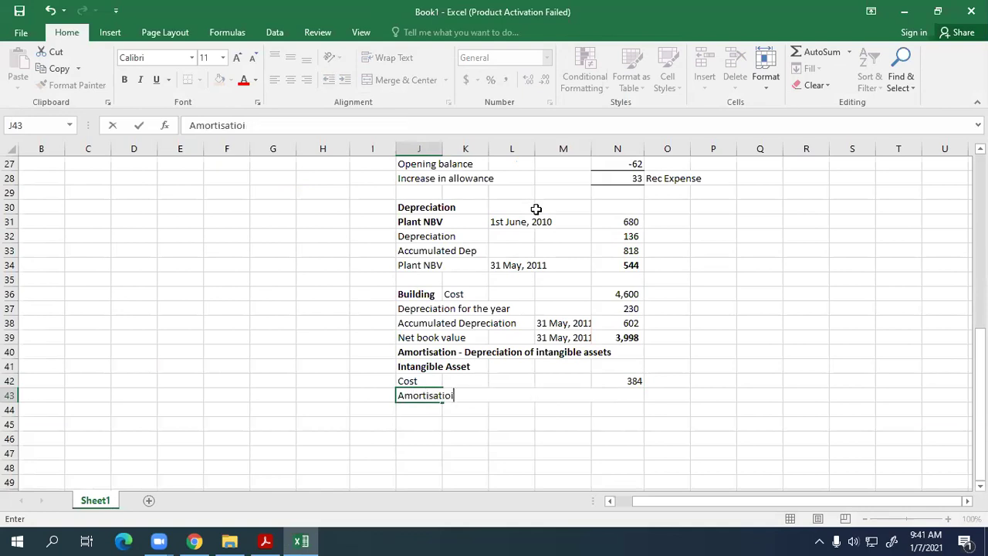
pyautogui.press('BackSpace')
pyautogui.write('ioo')
pyautogui.press('BackSpace')
pyautogui.press('BackSpace')
pyautogui.write('on for thj')
pyautogui.press('BackSpace')
pyautogui.press('BackSpace')
pyautogui.press('BackSpace')
pyautogui.write('tye')
pyautogui.press('BackSpace')
pyautogui.press('BackSpace')
pyautogui.write('he yea')
pyautogui.press('Right')
pyautogui.press('Right')
pyautogui.press('Right')
pyautogui.press('Right')
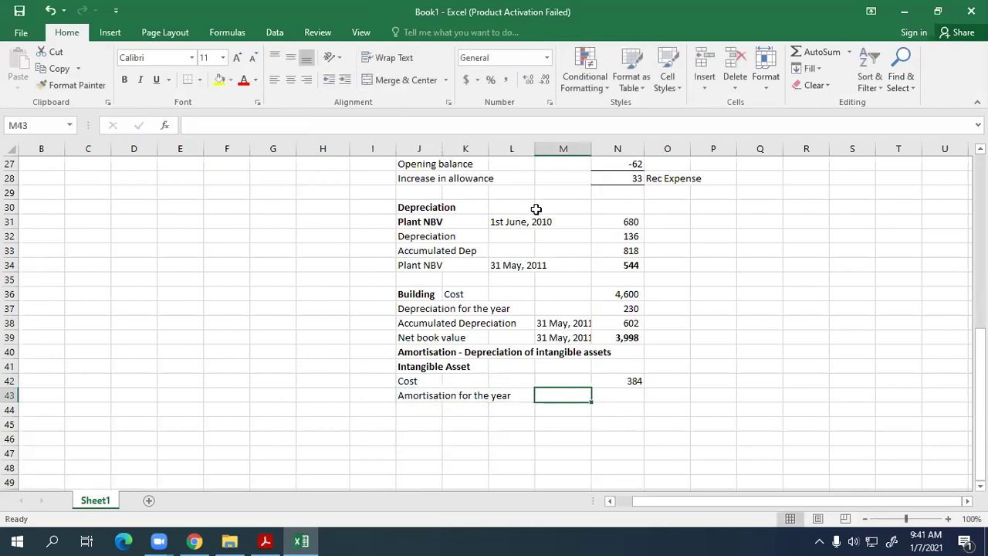
# Step: Switch to the PDF and highlight the word "four" in note (viii) on the intangible assets' useful life
pyautogui.hotkey('alt', 'Tab')
pyautogui.scroll(-10, 353, 386)
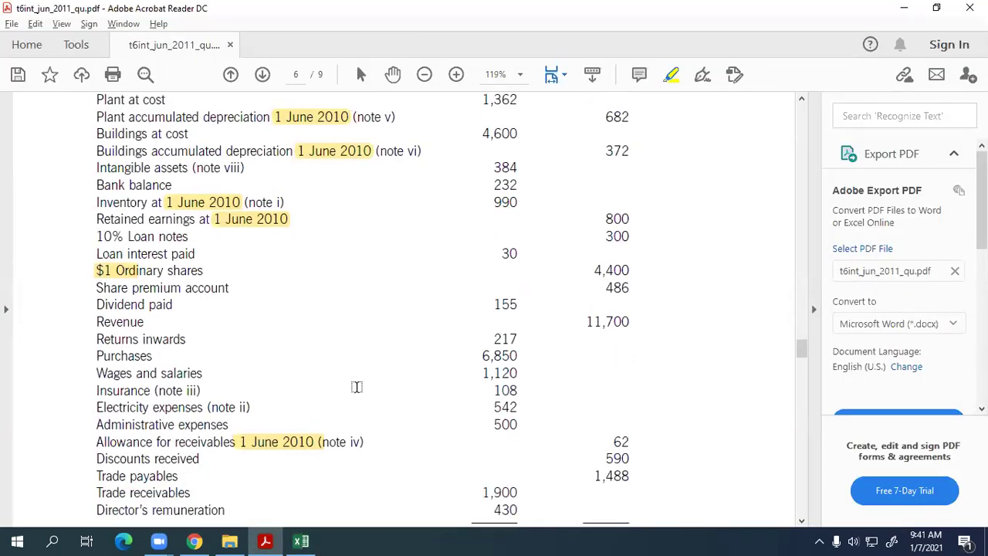
pyautogui.scroll(-3, 352, 396)
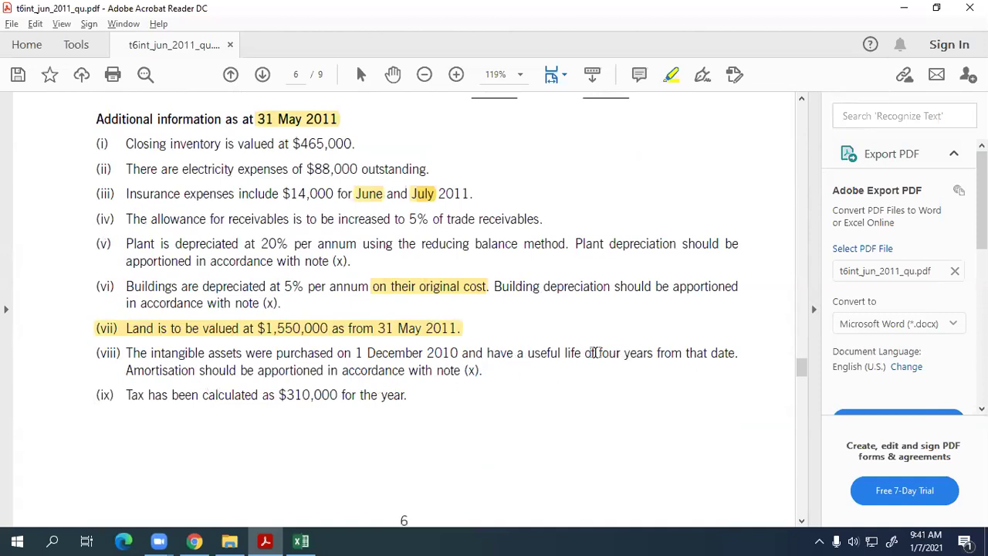
pyautogui.moveTo(600, 353); pyautogui.dragTo(618, 352)
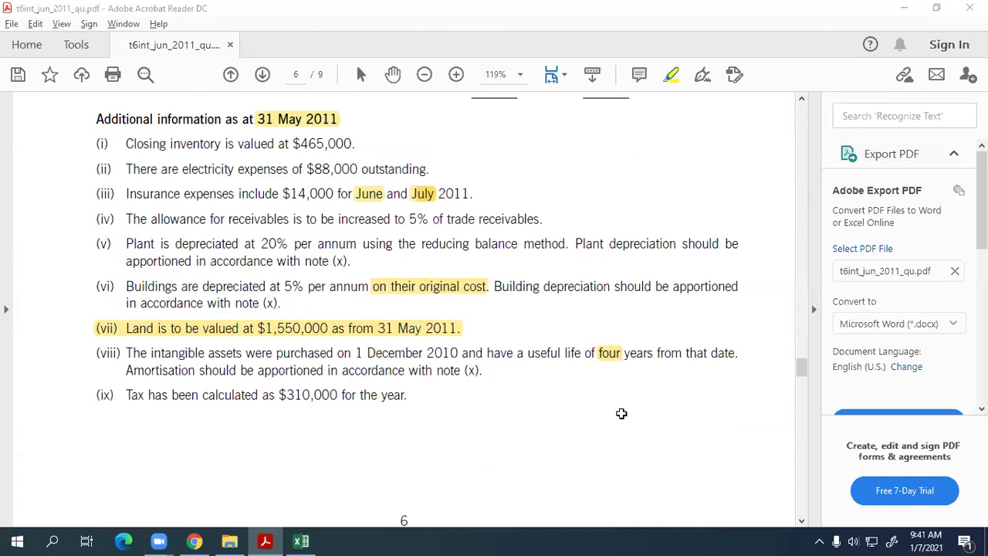
# Step: Return to the Excel workbook and calculate the half-year amortisation in N43 with =N42*0.5/4
pyautogui.hotkey('alt', 'Tab')
pyautogui.write('=')
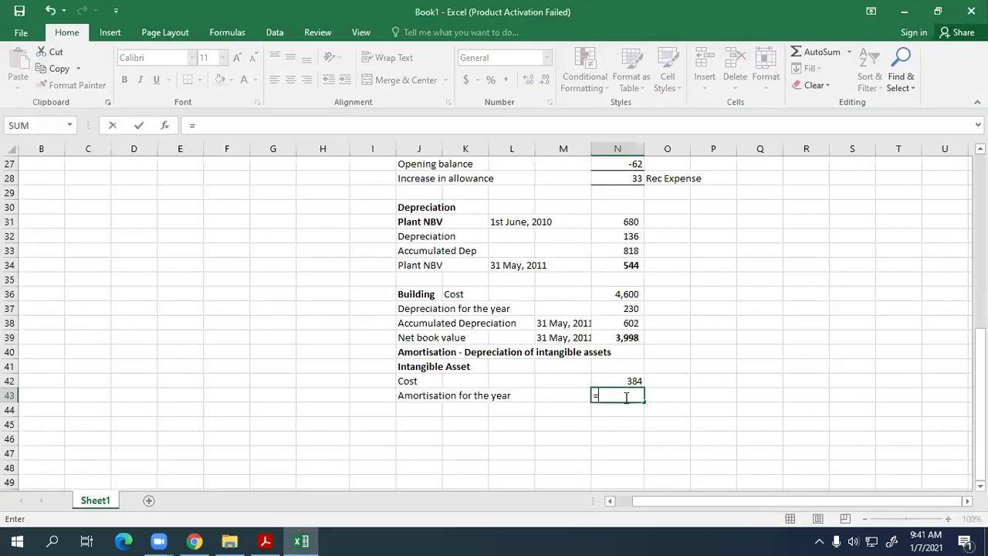
pyautogui.press('Up')
pyautogui.write('*.')
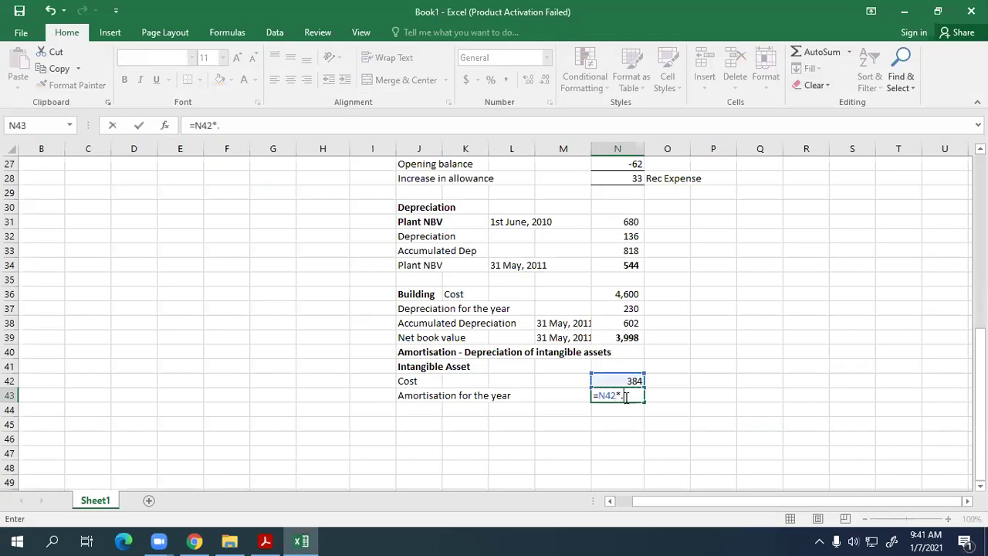
pyautogui.write('5/4')
pyautogui.press('Return')
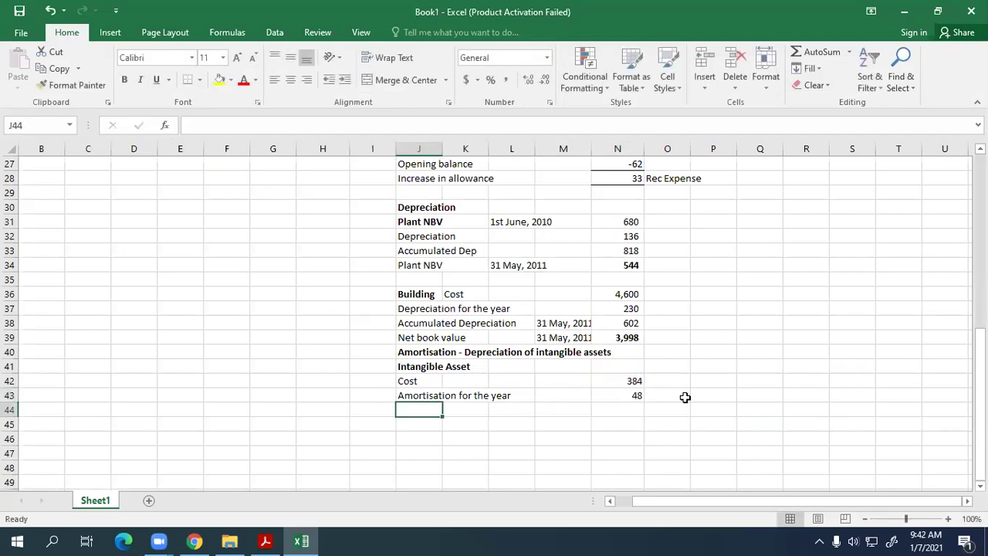
# Step: Label J44 "Net book value" and calculate the intangible asset's net book value in N44 with =N42-N43
pyautogui.write('Net book value')
pyautogui.press('Return')
pyautogui.press('Right')
pyautogui.press('Up')
pyautogui.press('Right')
pyautogui.press('Right')
pyautogui.press('Right')
pyautogui.write('=')
pyautogui.press('Up')
pyautogui.press('Up')
pyautogui.write('-')
pyautogui.press('Up')
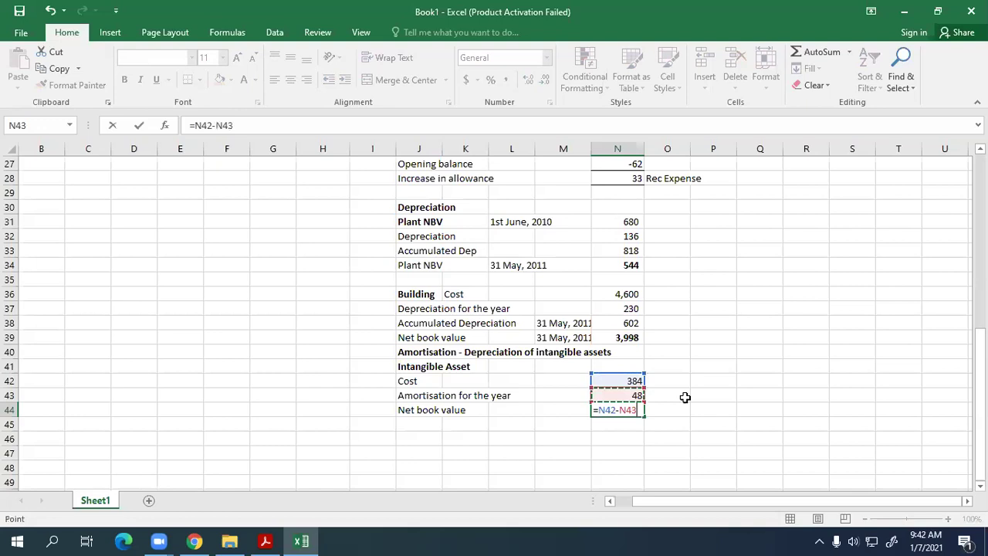
pyautogui.press('Return')
pyautogui.press('Left')
pyautogui.press('Left')
pyautogui.press('Left')
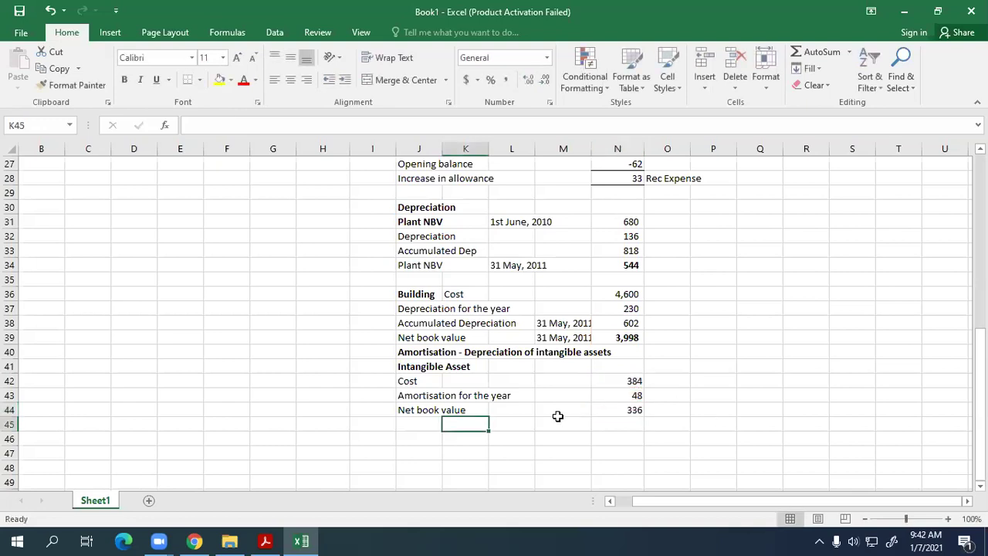
# Step: Make the intangible asset's net book value in N44 bold and add bottom borders to N44 and N43
pyautogui.click(618, 408)
pyautogui.hotkey('ctrl', 'b')
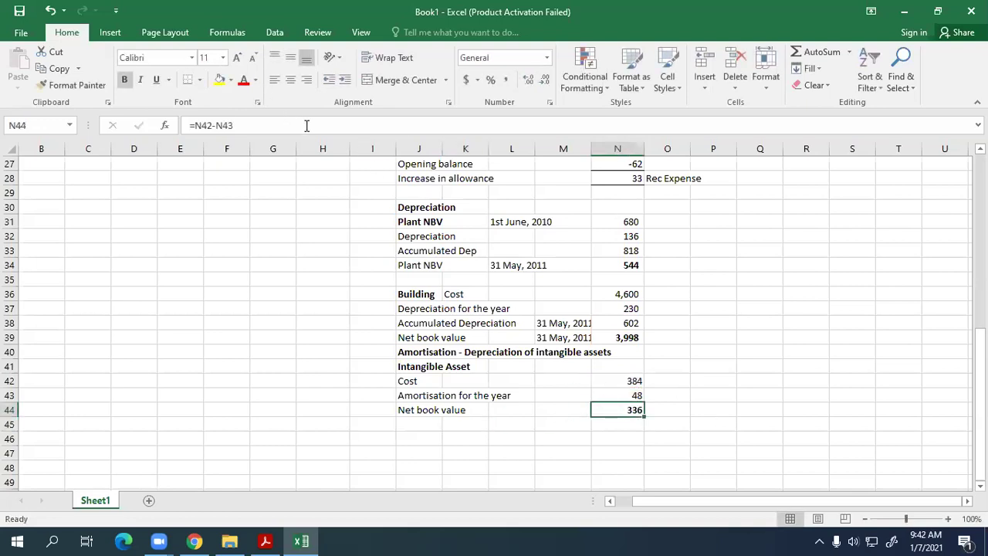
pyautogui.click(634, 395)
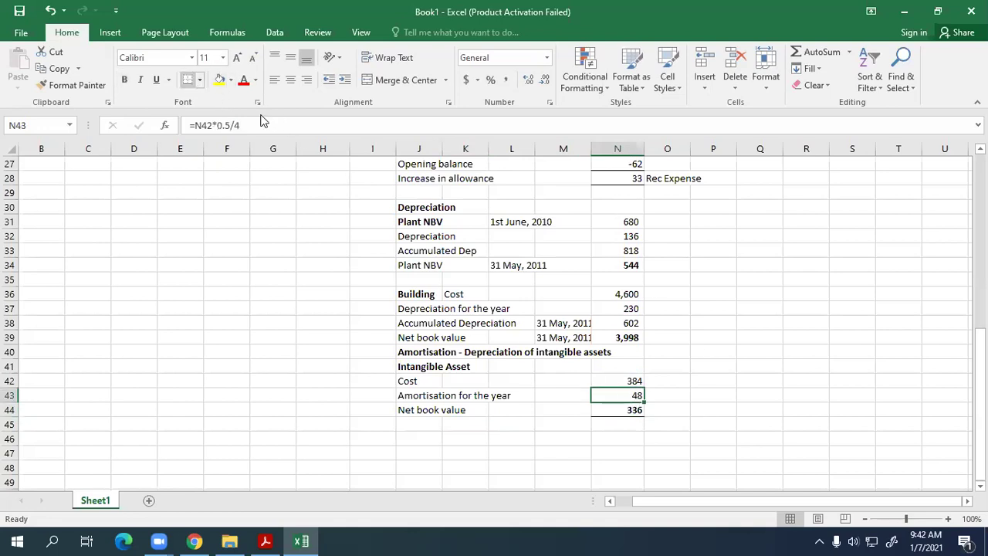
# Step: Add bottom borders to N39 and N38 in the building working and to N34 and N33 in the plant working
pyautogui.click(636, 337)
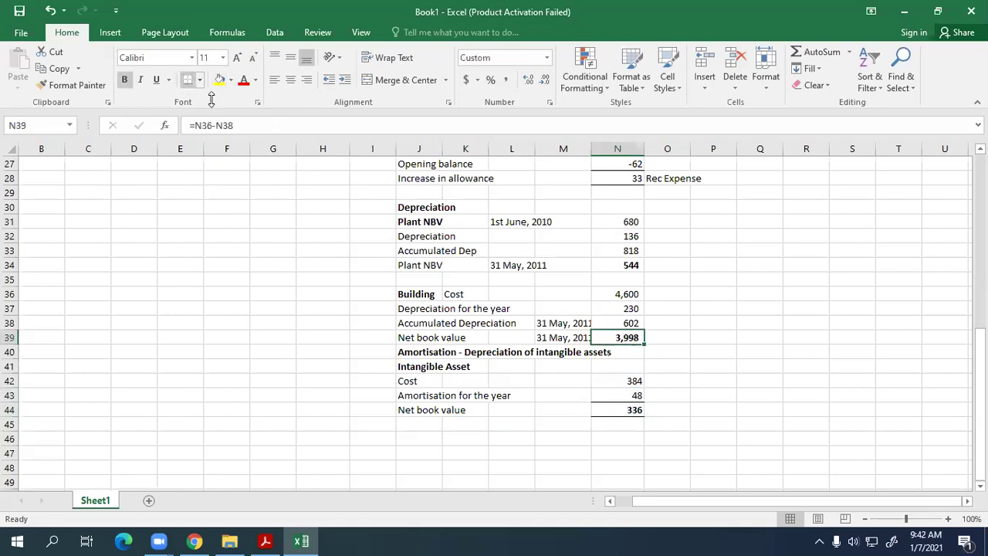
pyautogui.click(620, 323)
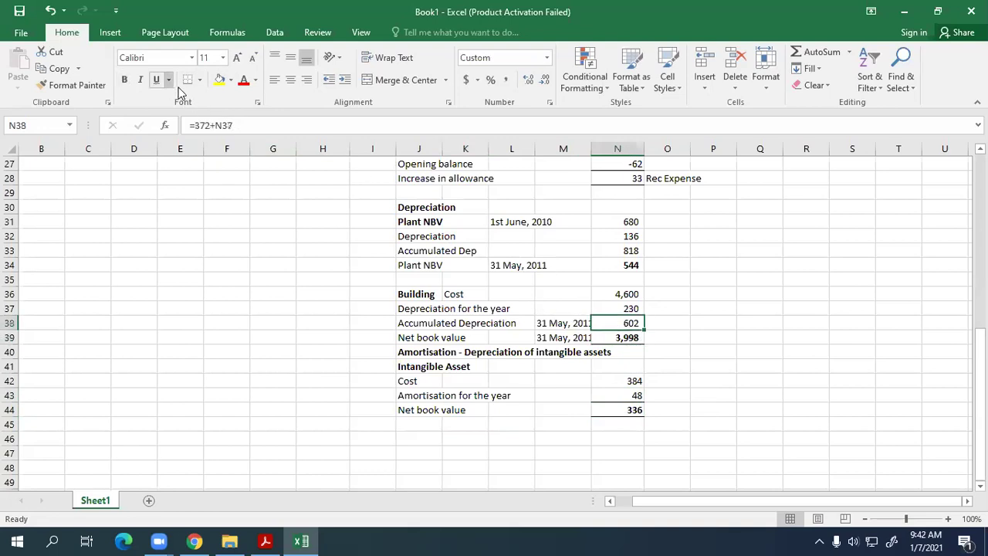
pyautogui.click(611, 264)
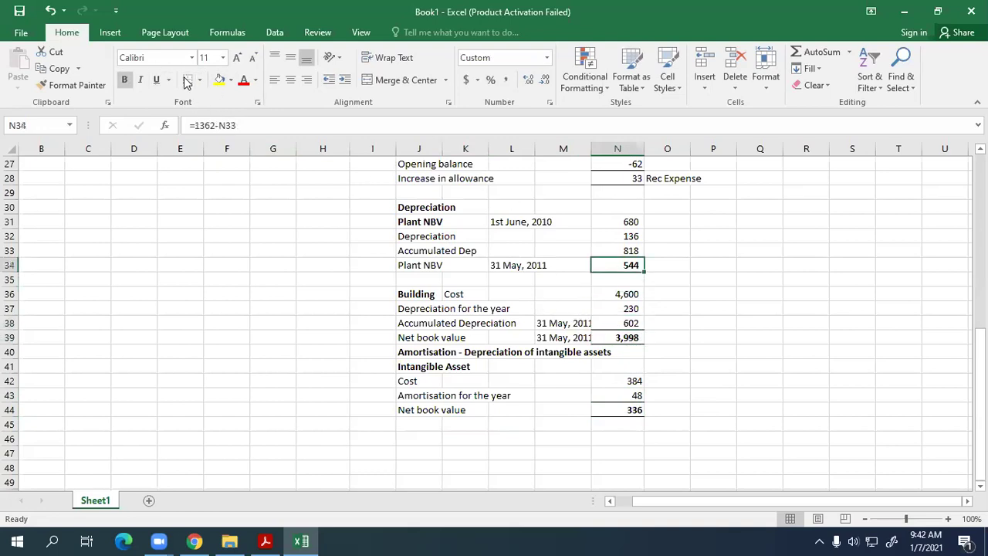
pyautogui.click(617, 250)
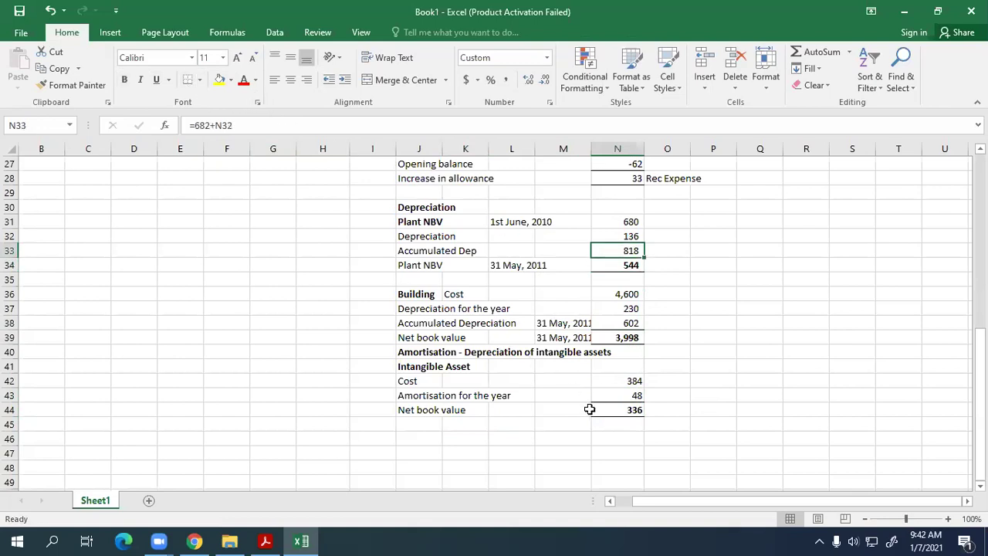
# Step: Consult the tax note (ix) in the PDF, then return to Excel and enter the bold heading "Accrued Tax Expense" in J46
pyautogui.hotkey('alt', 'Tab')
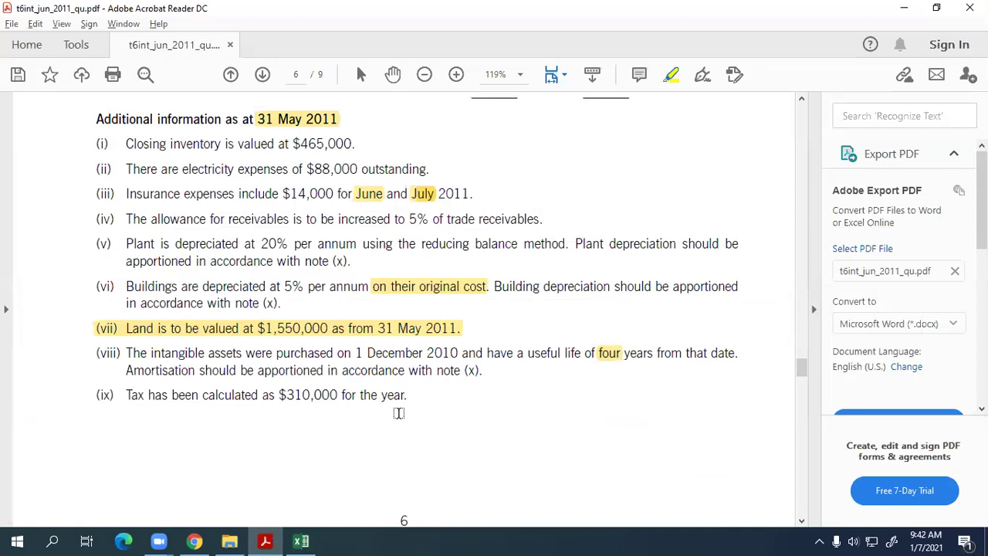
pyautogui.hotkey('alt', 'Tab')
pyautogui.hotkey('alt', 'Tab')
pyautogui.scroll(5, 393, 348)
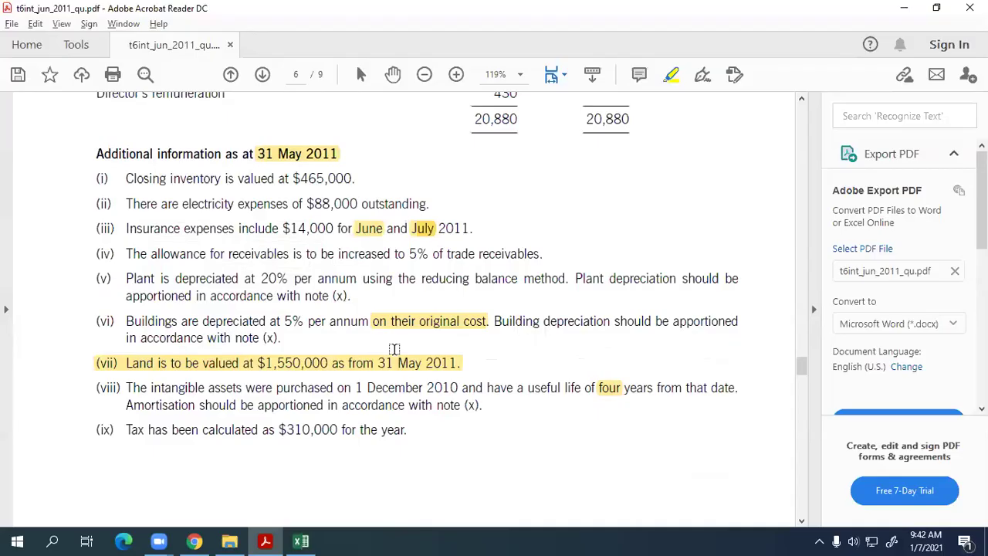
pyautogui.scroll(3, 393, 348)
pyautogui.scroll(-6, 389, 359)
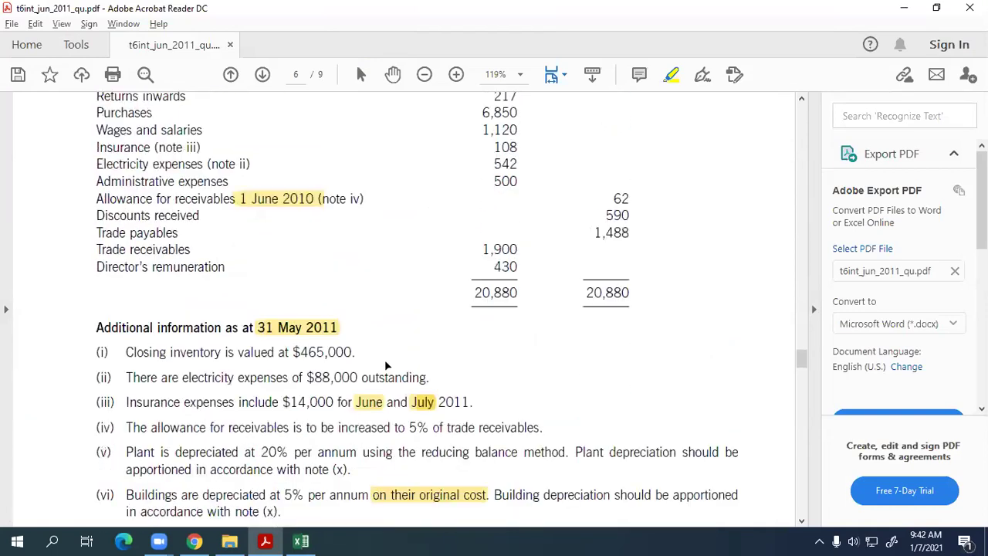
pyautogui.hotkey('alt', 'Tab')
pyautogui.click(441, 427)
pyautogui.click(442, 434)
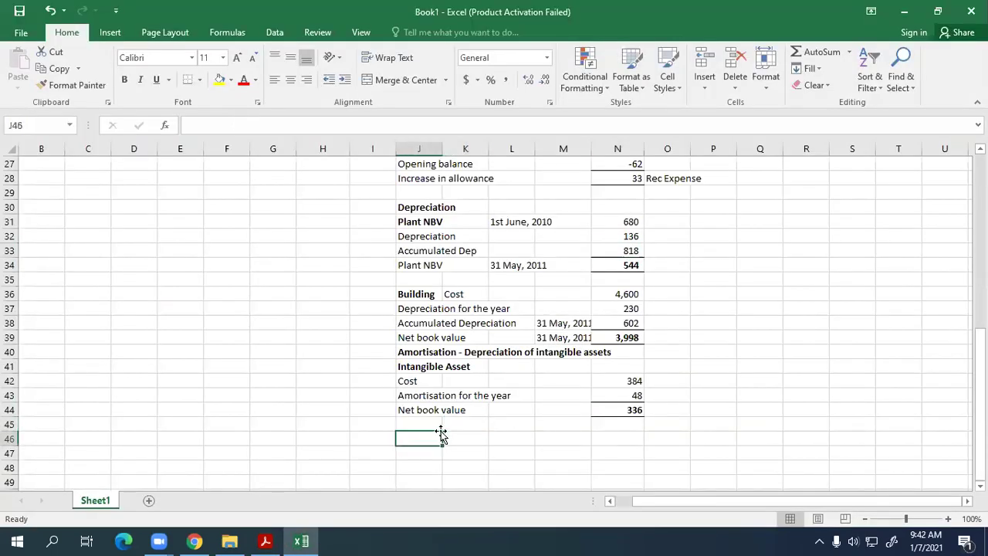
pyautogui.write('Accru')
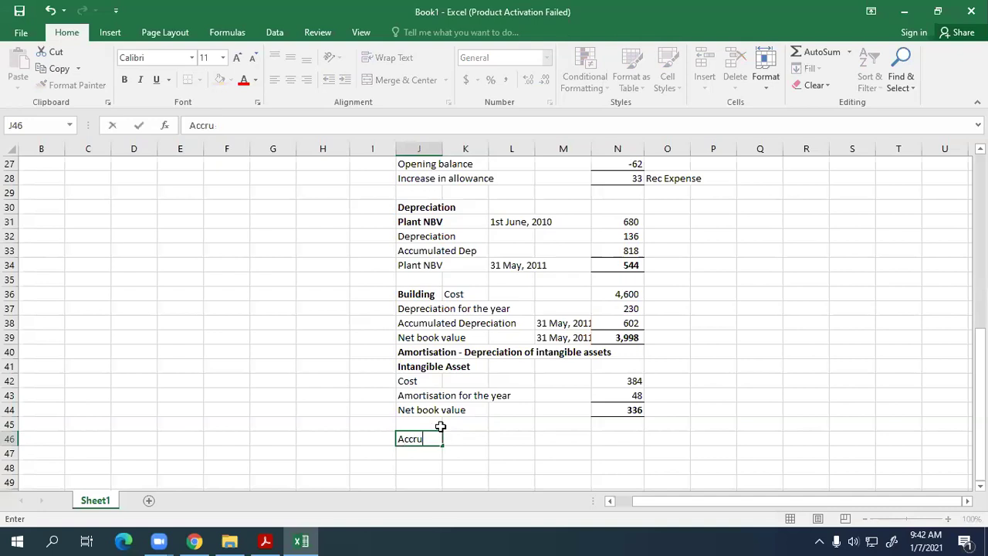
pyautogui.write('ed Tax Expemns')
pyautogui.press('BackSpace')
pyautogui.press('BackSpace')
pyautogui.press('BackSpace')
pyautogui.write('mns')
pyautogui.press('BackSpace')
pyautogui.press('BackSpace')
pyautogui.press('BackSpace')
pyautogui.press('BackSpace')
pyautogui.write('enms')
pyautogui.press('BackSpace')
pyautogui.write('se')
pyautogui.press('Return')
pyautogui.press('Up')
pyautogui.hotkey('ctrl', 'b')
pyautogui.press('Down')
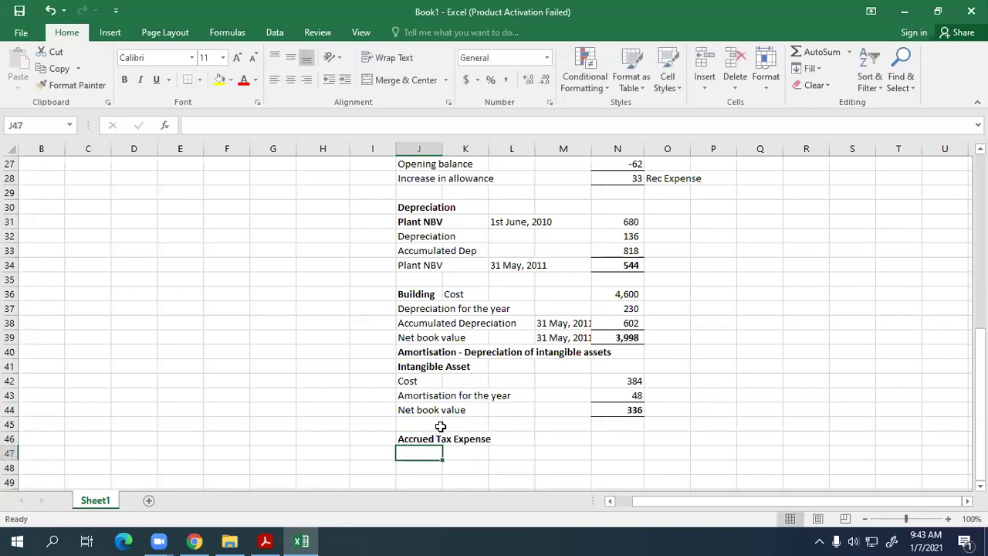
# Step: Enter "Dr. Tax Expense" in J47 with 310 in M47, taking the amount from note (ix) in the PDF
pyautogui.write('Dr. Tax Expen')
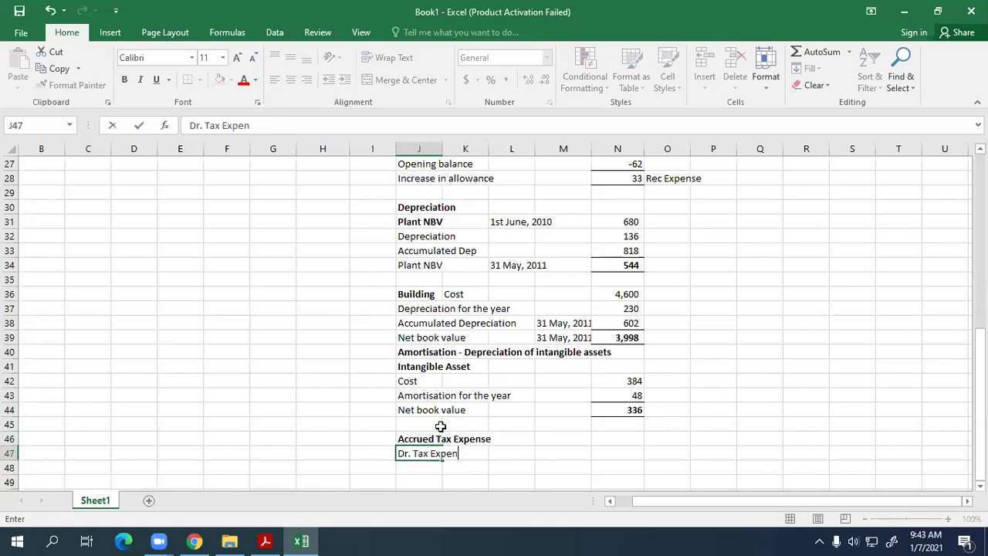
pyautogui.write('se')
pyautogui.press('Tab')
pyautogui.press('Tab')
pyautogui.press('Tab')
pyautogui.hotkey('alt', 'Tab')
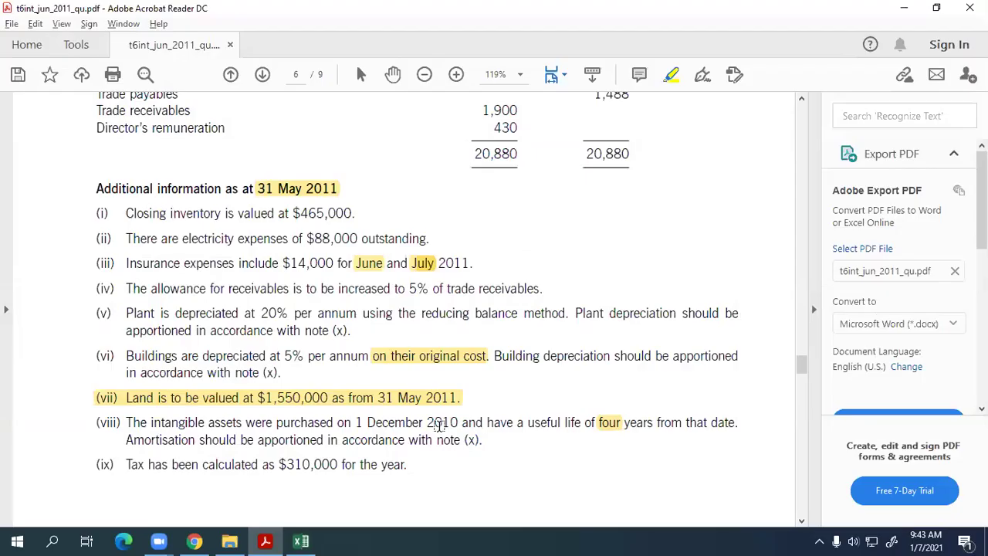
pyautogui.hotkey('alt', 'Tab')
pyautogui.write('310')
pyautogui.press('Return')
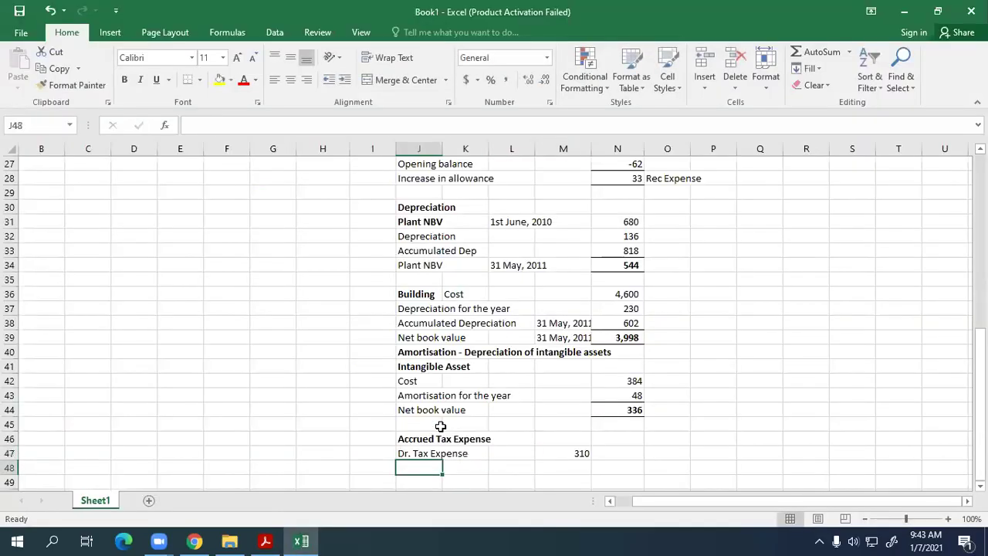
# Step: Enter the credit line "Cr. Tax Payable" in K48 with 310 in N48
pyautogui.press('Tab')
pyautogui.write('Cr. Tax Payable')
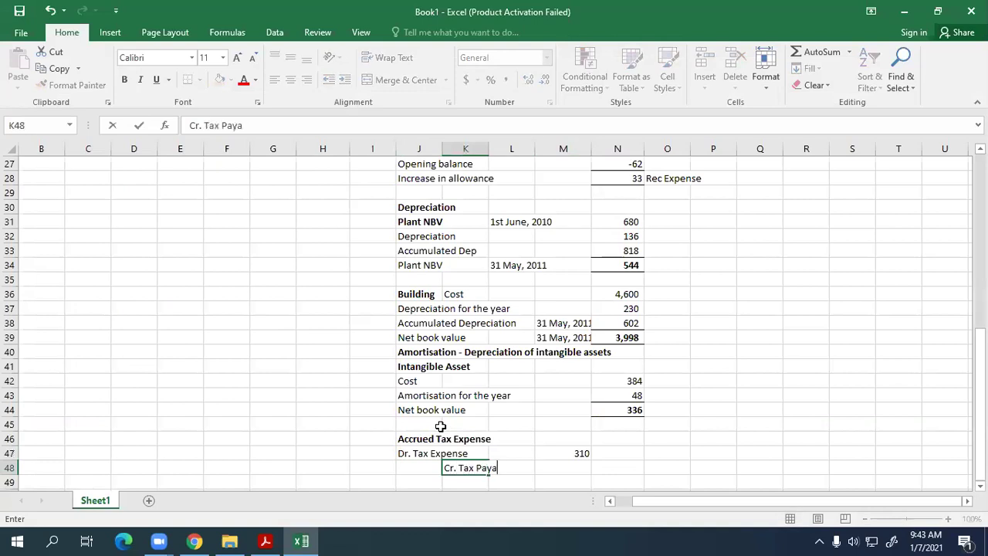
pyautogui.press('Tab')
pyautogui.press('Tab')
pyautogui.press('Tab')
pyautogui.write('310')
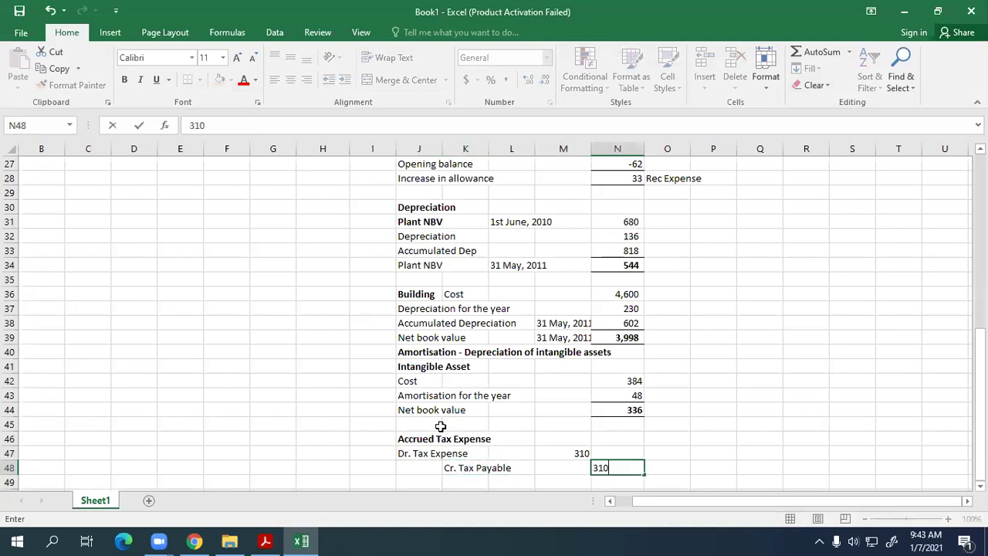
pyautogui.press('Return')
# Step: Switch to the PDF and review the expense apportionment table in note (x)
pyautogui.hotkey('alt', 'Tab')
pyautogui.scroll(-1, 360, 404)
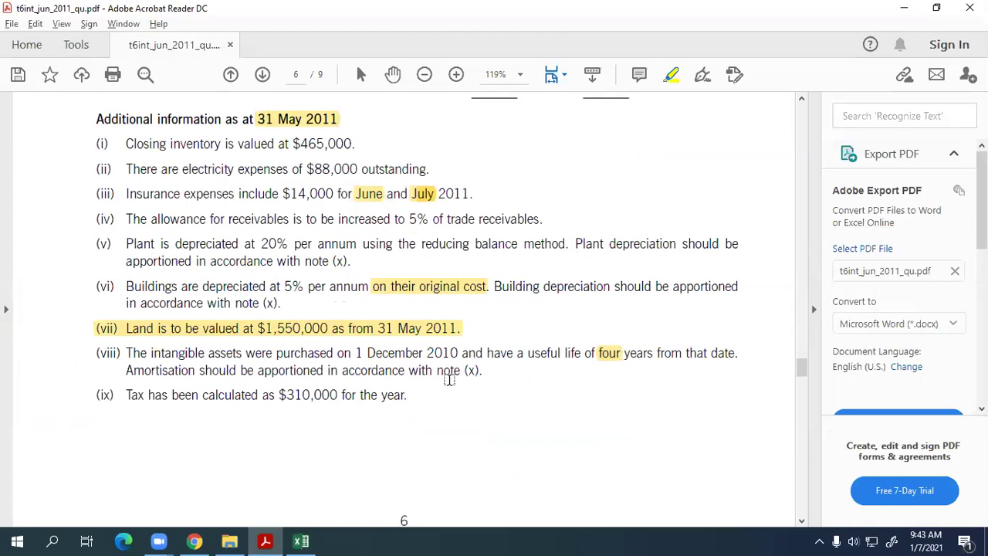
pyautogui.scroll(-5, 450, 378)
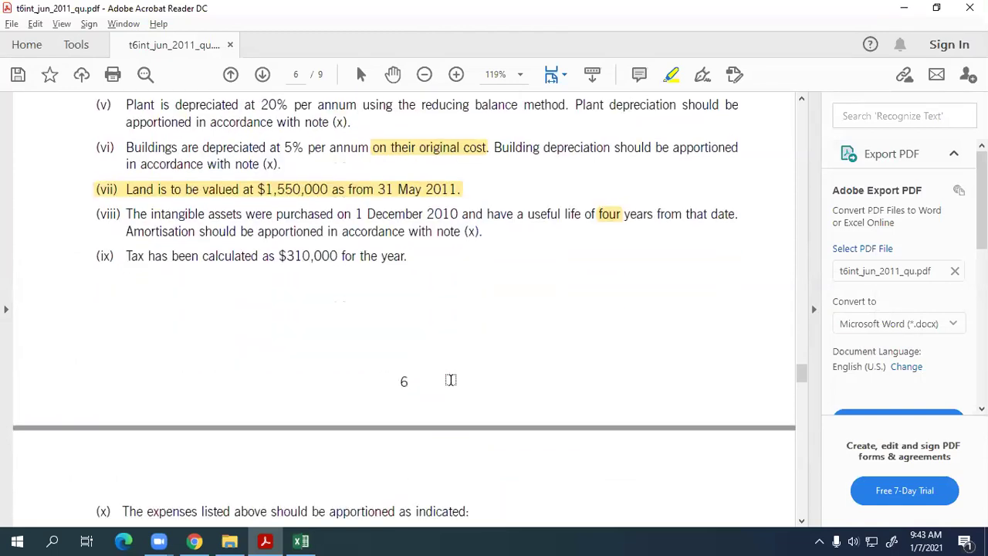
pyautogui.scroll(-6, 449, 385)
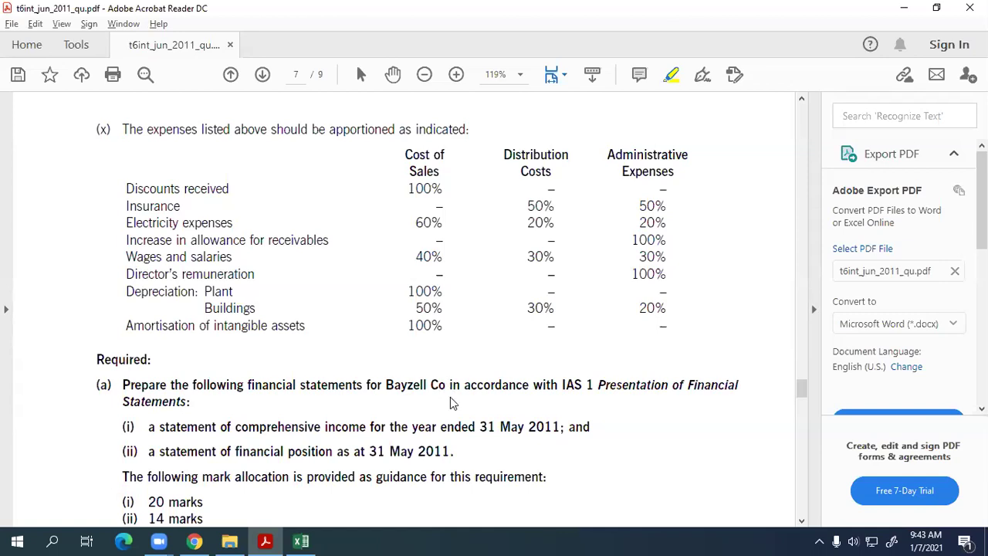
# Step: Return to the Excel workbook and add a "Total" heading in P6 of the expense allocation table
pyautogui.click(301, 540)
pyautogui.scroll(9, 514, 381)
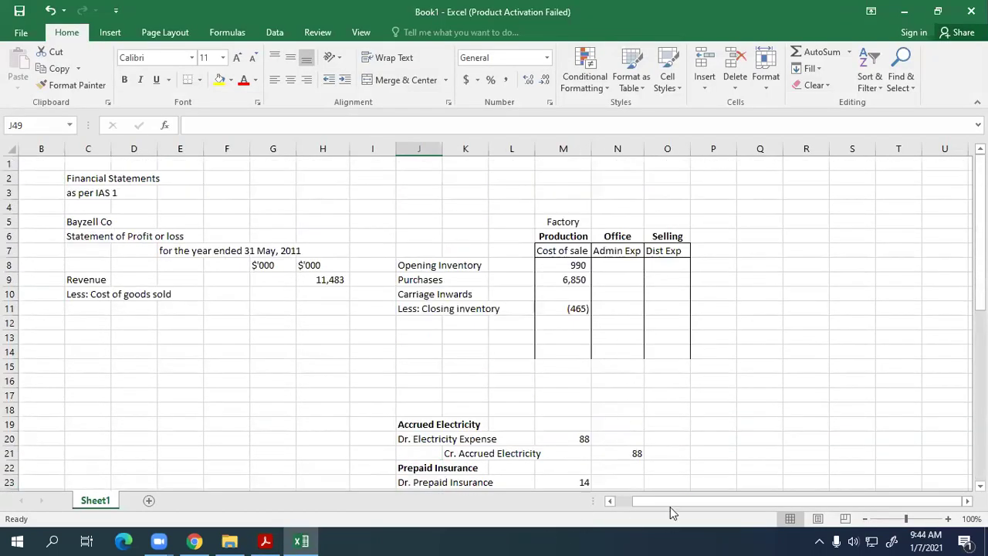
pyautogui.click(707, 236)
pyautogui.write('Total')
pyautogui.press('Return')
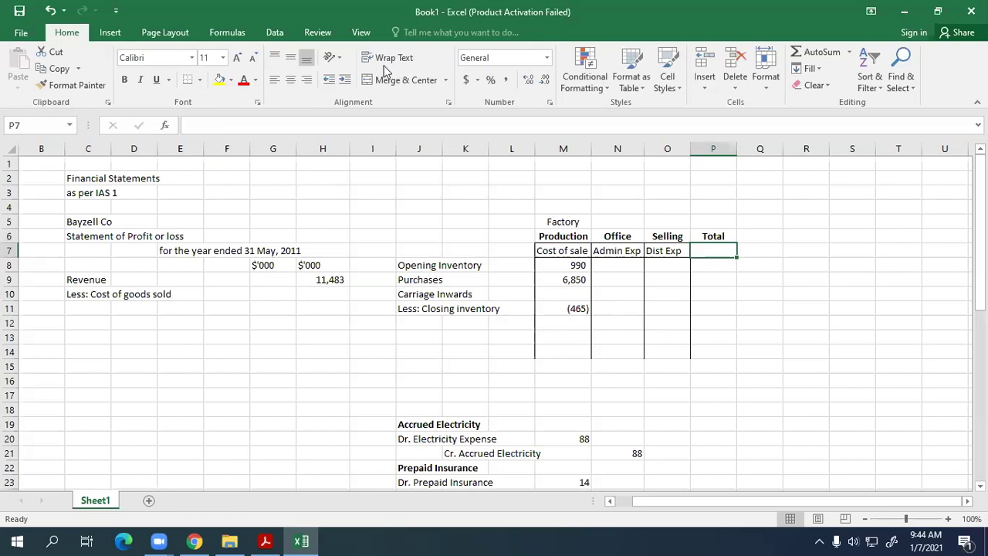
# Step: Border the Total column of the allocation table, with a right border down P7:P14
pyautogui.click(695, 235)
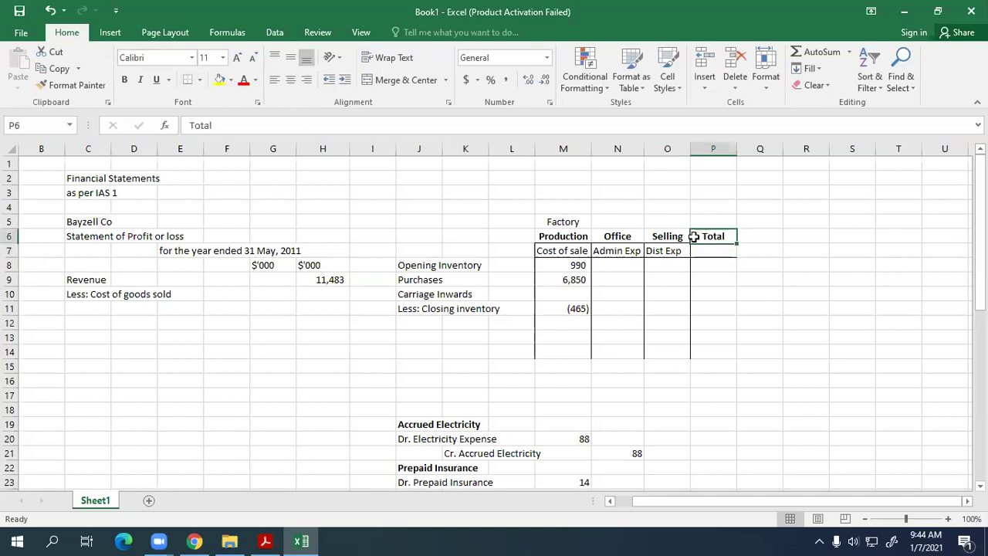
pyautogui.moveTo(713, 257); pyautogui.dragTo(714, 349)
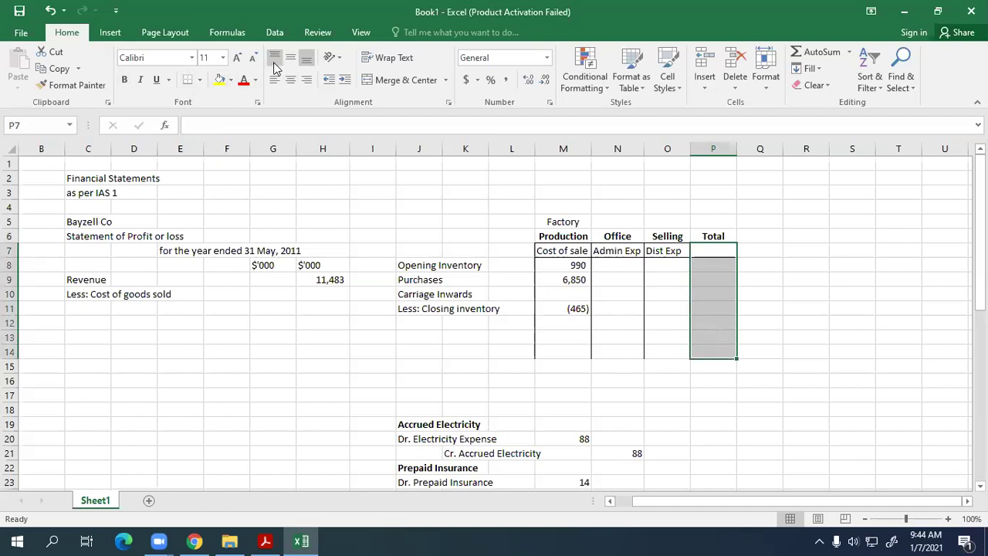
pyautogui.click(199, 80)
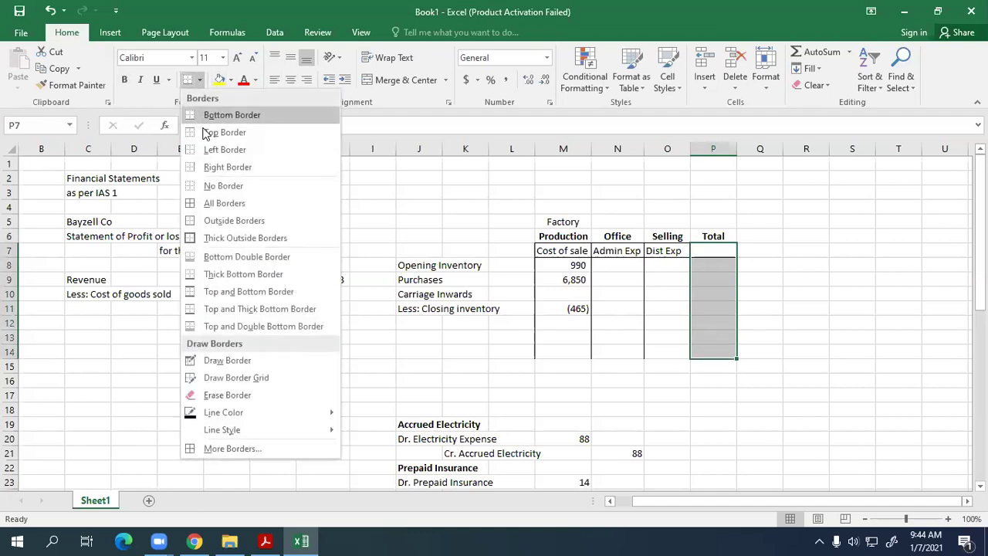
pyautogui.click(212, 167)
pyautogui.click(509, 333)
pyautogui.click(553, 267)
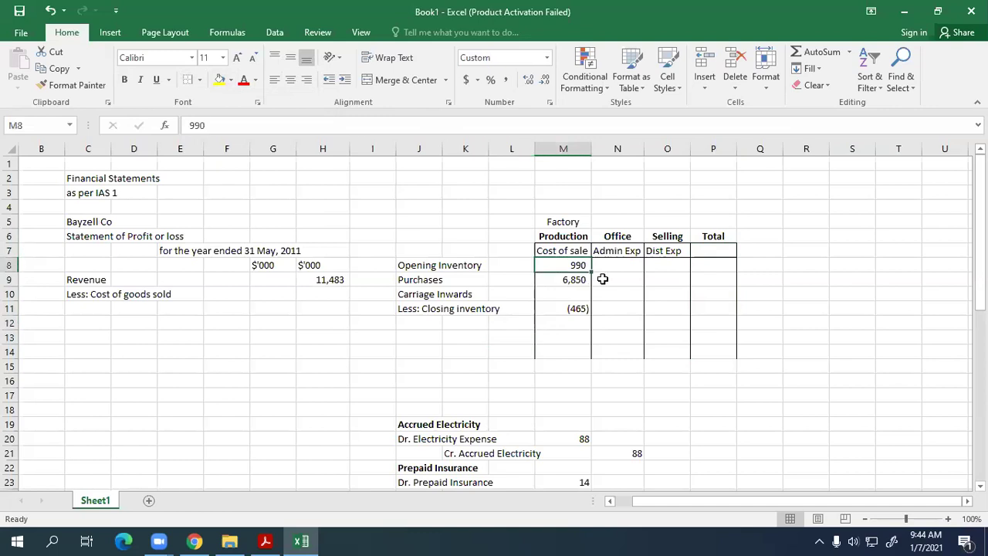
# Step: Label J12 "Discount received" below the closing inventory line
pyautogui.click(474, 338)
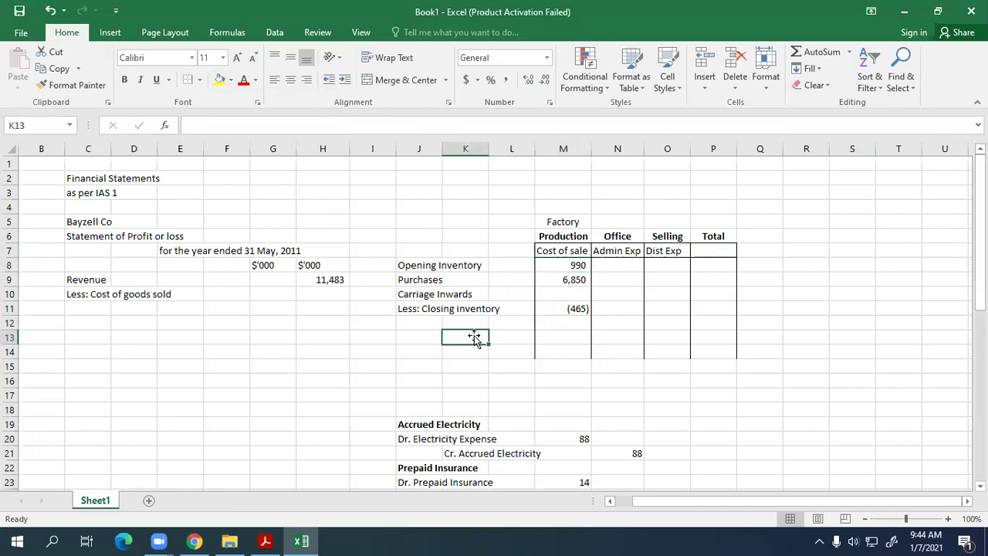
pyautogui.click(420, 324)
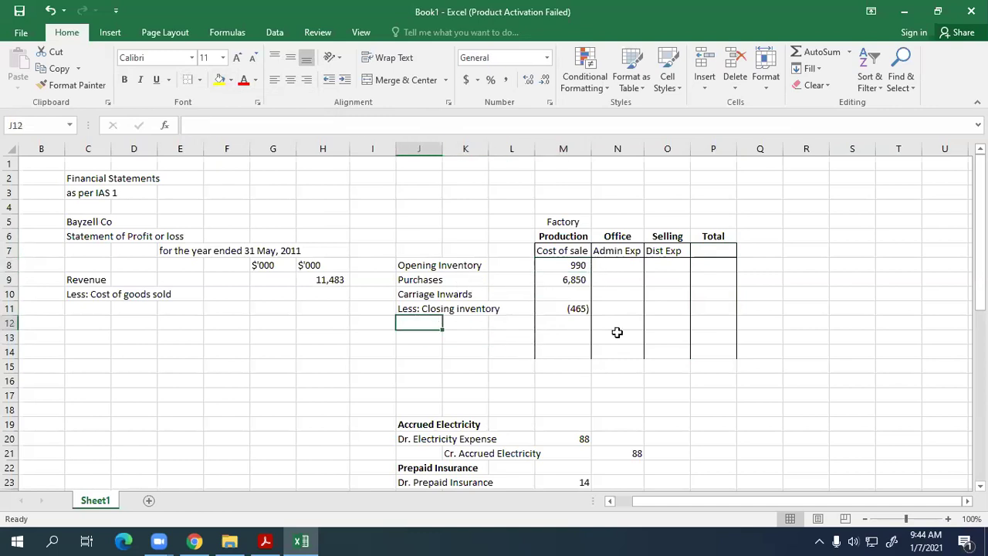
pyautogui.write('Discount')
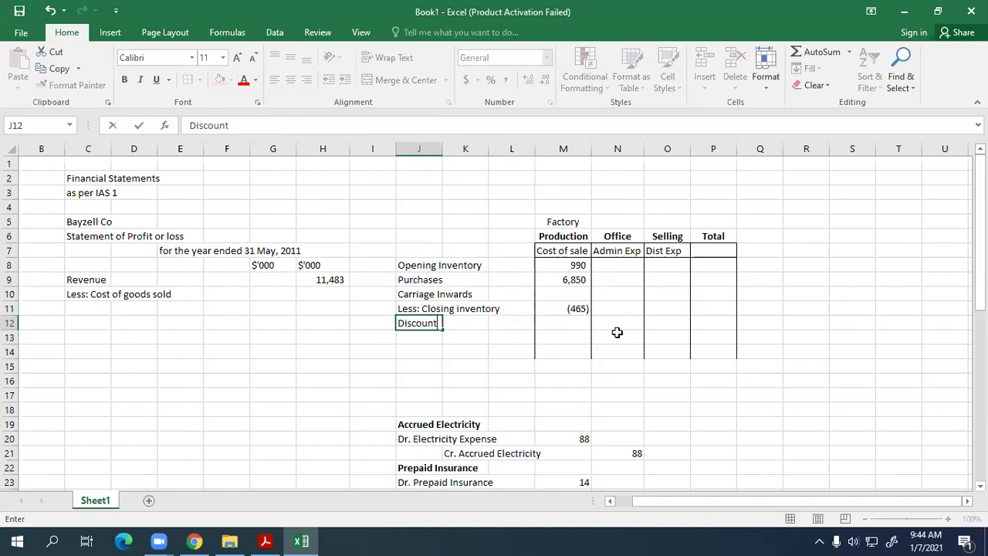
pyautogui.write(' received')
pyautogui.press('Tab')
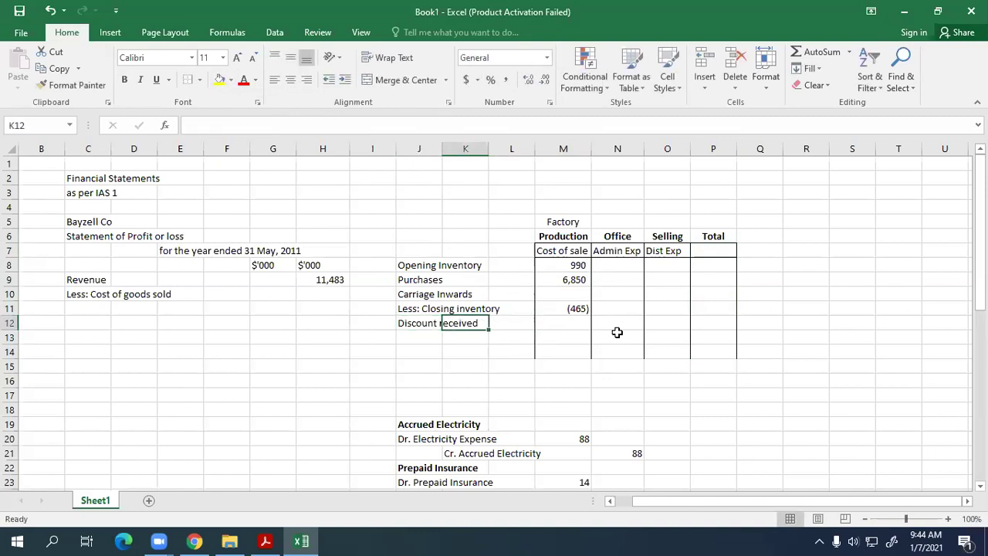
# Step: Switch to the PDF and look up discounts received in the trial balance on page 6
pyautogui.hotkey('alt', 'Tab')
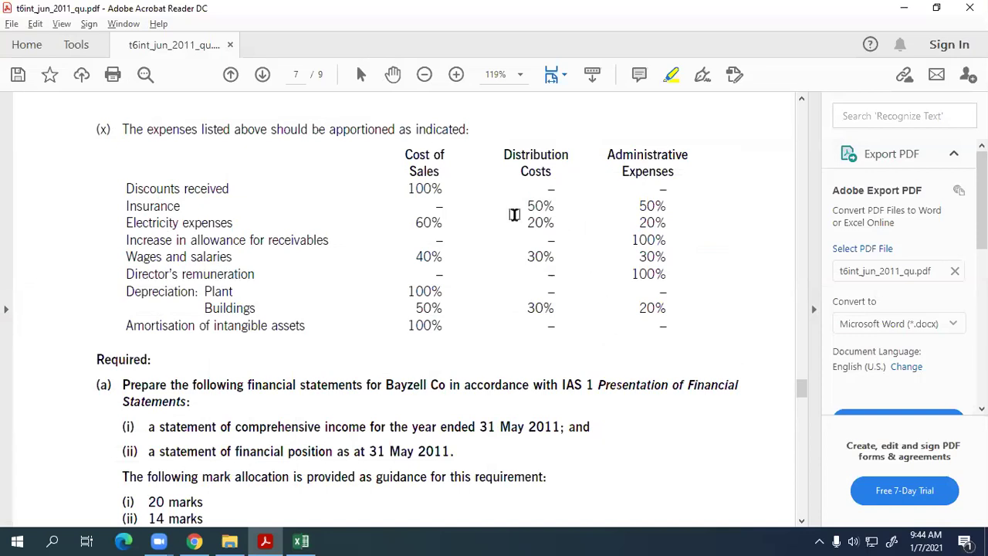
pyautogui.scroll(10, 513, 216)
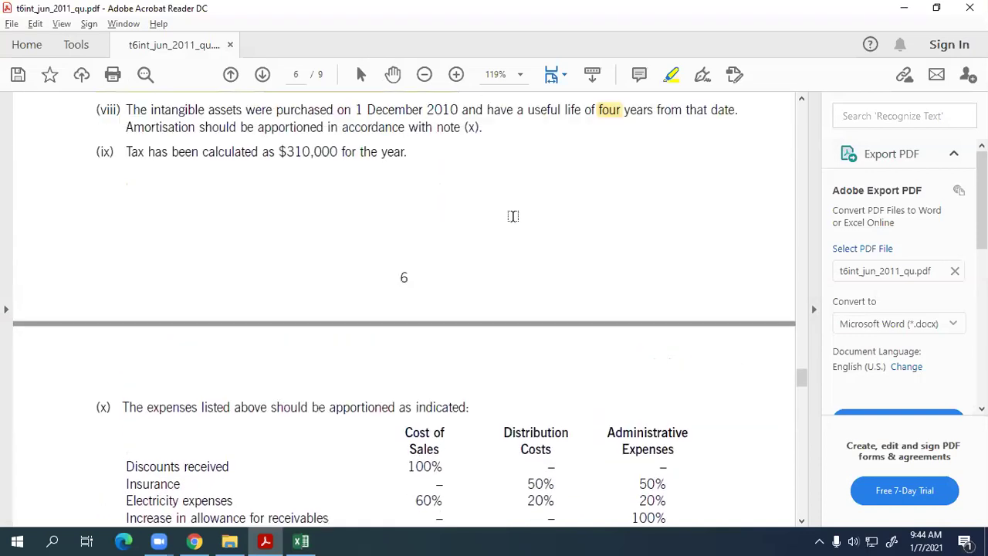
pyautogui.scroll(8, 511, 214)
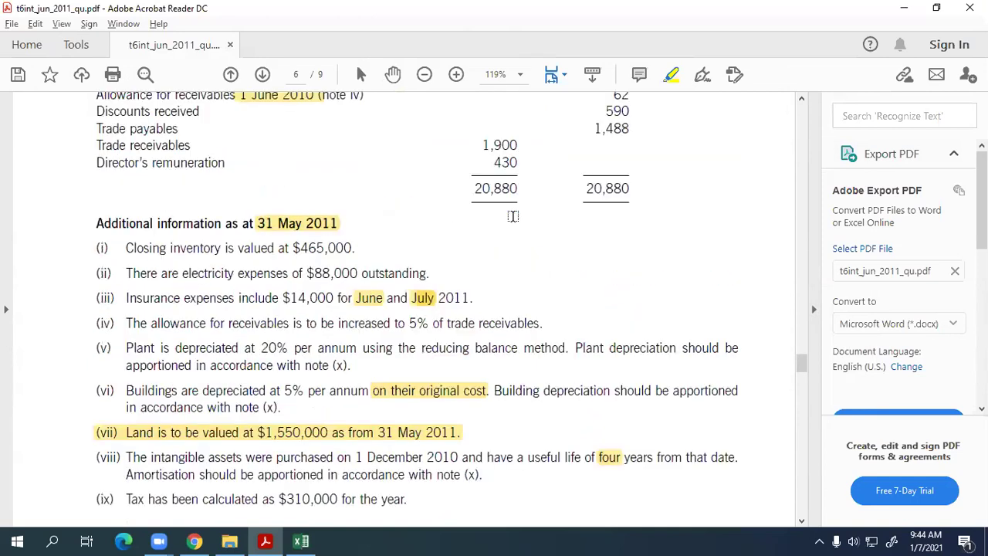
pyautogui.scroll(1, 382, 248)
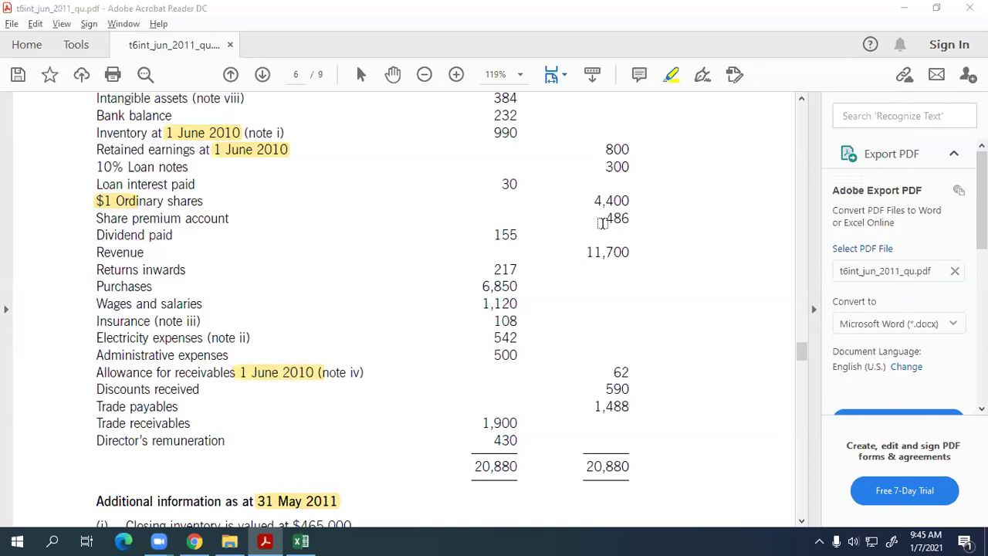
# Step: Return to Excel, make the headings in M7:P7 bold and move the "Total" heading from P6 to P7
pyautogui.hotkey('alt', 'Tab')
pyautogui.moveTo(546, 250); pyautogui.dragTo(711, 250)
pyautogui.hotkey('ctrl', 'b')
pyautogui.click(713, 235)
pyautogui.click(701, 278)
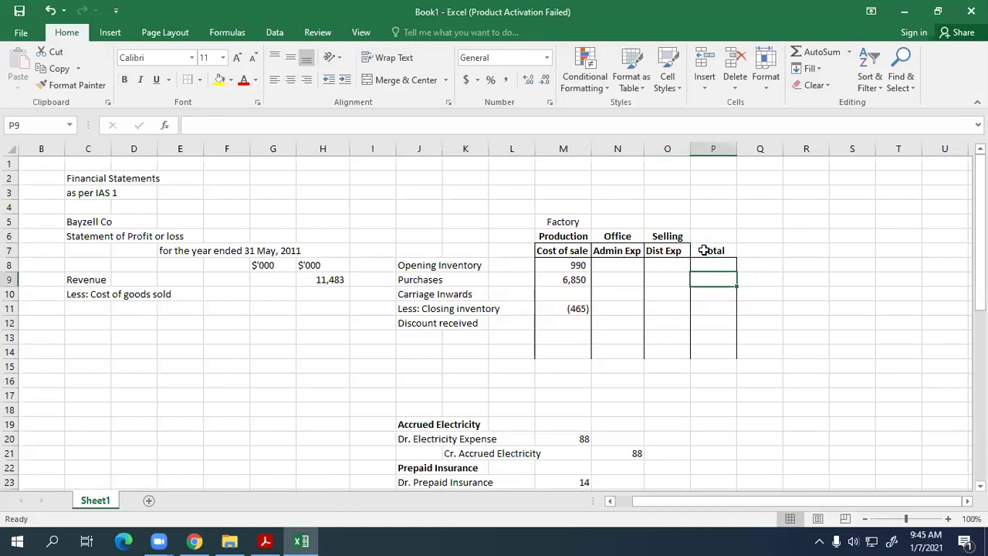
# Step: Enter the discount received as -590 in M12 under cost of sale, checking the figure in the PDF trial balance
pyautogui.click(543, 320)
pyautogui.write('-')
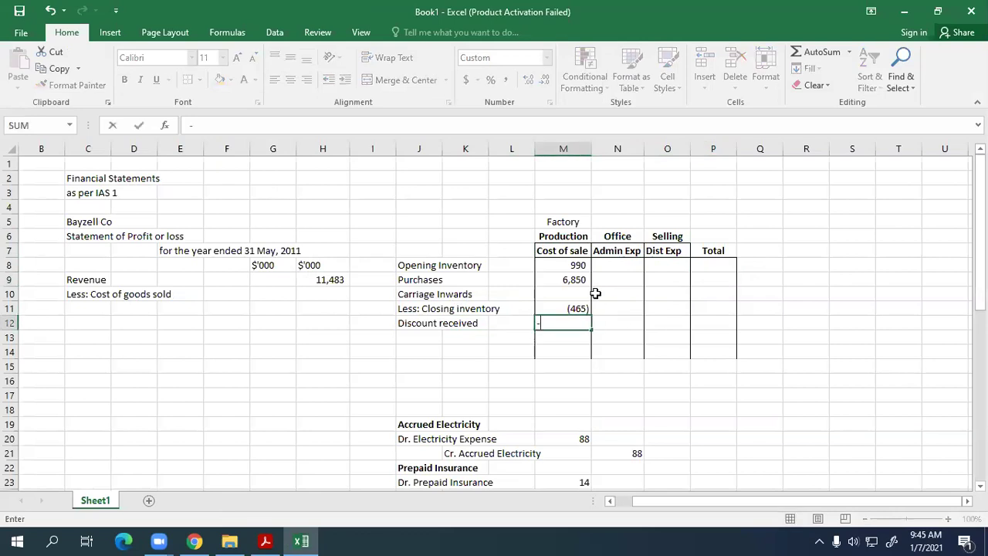
pyautogui.hotkey('alt', 'Tab')
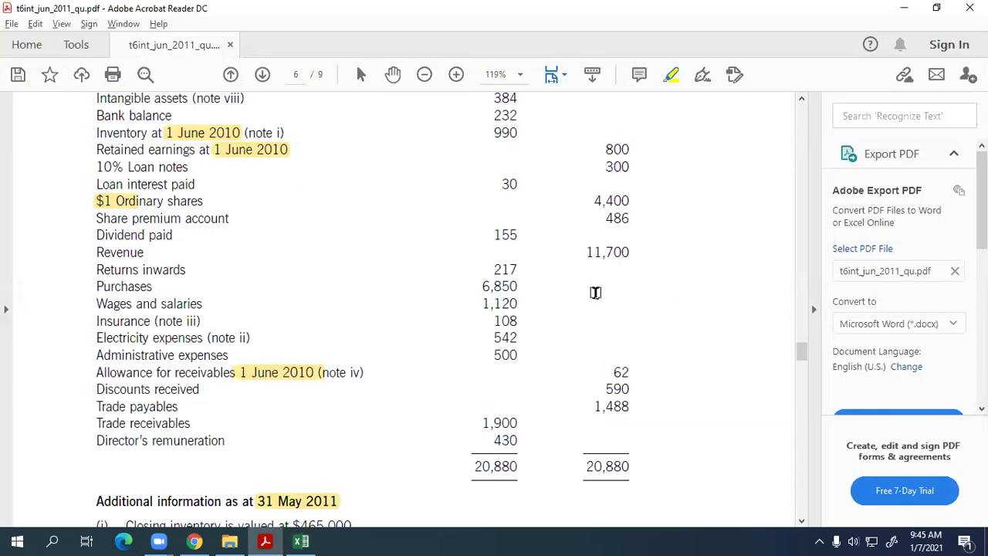
pyautogui.hotkey('alt', 'Tab')
pyautogui.write('59')
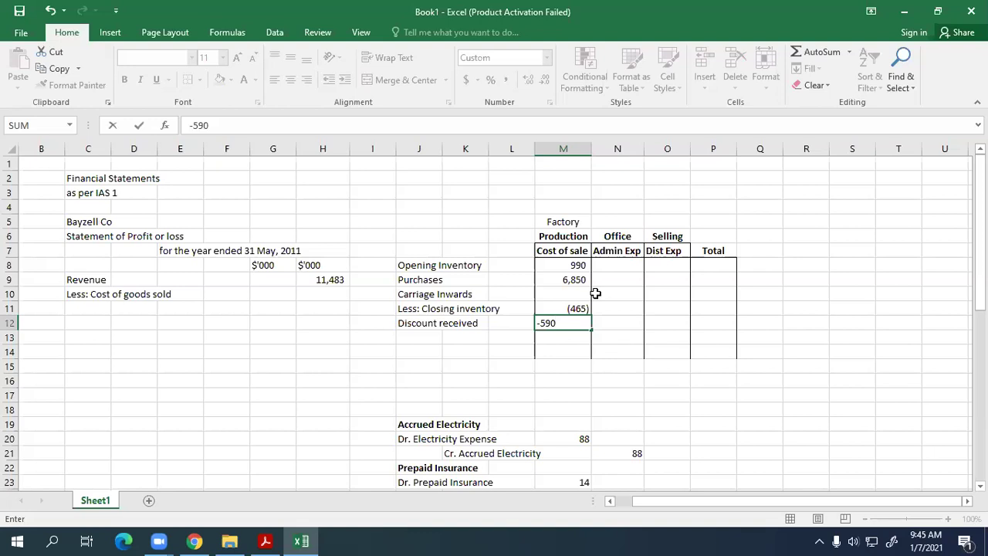
pyautogui.press('Return')
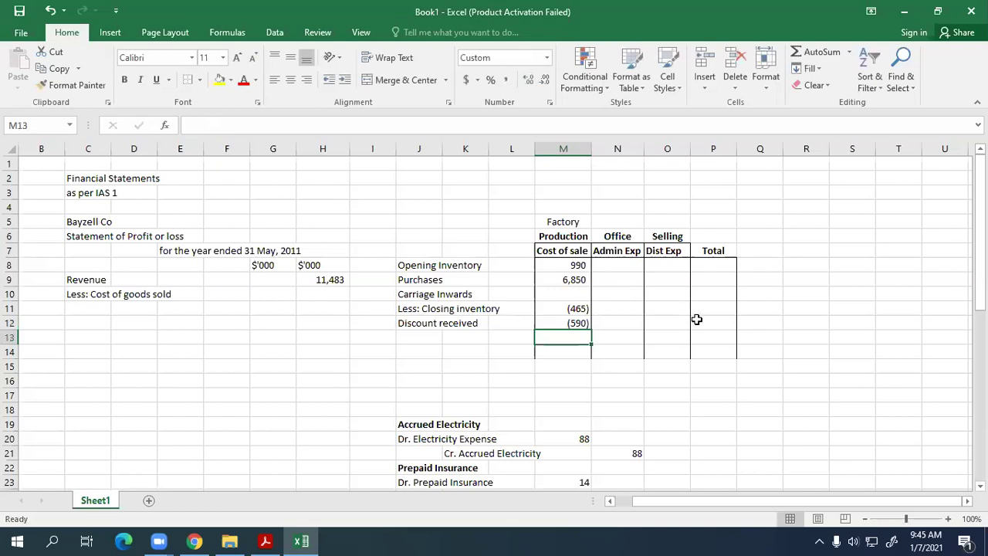
# Step: Total the opening inventory row in P8 with =SUM(M8:O8) and fill the formula down to P14
pyautogui.click(716, 262)
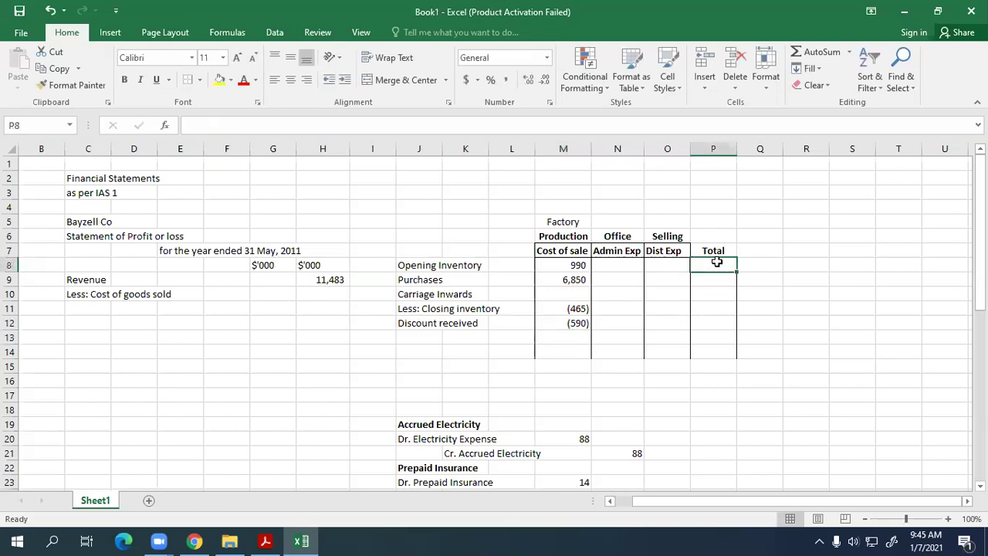
pyautogui.write('=SUM(')
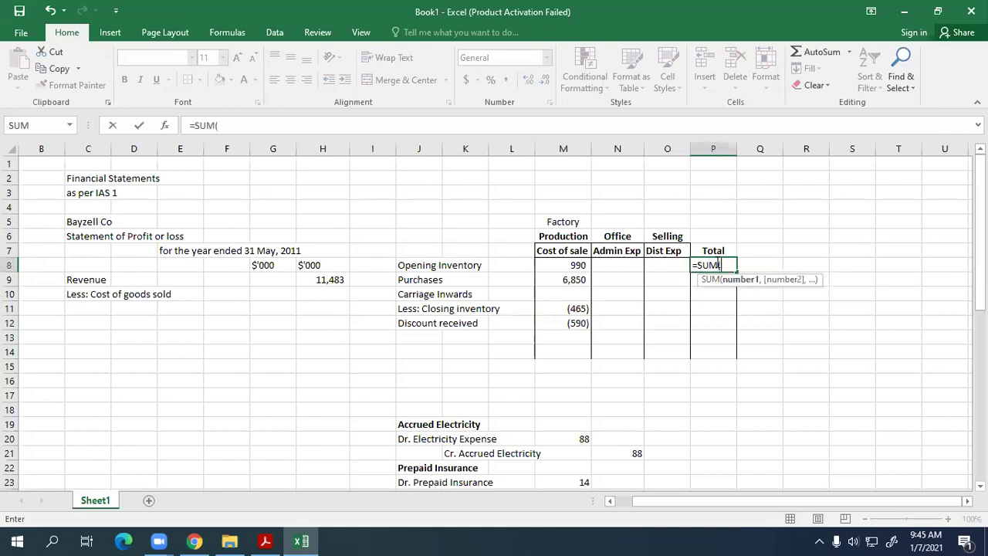
pyautogui.moveTo(571, 265); pyautogui.dragTo(664, 253)
pyautogui.write(')')
pyautogui.press('Return')
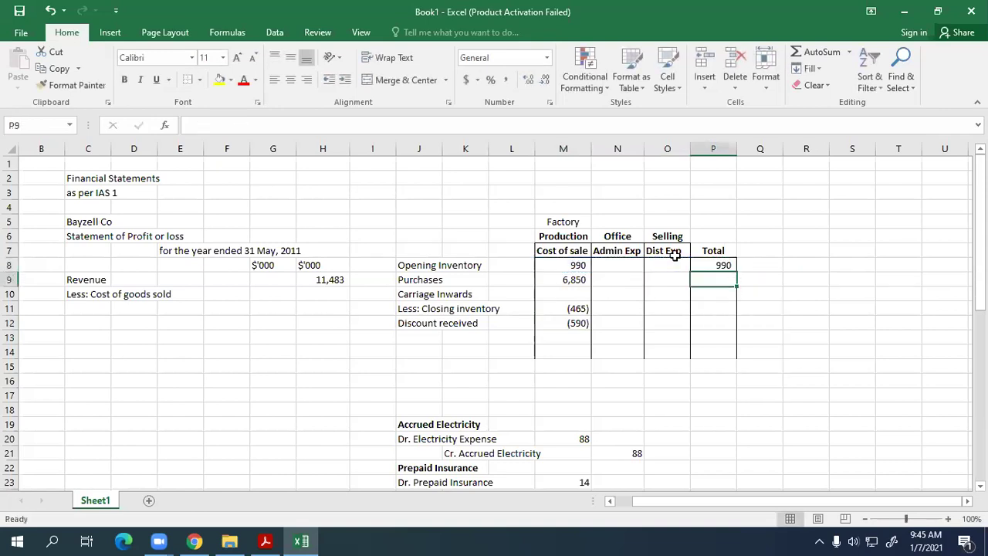
pyautogui.click(720, 265)
pyautogui.moveTo(736, 270); pyautogui.dragTo(739, 358)
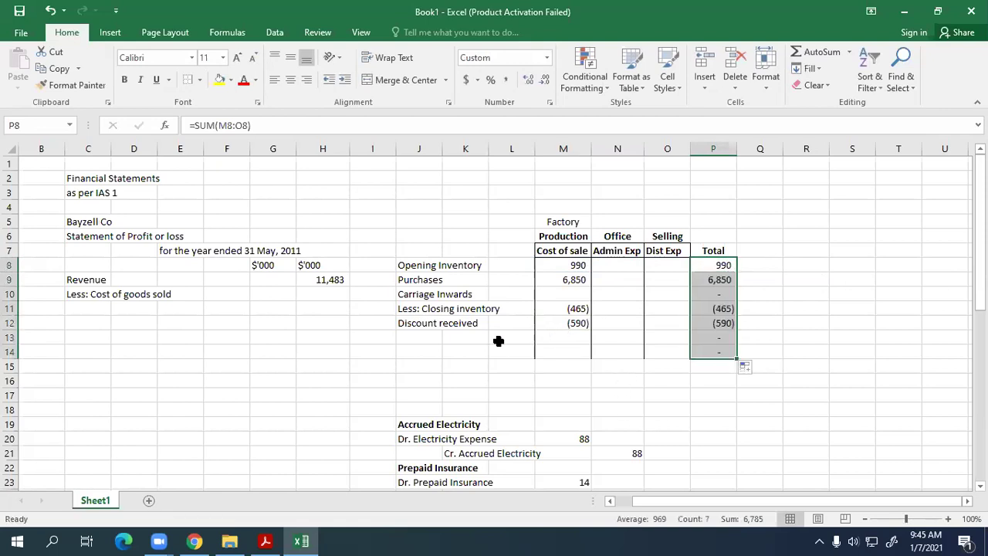
# Step: Switch to the PDF and look up the insurance apportionment in note (x), its trial balance amount and note (iii)
pyautogui.click(460, 342)
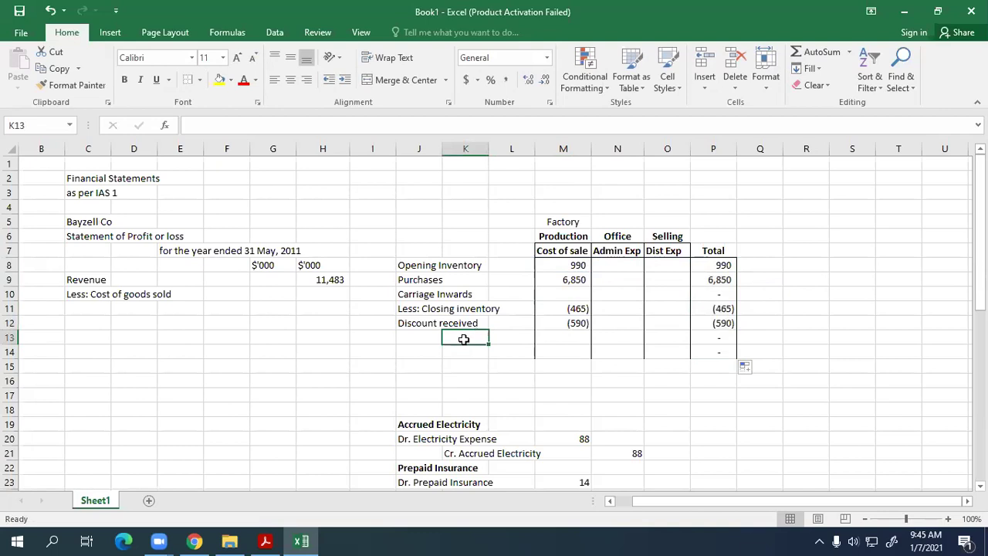
pyautogui.hotkey('alt', 'Tab')
pyautogui.scroll(-10, 401, 332)
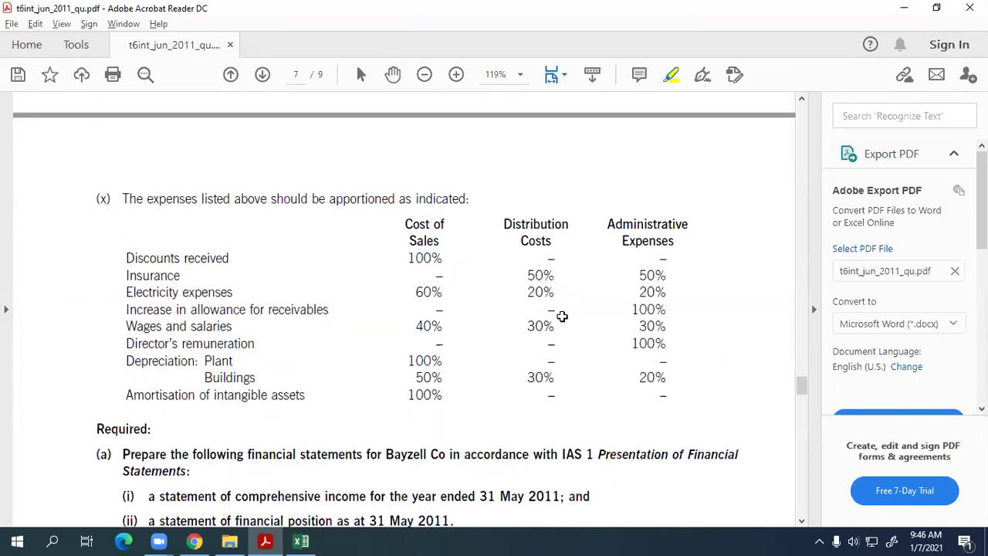
pyautogui.scroll(5, 561, 315)
pyautogui.scroll(10, 557, 319)
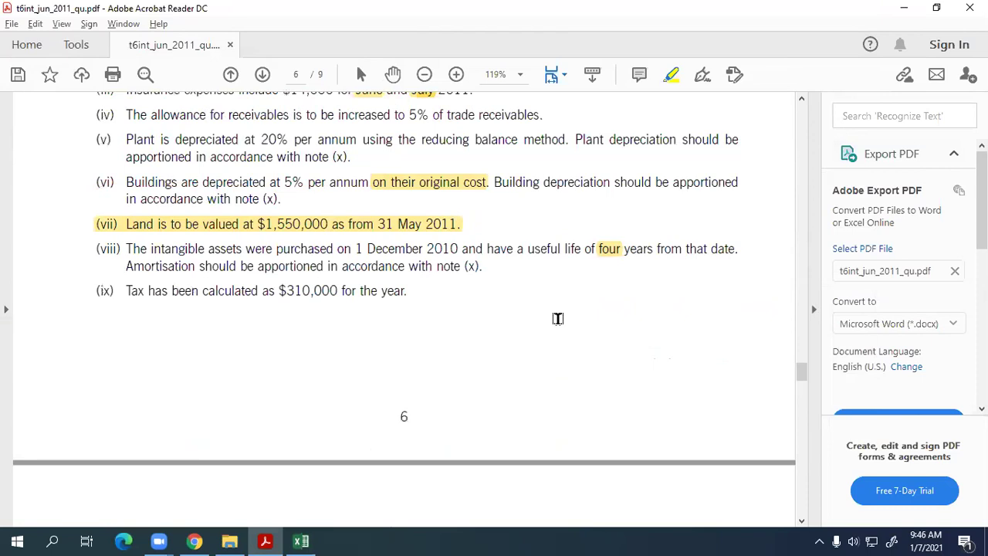
pyautogui.scroll(3, 557, 319)
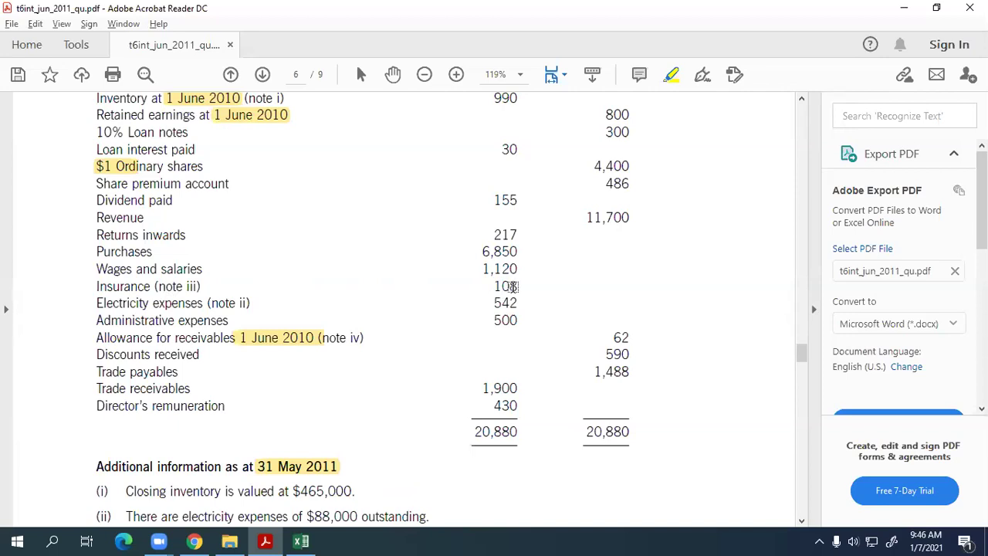
pyautogui.scroll(-4, 511, 286)
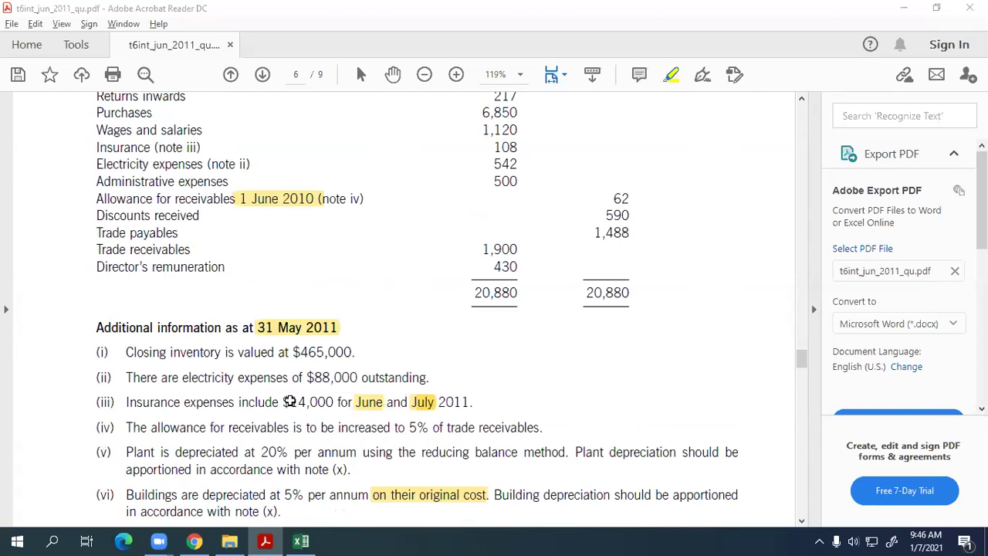
# Step: Return to Excel and label J13 "Insurance Expense" below the discount received line
pyautogui.hotkey('alt', 'Tab')
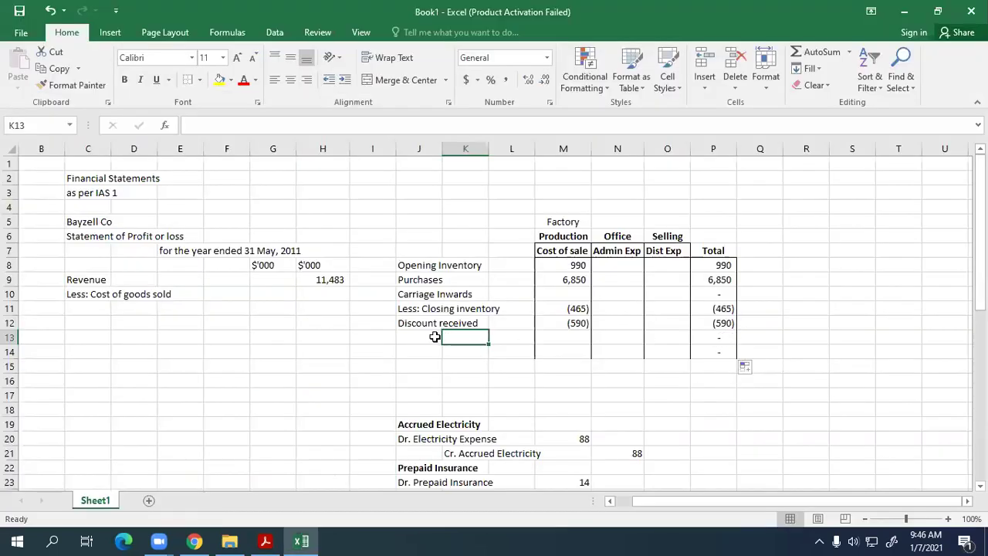
pyautogui.click(437, 335)
pyautogui.write('Insur')
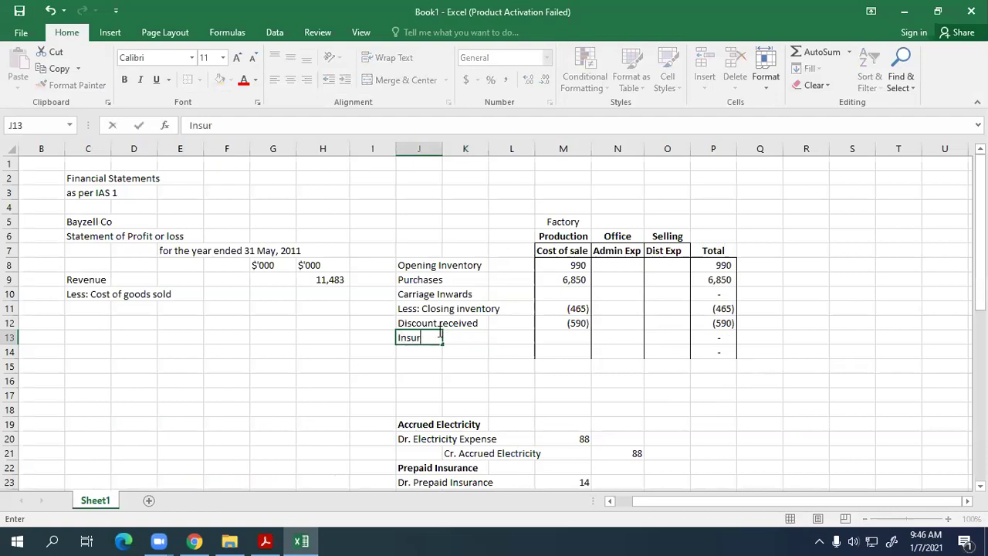
pyautogui.write('ance Expenses')
pyautogui.press('BackSpace')
pyautogui.press('BackSpace')
pyautogui.press('BackSpace')
pyautogui.write('se')
# Step: Enter =108-14 as the insurance total in P13, checking the trial balance amount and prepayment in the PDF
pyautogui.press('Tab')
pyautogui.press('Tab')
pyautogui.press('Tab')
pyautogui.press('Tab')
pyautogui.press('Tab')
pyautogui.press('Tab')
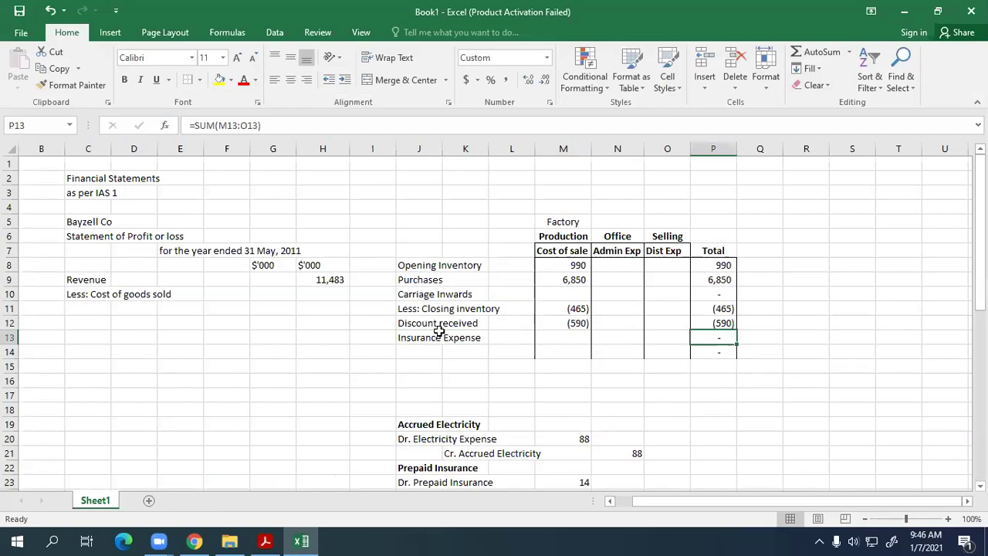
pyautogui.hotkey('alt', 'Tab')
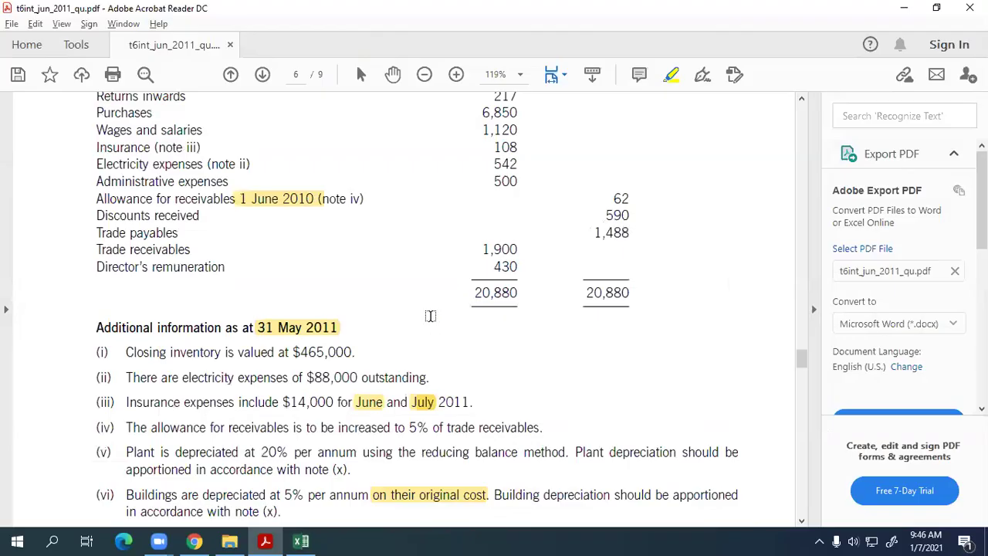
pyautogui.scroll(1, 430, 316)
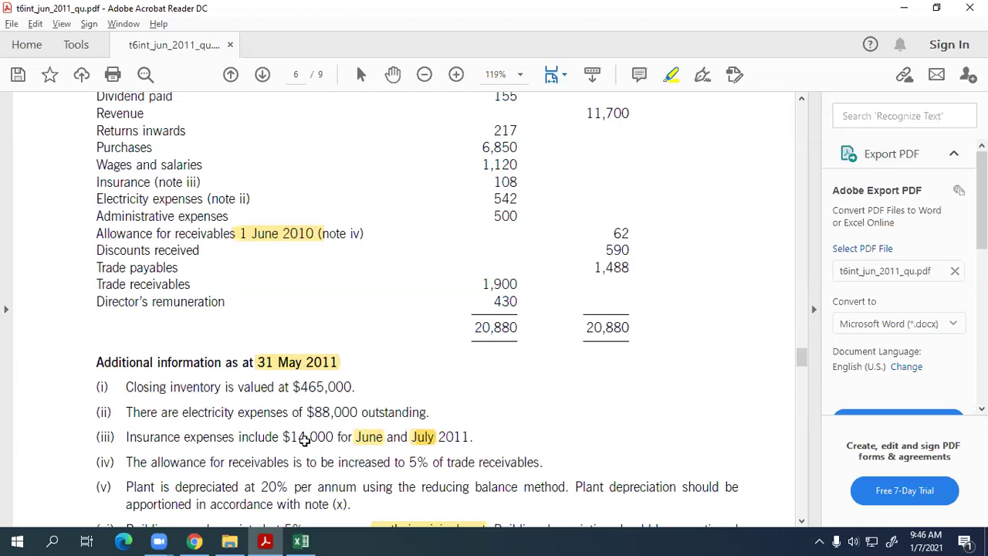
pyautogui.hotkey('alt', 'Tab')
pyautogui.write('=1089')
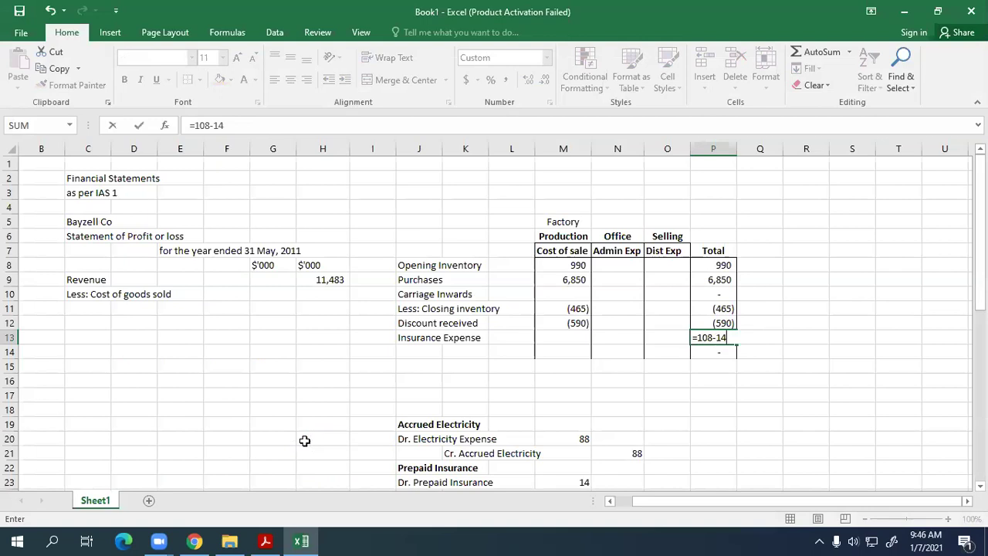
pyautogui.write('14')
pyautogui.press('Return')
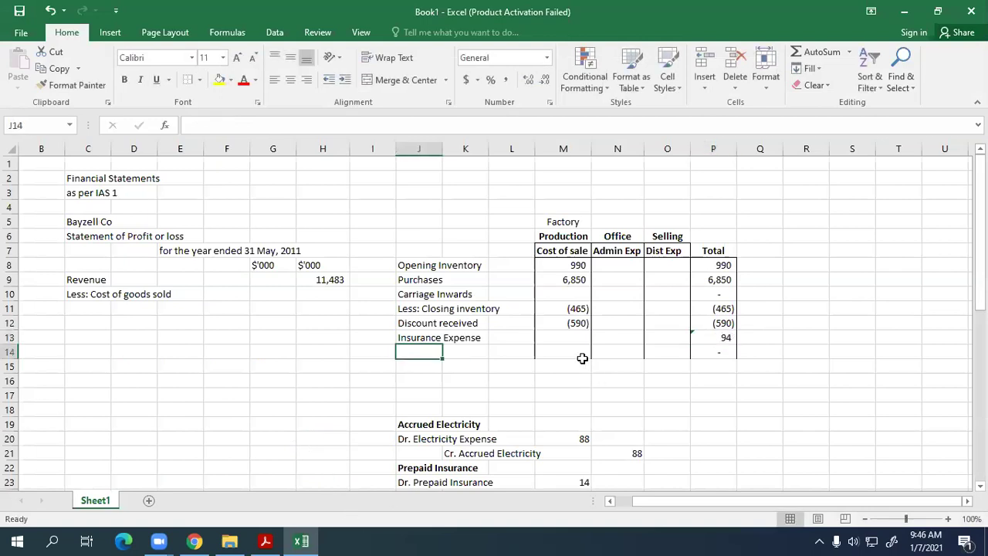
# Step: Check the insurance apportionment in the PDF and allocate 50% of P13 to administrative expenses in N13
pyautogui.hotkey('alt', 'Tab')
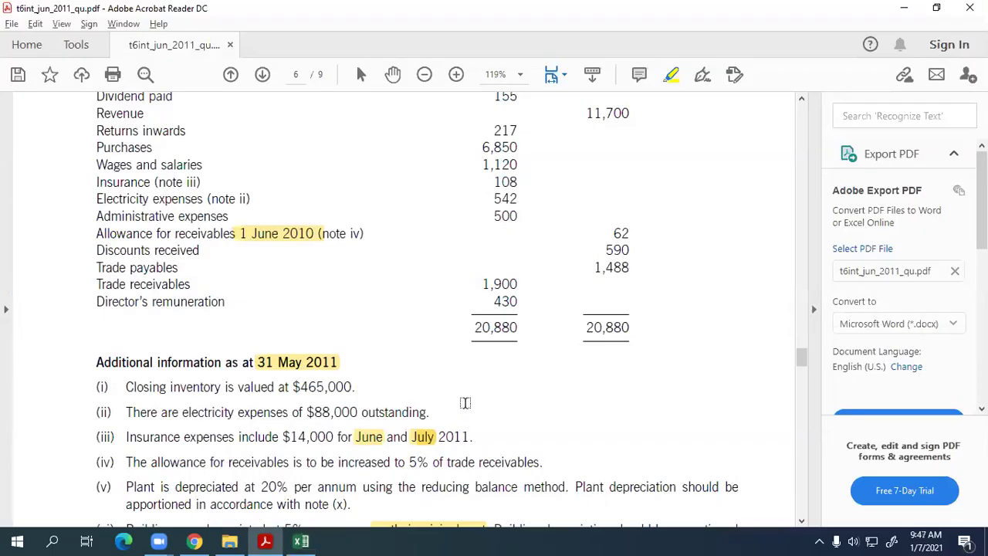
pyautogui.scroll(-5, 466, 398)
pyautogui.scroll(-1, 466, 398)
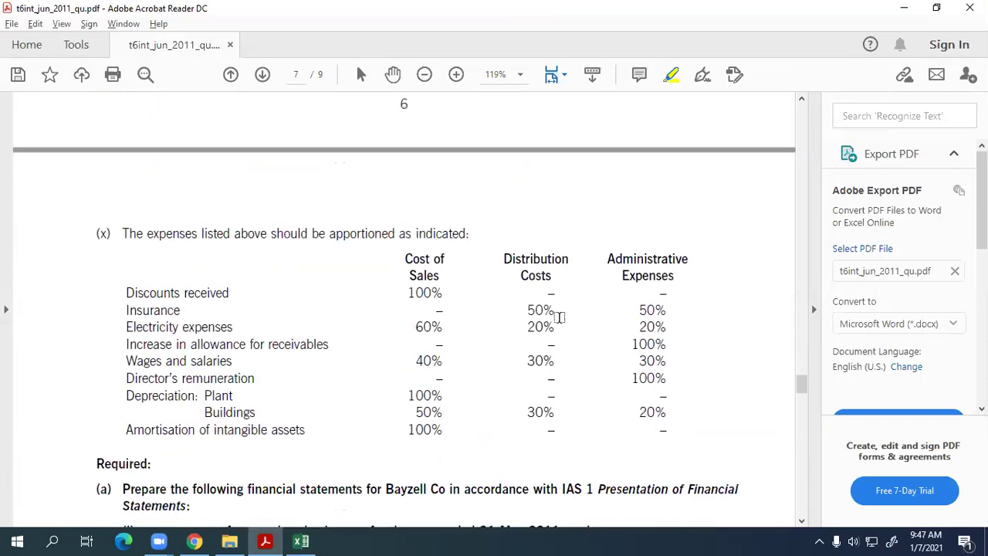
pyautogui.hotkey('alt', 'Tab')
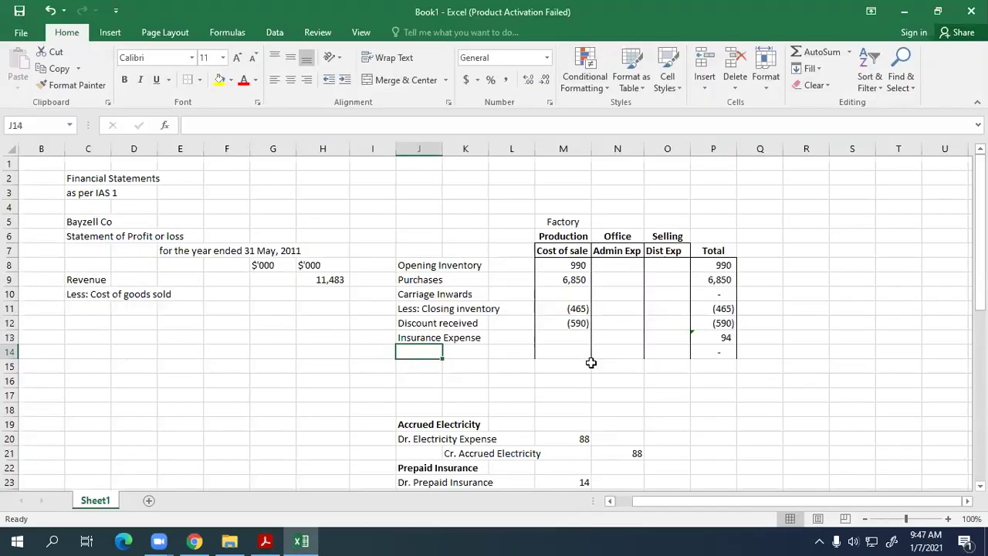
pyautogui.click(623, 338)
pyautogui.write('=')
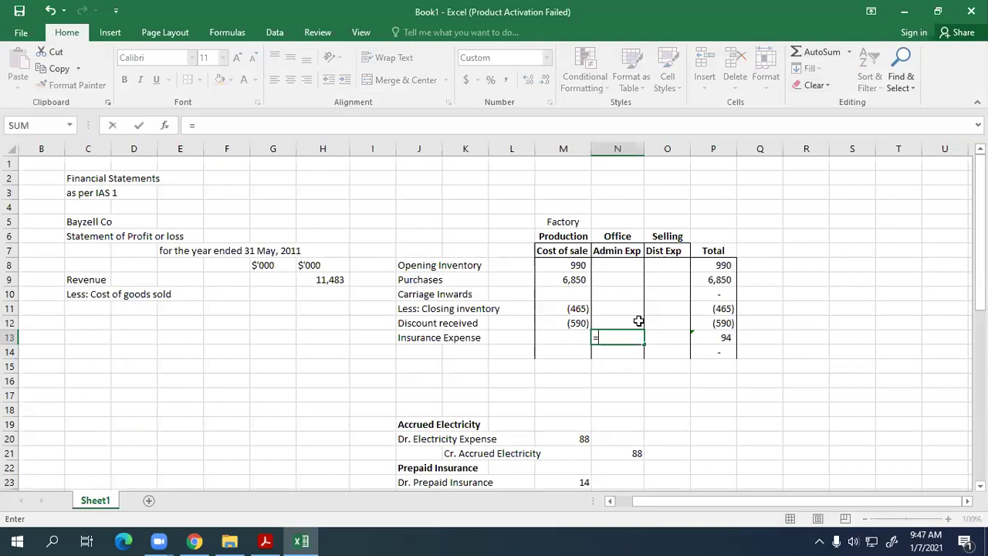
pyautogui.click(713, 338)
pyautogui.write('*35')
pyautogui.press('Return')
# Step: Allocate half of the insurance total to distribution expenses in O13 with =P13*.5
pyautogui.click(664, 334)
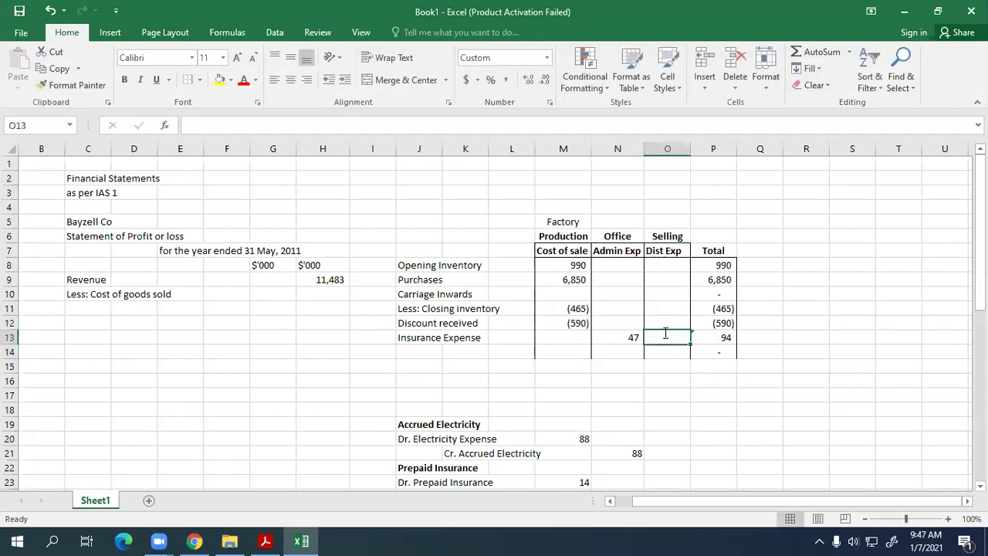
pyautogui.write('=')
pyautogui.click(709, 338)
pyautogui.write('*.5')
pyautogui.press('Return')
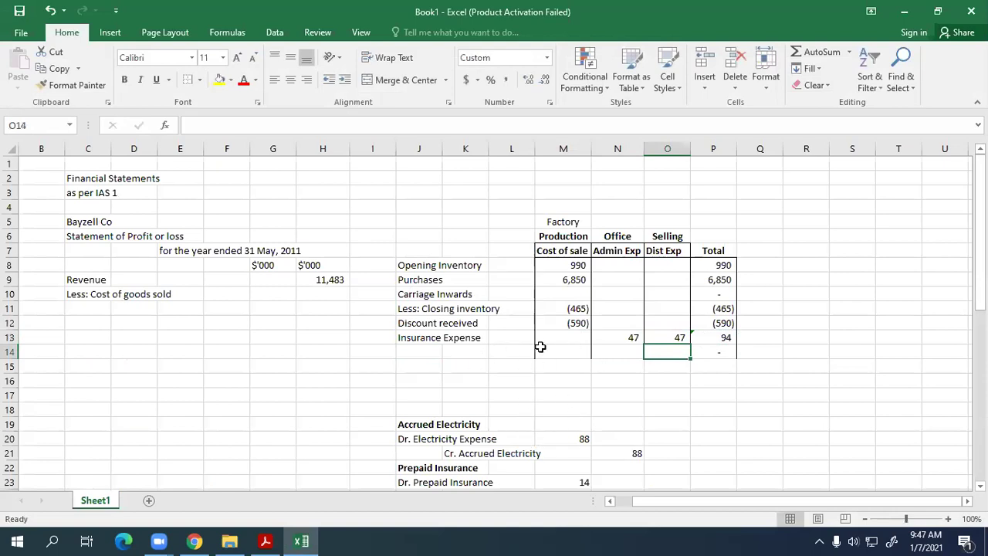
# Step: Extend the allocation table's vertical column borders down to row 18, applying right borders to L14:L18 through P14:P18
pyautogui.moveTo(543, 345); pyautogui.dragTo(584, 408)
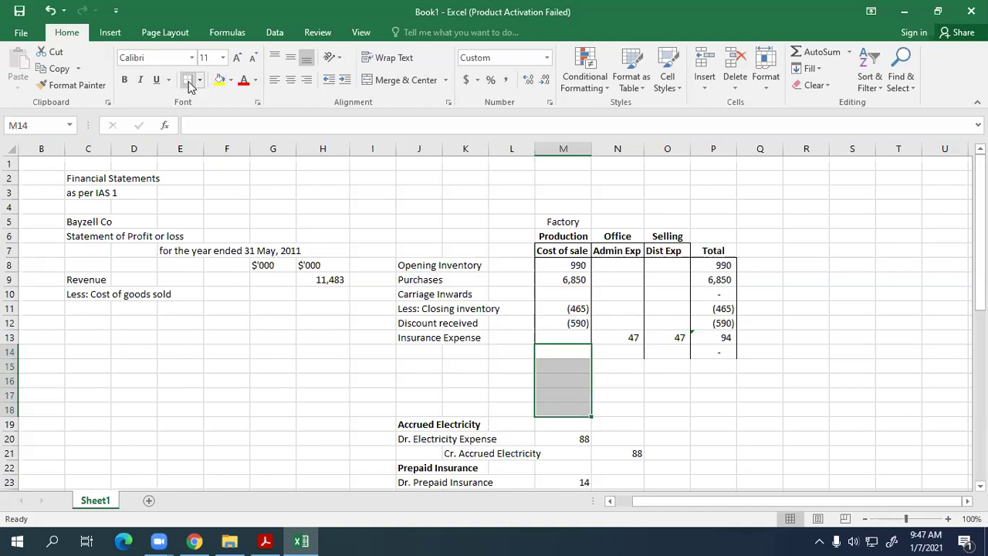
pyautogui.moveTo(600, 358); pyautogui.dragTo(617, 414)
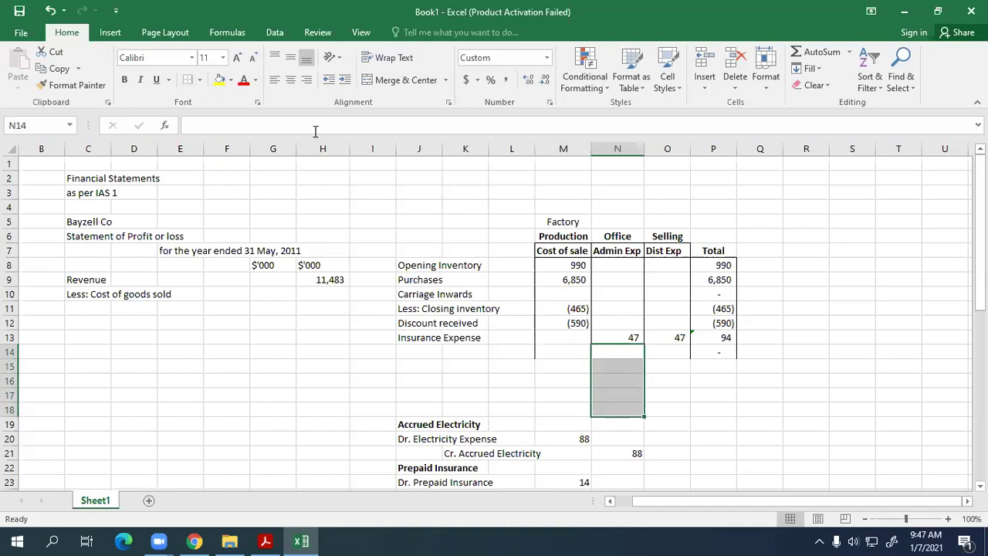
pyautogui.click(188, 80)
pyautogui.moveTo(667, 352); pyautogui.dragTo(669, 410)
pyautogui.click(187, 80)
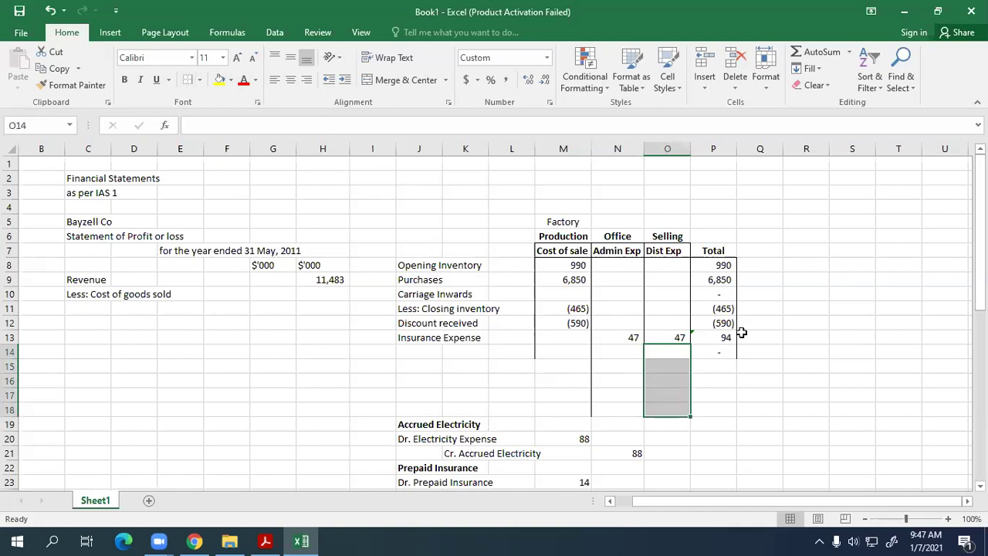
pyautogui.moveTo(716, 354); pyautogui.dragTo(730, 412)
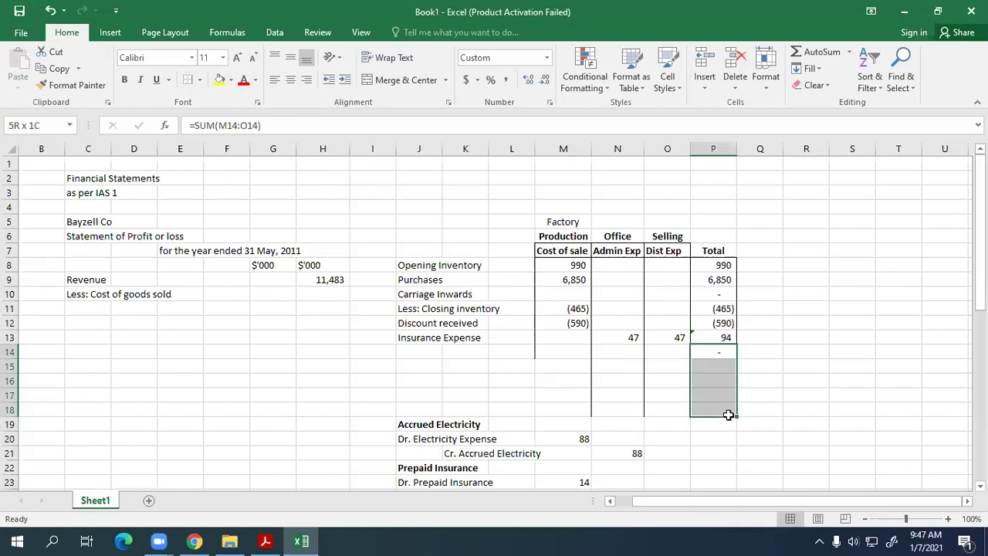
pyautogui.moveTo(505, 352); pyautogui.dragTo(516, 411)
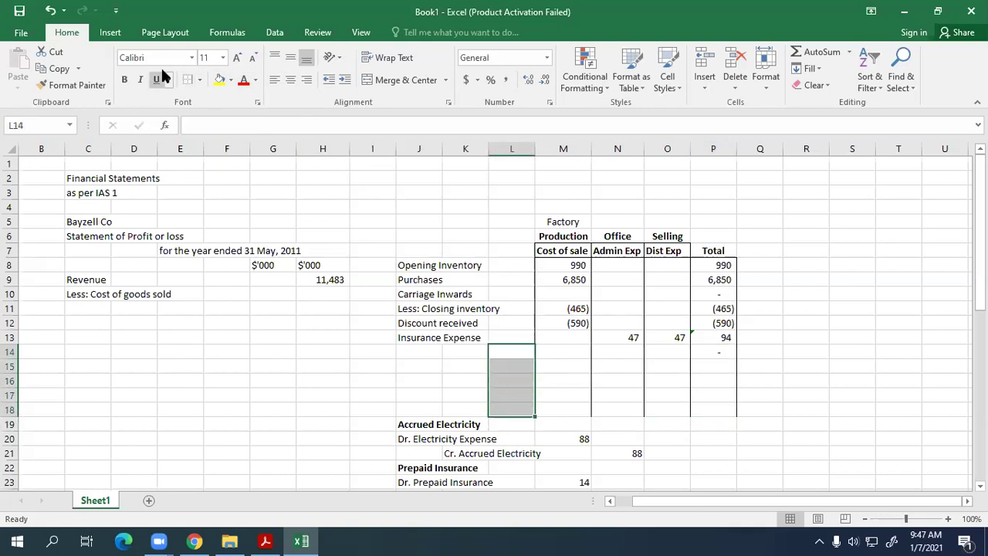
pyautogui.click(505, 365)
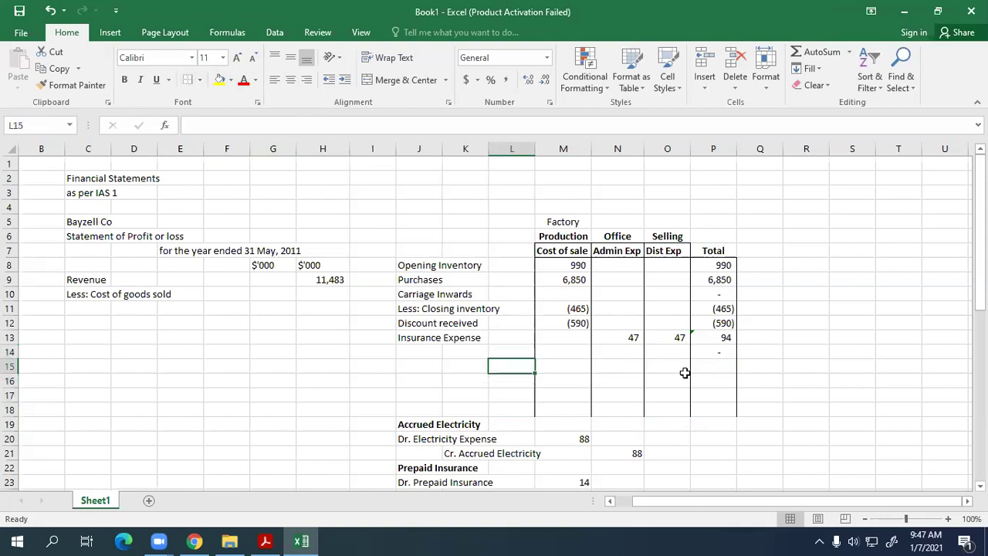
# Step: Enter 0 in M13 as the cost of sale share of the insurance expense
pyautogui.click(551, 338)
pyautogui.write('0')
pyautogui.press('Return')
# Step: Look up the electricity expense and its outstanding amount in the PDF, and enter the total in P14 as =542+88
pyautogui.hotkey('alt', 'Tab')
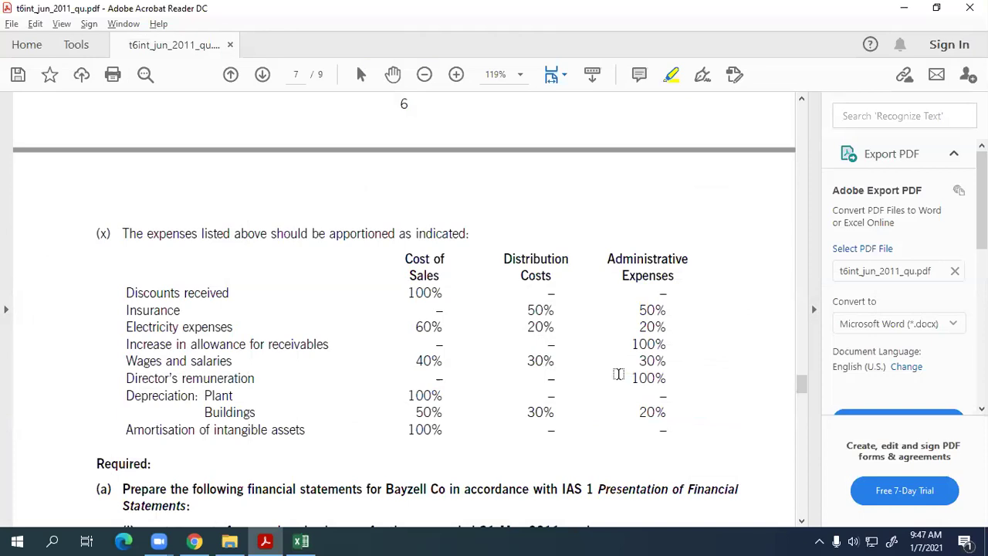
pyautogui.scroll(12, 618, 373)
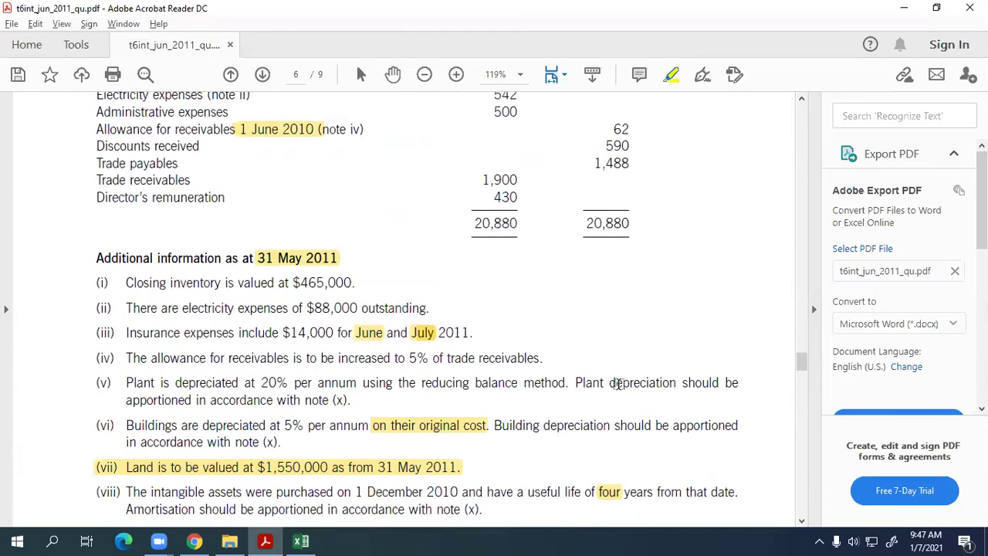
pyautogui.scroll(2, 618, 384)
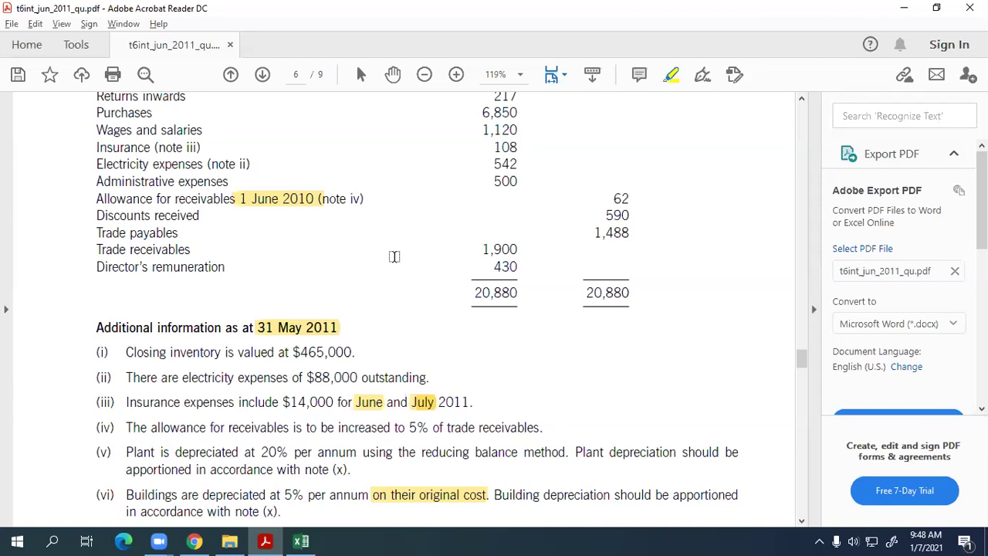
pyautogui.hotkey('alt', 'Tab')
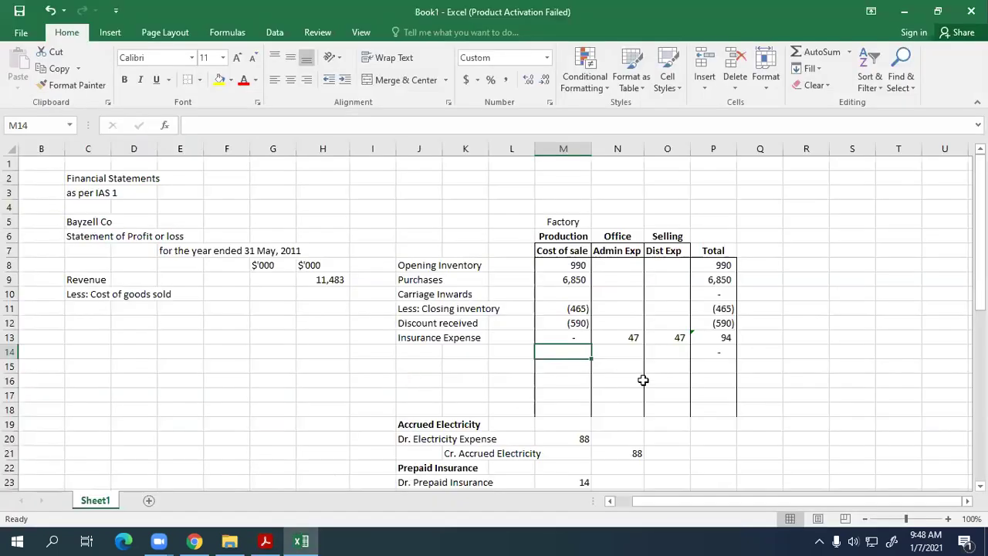
pyautogui.click(708, 351)
pyautogui.write('=')
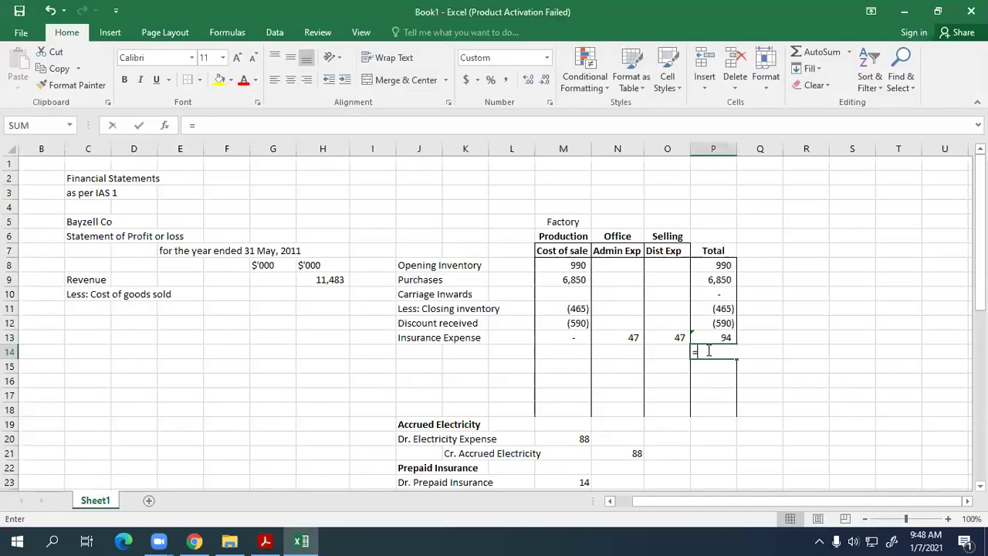
pyautogui.hotkey('alt', 'Tab')
pyautogui.hotkey('alt', 'Tab')
pyautogui.write('54')
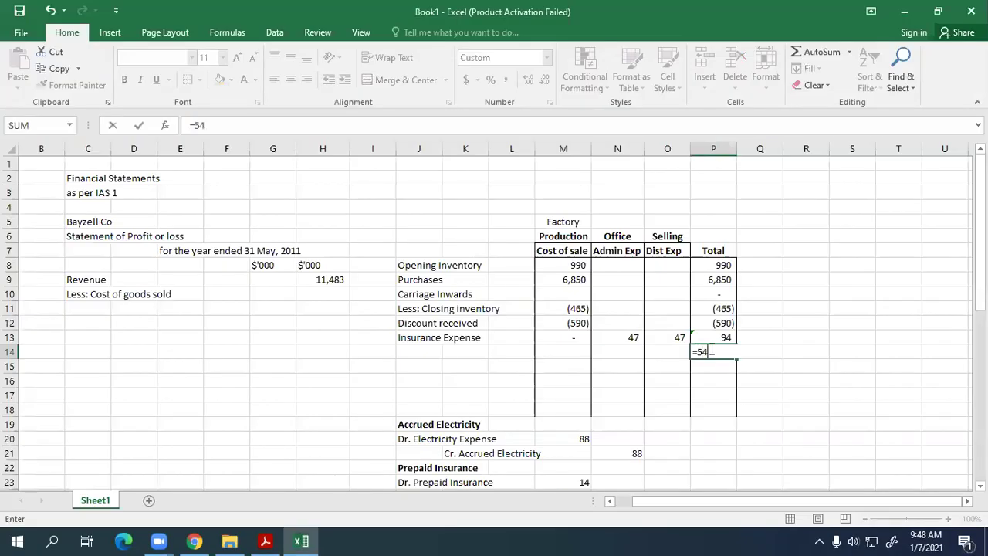
pyautogui.write('2+88')
pyautogui.press('Return')
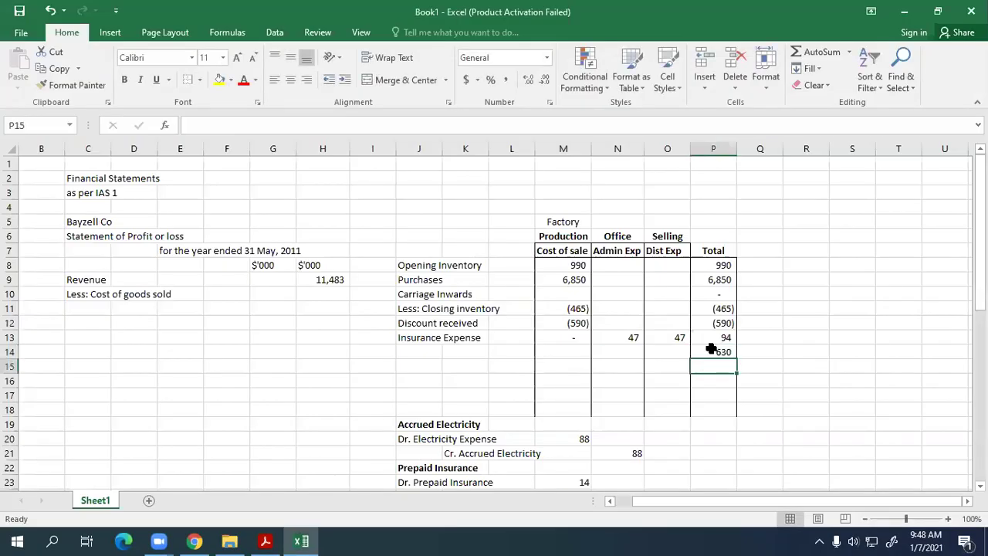
# Step: Label row 14 of the allocation table "Electricity Expense" in J14
pyautogui.click(469, 355)
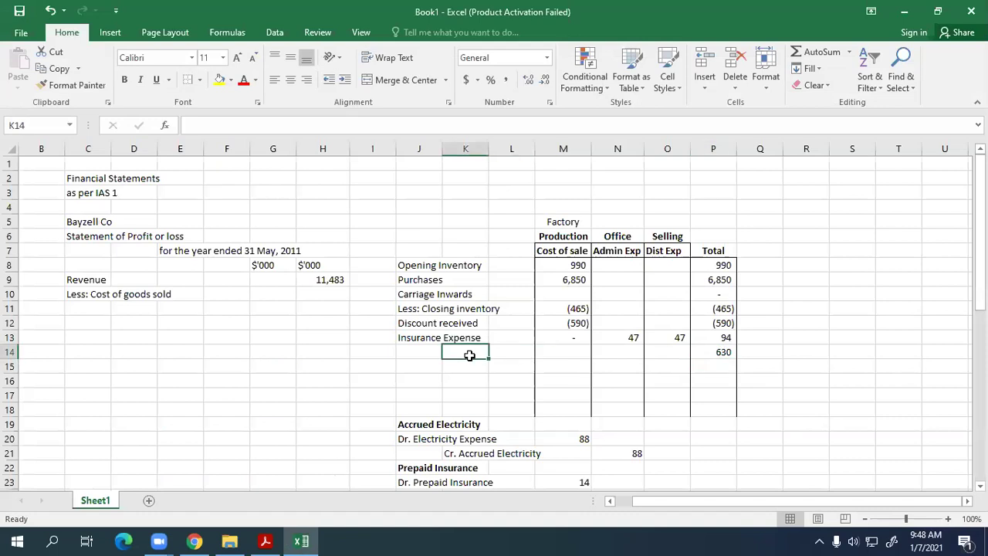
pyautogui.press('Left')
pyautogui.write('Electricity Ex')
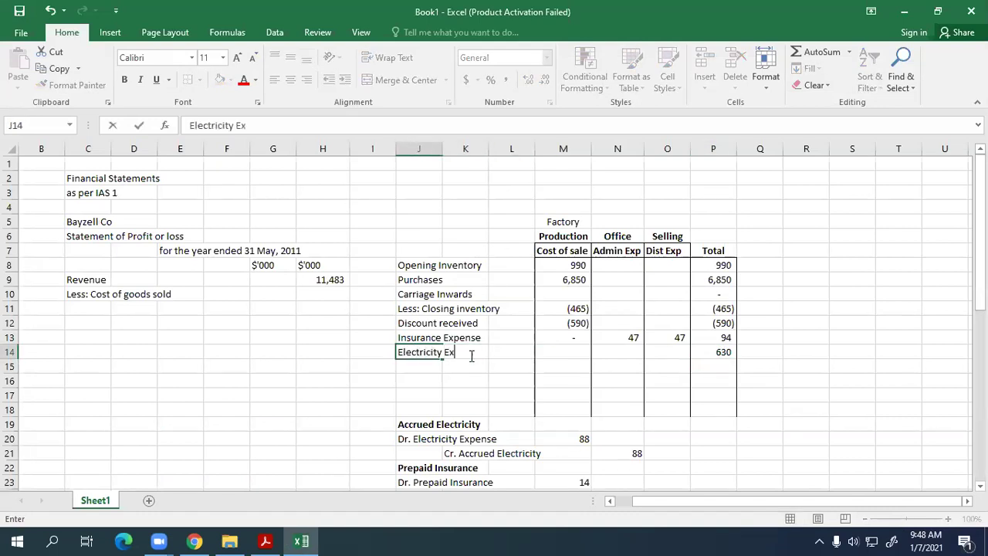
pyautogui.write('pense')
# Step: Check the electricity apportionment in note (x) of the PDF and allocate 60% of P14 to cost of sale in M14
pyautogui.press('Right')
pyautogui.press('Right')
pyautogui.press('Right')
pyautogui.hotkey('alt', 'Tab')
pyautogui.scroll(-8, 509, 351)
pyautogui.scroll(-3, 502, 352)
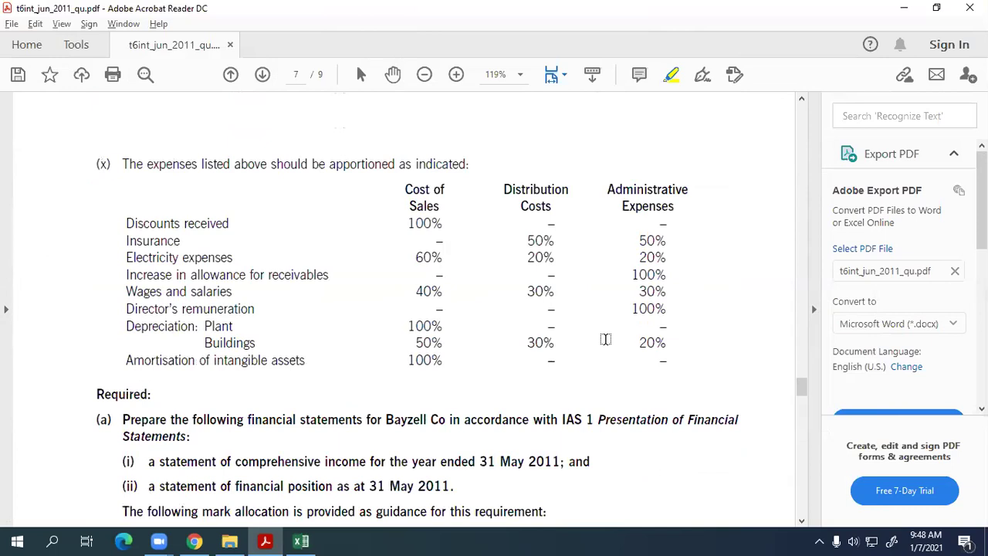
pyautogui.hotkey('alt', 'Tab')
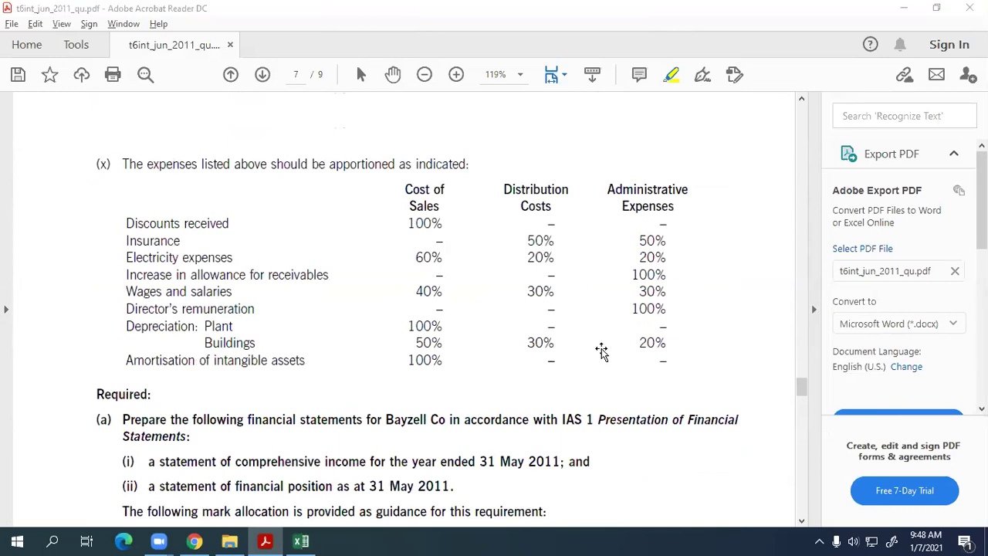
pyautogui.write('=')
pyautogui.click(721, 350)
pyautogui.write('*0.65')
pyautogui.press('Return')
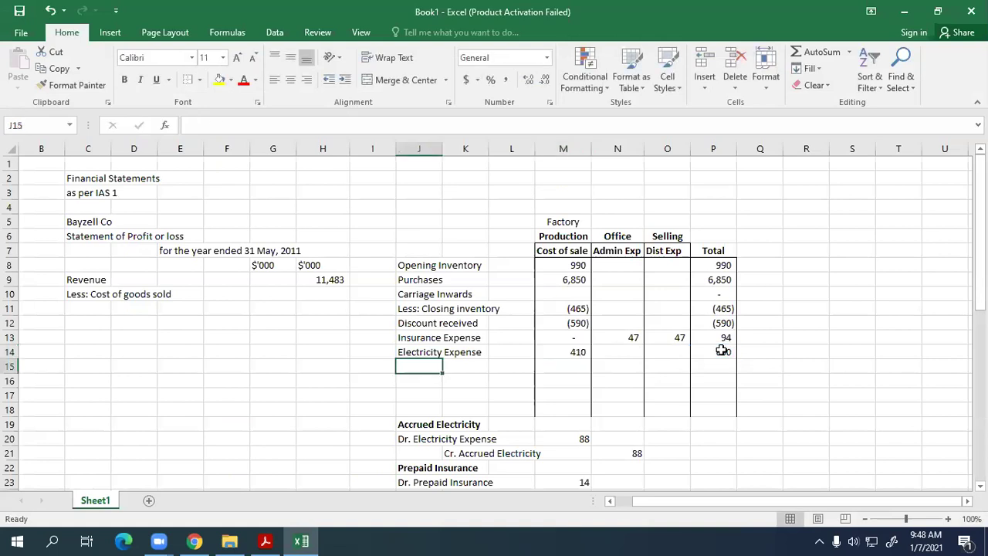
pyautogui.doubleClick(573, 351)
pyautogui.press('BackSpace')
pyautogui.press('Return')
# Step: Allocate 20% of the electricity total in P14 to administrative expenses in N14
pyautogui.click(635, 352)
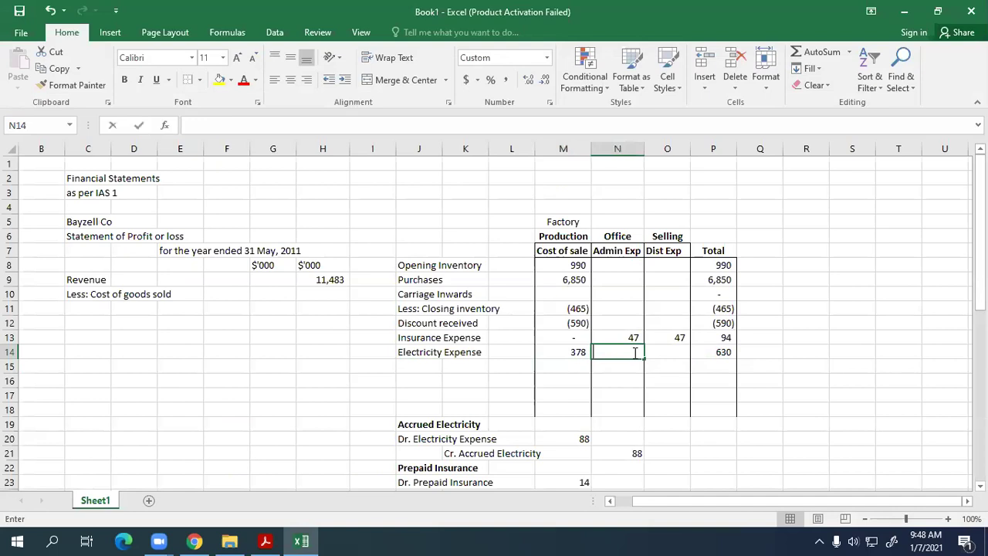
pyautogui.write('=')
pyautogui.click(722, 352)
pyautogui.write('*0.2')
pyautogui.press('Return')
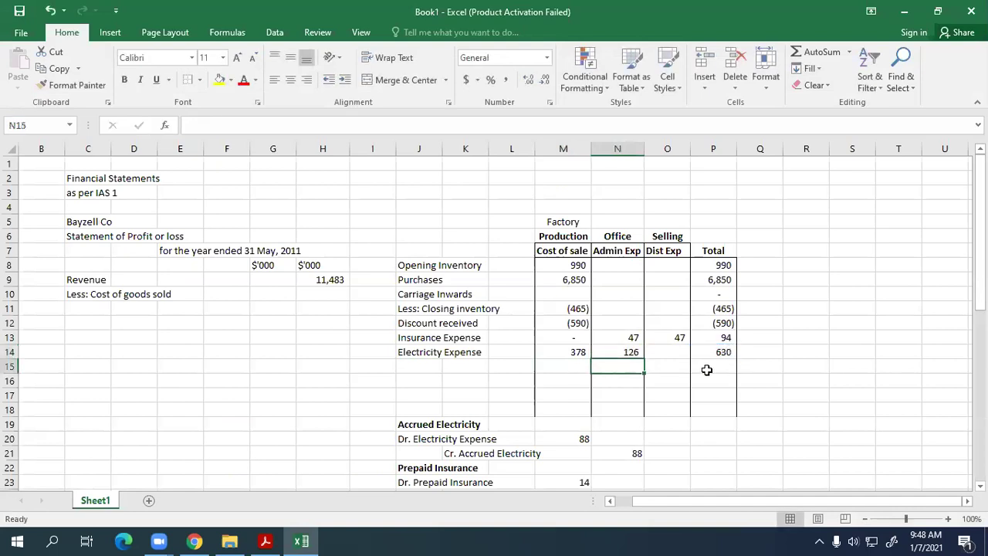
# Step: Allocate 20% of the electricity total to distribution expenses in O14 with =P14*.2
pyautogui.click(652, 351)
pyautogui.write('=')
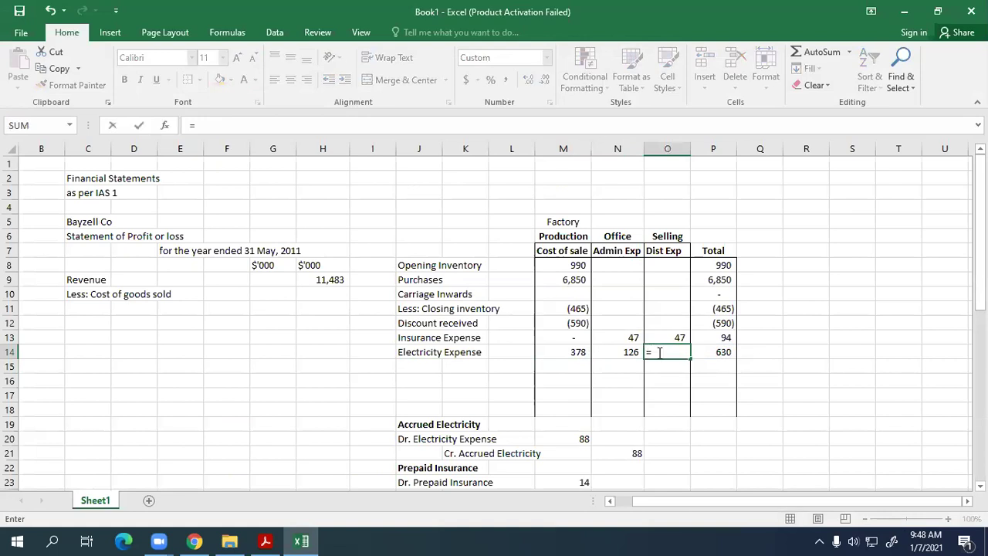
pyautogui.click(722, 349)
pyautogui.write('*')
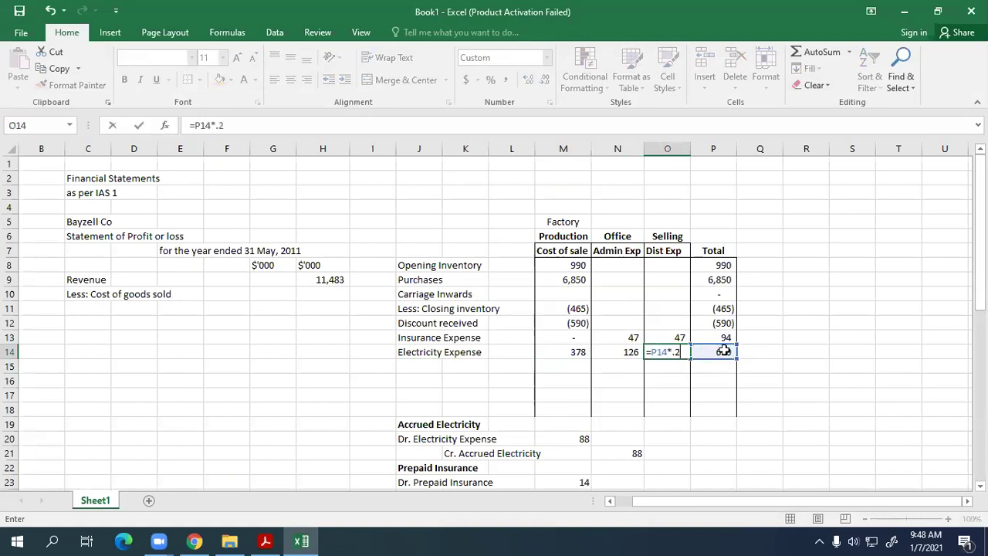
pyautogui.write('.2')
pyautogui.press('Return')
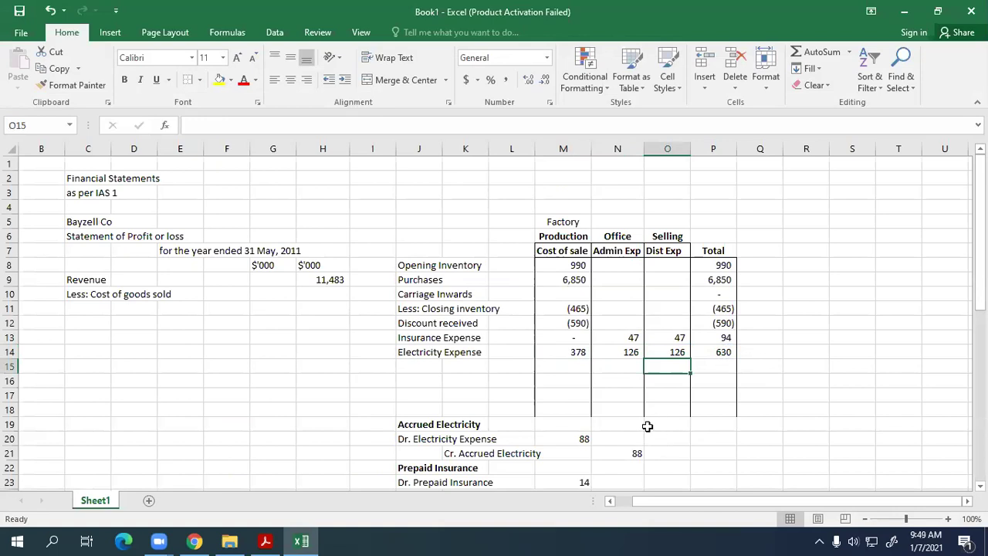
# Step: Check the next expense in the PDF and the doubtful debts working, and label J15 "Receivable Expense"
pyautogui.hotkey('alt', 'Tab')
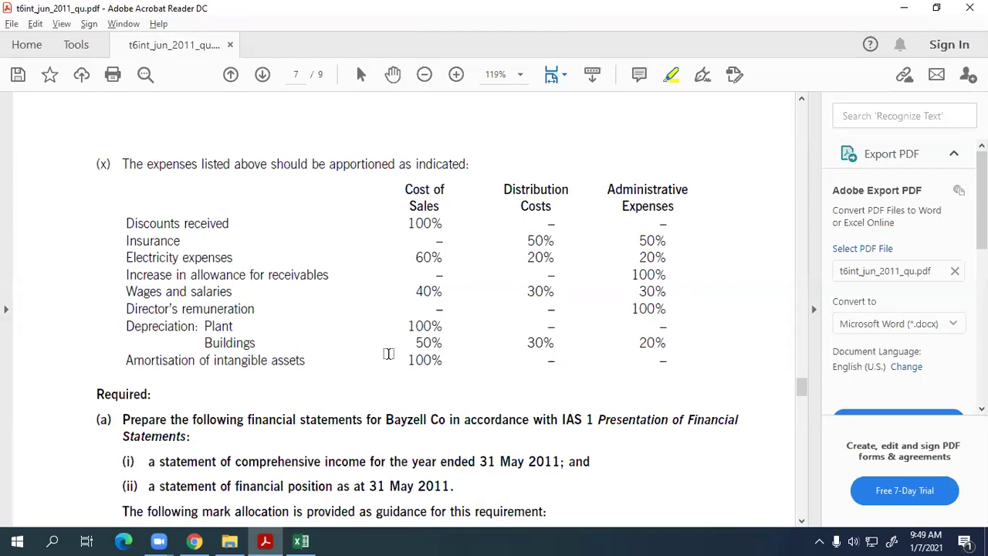
pyautogui.hotkey('alt', 'Tab')
pyautogui.scroll(-4, 392, 353)
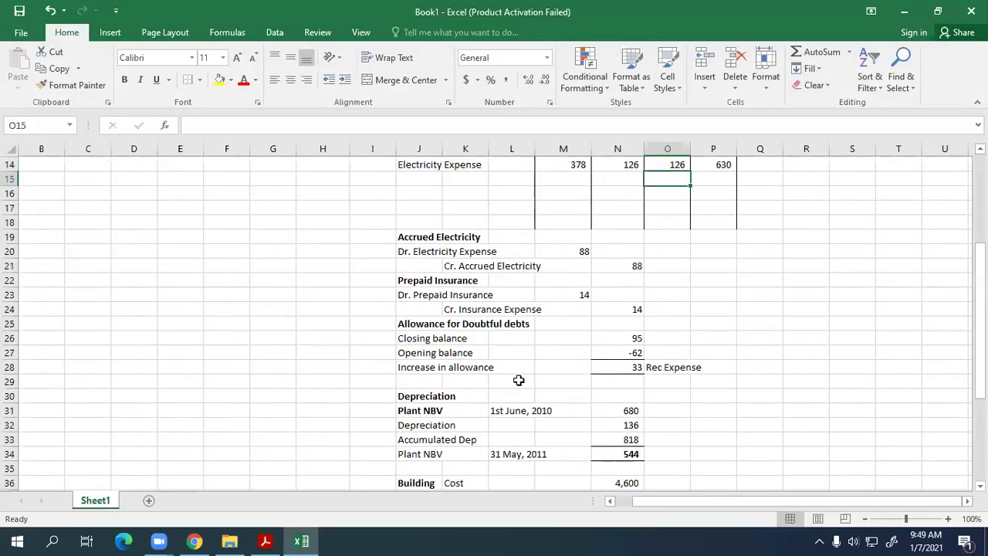
pyautogui.scroll(-2, 518, 380)
pyautogui.scroll(2, 625, 301)
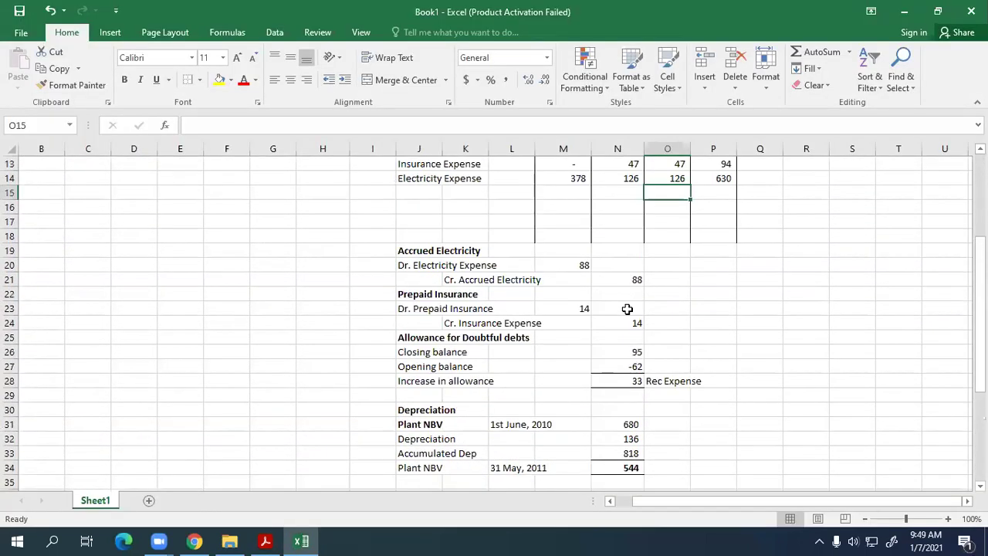
pyautogui.scroll(1, 602, 348)
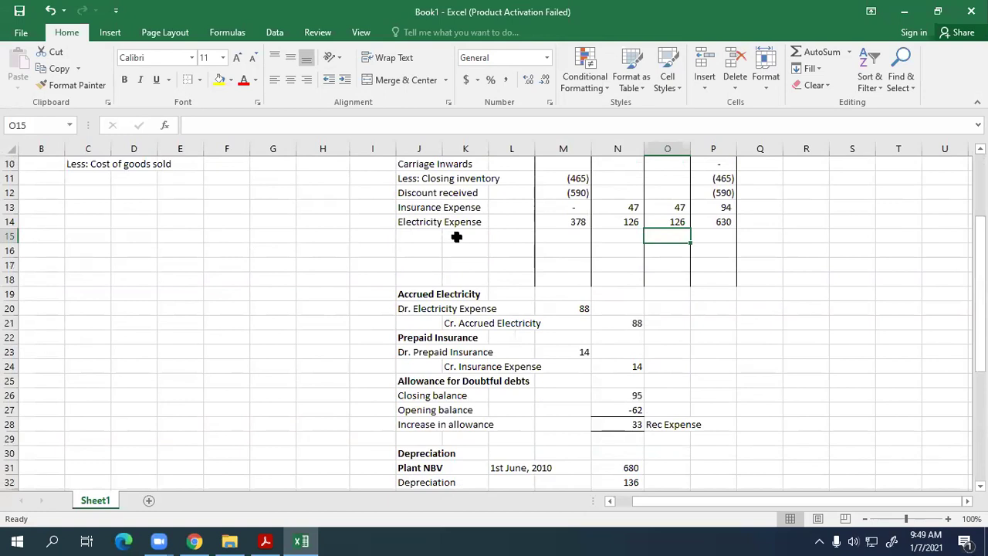
pyautogui.click(456, 236)
pyautogui.press('Left')
pyautogui.write('Receive')
pyautogui.press('BackSpace')
pyautogui.write('able Expenes')
pyautogui.press('BackSpace')
pyautogui.press('BackSpace')
pyautogui.write('s')
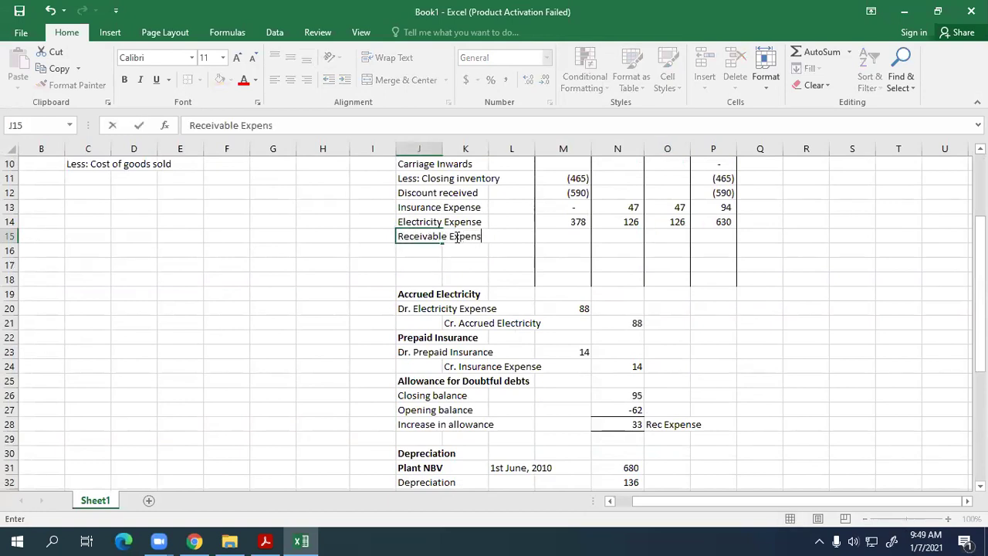
pyautogui.write('e')
# Step: Link the receivable expense total in P15 to the increase in allowance with =N28
pyautogui.press('Right')
pyautogui.press('Right')
pyautogui.press('Right')
pyautogui.press('Right')
pyautogui.press('Right')
pyautogui.press('Right')
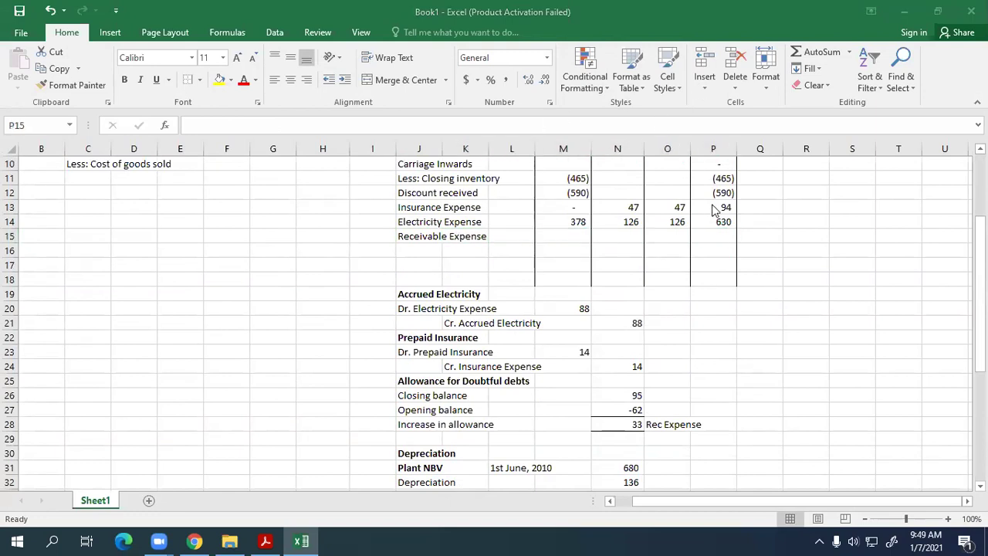
pyautogui.write('=')
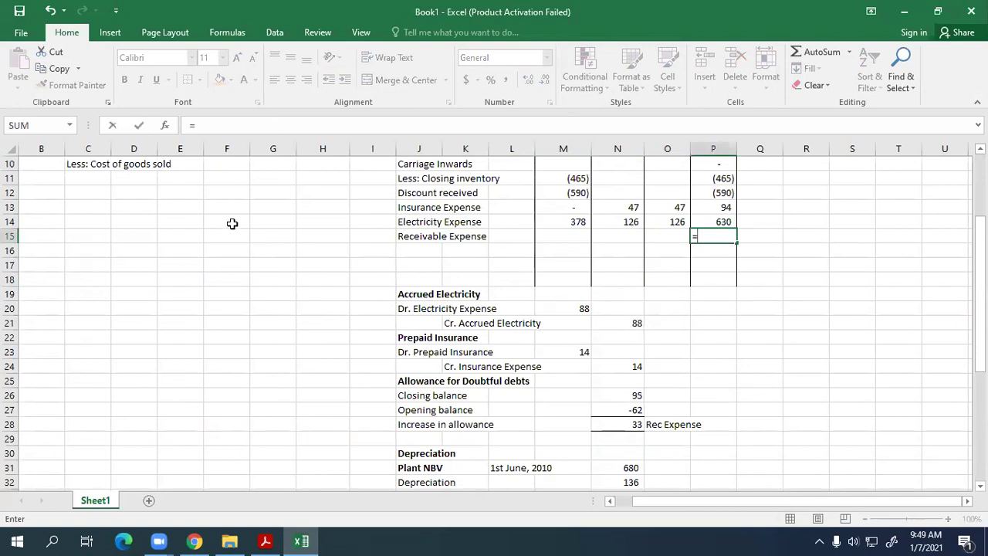
pyautogui.click(615, 424)
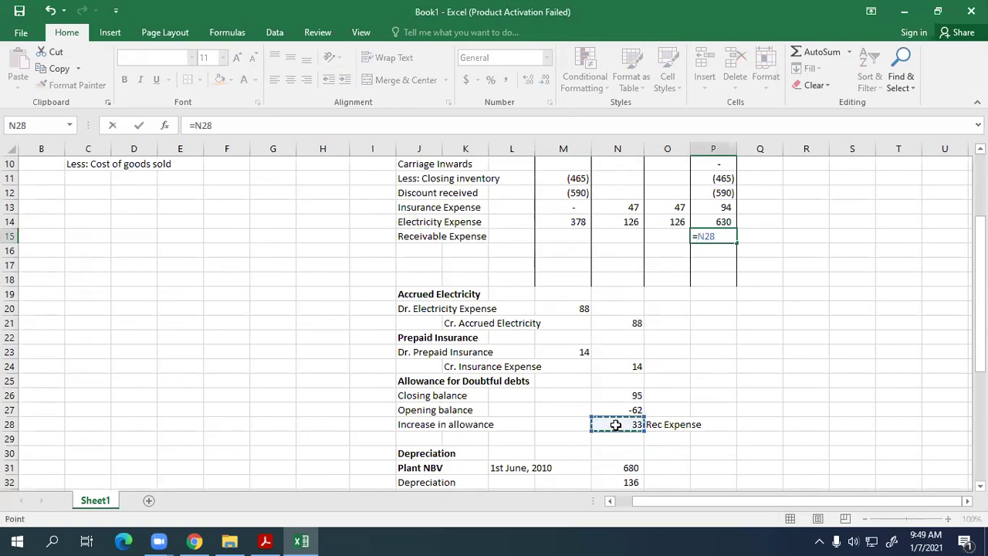
pyautogui.press('Return')
# Step: Enter 0 in M15 and N15, and assign the full receivable expense to distribution in O15 with =P15
pyautogui.click(540, 235)
pyautogui.write('0')
pyautogui.press('Tab')
pyautogui.write('0')
pyautogui.press('Tab')
pyautogui.write('=')
pyautogui.press('Right')
pyautogui.press('Return')
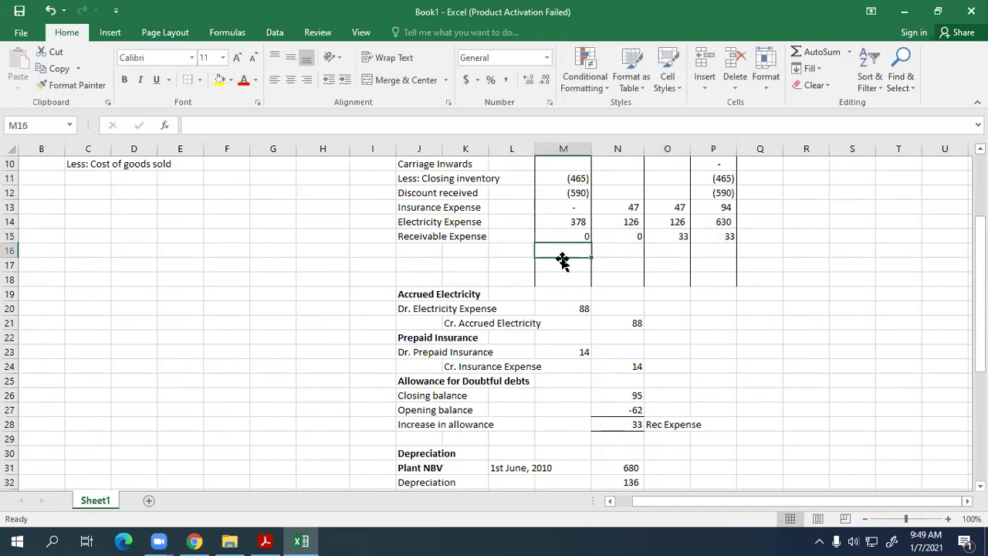
# Step: Reassign the receivable expense to administrative expenses with =P15 in N15, and set the distribution share in O15 to 0
pyautogui.scroll(3, 563, 260)
pyautogui.click(686, 367)
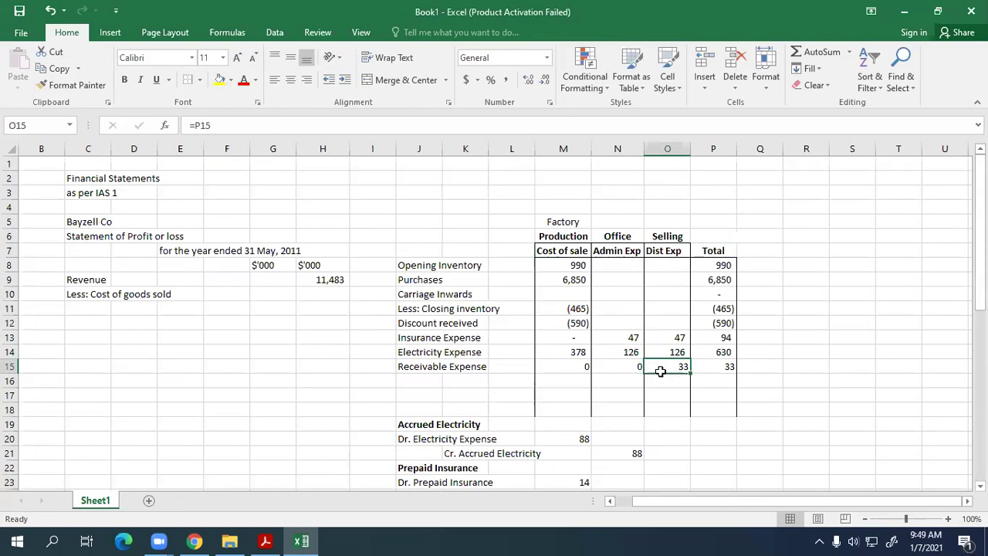
pyautogui.click(624, 363)
pyautogui.write('=')
pyautogui.press('Right')
pyautogui.press('Right')
pyautogui.press('Right')
pyautogui.press('Left')
pyautogui.press('Return')
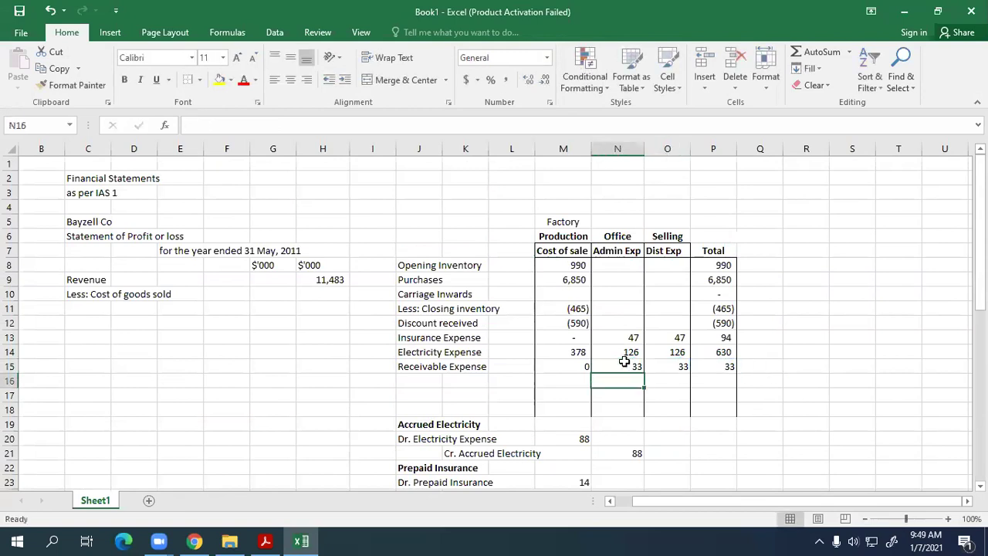
pyautogui.press('Up')
pyautogui.press('Right')
pyautogui.write('0')
pyautogui.press('Return')
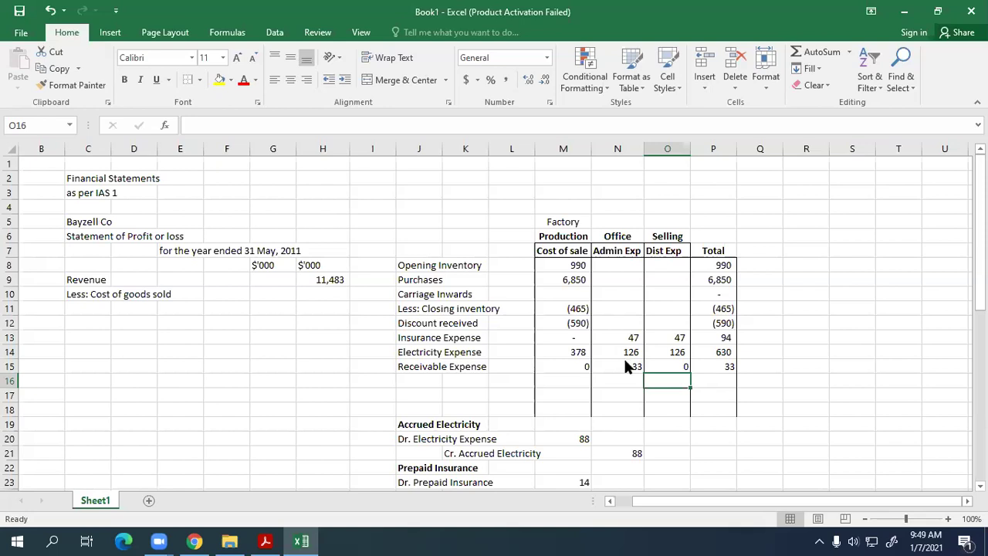
# Step: Find the wages and salaries line in the PDF trial balance and highlight its amount, 1,120
pyautogui.hotkey('alt', 'Tab')
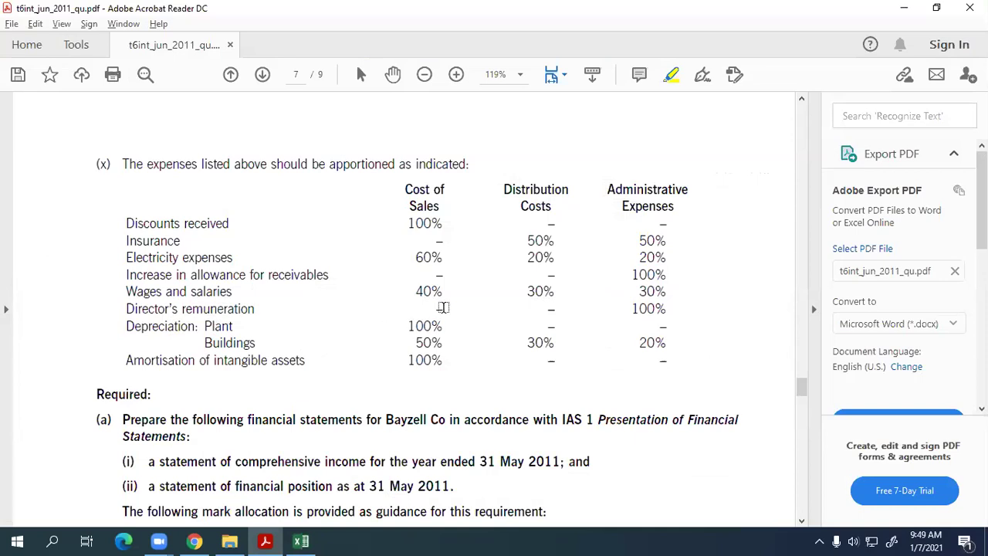
pyautogui.scroll(10, 442, 307)
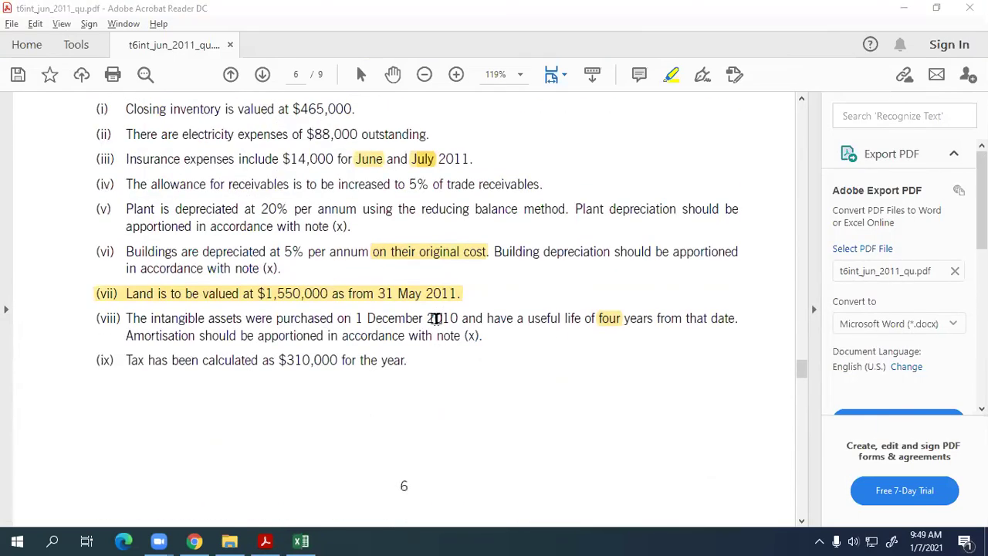
pyautogui.scroll(9, 448, 314)
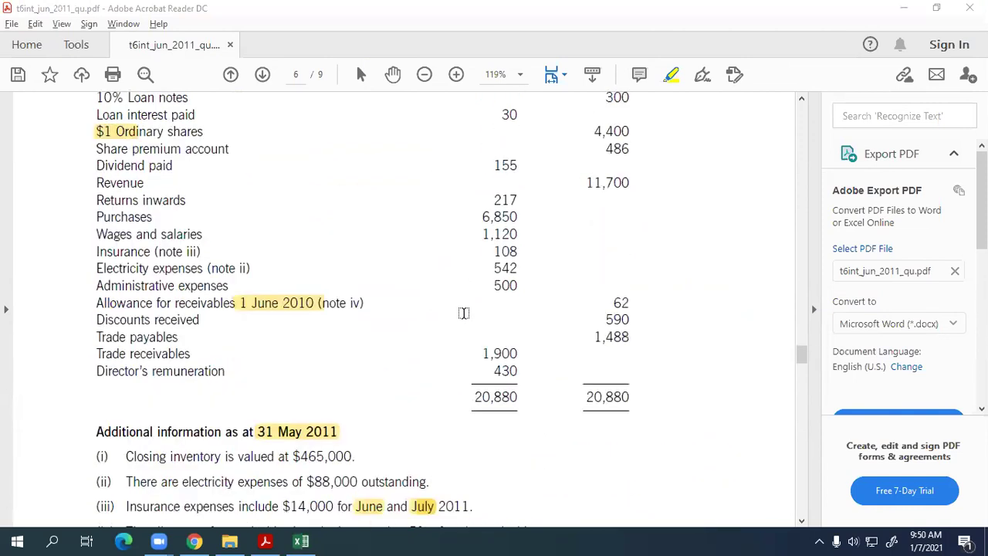
pyautogui.scroll(1, 463, 312)
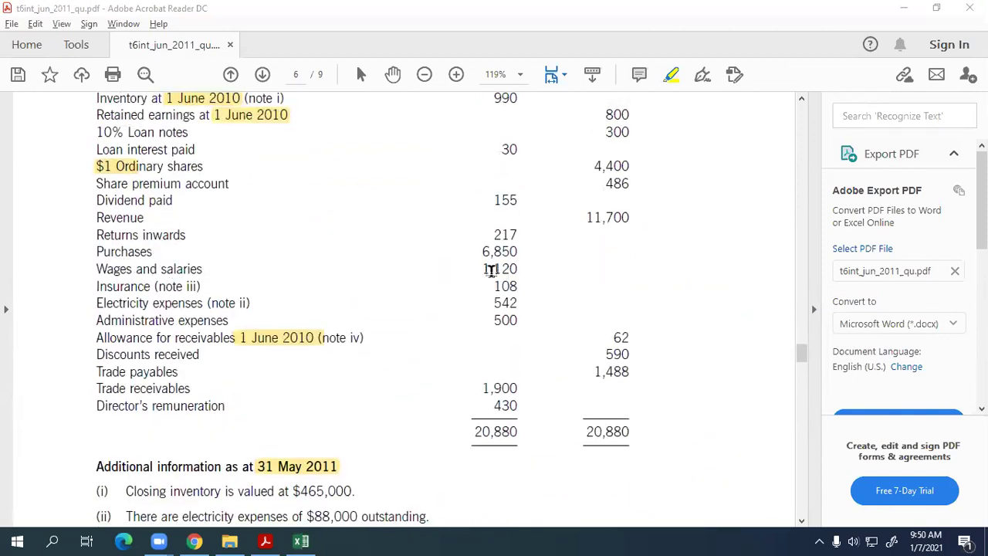
pyautogui.moveTo(482, 269); pyautogui.dragTo(513, 274)
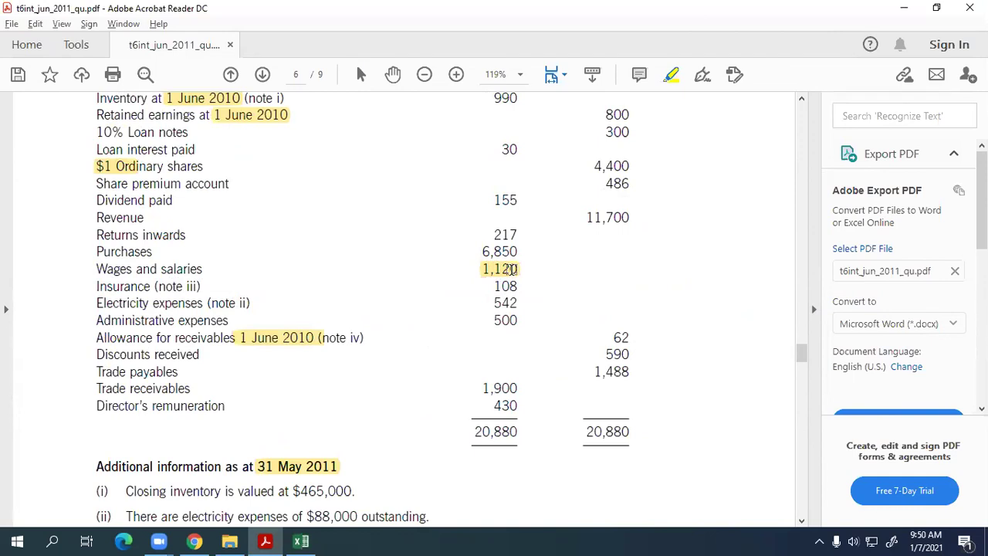
pyautogui.hotkey('alt', 'Tab')
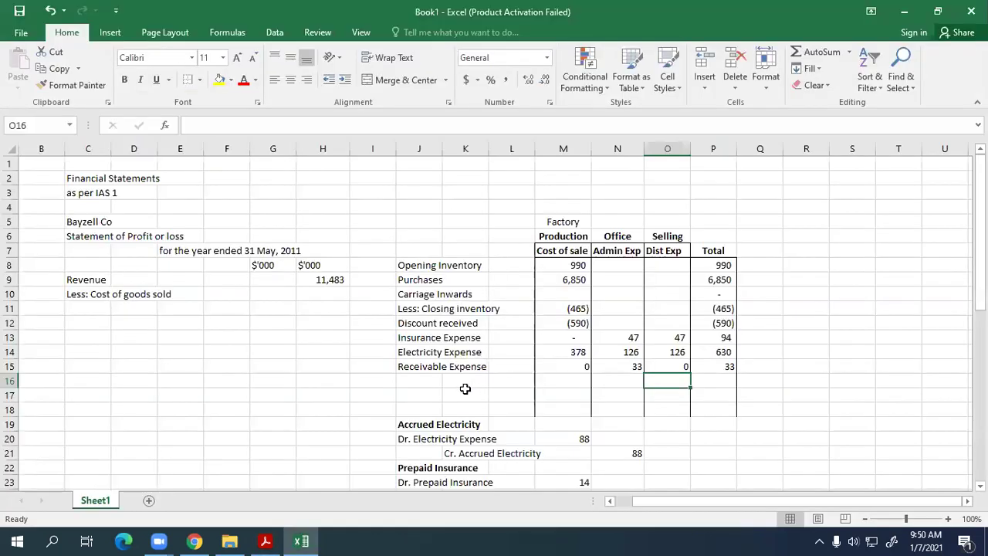
# Step: Add a "Wages and Salaries" row to the allocation table in J16 and enter its total of 1120 in P16
pyautogui.click(465, 388)
pyautogui.click(468, 380)
pyautogui.press('Left')
pyautogui.write('Wage')
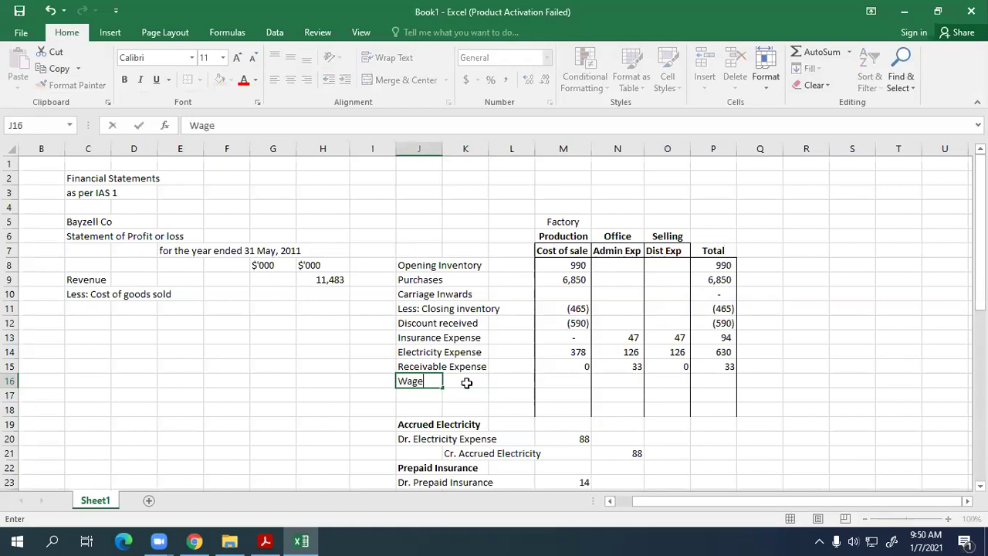
pyautogui.write('s and Salaries')
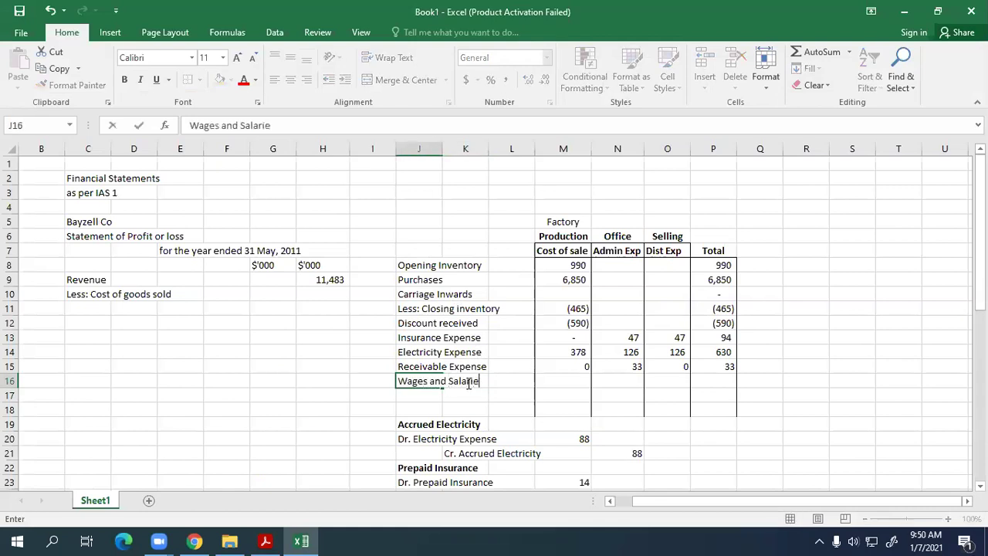
pyautogui.press('Tab')
pyautogui.press('Tab')
pyautogui.press('Tab')
pyautogui.press('Tab')
pyautogui.press('Tab')
pyautogui.press('Tab')
pyautogui.write('1120')
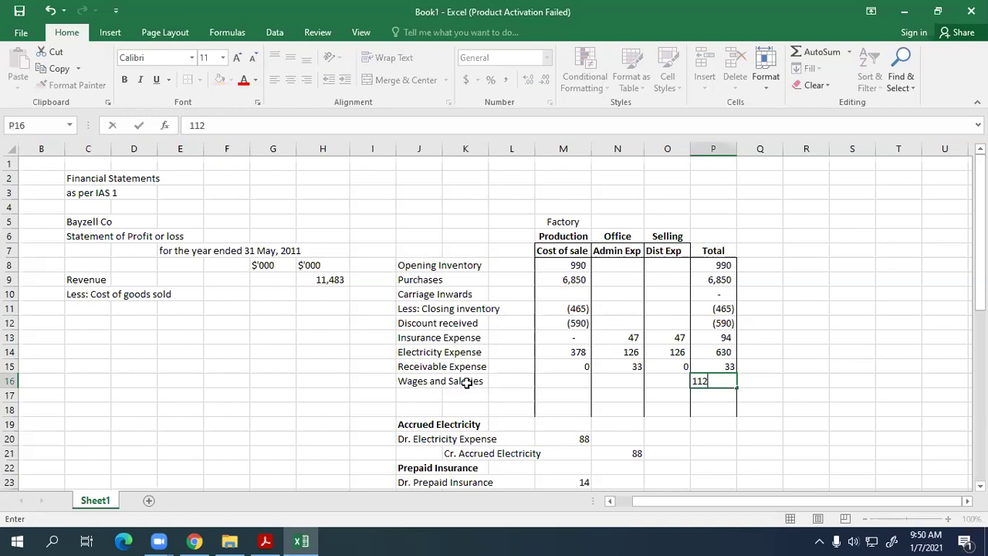
# Step: Enter 1120 as the Wages and Salaries total and check the expense apportionment percentages in the exam PDF
pyautogui.press('Return')
pyautogui.click(562, 382)
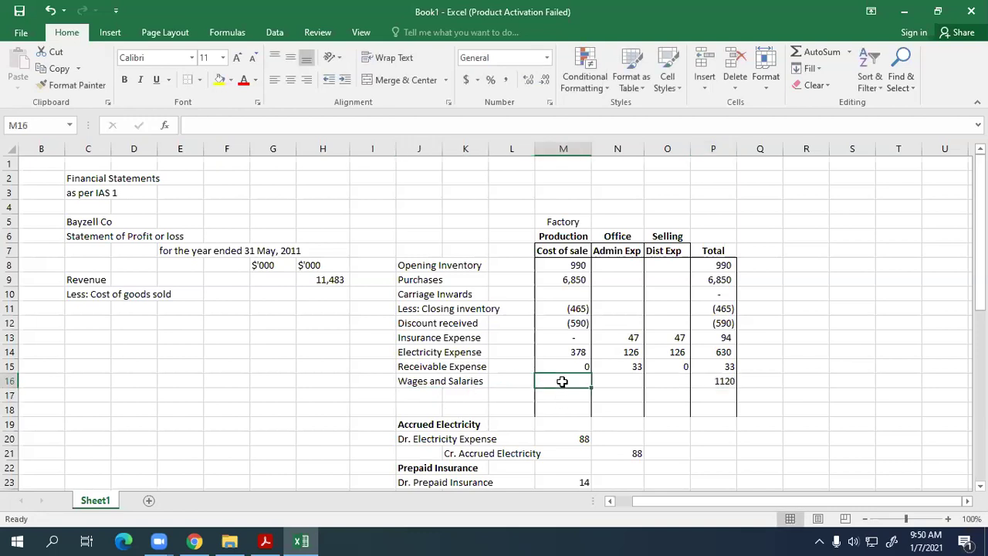
pyautogui.hotkey('alt', 'Tab')
pyautogui.scroll(-8, 514, 315)
pyautogui.scroll(-3, 514, 316)
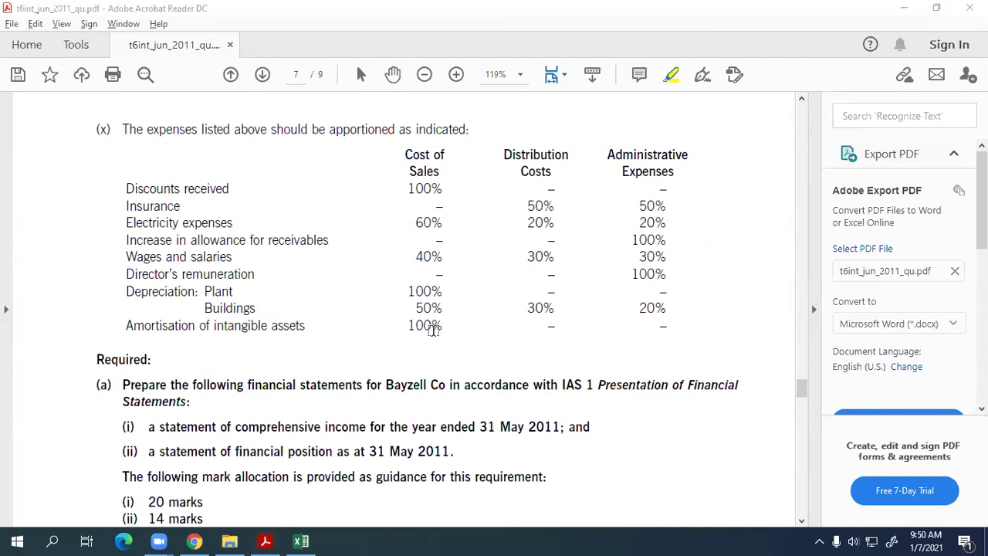
# Step: Back in the Excel workbook, calculate the Cost of sale share of Wages and Salaries in M16 as =P16*.4
pyautogui.hotkey('alt', 'Tab')
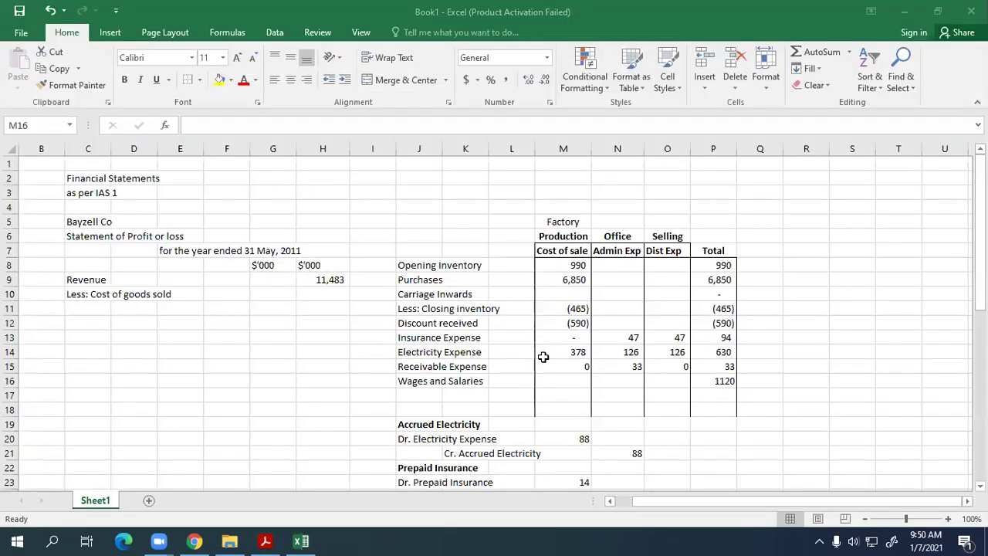
pyautogui.write('=')
pyautogui.press('Right')
pyautogui.press('Right')
pyautogui.press('Right')
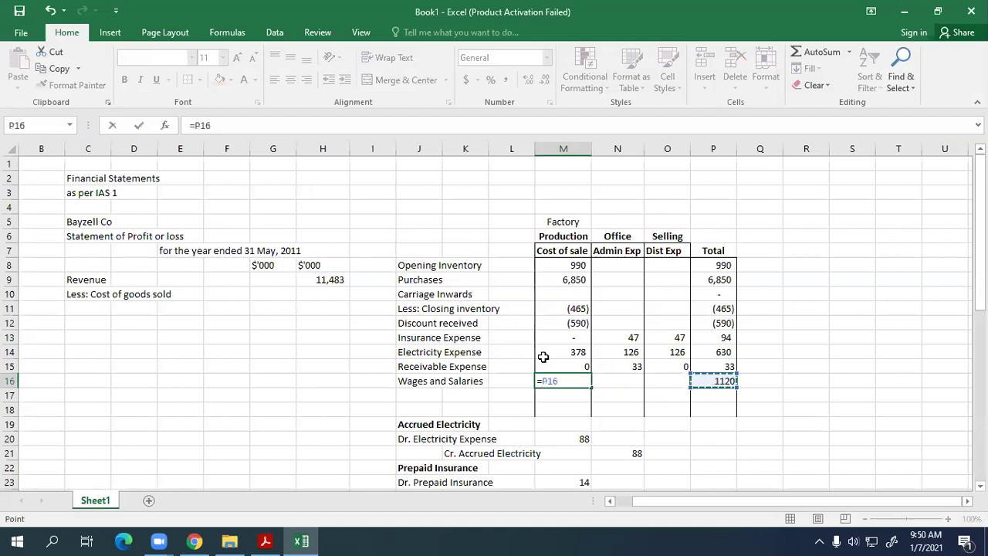
pyautogui.write('*.4')
pyautogui.press('Return')
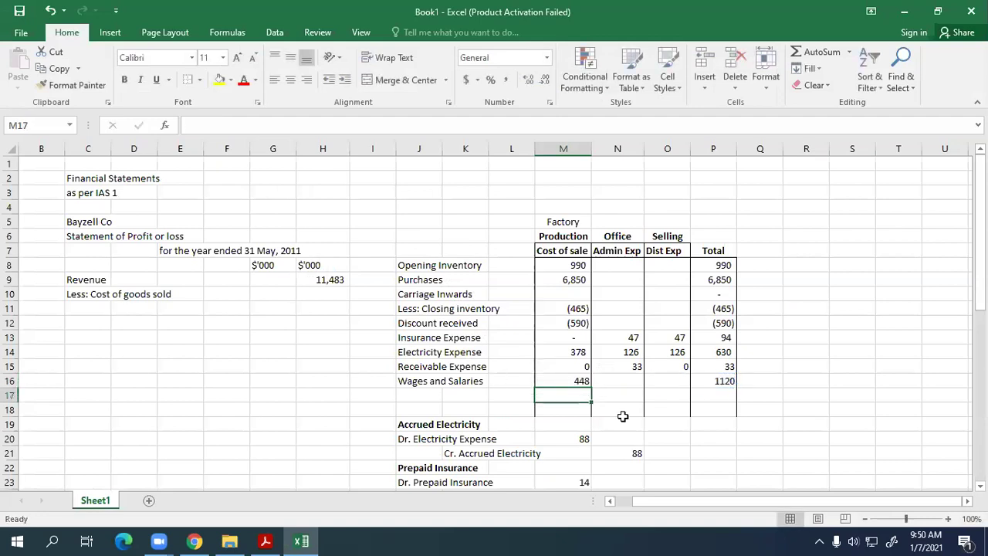
# Step: Calculate the Admin Exp share of Wages and Salaries in N16 as =P16*.3
pyautogui.click(631, 386)
pyautogui.write('=')
pyautogui.press('Down')
pyautogui.press('Up')
pyautogui.press('Right')
pyautogui.press('Right')
pyautogui.press('Right')
pyautogui.press('Left')
pyautogui.press('Left')
pyautogui.press('Right')
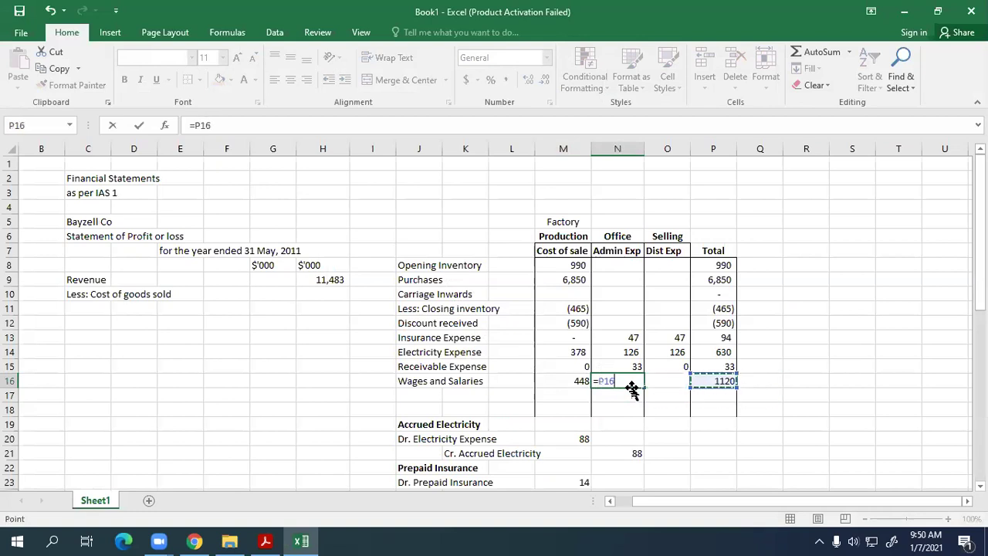
pyautogui.write('*.3')
pyautogui.press('Tab')
# Step: Calculate the Dist Exp share of Wages and Salaries in O16 as =P16*.3
pyautogui.write('=')
pyautogui.press('Right')
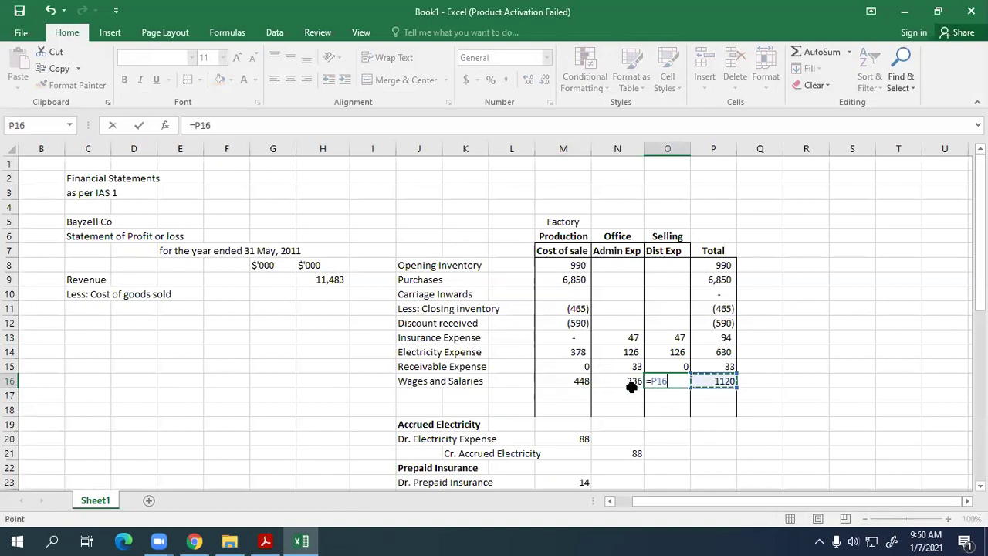
pyautogui.write('*.3')
pyautogui.press('Return')
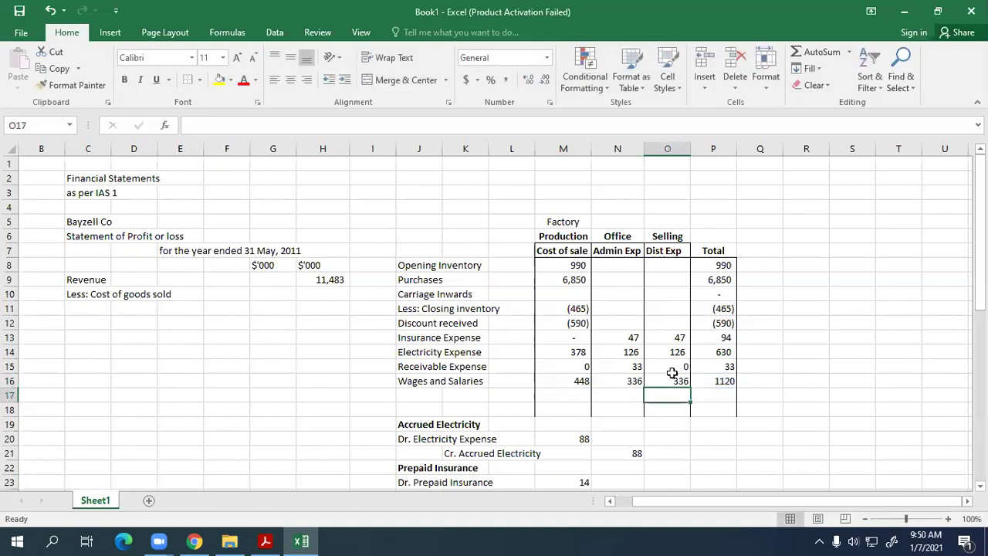
# Step: Switch to the exam PDF and review the additional information notes and the apportionment table for the director's remuneration
pyautogui.hotkey('alt', 'Tab')
pyautogui.scroll(-1, 342, 347)
pyautogui.scroll(2, 342, 340)
pyautogui.scroll(2, 342, 341)
pyautogui.scroll(3, 342, 344)
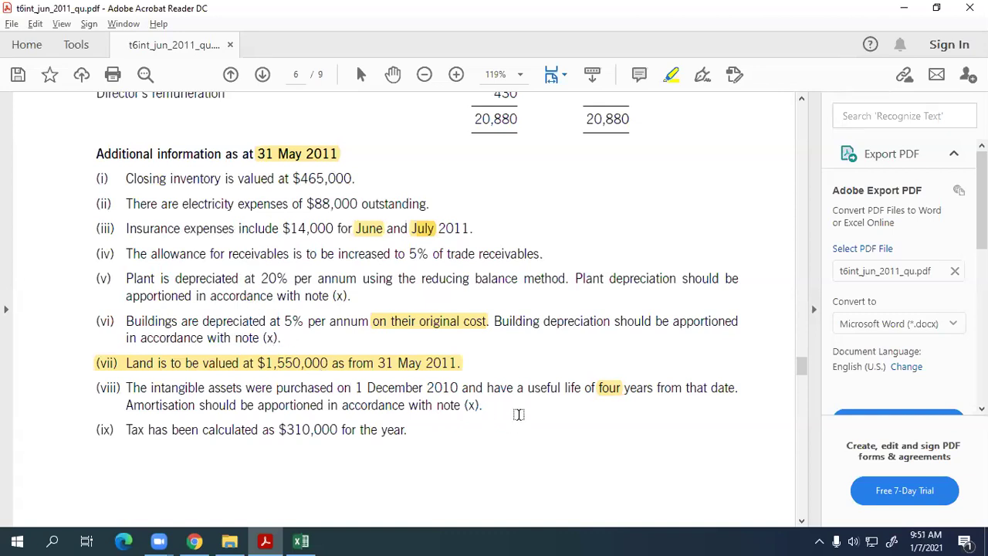
pyautogui.scroll(-10, 516, 402)
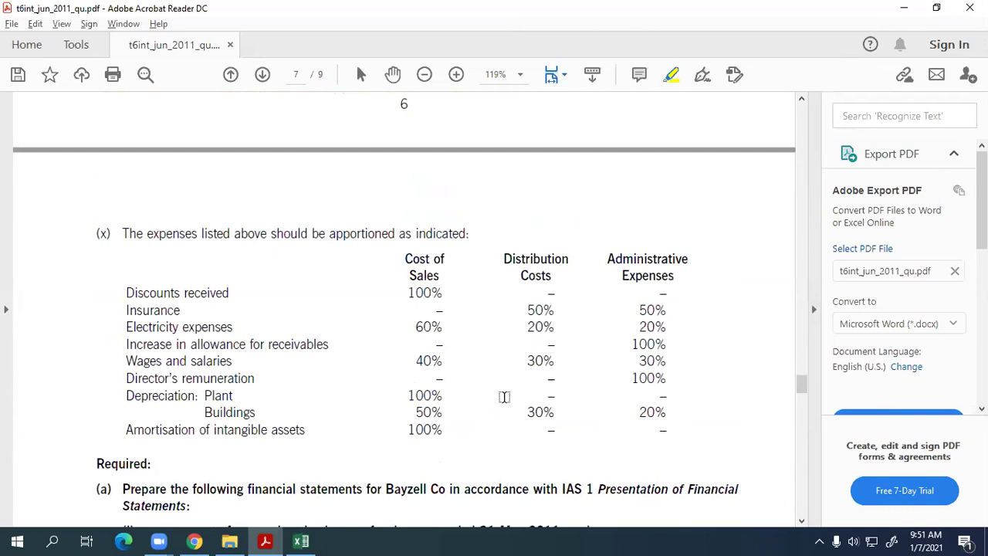
pyautogui.scroll(5, 501, 397)
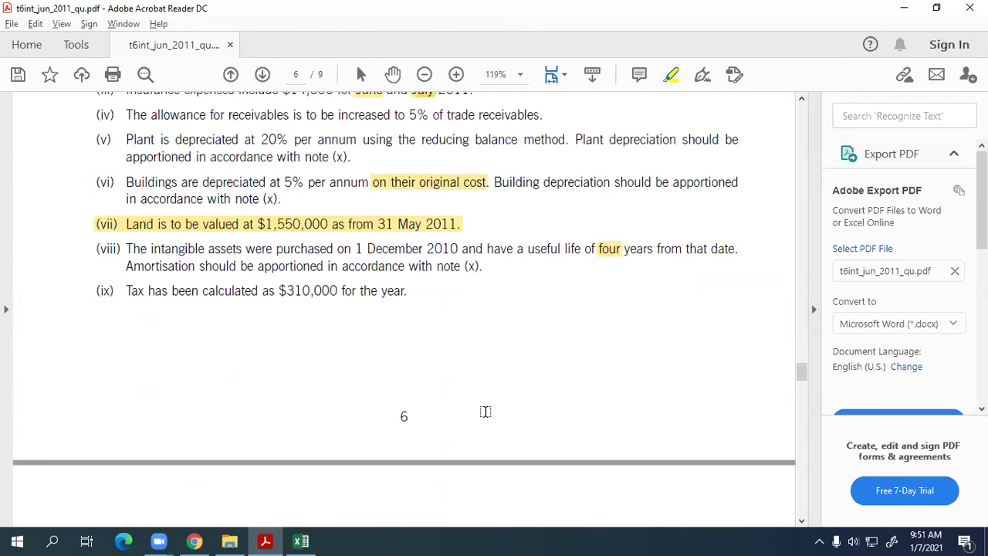
pyautogui.scroll(5, 532, 365)
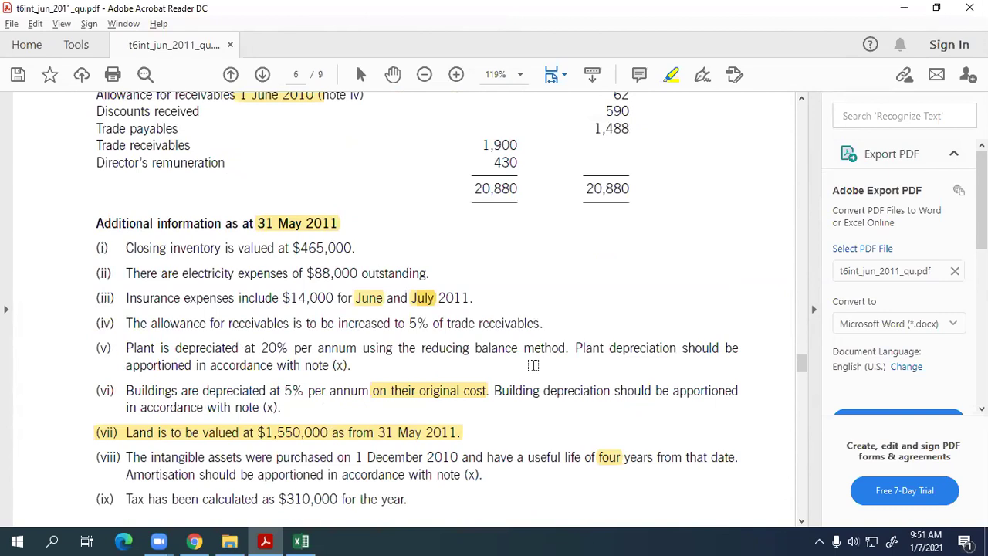
# Step: Return to the Excel workbook and add the label "Directors remuneration" in J17, below Wages and Salaries
pyautogui.hotkey('alt', 'Tab')
pyautogui.press('Left')
pyautogui.press('Left')
pyautogui.press('Left')
pyautogui.press('Left')
pyautogui.write('Dir')
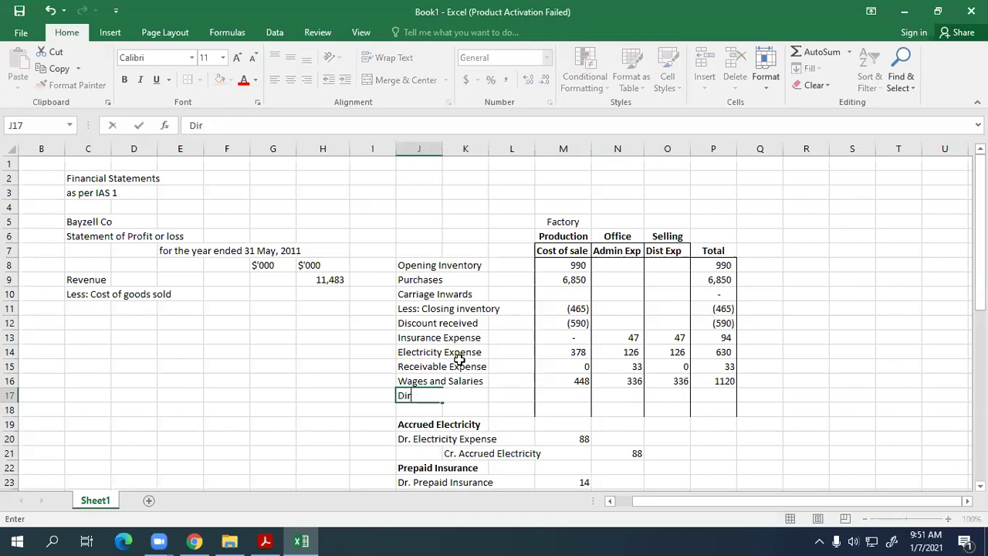
pyautogui.write('ectors remuneration')
# Step: Enter 430 as the Directors remuneration total in P17, checking the figure in the exam PDF
pyautogui.press('Right')
pyautogui.press('Right')
pyautogui.press('Right')
pyautogui.press('Right')
pyautogui.press('Right')
pyautogui.press('Right')
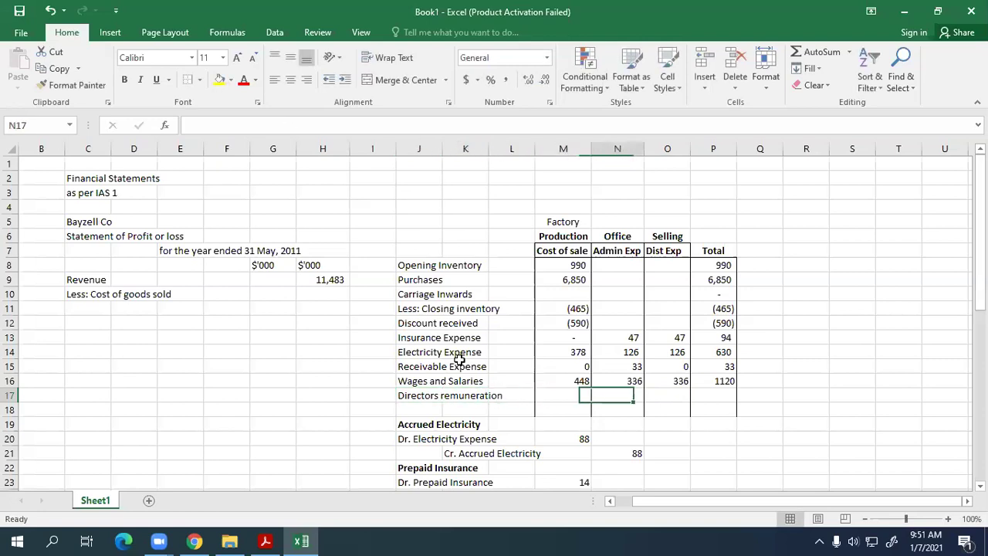
pyautogui.hotkey('alt', 'Tab')
pyautogui.hotkey('alt', 'Tab')
pyautogui.write('430')
pyautogui.press('Return')
# Step: Allocate 100% of the Directors remuneration total in P17 to Admin Exp with a formula in N17
pyautogui.press('Right')
pyautogui.press('Right')
pyautogui.press('Right')
pyautogui.press('Up')
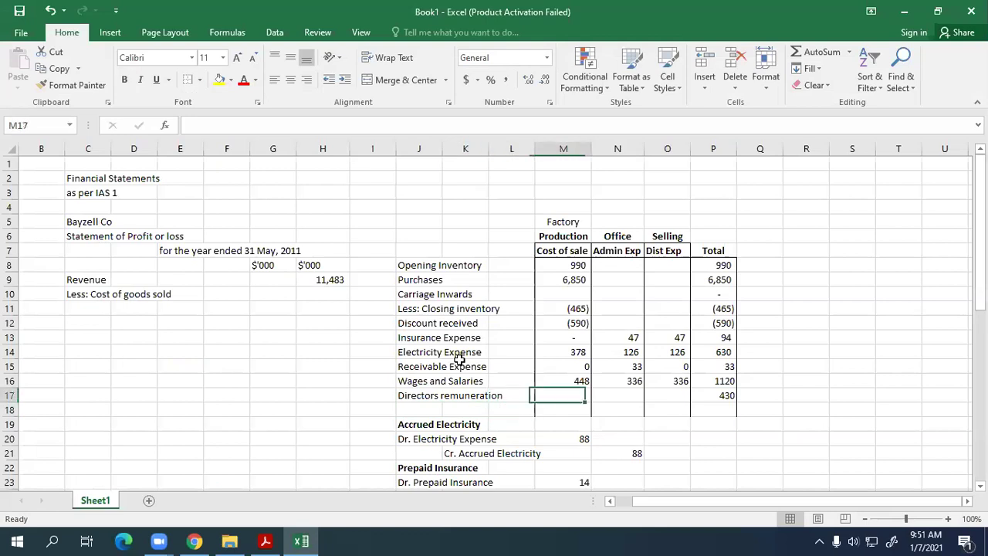
pyautogui.press('Up')
pyautogui.press('Right')
pyautogui.press('Down')
pyautogui.write('=')
pyautogui.press('Right')
pyautogui.press('Right')
pyautogui.write('*')
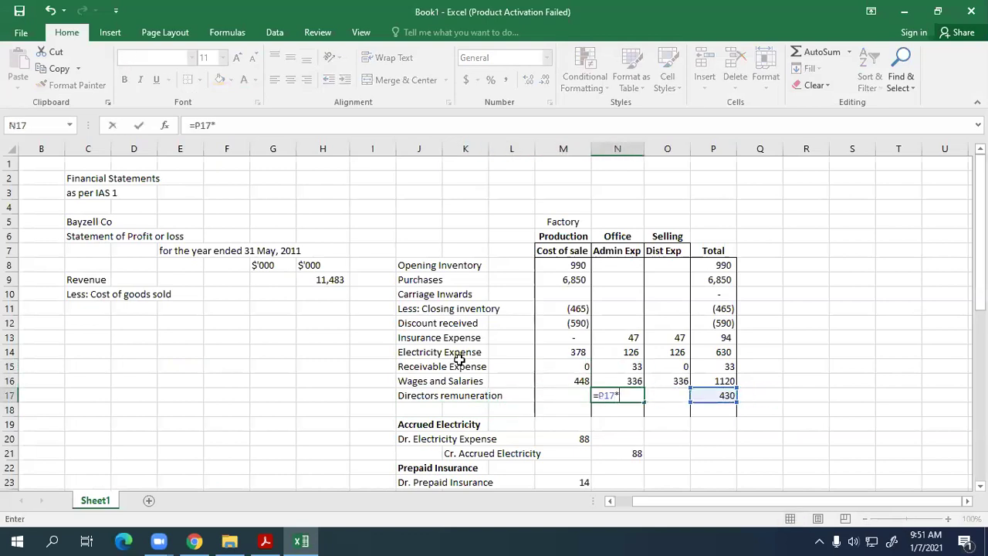
pyautogui.write('100')
pyautogui.press('Return')
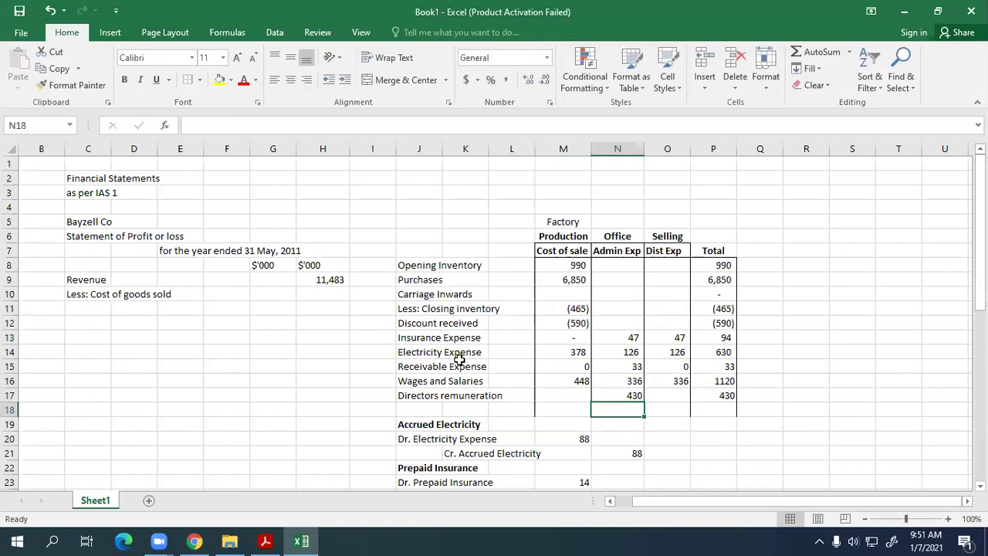
# Step: Move the block of workings starting at Accrued Electricity down so that it begins in row 27
pyautogui.moveTo(410, 426); pyautogui.dragTo(694, 479)
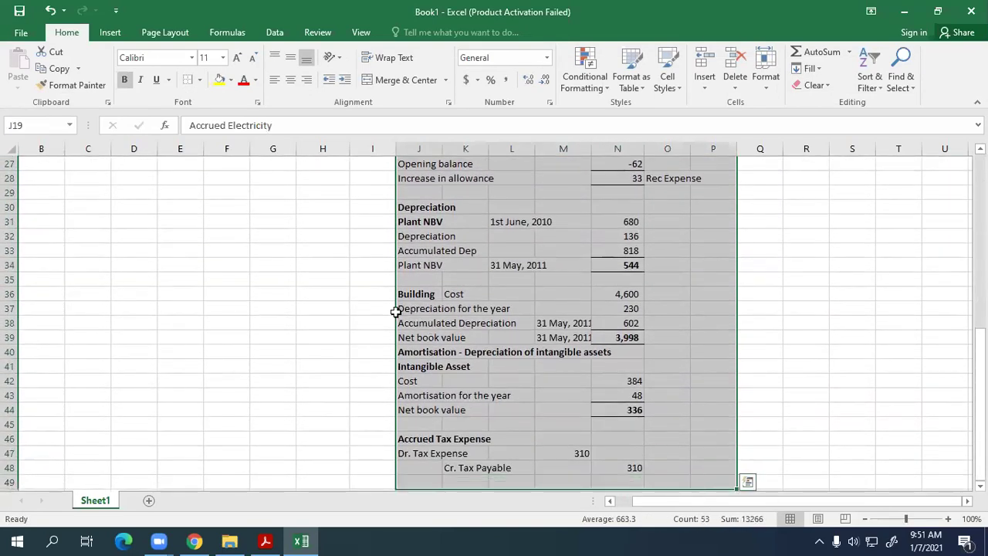
pyautogui.moveTo(392, 311); pyautogui.dragTo(403, 407)
pyautogui.scroll(6, 426, 308)
pyautogui.click(430, 308)
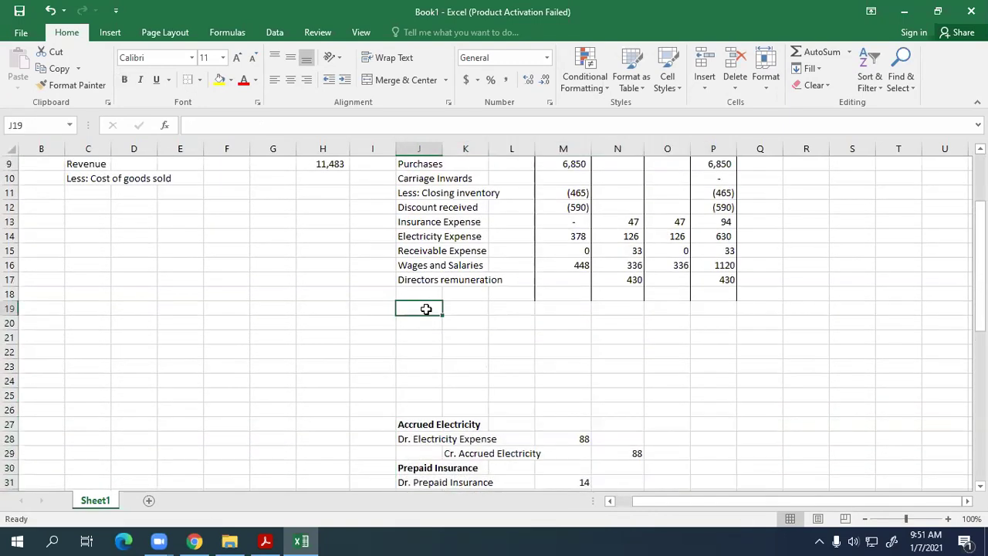
pyautogui.scroll(3, 429, 309)
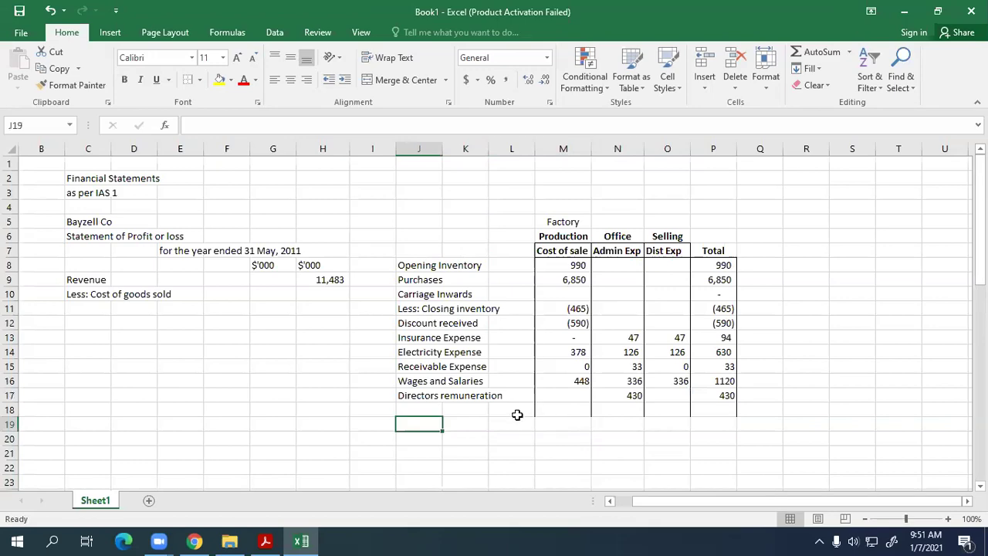
# Step: Check the depreciation apportionment in the exam PDF and add the label "Depreciation" in J18 of the Excel expense table
pyautogui.hotkey('alt', 'Tab')
pyautogui.scroll(-10, 488, 384)
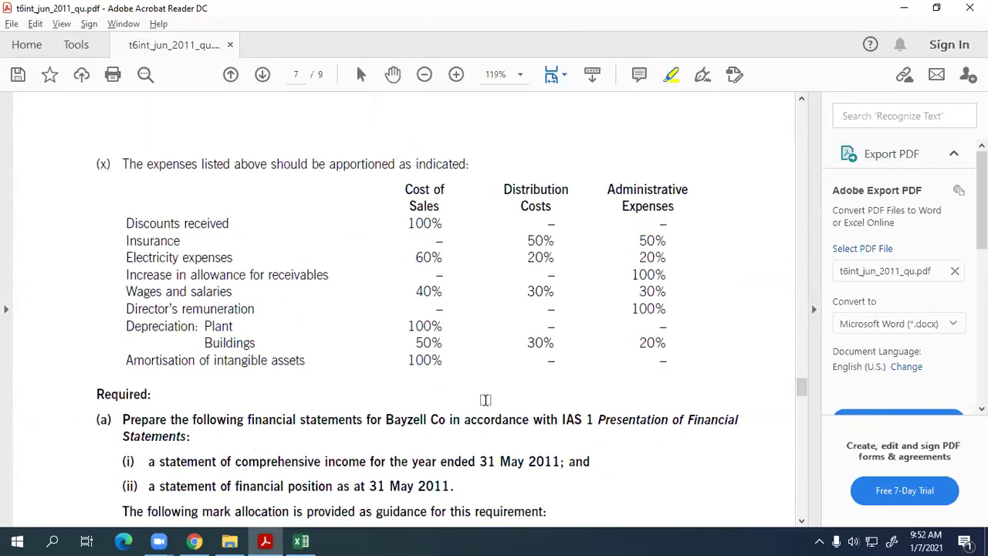
pyautogui.scroll(-2, 486, 399)
pyautogui.scroll(1, 486, 399)
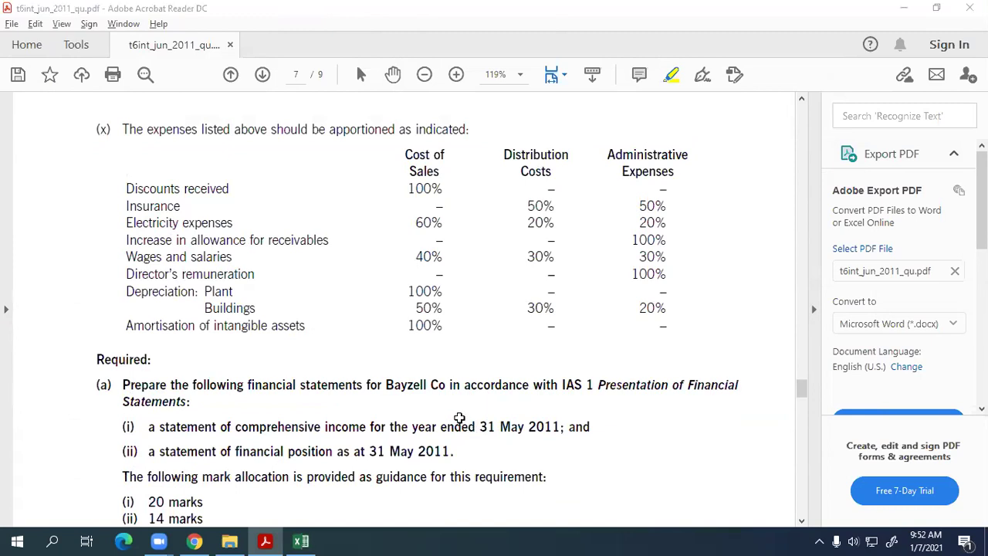
pyautogui.hotkey('alt', 'Tab')
pyautogui.click(430, 407)
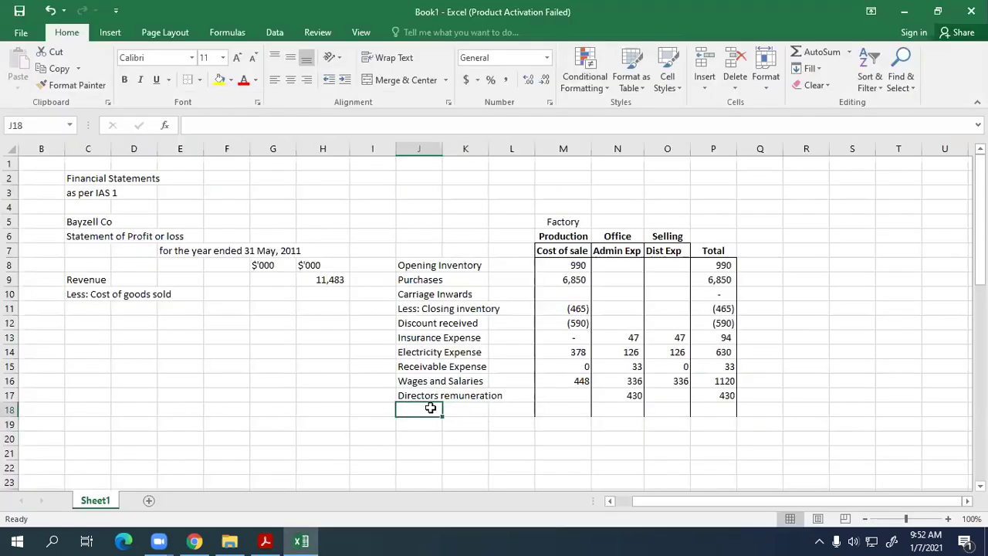
pyautogui.hotkey('ctrl', '-')
pyautogui.press('Escape')
pyautogui.write('Drepr')
pyautogui.press('BackSpace')
pyautogui.press('BackSpace')
pyautogui.press('BackSpace')
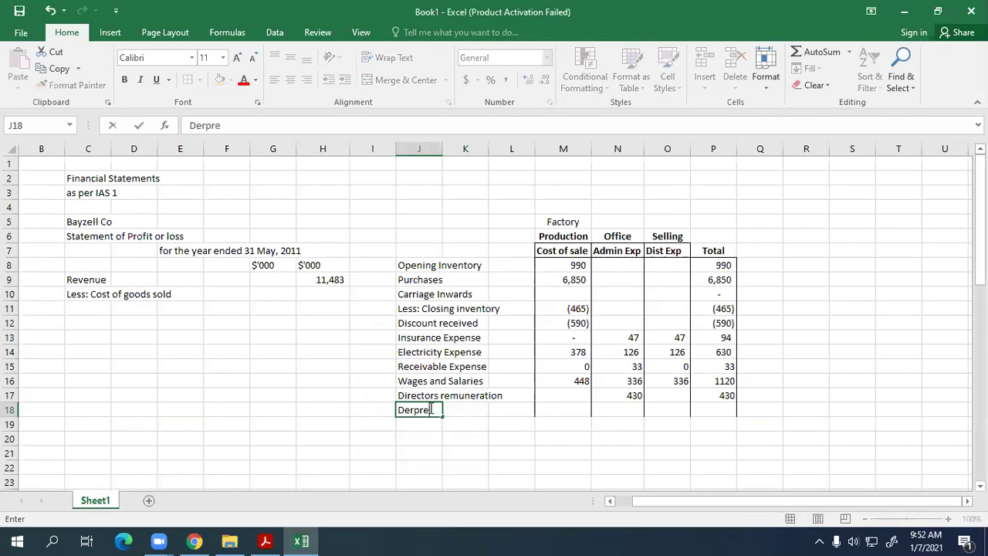
pyautogui.write('epreciation')
# Step: Add the label "Plant" to the Depreciation row, right-align it and place it in L18
pyautogui.press('Tab')
pyautogui.write('P{')
pyautogui.write('ant')
pyautogui.press('Return')
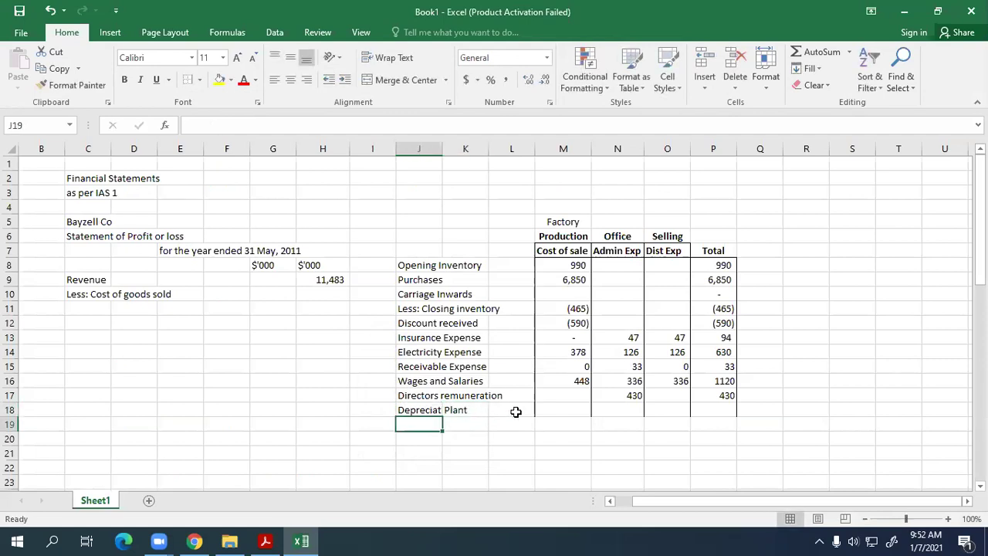
pyautogui.click(469, 411)
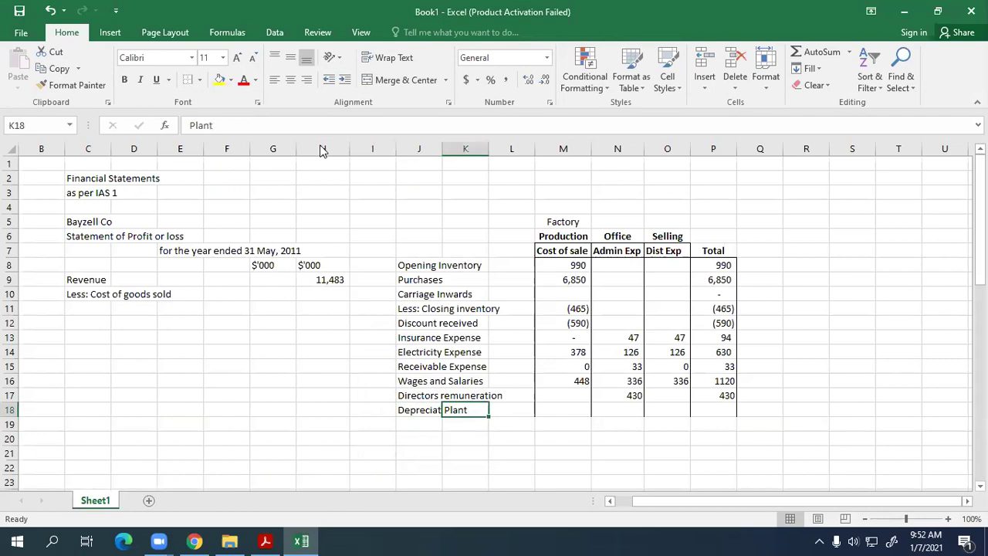
pyautogui.click(305, 79)
pyautogui.click(434, 411)
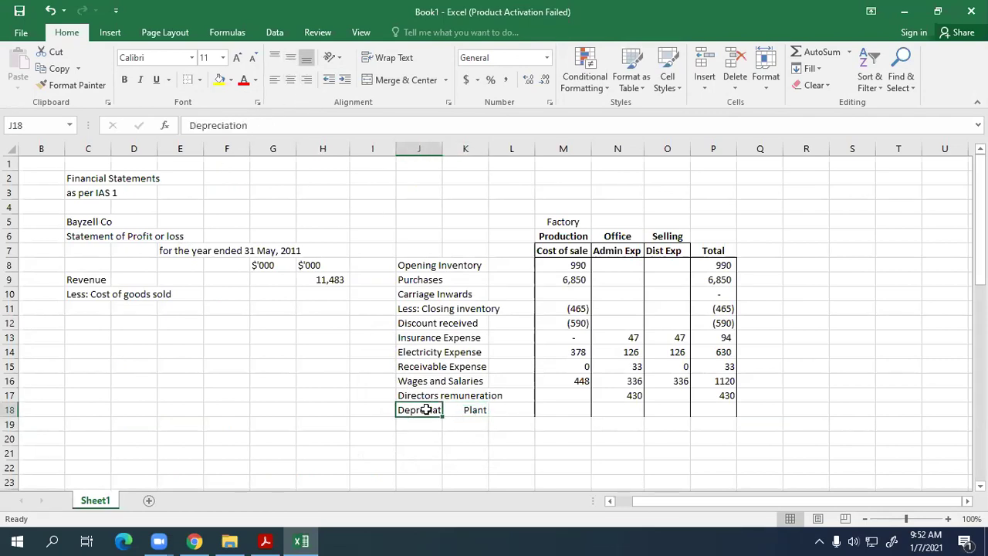
pyautogui.click(453, 423)
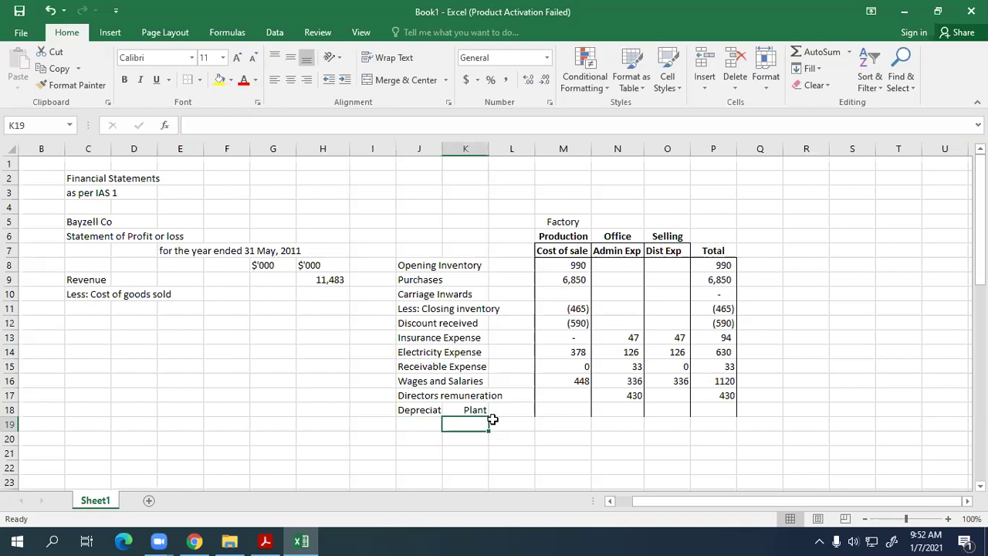
pyautogui.click(482, 410)
pyautogui.moveTo(487, 410); pyautogui.dragTo(499, 412)
# Step: Link the plant depreciation total in P18 to the plant's yearly depreciation in the workings, =N40
pyautogui.click(585, 413)
pyautogui.click(714, 415)
pyautogui.scroll(-6, 717, 433)
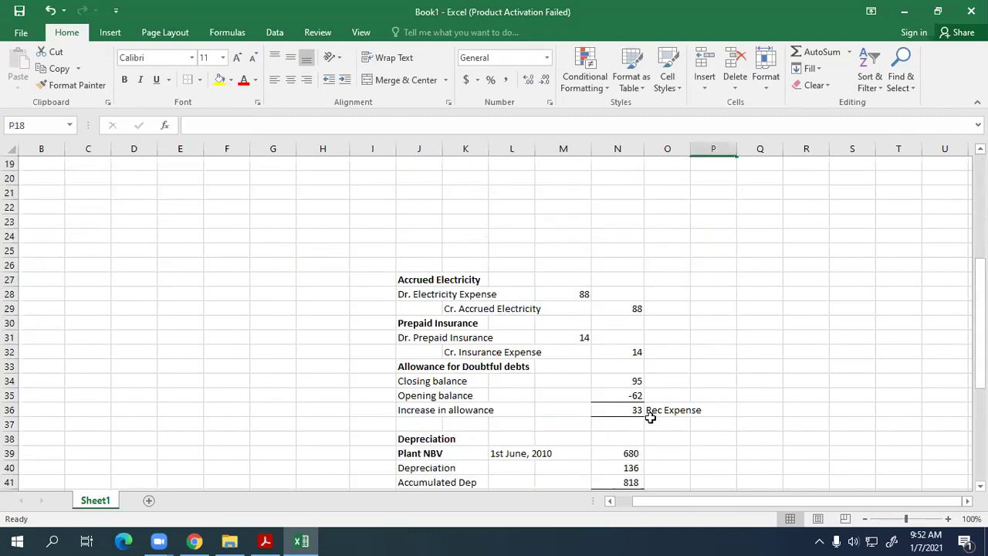
pyautogui.write('=')
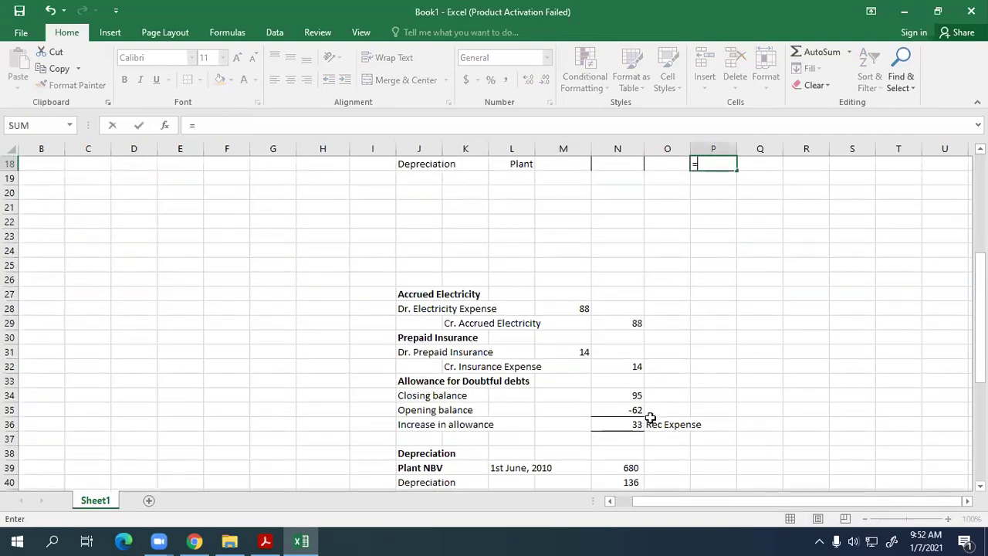
pyautogui.scroll(-3, 523, 396)
pyautogui.scroll(-3, 524, 396)
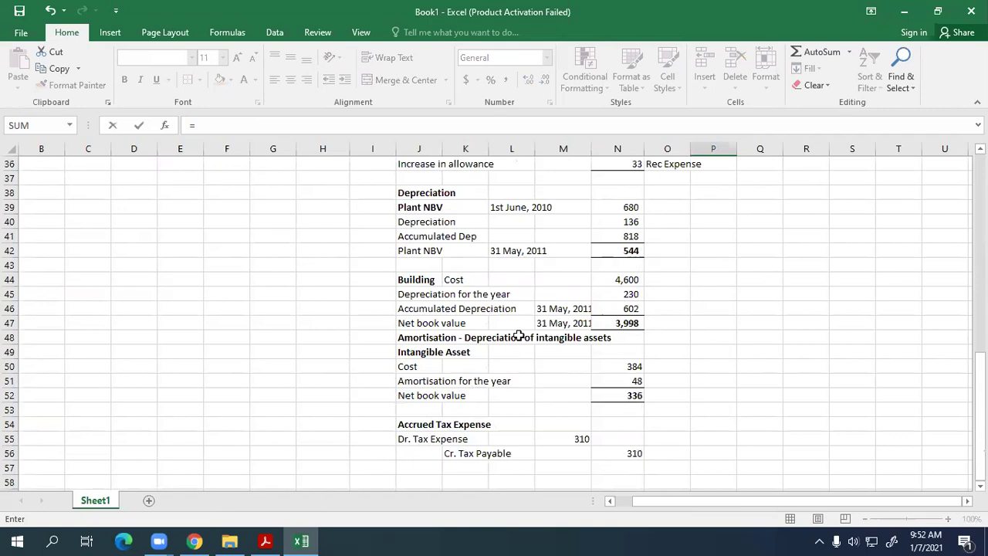
pyautogui.click(631, 294)
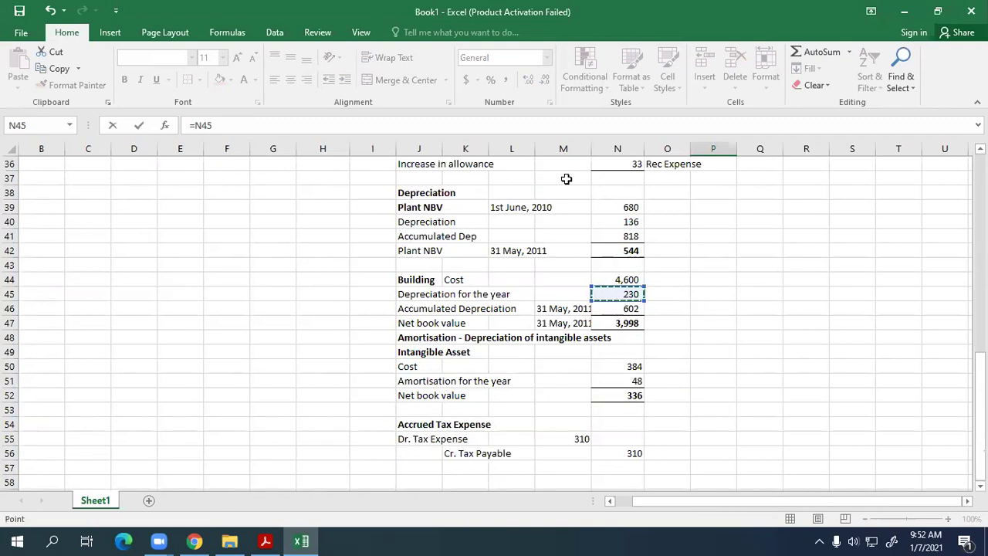
pyautogui.click(621, 222)
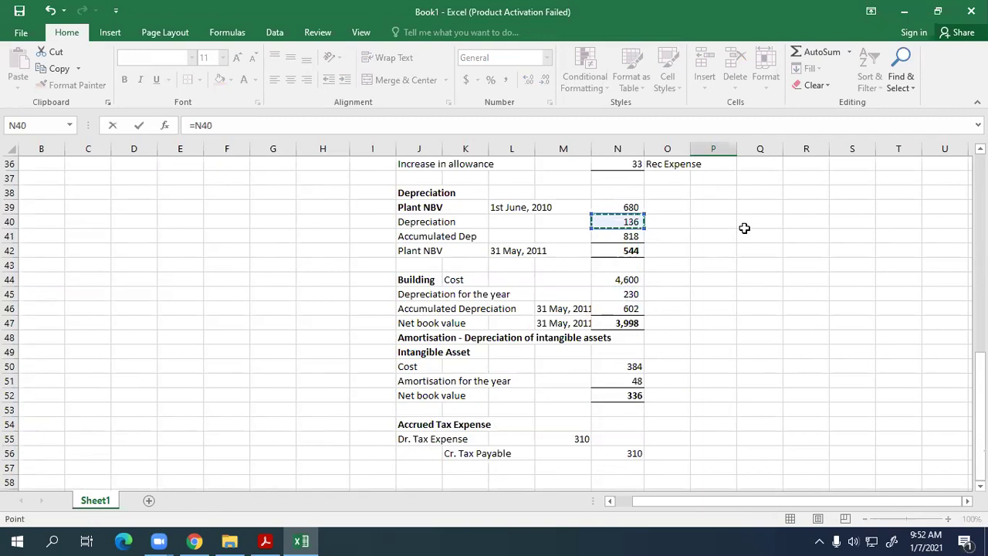
pyautogui.press('Return')
# Step: Extend the vertical border on the right side of the label column through L18:L24 of the expense table
pyautogui.scroll(4, 736, 224)
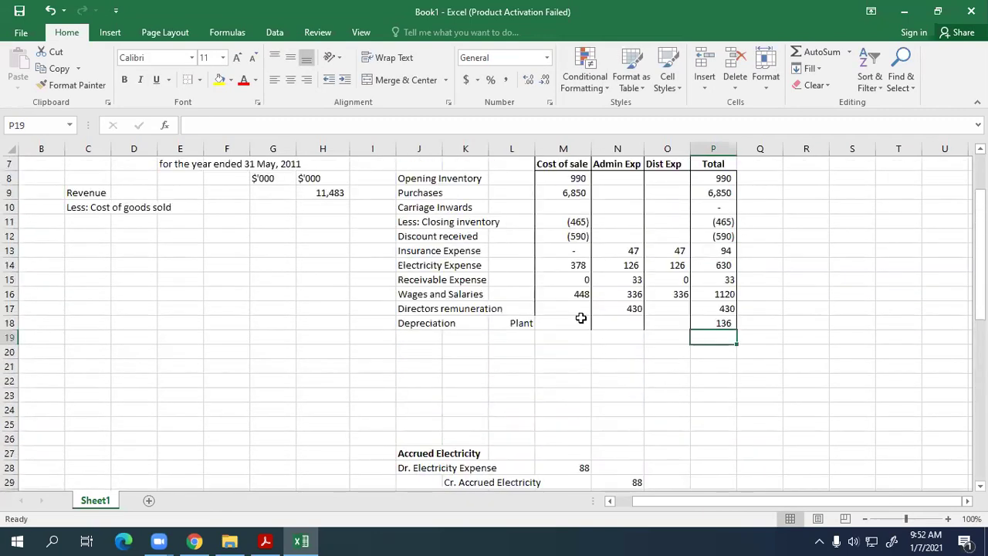
pyautogui.click(520, 323)
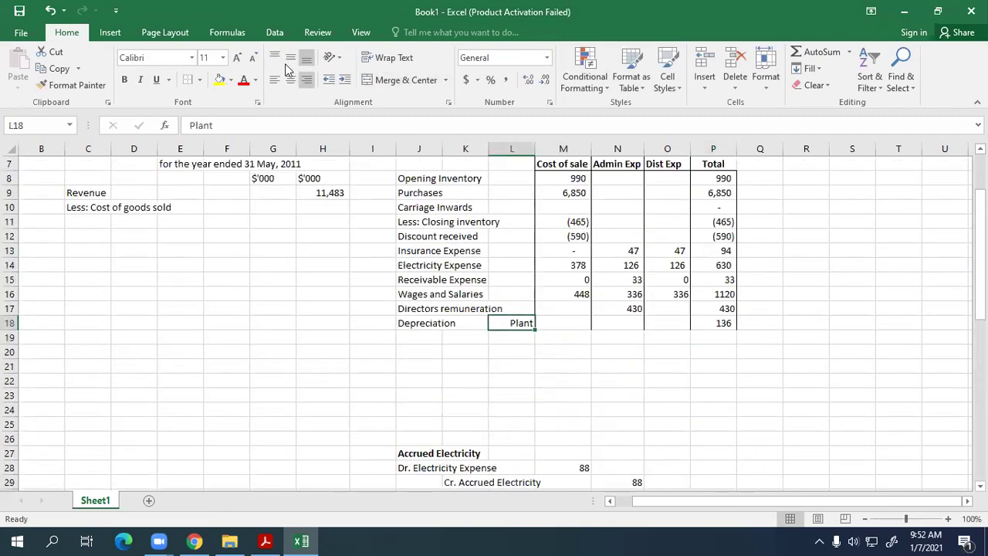
pyautogui.moveTo(521, 324); pyautogui.dragTo(522, 410)
pyautogui.click(190, 80)
# Step: Allocate the full plant depreciation total from P18 to cost of sales with a formula in M18
pyautogui.click(571, 322)
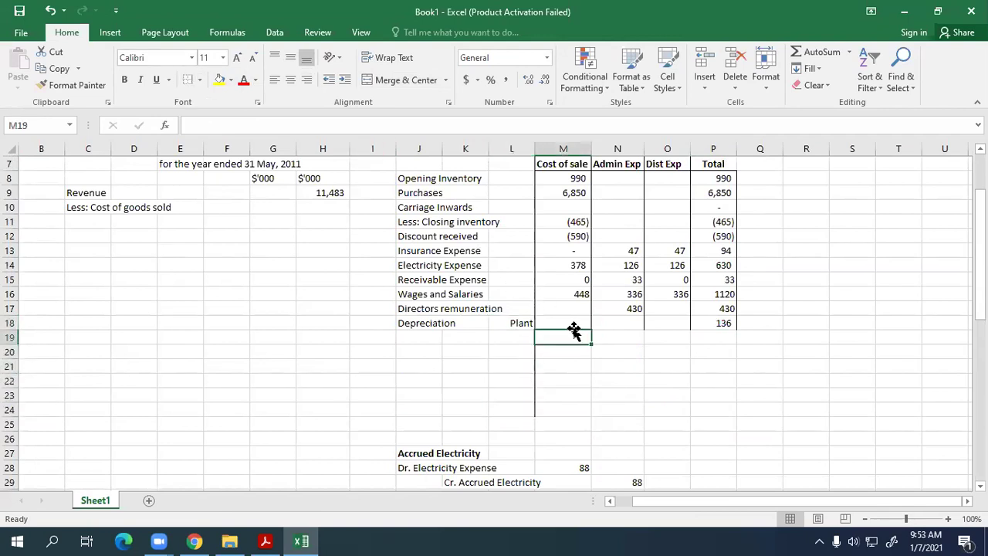
pyautogui.write('=')
pyautogui.press('Down')
pyautogui.press('Down')
pyautogui.press('Down')
pyautogui.press('Down')
pyautogui.press('Up')
pyautogui.press('Up')
pyautogui.press('Right')
pyautogui.press('Up')
pyautogui.press('Right')
pyautogui.press('Right')
pyautogui.press('Up')
pyautogui.press('Up')
pyautogui.press('Left')
pyautogui.press('Down')
pyautogui.press('Right')
pyautogui.press('Return')
# Step: Enter 0 for plant depreciation under administrative and distribution expenses in N18:O18
pyautogui.click(635, 320)
pyautogui.moveTo(637, 321); pyautogui.dragTo(671, 322)
pyautogui.hotkey('ctrl', 'v')
pyautogui.click(605, 340)
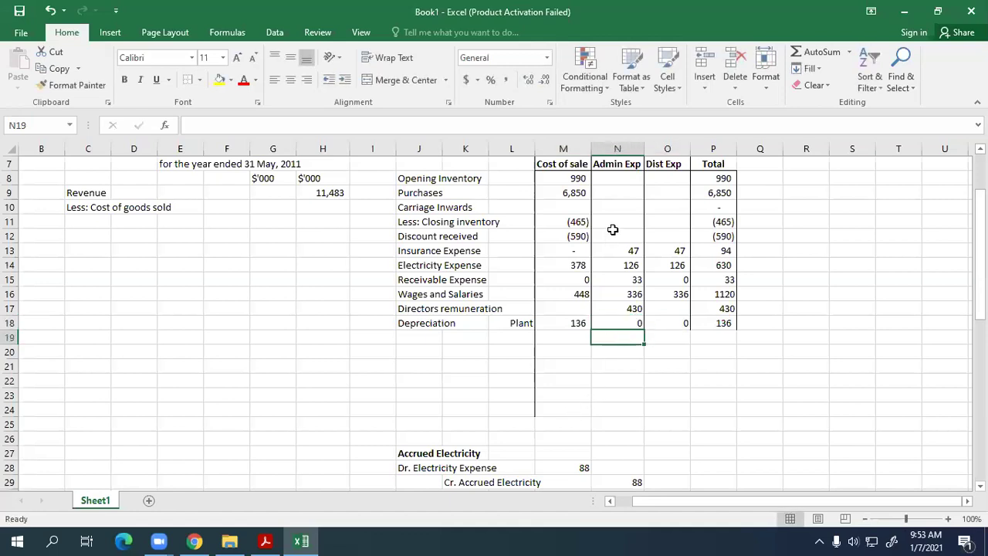
# Step: Format the amounts in M8:P24 with comma style and no decimal places
pyautogui.moveTo(575, 178); pyautogui.dragTo(709, 406)
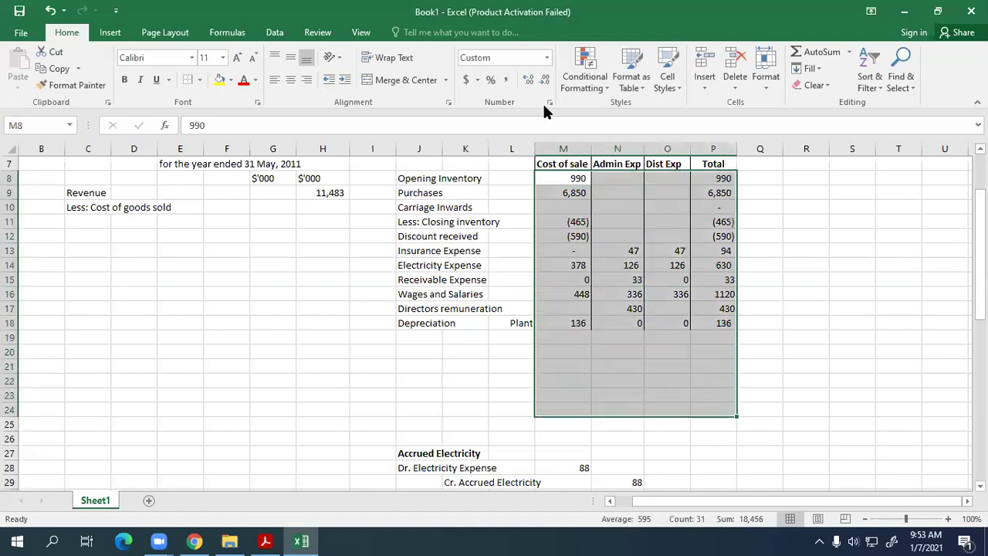
pyautogui.click(506, 79)
pyautogui.click(544, 80)
pyautogui.click(544, 80)
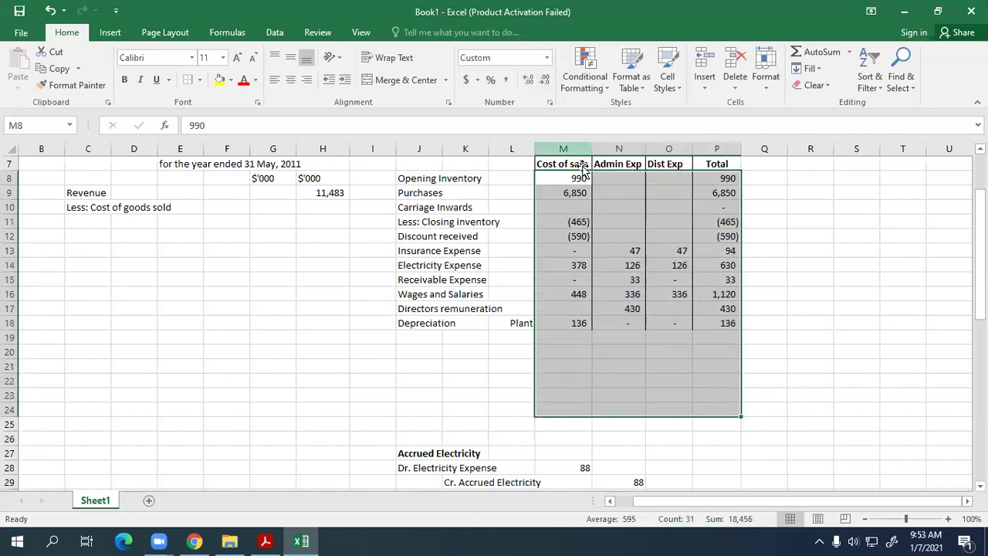
# Step: Extend the vertical right borders of the Cost of sale, Admin Exp, Dist Exp and Total columns through rows 19 to 24
pyautogui.moveTo(573, 337); pyautogui.dragTo(575, 411)
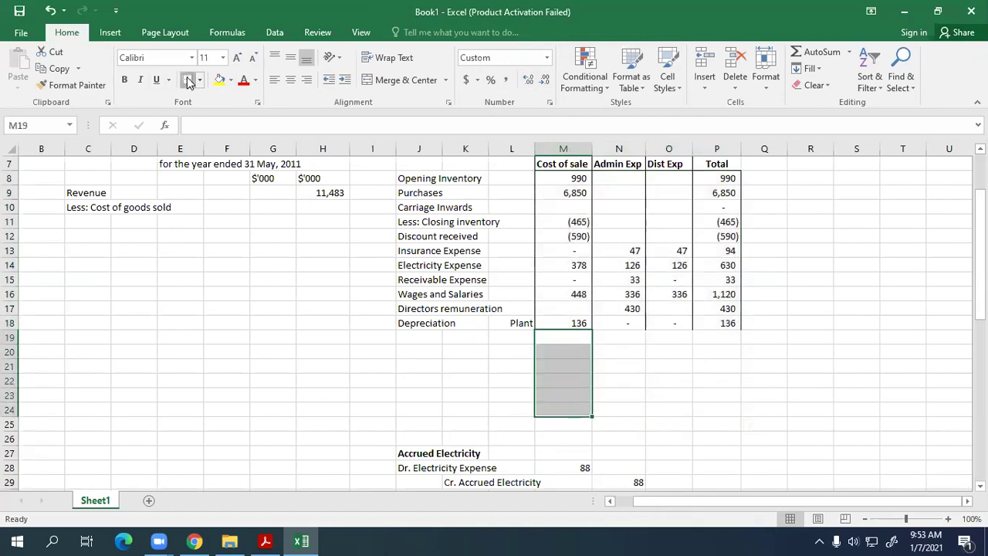
pyautogui.moveTo(608, 337); pyautogui.dragTo(614, 409)
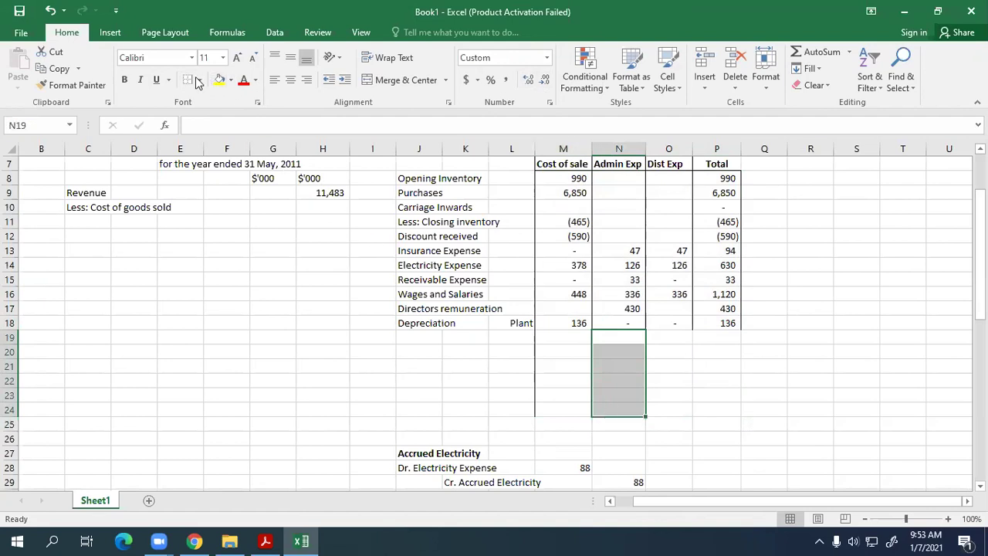
pyautogui.moveTo(668, 324); pyautogui.dragTo(717, 410)
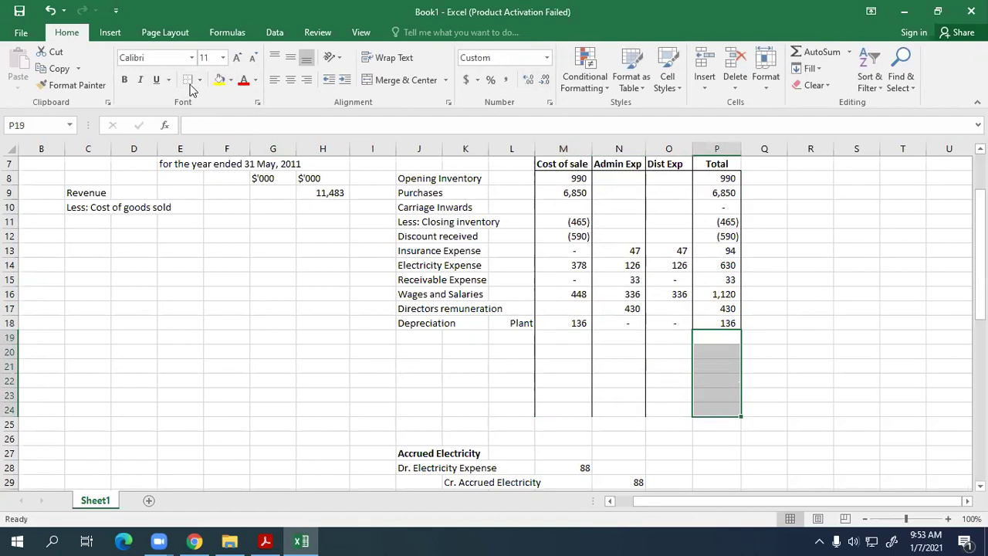
pyautogui.click(714, 378)
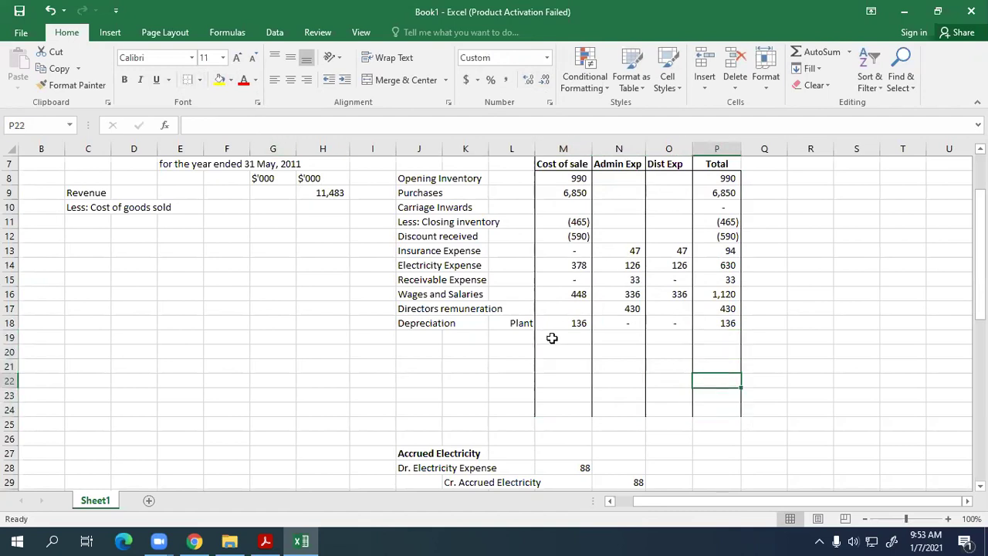
# Step: Check the buildings depreciation apportionment in the exam PDF and add the label "Building" in L19 of the Excel expense table
pyautogui.hotkey('alt', 'Tab')
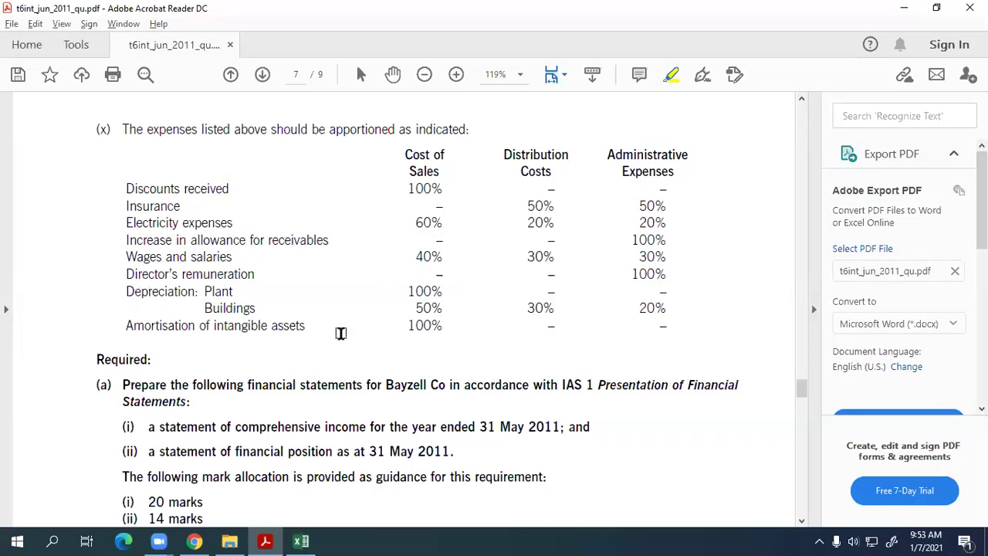
pyautogui.hotkey('alt', 'Tab')
pyautogui.click(432, 337)
pyautogui.click(505, 338)
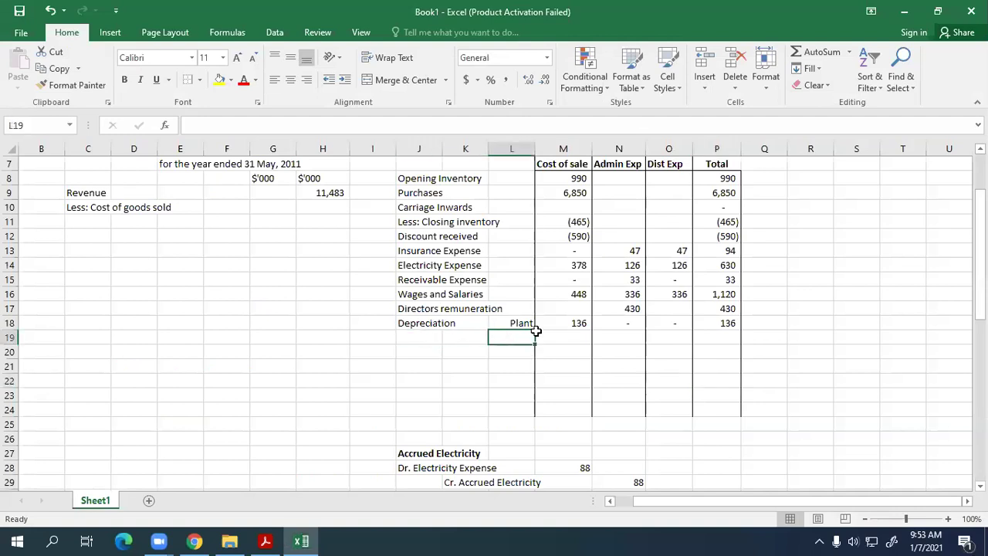
pyautogui.write('Building')
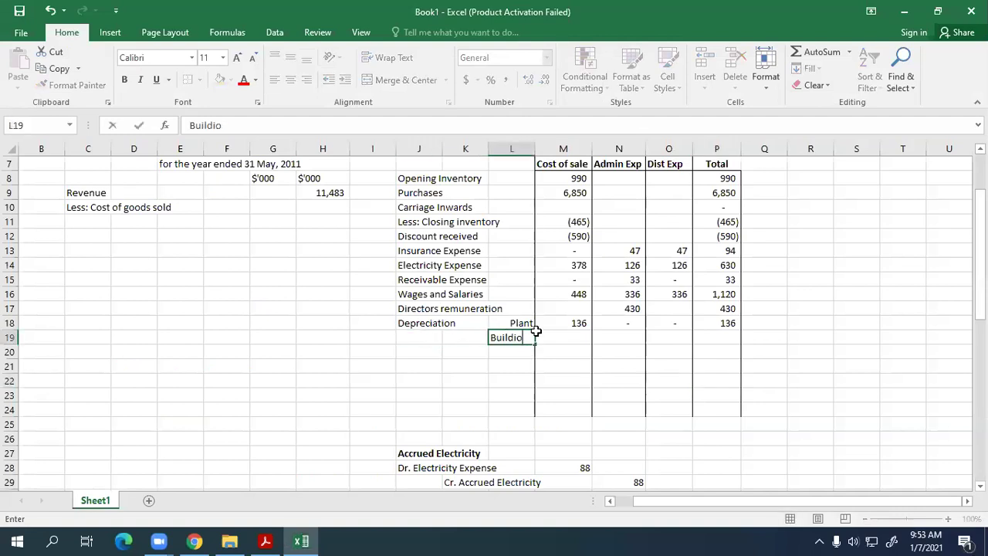
# Step: Link the building depreciation total in P19 to the building's depreciation for the year in the workings, N45
pyautogui.press('Tab')
pyautogui.press('Tab')
pyautogui.press('Tab')
pyautogui.press('Tab')
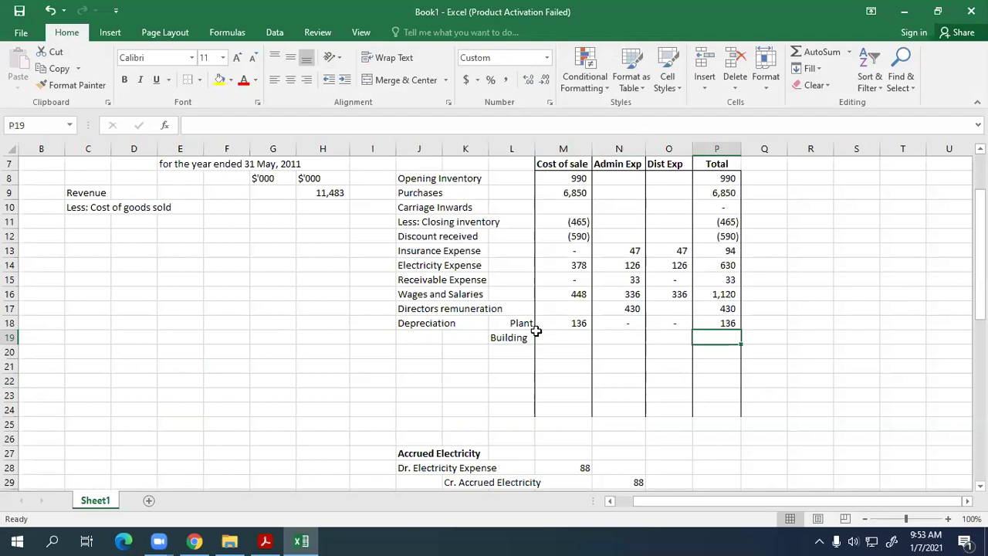
pyautogui.write('=')
pyautogui.scroll(-6, 547, 343)
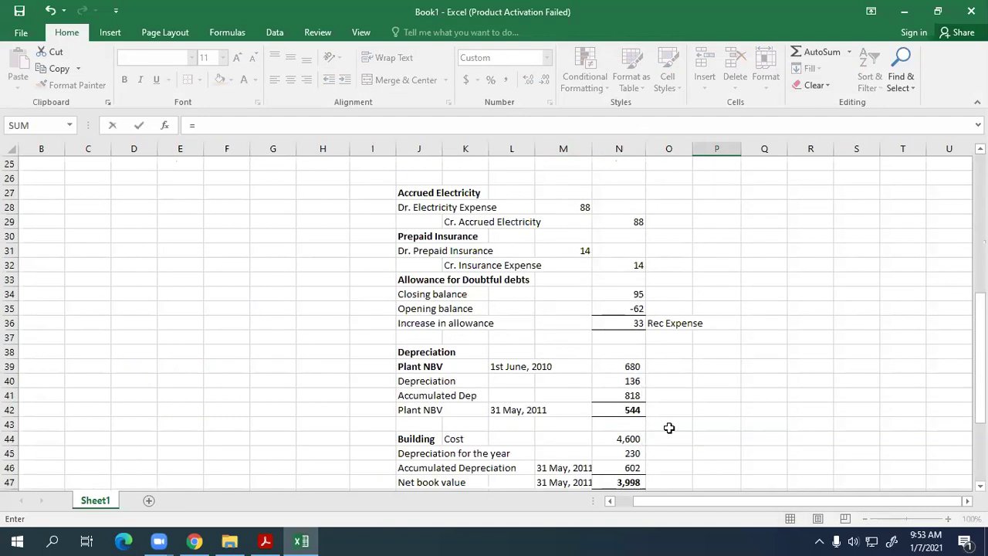
pyautogui.scroll(-1, 667, 432)
pyautogui.click(617, 406)
pyautogui.press('Return')
pyautogui.scroll(3, 629, 370)
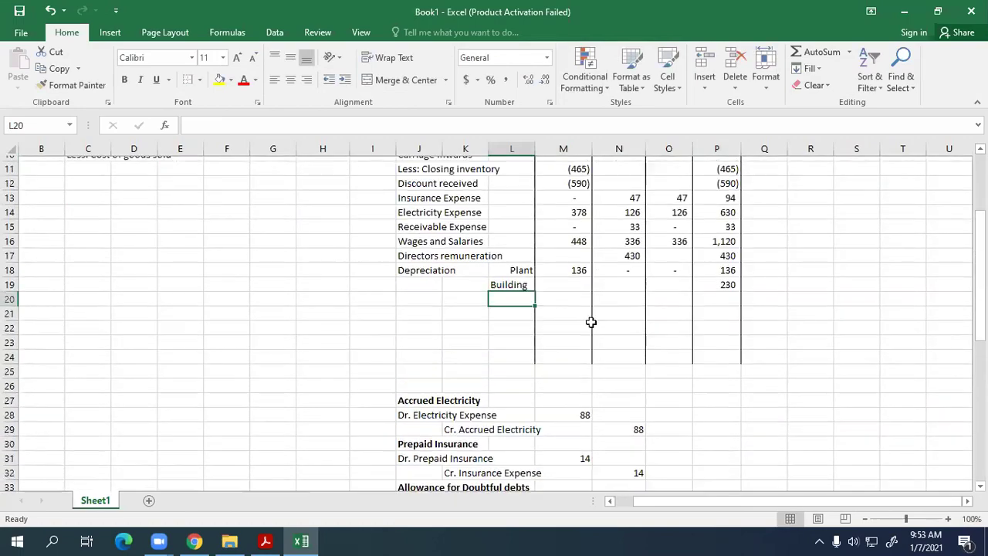
# Step: Check the cost of sales share in the exam PDF and allocate 50% of P19 to building depreciation in M19
pyautogui.scroll(3, 590, 322)
pyautogui.hotkey('alt', 'Tab')
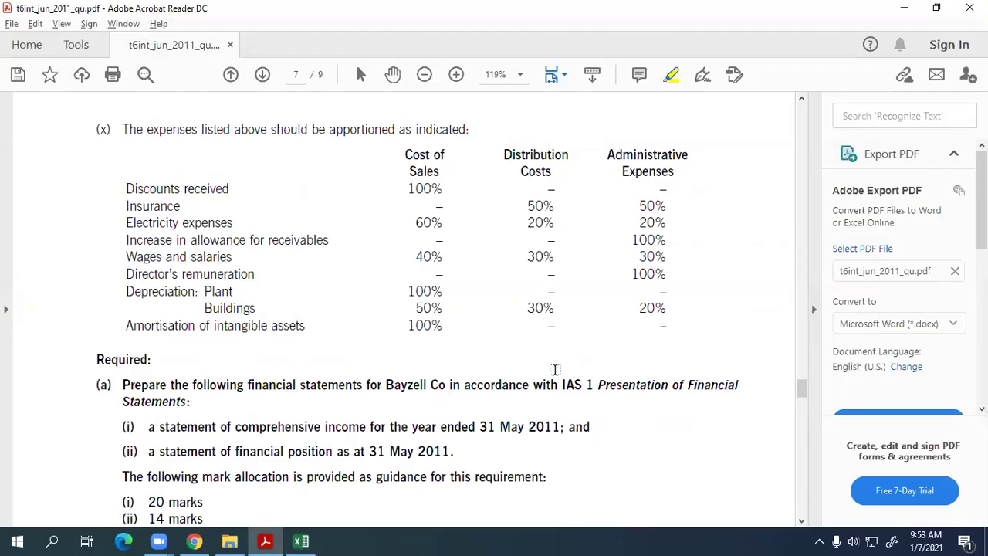
pyautogui.hotkey('alt', 'Tab')
pyautogui.click(552, 366)
pyautogui.write('=')
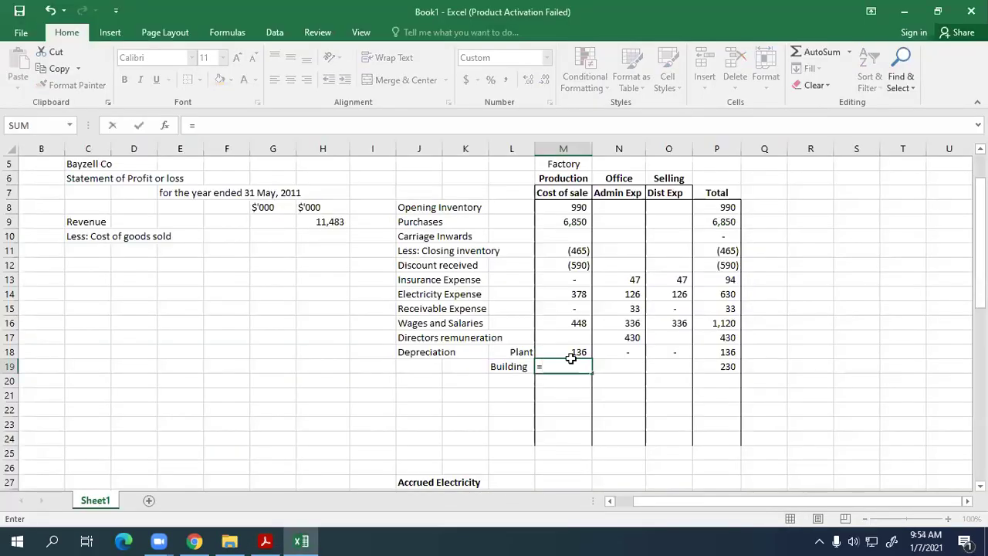
pyautogui.click(719, 367)
pyautogui.write('*3')
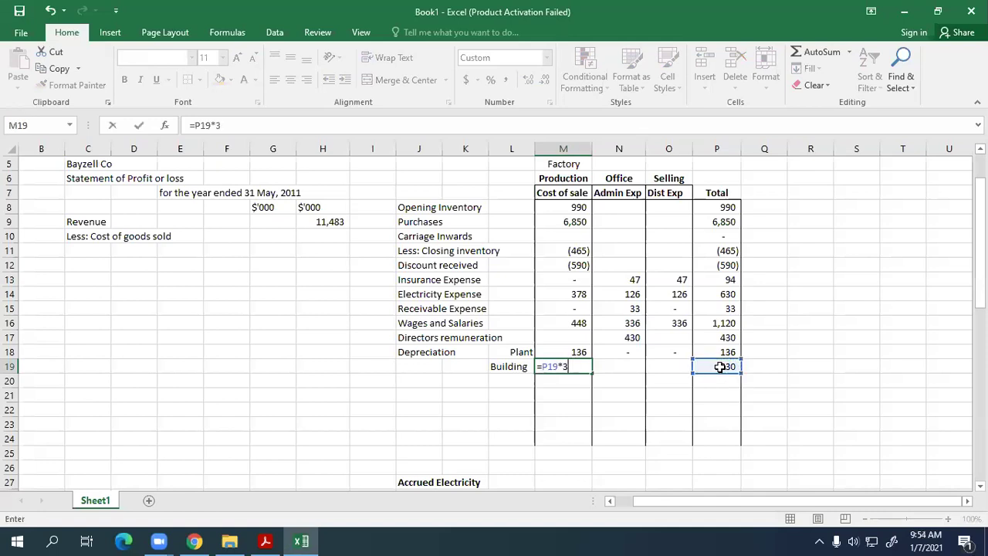
pyautogui.write('5')
pyautogui.press('Return')
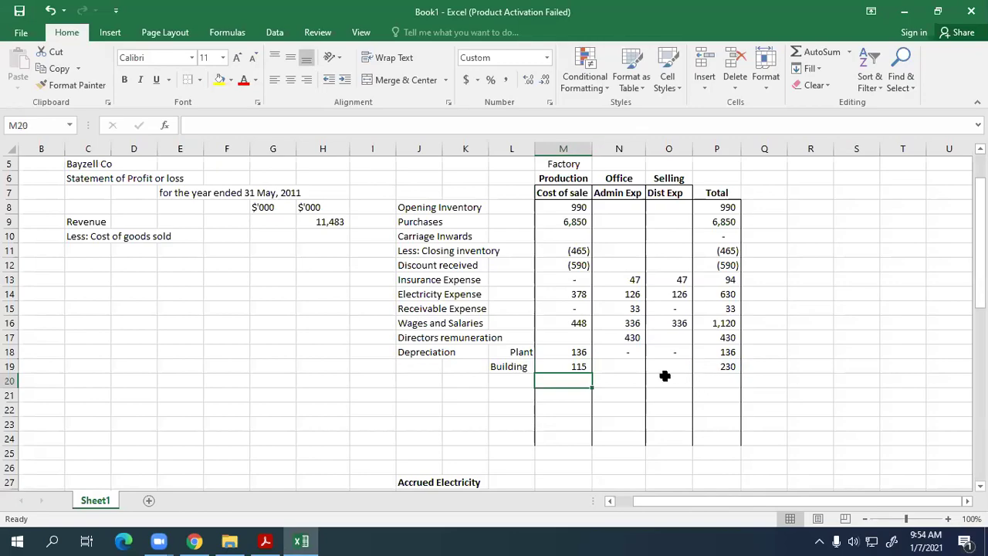
# Step: Check the administrative share in the exam PDF and allocate 20% of the building depreciation total to Admin Exp in N19
pyautogui.hotkey('alt', 'Tab')
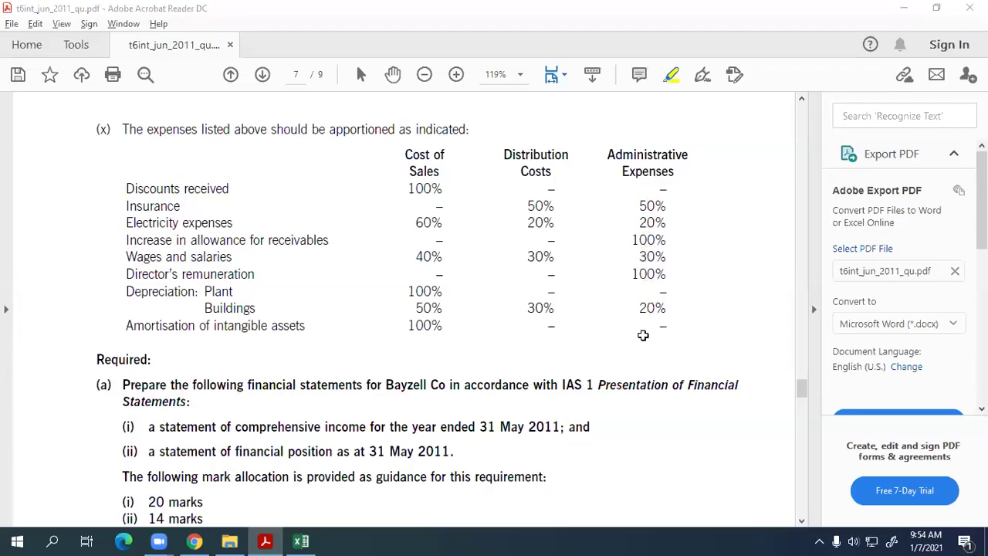
pyautogui.hotkey('alt', 'Tab')
pyautogui.press('Right')
pyautogui.press('Up')
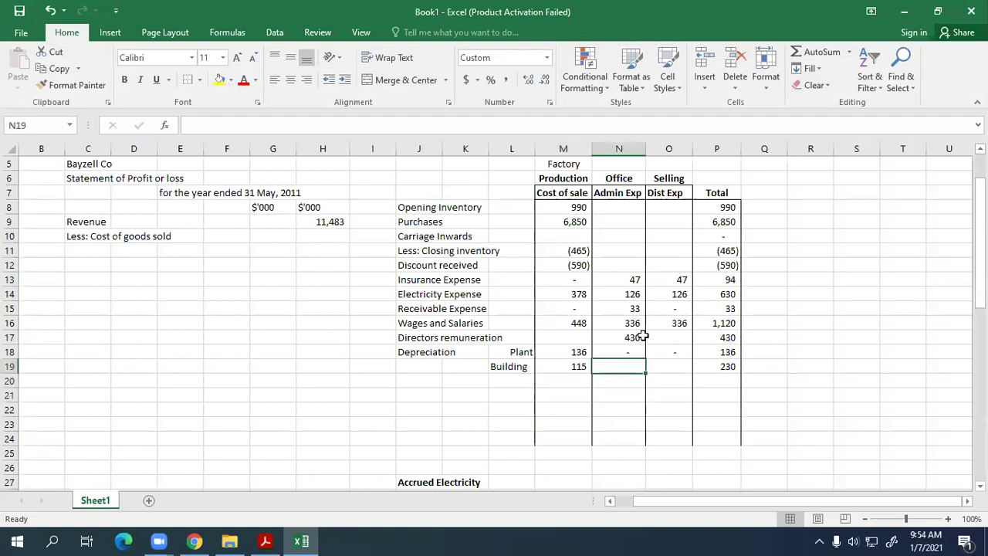
pyautogui.write('=')
pyautogui.write('*.2')
pyautogui.press('Return')
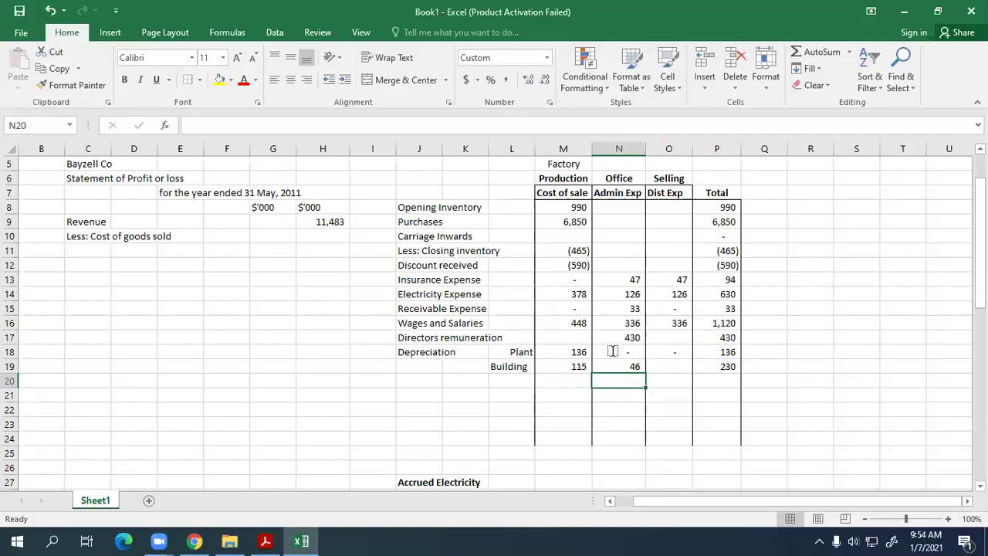
# Step: Check the distribution share in the exam PDF and allocate building depreciation to Dist Exp in O19 with =P19*.3
pyautogui.hotkey('alt', 'Tab')
pyautogui.hotkey('alt', 'Tab')
pyautogui.click(668, 368)
pyautogui.write('=')
pyautogui.click(717, 367)
pyautogui.write('*')
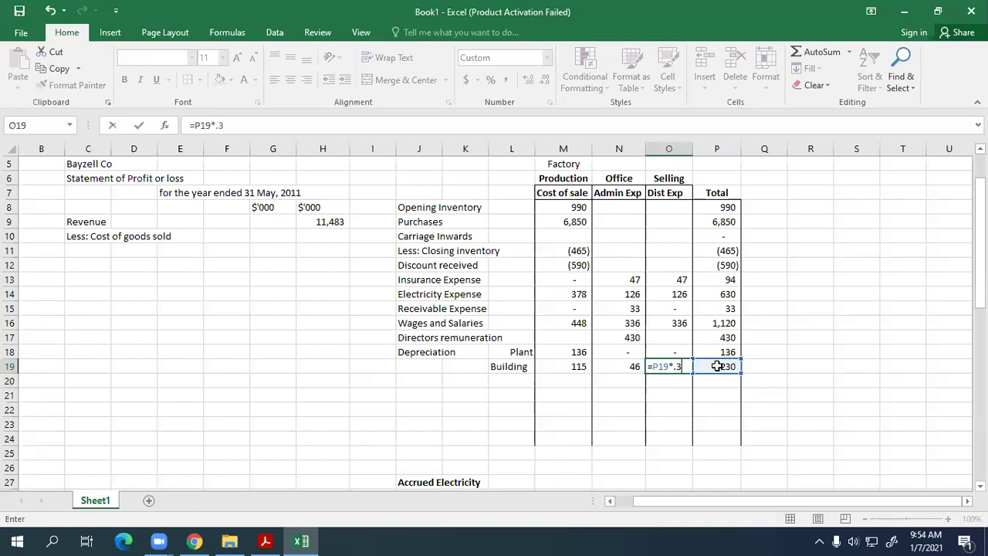
pyautogui.press('Return')
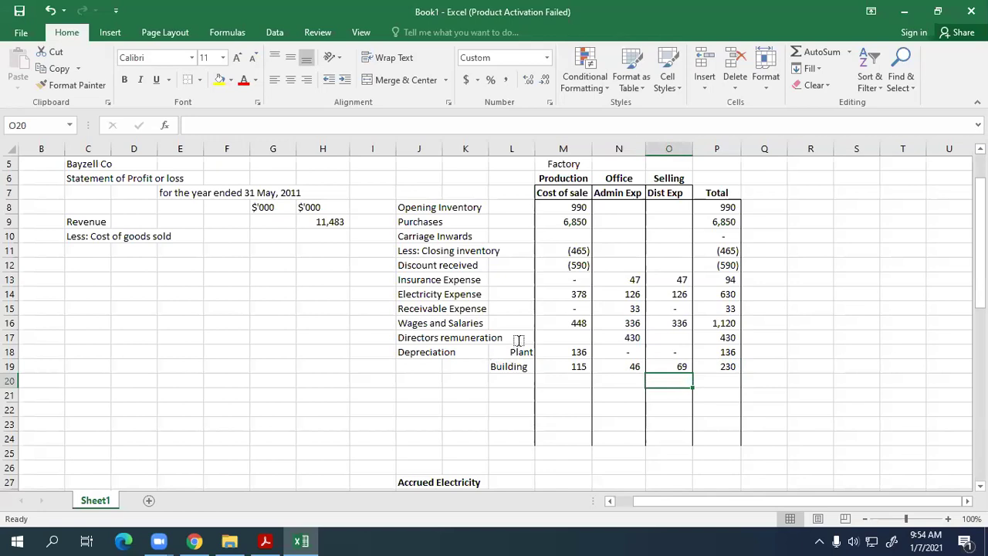
# Step: Check the next expense in the exam PDF and add the label "Amortisation of Intangibles" in J20 of the Excel expense table
pyautogui.hotkey('alt', 'Tab')
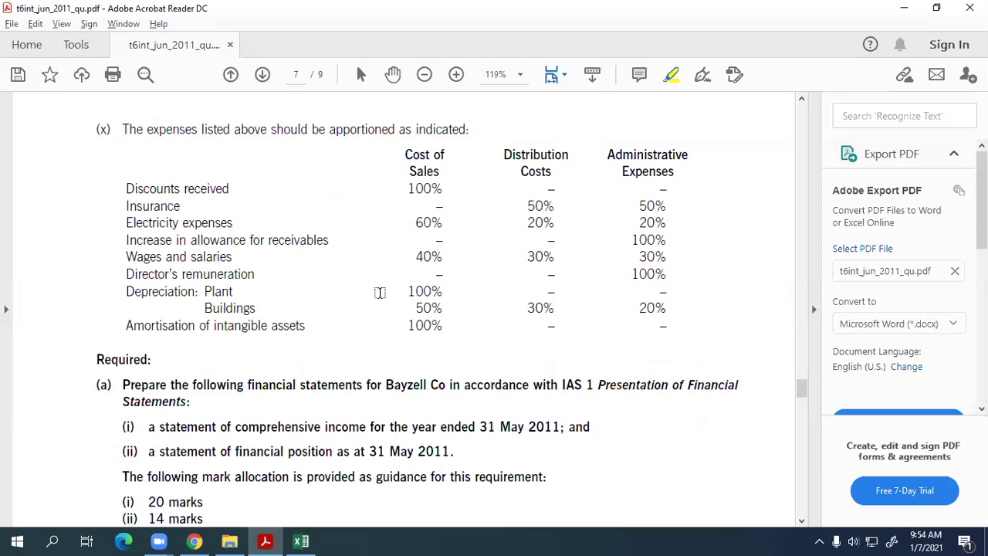
pyautogui.hotkey('alt', 'Tab')
pyautogui.click(446, 382)
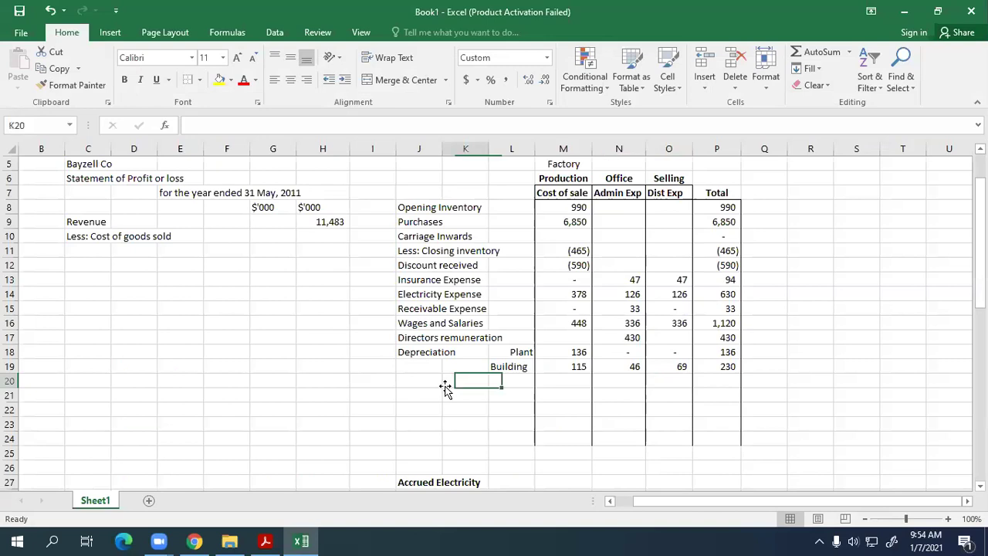
pyautogui.press('Left')
pyautogui.write('Am')
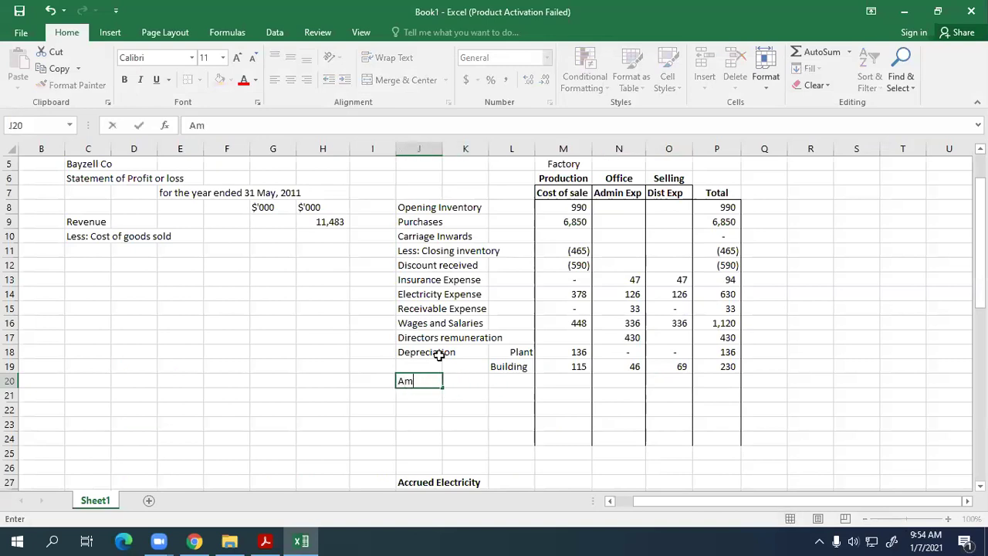
pyautogui.write('oi')
pyautogui.write('tisatio')
pyautogui.press('BackSpace')
pyautogui.press('BackSpace')
pyautogui.write('ion of Intang')
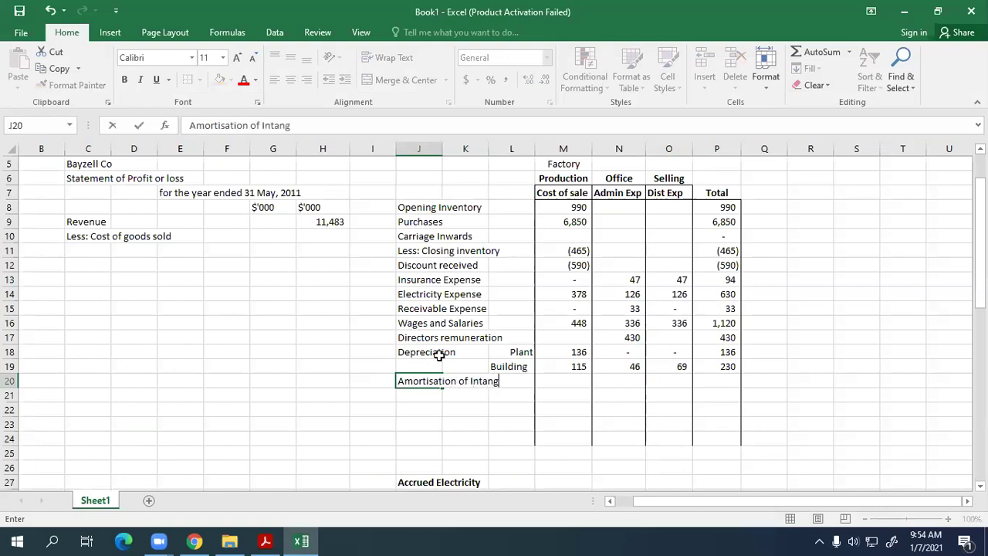
pyautogui.write('ibles')
# Step: Link the amortisation total in P20 to the intangible asset's amortisation for the year in the workings, =N51
pyautogui.press('Right')
pyautogui.press('Right')
pyautogui.press('Right')
pyautogui.press('Right')
pyautogui.press('Right')
pyautogui.press('Right')
pyautogui.write('=')
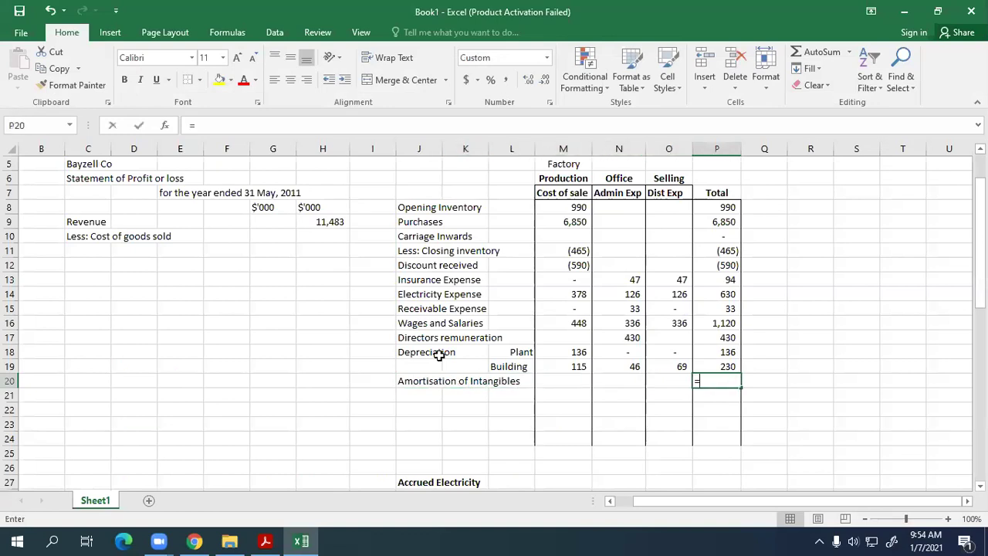
pyautogui.scroll(-9, 594, 354)
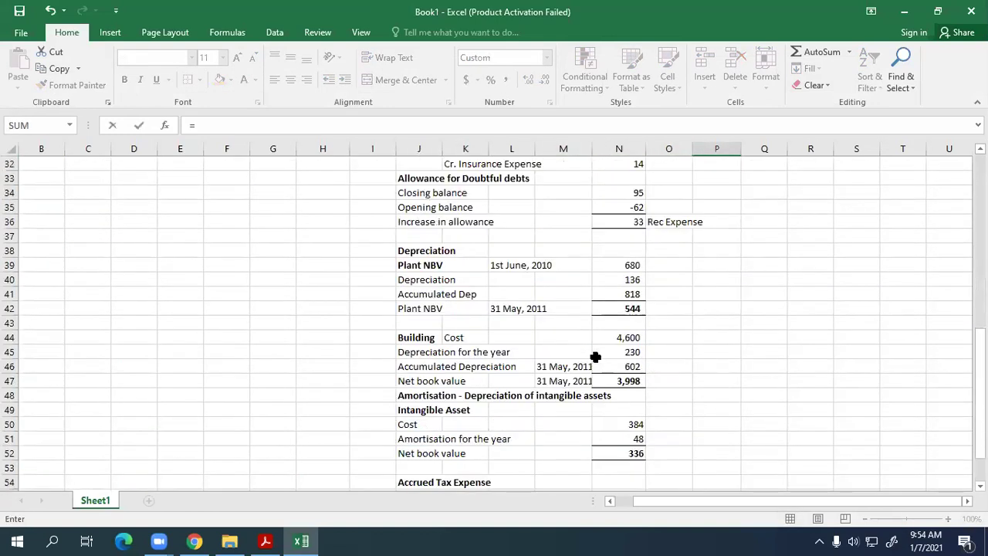
pyautogui.scroll(-3, 595, 357)
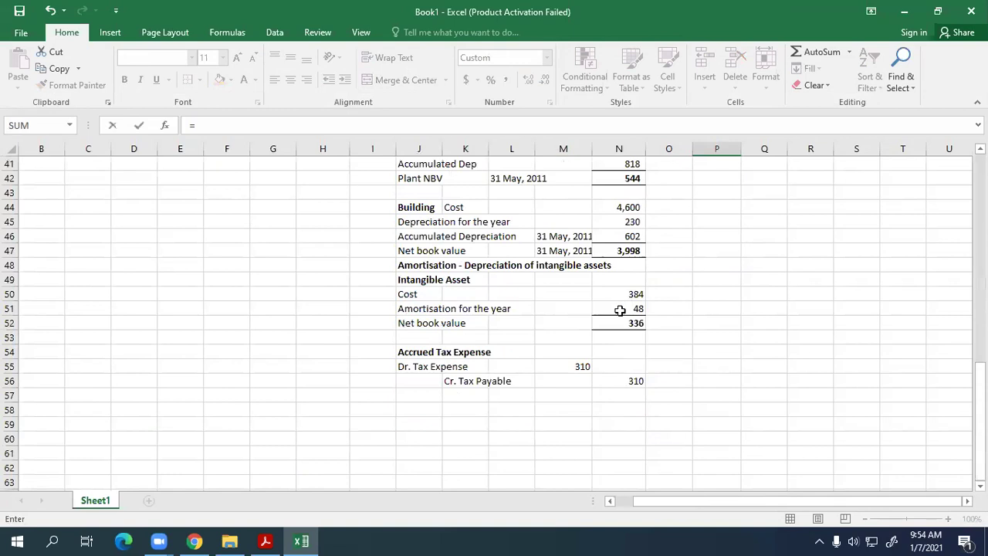
pyautogui.click(620, 310)
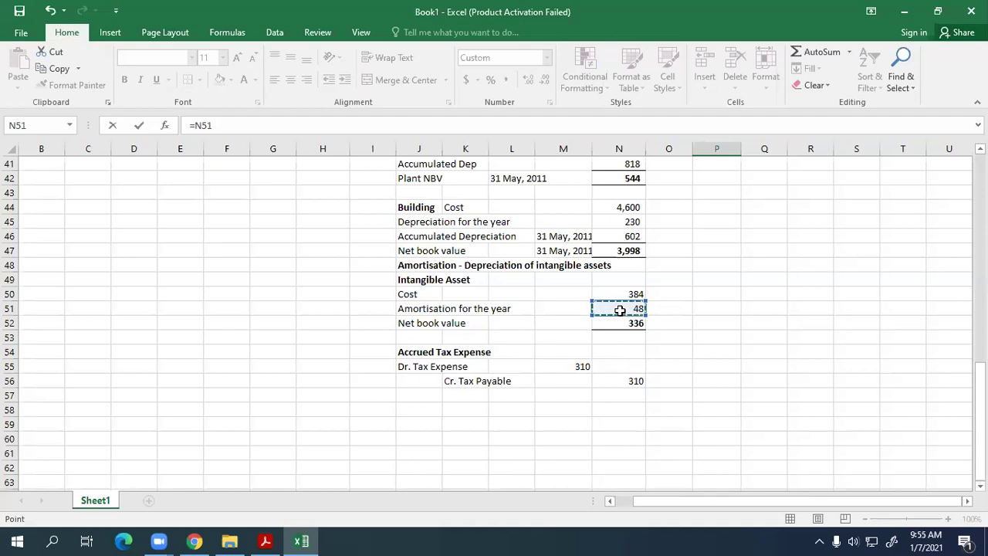
pyautogui.press('Escape')
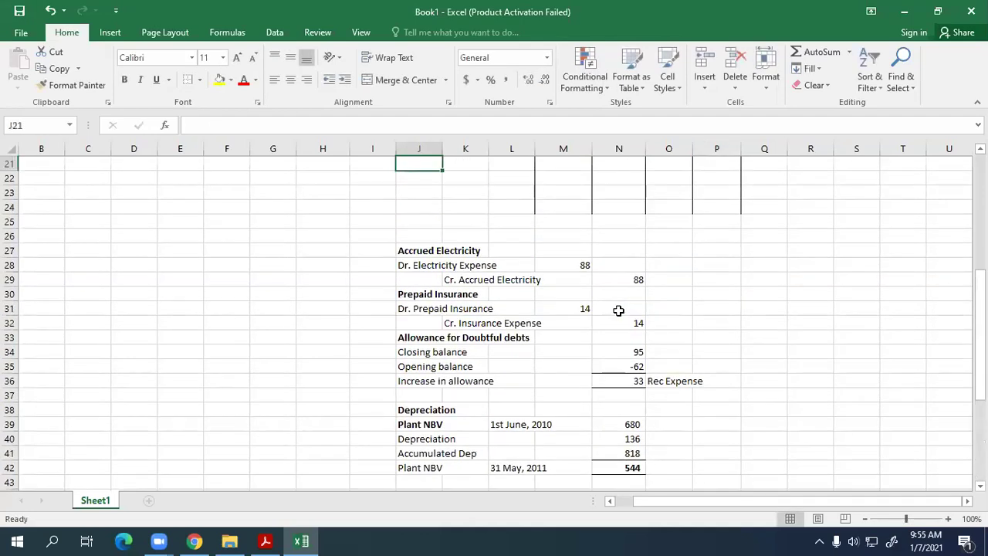
pyautogui.scroll(3, 609, 286)
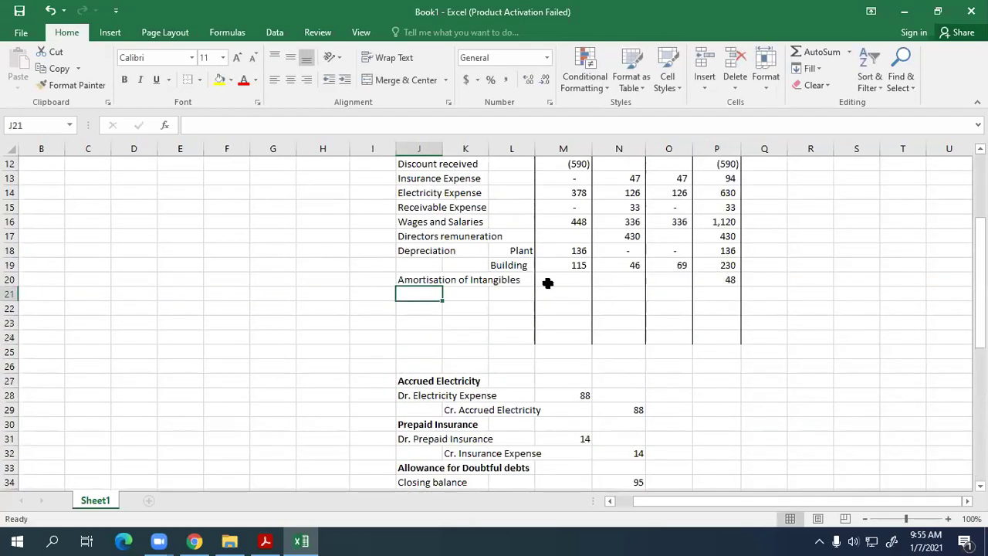
# Step: Allocate the full amortisation of intangibles total to Cost of sale in M20 with =P20
pyautogui.click(554, 277)
pyautogui.write('=')
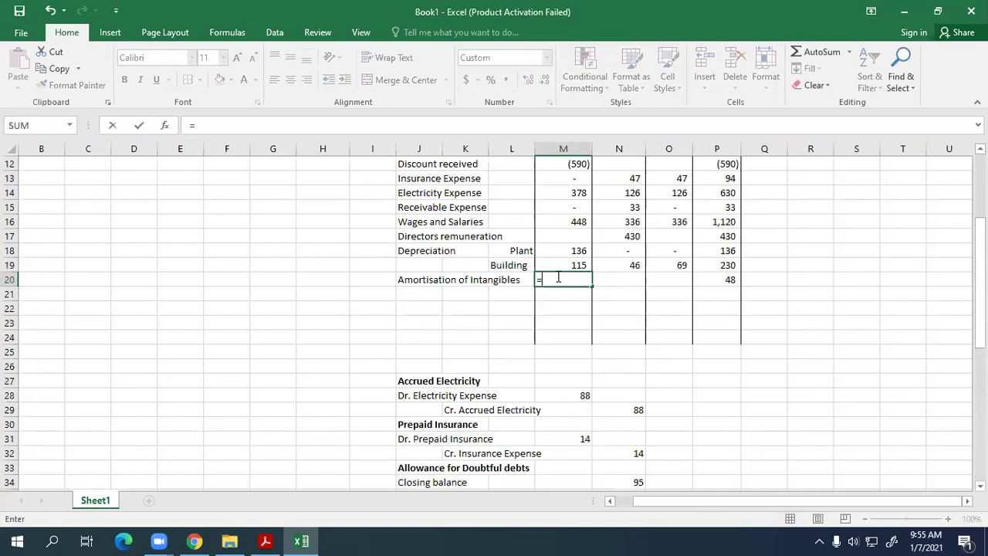
pyautogui.click(699, 280)
pyautogui.press('Return')
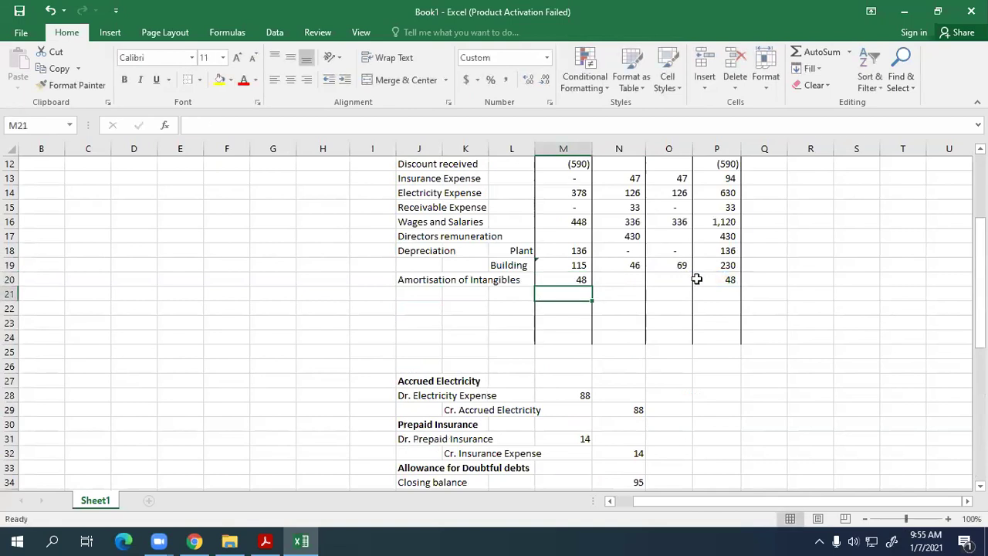
# Step: Review the apportionment table, additional notes and trial balance in the exam PDF for remaining expenses, then return to the Excel workbook
pyautogui.scroll(3, 696, 279)
pyautogui.hotkey('alt', 'Tab')
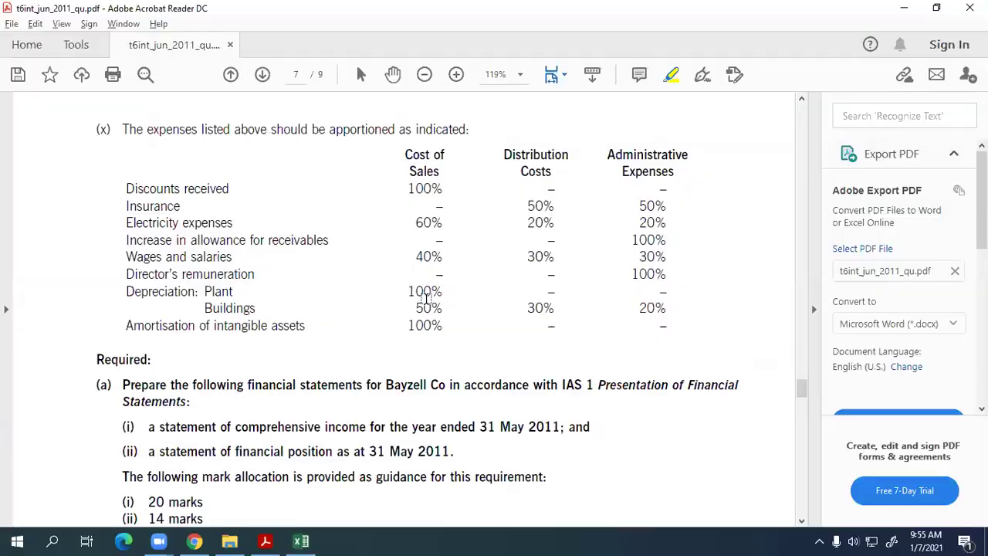
pyautogui.scroll(-3, 428, 300)
pyautogui.scroll(6, 436, 316)
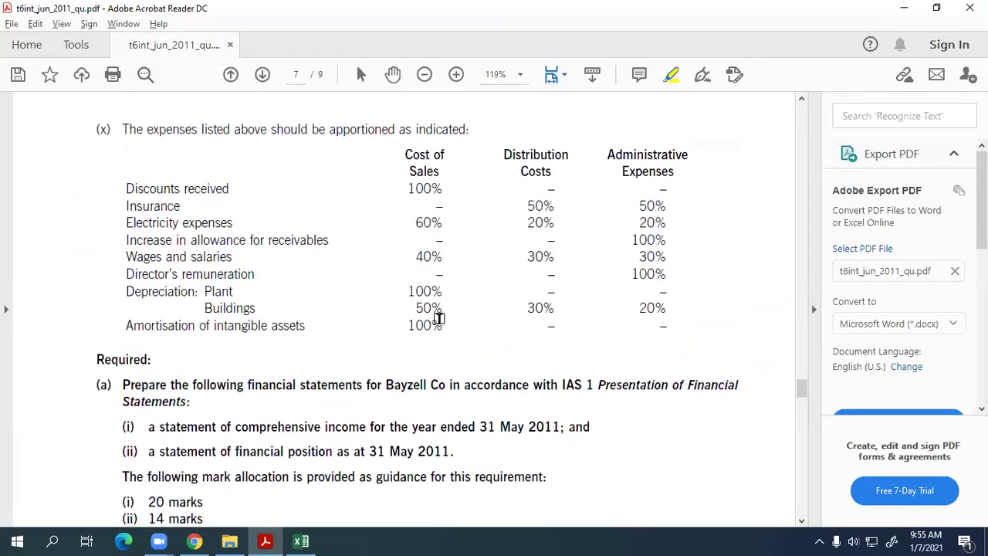
pyautogui.scroll(8, 438, 318)
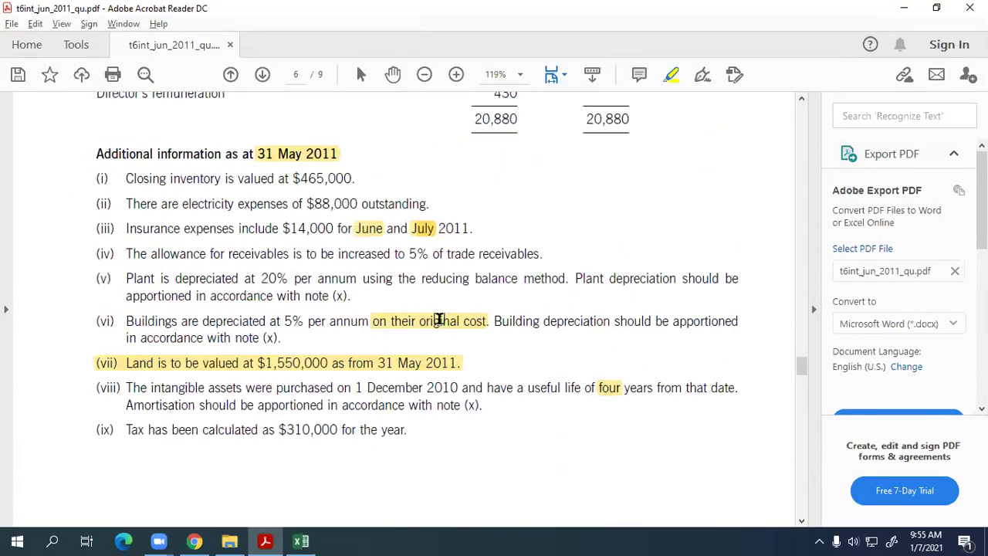
pyautogui.scroll(6, 439, 318)
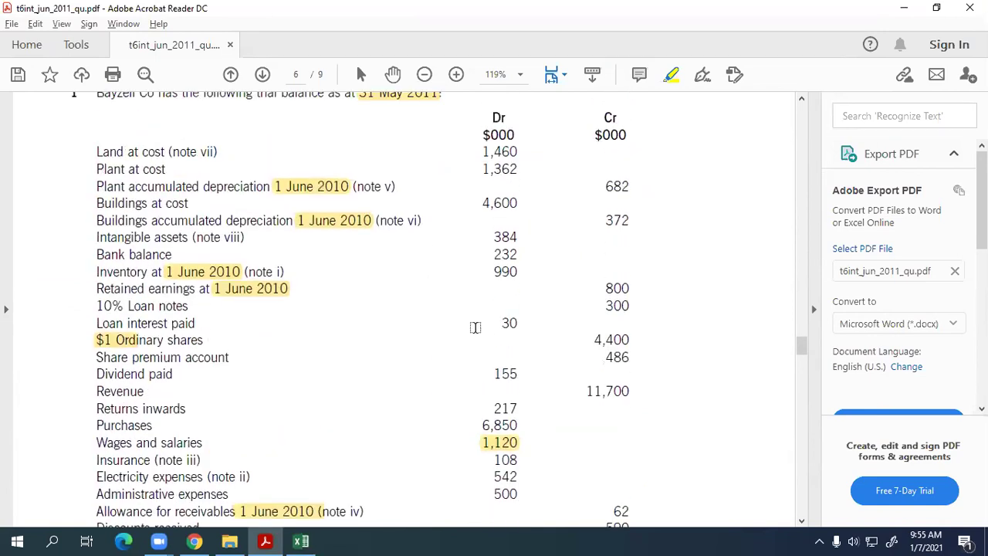
pyautogui.hotkey('alt', 'Tab')
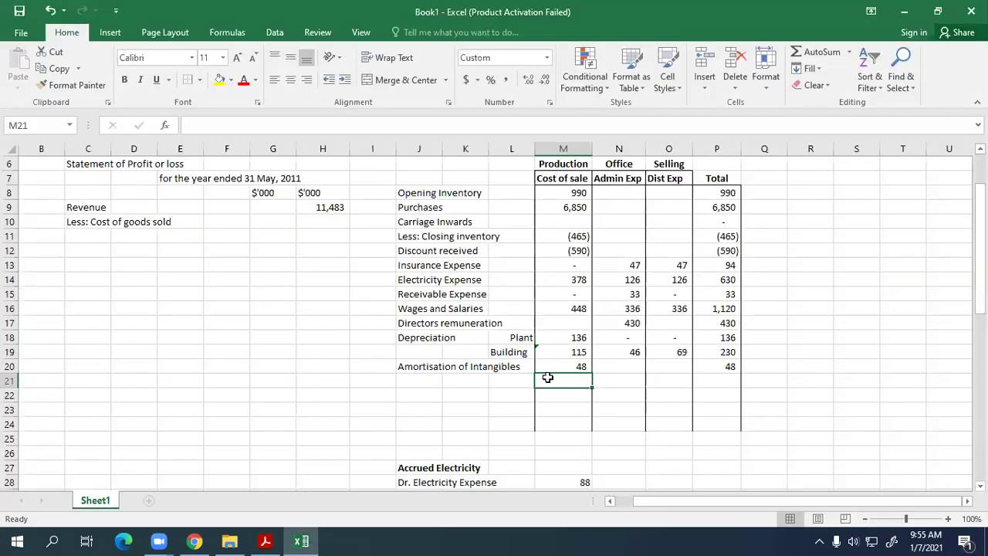
# Step: Add a bottom border under the amortisation row across M20:P20
pyautogui.moveTo(552, 366); pyautogui.dragTo(706, 365)
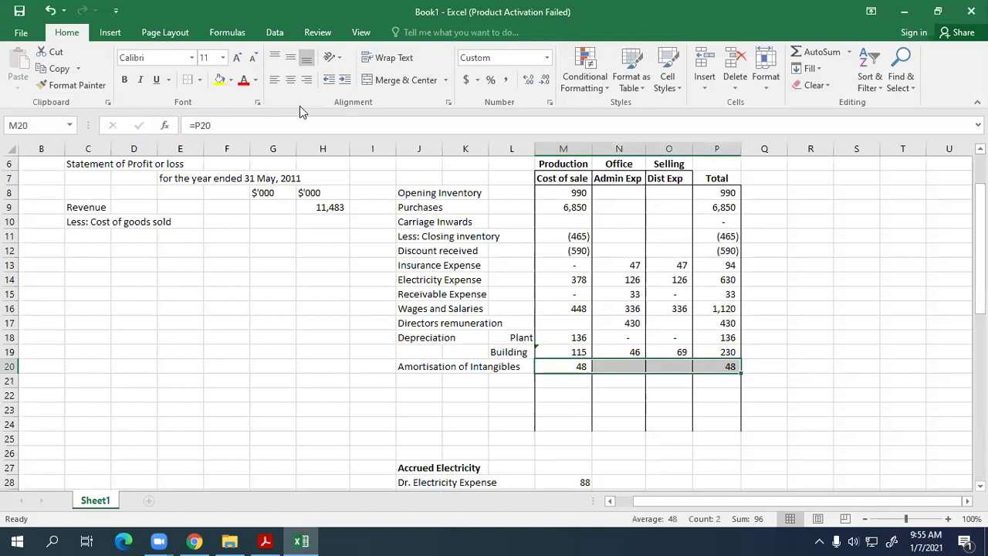
pyautogui.click(201, 81)
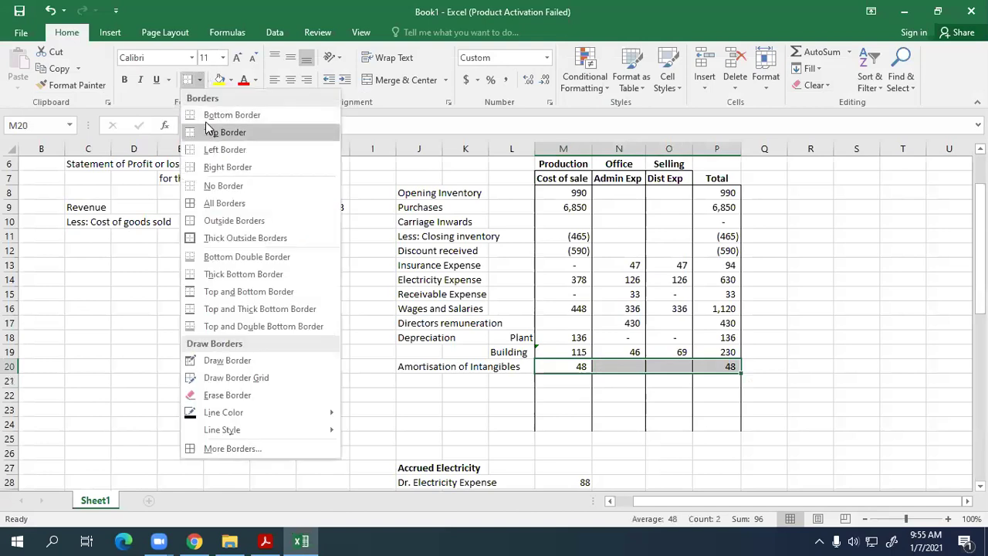
pyautogui.click(213, 130)
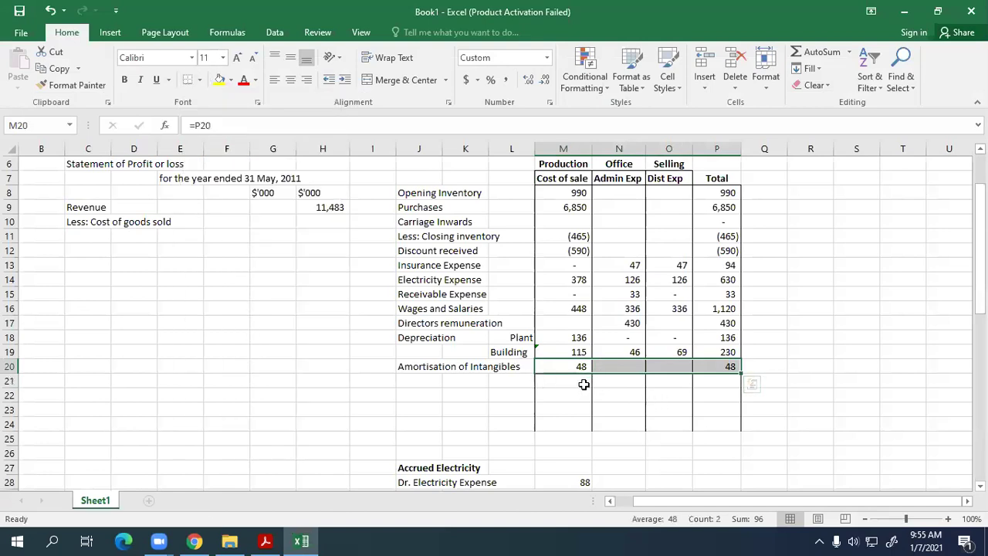
# Step: Total the Cost of sale column in M21 with =SUM(M8:M20) and fill the formula across to P21
pyautogui.click(585, 384)
pyautogui.write('=S')
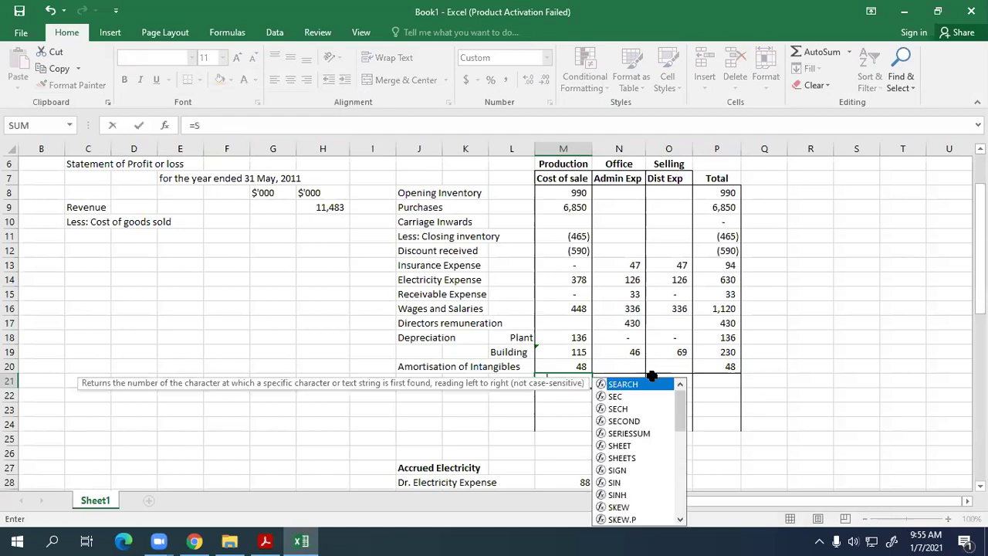
pyautogui.write('UM(')
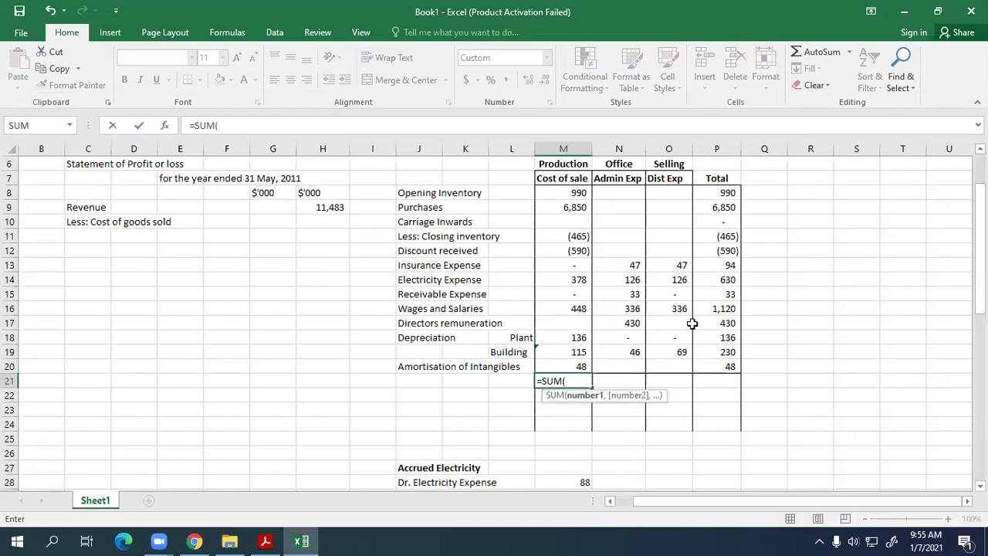
pyautogui.moveTo(564, 193); pyautogui.dragTo(580, 365)
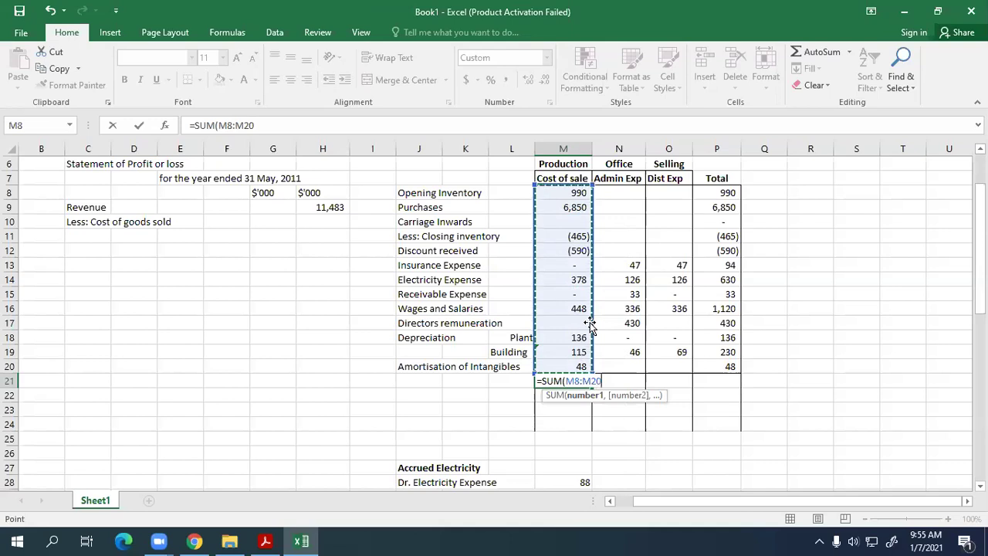
pyautogui.press('Return')
pyautogui.click(557, 378)
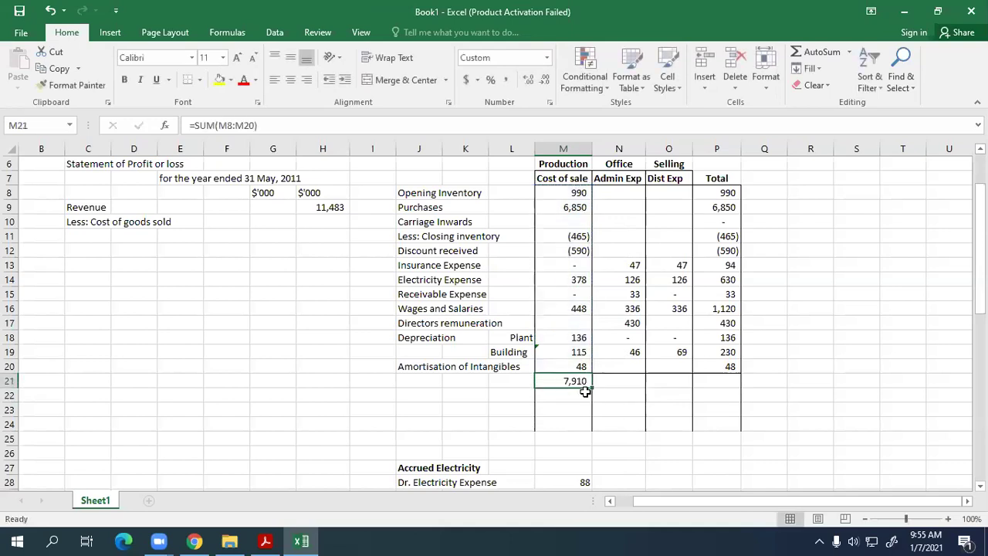
pyautogui.moveTo(591, 388); pyautogui.dragTo(729, 386)
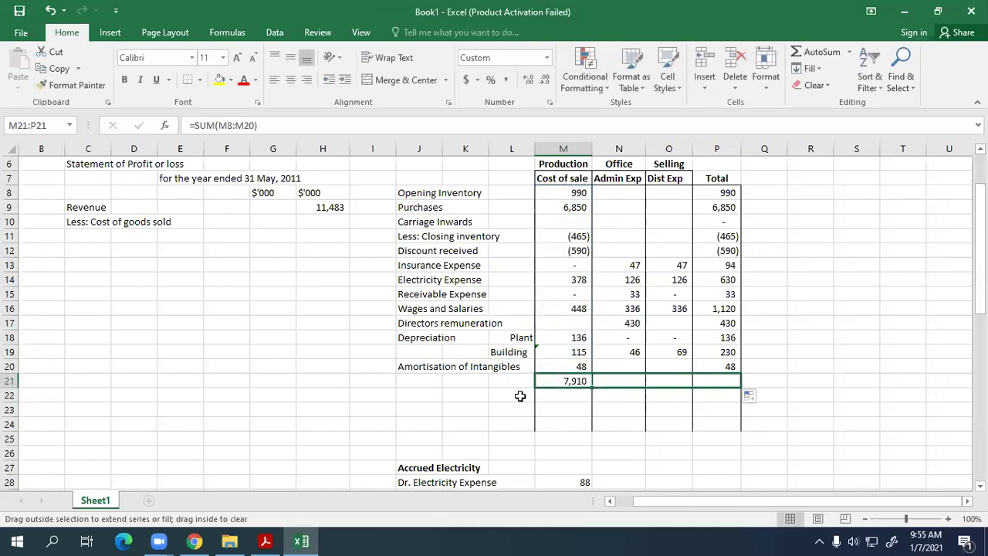
# Step: Remove all borders from L22:P24 and add a bottom border under the column totals in M21:P21
pyautogui.moveTo(529, 398); pyautogui.dragTo(728, 423)
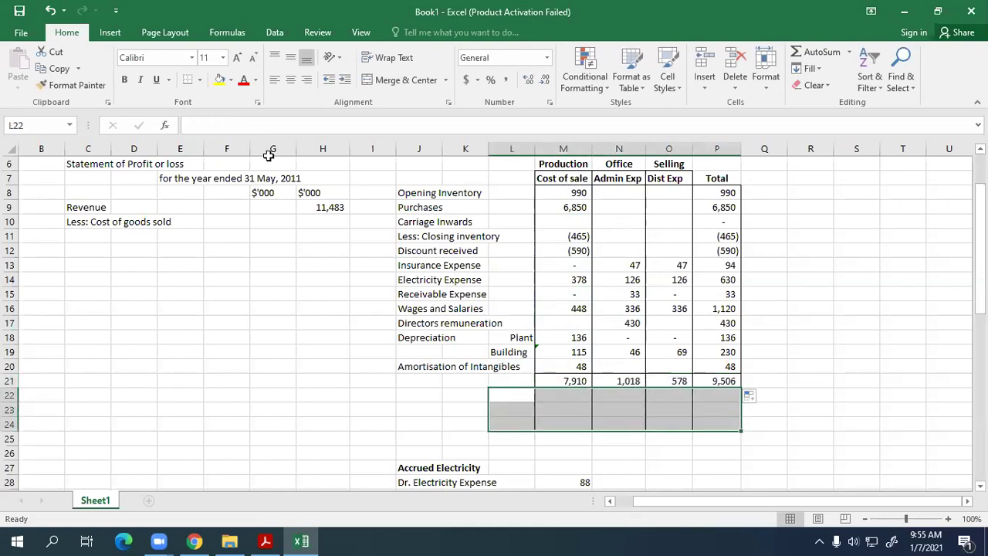
pyautogui.click(199, 81)
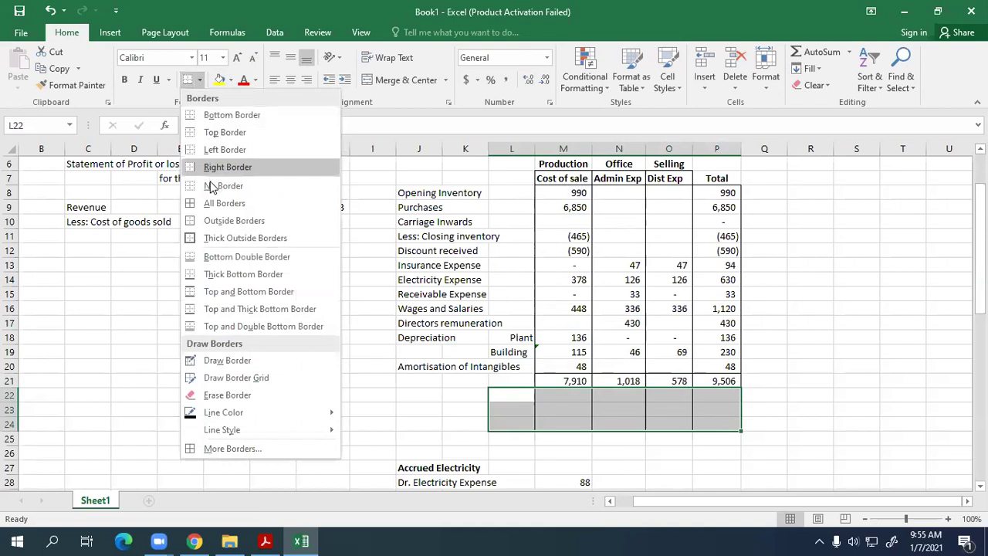
pyautogui.click(210, 186)
pyautogui.click(555, 393)
pyautogui.moveTo(567, 380); pyautogui.dragTo(717, 381)
pyautogui.click(199, 80)
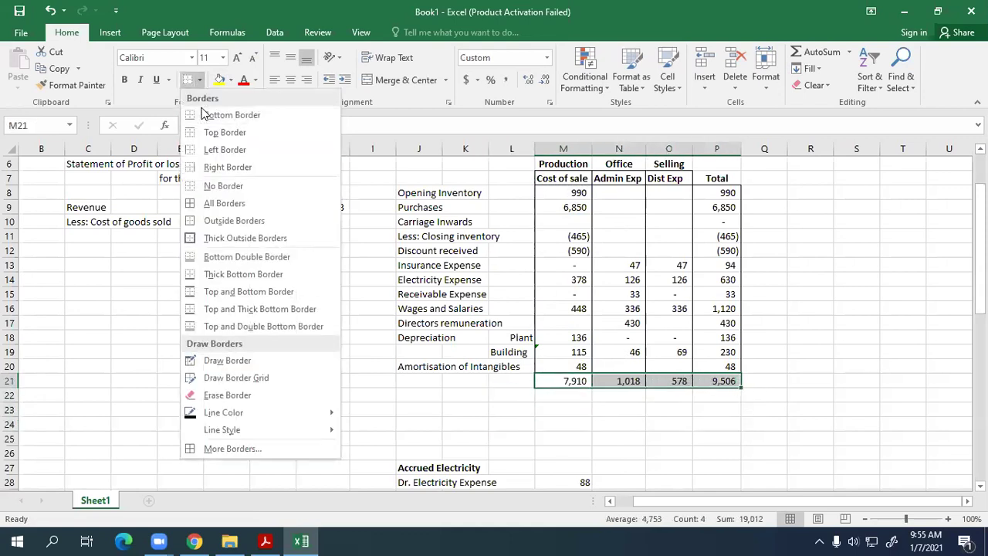
pyautogui.click(207, 132)
pyautogui.click(419, 394)
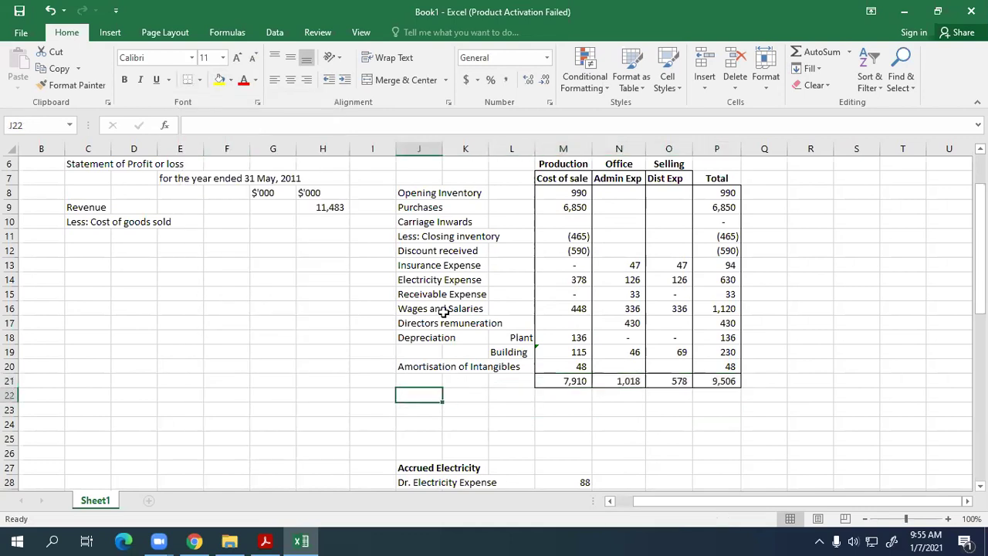
# Step: Bring the cost of sales total into H10 as a deduction with =-M21 and add a bottom border to that cell
pyautogui.scroll(2, 443, 311)
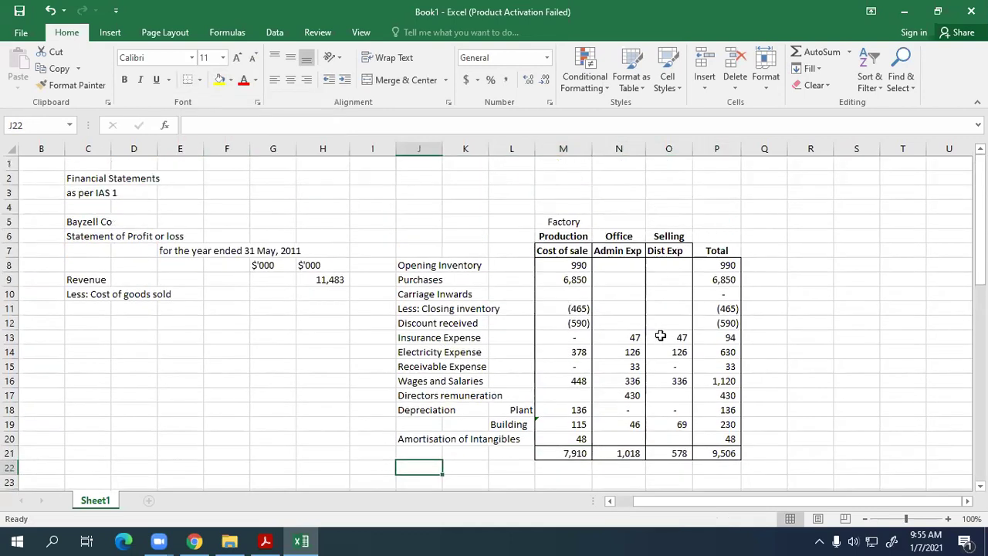
pyautogui.click(307, 293)
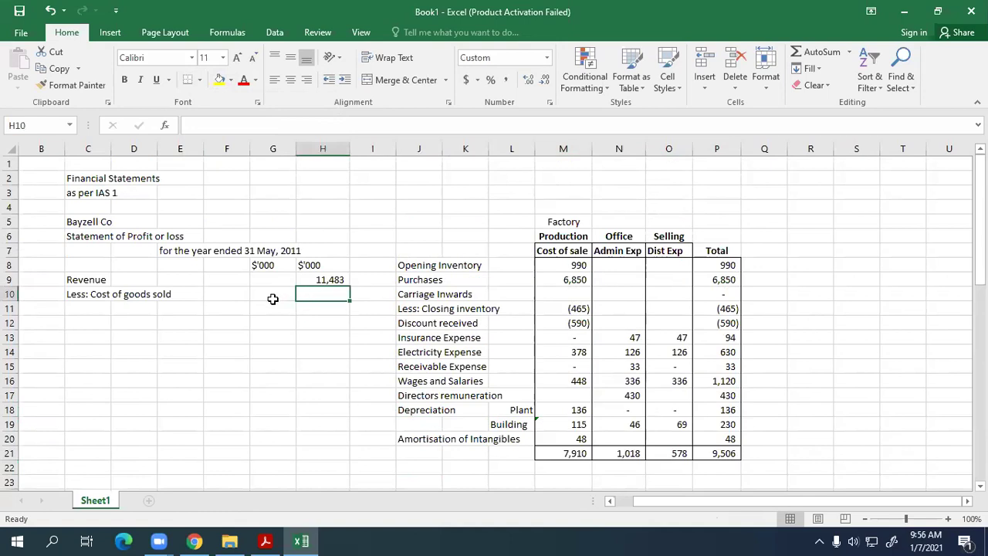
pyautogui.write('=-')
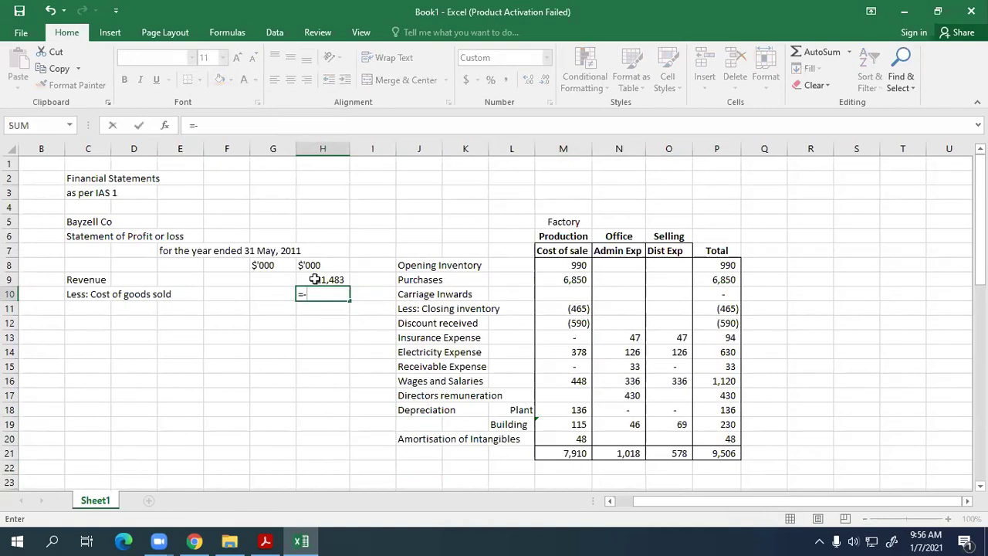
pyautogui.click(571, 450)
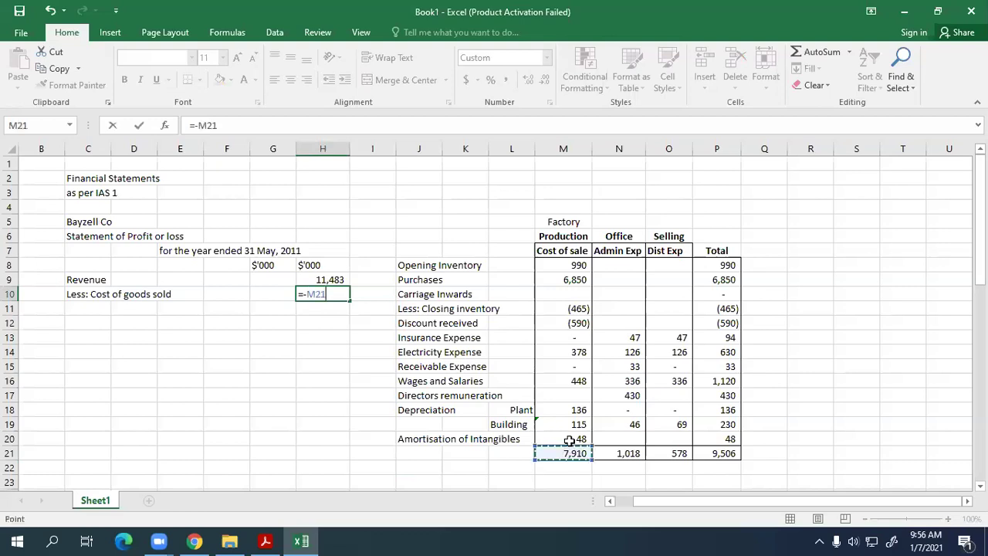
pyautogui.press('Return')
pyautogui.click(327, 295)
pyautogui.click(187, 79)
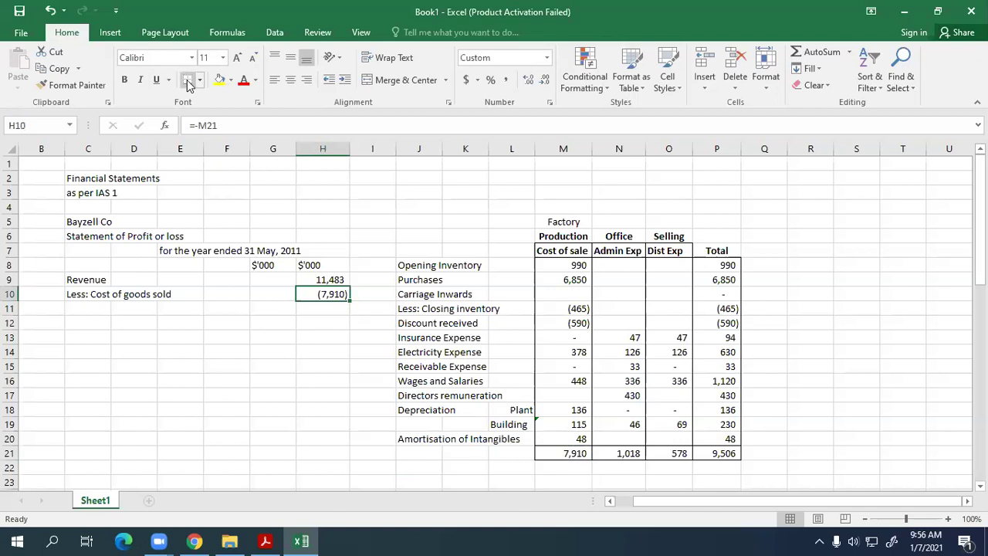
# Step: Add the label "Gross Profit" in C11 of the statement of profit or loss
pyautogui.click(121, 298)
pyautogui.click(105, 306)
pyautogui.write('C')
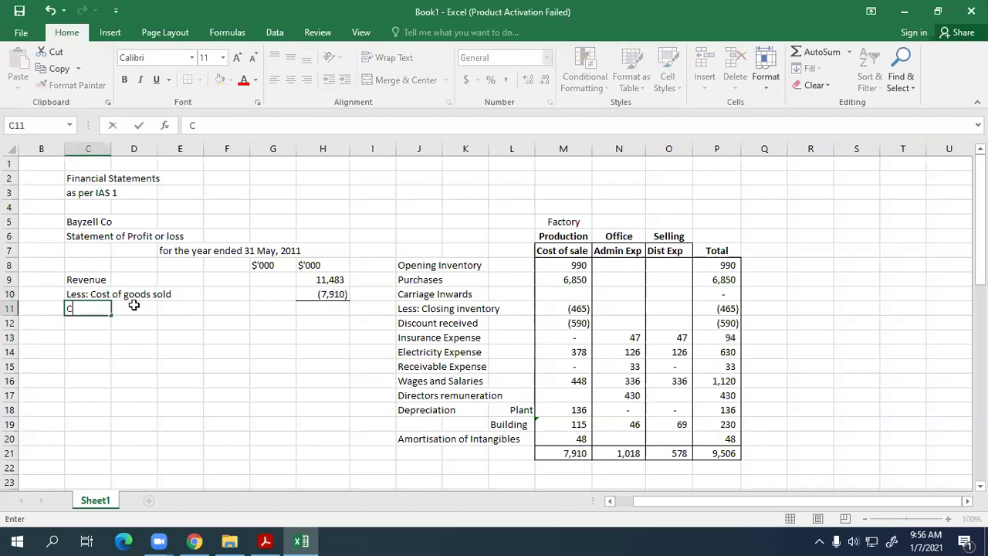
pyautogui.write('ross Profit')
# Step: Calculate gross profit in H11 by adding revenue and the negative cost of goods sold, =H9+H10
pyautogui.press('Right')
pyautogui.press('Right')
pyautogui.press('Right')
pyautogui.press('Right')
pyautogui.press('Right')
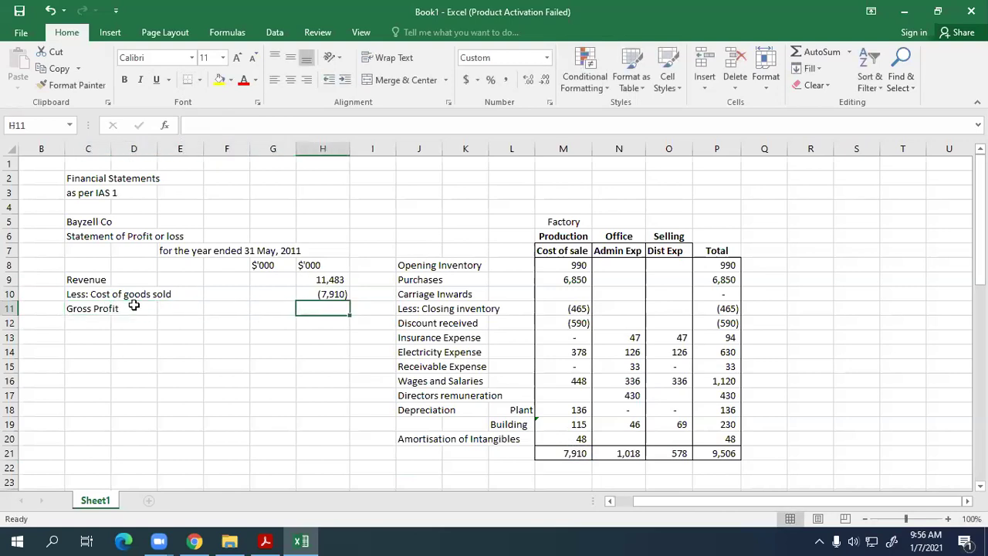
pyautogui.write('=')
pyautogui.press('Up')
pyautogui.press('Up')
pyautogui.write('+')
pyautogui.press('Up')
pyautogui.press('Return')
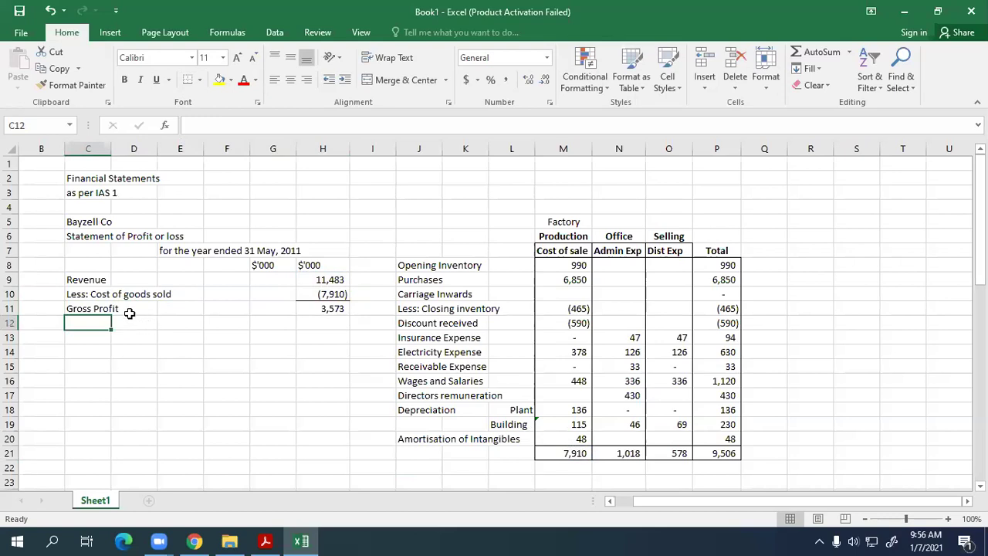
# Step: Add the labels "Admin Expenses" in C12 and "Distribution Expenses" in C13 below gross profit
pyautogui.write('Admi')
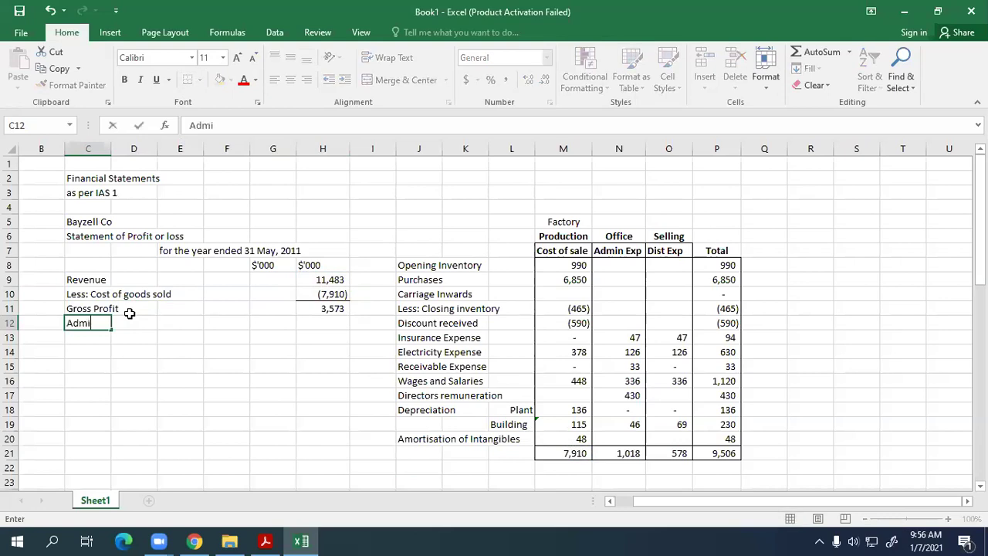
pyautogui.write('n Ed')
pyautogui.press('BackSpace')
pyautogui.write('xpenses')
pyautogui.press('Return')
pyautogui.write('Distri')
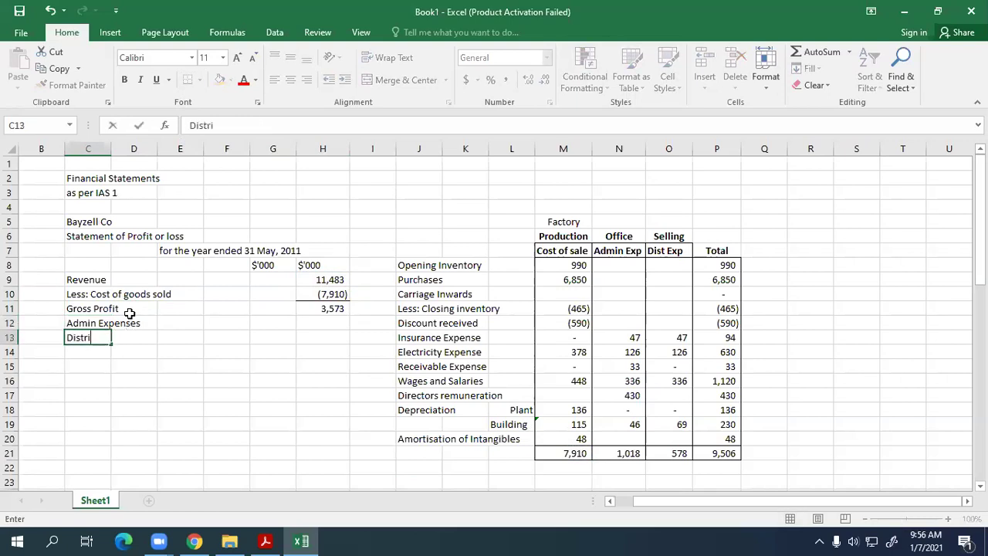
pyautogui.write('buiion Expense')
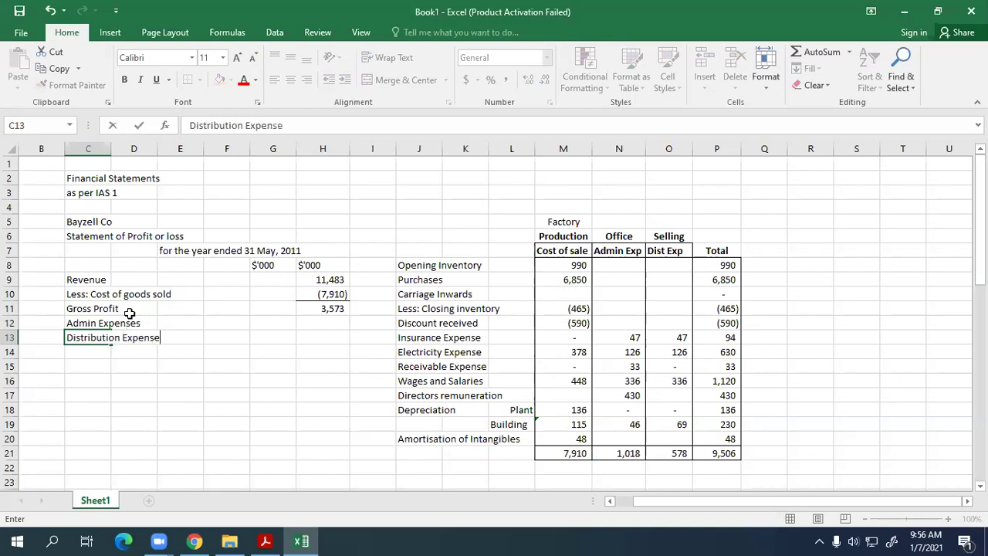
pyautogui.write('s')
# Step: Bring the administrative and distribution expense totals in as deductions, with =-N21 in H12 and =-O21 in H13
pyautogui.press('Right')
pyautogui.press('Right')
pyautogui.press('Right')
pyautogui.press('Right')
pyautogui.click(317, 323)
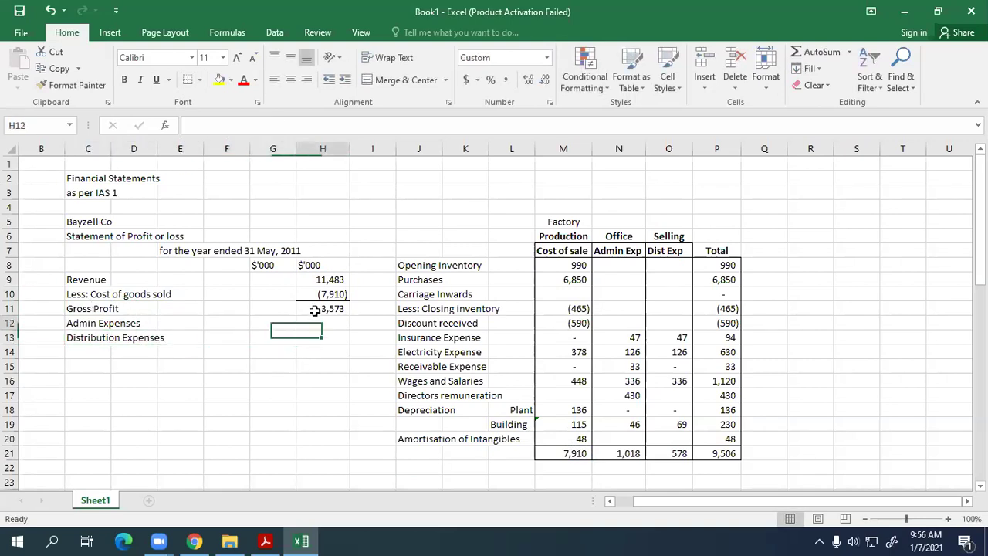
pyautogui.write('=-')
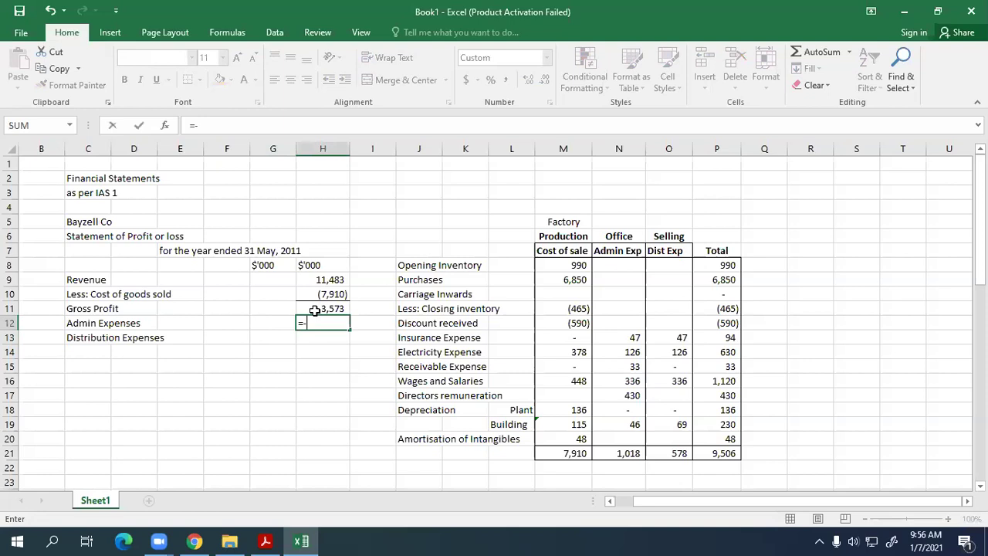
pyautogui.click(628, 453)
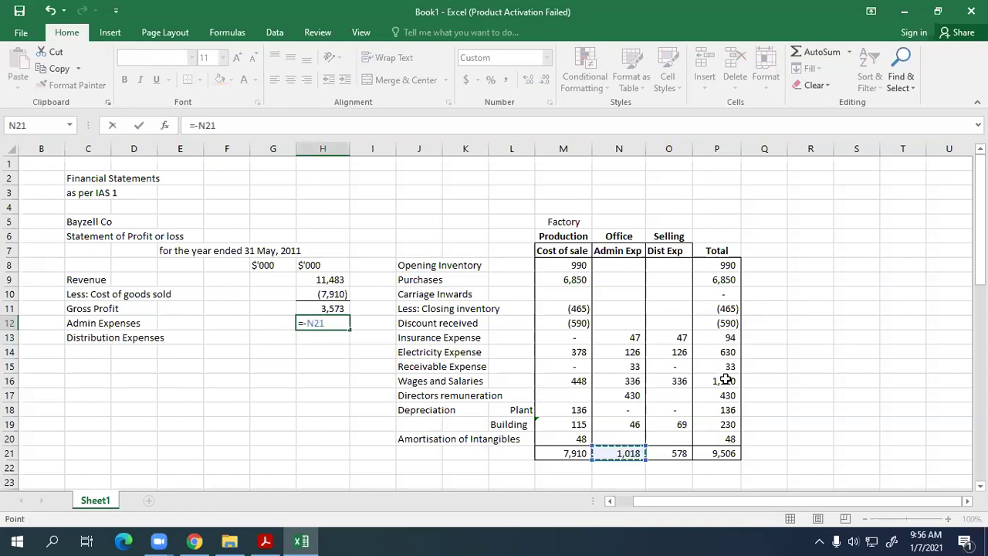
pyautogui.press('Return')
pyautogui.write('=-')
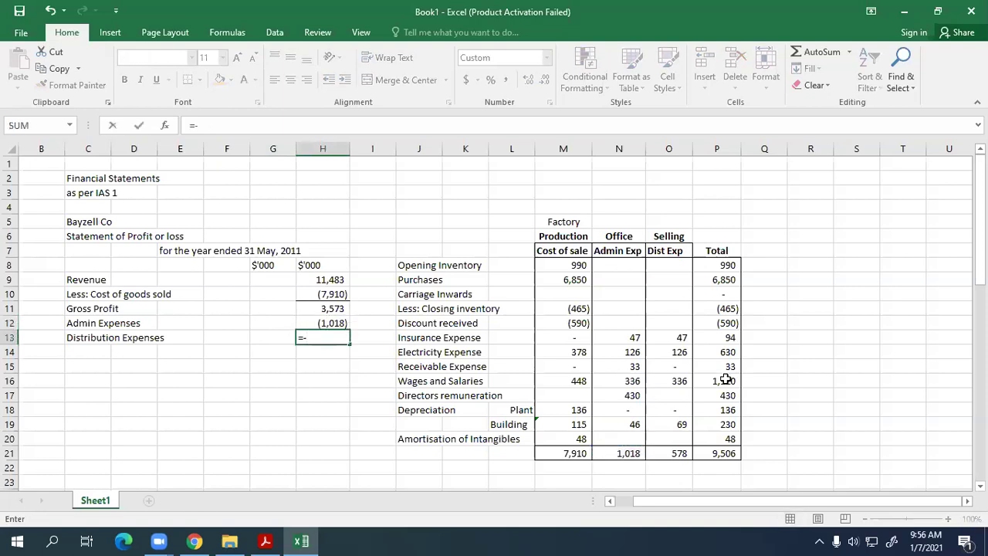
pyautogui.click(659, 449)
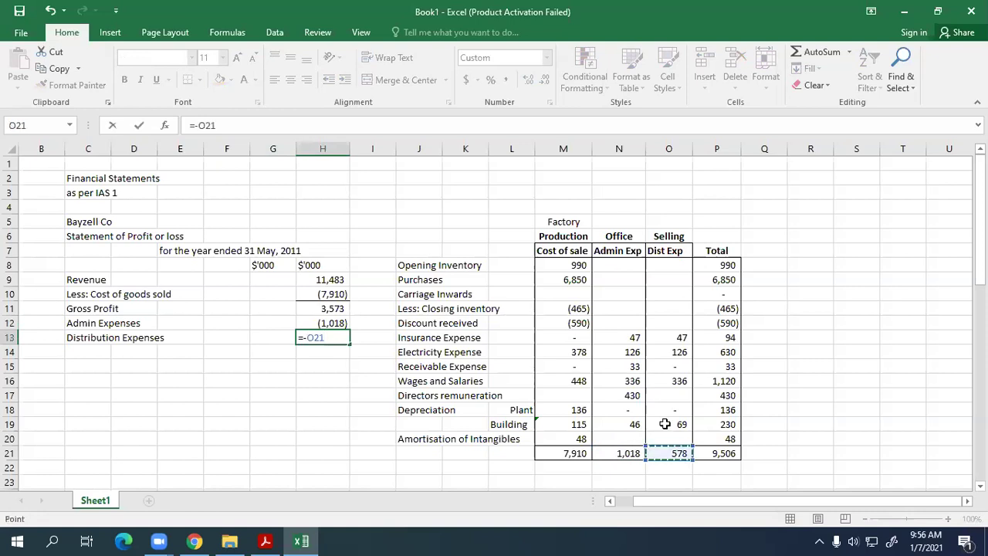
pyautogui.press('Return')
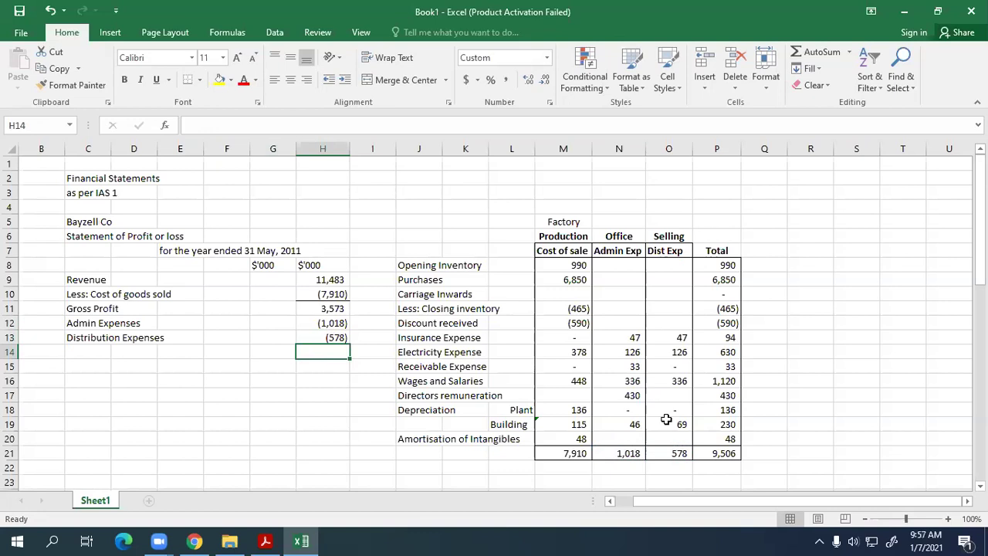
# Step: Add the label "Profit before Interest and Tax" in C14, below Distribution Expenses
pyautogui.click(84, 352)
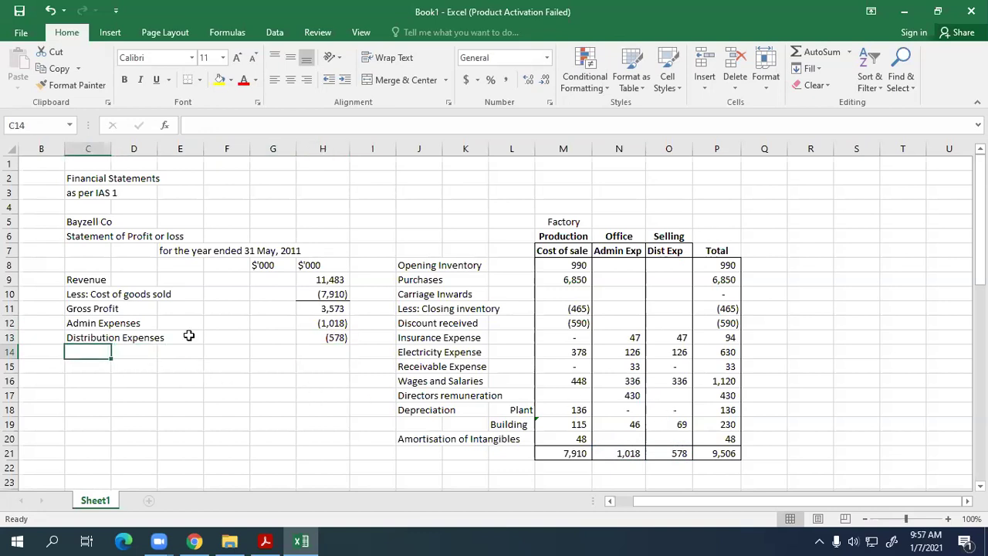
pyautogui.write('OPfo')
pyautogui.press('BackSpace')
pyautogui.press('BackSpace')
pyautogui.write('rofit befo')
pyautogui.press('BackSpace')
pyautogui.press('BackSpace')
pyautogui.press('BackSpace')
pyautogui.press('BackSpace')
pyautogui.press('BackSpace')
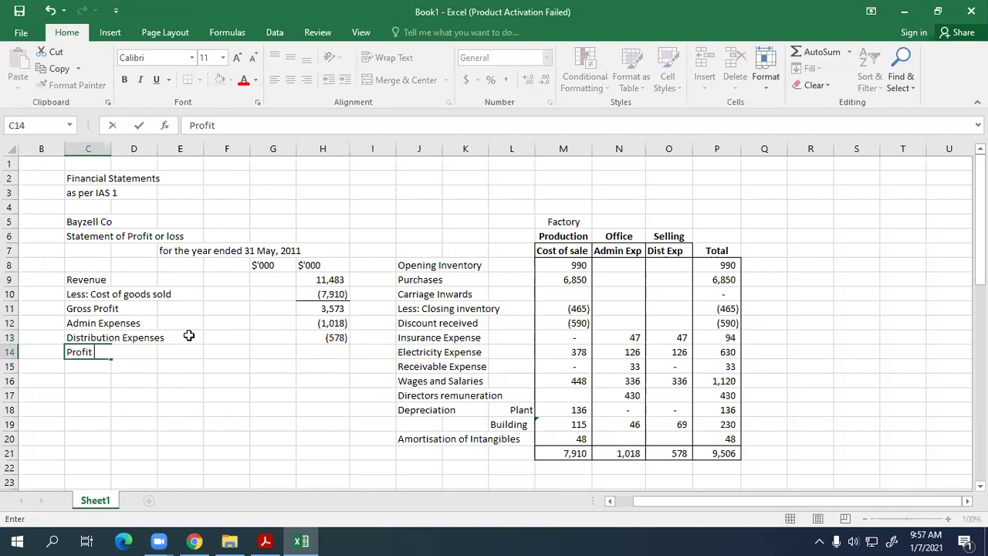
pyautogui.write('e')
pyautogui.press('BackSpace')
pyautogui.write('bed')
pyautogui.write('ore Int')
pyautogui.write('erest and Tax')
# Step: Calculate profit before interest and tax in H14 with =H11+H12+H13 and add a bottom border to H13
pyautogui.press('Right')
pyautogui.press('Right')
pyautogui.press('Right')
pyautogui.press('Right')
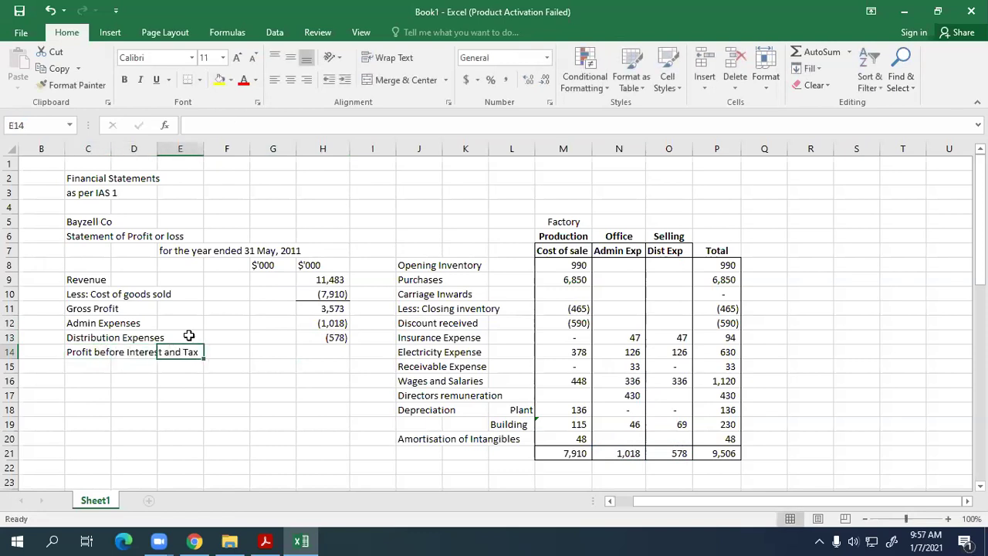
pyautogui.press('Right')
pyautogui.write('=')
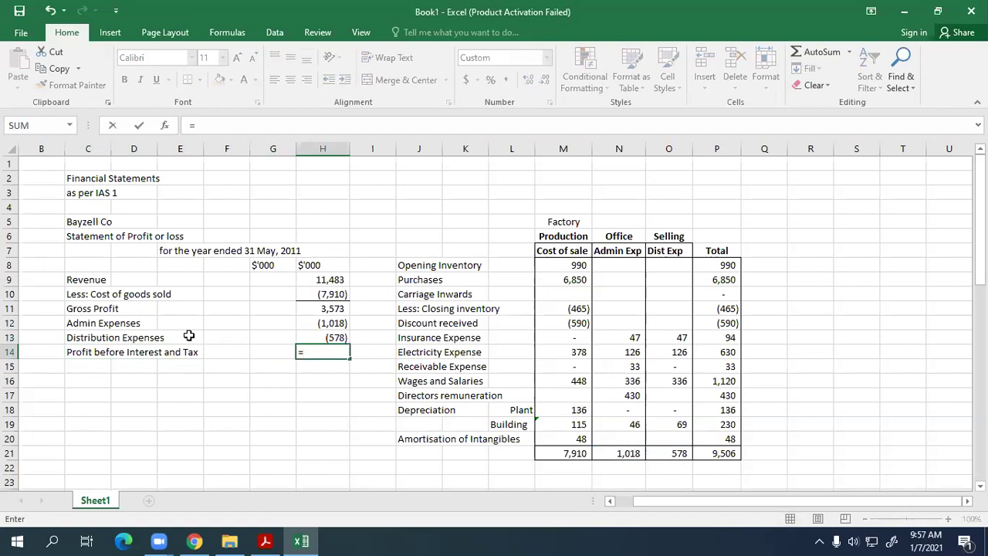
pyautogui.press('Up')
pyautogui.press('Up')
pyautogui.press('Up')
pyautogui.write('+')
pyautogui.press('Up')
pyautogui.press('Up')
pyautogui.write('+')
pyautogui.press('Up')
pyautogui.press('Return')
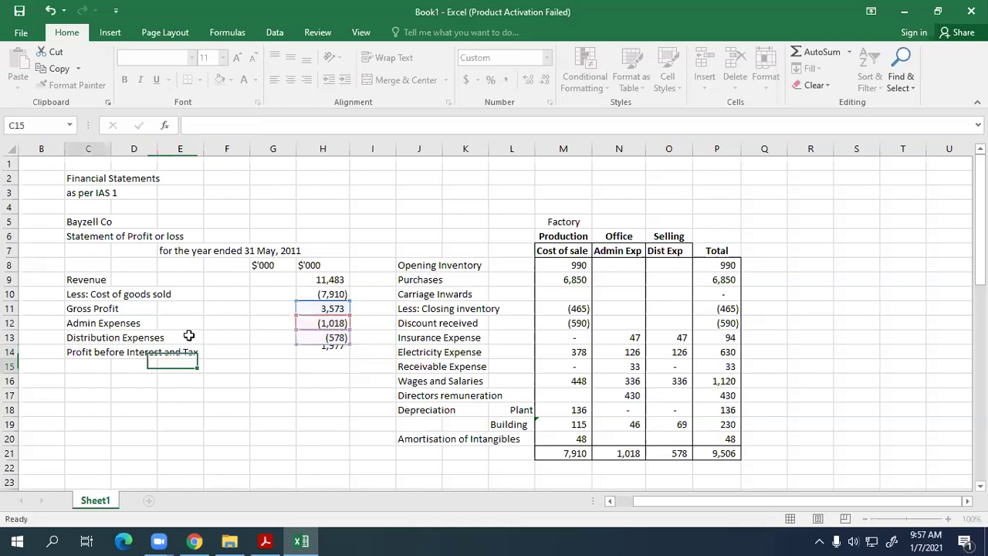
pyautogui.click(317, 337)
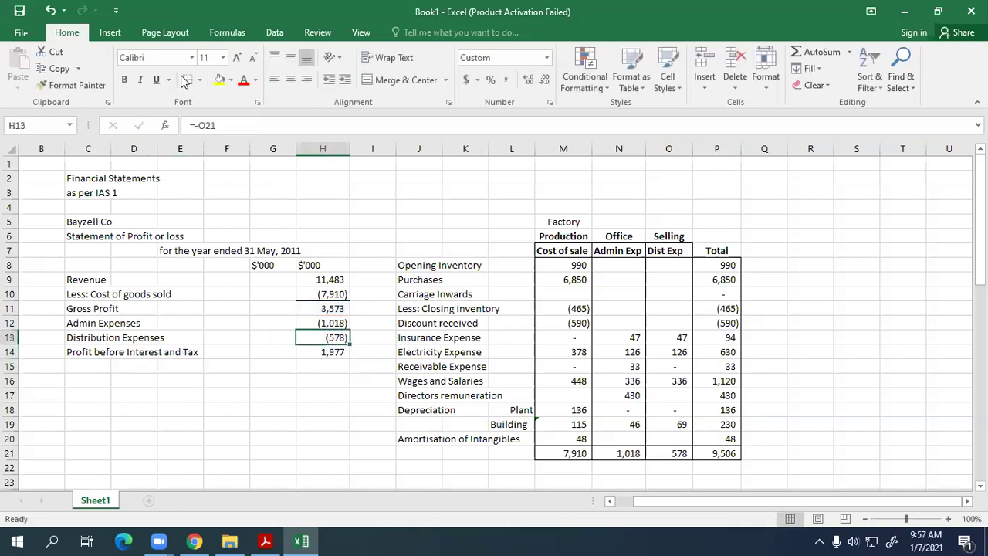
pyautogui.click(155, 370)
# Step: Add the label "Less: Interest Expense" in C15 of the statement of profit or loss
pyautogui.click(103, 368)
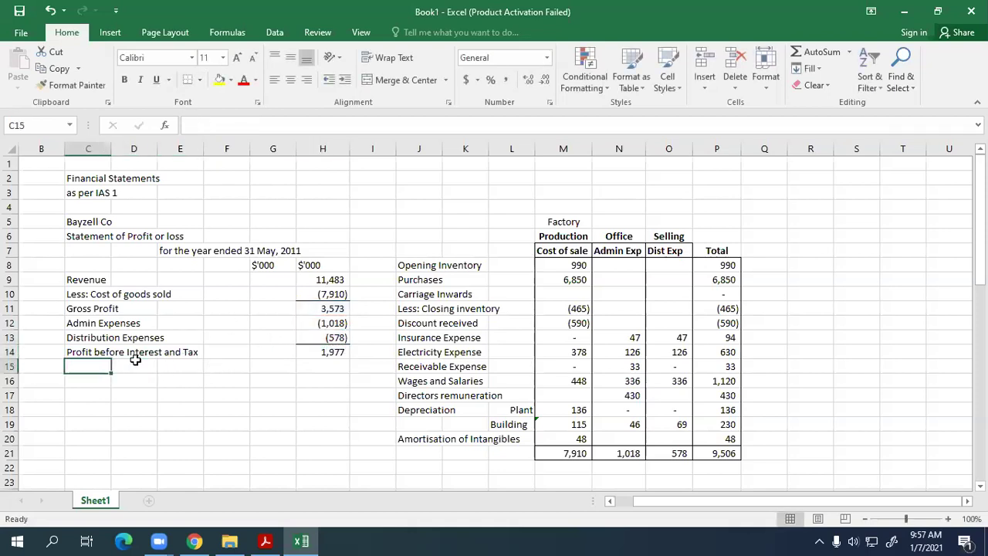
pyautogui.write('Less')
pyautogui.press('BackSpace')
pyautogui.write(': inter')
pyautogui.press('BackSpace')
pyautogui.press('BackSpace')
pyautogui.press('BackSpace')
pyautogui.press('BackSpace')
pyautogui.write('ntere')
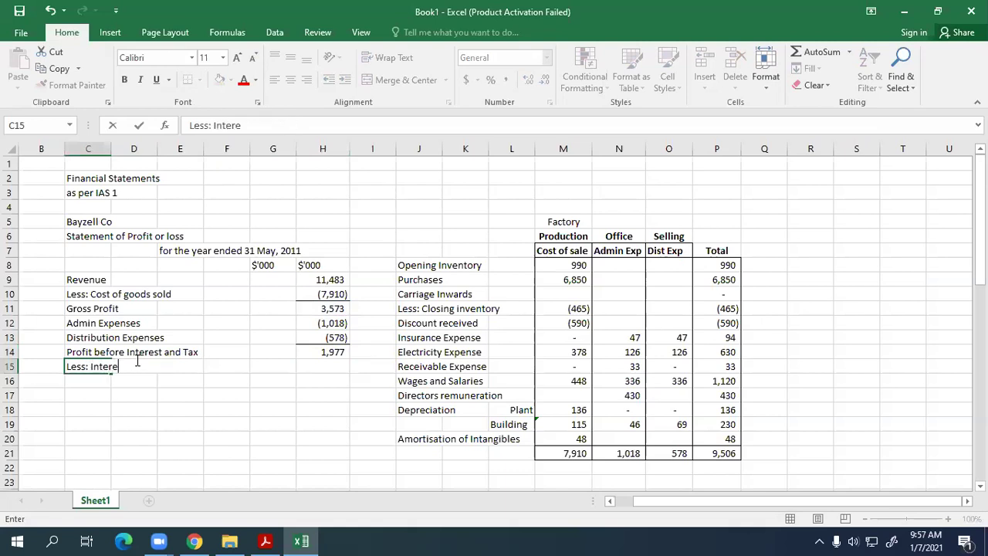
pyautogui.write('st Ed')
pyautogui.press('BackSpace')
pyautogui.write('xpense')
# Step: Check the loan interest paid in the trial balance PDF, enter it as -30 in H15 and add a bottom border to that cell
pyautogui.press('Right')
pyautogui.press('Right')
pyautogui.press('Right')
pyautogui.press('Right')
pyautogui.press('Right')
pyautogui.hotkey('alt', 'Tab')
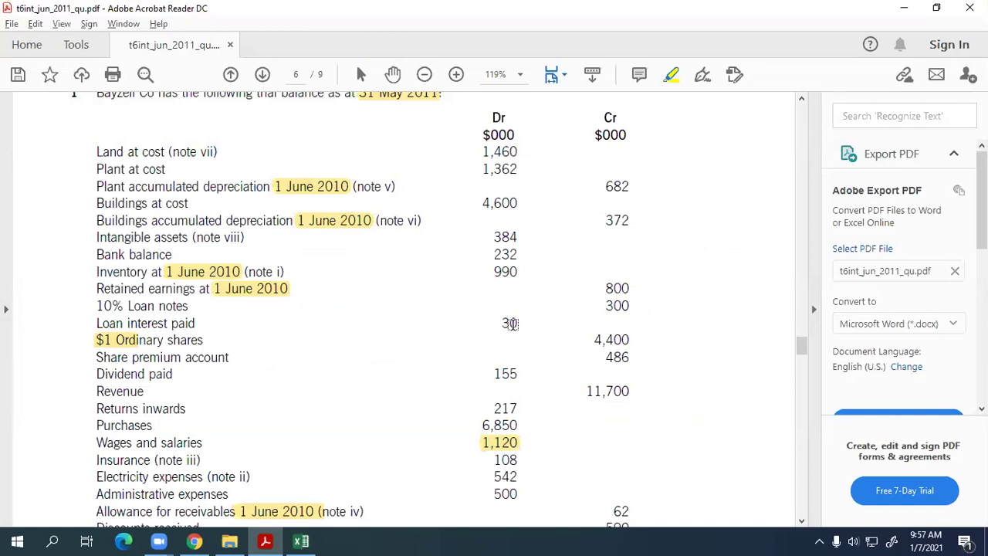
pyautogui.hotkey('alt', 'Tab')
pyautogui.write('-30')
pyautogui.press('Return')
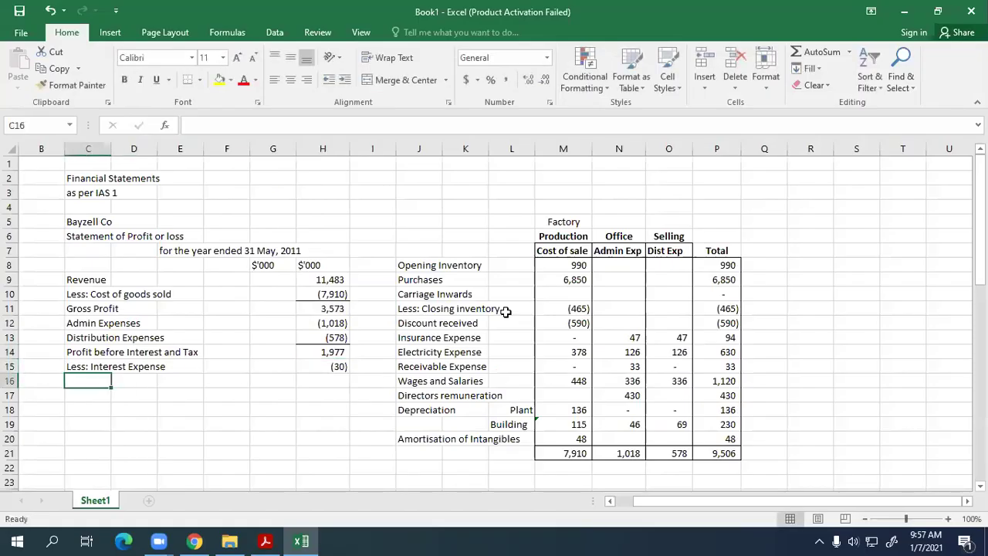
pyautogui.click(344, 366)
pyautogui.click(187, 79)
# Step: Add the label "Profit before Tax" in C16, below the interest expense line
pyautogui.click(97, 378)
pyautogui.write('Pfoti')
pyautogui.press('BackSpace')
pyautogui.press('BackSpace')
pyautogui.press('BackSpace')
pyautogui.press('BackSpace')
pyautogui.write('rofit bre')
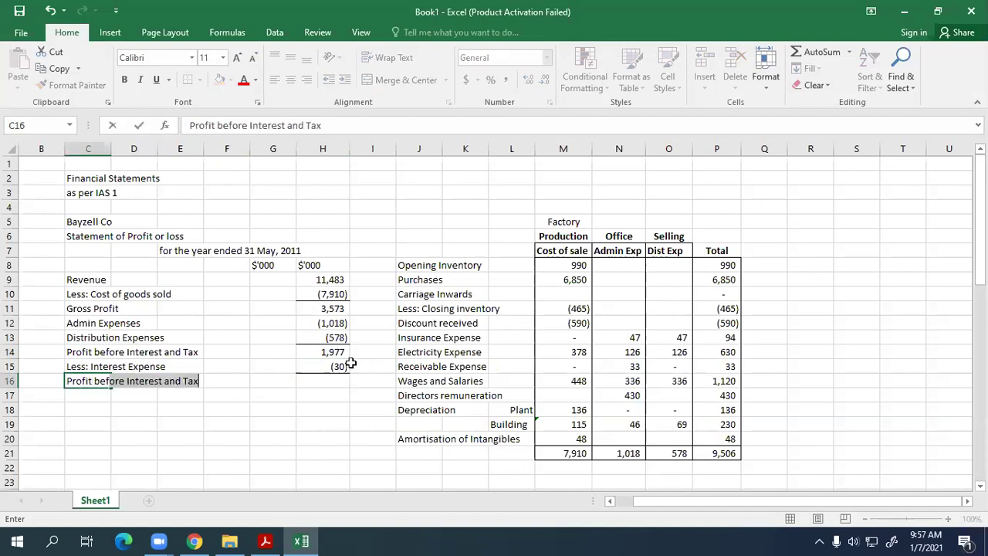
pyautogui.write('fore Tax')
# Step: Calculate profit before tax in H16 by adding H14 and the negative interest expense, =H14+H15
pyautogui.press('Tab')
pyautogui.press('Tab')
pyautogui.press('Tab')
pyautogui.press('Tab')
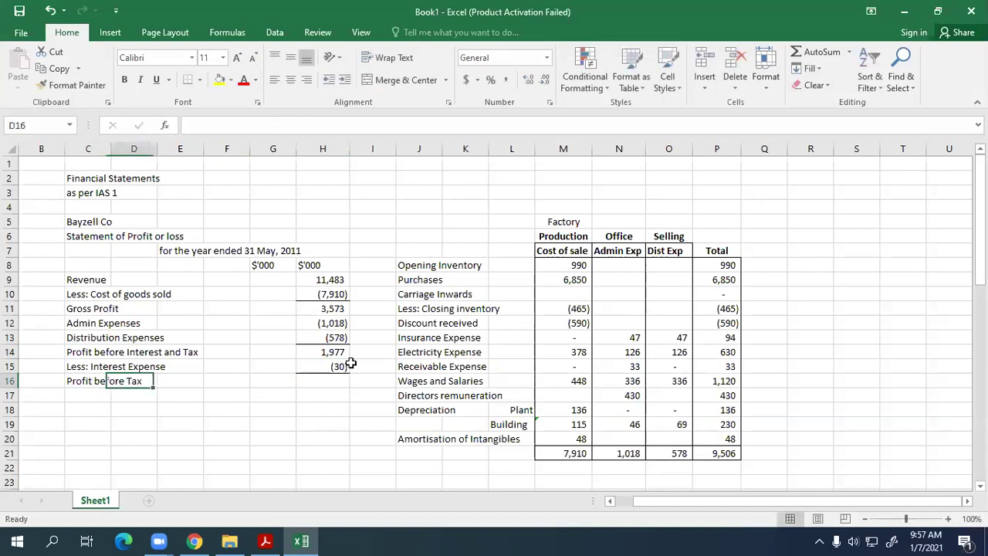
pyautogui.press('Tab')
pyautogui.write('=')
pyautogui.press('Up')
pyautogui.press('Up')
pyautogui.write('+')
pyautogui.press('Up')
pyautogui.press('Return')
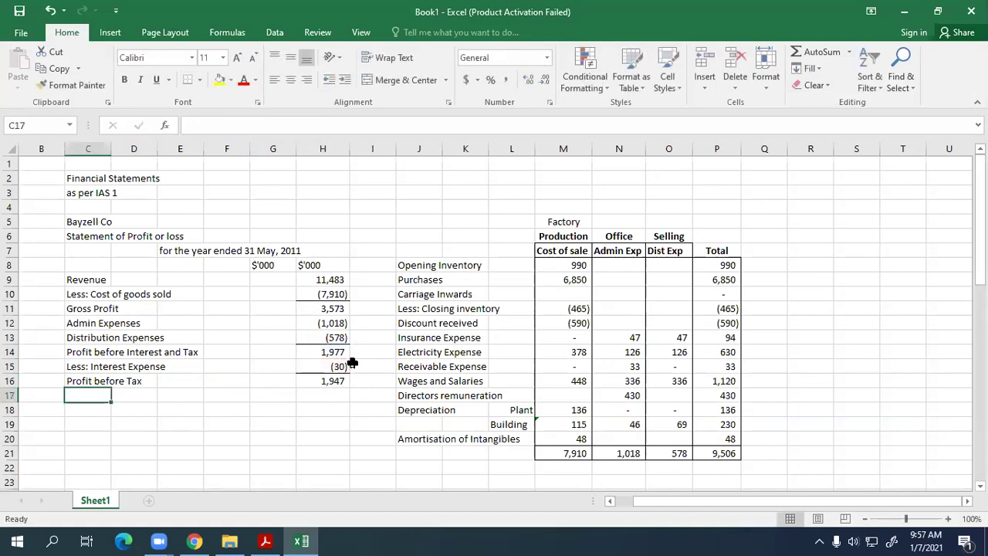
# Step: Add the label "Less: Tax Expense" in C17, below Profit before Tax
pyautogui.write('Le')
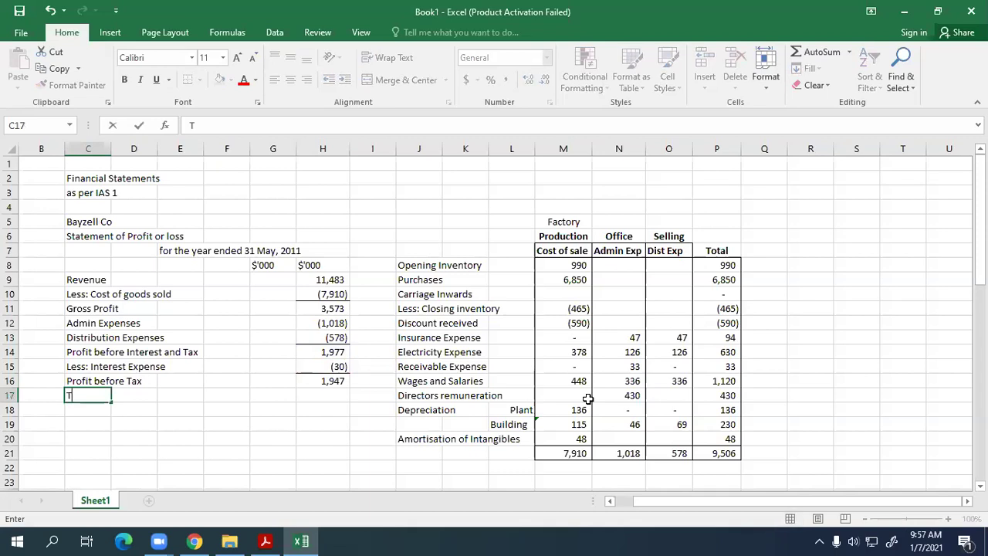
pyautogui.write('ss: Tax Exm')
pyautogui.write('ense')
pyautogui.press('Tab')
pyautogui.press('Tab')
pyautogui.press('Tab')
pyautogui.press('Tab')
pyautogui.press('Tab')
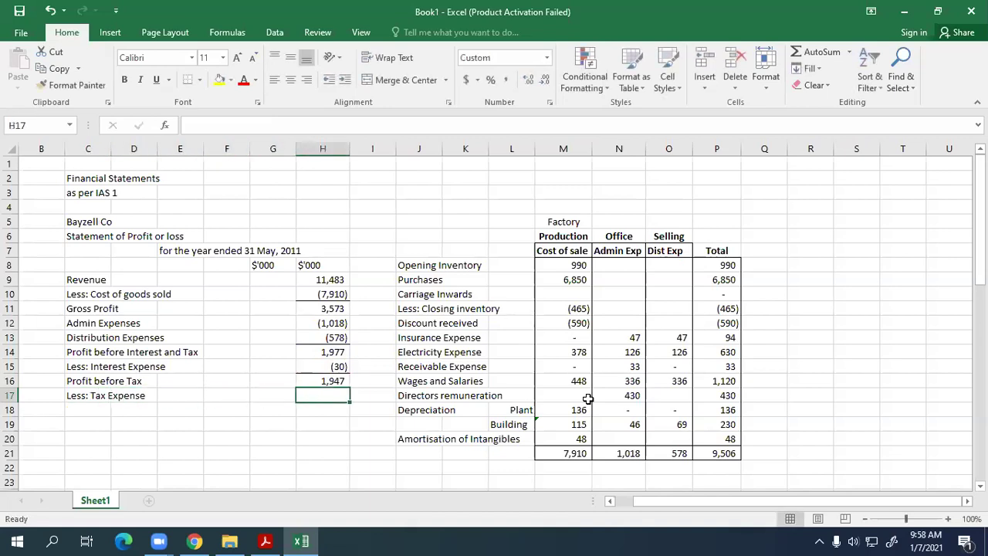
# Step: Bring the accrued tax expense into H17 as a deduction with =-M55 and add a bottom border to that cell
pyautogui.write('=-')
pyautogui.scroll(-8, 702, 393)
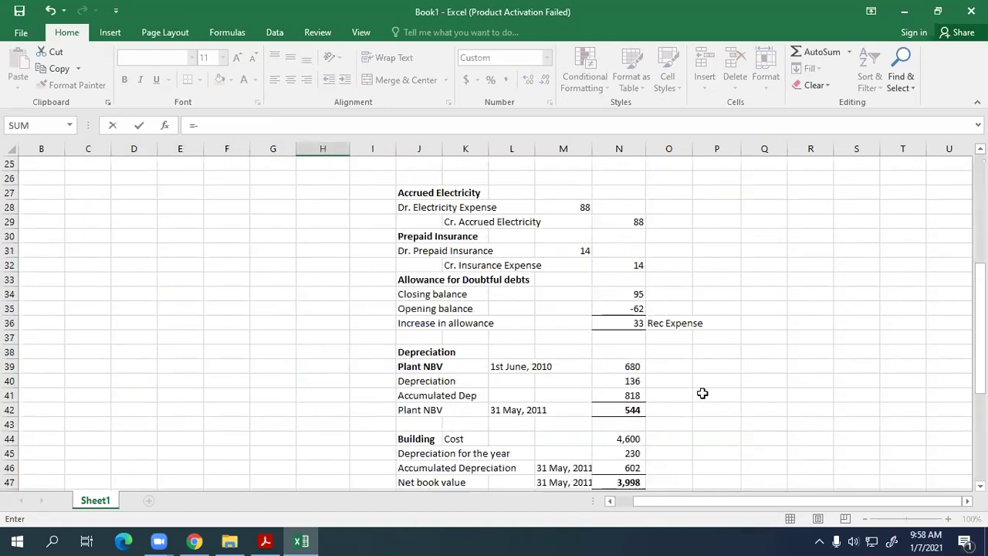
pyautogui.scroll(-5, 702, 394)
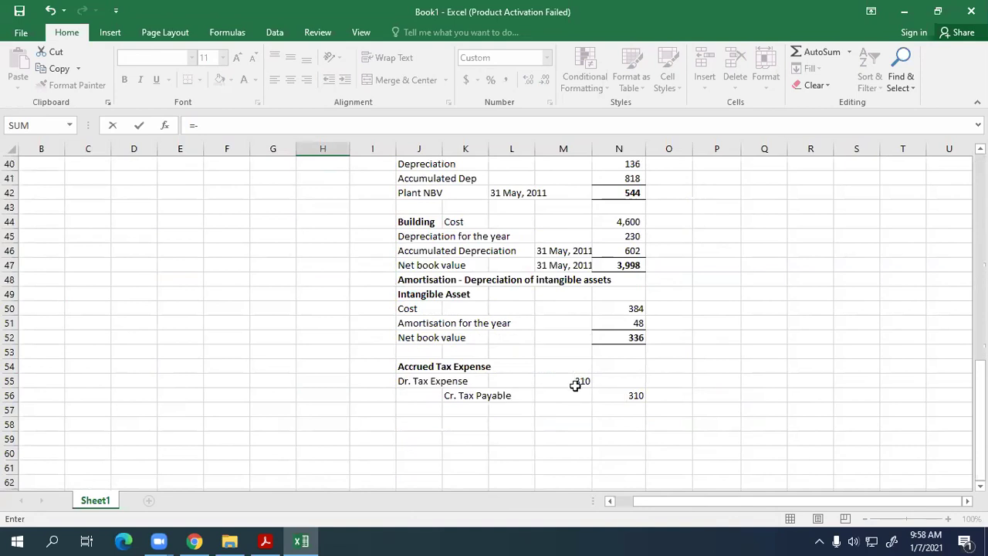
pyautogui.click(574, 384)
pyautogui.press('Return')
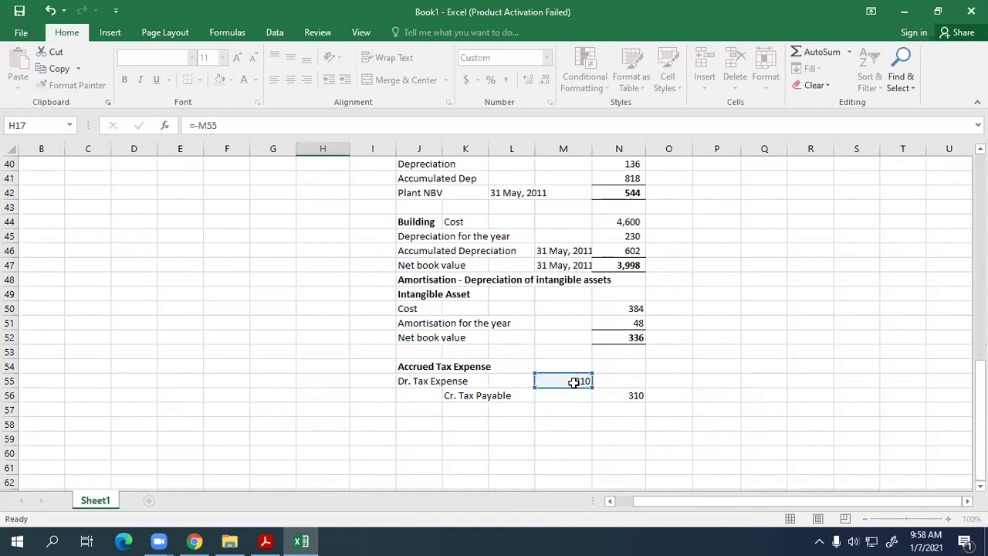
pyautogui.scroll(13, 573, 382)
pyautogui.click(334, 366)
pyautogui.click(330, 380)
pyautogui.click(331, 395)
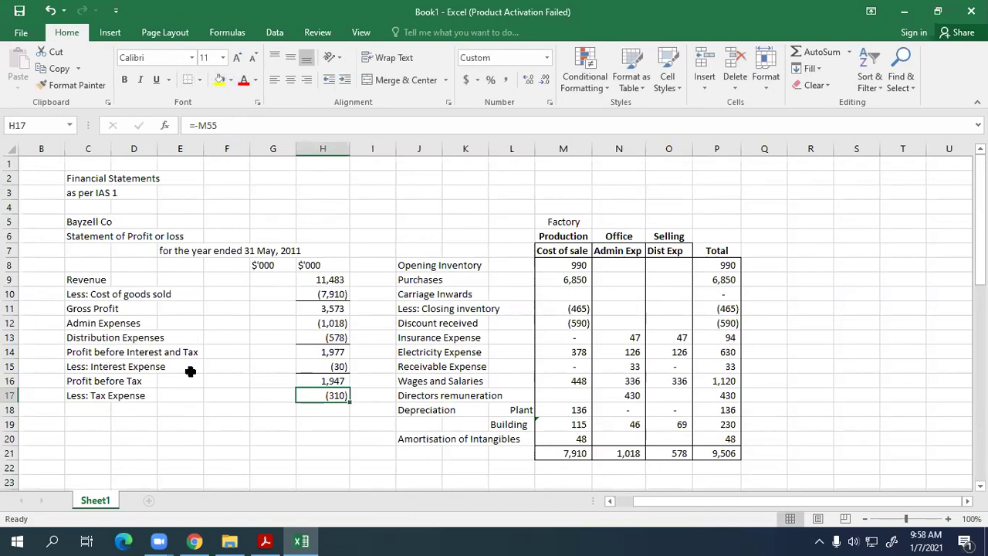
# Step: Add the label "Profit after tax" in C18 of the statement of profit or loss
pyautogui.click(104, 409)
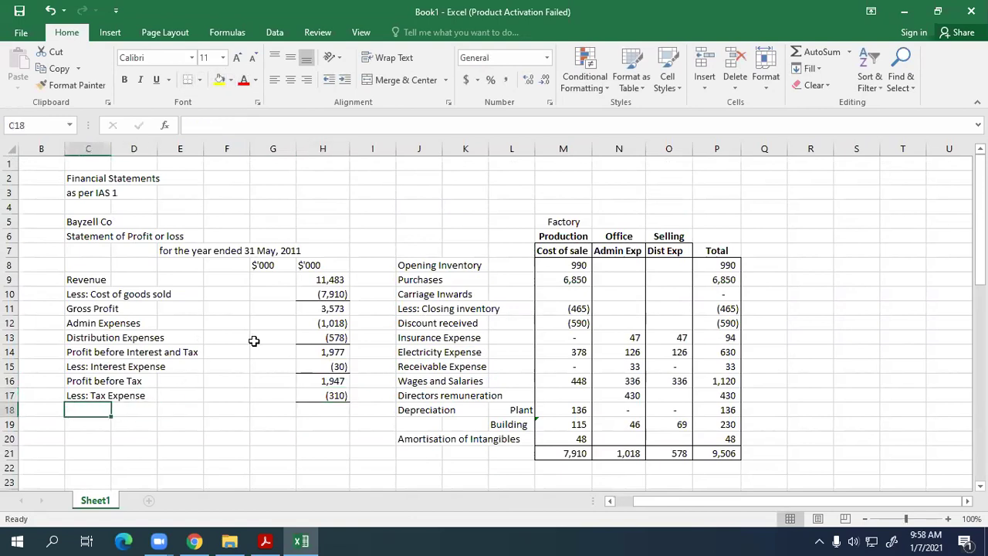
pyautogui.write('Pfoi')
pyautogui.press('BackSpace')
pyautogui.press('BackSpace')
pyautogui.press('BackSpace')
pyautogui.write('r')
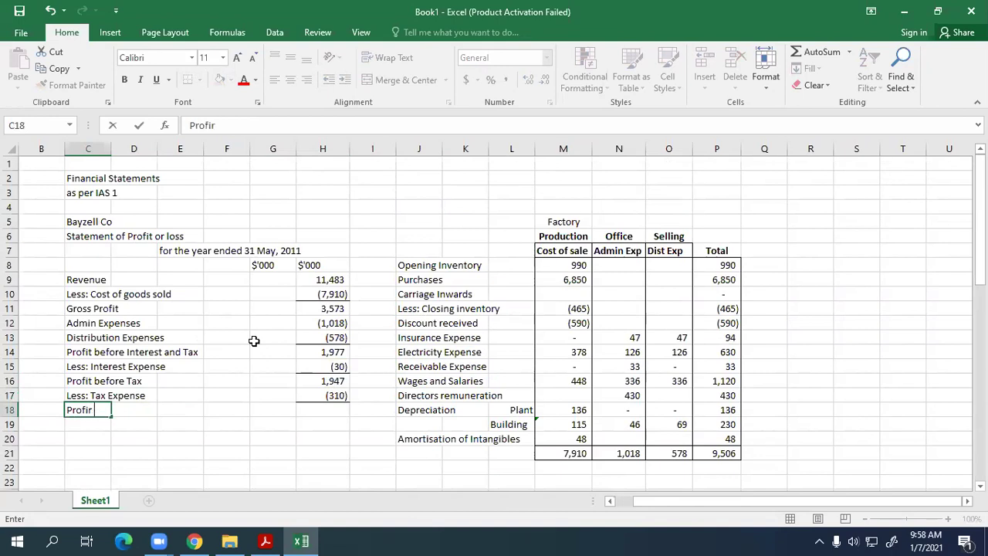
pyautogui.write('ofit after tax')
# Step: Calculate profit after tax in H18 with =H16+H17 and add a bottom border to that cell
pyautogui.press('Right')
pyautogui.press('Right')
pyautogui.press('Right')
pyautogui.press('Right')
pyautogui.press('Right')
pyautogui.write('=')
pyautogui.press('Up')
pyautogui.press('Up')
pyautogui.write('+')
pyautogui.press('Up')
pyautogui.press('Return')
pyautogui.click(326, 410)
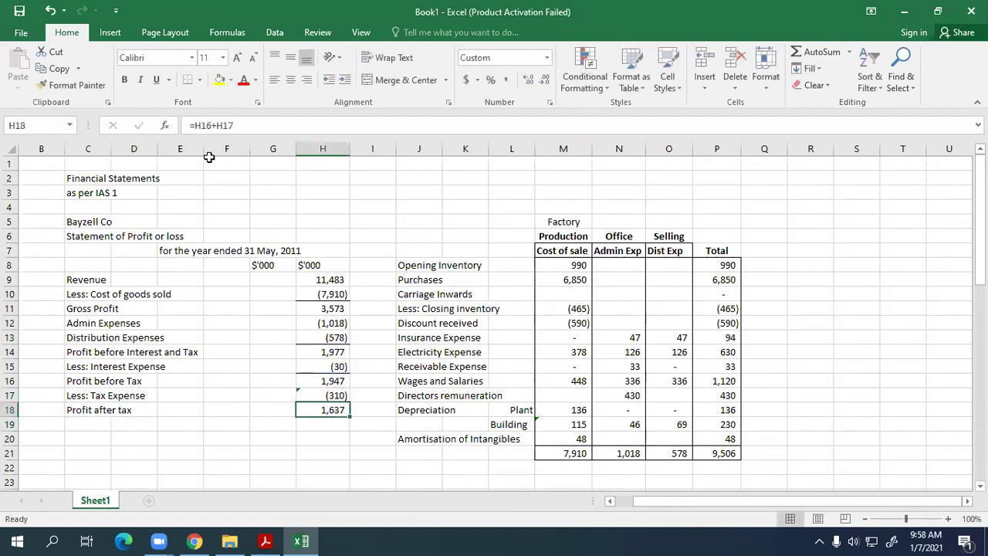
pyautogui.click(283, 398)
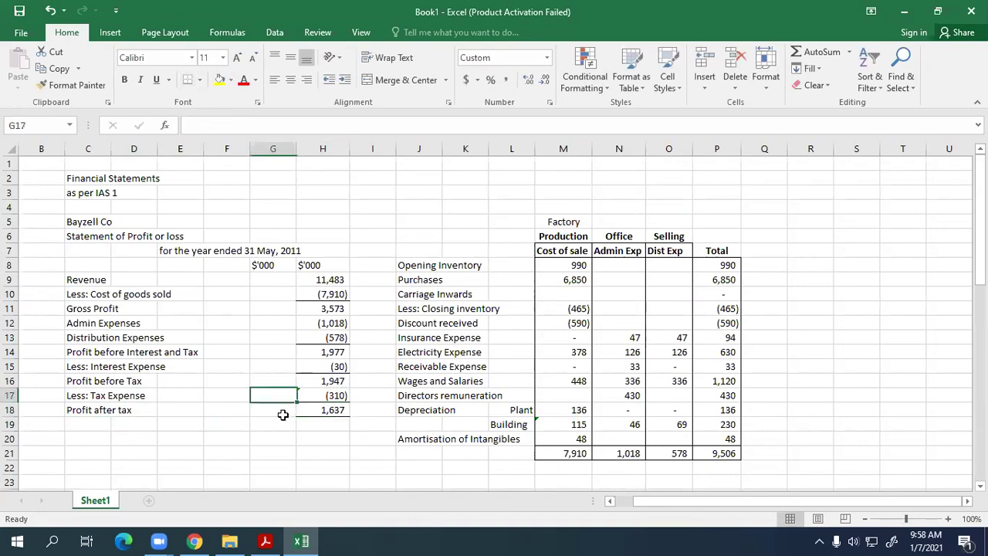
pyautogui.click(238, 422)
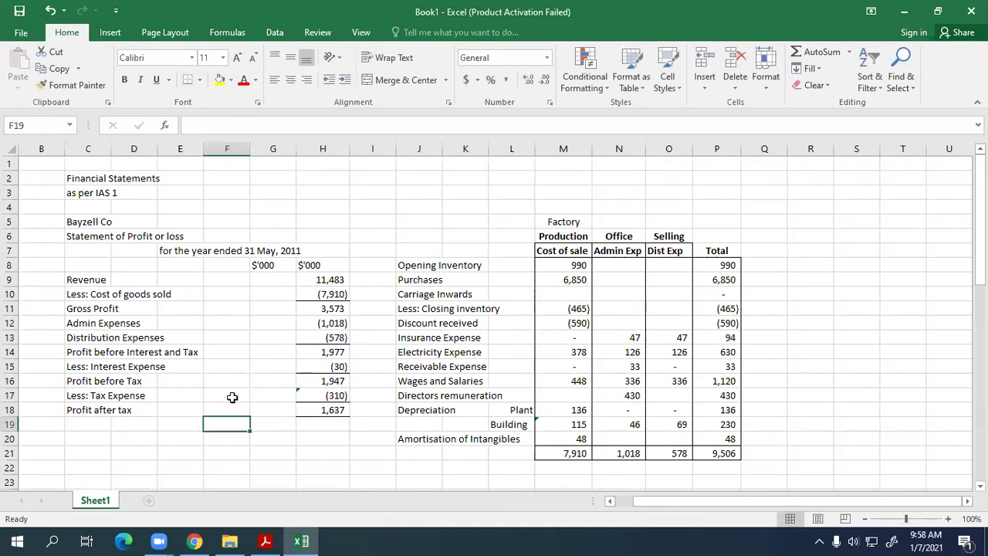
# Step: Make the company name in C5 and the "Statement of Profit or loss" title in C6 bold
pyautogui.click(80, 221)
pyautogui.hotkey('ctrl', 'b')
pyautogui.click(64, 235)
pyautogui.click(69, 236)
pyautogui.hotkey('ctrl', 'b')
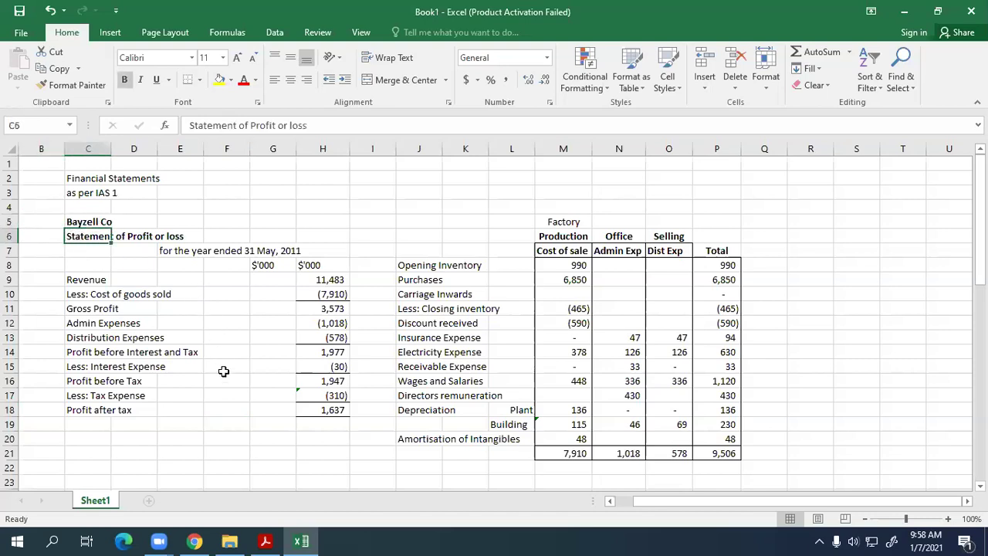
# Step: Make the $'000 heading in H8 bold and clear the unused $'000 heading in G8
pyautogui.click(236, 410)
pyautogui.click(312, 266)
pyautogui.hotkey('ctrl', 'b')
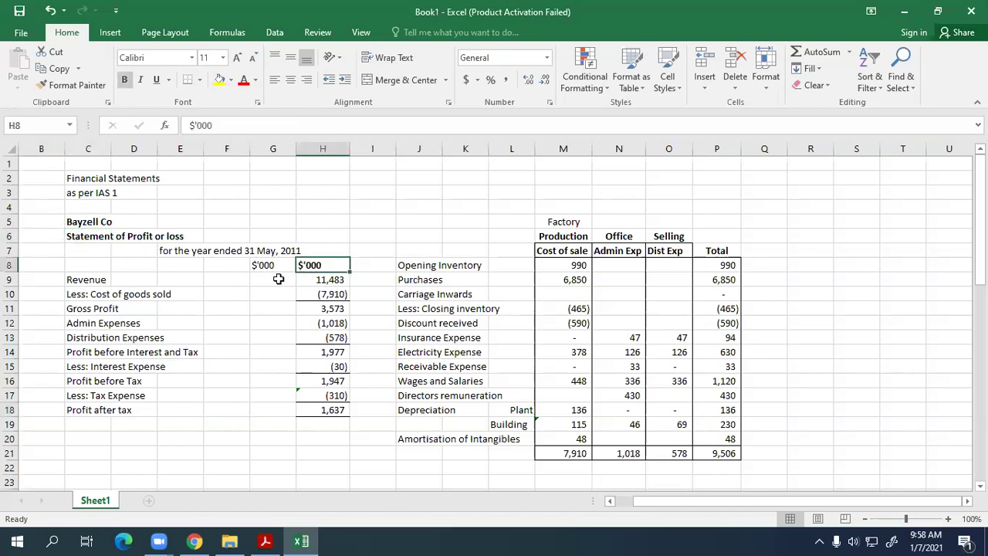
pyautogui.click(254, 266)
pyautogui.press('Delete')
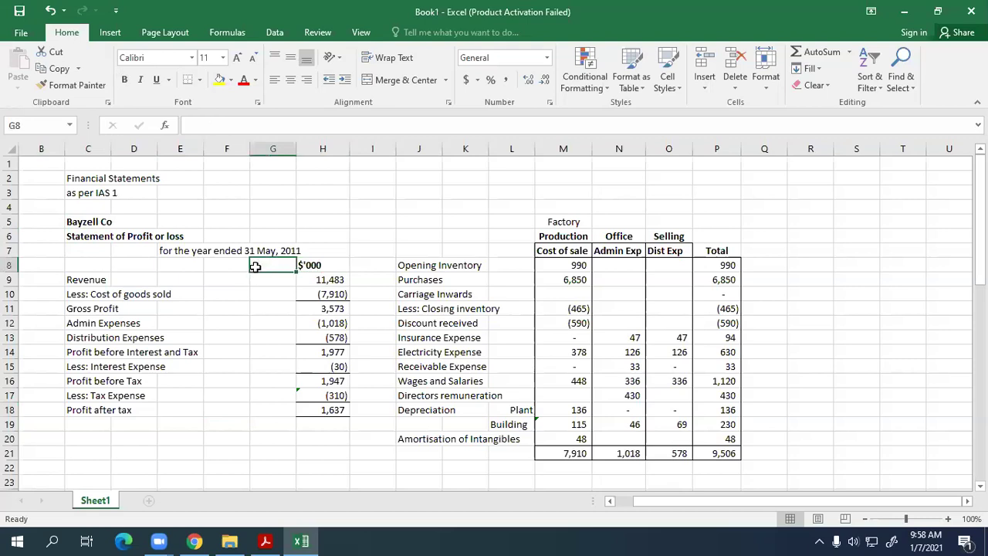
pyautogui.click(164, 438)
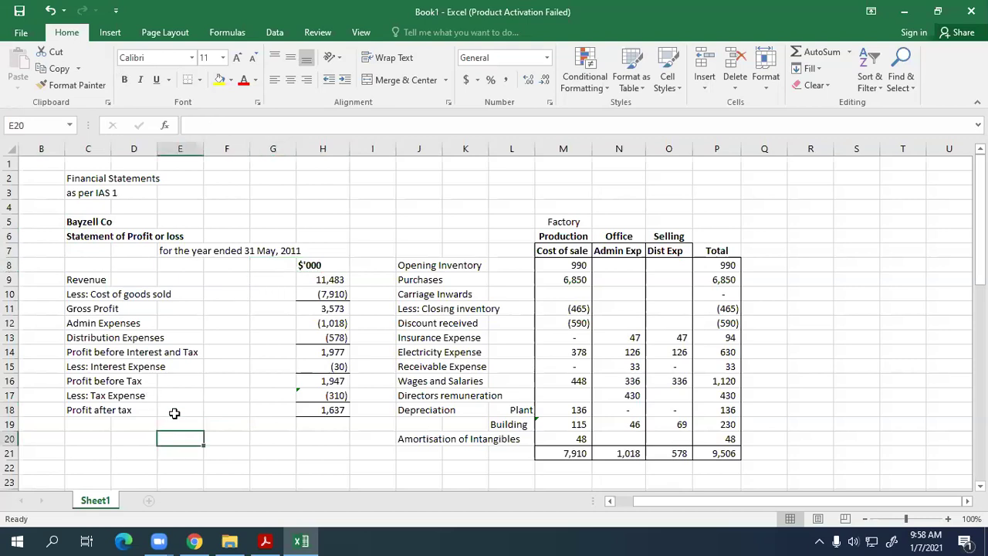
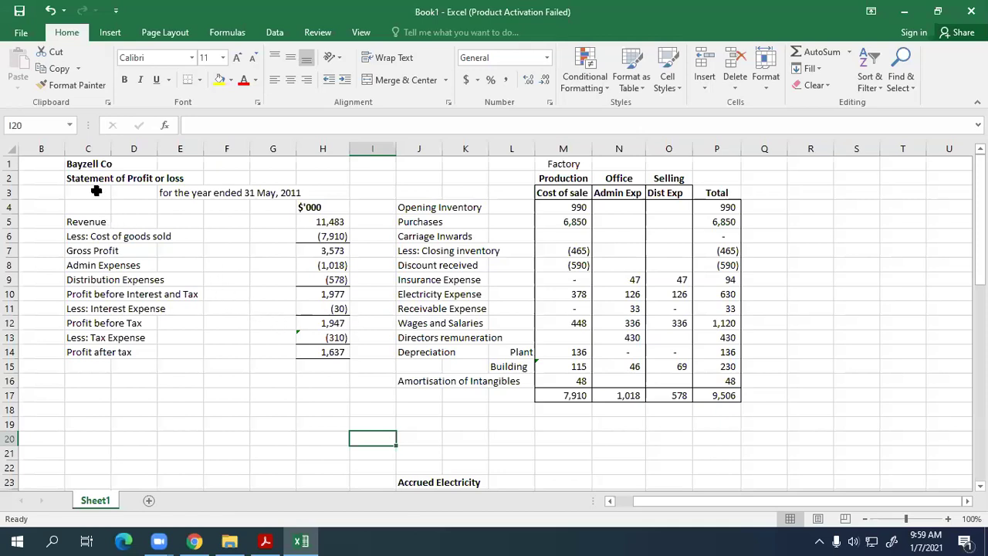
# Step: Make the "for the year ended 31 May, 2011" subtitle in E3 bold
pyautogui.click(200, 196)
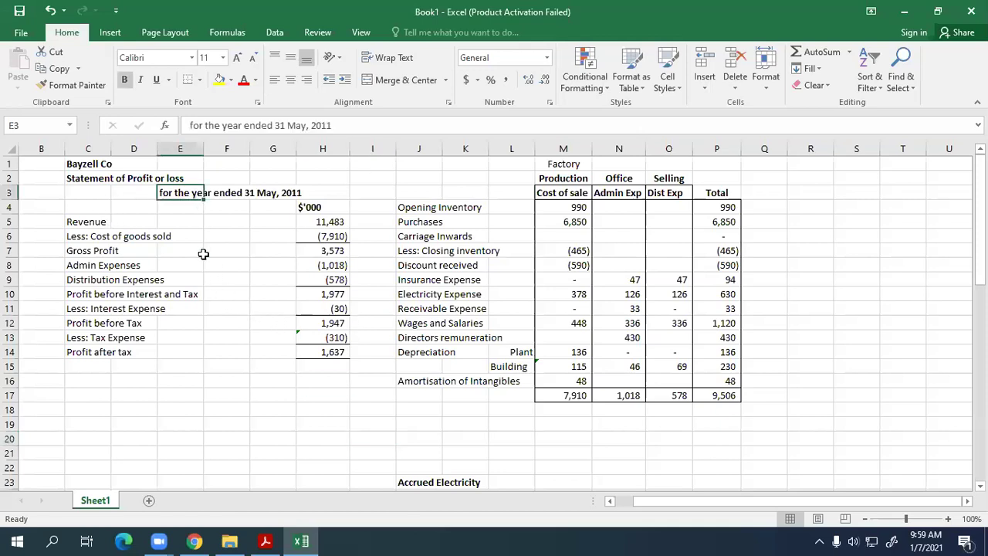
pyautogui.click(234, 406)
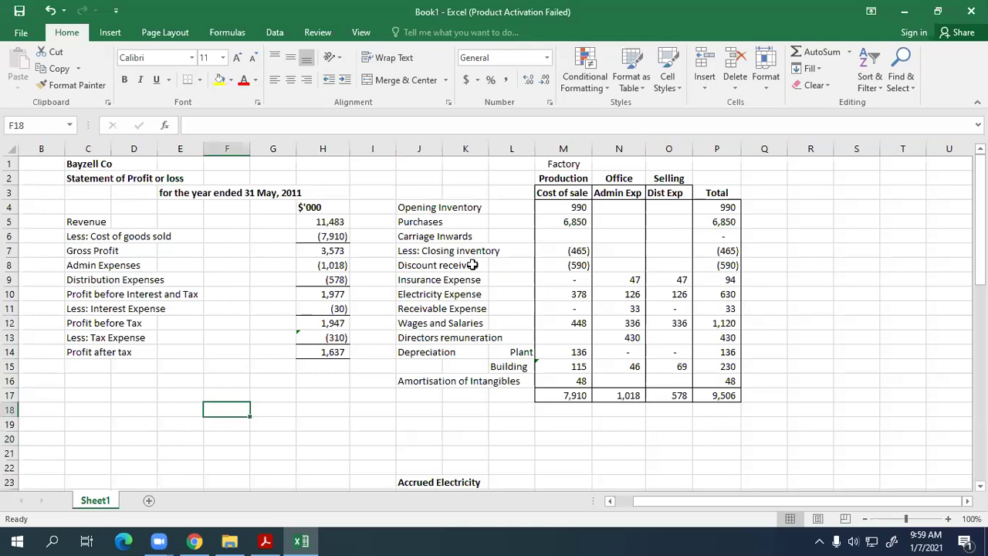
# Step: Add a bold "Disclosure notes" heading in J2 above the expense apportionment table
pyautogui.click(419, 178)
pyautogui.write('N')
pyautogui.write('Dios')
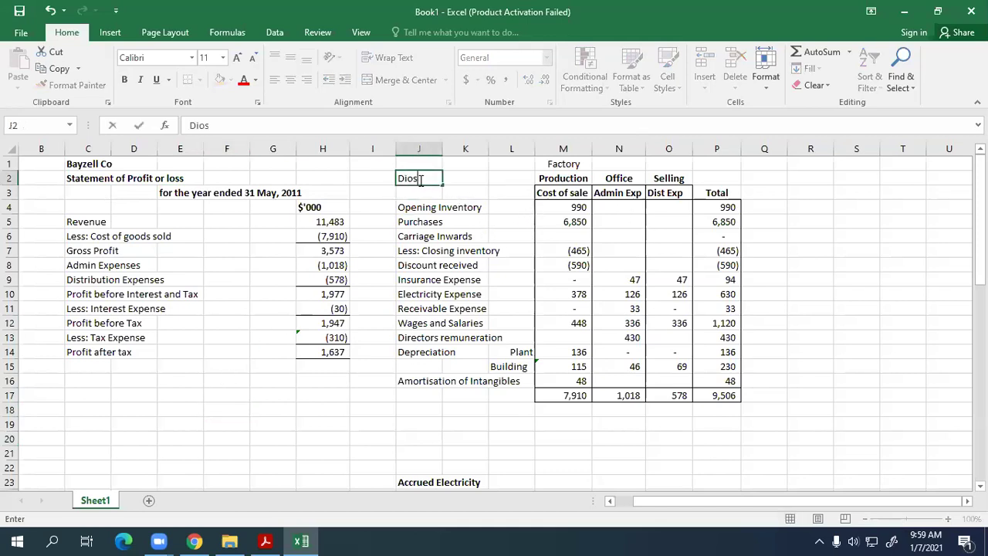
pyautogui.write('osr')
pyautogui.press('BackSpace')
pyautogui.write('uire')
pyautogui.write('e notes')
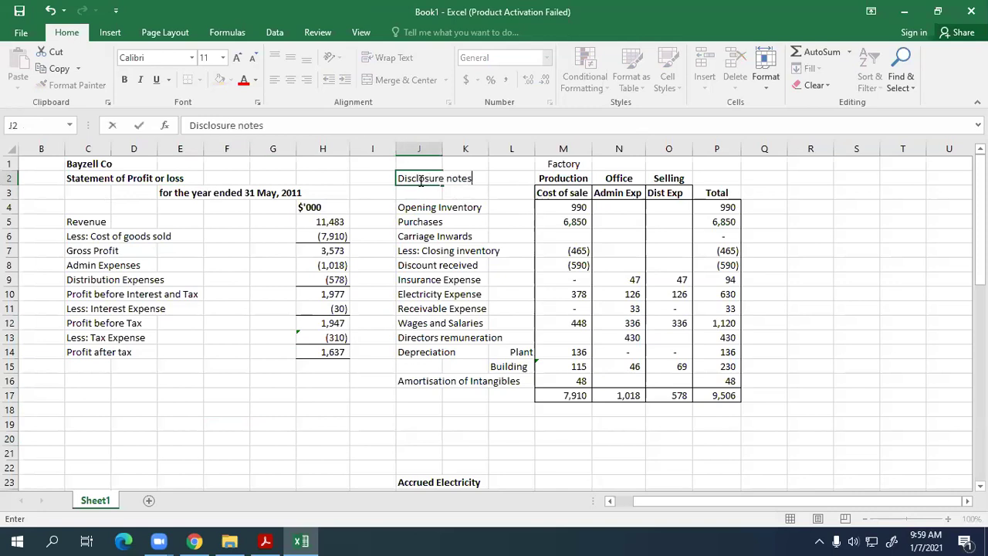
pyautogui.press('Return')
pyautogui.hotkey('ctrl', 'b')
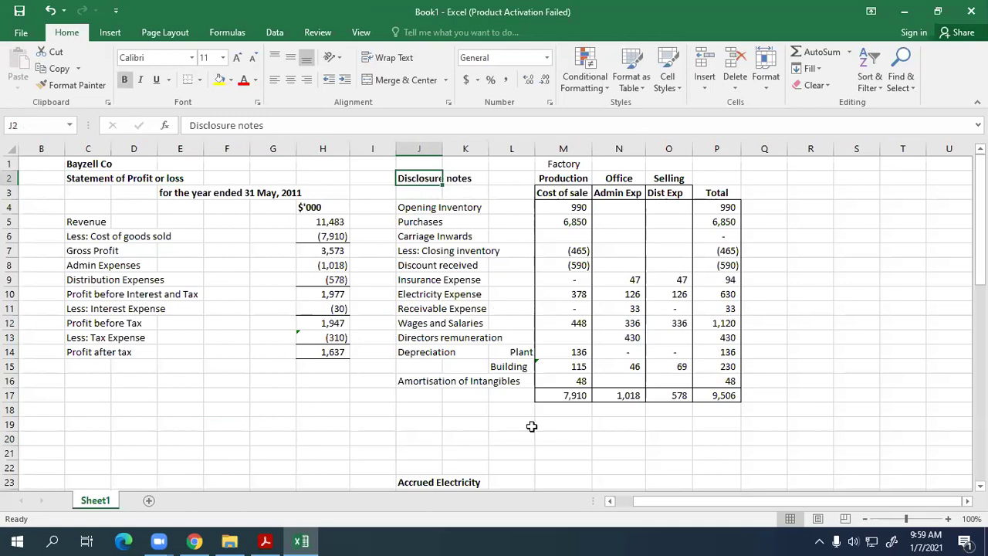
# Step: Add a right border to H3:H16 along the amounts column of the statement of profit or loss
pyautogui.moveTo(379, 204); pyautogui.dragTo(386, 366)
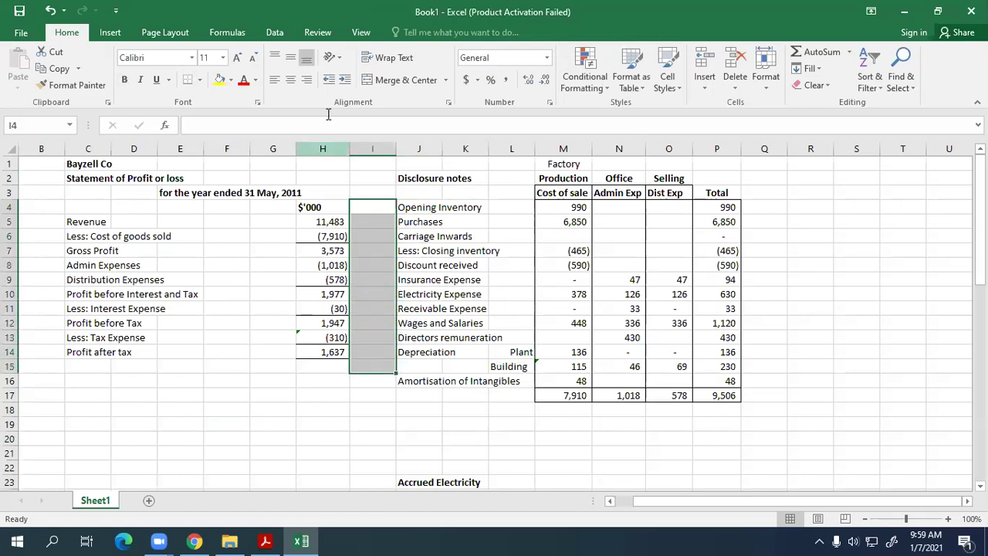
pyautogui.click(382, 220)
pyautogui.moveTo(335, 189); pyautogui.dragTo(340, 378)
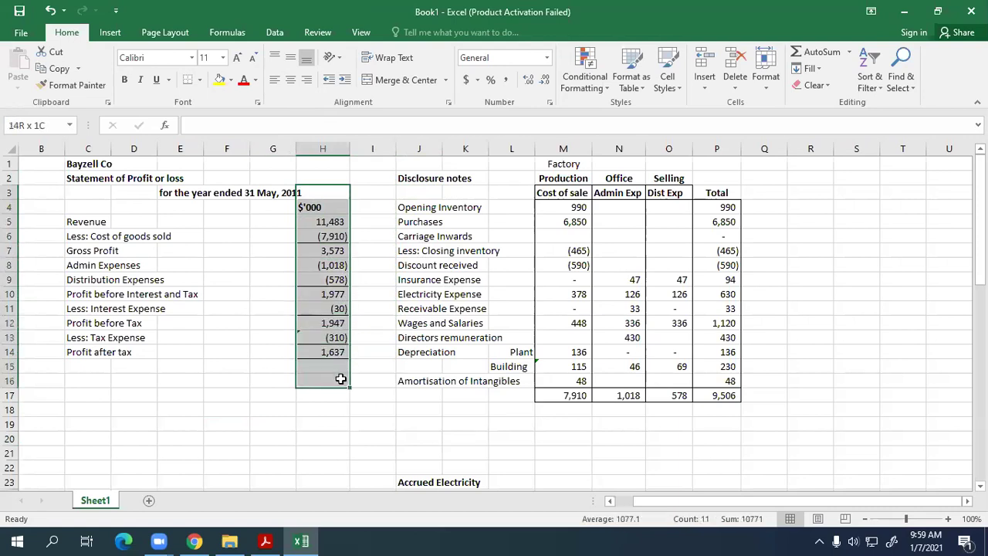
pyautogui.click(199, 81)
pyautogui.click(224, 186)
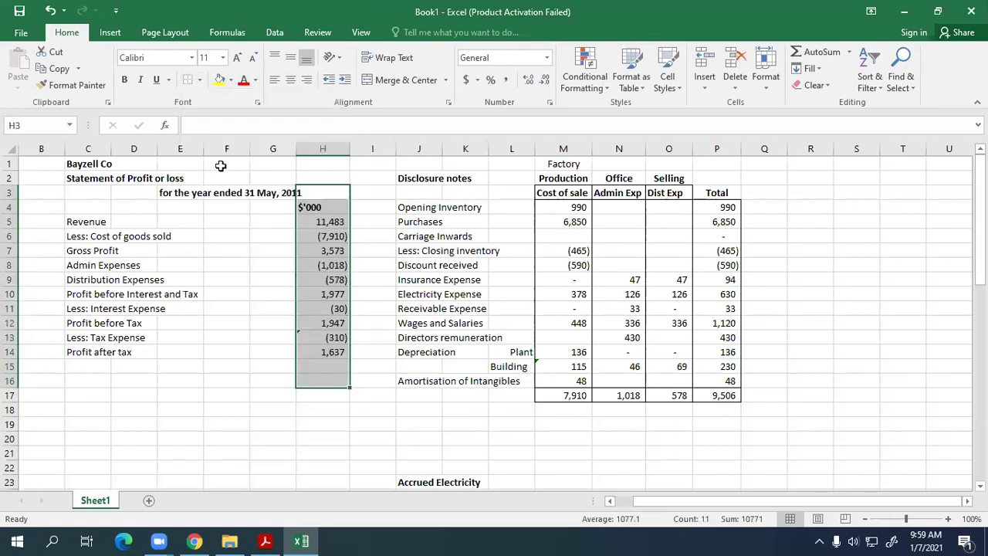
pyautogui.click(200, 80)
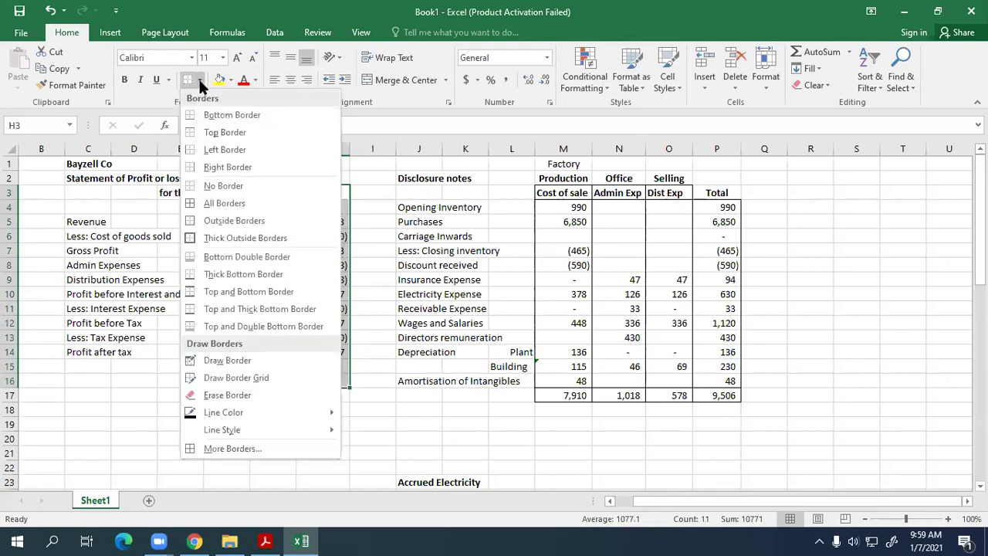
pyautogui.click(197, 81)
pyautogui.click(198, 81)
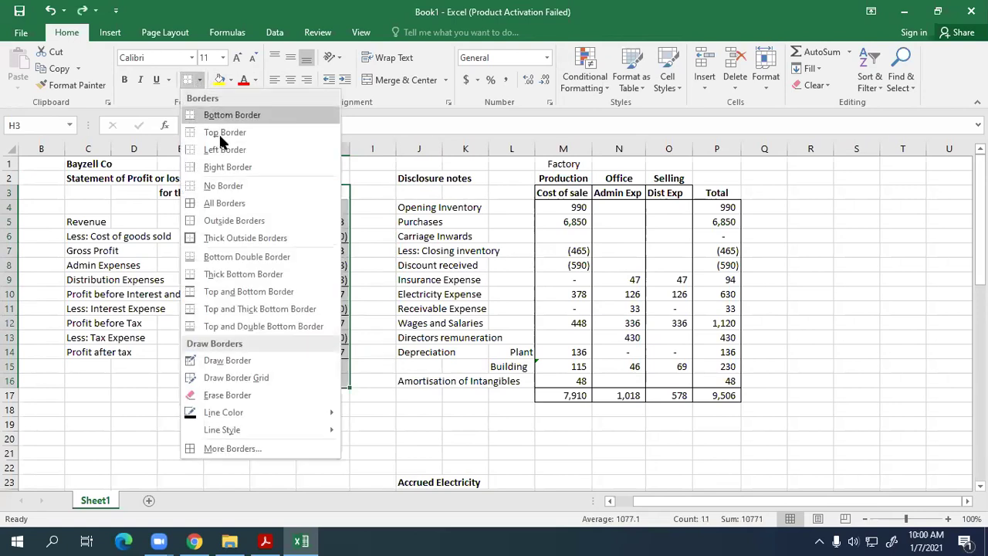
pyautogui.click(230, 171)
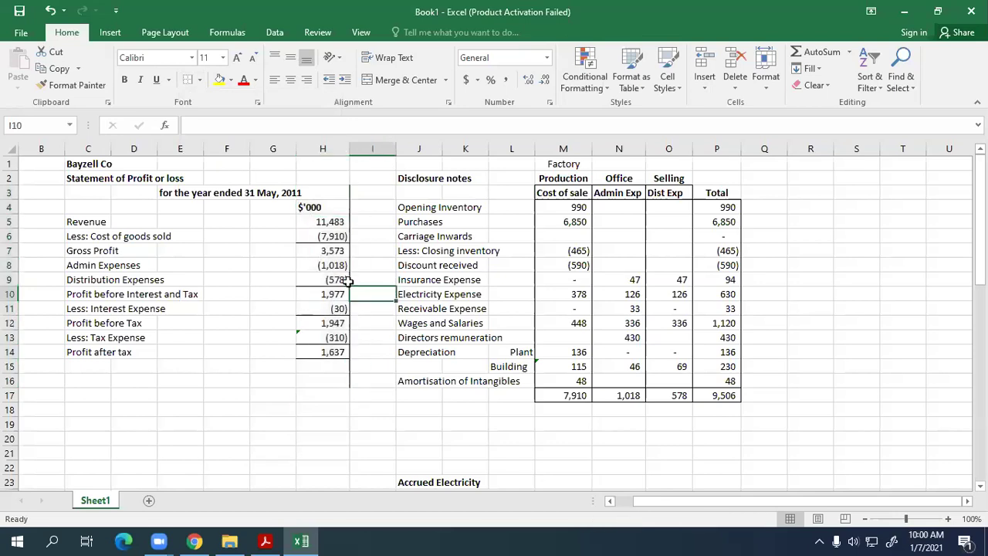
pyautogui.click(74, 165)
pyautogui.moveTo(131, 212); pyautogui.dragTo(324, 379)
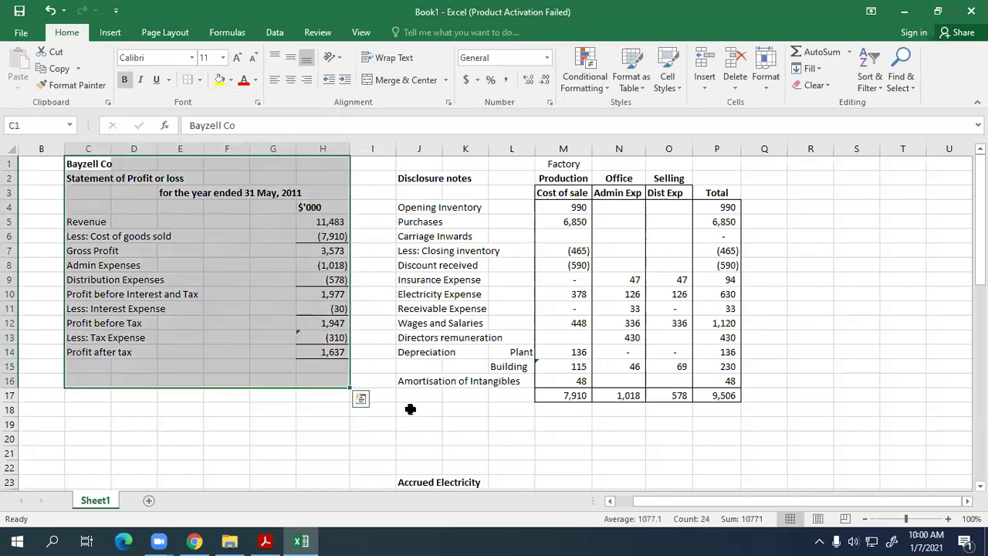
pyautogui.click(340, 382)
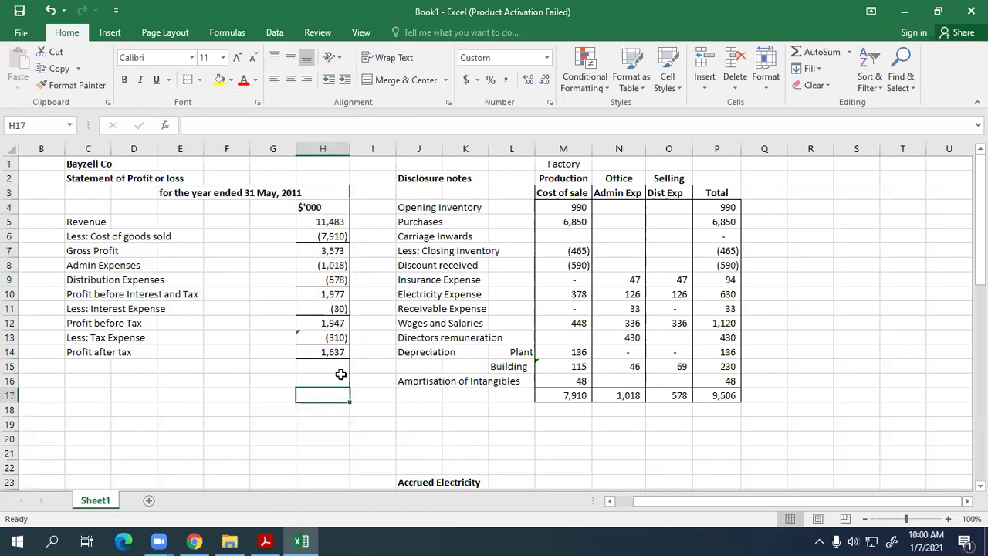
# Step: Add the heading "Retained Earnings" in C16 below the statement of profit or loss
pyautogui.click(101, 377)
pyautogui.write('Statememn')
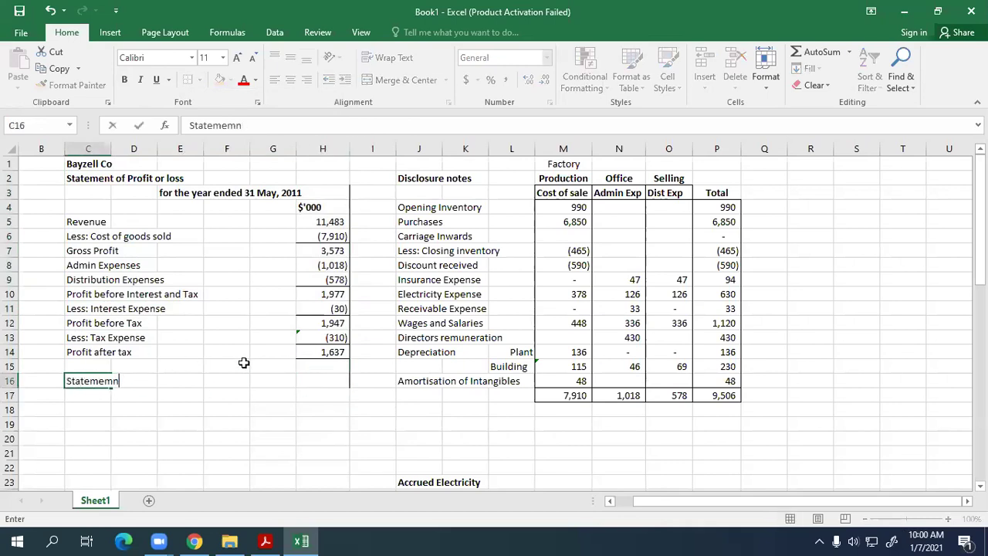
pyautogui.press('BackSpace')
pyautogui.press('BackSpace')
pyautogui.write('nt of Cjh')
pyautogui.press('BackSpace')
pyautogui.press('BackSpace')
pyautogui.press('BackSpace')
pyautogui.press('BackSpace')
pyautogui.press('BackSpace')
pyautogui.press('BackSpace')
pyautogui.press('BackSpace')
pyautogui.press('BackSpace')
pyautogui.press('BackSpace')
pyautogui.press('BackSpace')
pyautogui.press('BackSpace')
pyautogui.press('BackSpace')
pyautogui.press('BackSpace')
pyautogui.press('BackSpace')
pyautogui.write('Re')
pyautogui.write('Retained')
pyautogui.write(' Earnn')
pyautogui.press('BackSpace')
pyautogui.write('ings')
# Step: Add the $'000 heading in H16 for the retained earnings amounts
pyautogui.press('Right')
pyautogui.press('Right')
pyautogui.press('Right')
pyautogui.press('Right')
pyautogui.press('Right')
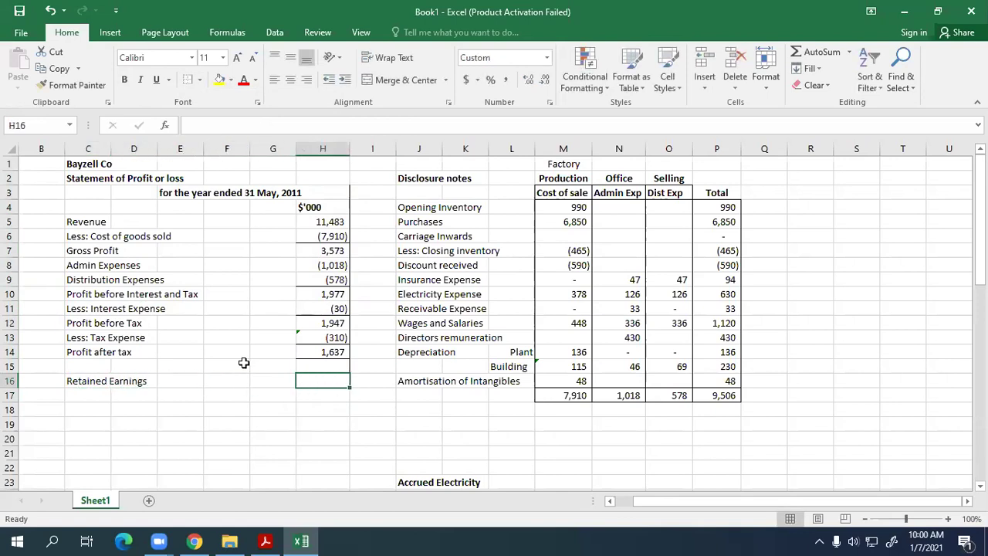
pyautogui.write('$%')
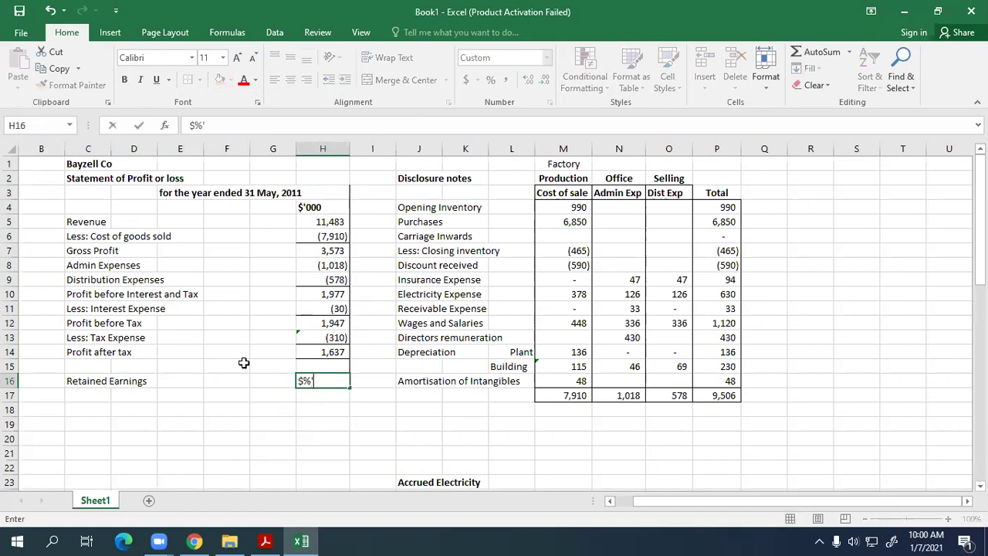
pyautogui.press('BackSpace')
pyautogui.press('BackSpace')
pyautogui.press('BackSpace')
pyautogui.write('00')
pyautogui.press('BackSpace')
pyautogui.press('BackSpace')
pyautogui.write('000')
pyautogui.press('Return')
# Step: Add the label "Opening Balance" in C17 under the retained earnings heading
pyautogui.write('H')
pyautogui.write('pening')
pyautogui.write(' Balanfce')
pyautogui.press('BackSpace')
pyautogui.press('BackSpace')
pyautogui.press('BackSpace')
pyautogui.write('ce')
pyautogui.press('Tab')
pyautogui.press('Right')
pyautogui.press('Right')
pyautogui.press('Right')
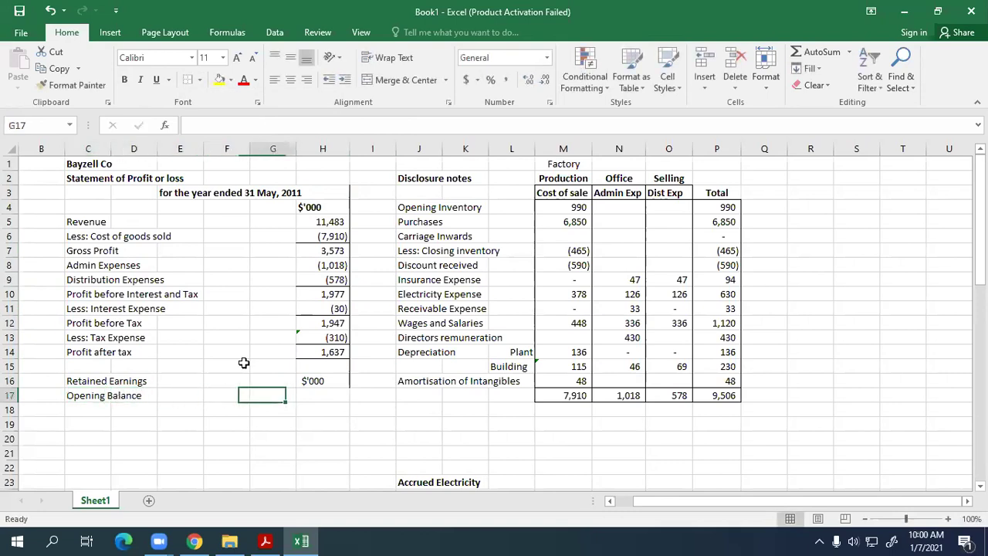
# Step: Make the "Retained Earnings" heading in C16 bold
pyautogui.press('Up')
pyautogui.press('Left')
pyautogui.press('Left')
pyautogui.press('Left')
pyautogui.press('Left')
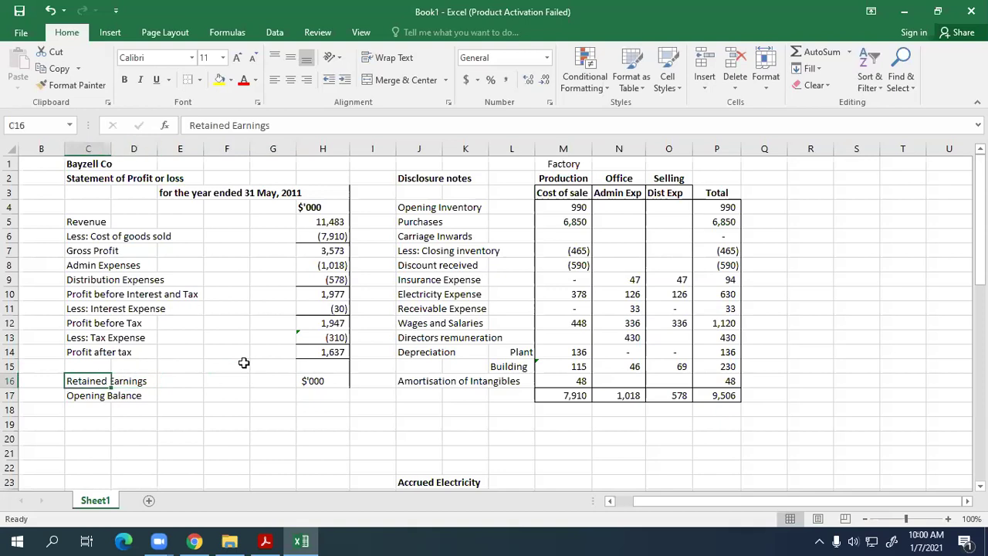
pyautogui.hotkey('ctrl', 'b')
# Step: Look up the opening retained earnings in the trial balance PDF, and enter 1 June 2010 in F17 and 800 in H17
pyautogui.press('Down')
pyautogui.press('Right')
pyautogui.press('Right')
pyautogui.press('Right')
pyautogui.press('Right')
pyautogui.press('Right')
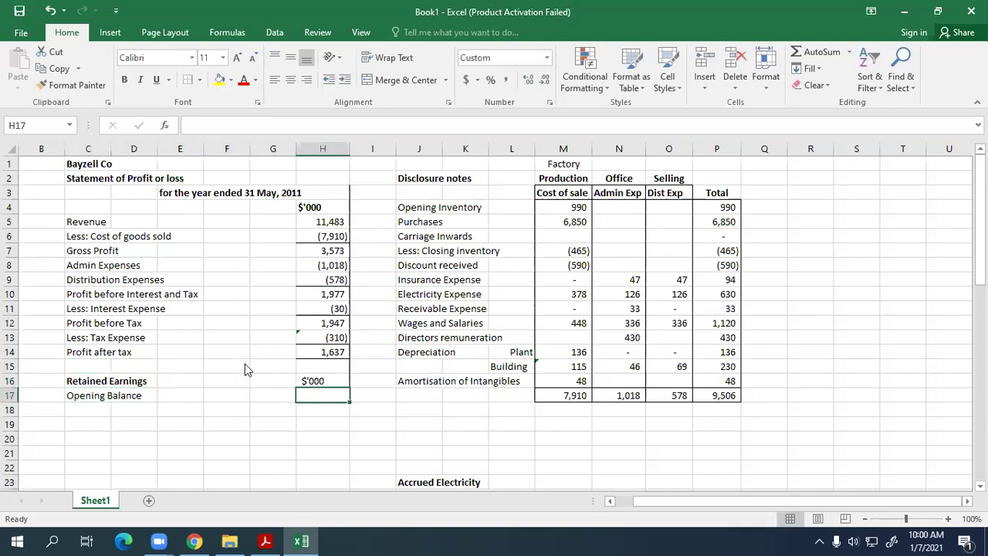
pyautogui.hotkey('alt', 'Tab')
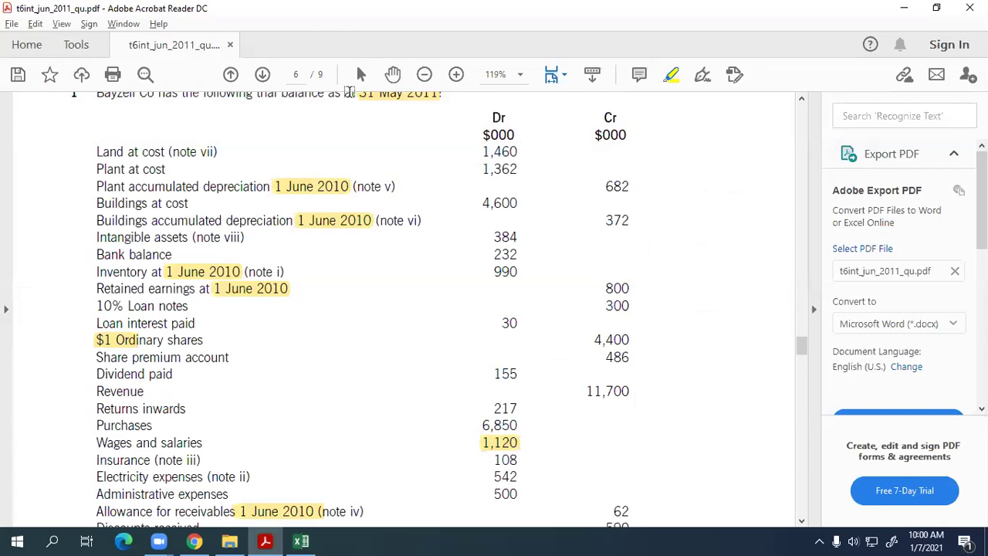
pyautogui.click(393, 74)
pyautogui.moveTo(416, 304); pyautogui.dragTo(268, 268)
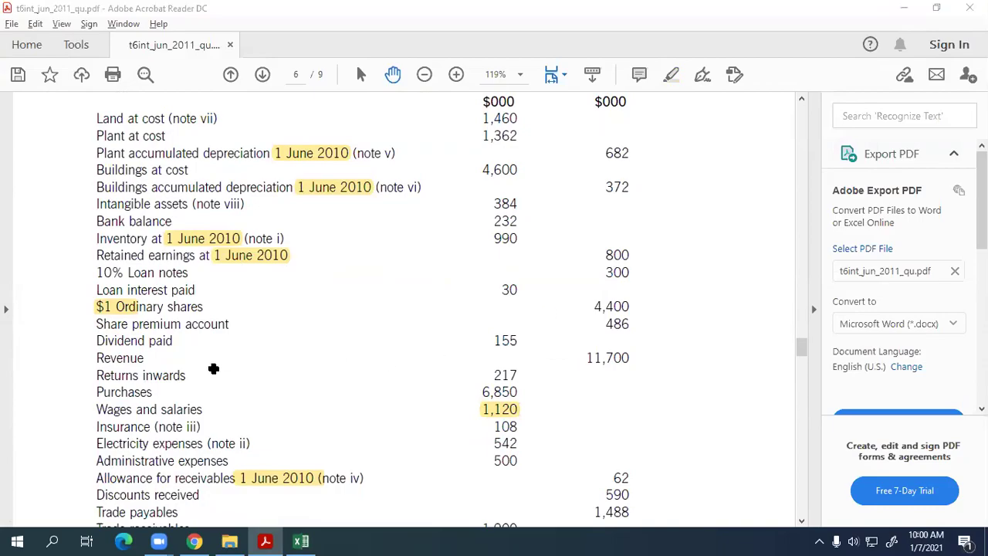
pyautogui.hotkey('alt', 'Tab')
pyautogui.write('1')
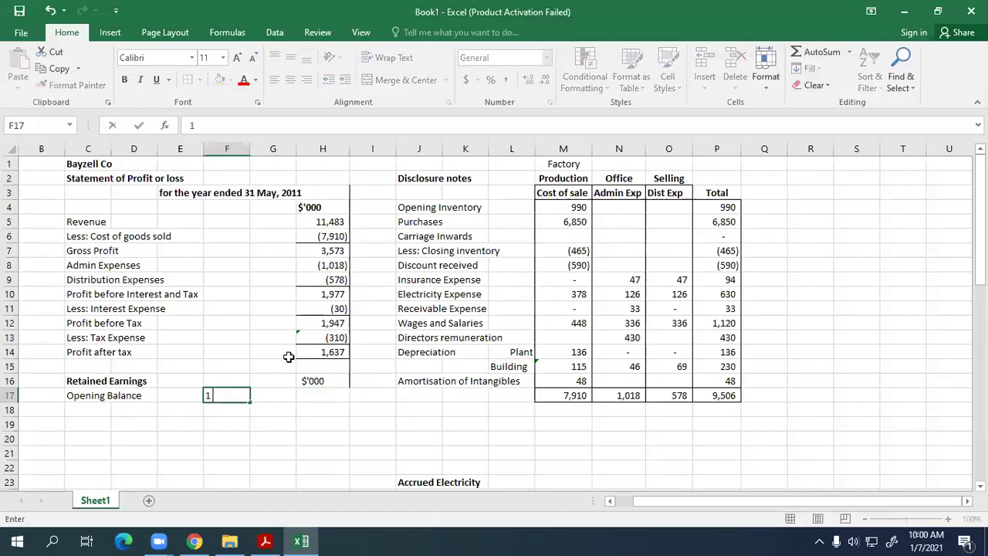
pyautogui.write(' June 2010')
pyautogui.press('Tab')
pyautogui.press('Tab')
pyautogui.write('800')
pyautogui.press('Return')
# Step: Add the label "Profit for the year" in C18 below the opening balance
pyautogui.press('Left')
pyautogui.press('Left')
pyautogui.press('Left')
pyautogui.press('Left')
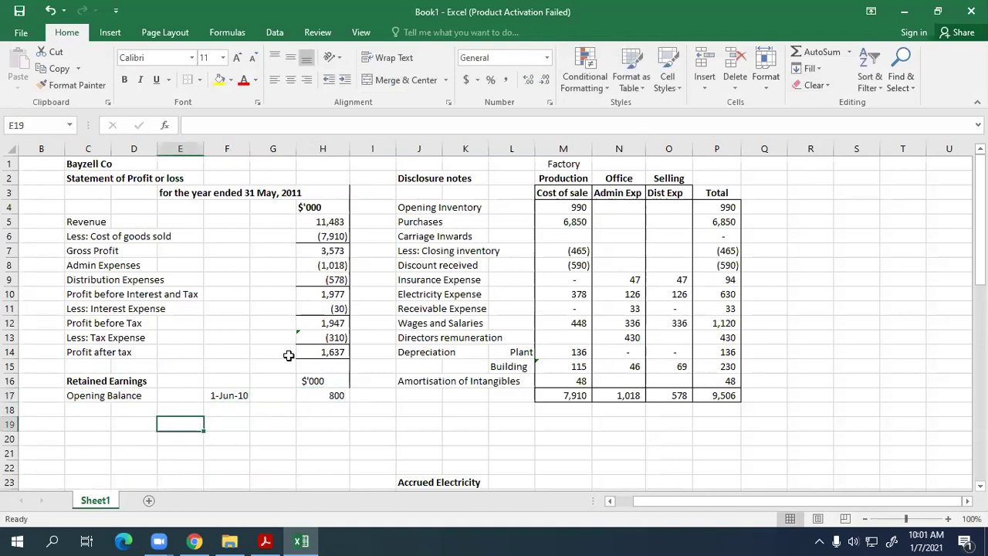
pyautogui.press('Right')
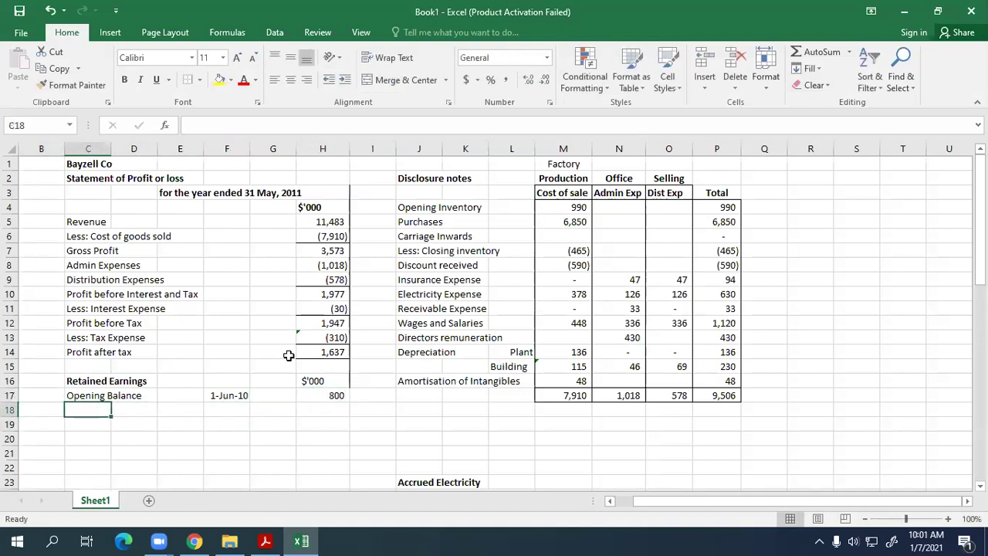
pyautogui.write('Por')
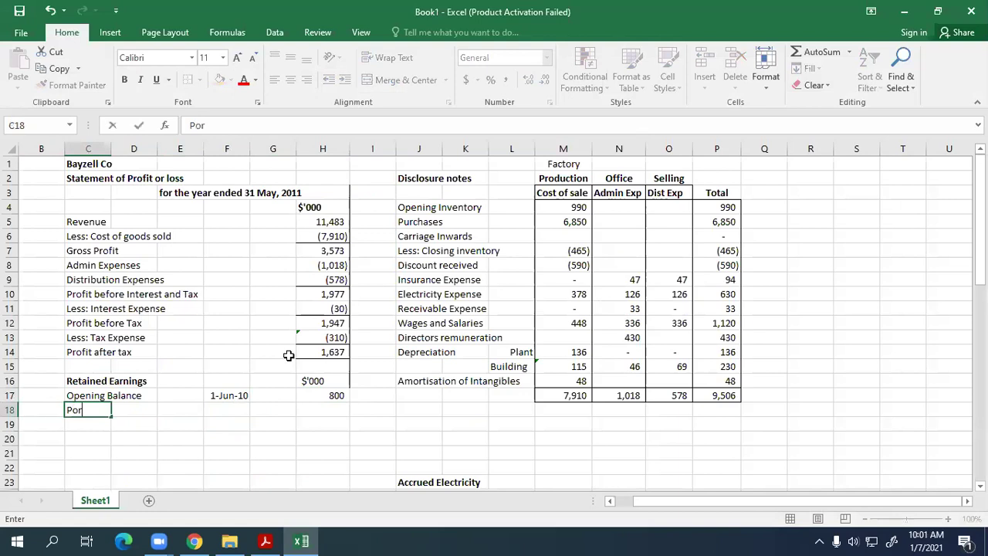
pyautogui.write('fui')
pyautogui.write('t go')
pyautogui.write('for the year')
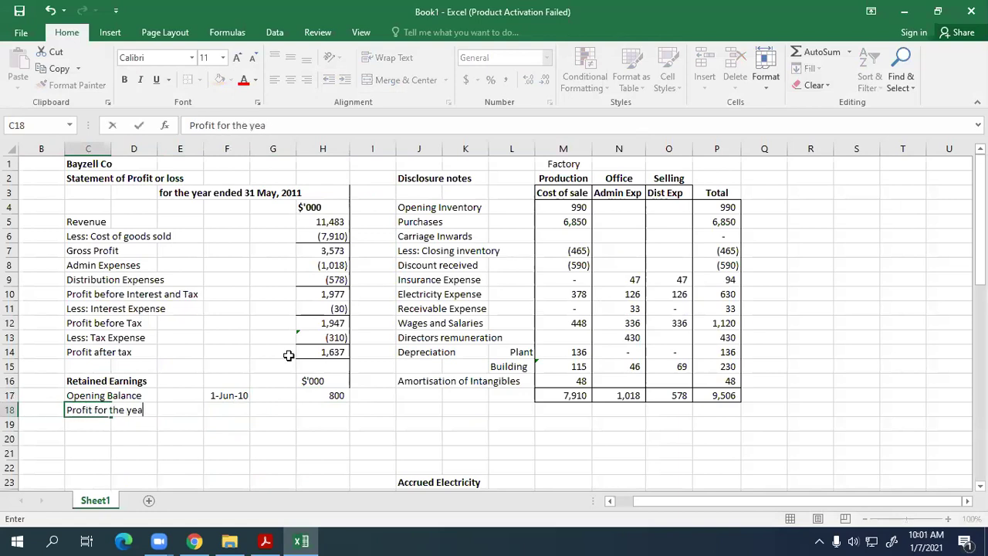
# Step: Link the profit for the year in H18 to the profit after tax with =H14
pyautogui.press('Tab')
pyautogui.press('Tab')
pyautogui.press('Tab')
pyautogui.press('Tab')
pyautogui.press('Tab')
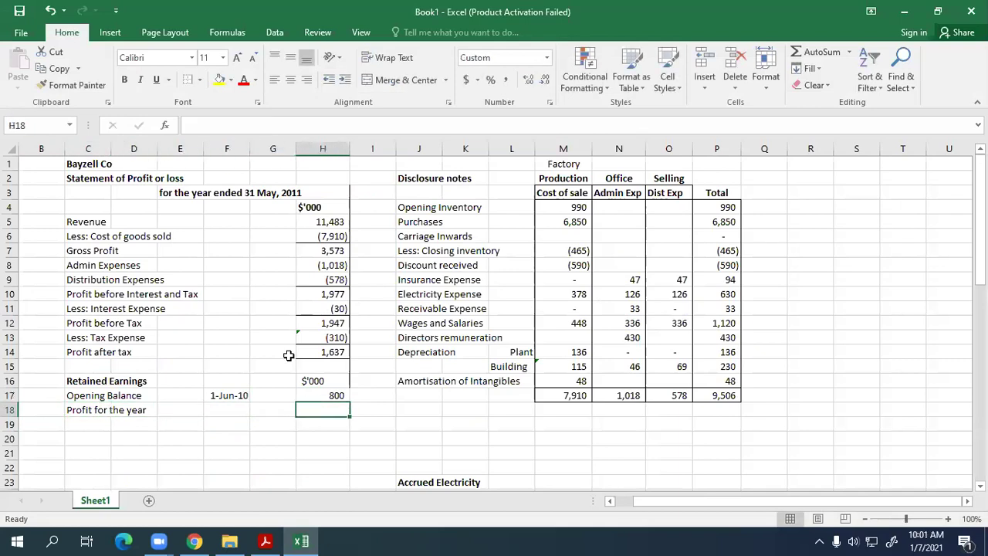
pyautogui.write('=')
pyautogui.press('Up')
pyautogui.press('Up')
pyautogui.press('Up')
pyautogui.press('Up')
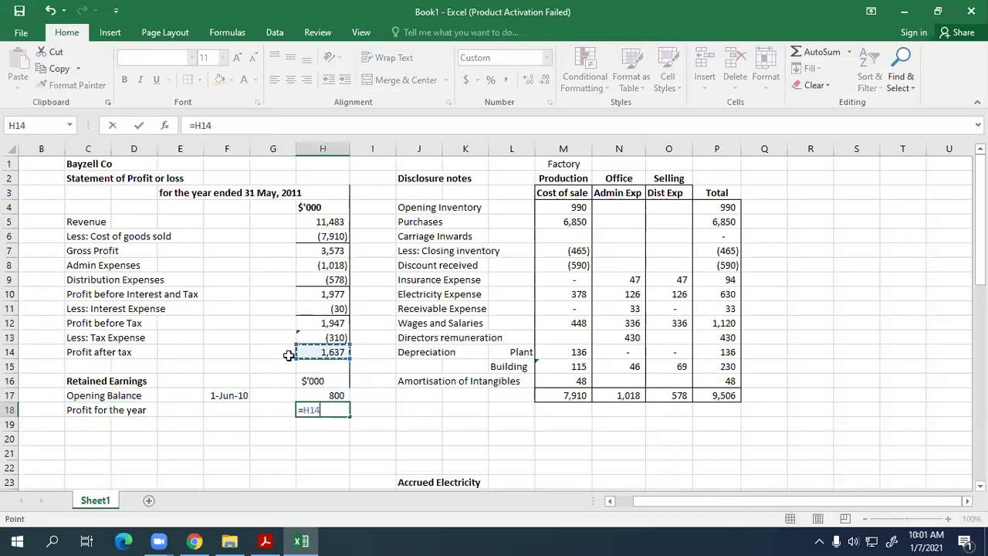
pyautogui.press('Return')
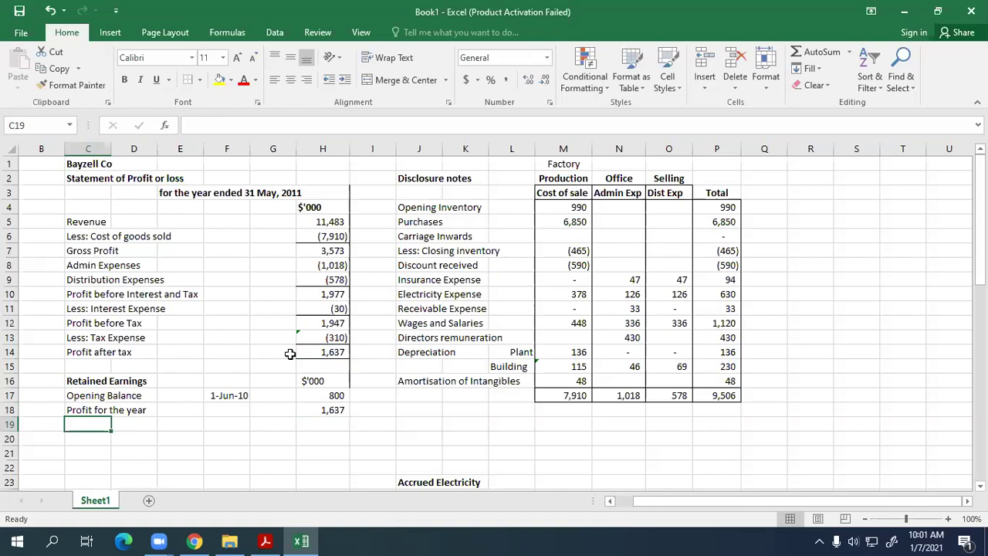
# Step: Add a label for the dividends deduction in C19, starting with "Less:"
pyautogui.write('Less: D')
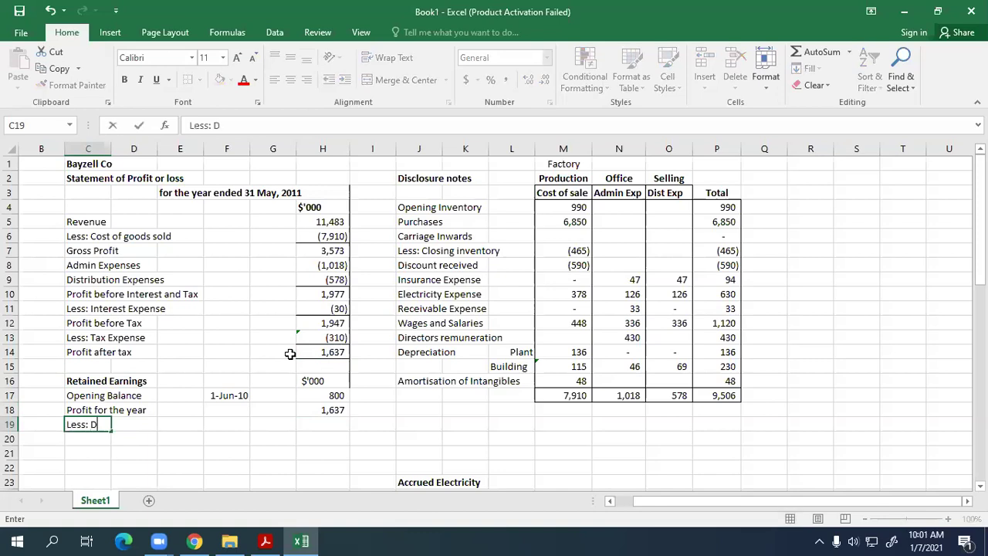
pyautogui.write('ud')
pyautogui.press('BackSpace')
pyautogui.press('BackSpace')
pyautogui.write('id')
pyautogui.write('bv')
pyautogui.write('l')
pyautogui.press('BackSpace')
pyautogui.press('BackSpace')
pyautogui.press('BackSpace')
pyautogui.write('videnrt')
pyautogui.write('ts')
pyautogui.press('Tab')
pyautogui.press('Tab')
pyautogui.press('Tab')
pyautogui.press('Tab')
pyautogui.press('Tab')
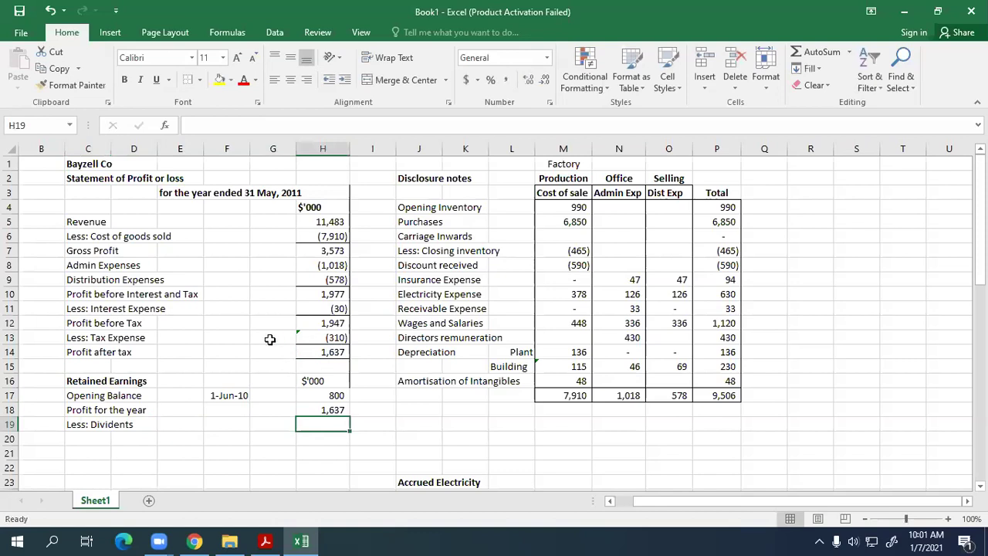
# Step: Correct the spelling of the label in C19 to "Less: Dividends"
pyautogui.doubleClick(116, 424)
pyautogui.doubleClick(91, 424)
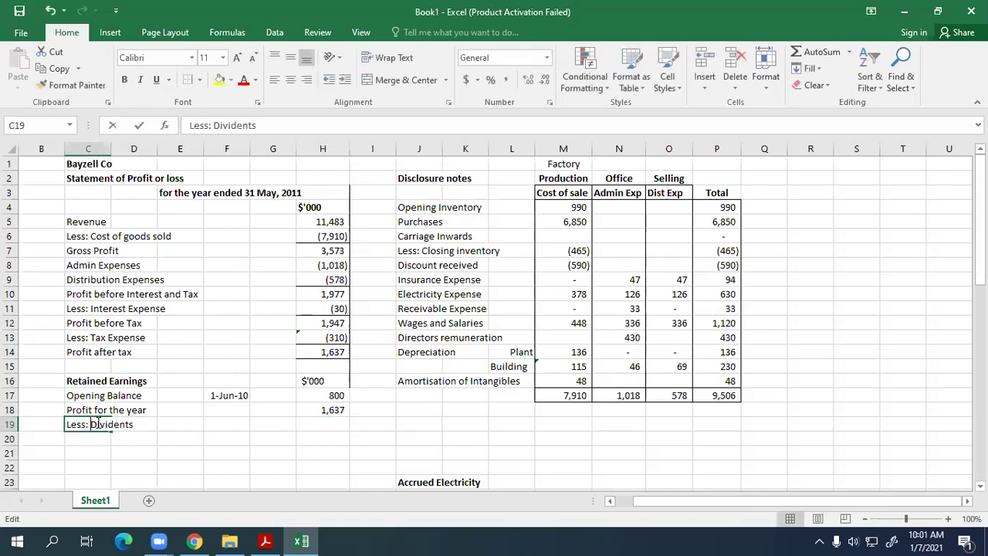
pyautogui.press('BackSpace')
pyautogui.press('BackSpace')
pyautogui.write('ds')
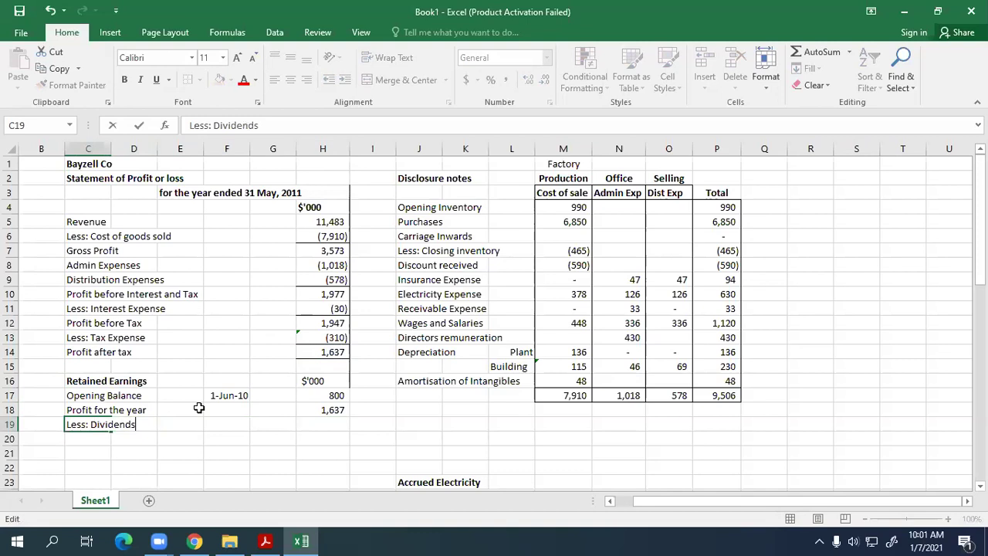
pyautogui.press('Return')
# Step: Look up the dividend paid in the question PDF's trial balance and enter -155 in H19 of the Excel sheet
pyautogui.click(302, 424)
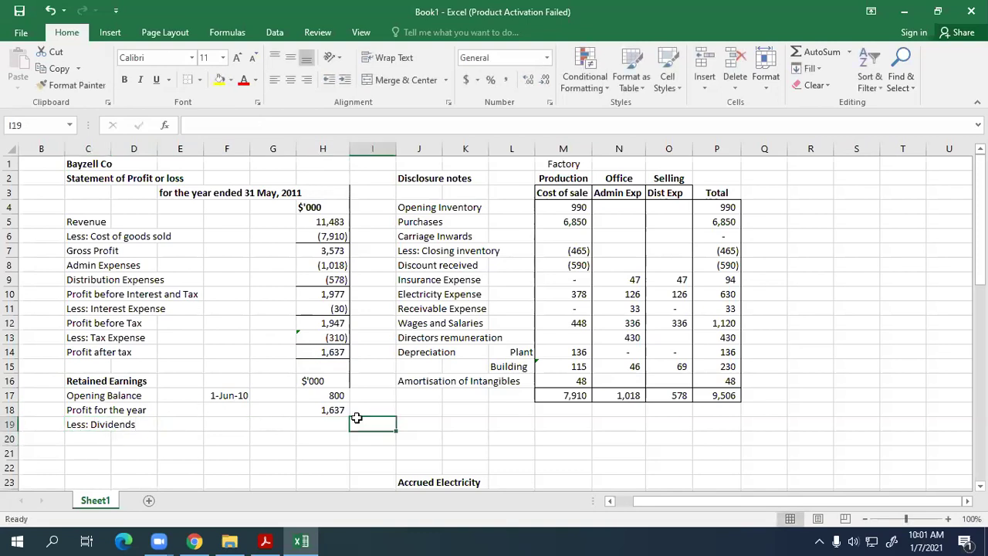
pyautogui.hotkey('alt', 'Tab')
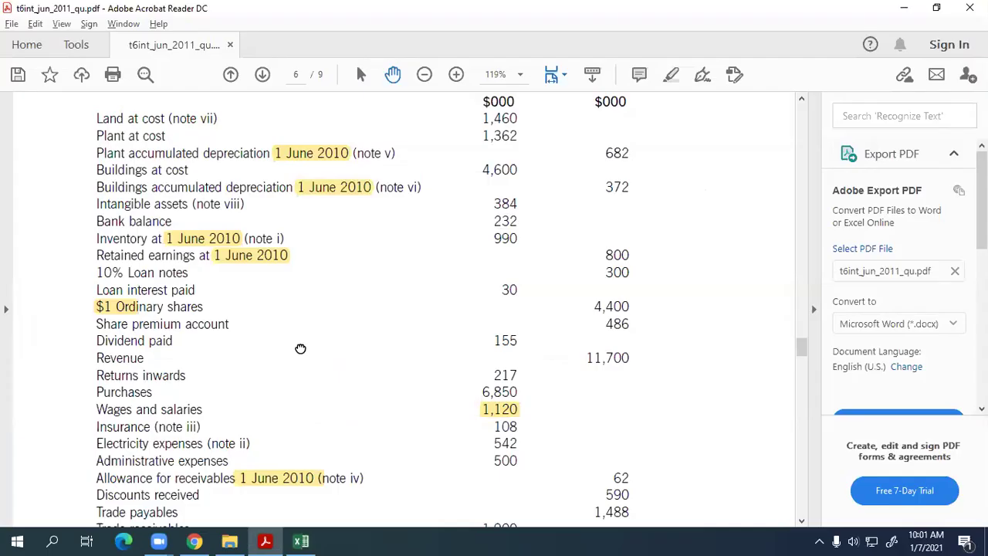
pyautogui.scroll(-1, 284, 328)
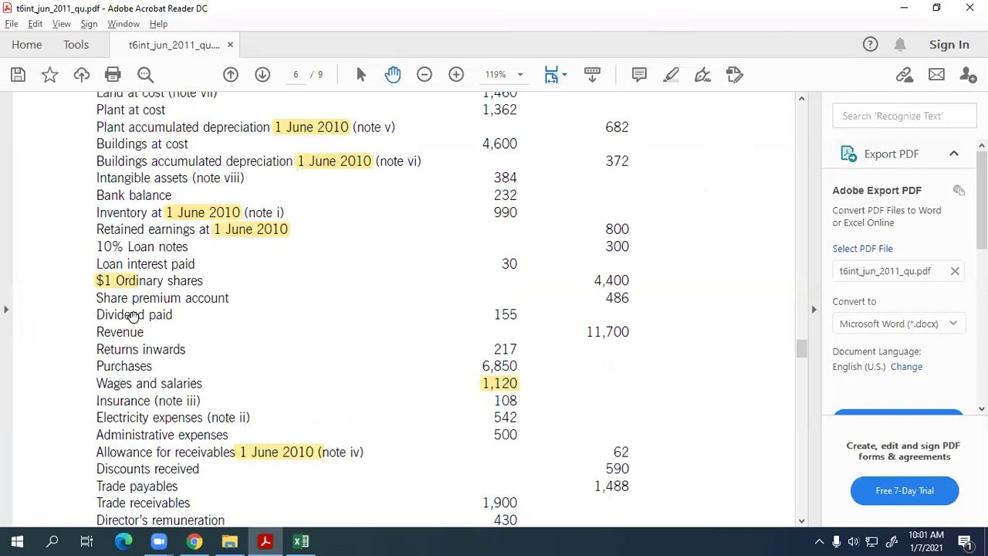
pyautogui.hotkey('alt', 'Tab')
pyautogui.write('=-155')
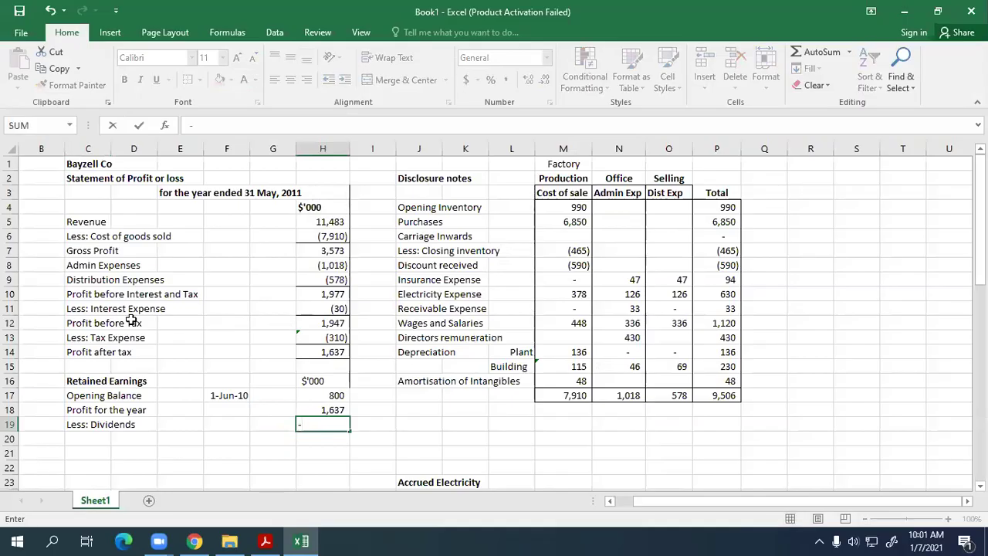
pyautogui.press('Return')
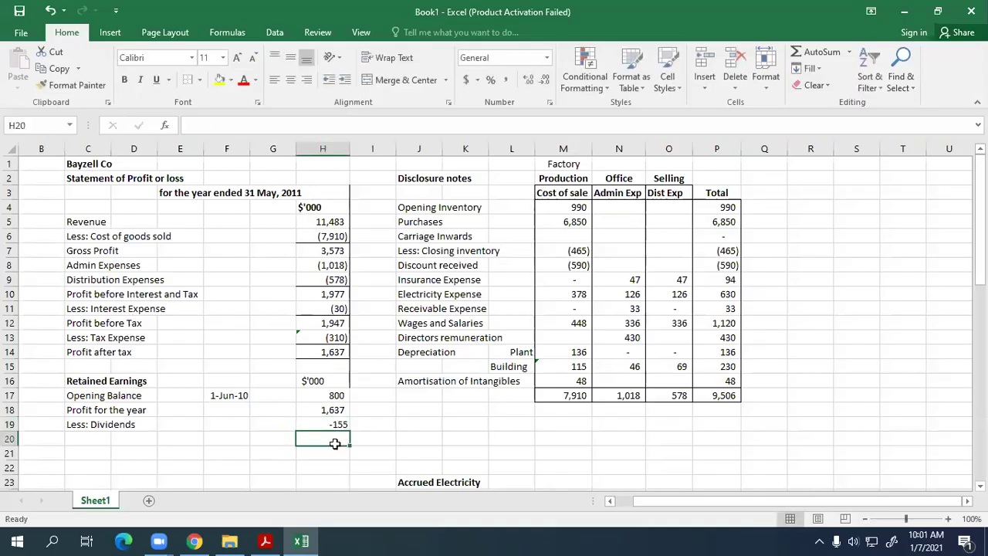
# Step: Format H17:H21 with comma style and no decimals, and add a bottom border under the dividends figure in H19
pyautogui.moveTo(332, 395); pyautogui.dragTo(333, 451)
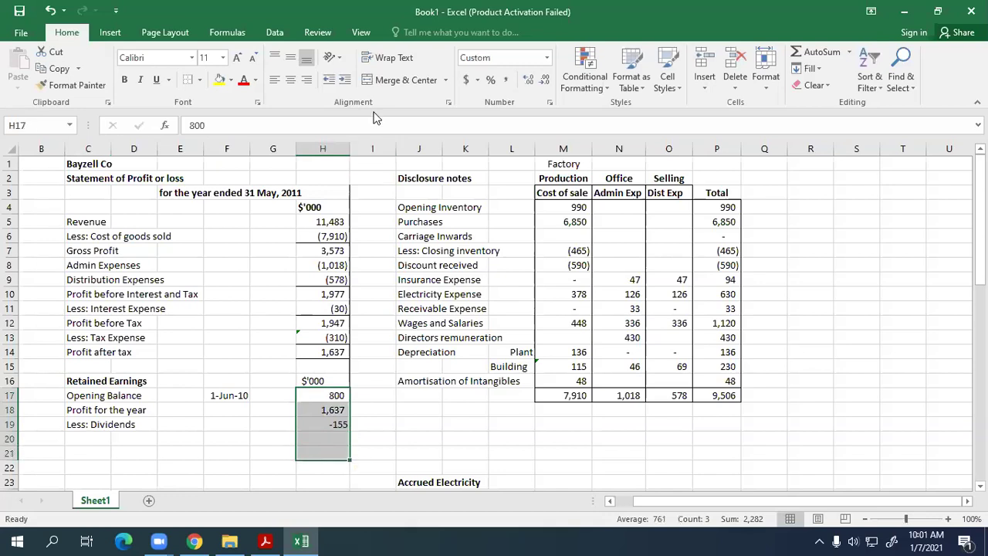
pyautogui.click(507, 78)
pyautogui.click(545, 80)
pyautogui.click(545, 80)
pyautogui.click(331, 423)
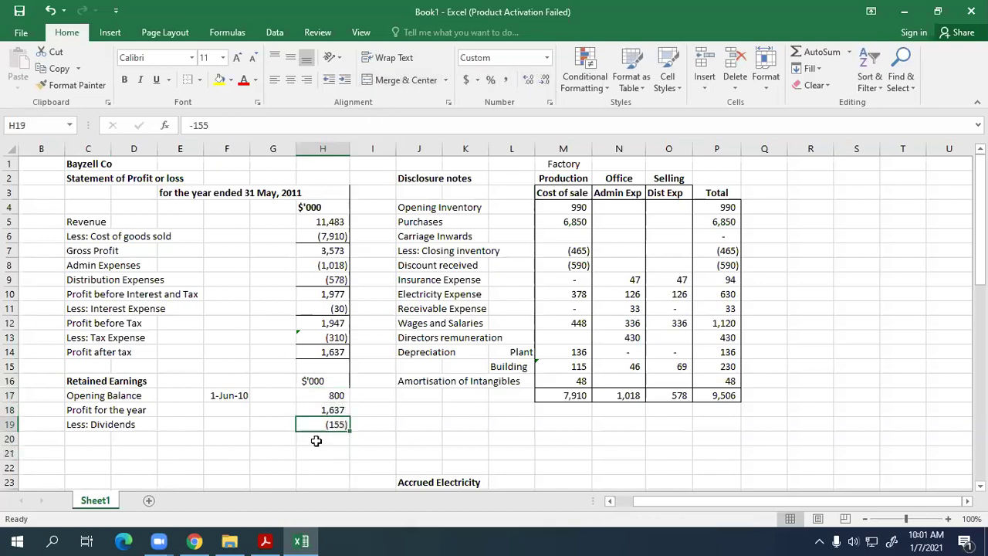
pyautogui.click(199, 80)
pyautogui.click(224, 114)
pyautogui.click(312, 437)
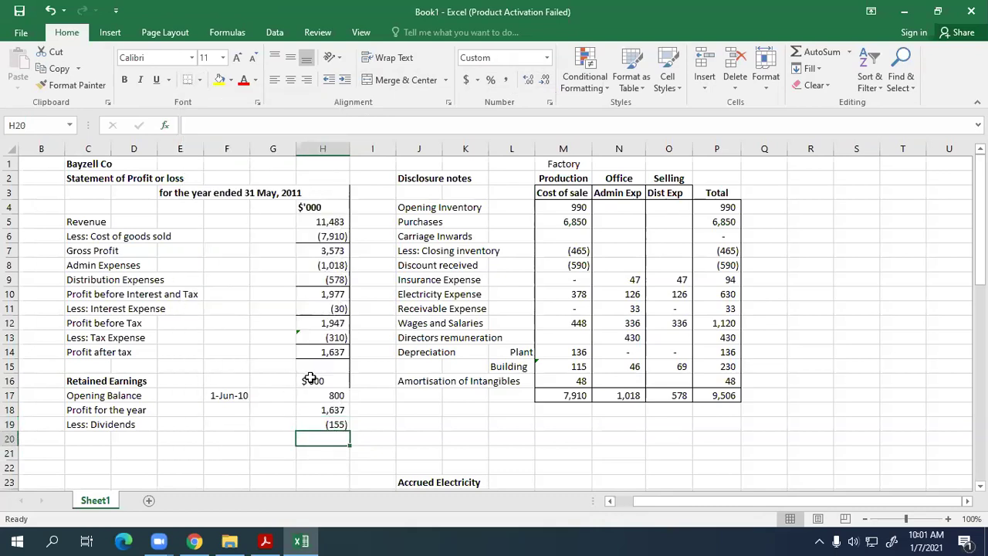
# Step: Total the retained earnings in H20 with =SUM(H17:H19) and add a bottom border under the total
pyautogui.write('=SUM(')
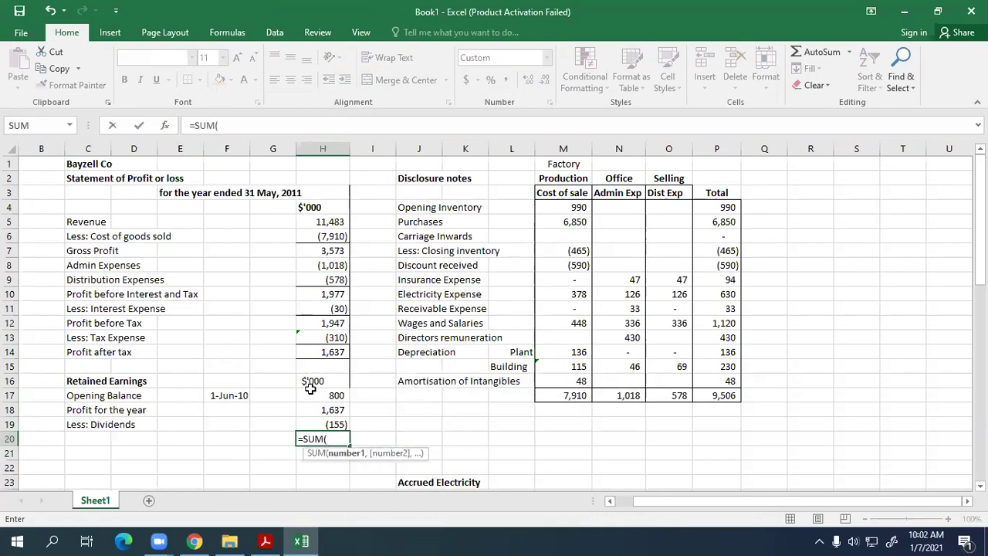
pyautogui.moveTo(313, 395); pyautogui.dragTo(330, 423)
pyautogui.press('Return')
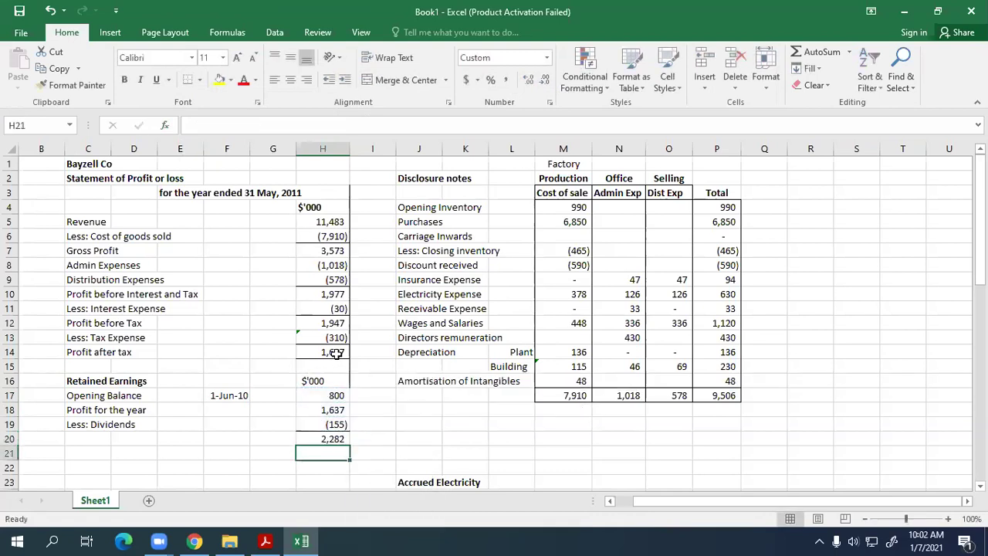
pyautogui.click(330, 439)
pyautogui.click(283, 457)
pyautogui.click(316, 438)
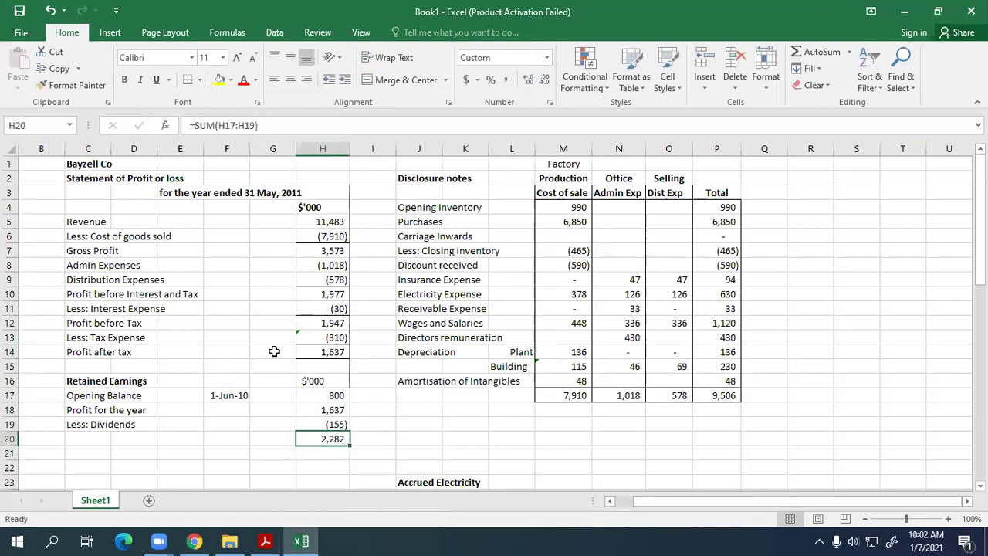
# Step: Label the retained earnings total in C20 as "Closing Balance"
pyautogui.click(101, 439)
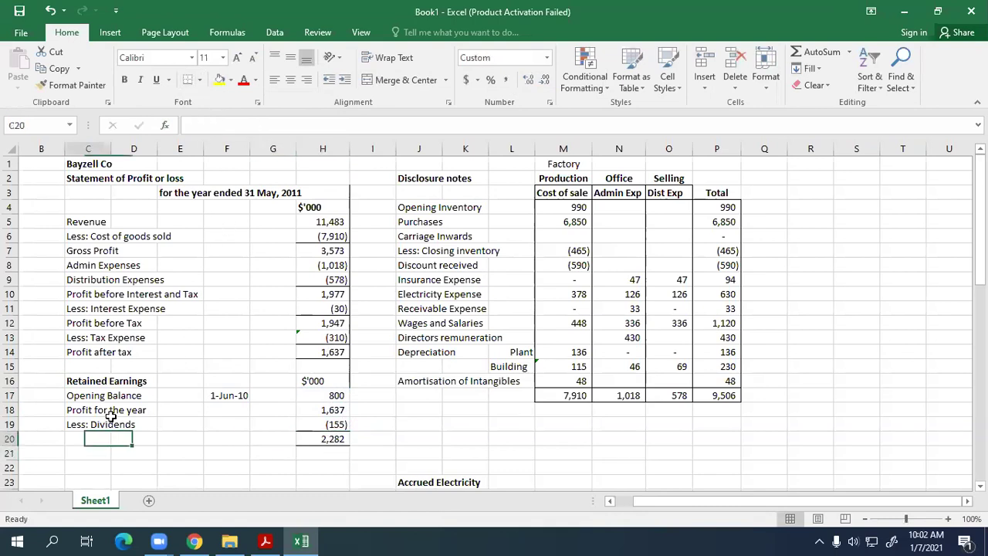
pyautogui.write('Cli')
pyautogui.press('BackSpace')
pyautogui.write('osu')
pyautogui.write('ng r')
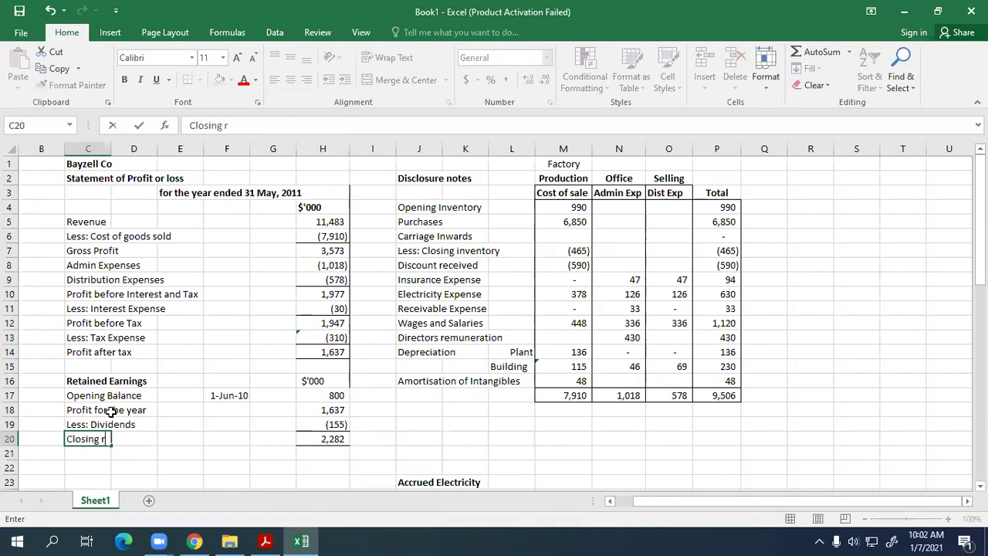
pyautogui.write('B')
pyautogui.press('BackSpace')
pyautogui.write('Balance')
pyautogui.press('Return')
# Step: Make the closing balance in H20 bold and enter its date, 31 May 2011, in F20
pyautogui.click(338, 438)
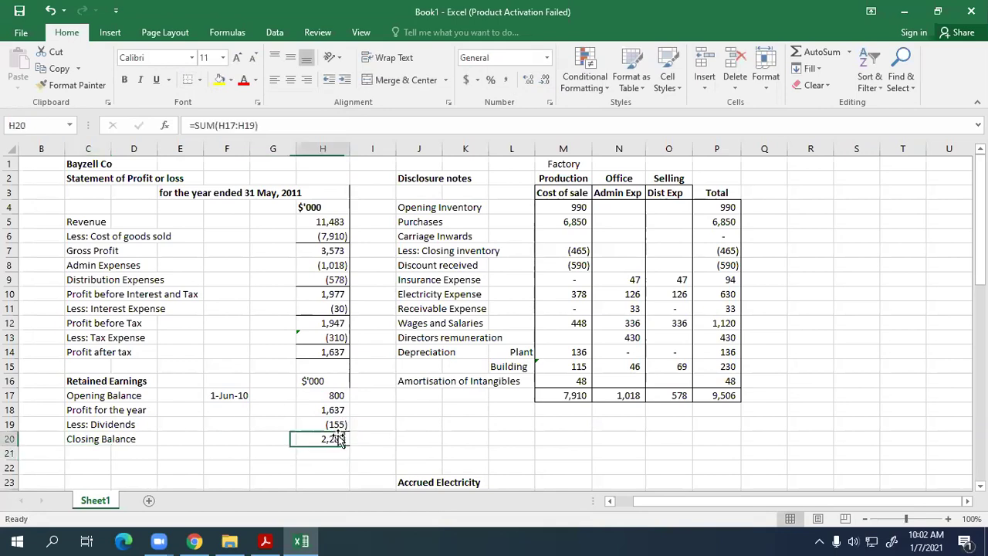
pyautogui.hotkey('ctrl', 'b')
pyautogui.click(291, 451)
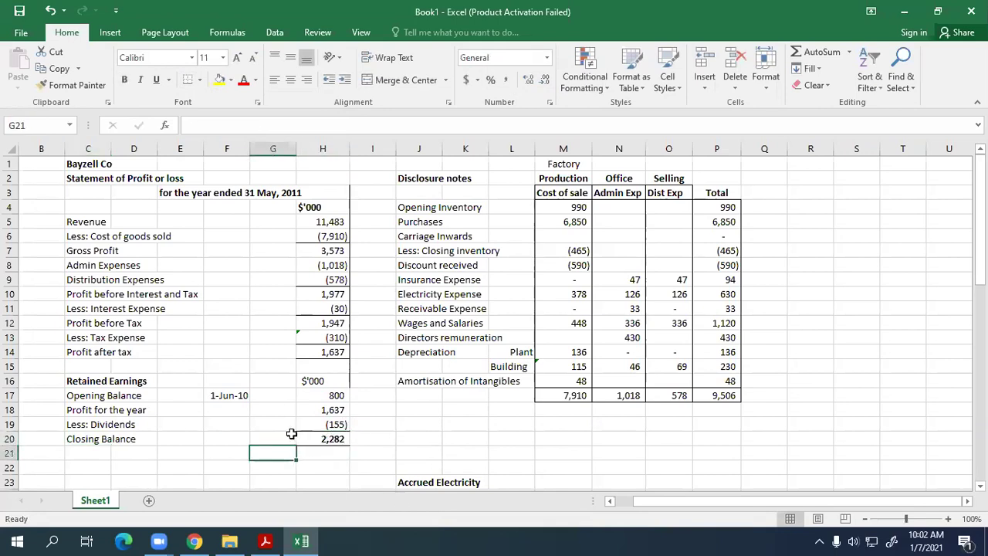
pyautogui.click(245, 436)
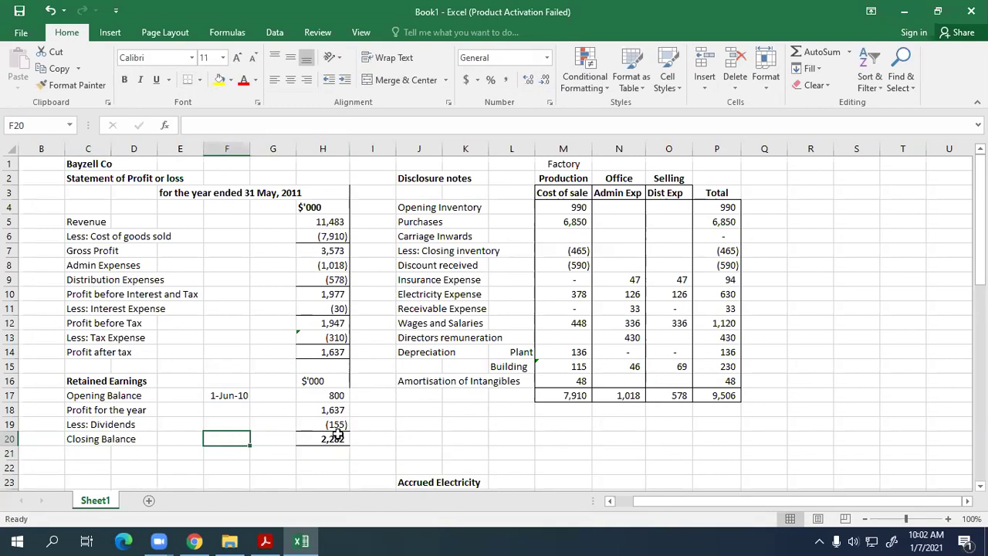
pyautogui.write('31 May 20')
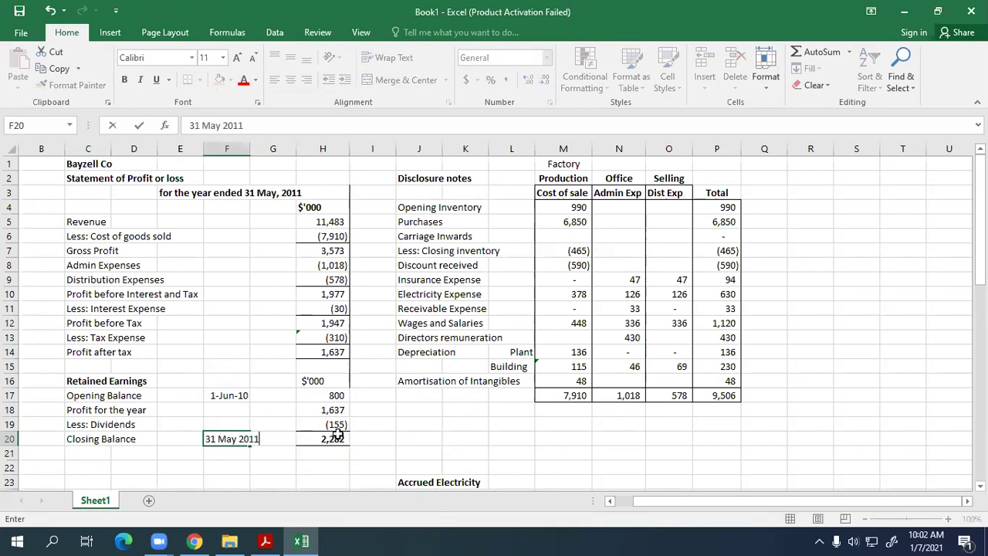
pyautogui.write('11')
pyautogui.press('Return')
# Step: Review the additional information notes as at 31 May 2011 in the question PDF, including the land valuation
pyautogui.hotkey('alt', 'Tab')
pyautogui.scroll(-10, 324, 389)
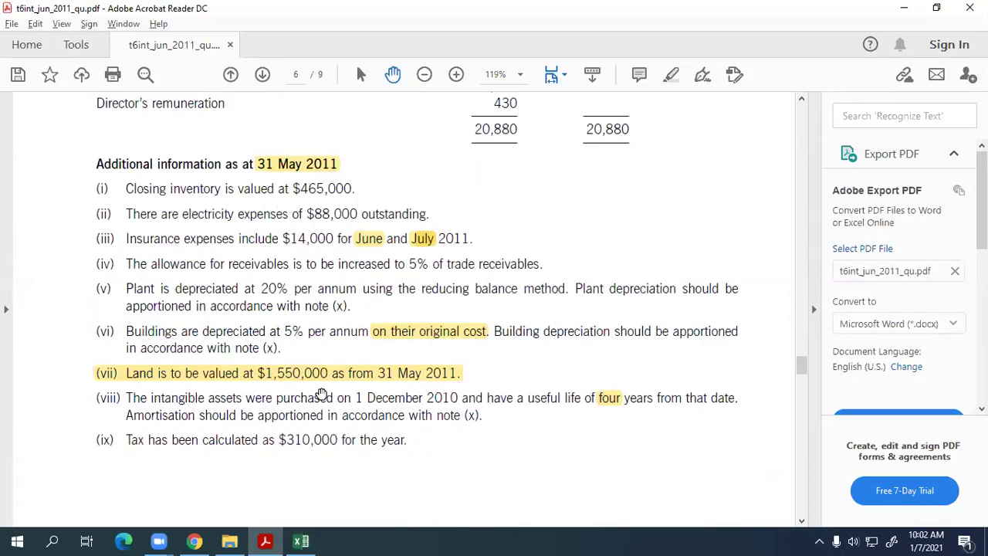
pyautogui.scroll(-6, 323, 393)
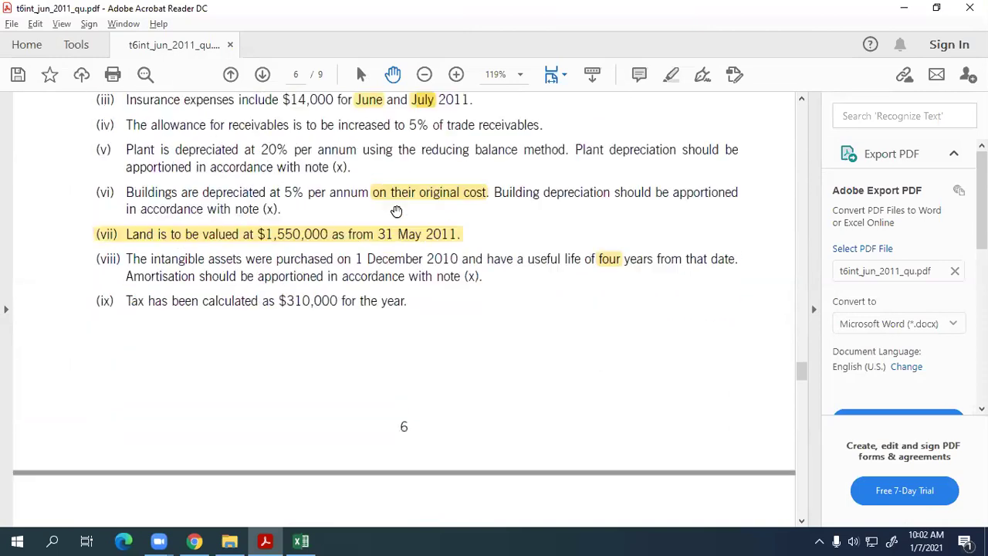
pyautogui.scroll(6, 425, 275)
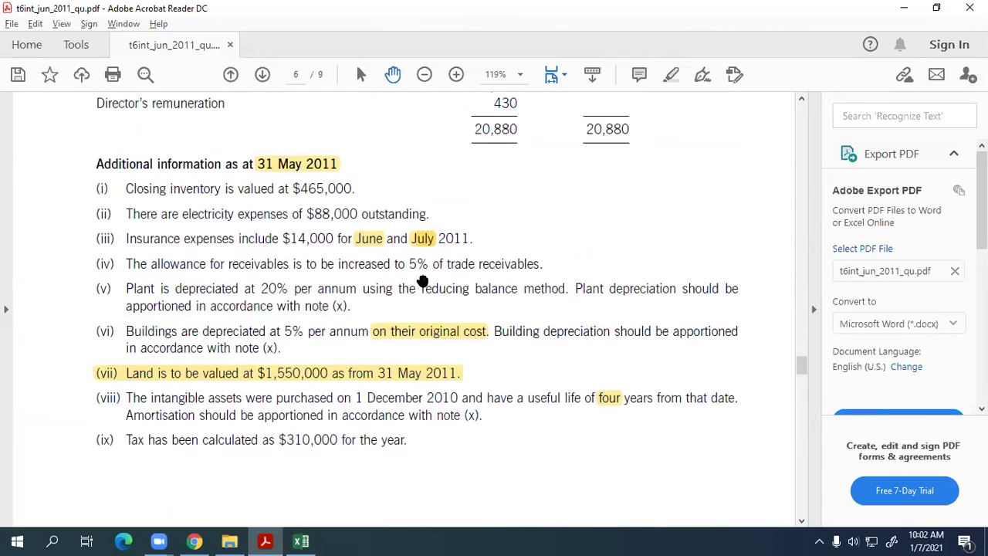
pyautogui.scroll(2, 421, 284)
pyautogui.scroll(-1, 432, 282)
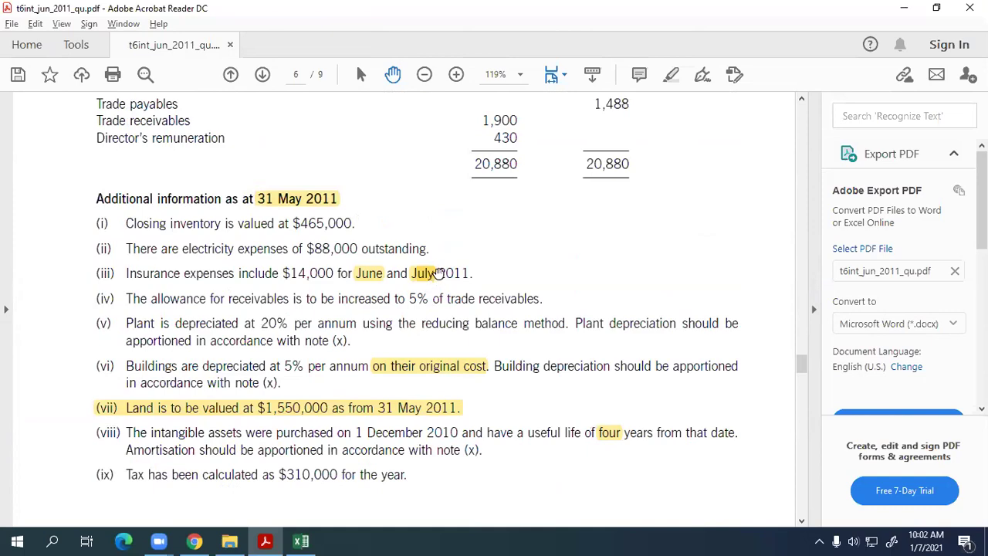
pyautogui.hotkey('alt', 'Tab')
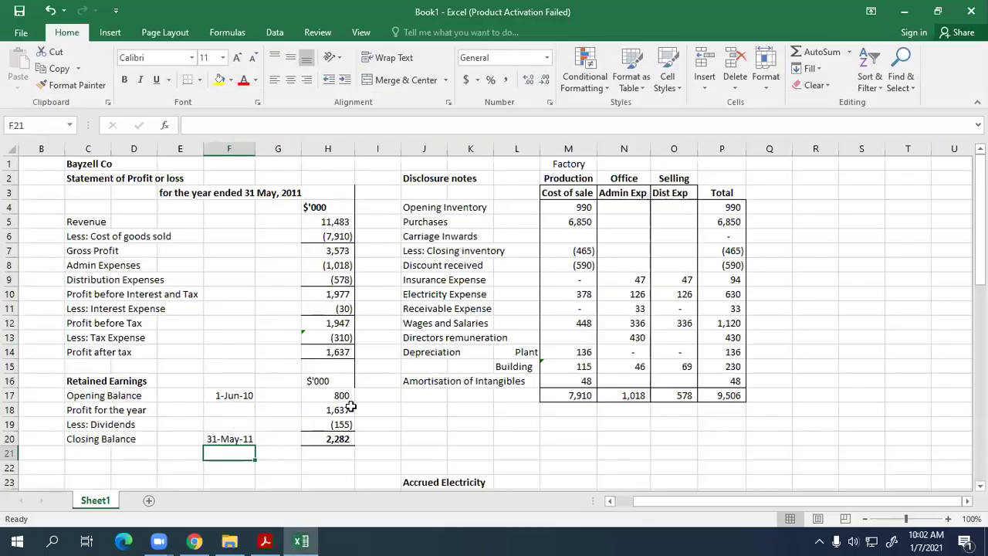
# Step: Extend the right border of column H from H16 down past the retained earnings section
pyautogui.moveTo(344, 381); pyautogui.dragTo(341, 505)
pyautogui.scroll(5, 194, 77)
pyautogui.scroll(1, 197, 85)
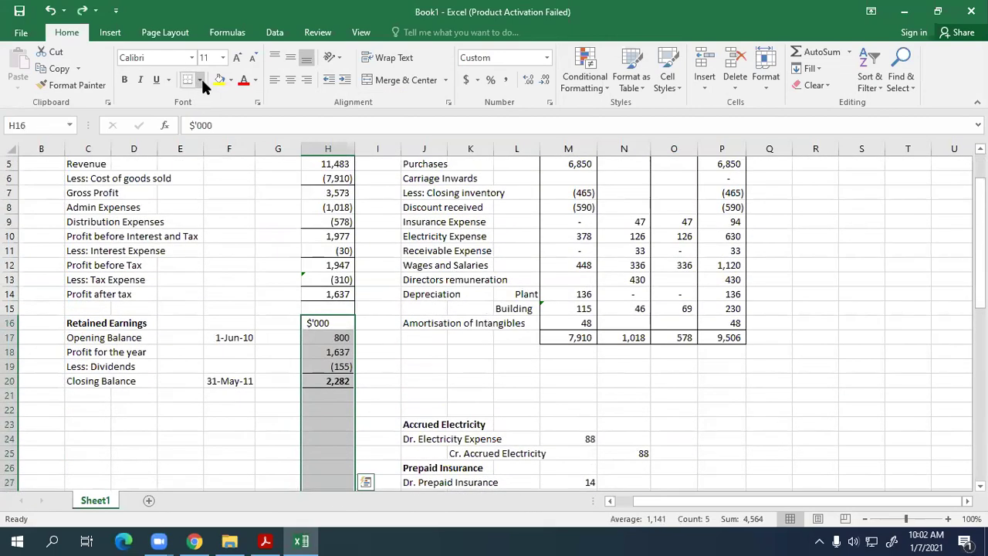
pyautogui.click(199, 80)
pyautogui.click(193, 167)
pyautogui.click(310, 406)
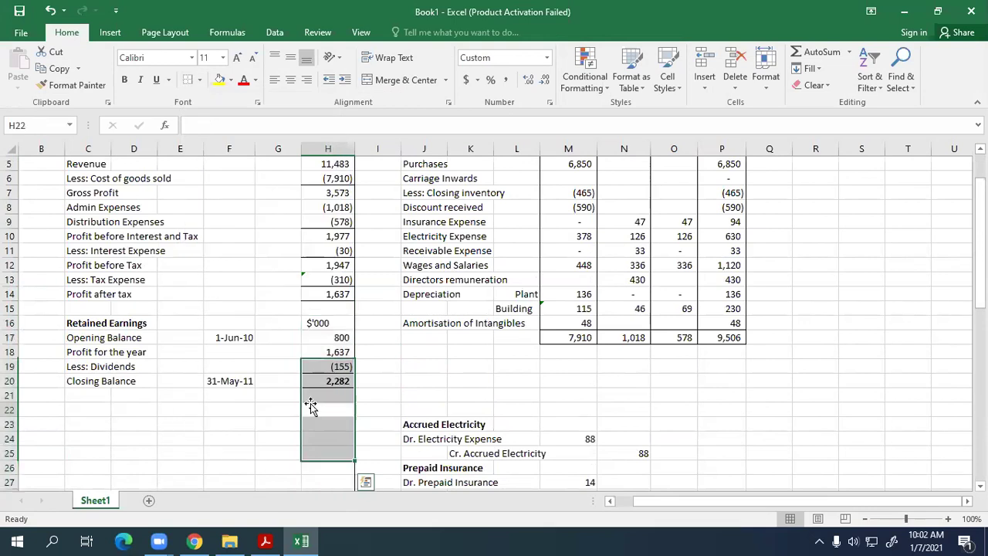
pyautogui.click(310, 406)
# Step: Add the bold heading "Statement of Financial Position" in C22
pyautogui.click(60, 409)
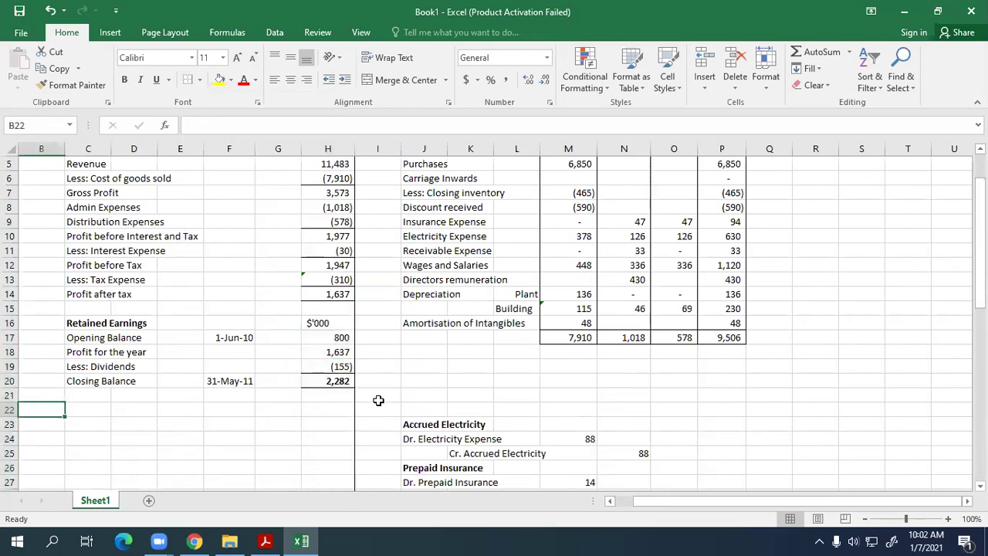
pyautogui.press('Right')
pyautogui.hotkey('ctrl', 'b')
pyautogui.write('Statmen')
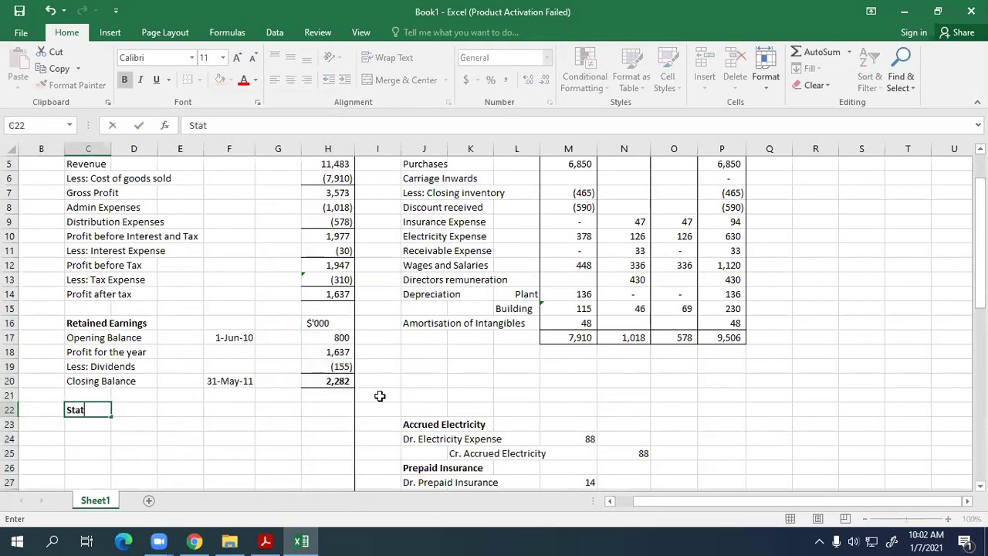
pyautogui.press('BackSpace')
pyautogui.press('BackSpace')
pyautogui.press('BackSpace')
pyautogui.write('emtn')
pyautogui.press('BackSpace')
pyautogui.press('BackSpace')
pyautogui.write('ent of Finan')
pyautogui.press('BackSpace')
pyautogui.press('BackSpace')
pyautogui.write('ancial Position')
pyautogui.press('Return')
# Step: Add the bold subheading "As at yearended 31 May, 2011" in D23
pyautogui.press('Right')
pyautogui.write('As a')
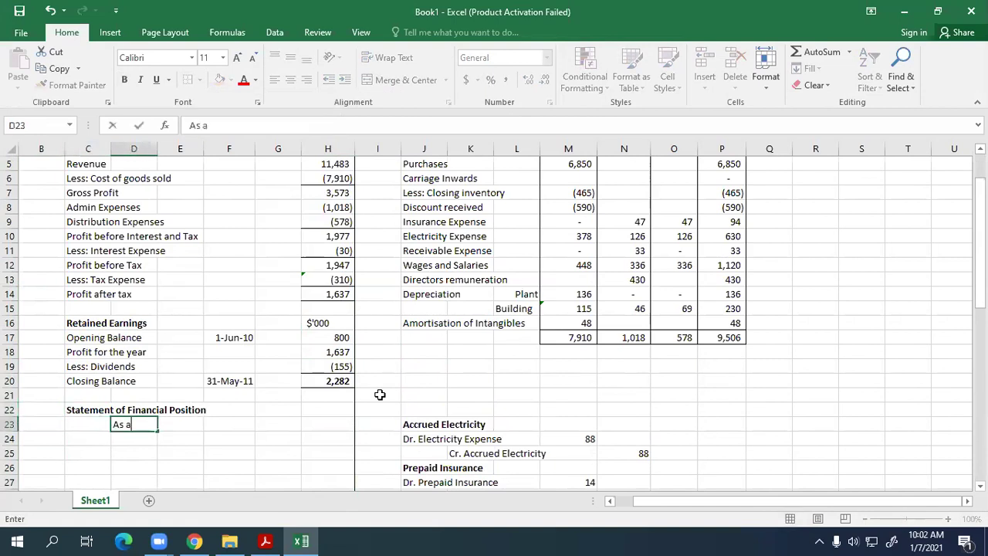
pyautogui.write('t yearended 312')
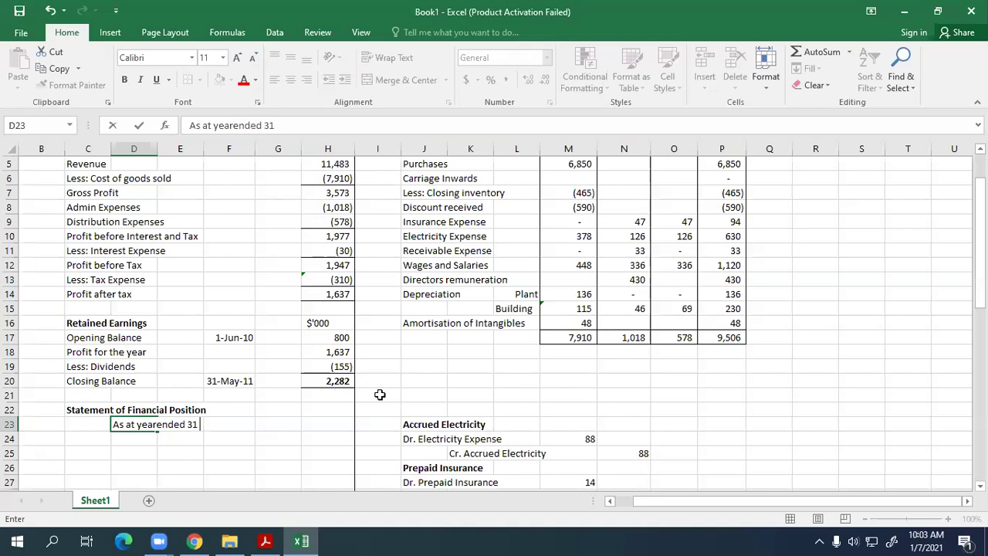
pyautogui.press('Return')
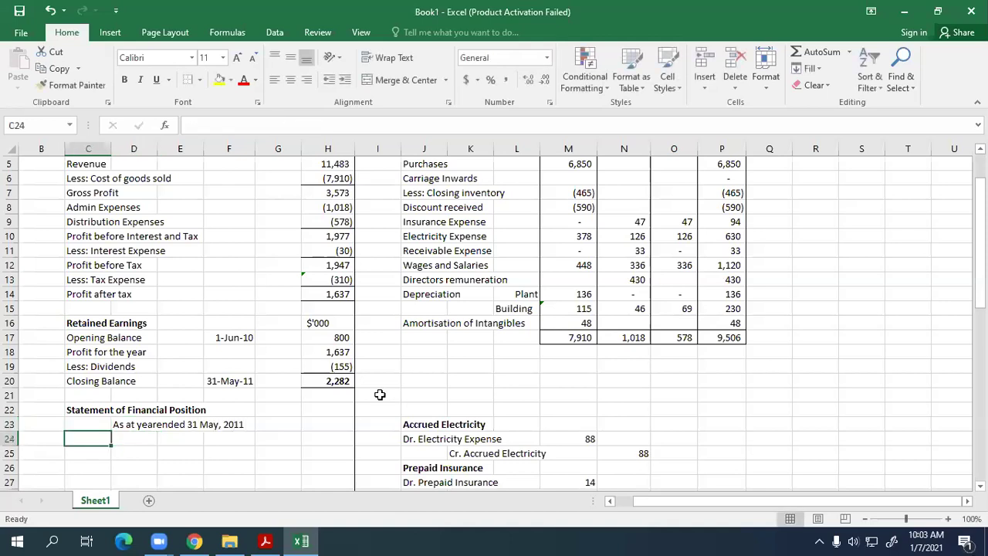
pyautogui.click(140, 425)
pyautogui.hotkey('ctrl', 'b')
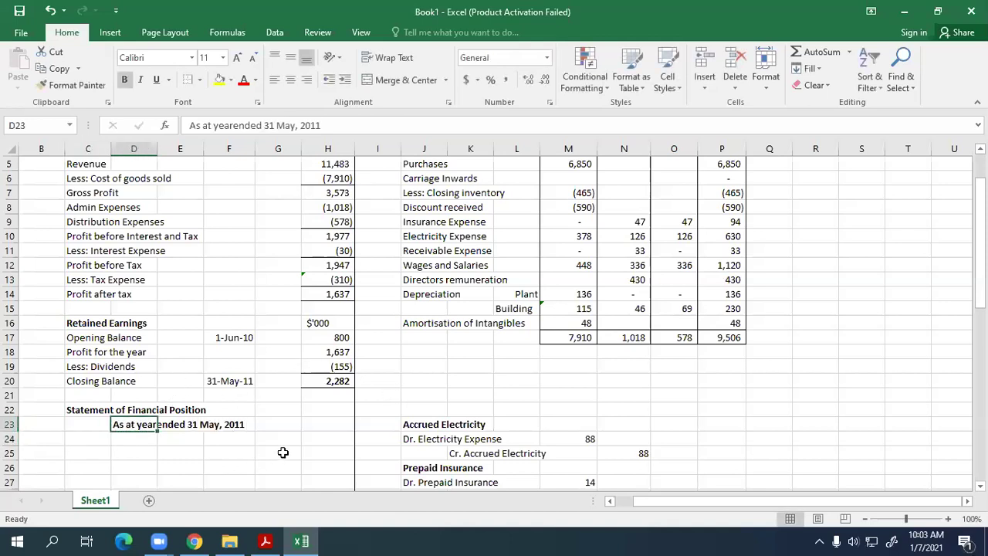
# Step: Add the currency heading $'000 in both H24 and G24
pyautogui.click(309, 439)
pyautogui.write('$')
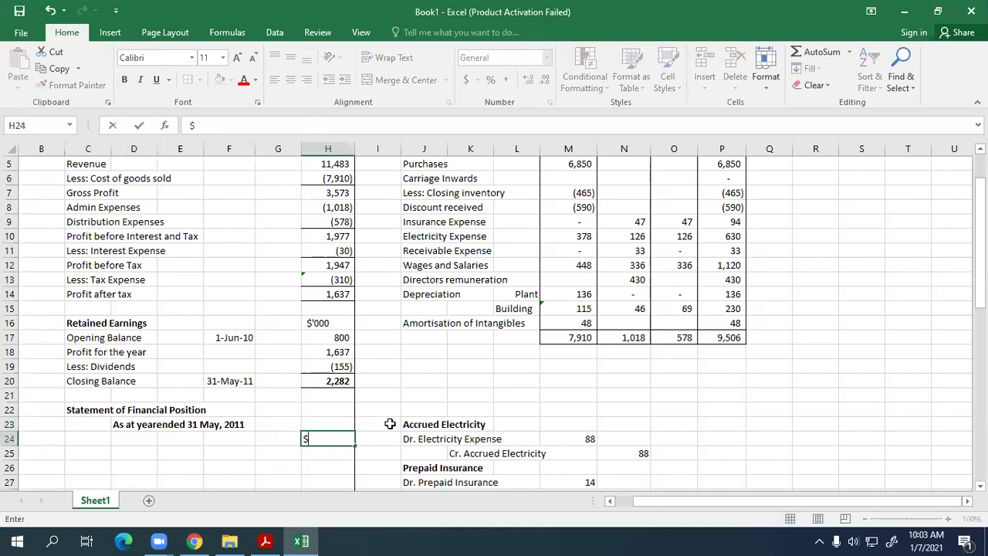
pyautogui.write("'000")
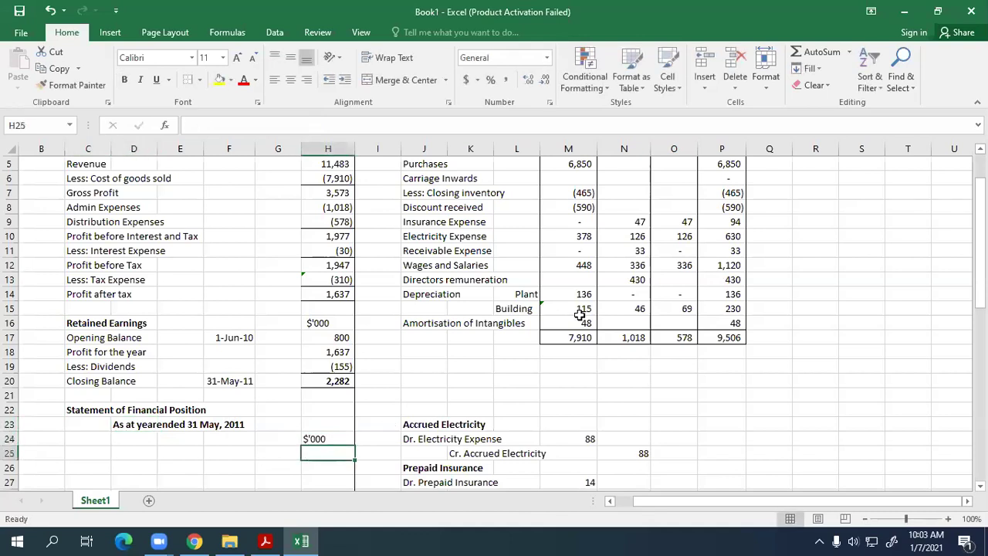
pyautogui.press('Left')
pyautogui.write('$')
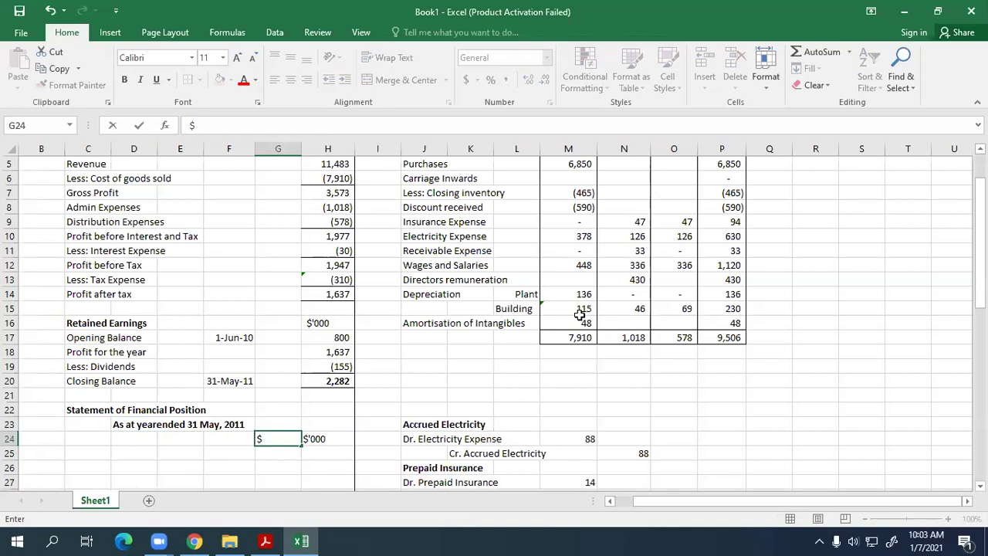
pyautogui.write("'000")
pyautogui.press('Return')
# Step: Enter the heading "Assets" in C24 and the subheading "Non current assets" in C25
pyautogui.scroll(-1, 133, 404)
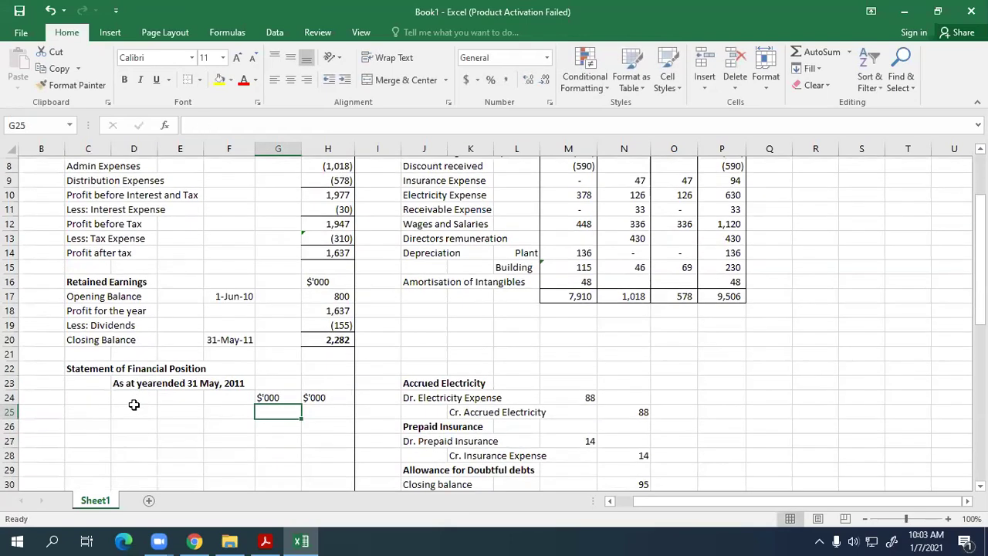
pyautogui.click(92, 397)
pyautogui.write('Assets')
pyautogui.press('Return')
pyautogui.write('As')
pyautogui.press('BackSpace')
pyautogui.press('BackSpace')
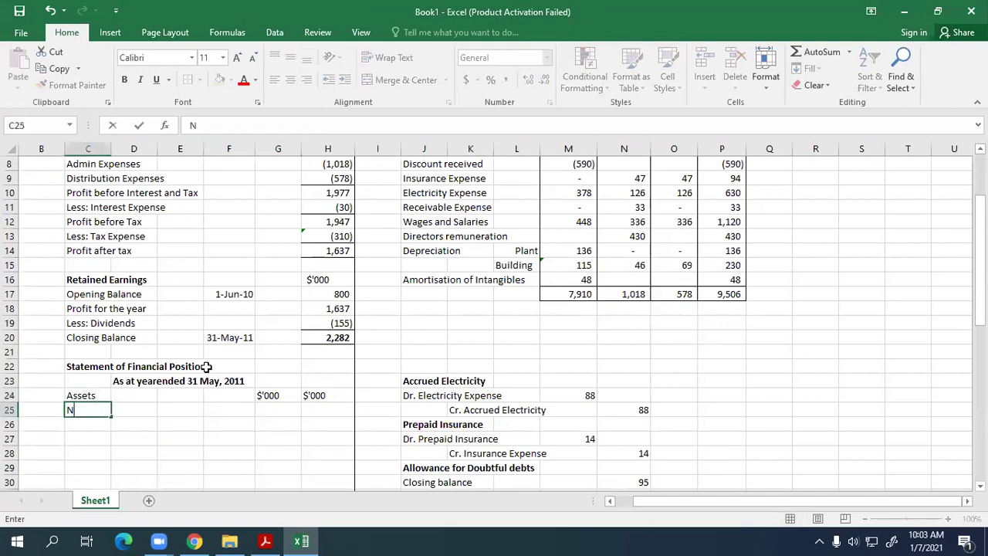
pyautogui.write('Non current assets')
pyautogui.press('Return')
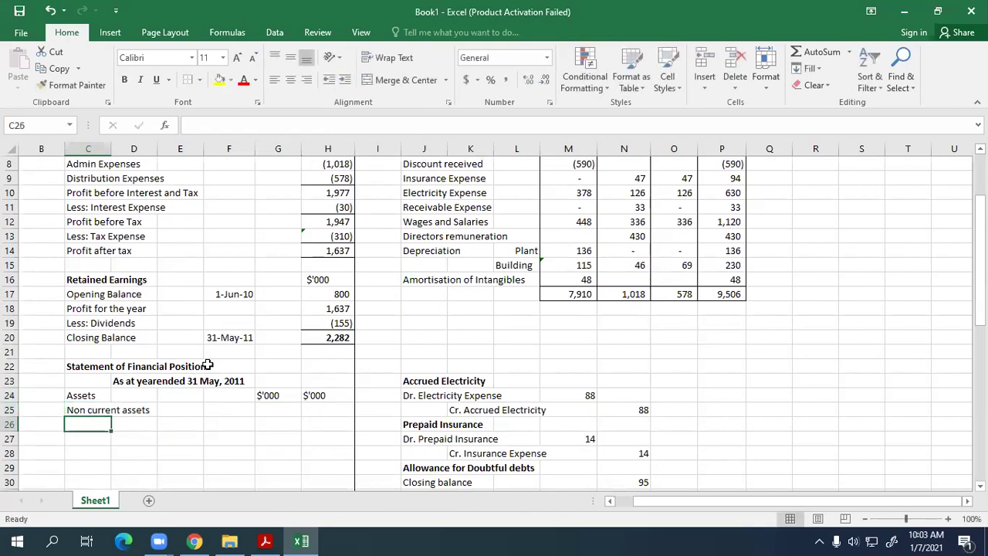
# Step: Make the "Assets" heading in C24 bold
pyautogui.click(80, 397)
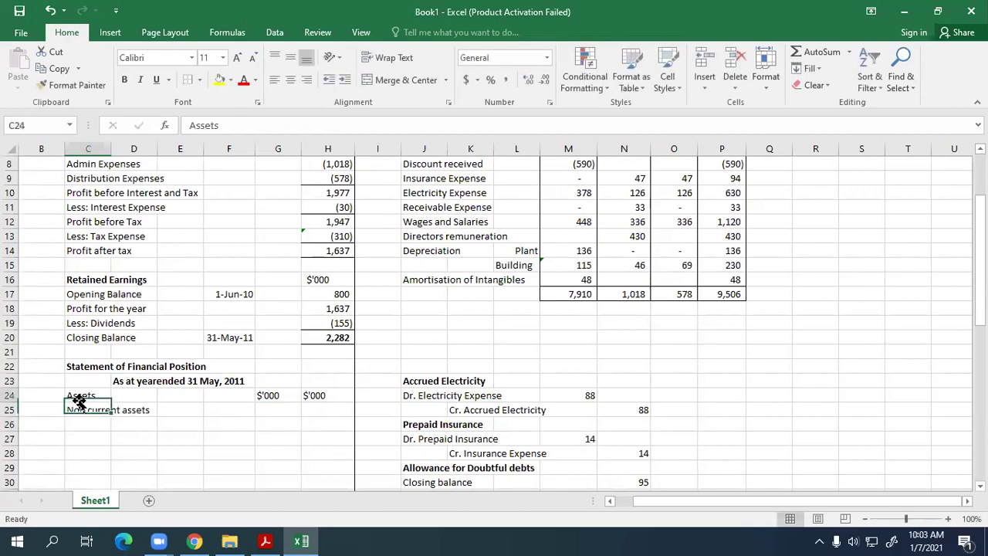
pyautogui.hotkey('ctrl', 'b')
pyautogui.press('Down')
pyautogui.press('Down')
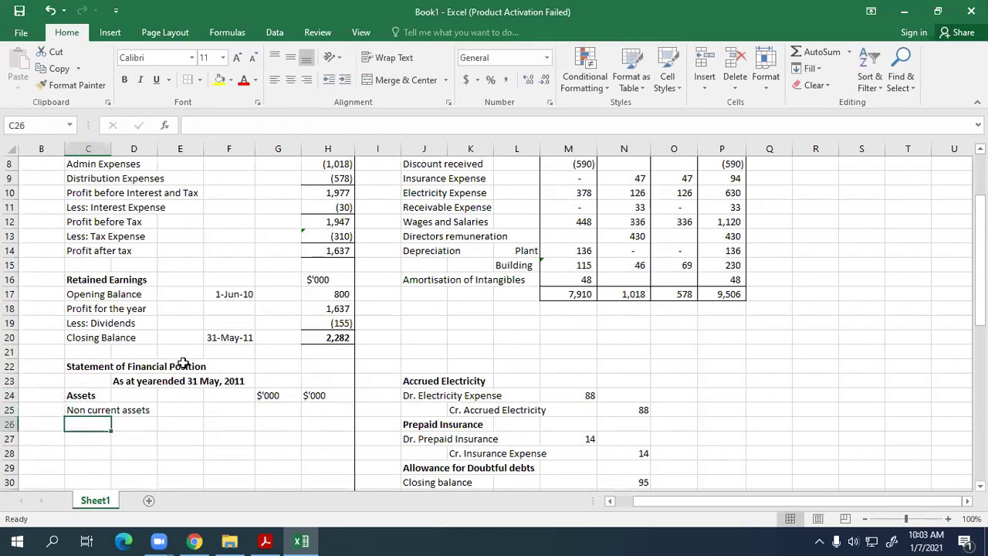
# Step: Check the non-current assets in the PDF trial balance and enter the labels Land, Plant and Builidng in C26:C28 of the workbook
pyautogui.hotkey('alt', 'Tab')
pyautogui.scroll(5, 375, 348)
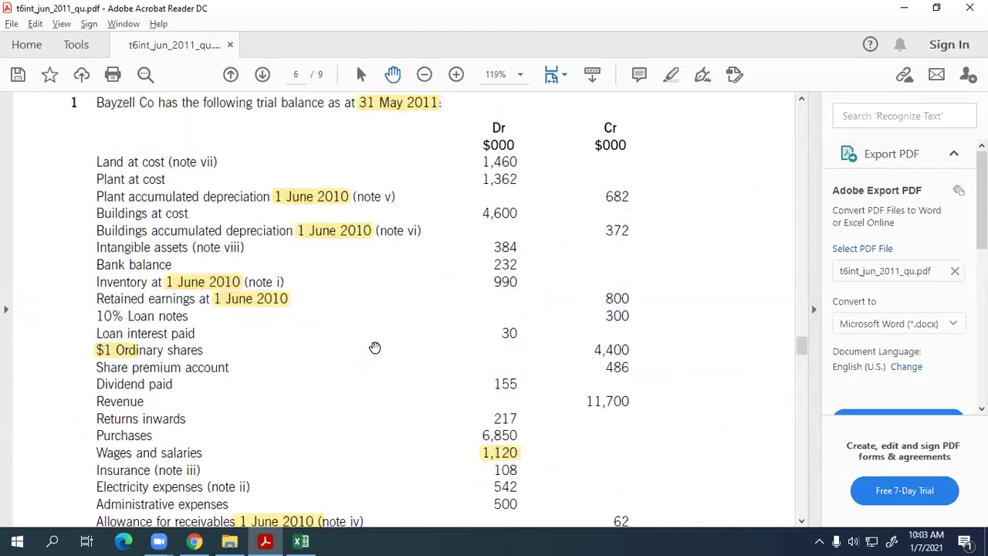
pyautogui.hotkey('alt', 'Tab')
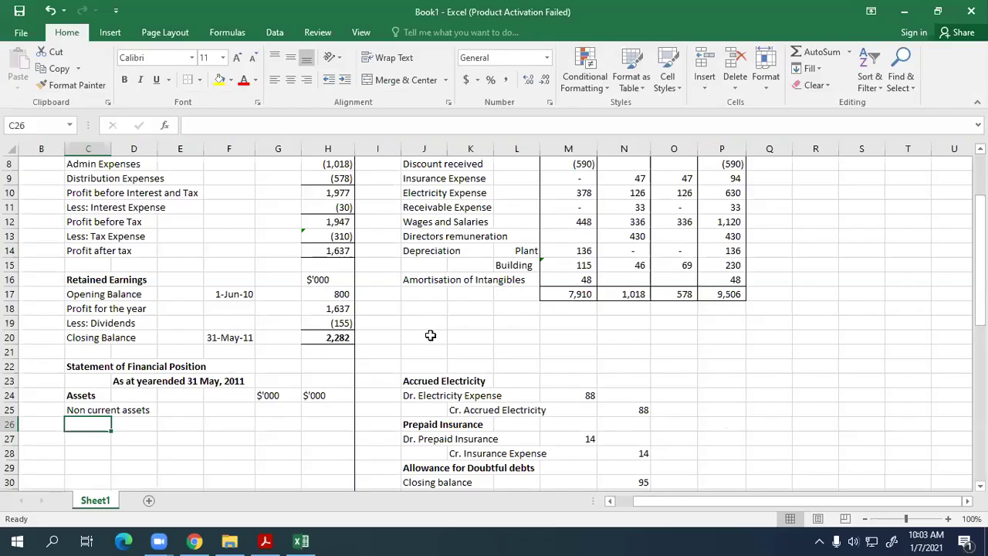
pyautogui.write('Land')
pyautogui.press('Return')
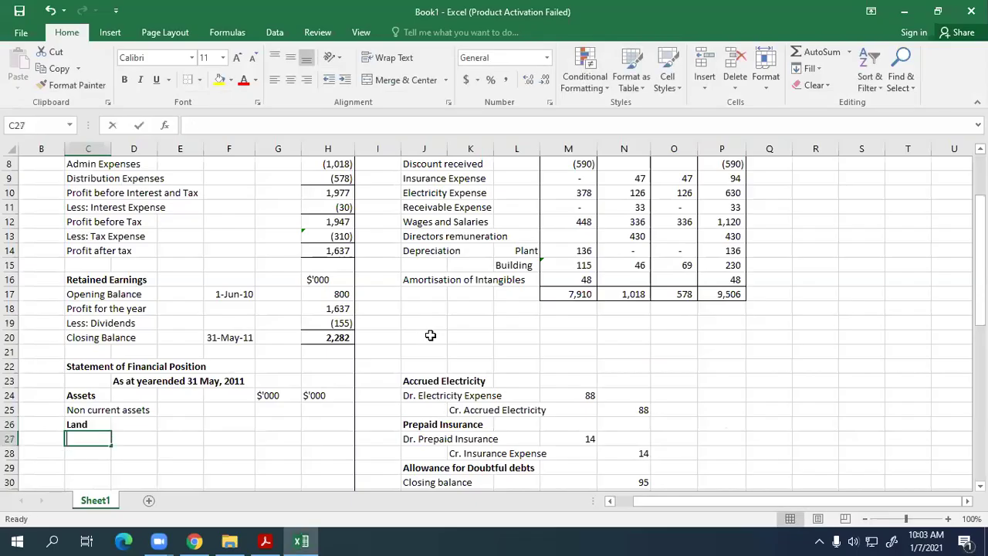
pyautogui.write('Bui')
pyautogui.write('Plant')
pyautogui.press('Return')
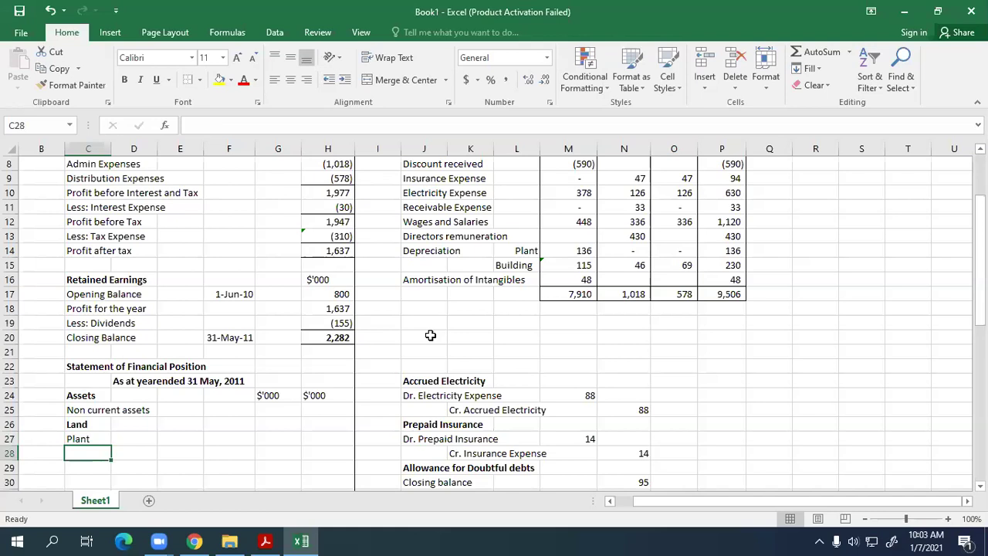
pyautogui.write('Bui')
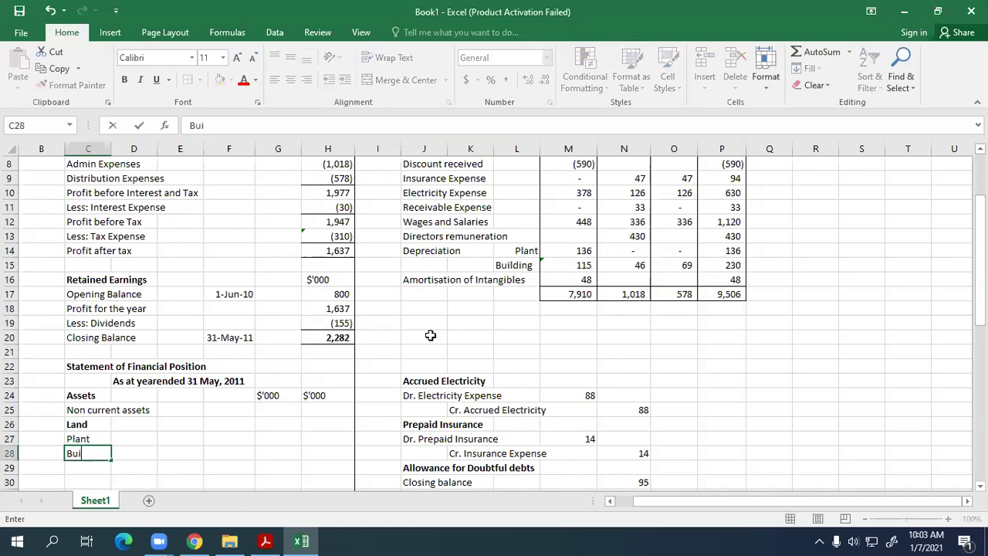
pyautogui.press('Return')
# Step: Remove the bold formatting from the Land label in C26
pyautogui.press('Up')
pyautogui.press('Up')
pyautogui.press('Down')
pyautogui.hotkey('ctrl', 'b')
pyautogui.press('Up')
pyautogui.press('Up')
pyautogui.hotkey('ctrl', 'b')
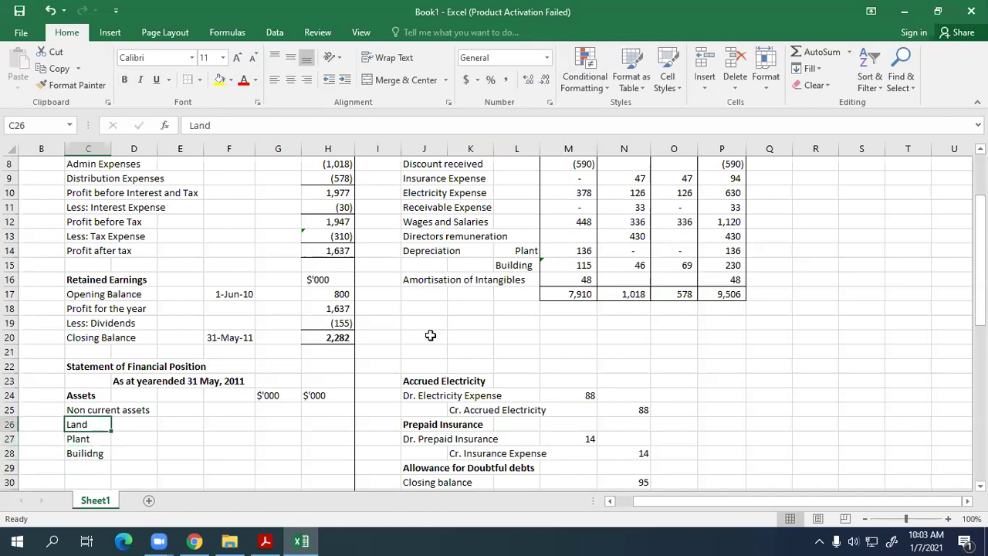
# Step: Format the "Non current assets" subheading in C25 as bold italic
pyautogui.press('Up')
pyautogui.hotkey('ctrl', 'b')
pyautogui.hotkey('ctrl', 'i')
# Step: Enter the land cost of 1460 from the PDF trial balance in H26 of the workbook
pyautogui.press('Down')
pyautogui.press('Right')
pyautogui.press('Right')
pyautogui.press('Right')
pyautogui.press('Right')
pyautogui.press('Right')
pyautogui.press('Left')
pyautogui.press('Right')
pyautogui.hotkey('alt', 'Tab')
pyautogui.hotkey('alt', 'Tab')
pyautogui.write('14')
pyautogui.press('Return')
pyautogui.hotkey('alt', 'Tab')
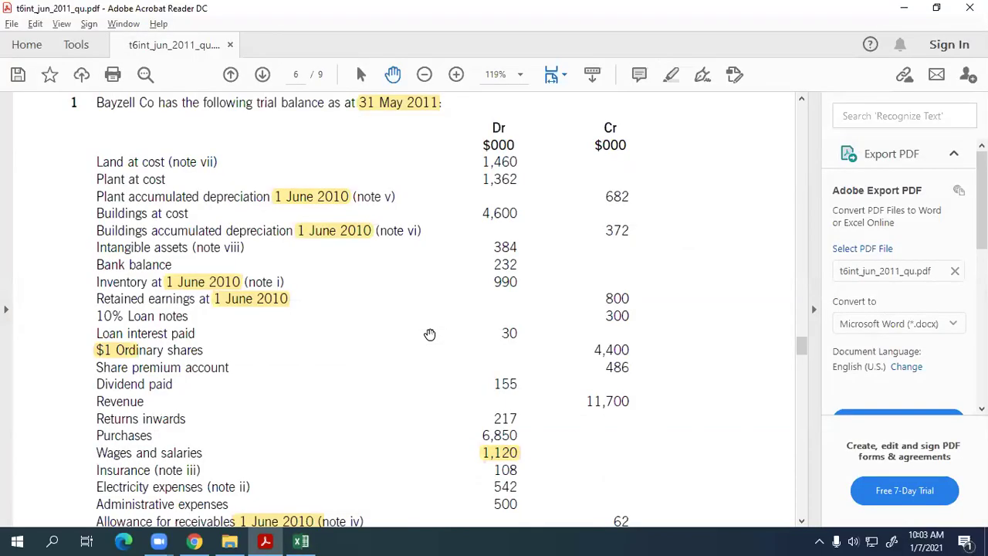
pyautogui.hotkey('alt', 'Tab')
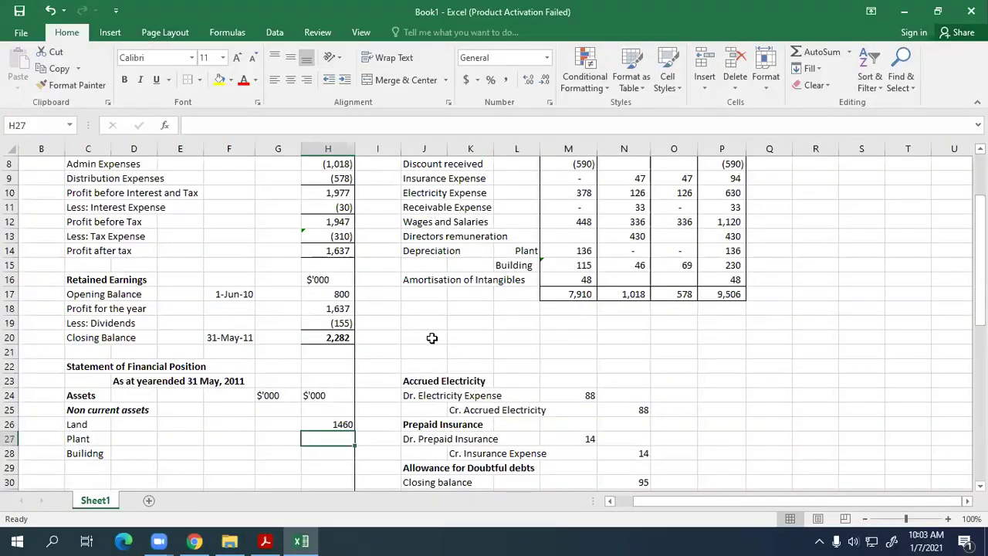
# Step: Link the Plant amount in H27 to the 31 May, 2011 plant net book value in N38
pyautogui.write('=')
pyautogui.scroll(-2, 745, 430)
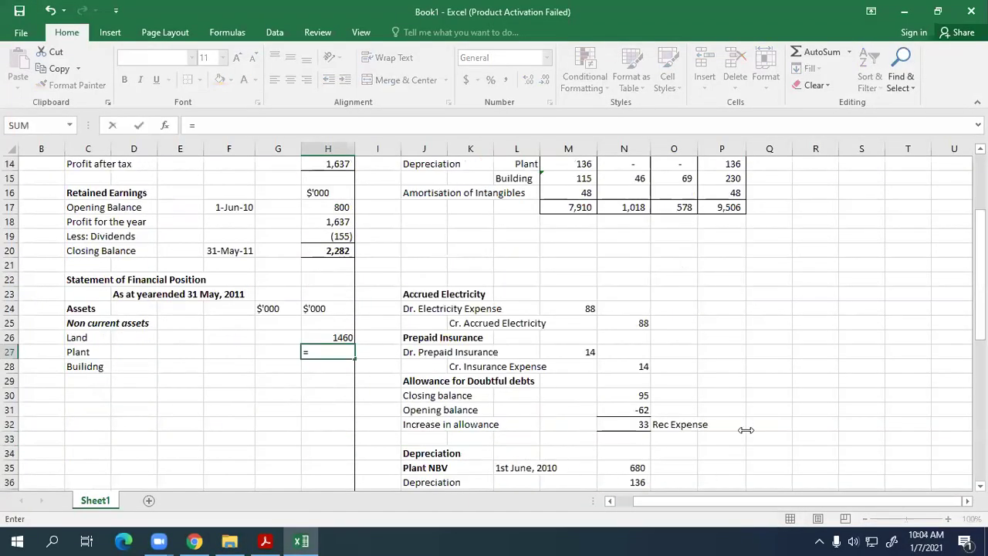
pyautogui.scroll(-3, 746, 430)
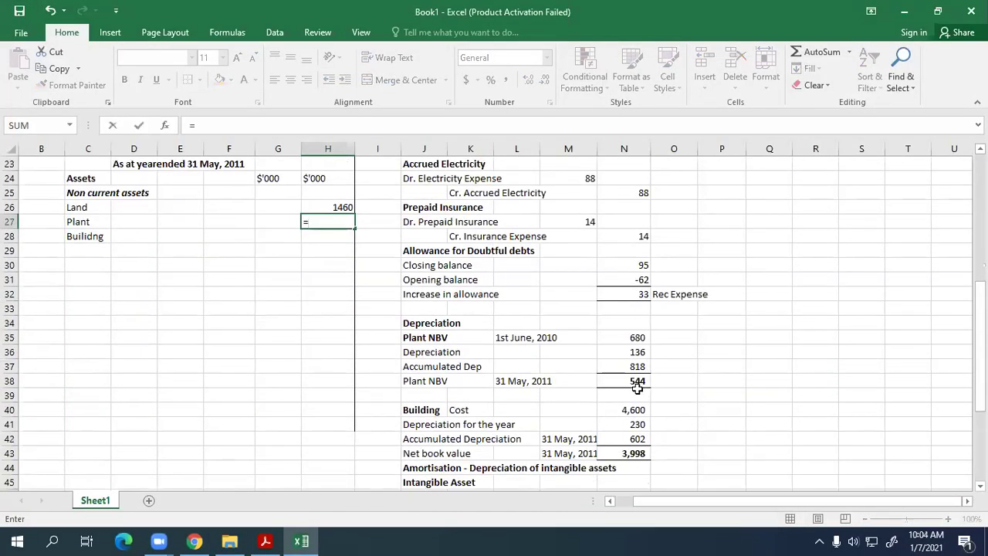
pyautogui.click(617, 378)
pyautogui.press('Return')
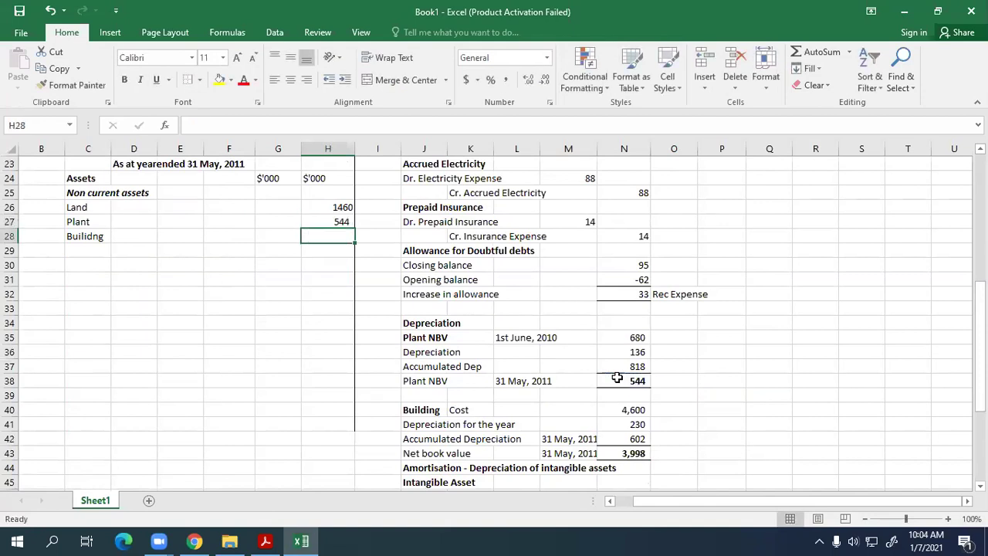
# Step: Link the building amount in H28 to the 31 May, 2011 building net book value in N43
pyautogui.write('=')
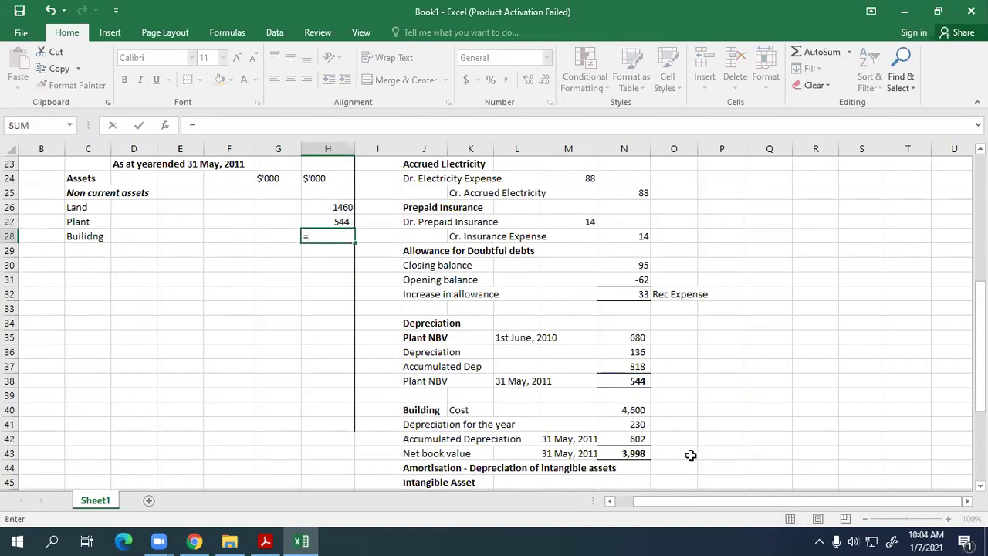
pyautogui.click(648, 456)
pyautogui.press('Return')
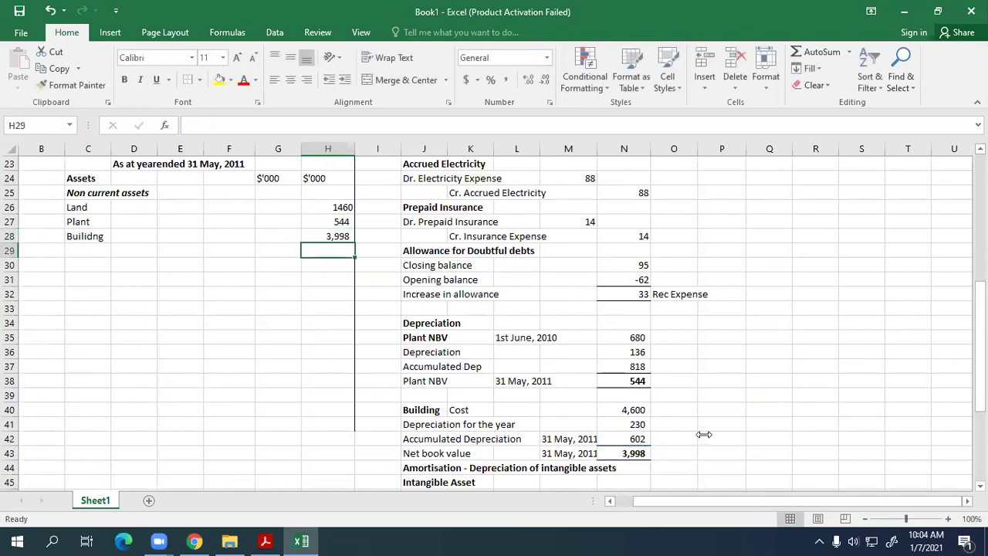
pyautogui.click(85, 252)
pyautogui.write('Intan')
pyautogui.press('BackSpace')
pyautogui.write('angilb eassets')
pyautogui.press('Right')
pyautogui.press('Right')
pyautogui.press('Right')
pyautogui.press('Right')
pyautogui.press('Right')
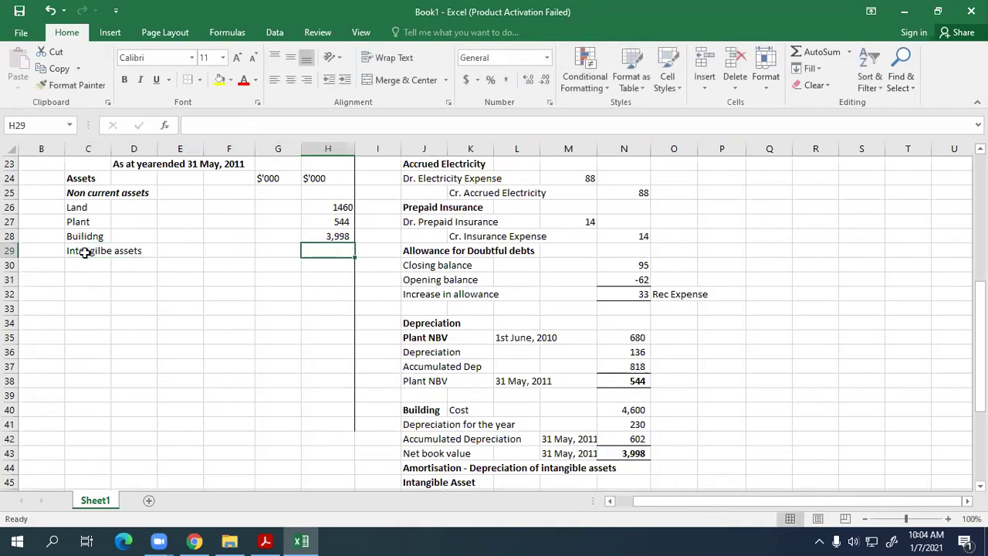
# Step: Enter the label "Intangible assets" in C29, replacing its existing text
pyautogui.click(85, 252)
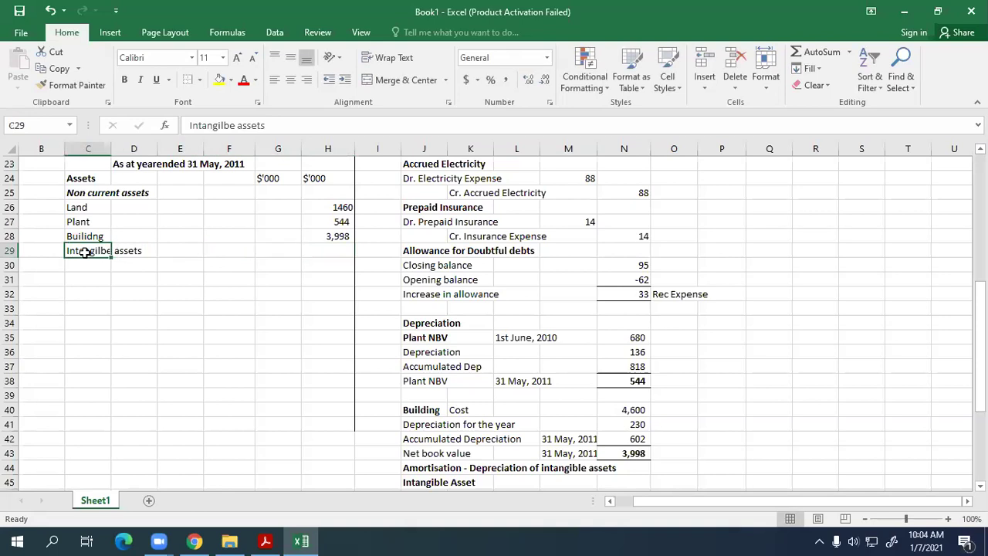
pyautogui.write('Intan')
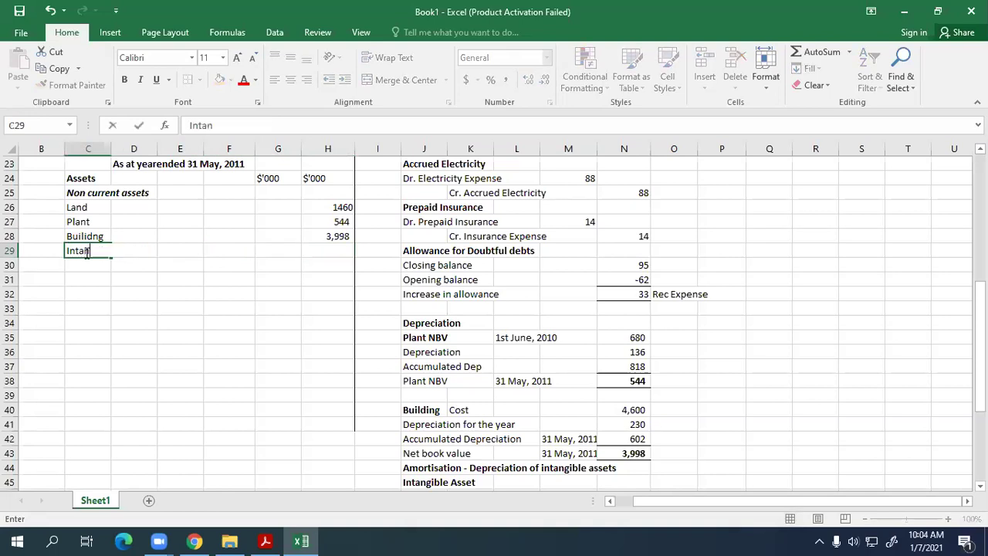
pyautogui.write('gible assets')
# Step: Link the intangible assets amount in H29 to the net book value in N48
pyautogui.press('Right')
pyautogui.press('Right')
pyautogui.press('Right')
pyautogui.press('Right')
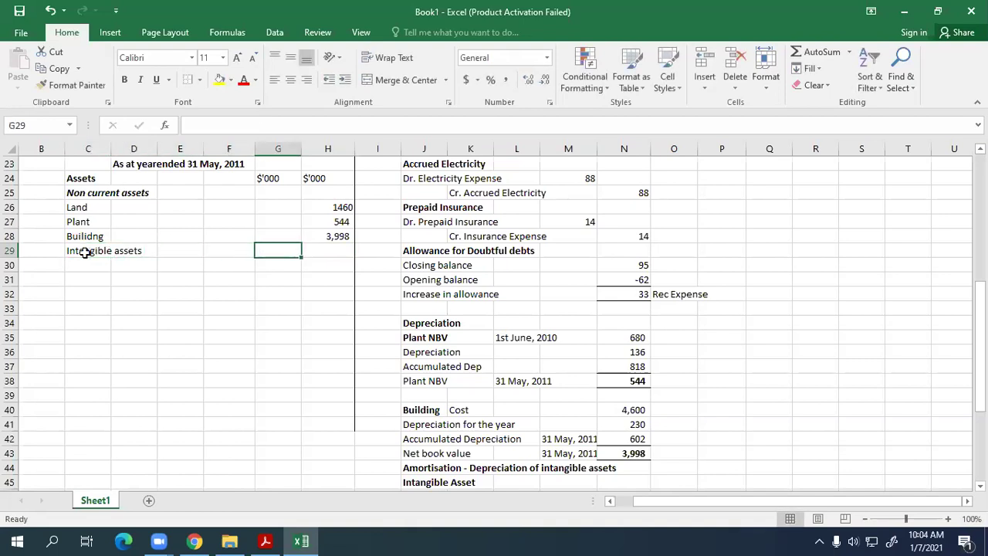
pyautogui.press('Right')
pyautogui.write('=')
pyautogui.scroll(-2, 422, 350)
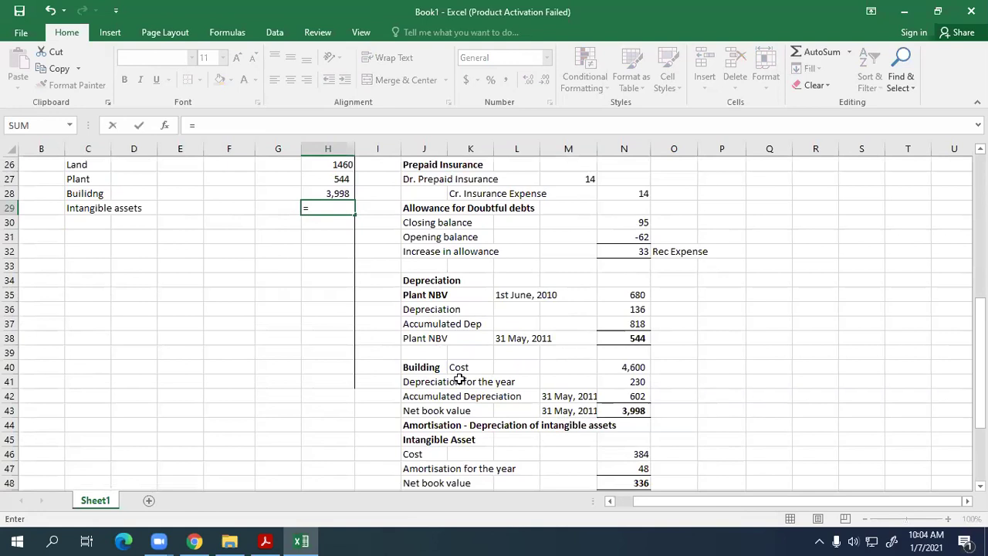
pyautogui.click(625, 438)
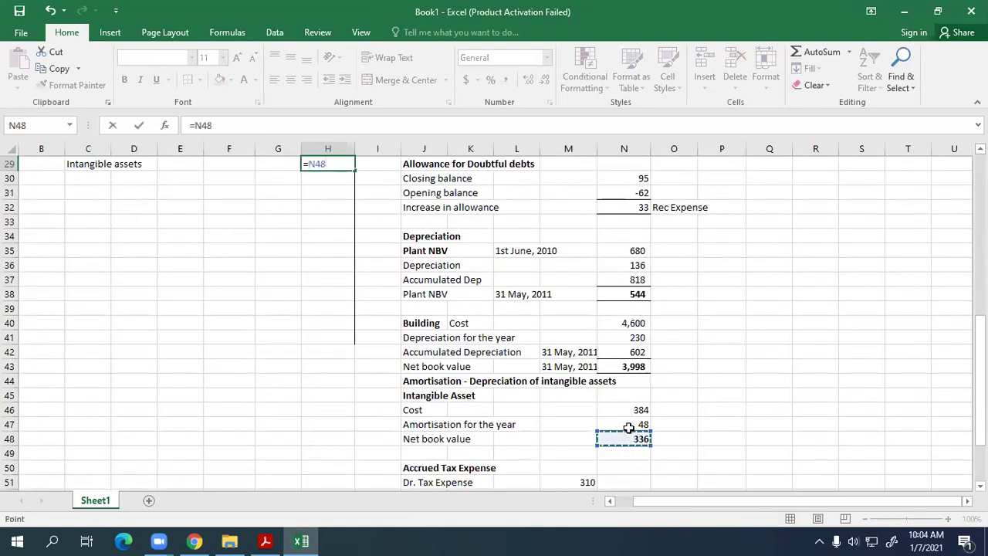
pyautogui.press('Return')
# Step: Total the non-current assets in H30 with a SUM of H26:H29
pyautogui.scroll(5, 388, 286)
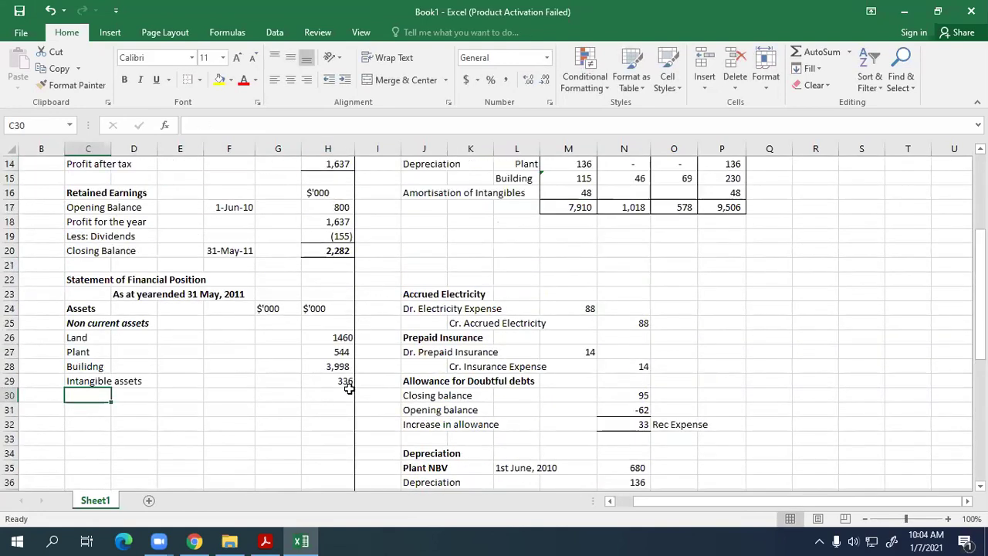
pyautogui.click(339, 399)
pyautogui.write('=')
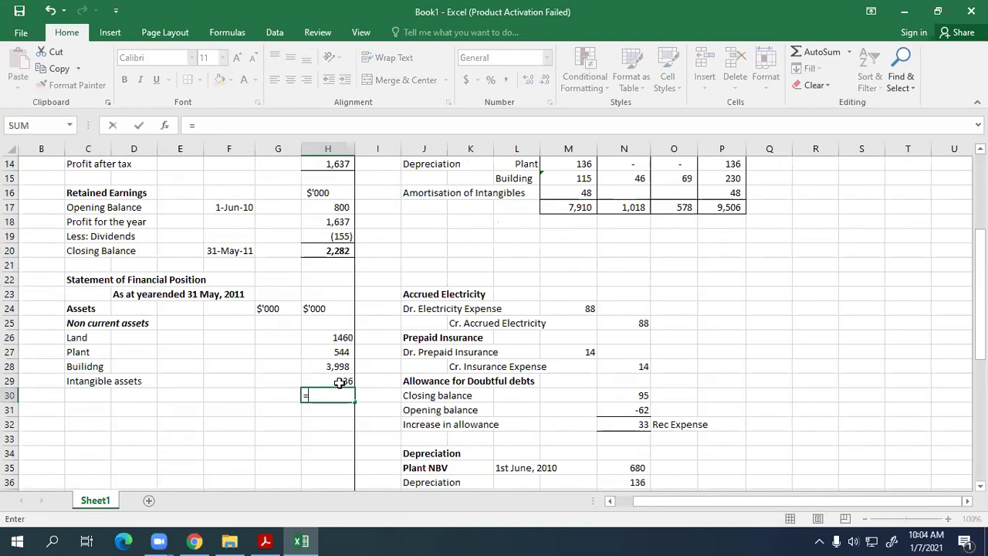
pyautogui.write('SUM(')
pyautogui.moveTo(335, 340); pyautogui.dragTo(339, 382)
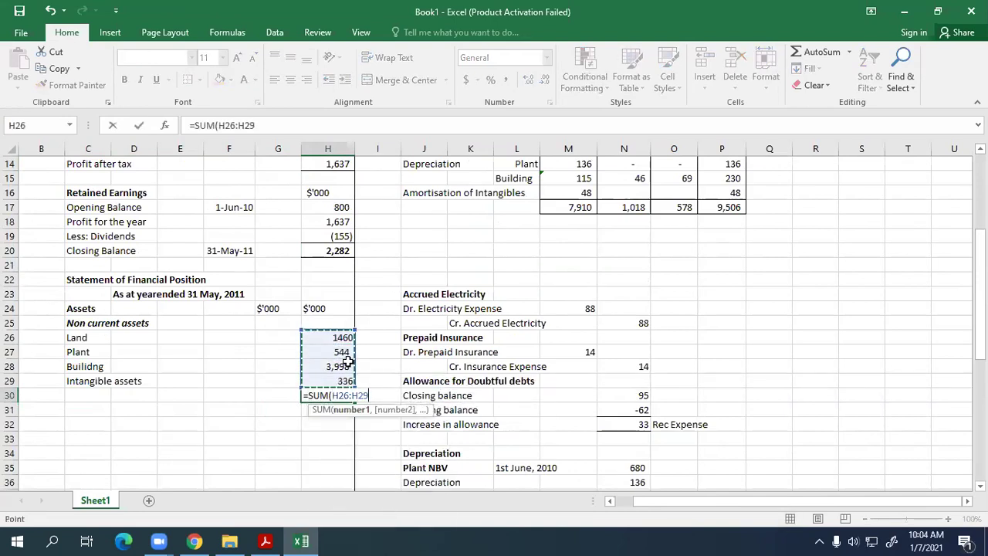
pyautogui.press('Return')
# Step: Add a bottom border to the intangible assets amount in H29, above the total
pyautogui.press('Up')
pyautogui.press('Up')
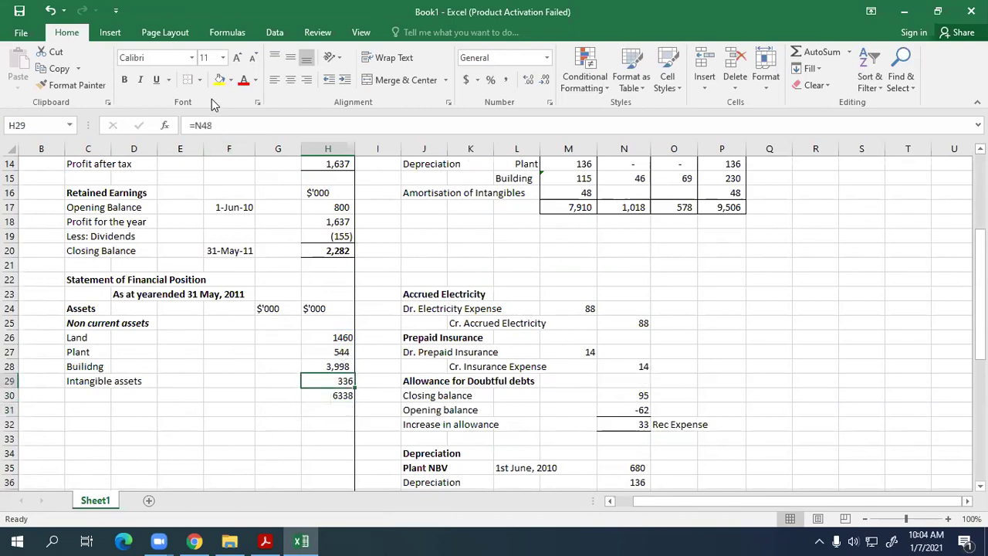
pyautogui.click(199, 80)
pyautogui.click(199, 114)
pyautogui.click(323, 394)
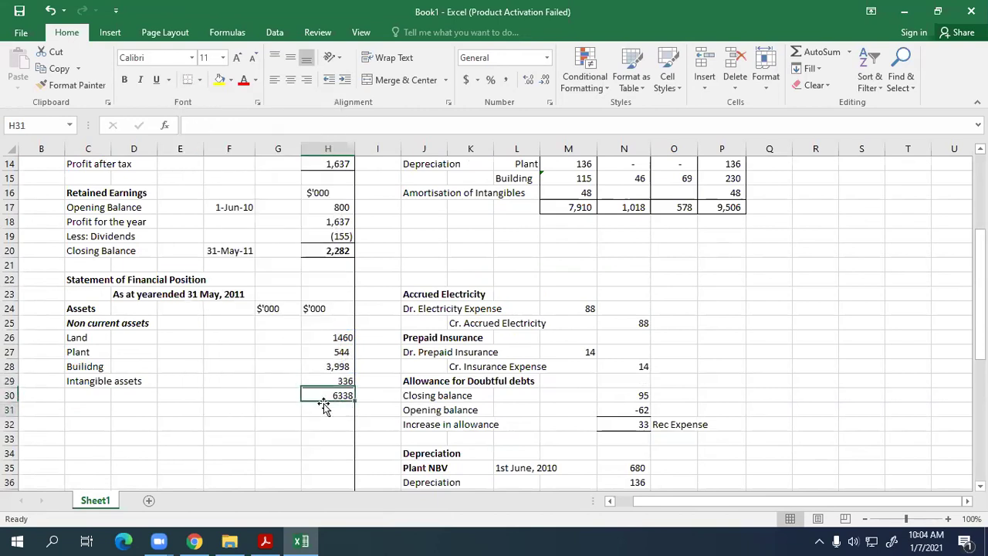
# Step: Apply comma style with no decimal places to the amount cells F25:H49
pyautogui.moveTo(252, 323); pyautogui.dragTo(368, 441)
pyautogui.click(331, 410)
pyautogui.moveTo(251, 323); pyautogui.dragTo(338, 507)
pyautogui.moveTo(339, 492); pyautogui.dragTo(340, 494)
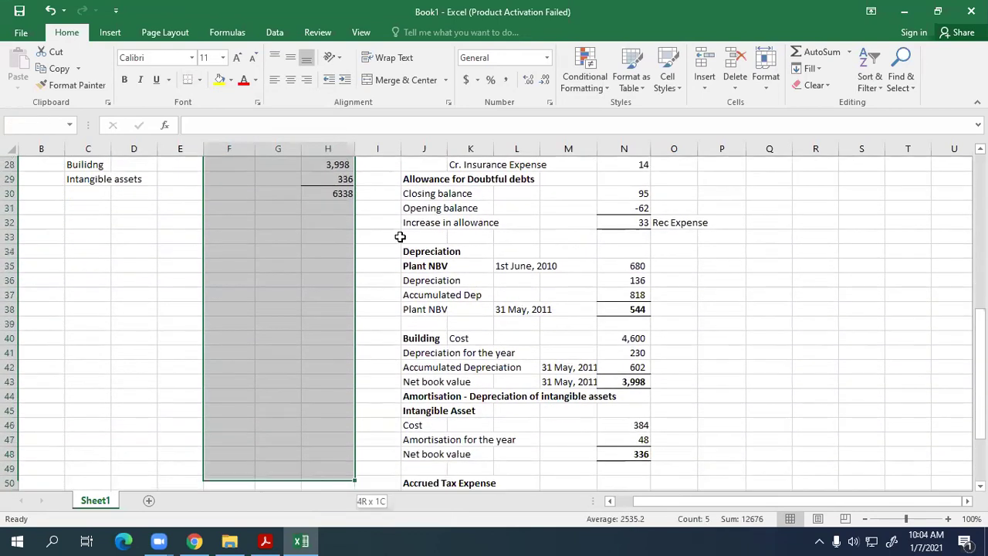
pyautogui.click(507, 76)
pyautogui.scroll(5, 494, 316)
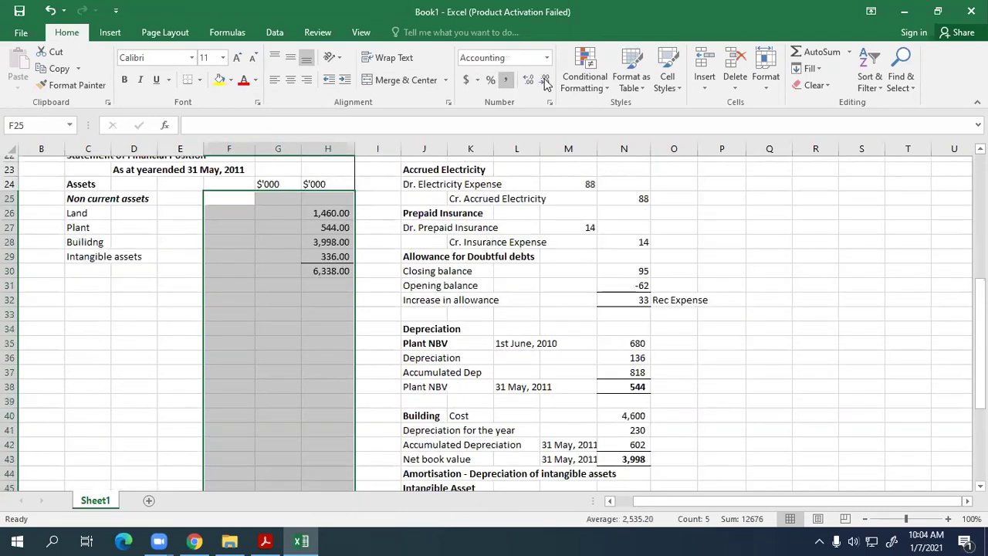
pyautogui.click(544, 80)
pyautogui.click(544, 79)
pyautogui.click(316, 420)
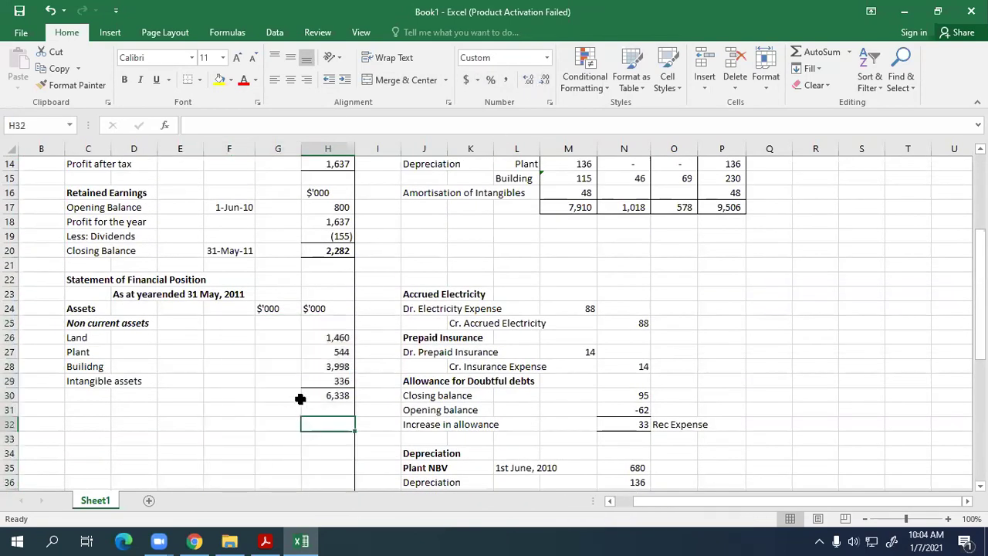
# Step: Add the bold label "Total non current assets" in C30
pyautogui.click(301, 397)
pyautogui.click(99, 392)
pyautogui.write('T')
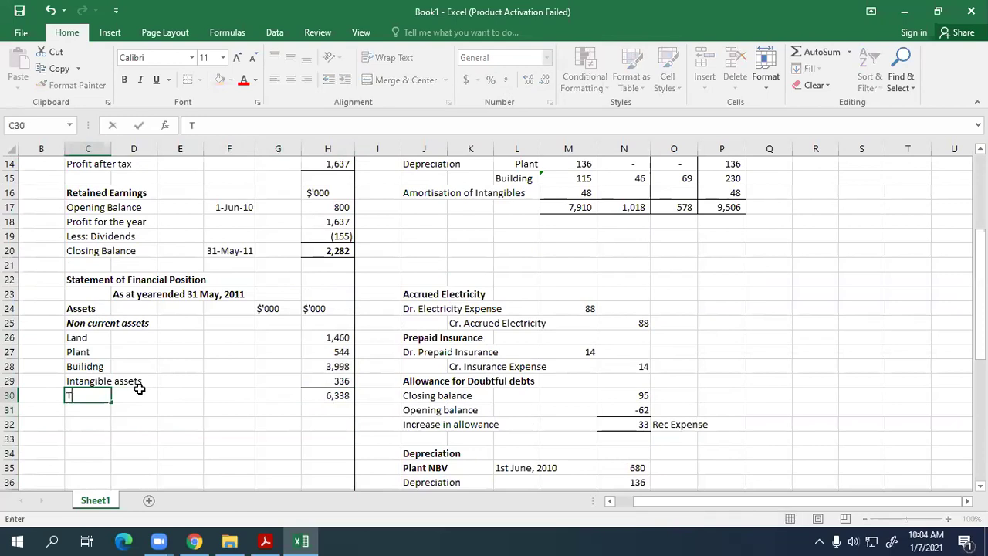
pyautogui.write('otal non')
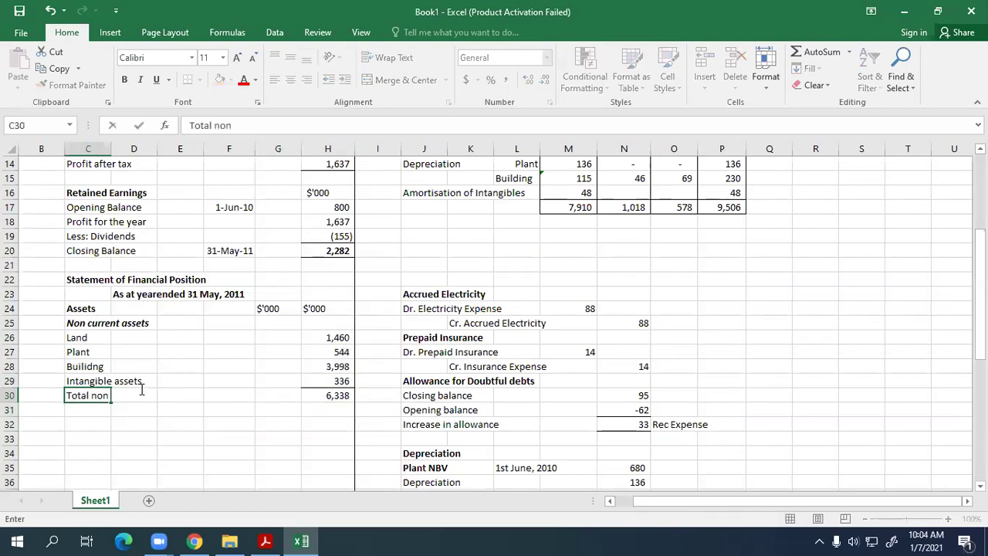
pyautogui.write(' current assets')
pyautogui.press('Return')
pyautogui.press('Up')
pyautogui.hotkey('ctrl', 'b')
pyautogui.press('Return')
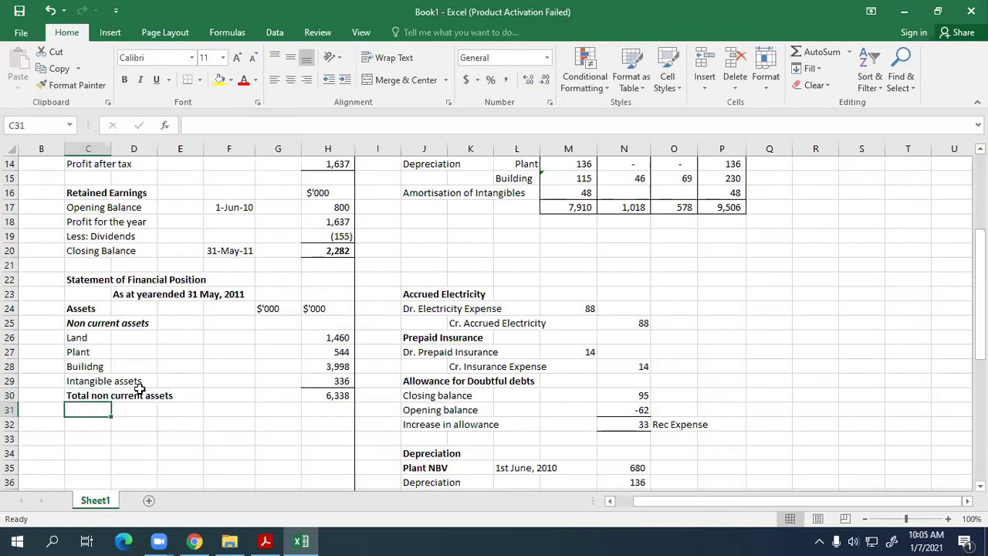
# Step: Add the bold italic heading "Current assets" in C31, below the non-current assets total
pyautogui.write('Current assets')
pyautogui.press('Return')
pyautogui.press('Up')
pyautogui.hotkey('ctrl', 'b')
pyautogui.hotkey('ctrl', 'i')
pyautogui.hotkey('ctrl', 'Down')
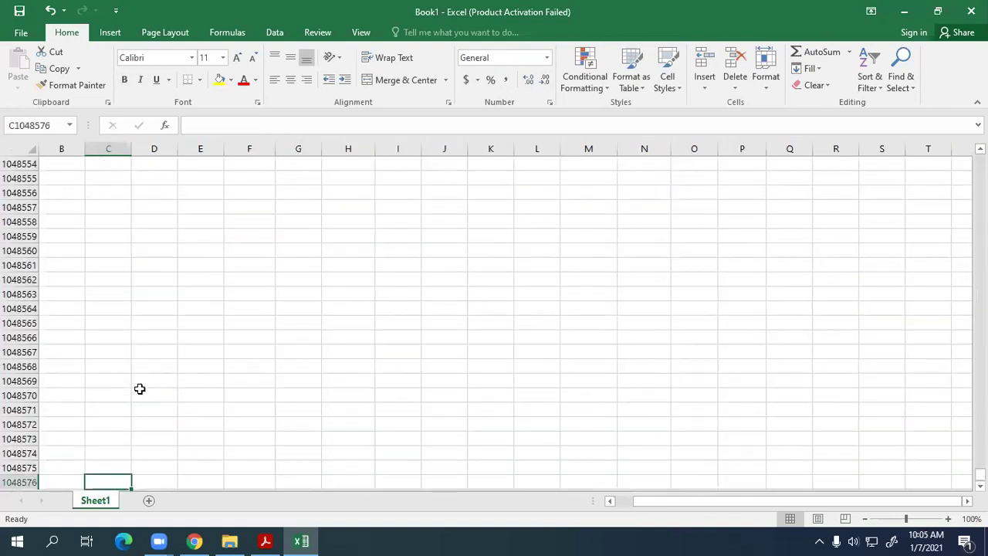
pyautogui.hotkey('ctrl', 'Up')
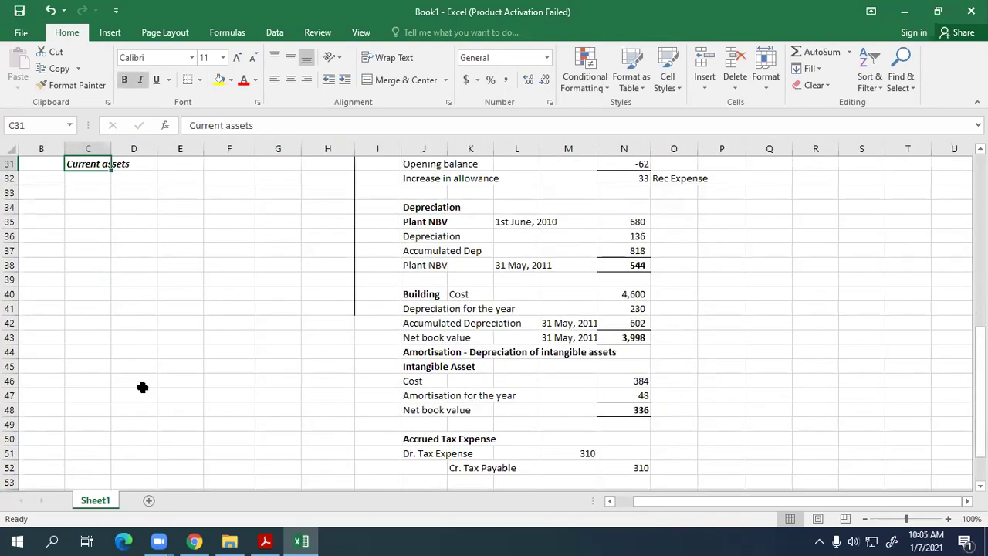
pyautogui.scroll(6, 143, 386)
# Step: Enter the current asset labels "Inventory", "Trade Receivables" and "Cash & Bank" in C32:C34
pyautogui.click(97, 435)
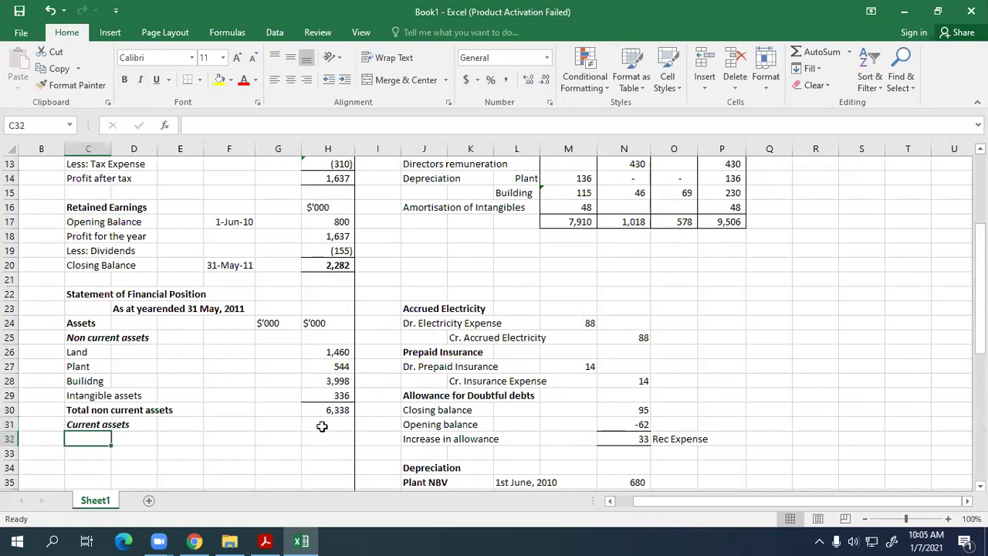
pyautogui.write('Inb')
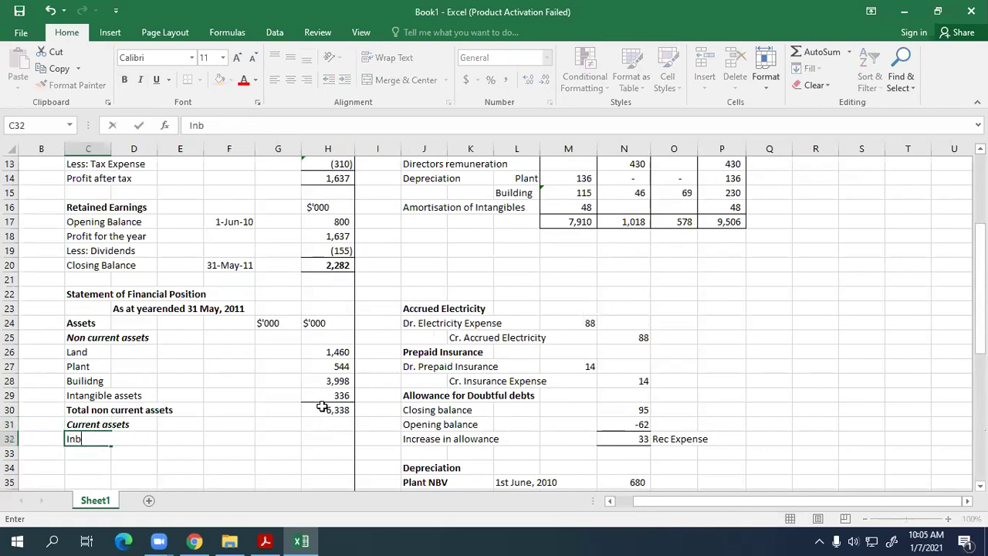
pyautogui.press('BackSpace')
pyautogui.write('ventory')
pyautogui.press('Return')
pyautogui.write('Trans')
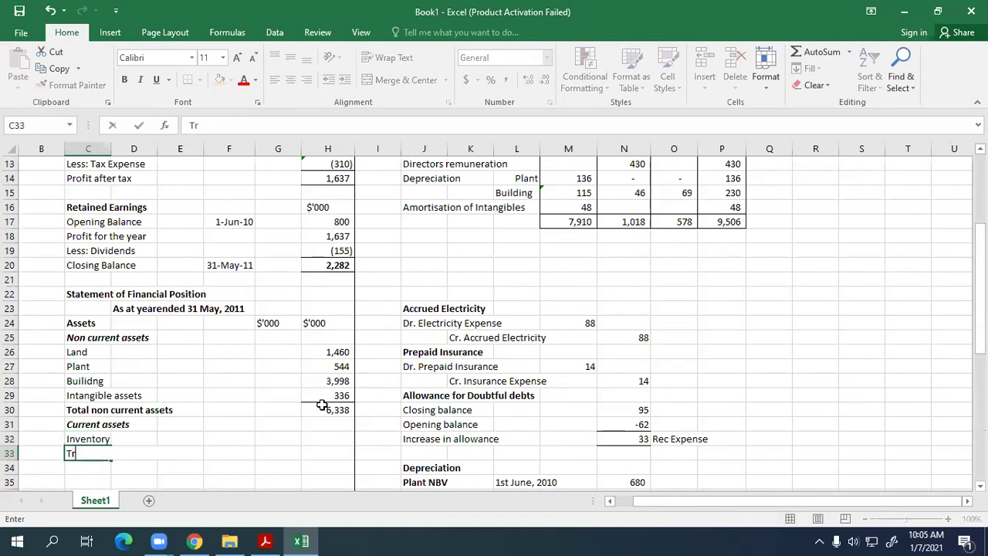
pyautogui.press('BackSpace')
pyautogui.press('BackSpace')
pyautogui.write('de Receiv')
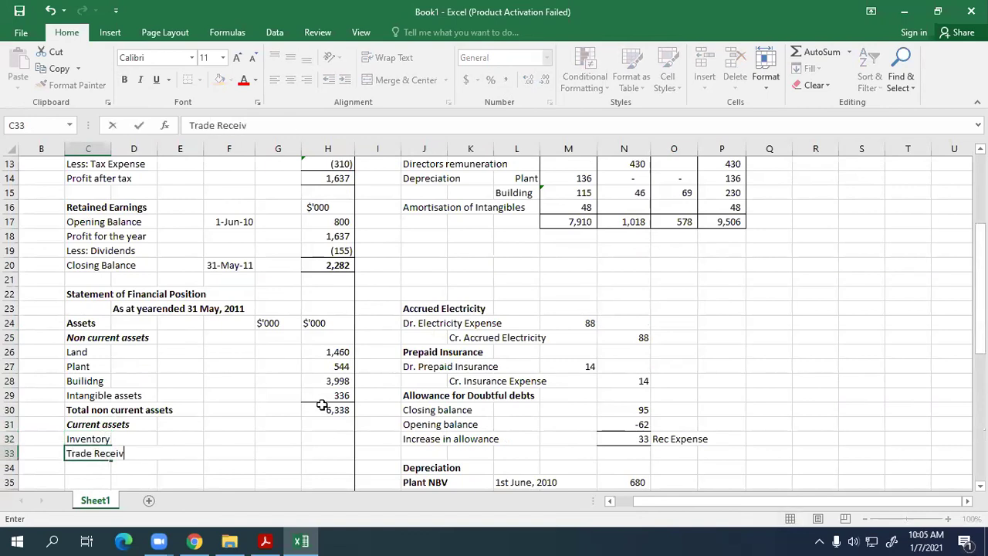
pyautogui.write('ables')
pyautogui.press('Return')
pyautogui.write('Cash')
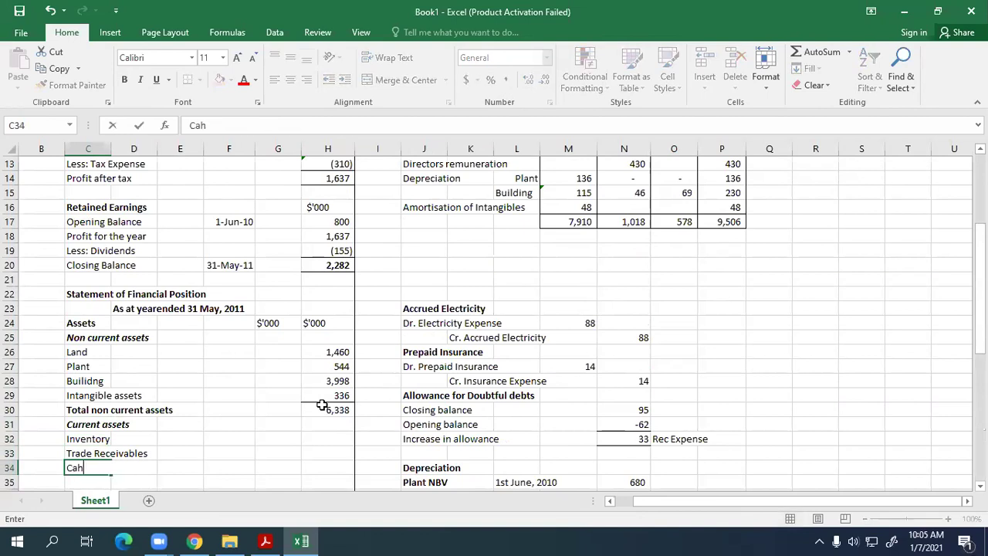
pyautogui.write(' & gb')
pyautogui.write('Bank')
pyautogui.press('Return')
# Step: Look up the closing inventory in the question PDF and enter 465 for Inventory in G32 of the workbook
pyautogui.scroll(-4, 300, 312)
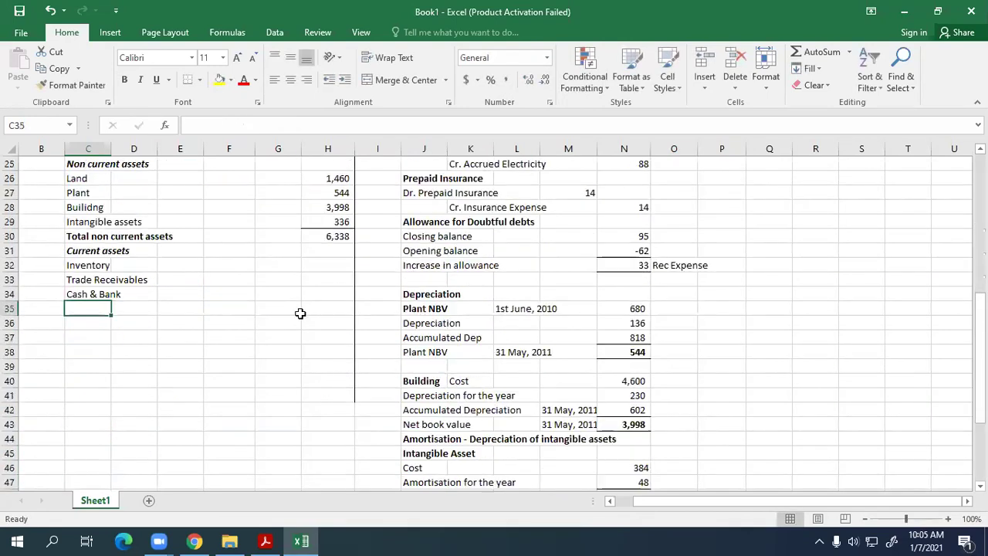
pyautogui.click(277, 263)
pyautogui.hotkey('alt', 'Tab')
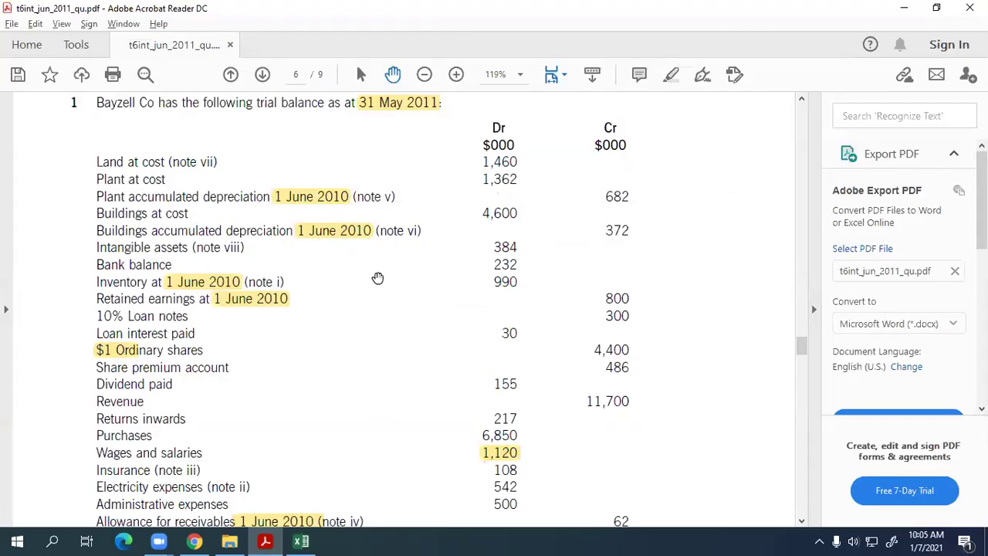
pyautogui.scroll(-6, 376, 279)
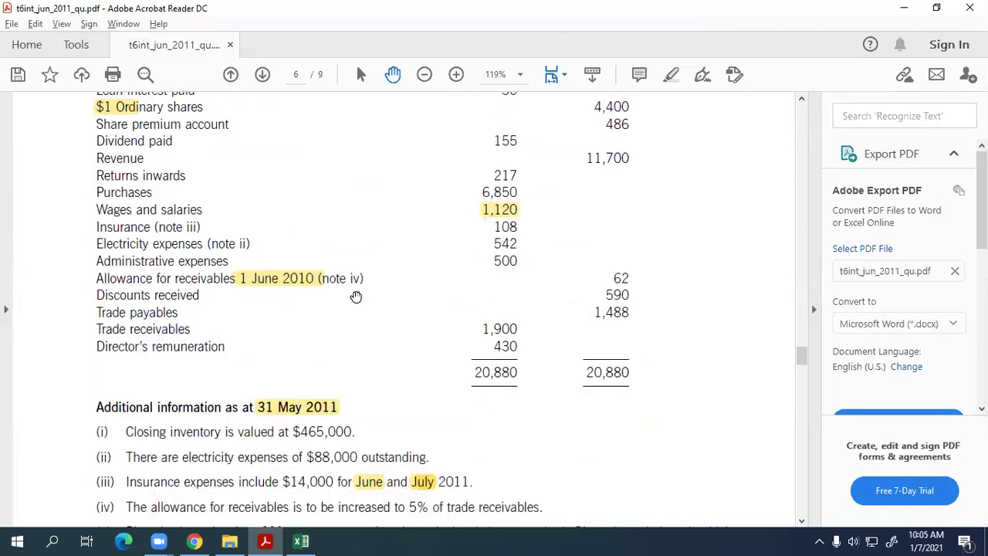
pyautogui.click(318, 446)
pyautogui.hotkey('alt', 'Tab')
pyautogui.press('Return')
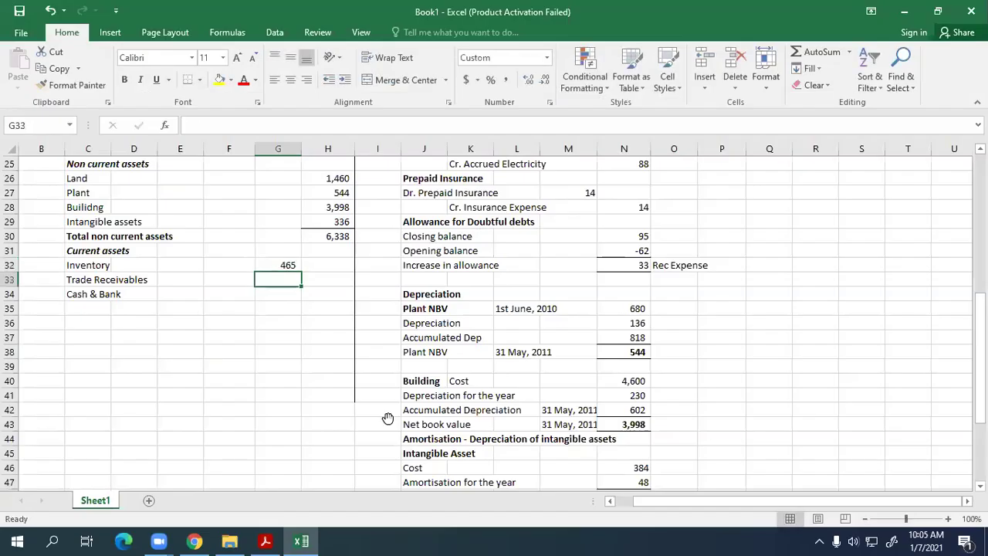
# Step: Check trade receivables in the PDF and calculate G33 as 1900 minus the closing doubtful debts allowance in N30
pyautogui.hotkey('alt', 'Tab')
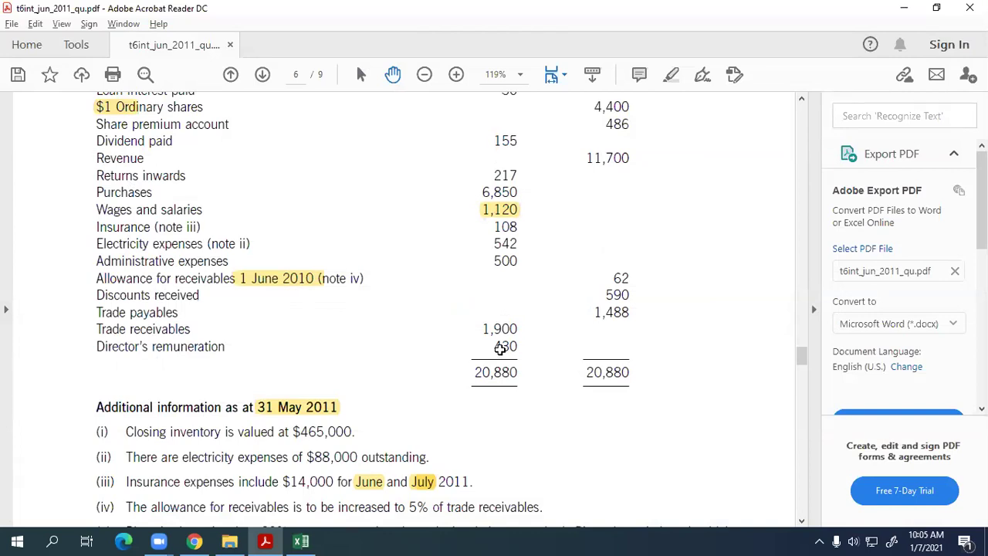
pyautogui.hotkey('alt', 'Tab')
pyautogui.write('=1900')
pyautogui.scroll(-3, 679, 359)
pyautogui.scroll(3, 686, 344)
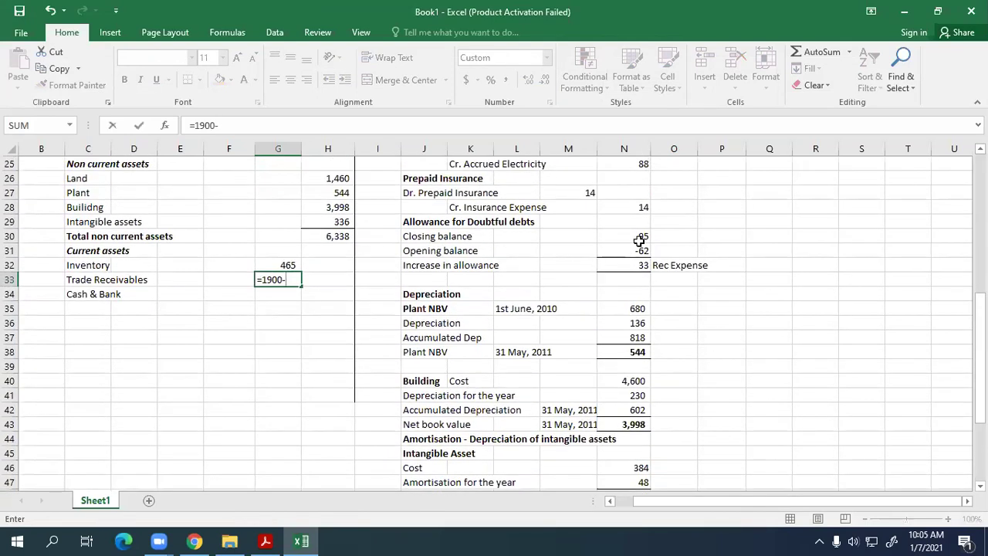
pyautogui.click(639, 235)
pyautogui.press('Return')
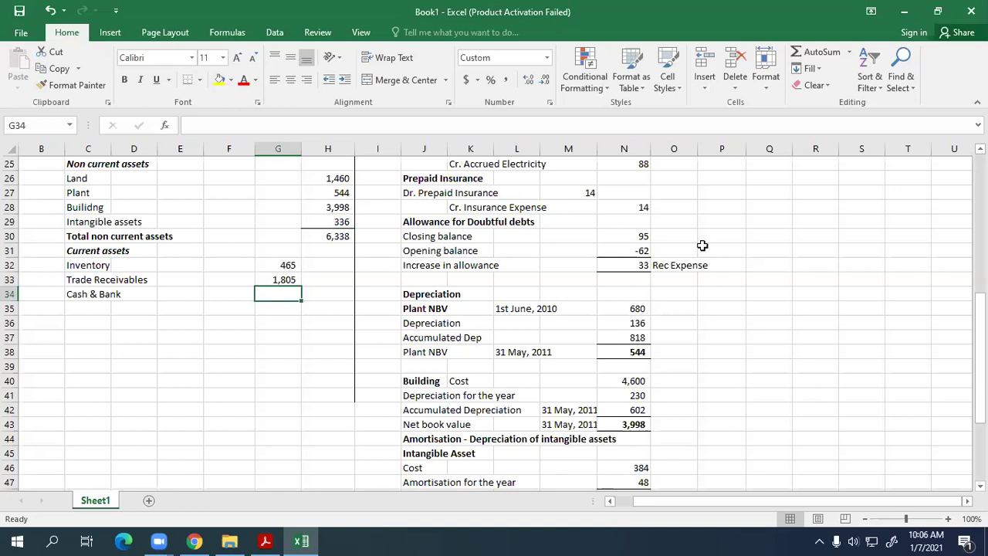
# Step: Look up the bank balance in the PDF's trial balance and enter 232 for Cash & Bank in G34
pyautogui.hotkey('alt', 'Tab')
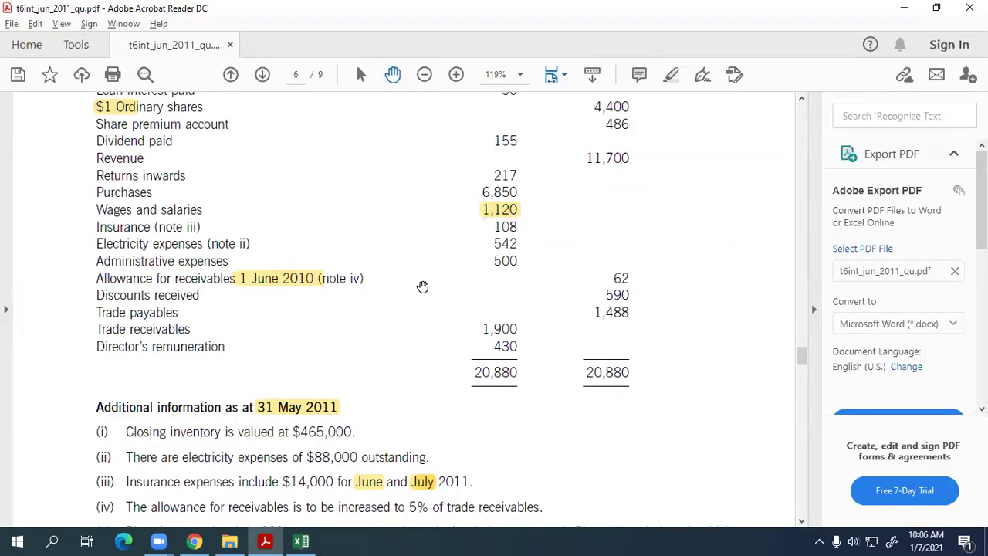
pyautogui.scroll(4, 418, 276)
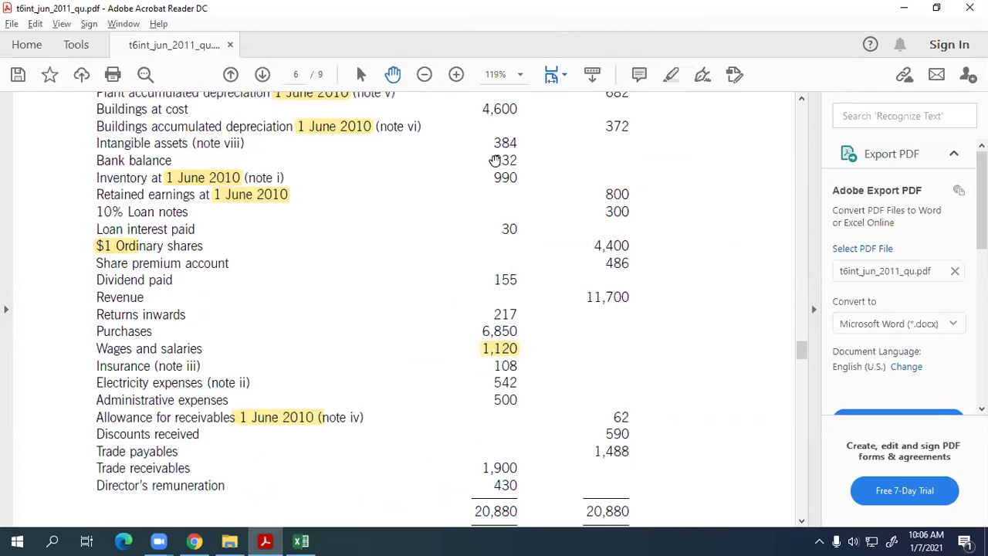
pyautogui.hotkey('alt', 'Tab')
pyautogui.write('232')
pyautogui.press('Return')
pyautogui.click(287, 296)
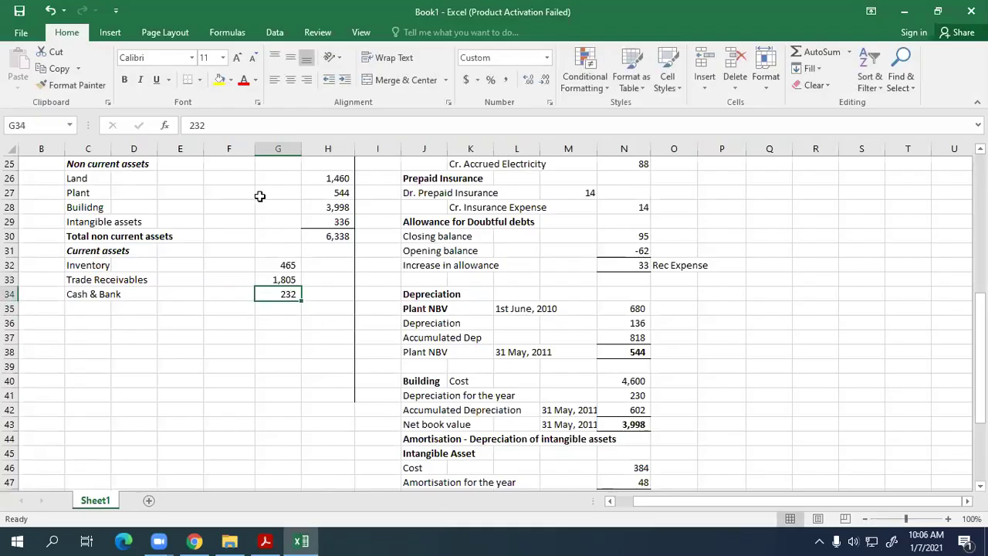
pyautogui.click(339, 292)
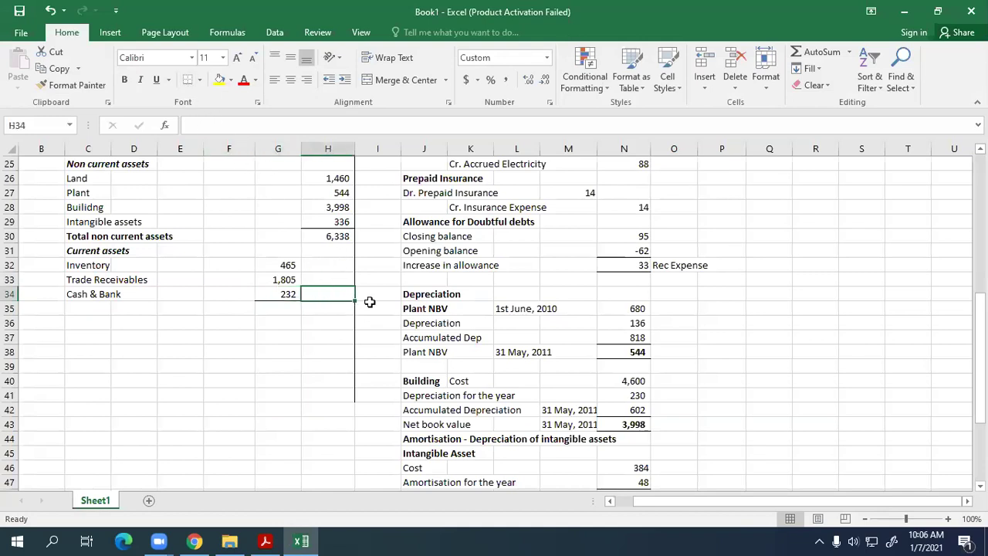
pyautogui.write('=SUM(')
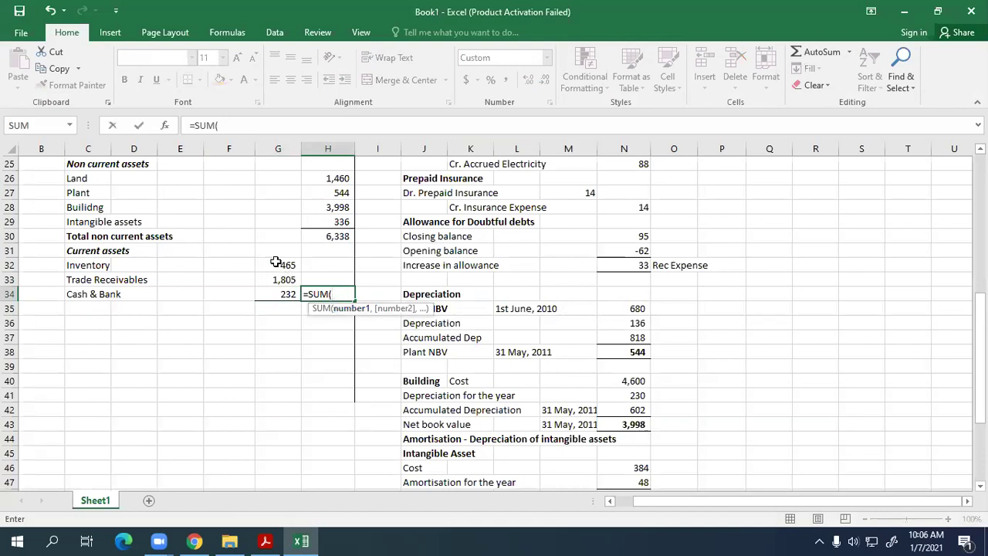
pyautogui.press('F2')
pyautogui.hotkey('shift', 'Home')
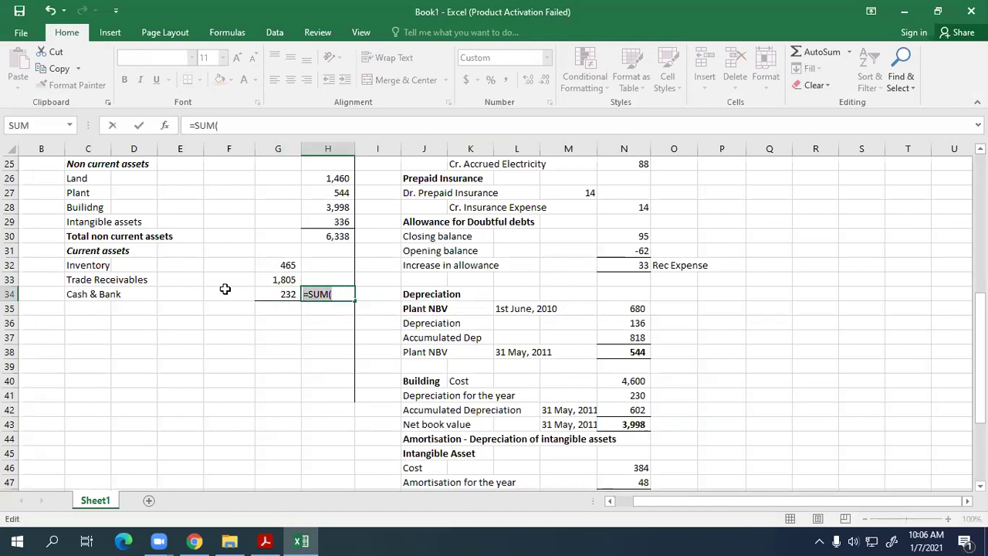
pyautogui.press('BackSpace')
pyautogui.write('`')
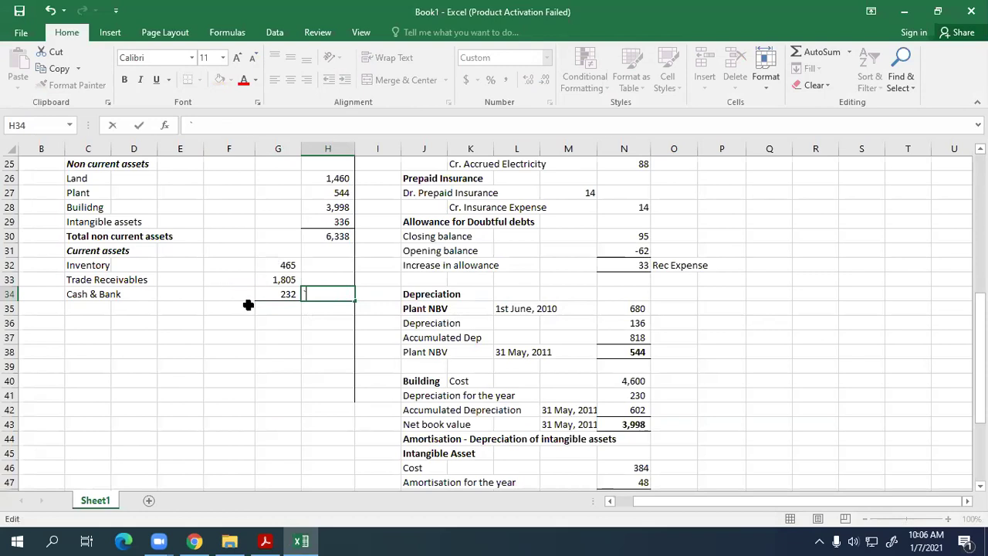
pyautogui.press('Escape')
pyautogui.press('Left')
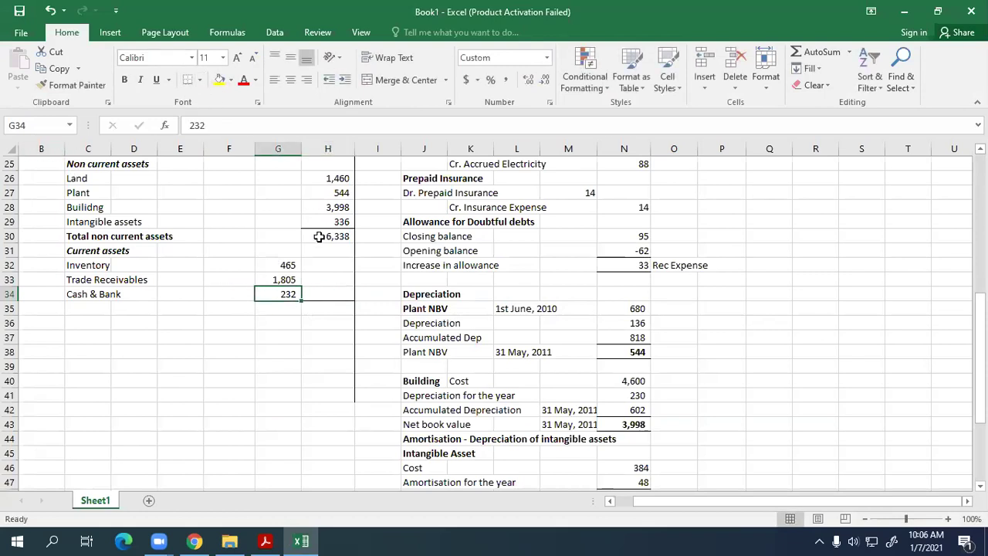
pyautogui.click(327, 291)
pyautogui.moveTo(288, 294); pyautogui.dragTo(307, 293)
pyautogui.hotkey('shift', 'Left')
pyautogui.press('Delete')
pyautogui.click(282, 338)
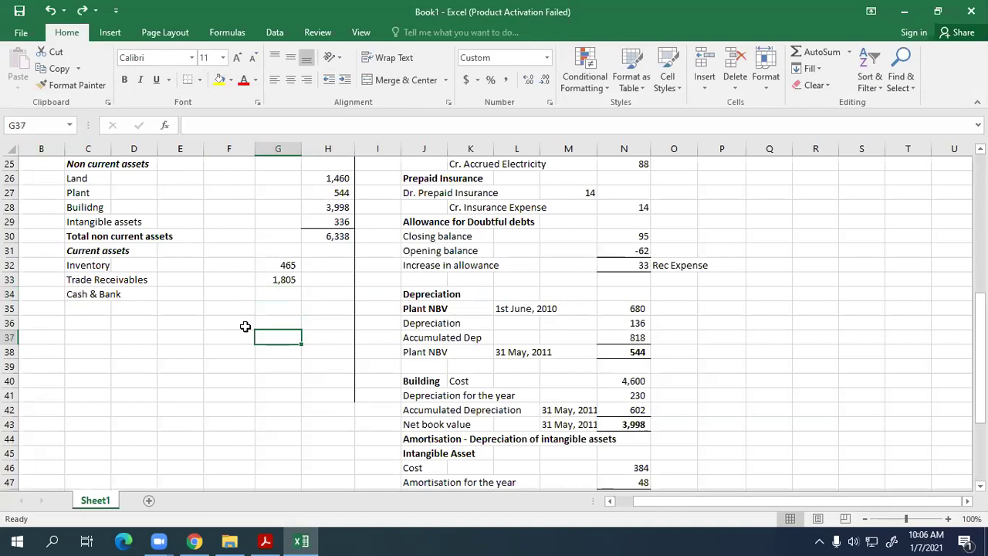
pyautogui.hotkey('ctrl', 'z')
# Step: Add a "Prepaid Insurace" row in C35 and link its amount in G35 to the prepaid insurance debit in M27
pyautogui.click(135, 309)
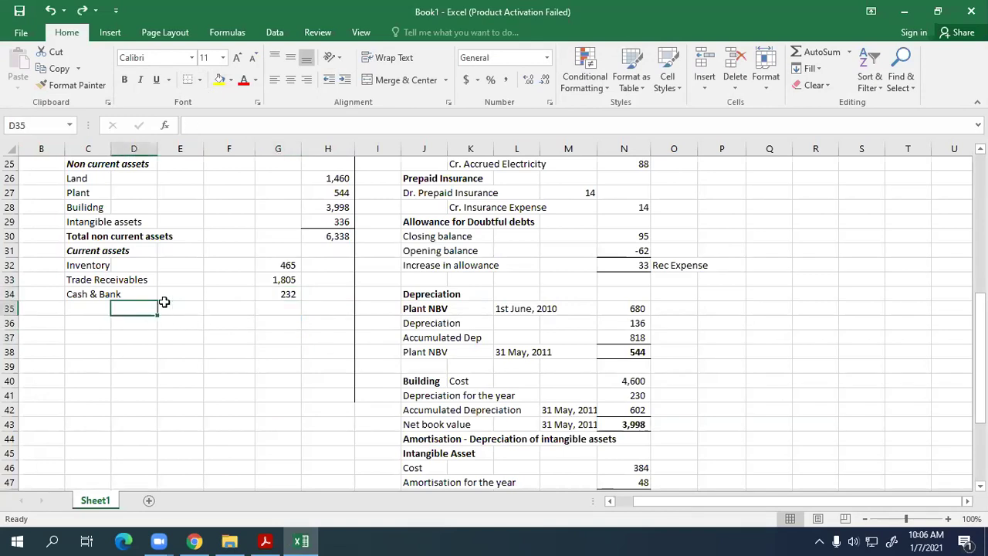
pyautogui.press('Left')
pyautogui.write('(')
pyautogui.write('repaid Insurace')
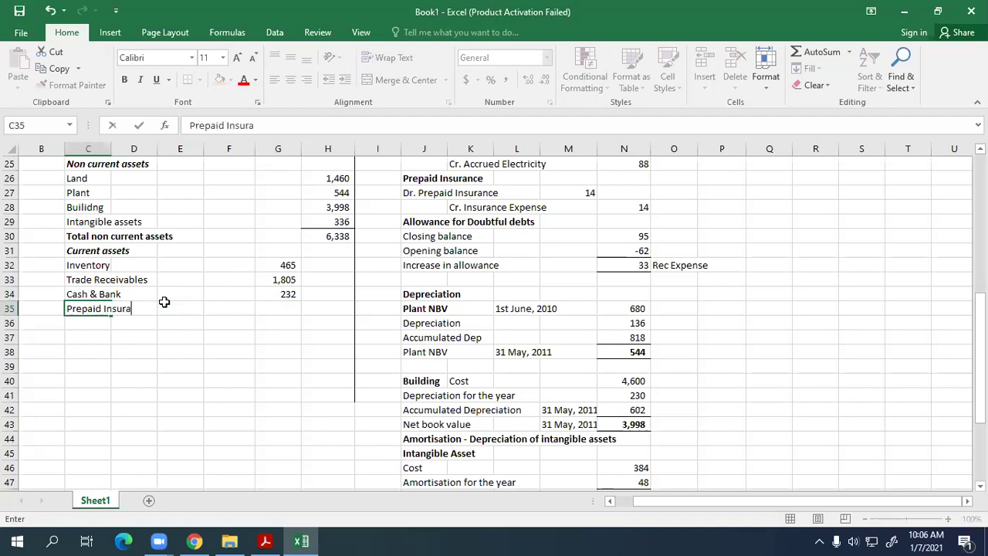
pyautogui.press('Right')
pyautogui.press('Right')
pyautogui.press('Right')
pyautogui.press('Right')
pyautogui.write('=')
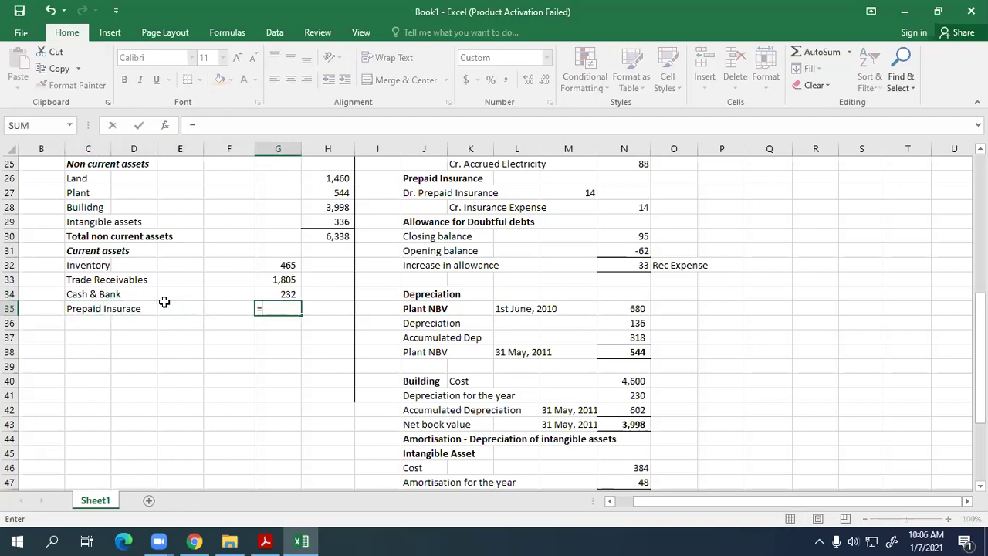
pyautogui.scroll(1, 590, 248)
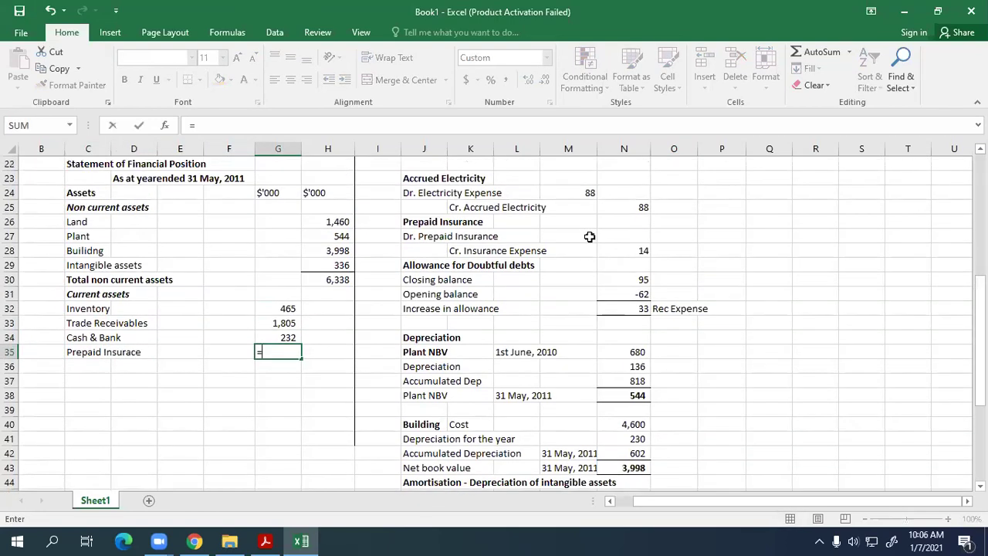
pyautogui.click(591, 235)
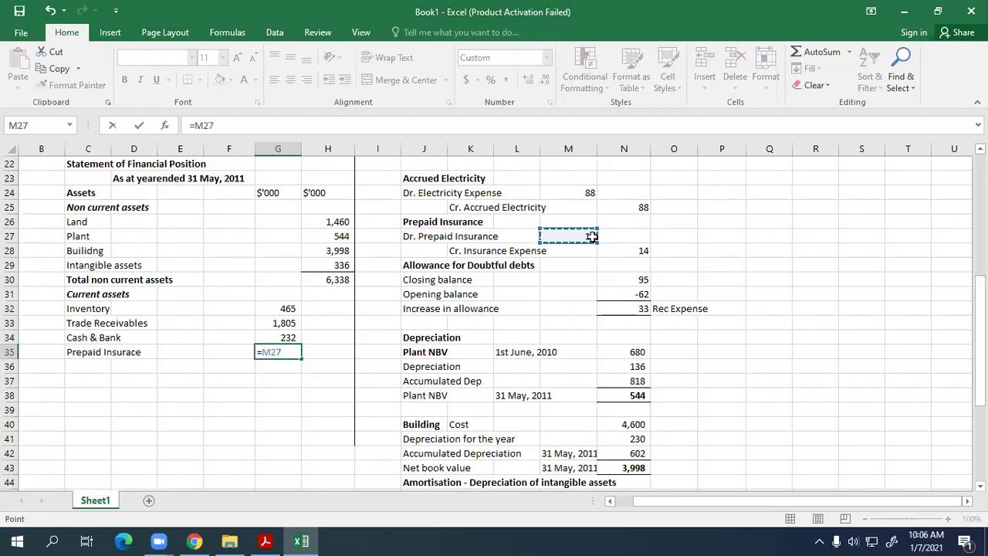
pyautogui.press('Return')
# Step: Add a bottom border to G35 and total the current assets in H35 with a SUM of G32:G35
pyautogui.click(276, 350)
pyautogui.click(187, 79)
pyautogui.click(325, 347)
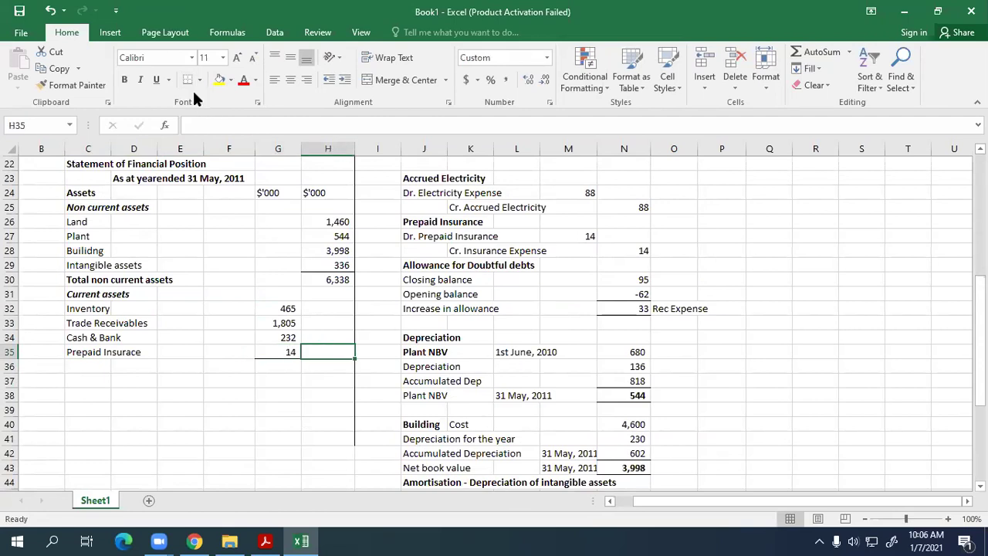
pyautogui.write('=')
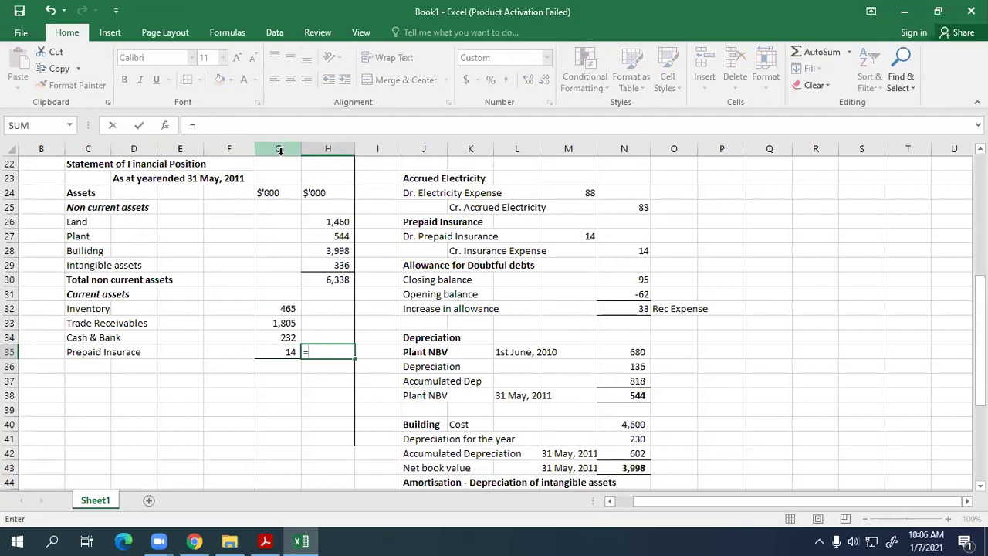
pyautogui.write('SUM(')
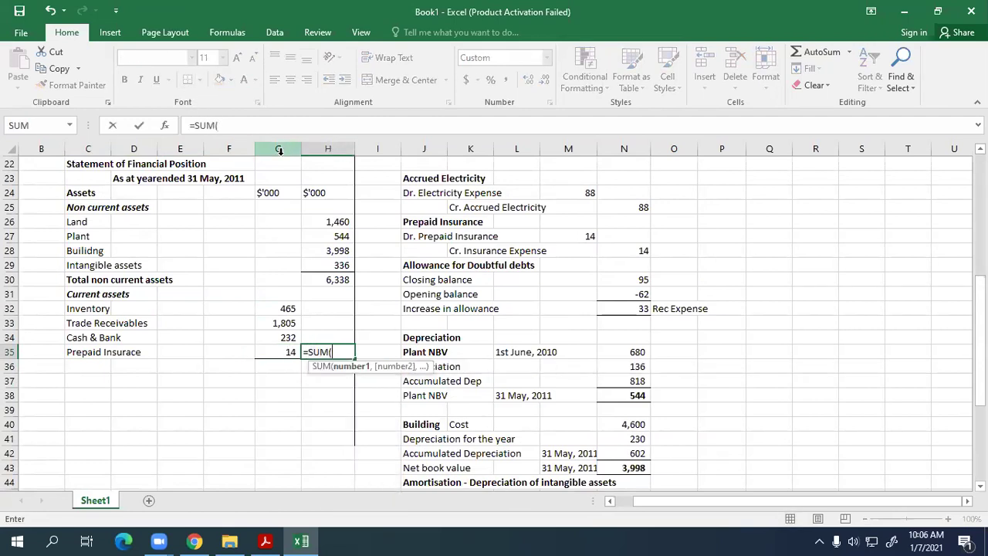
pyautogui.moveTo(287, 309); pyautogui.dragTo(287, 353)
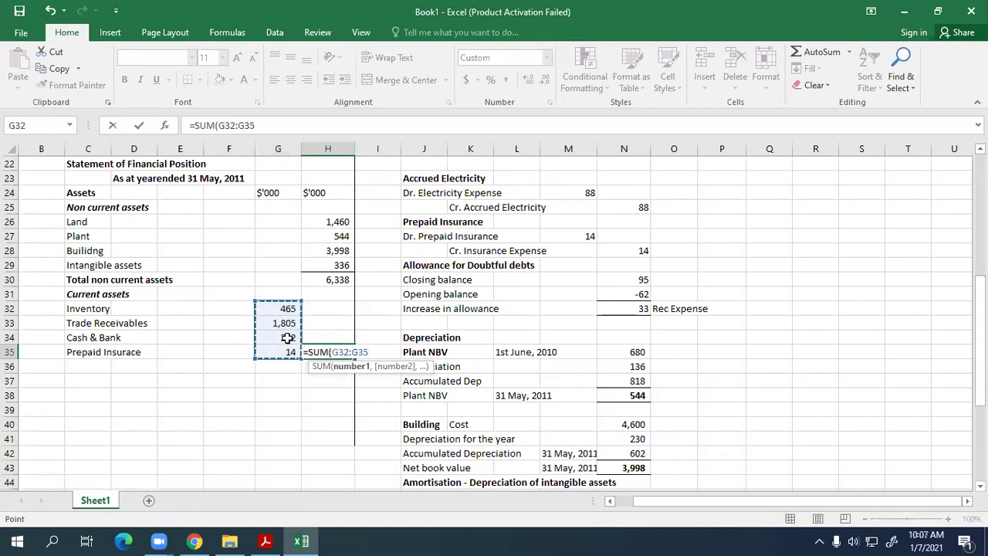
pyautogui.press('Return')
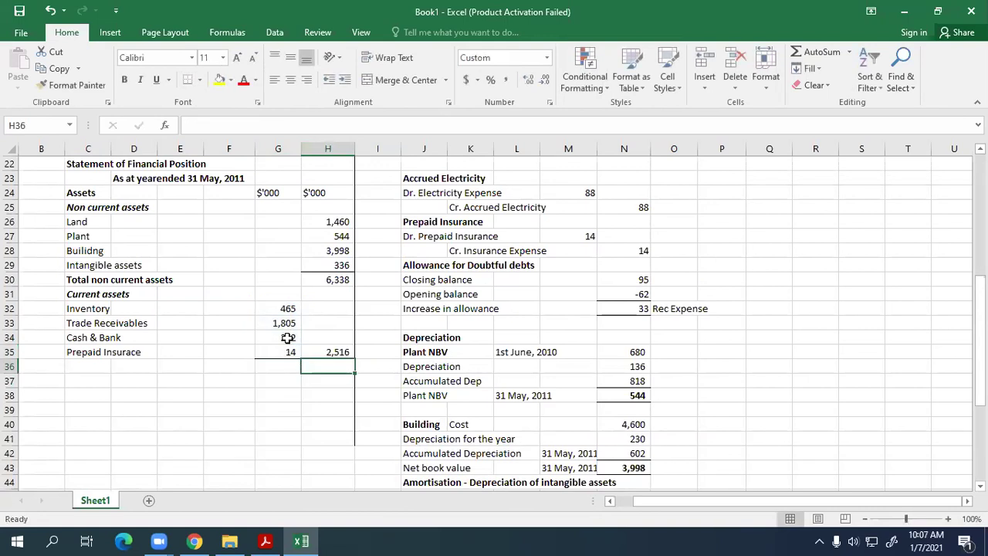
# Step: Calculate total assets in H36 as the non-current assets total in H30 plus the current assets total in H35
pyautogui.write('=')
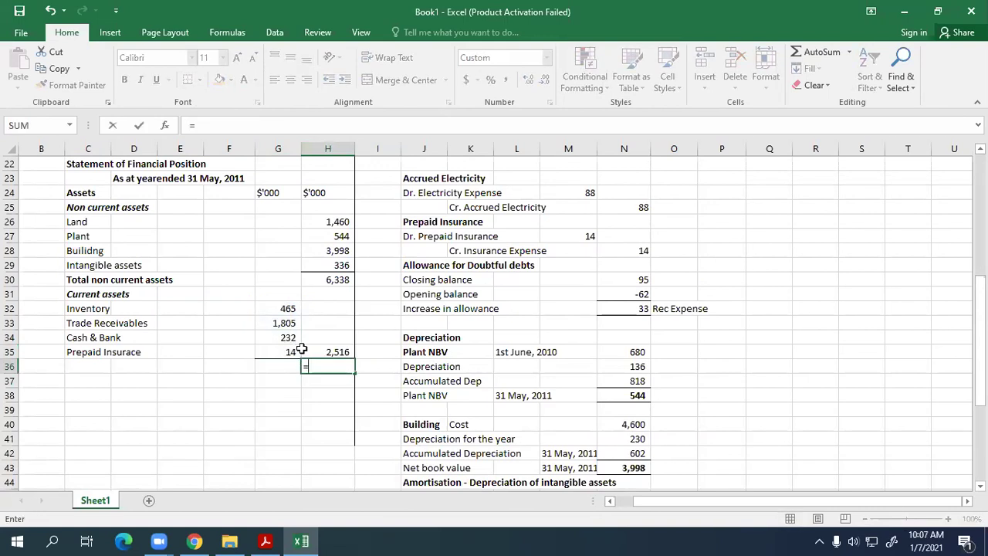
pyautogui.click(327, 282)
pyautogui.write('+')
pyautogui.click(322, 352)
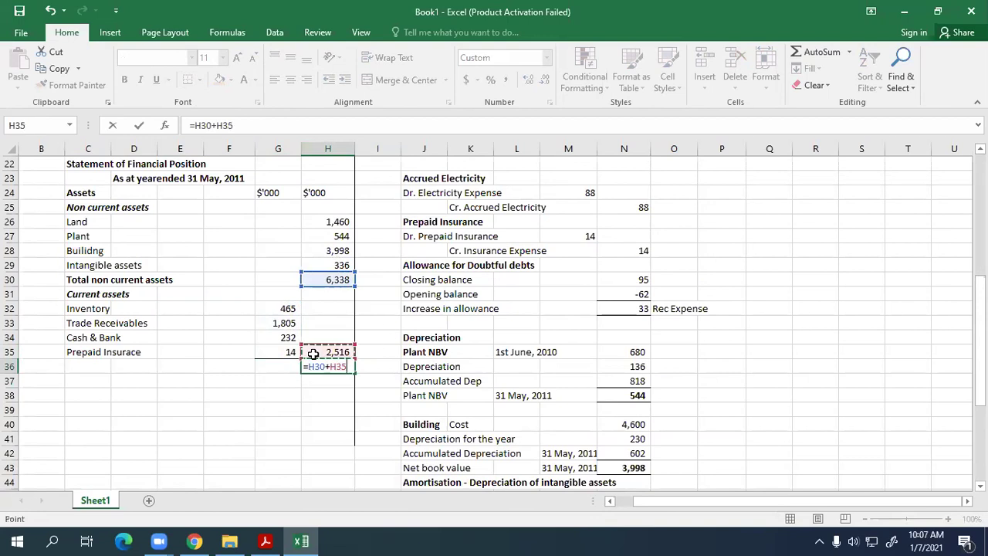
pyautogui.press('Return')
# Step: Label C36 "Total Assets" in bold and add a bottom border under the amount in H36
pyautogui.click(112, 367)
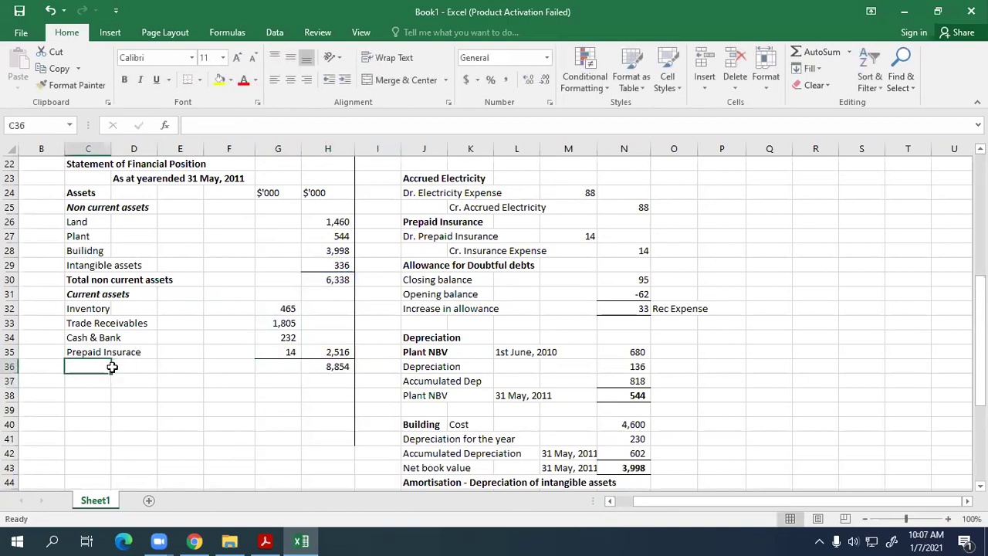
pyautogui.write('T')
pyautogui.press('BackSpace')
pyautogui.write('Total Assets')
pyautogui.press('Right')
pyautogui.press('Right')
pyautogui.press('Right')
pyautogui.press('Right')
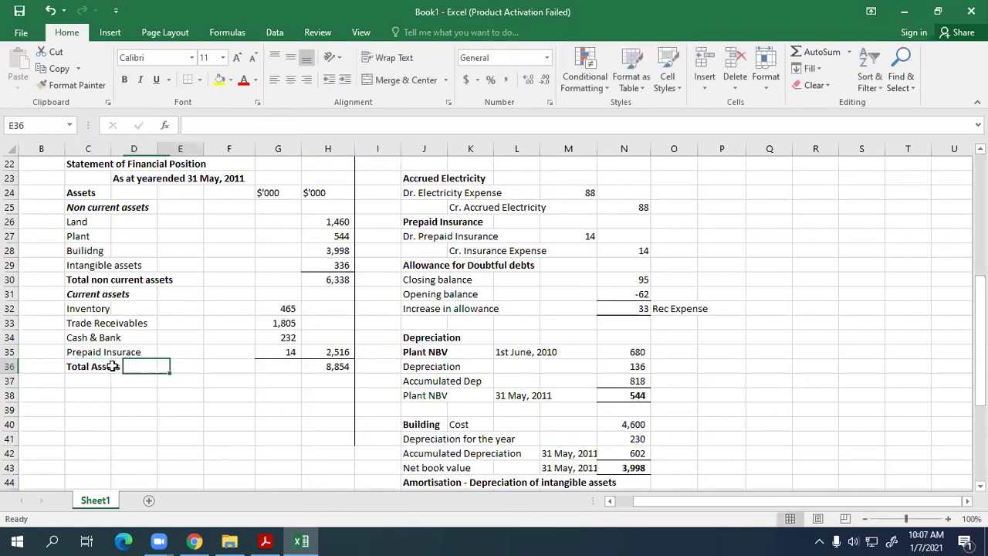
pyautogui.press('Right')
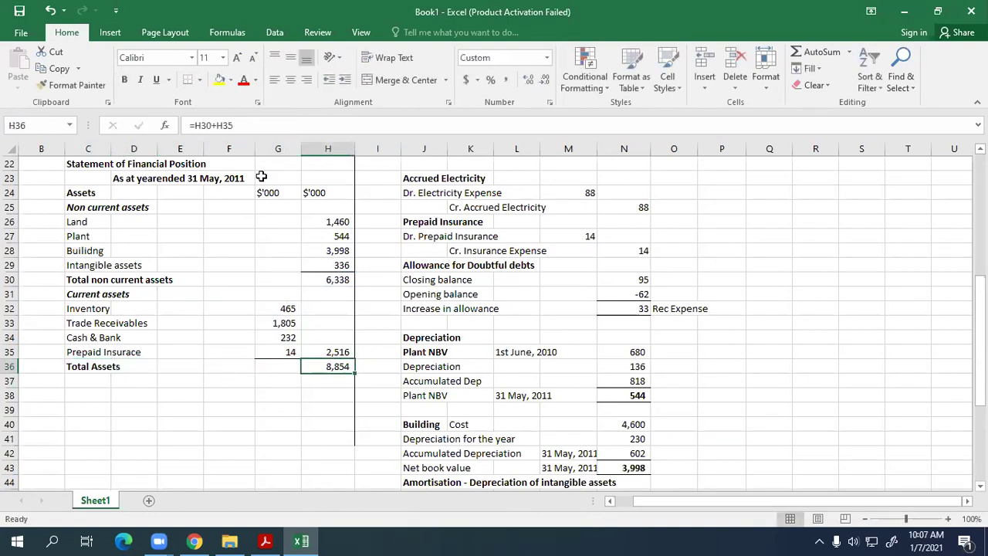
pyautogui.click(185, 80)
pyautogui.click(316, 410)
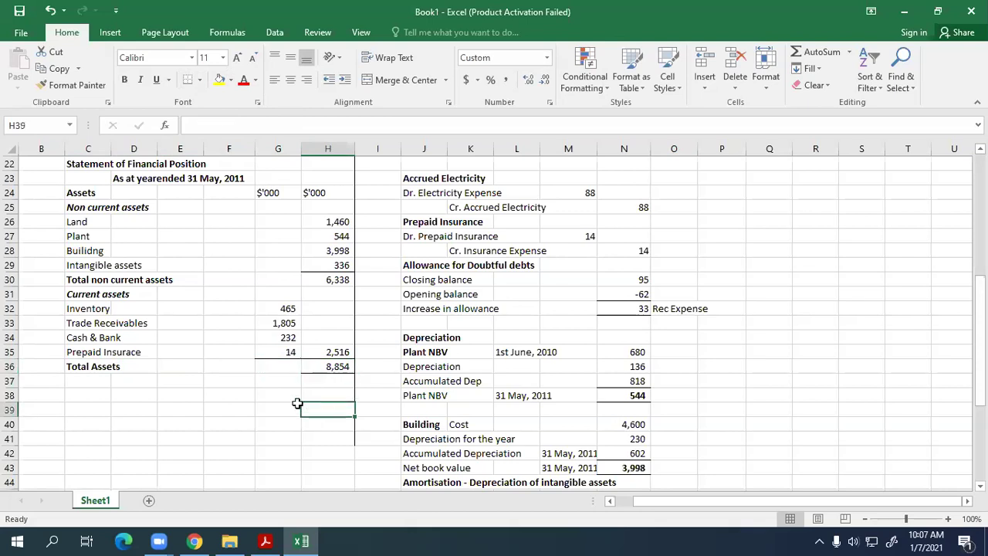
# Step: Enter the bold section heading "Equity and Liabilites" in C38, leaving a blank row below total assets
pyautogui.click(85, 397)
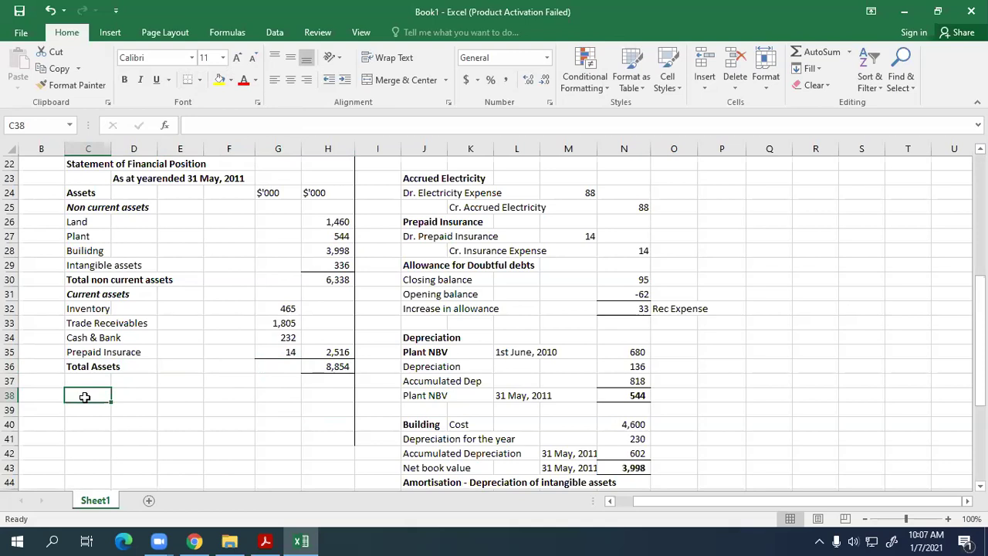
pyautogui.hotkey('ctrl', 'b')
pyautogui.write('Eq')
pyautogui.press('BackSpace')
pyautogui.press('BackSpace')
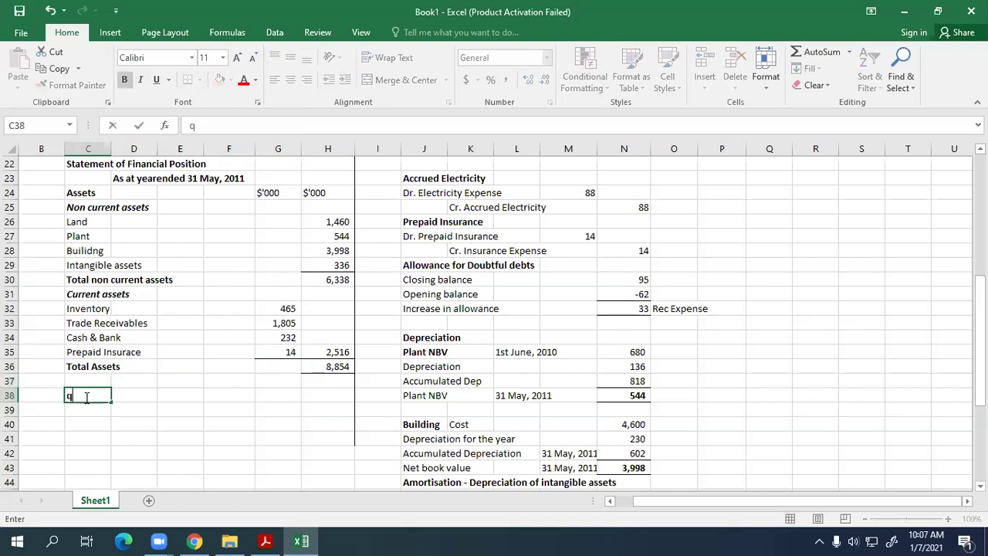
pyautogui.write('Equity and Liabilites')
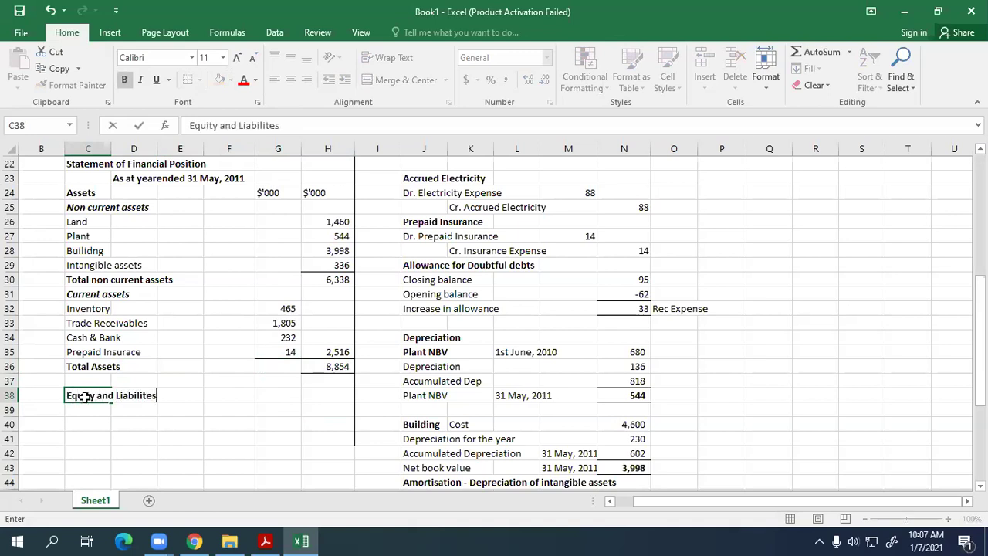
pyautogui.press('Return')
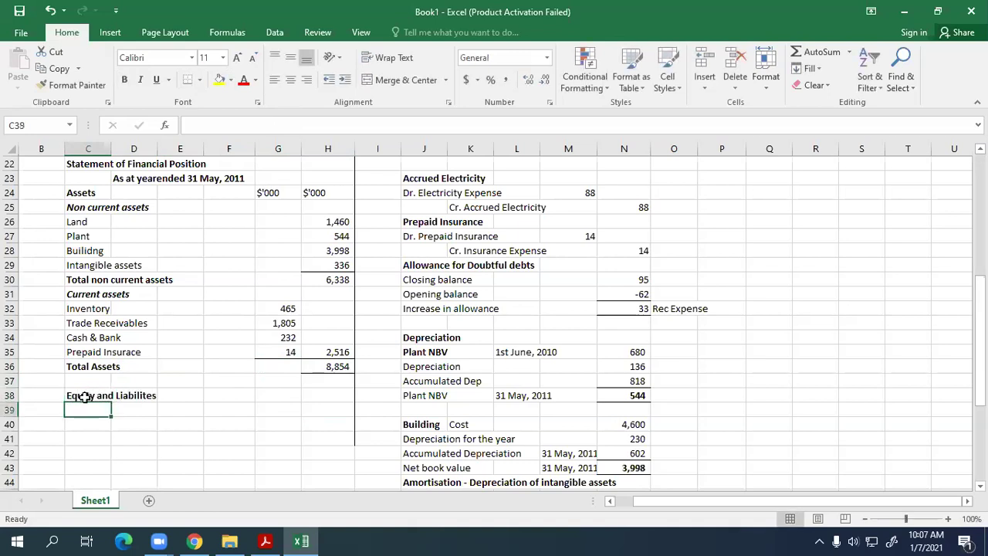
# Step: Add the row labels "Share capital", "Share Premium" and "Retained Earnings" in C39:C41, all without bold
pyautogui.write('SShare capital')
pyautogui.press('Return')
pyautogui.write('Share Prem')
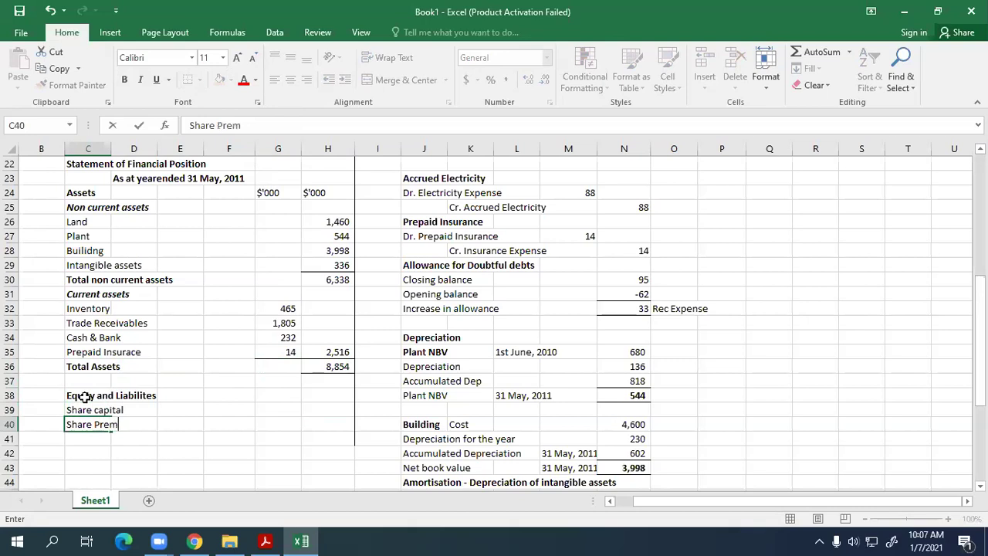
pyautogui.write('ium')
pyautogui.press('Return')
pyautogui.write('Retrai')
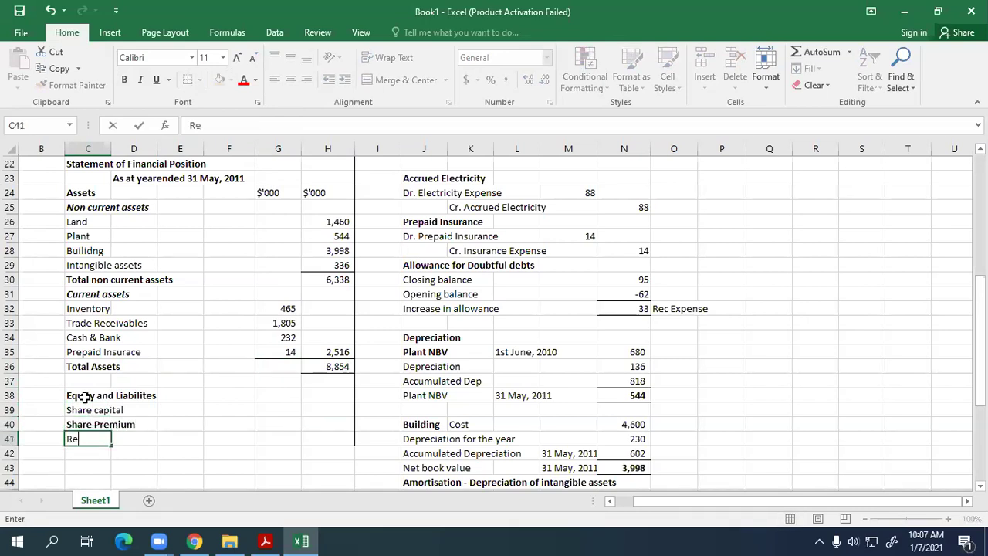
pyautogui.press('BackSpace')
pyautogui.press('BackSpace')
pyautogui.press('BackSpace')
pyautogui.press('BackSpace')
pyautogui.press('BackSpace')
pyautogui.write('tained Earnings')
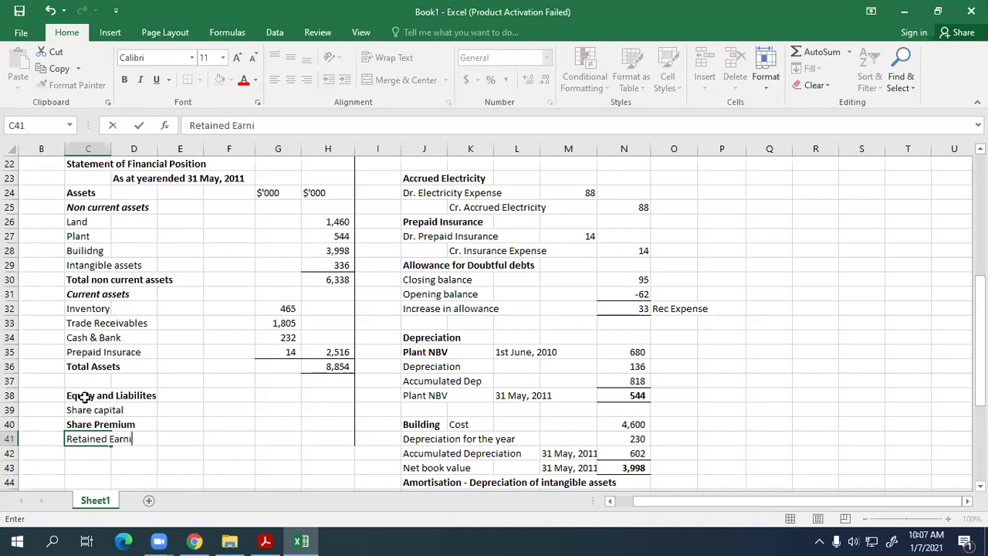
pyautogui.press('Return')
pyautogui.press('Up')
pyautogui.press('Up')
pyautogui.hotkey('ctrl', 'b')
# Step: Look up the ordinary shares and share premium in the PDF's trial balance and enter 4400 in H39 and 486 in H40
pyautogui.press('Up')
pyautogui.press('Right')
pyautogui.press('Right')
pyautogui.press('Right')
pyautogui.press('Right')
pyautogui.press('Right')
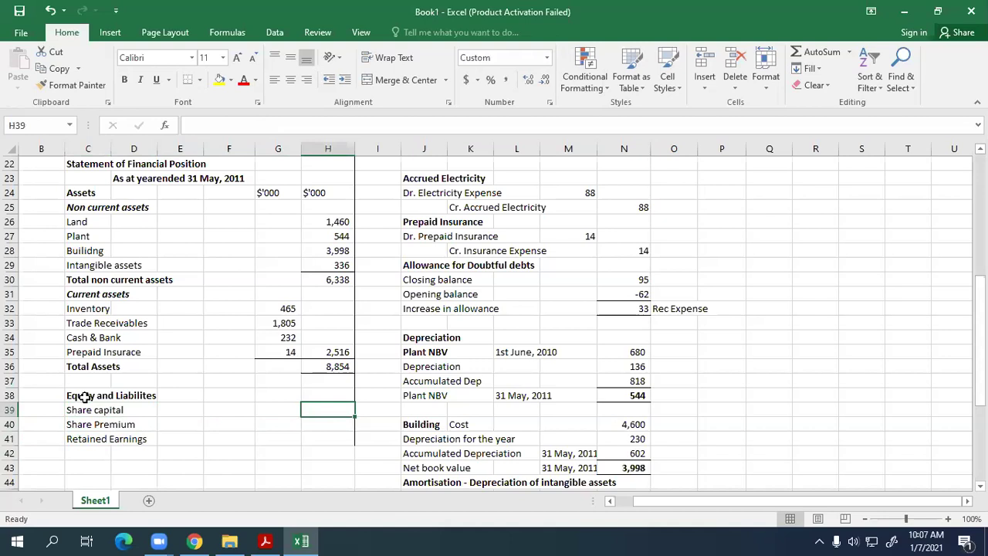
pyautogui.hotkey('alt', 'Tab')
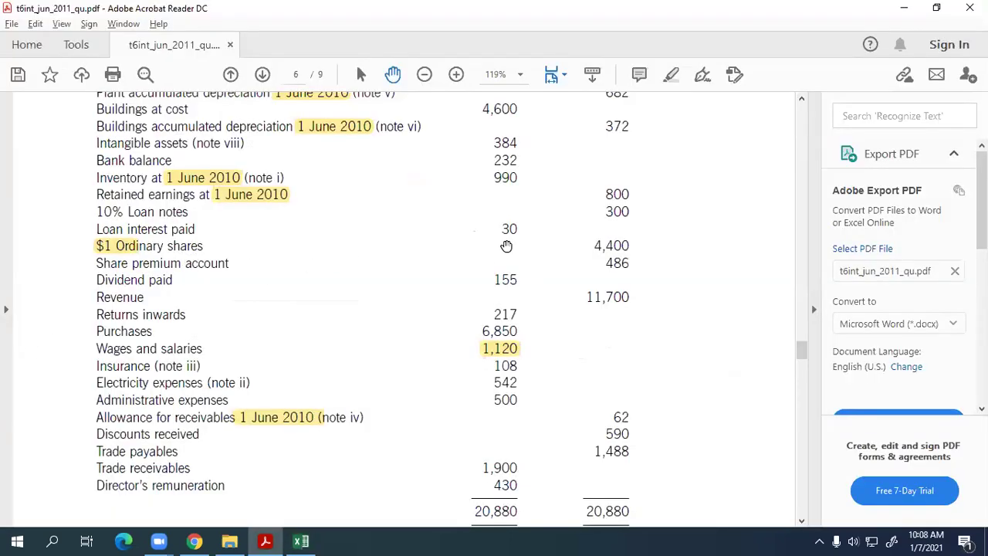
pyautogui.hotkey('alt', 'Tab')
pyautogui.write('4400')
pyautogui.press('Return')
pyautogui.hotkey('alt', 'Tab')
pyautogui.write('486')
pyautogui.press('Return')
# Step: Link retained earnings in H41 to the closing retained earnings balance in H20
pyautogui.write('=')
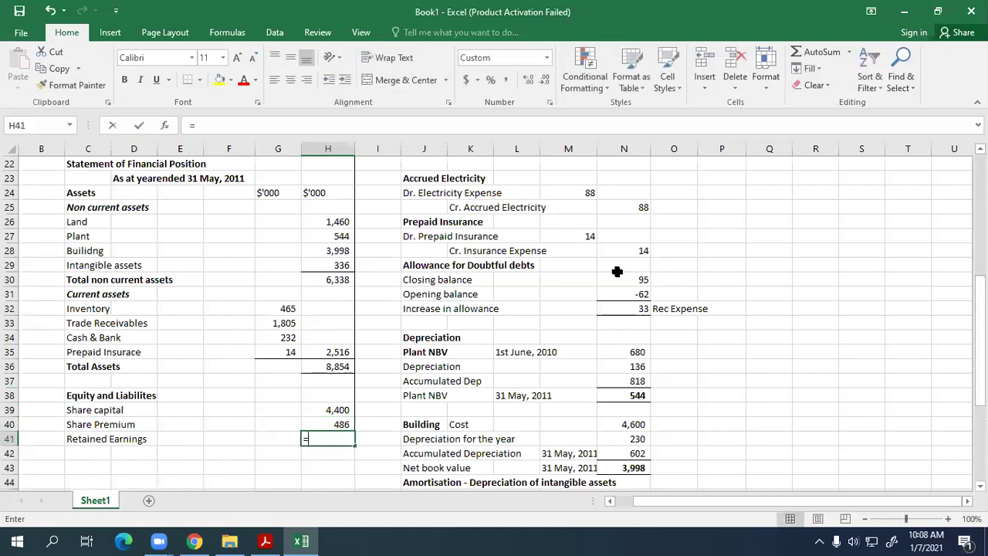
pyautogui.scroll(2, 363, 254)
pyautogui.click(333, 224)
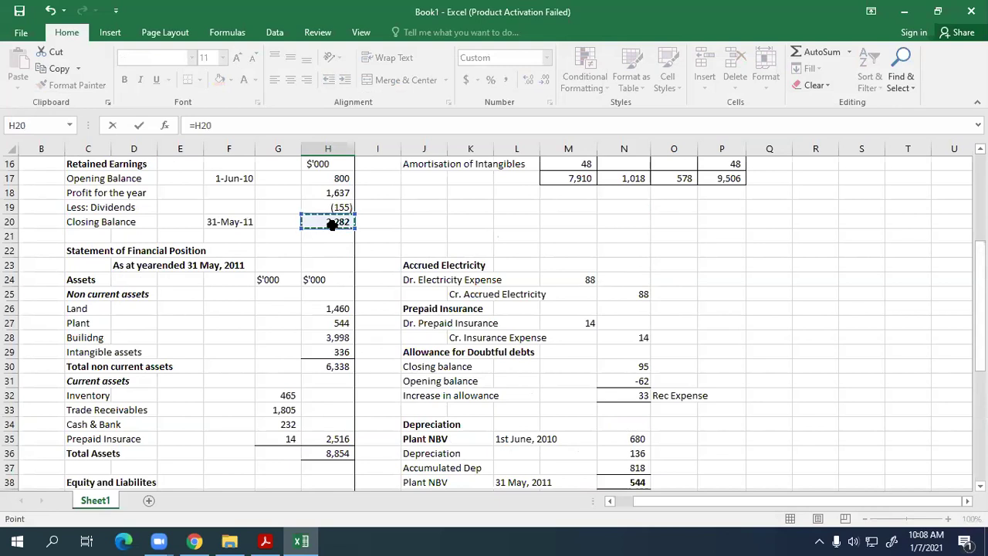
pyautogui.press('Return')
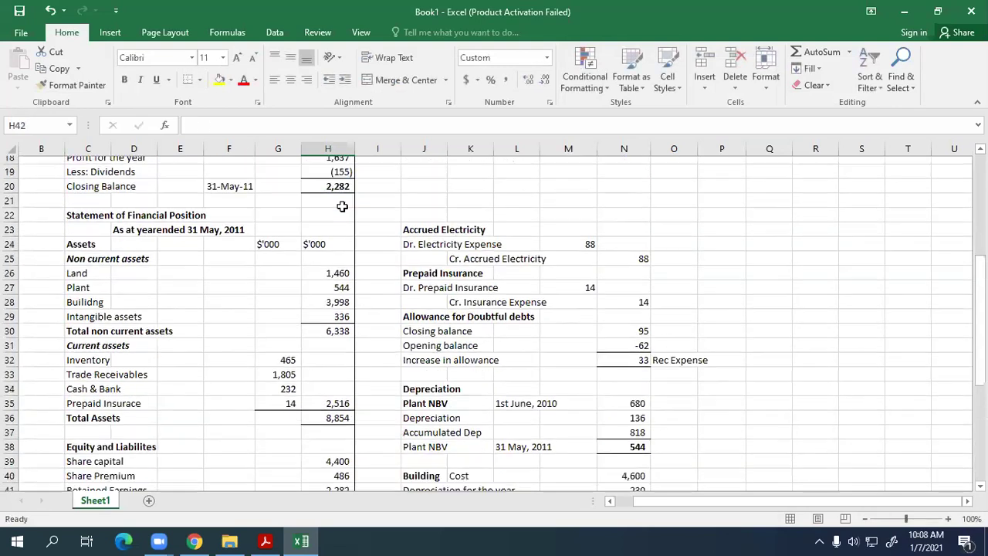
# Step: Total the equity in H42 with a SUM of H39:H41 and add a bottom border to H41
pyautogui.scroll(-2, 303, 400)
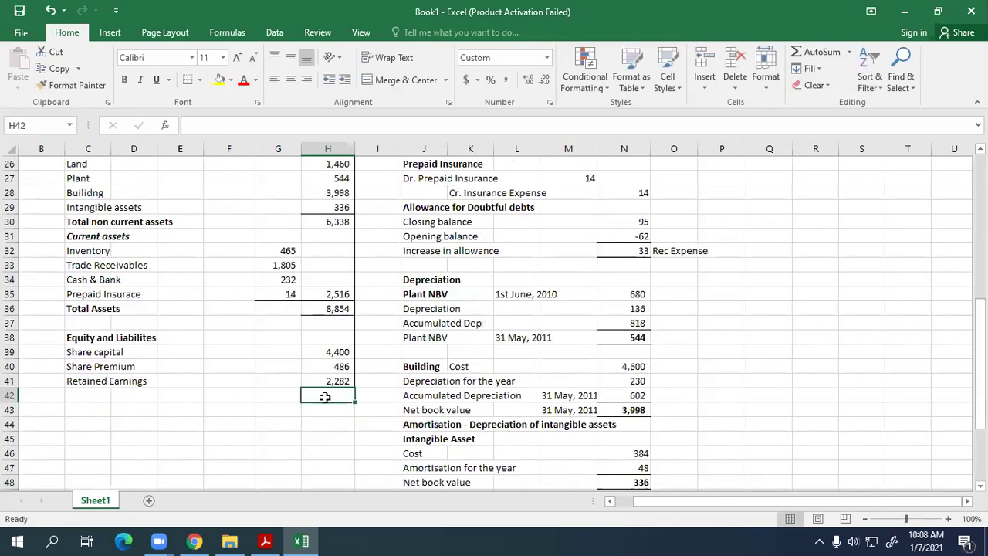
pyautogui.write('=S')
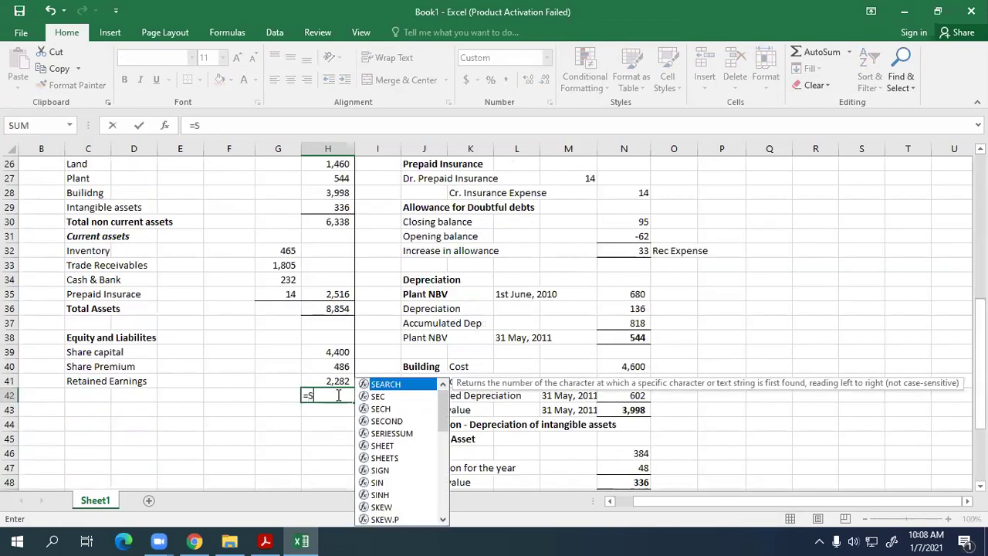
pyautogui.write('UM(')
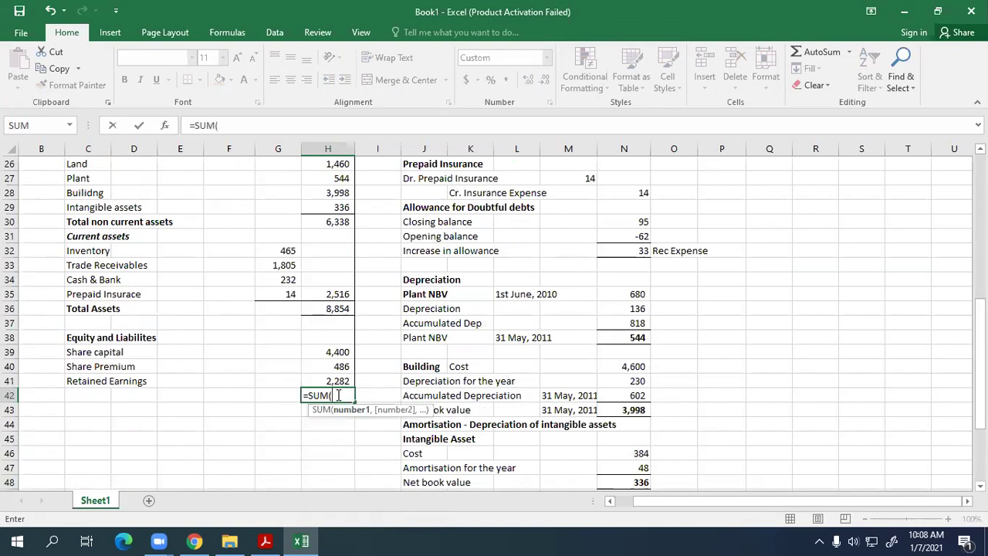
pyautogui.moveTo(332, 352); pyautogui.dragTo(335, 372)
pyautogui.press('Return')
pyautogui.click(335, 380)
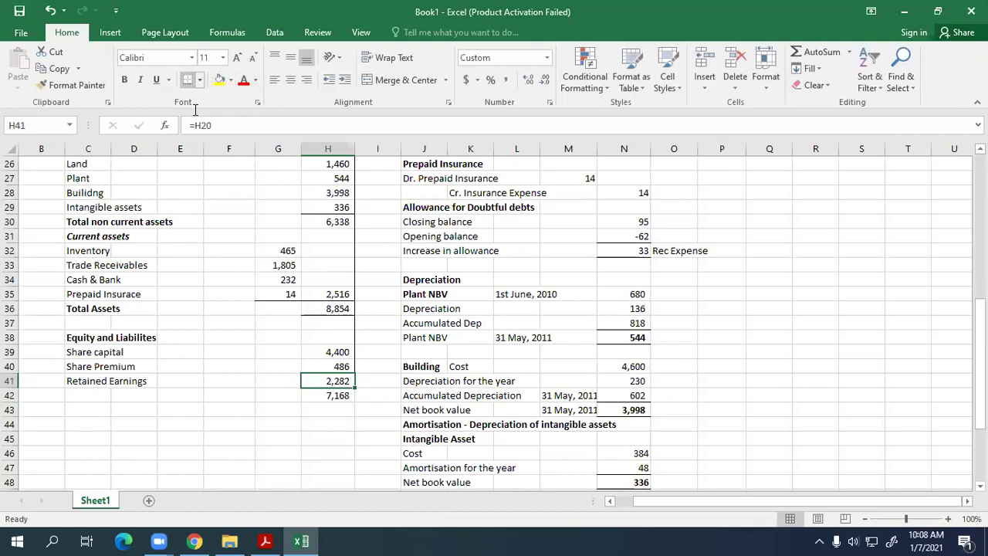
pyautogui.click(210, 462)
# Step: Enter the section heading "Non current liabilities" in C43 in bold italics
pyautogui.click(88, 410)
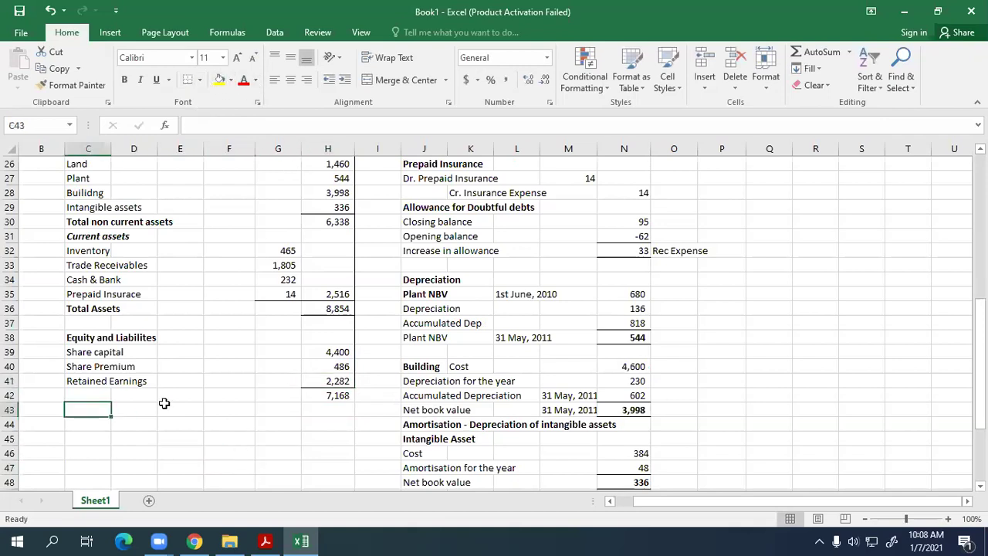
pyautogui.write('Non cur')
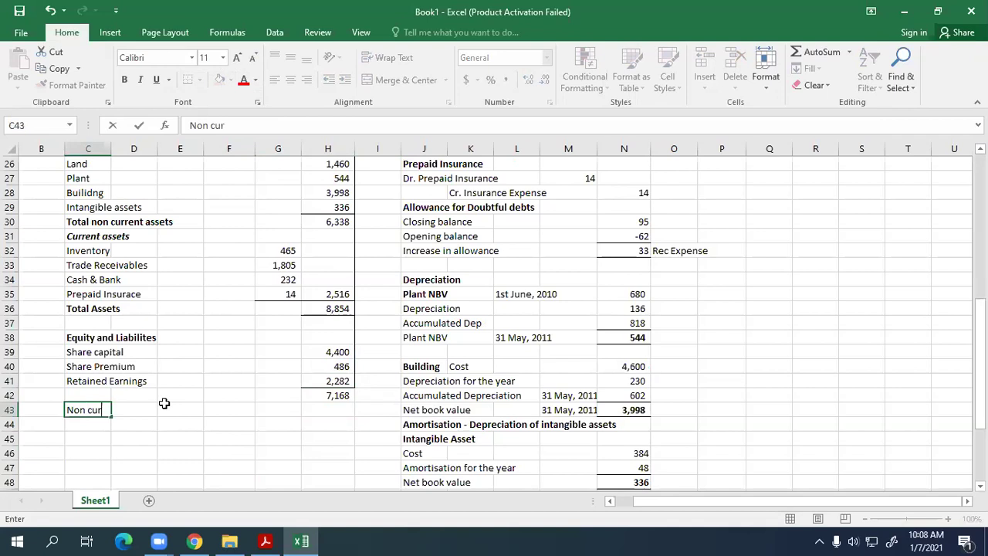
pyautogui.write('rent liabilit')
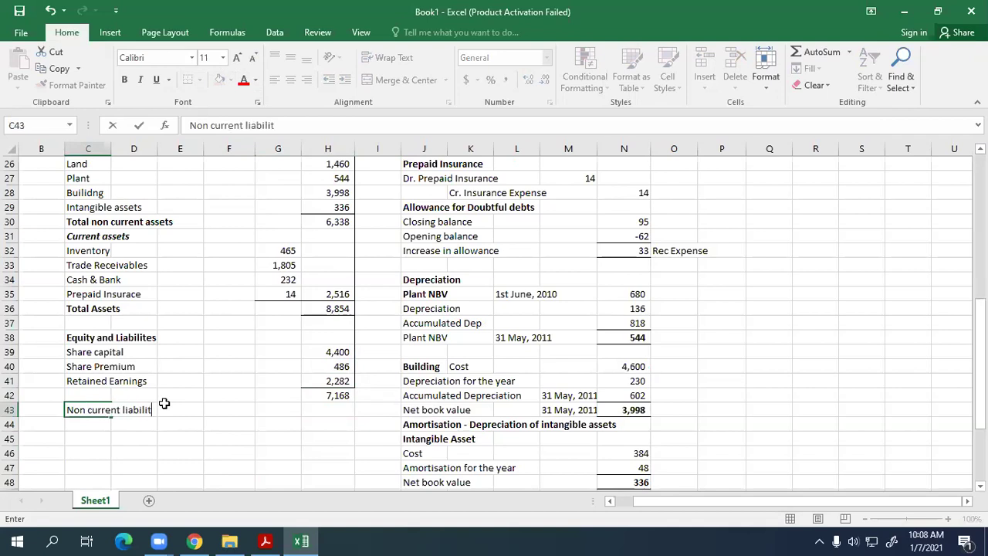
pyautogui.write('eies')
pyautogui.press('Return')
pyautogui.press('Up')
pyautogui.hotkey('ctrl', 'b')
pyautogui.hotkey('ctrl', 'Down')
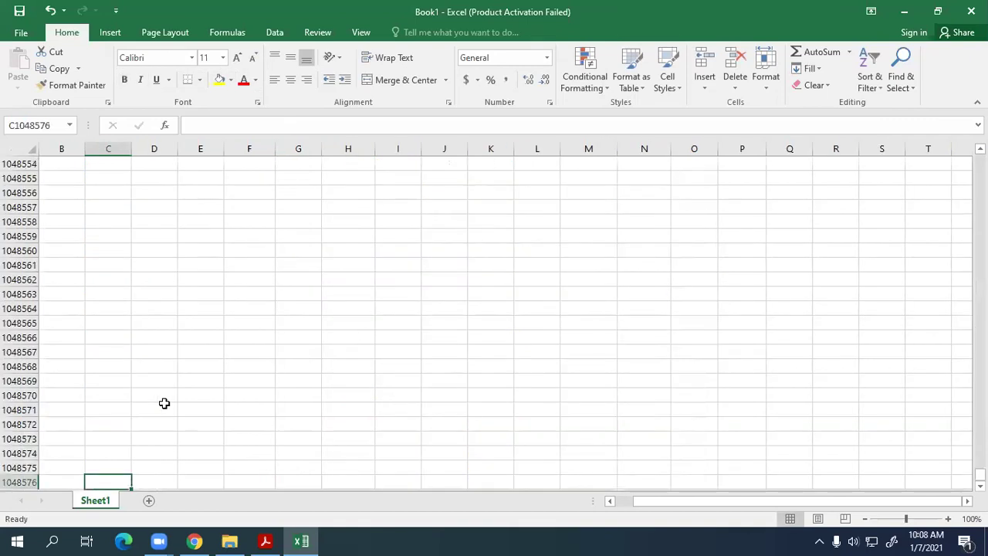
pyautogui.hotkey('ctrl', 'Up')
pyautogui.press('Down')
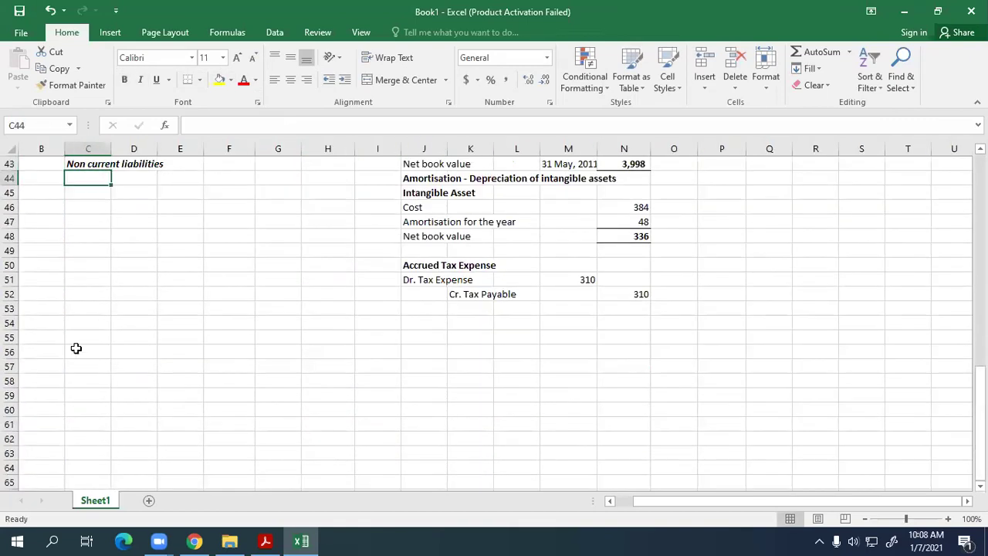
# Step: Look up the loan notes in the PDF's trial balance, then add a "10% Loan notes" row in C44 with 300 in H44
pyautogui.scroll(7, 76, 348)
pyautogui.scroll(-1, 146, 443)
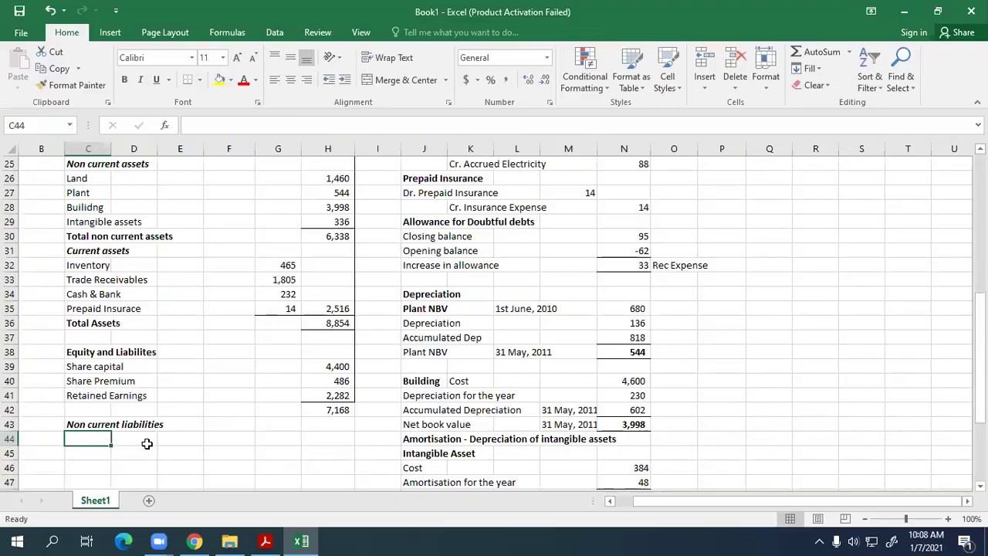
pyautogui.hotkey('alt', 'Tab')
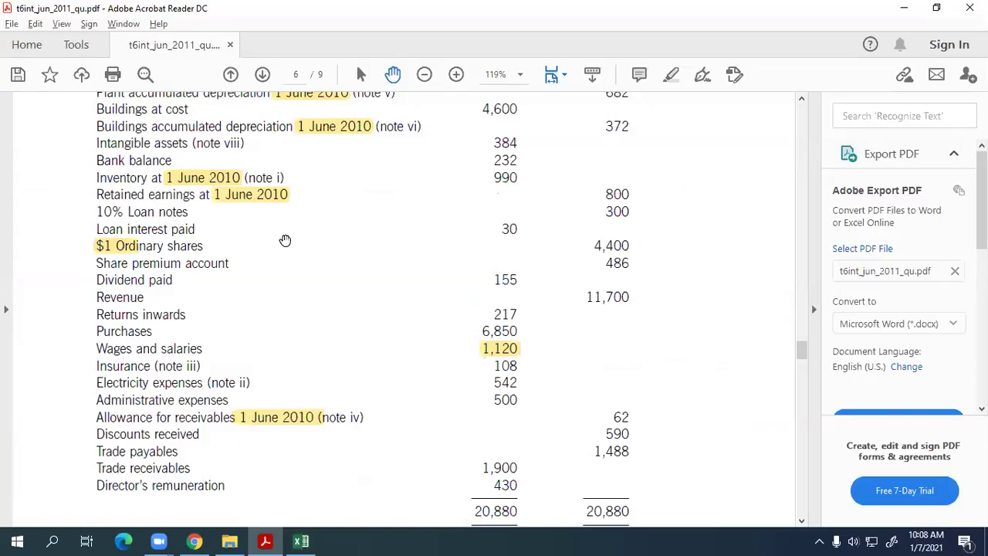
pyautogui.hotkey('alt', 'Tab')
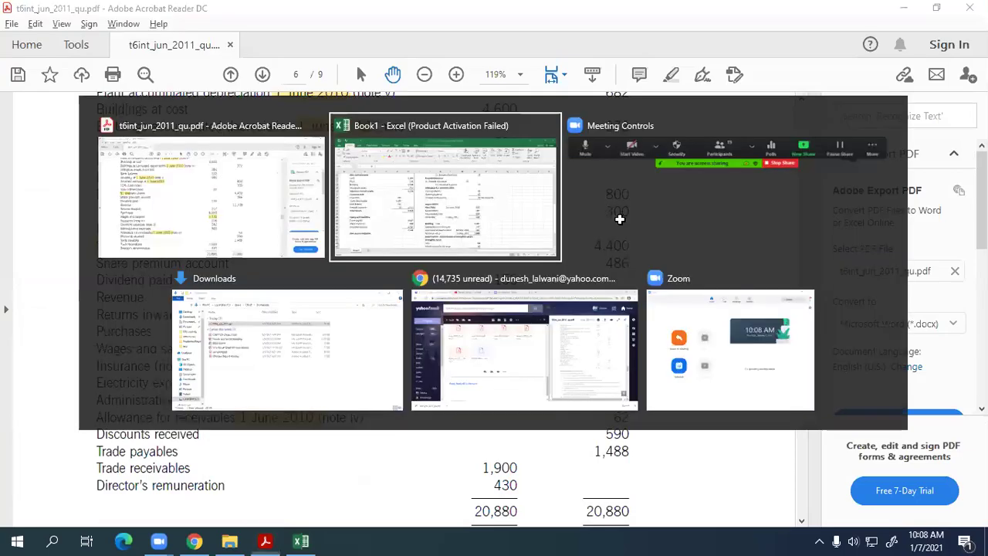
pyautogui.write('10%')
pyautogui.write(' Lop')
pyautogui.write('n notes')
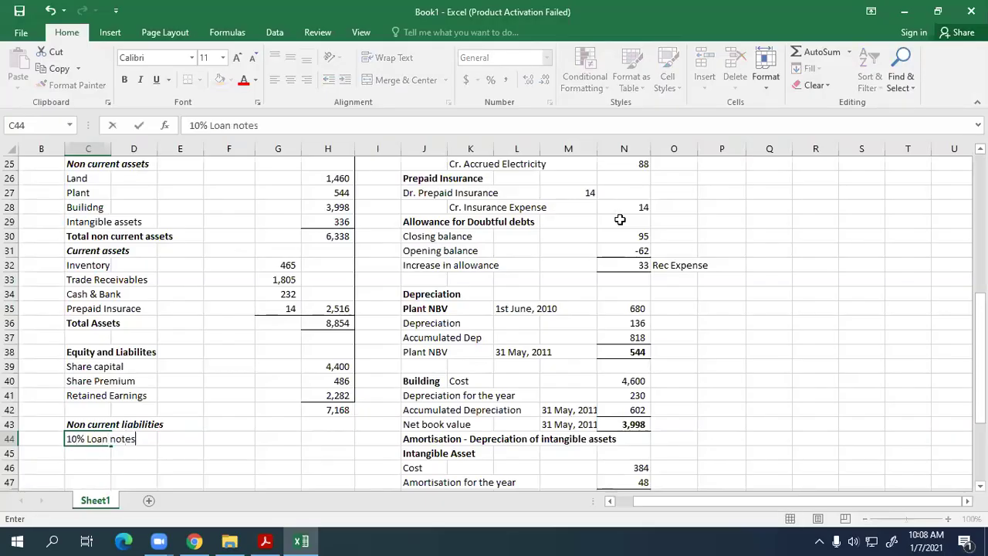
pyautogui.press('Tab')
pyautogui.press('Tab')
pyautogui.press('Tab')
pyautogui.press('Tab')
pyautogui.press('Tab')
pyautogui.write('300')
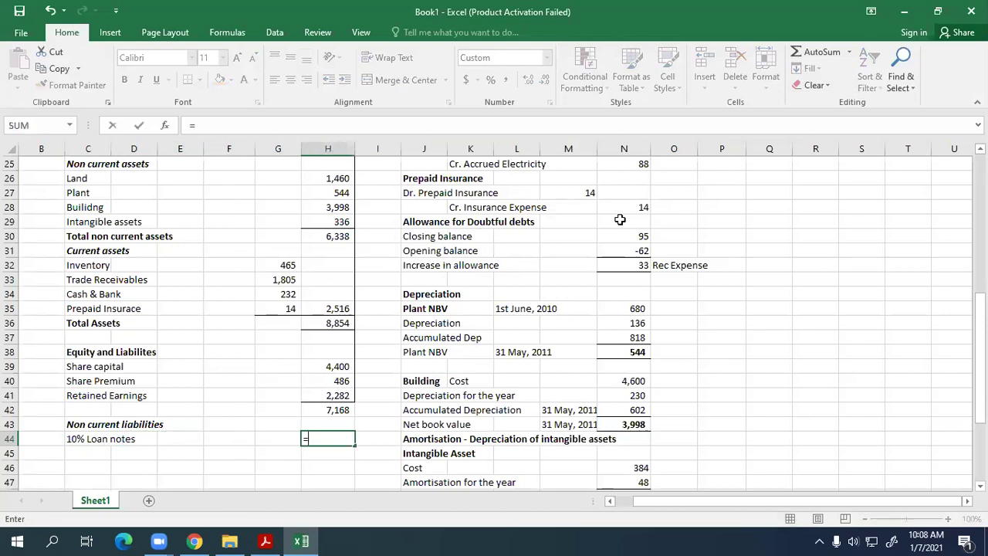
pyautogui.press('Return')
# Step: Check the loan notes figure in the PDF's trial balance, then enter the section heading "Current Liabilites" in C46
pyautogui.hotkey('alt', 'Tab')
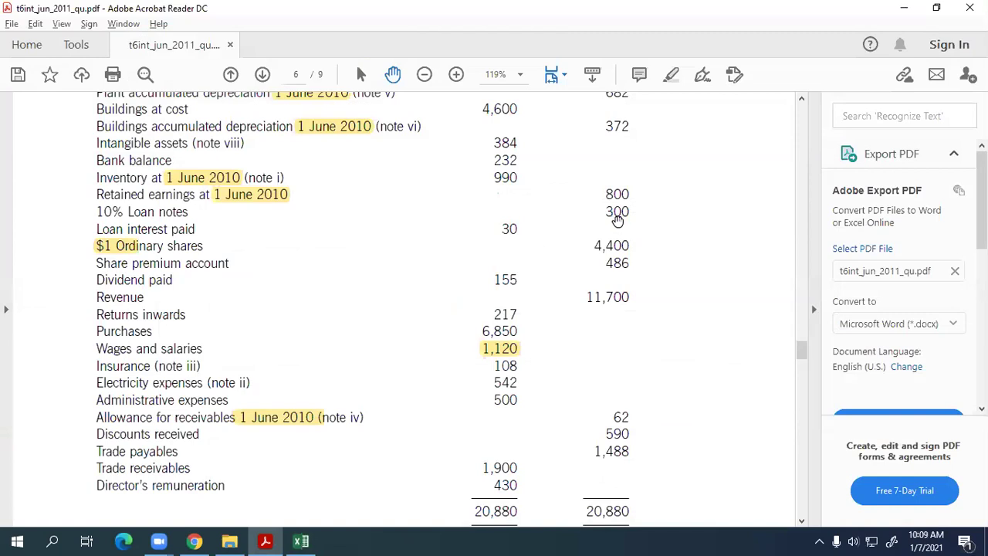
pyautogui.scroll(-1, 610, 231)
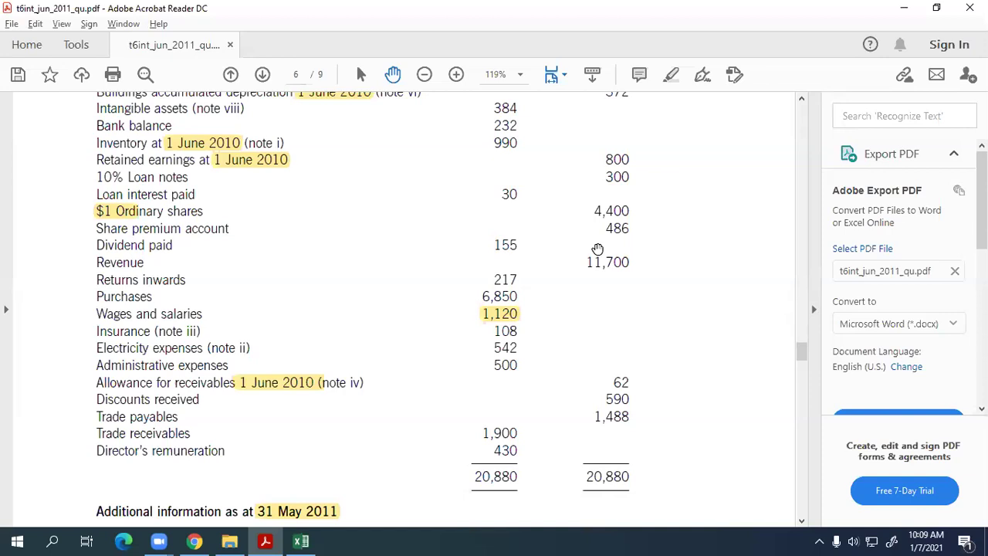
pyautogui.hotkey('alt', 'Tab')
pyautogui.press('Down')
pyautogui.press('Down')
pyautogui.write('Currne')
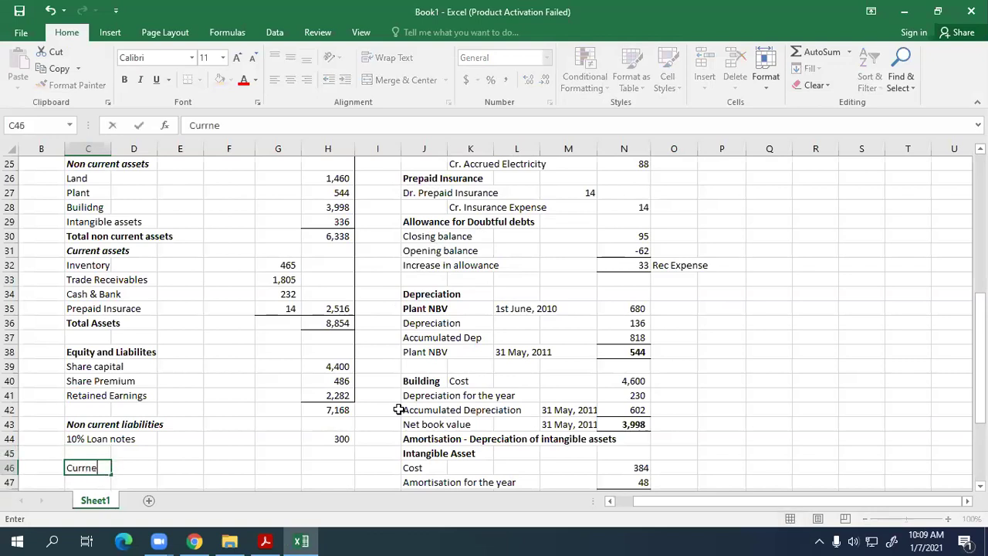
pyautogui.press('BackSpace')
pyautogui.press('BackSpace')
pyautogui.write('ent Lai')
pyautogui.press('BackSpace')
pyautogui.write('iabilites')
pyautogui.press('Return')
# Step: Format the "Current Liabilites" heading in C46 in bold italics without an underline
pyautogui.press('Up')
pyautogui.hotkey('ctrl', 'b')
pyautogui.hotkey('ctrl', 'u')
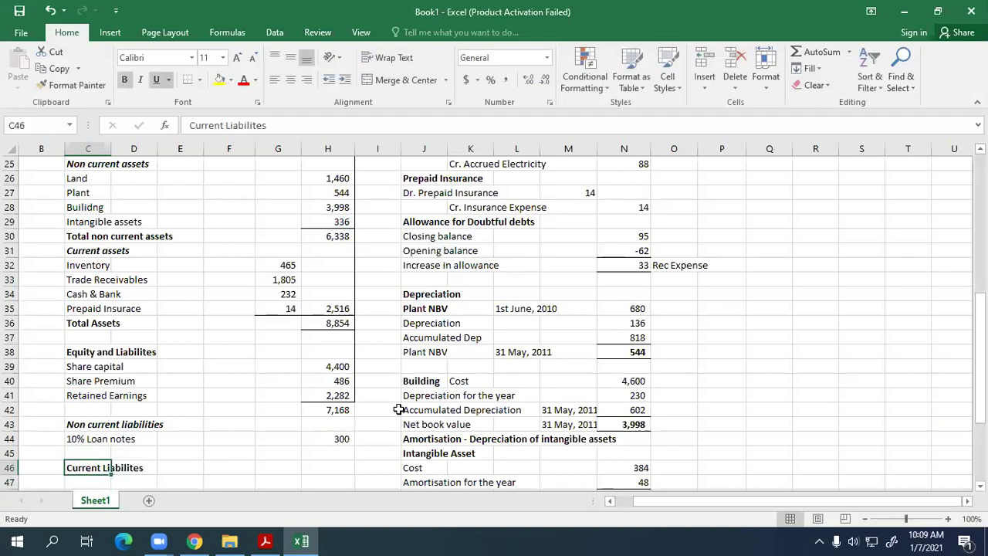
pyautogui.hotkey('ctrl', 'u')
pyautogui.hotkey('ctrl', 'i')
pyautogui.hotkey('ctrl', 'Down')
pyautogui.hotkey('ctrl', 'Up')
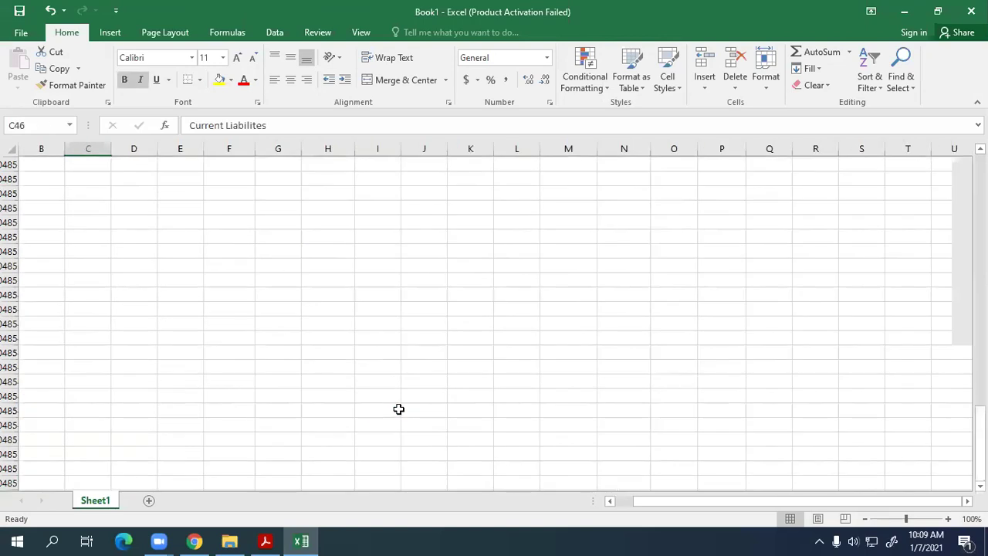
# Step: Look through the PDF's trial balance for current liabilities, then enter the label "Trade payables" in C47
pyautogui.scroll(6, 214, 330)
pyautogui.click(118, 447)
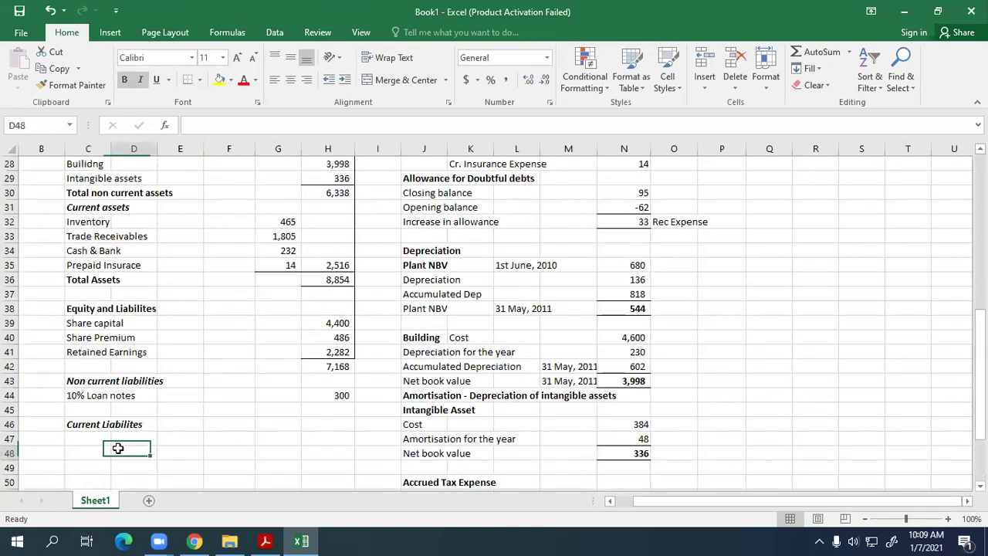
pyautogui.hotkey('alt', 'Tab')
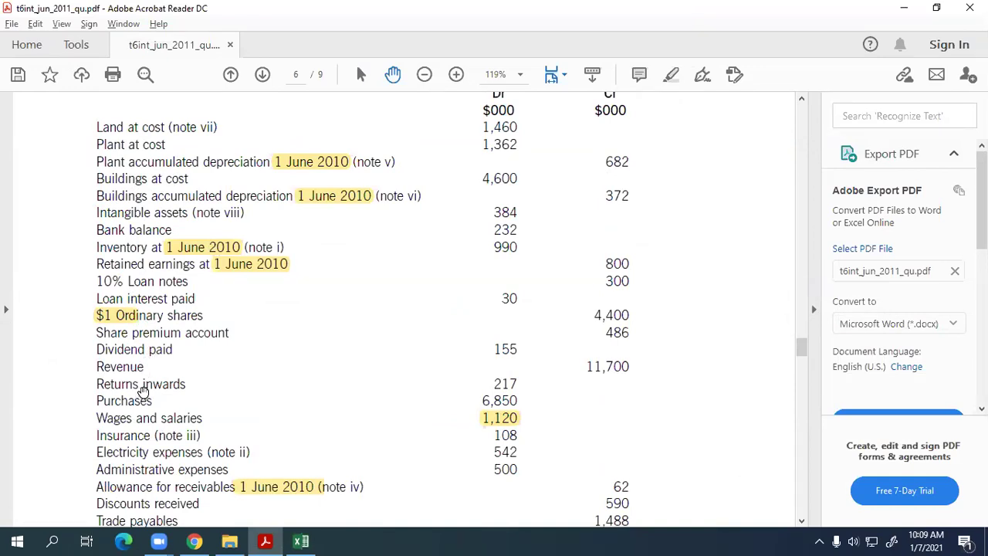
pyautogui.scroll(-1, 181, 405)
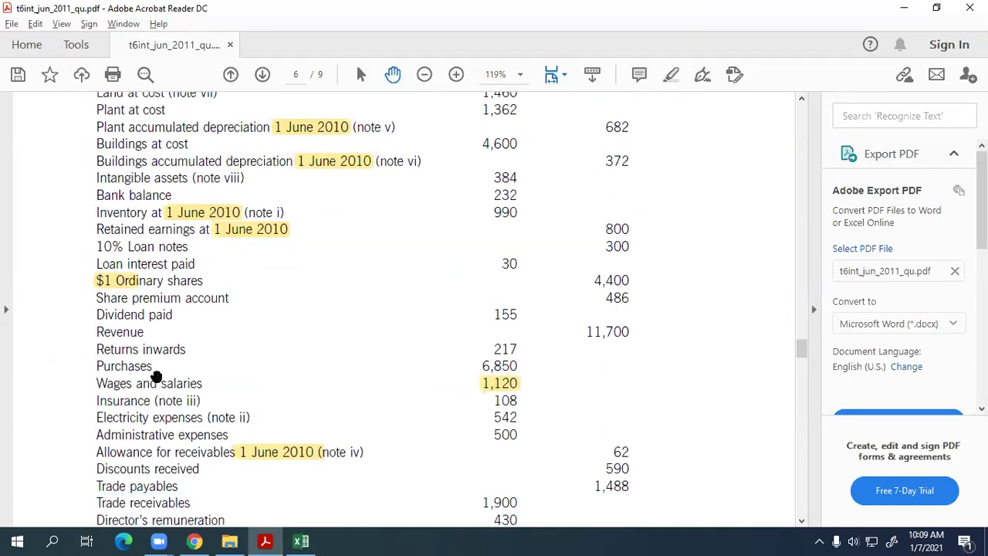
pyautogui.scroll(-1, 204, 386)
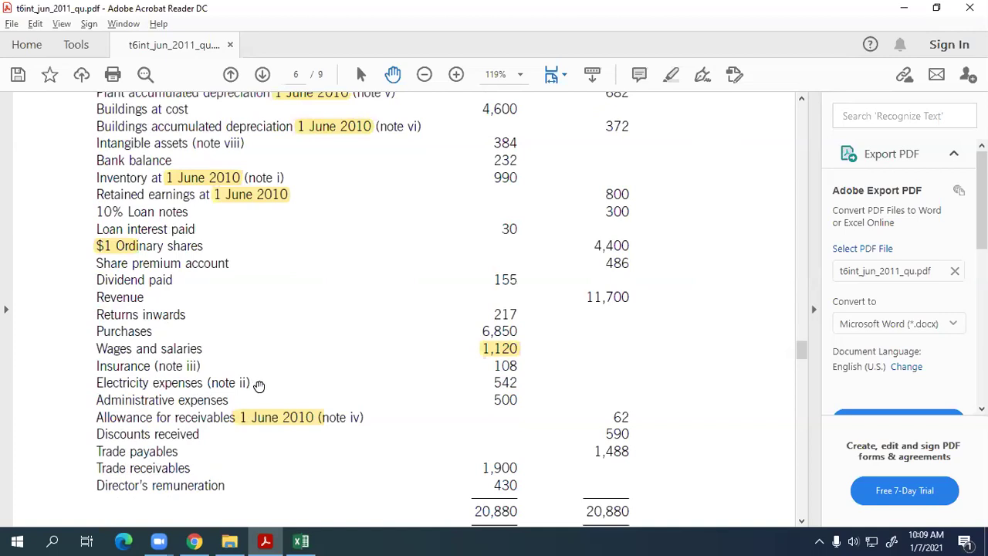
pyautogui.scroll(-2, 255, 384)
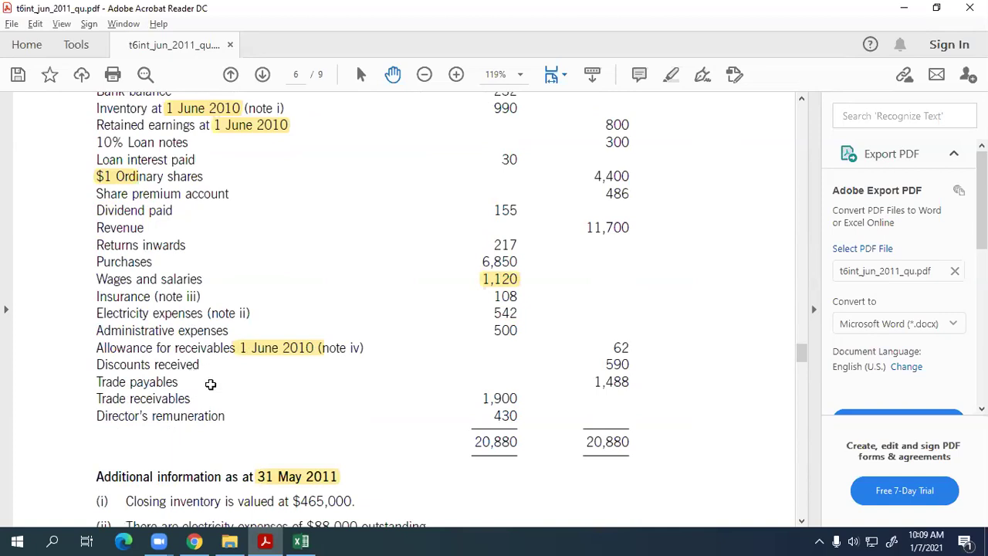
pyautogui.hotkey('alt', 'Tab')
pyautogui.write('Trade payables')
pyautogui.press('Tab')
pyautogui.press('Tab')
pyautogui.press('Tab')
pyautogui.press('Tab')
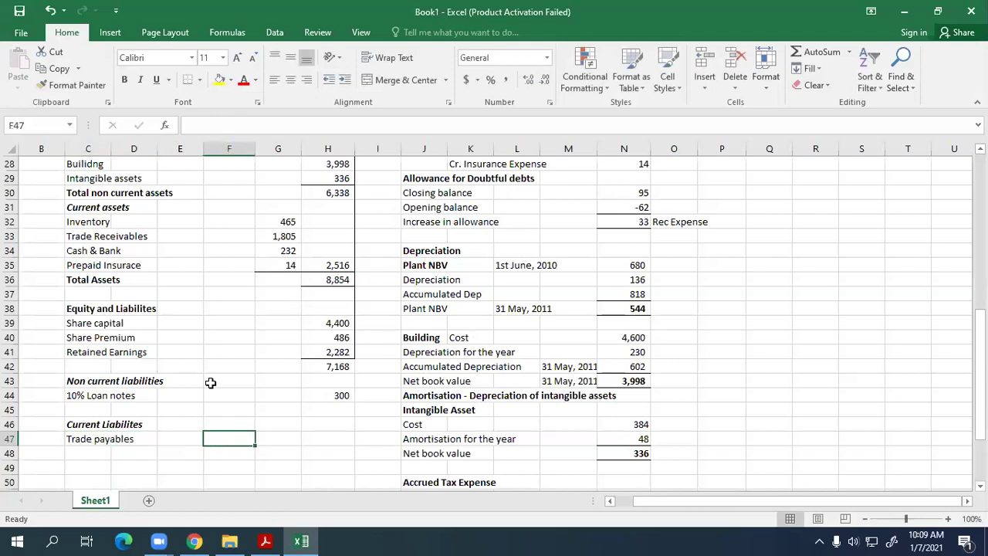
# Step: Enter the trade payables figure from the PDF's trial balance, 1488, in G47
pyautogui.hotkey('alt', 'Tab')
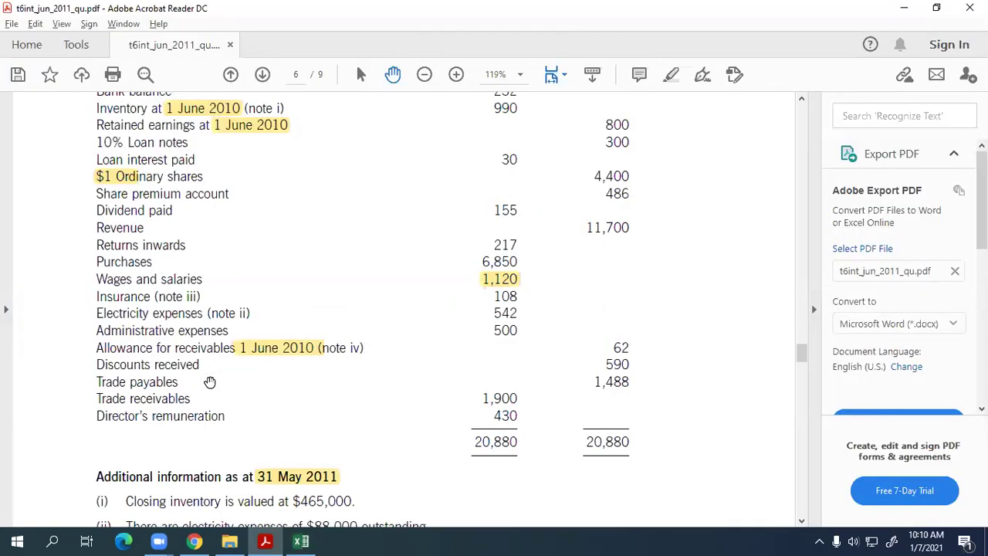
pyautogui.hotkey('alt', 'Tab')
pyautogui.write('1488')
pyautogui.press('Return')
# Step: Check the PDF's additional information for accrued expenses, then enter the label "Accrued Electricity" in C48
pyautogui.hotkey('alt', 'Tab')
pyautogui.scroll(-3, 294, 389)
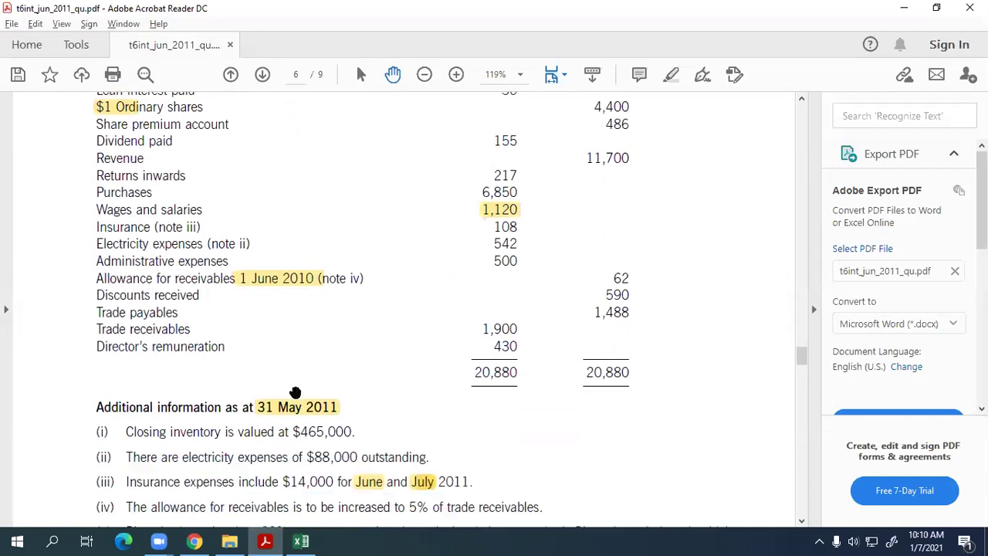
pyautogui.scroll(-1, 351, 400)
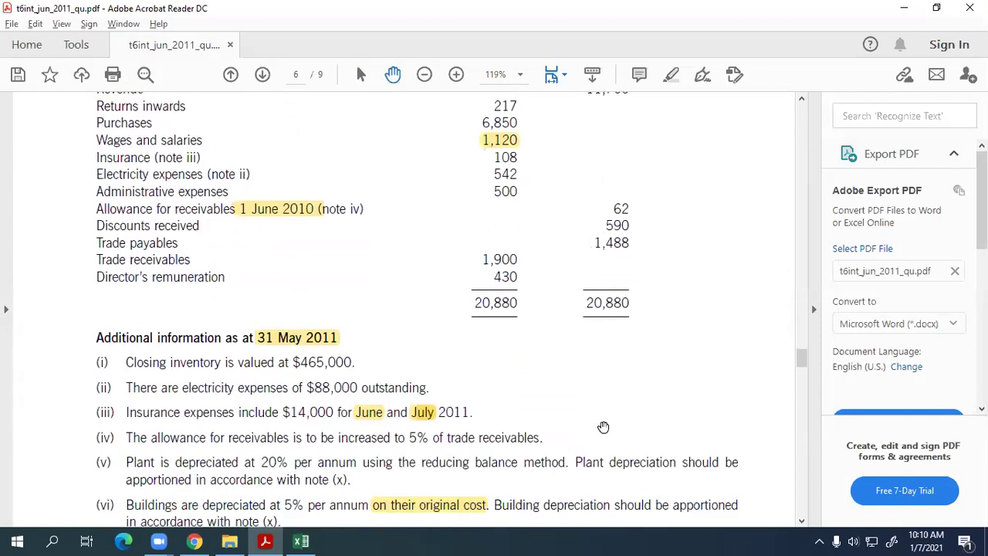
pyautogui.hotkey('alt', 'Tab')
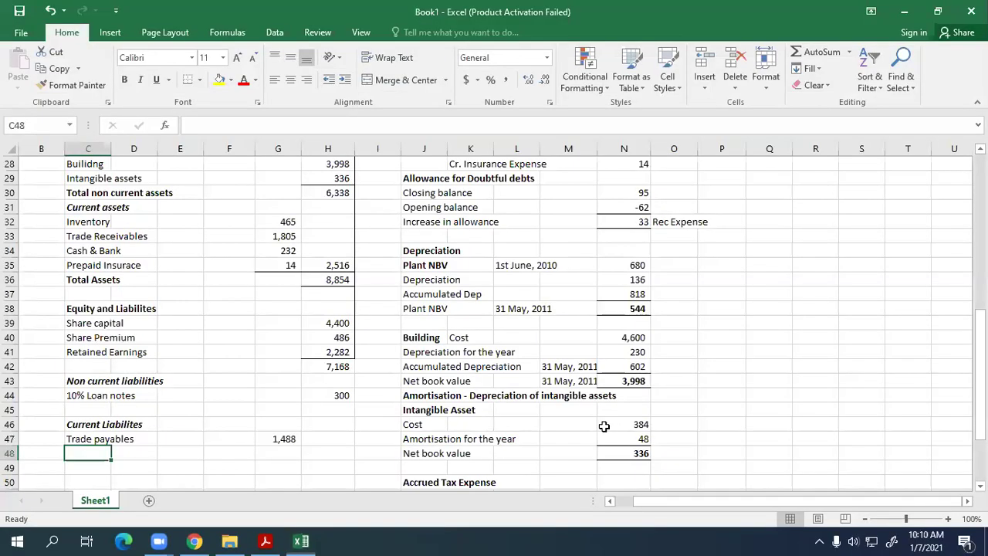
pyautogui.write('EA')
pyautogui.press('BackSpace')
pyautogui.press('BackSpace')
pyautogui.write('ACcrcured')
pyautogui.press('BackSpace')
pyautogui.press('BackSpace')
pyautogui.press('BackSpace')
pyautogui.write('red Ex')
pyautogui.press('BackSpace')
pyautogui.write('le')
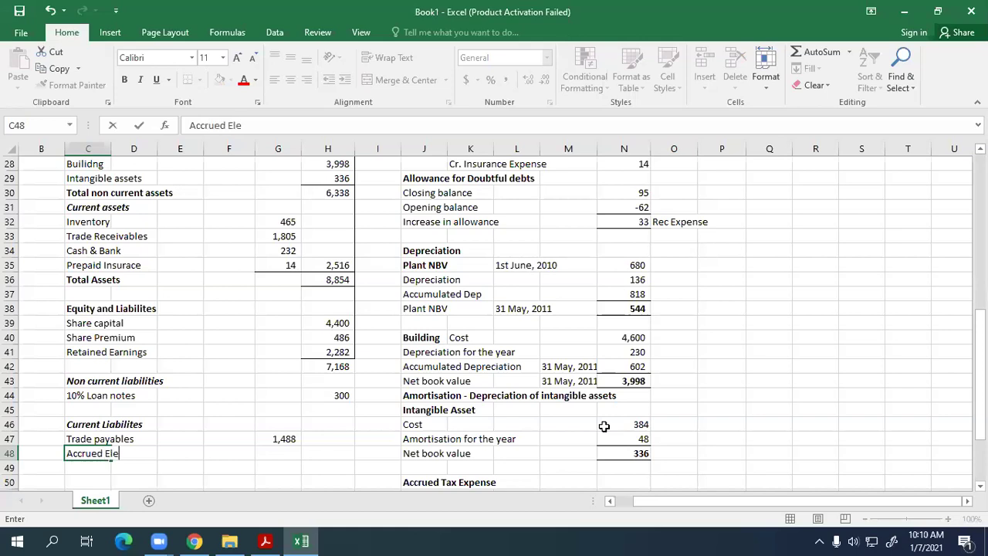
pyautogui.write('ctricity')
# Step: Link G48 to the accrued electricity credit in N25 of the workings
pyautogui.press('Tab')
pyautogui.press('Tab')
pyautogui.press('Tab')
pyautogui.press('Tab')
pyautogui.write('=-')
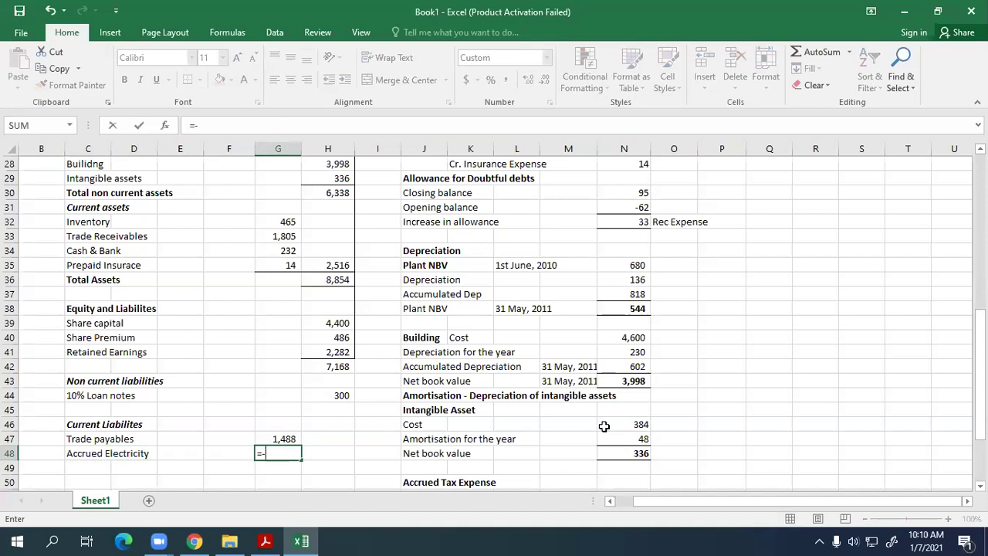
pyautogui.press('BackSpace')
pyautogui.scroll(3, 607, 278)
pyautogui.scroll(1, 607, 278)
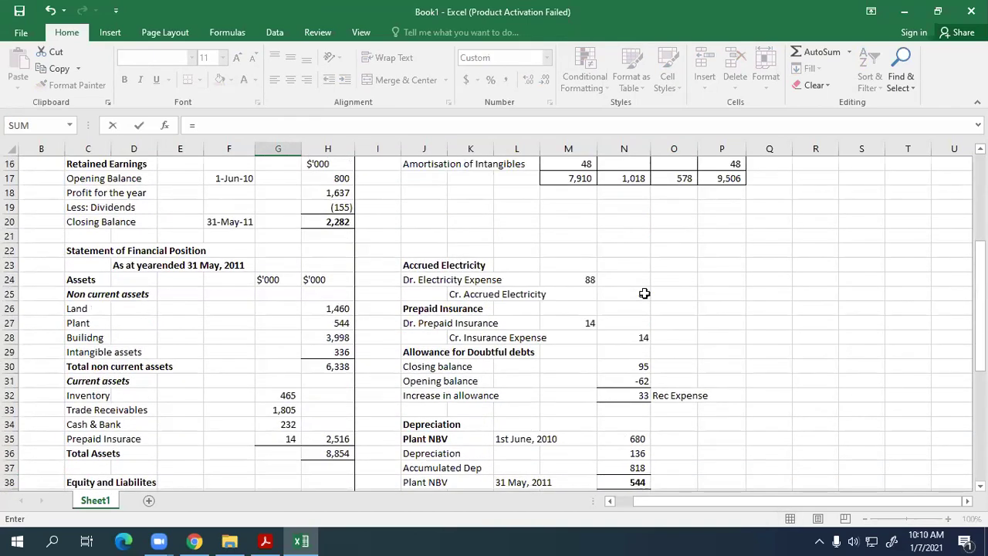
pyautogui.click(645, 293)
pyautogui.press('Return')
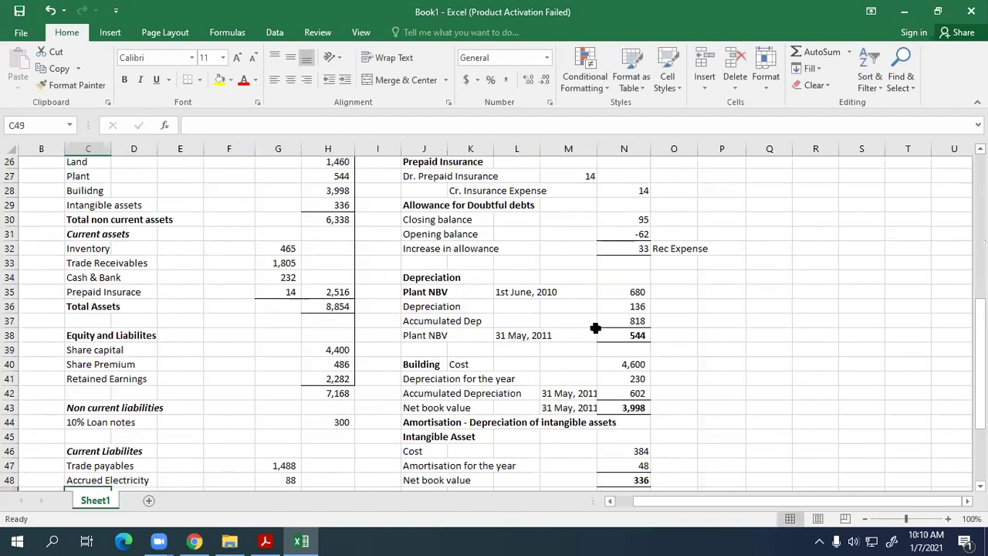
# Step: Add a "Tax Payable" row in C49 and link G49 to the tax payable credit in N52
pyautogui.scroll(-1, 297, 451)
pyautogui.write('Tax')
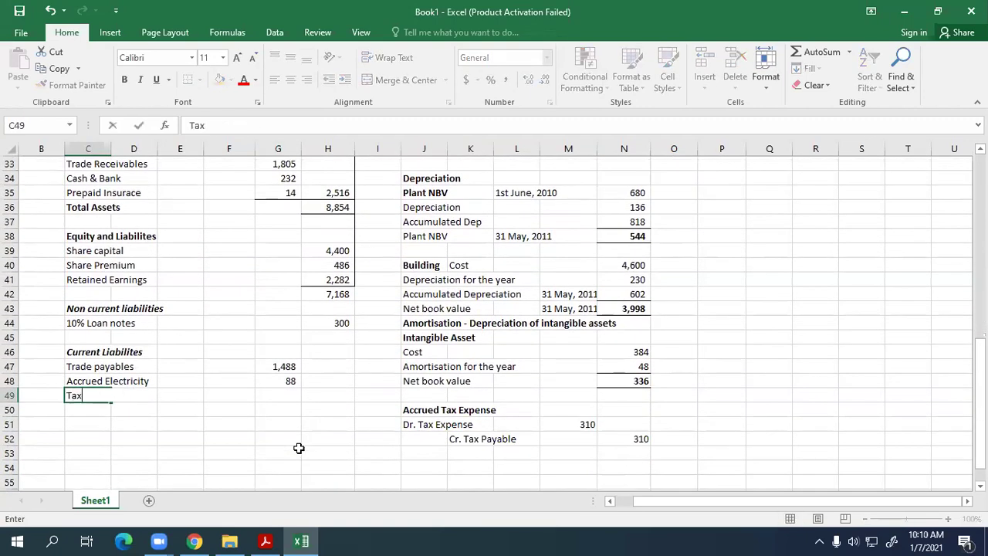
pyautogui.write(' Payable')
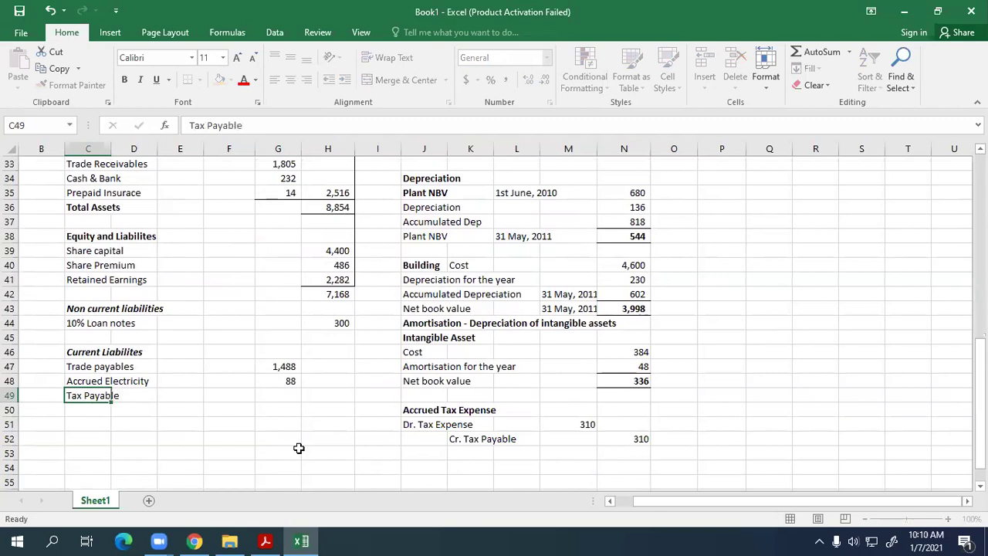
pyautogui.press('Tab')
pyautogui.press('Tab')
pyautogui.press('Tab')
pyautogui.press('Tab')
pyautogui.write('=')
pyautogui.click(630, 439)
pyautogui.press('Return')
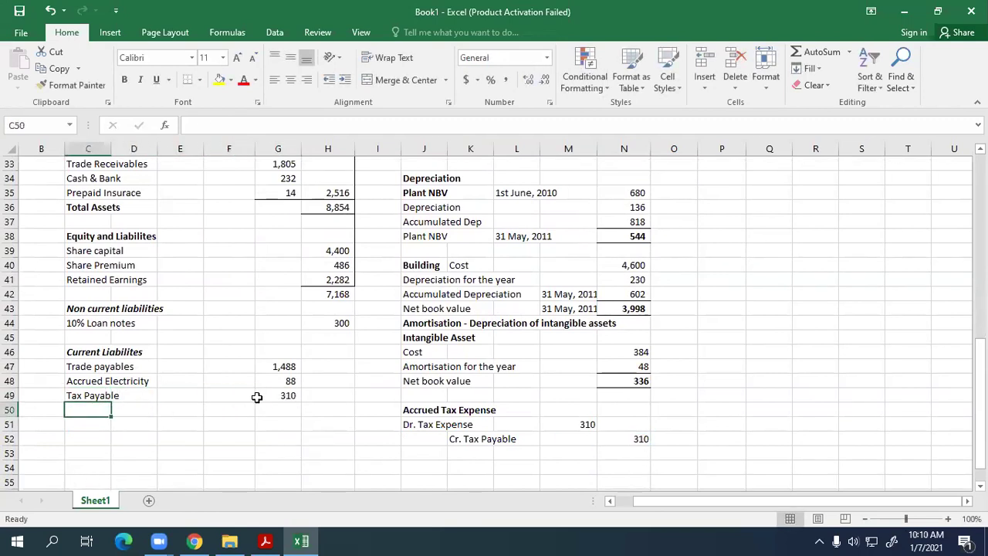
# Step: Review the PDF's notes and trial balance and the worksheet's statements for any remaining liabilities
pyautogui.hotkey('alt', 'Tab')
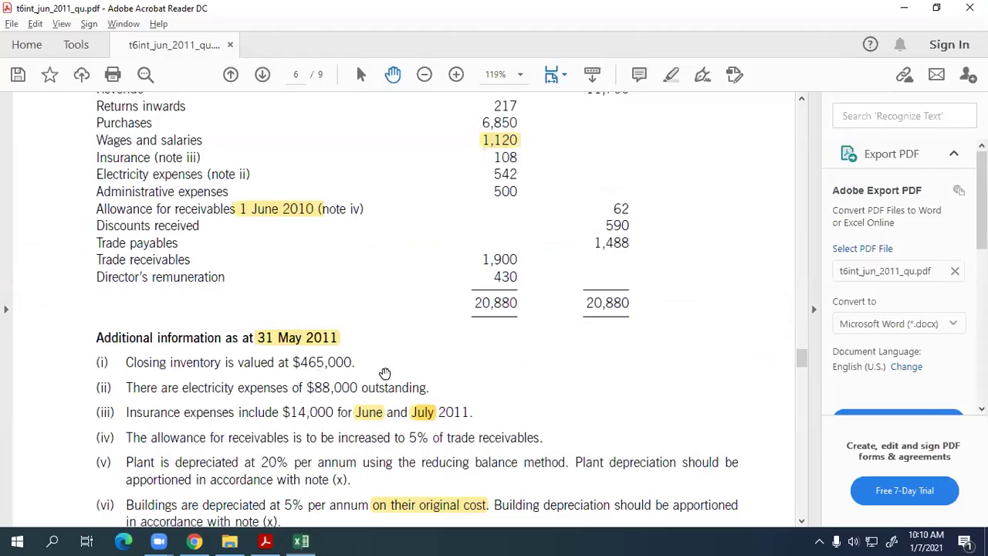
pyautogui.scroll(-4, 376, 389)
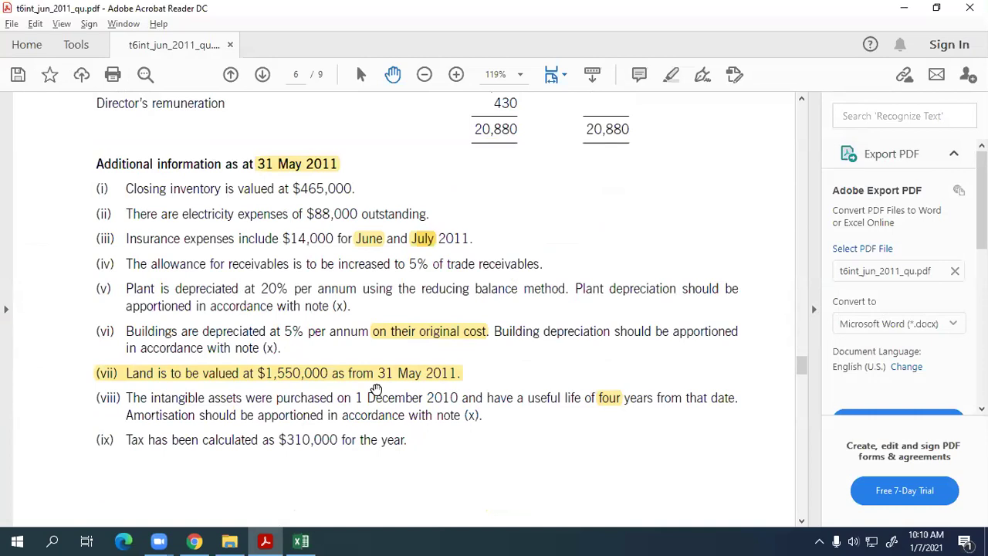
pyautogui.scroll(-15, 375, 390)
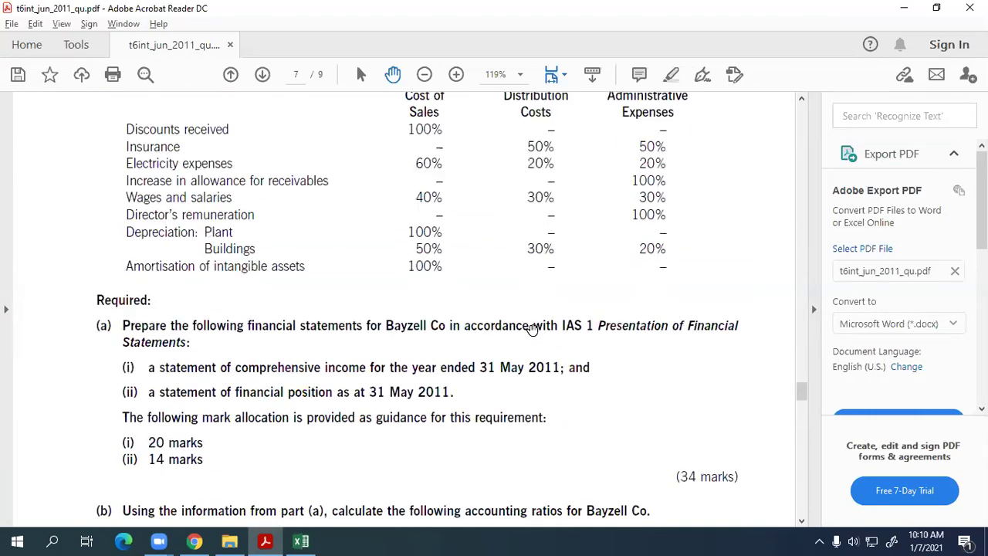
pyautogui.scroll(-2, 532, 329)
pyautogui.scroll(15, 532, 329)
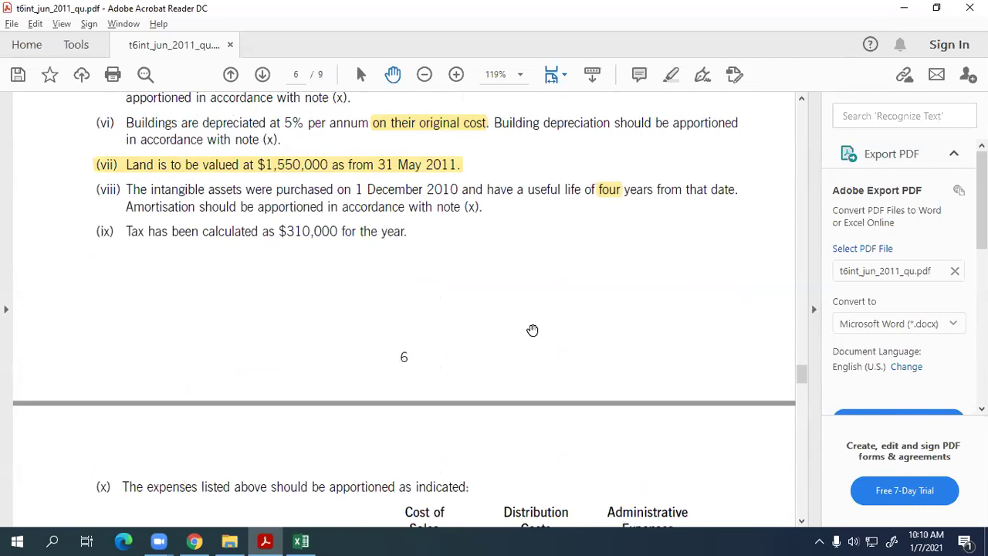
pyautogui.scroll(12, 532, 331)
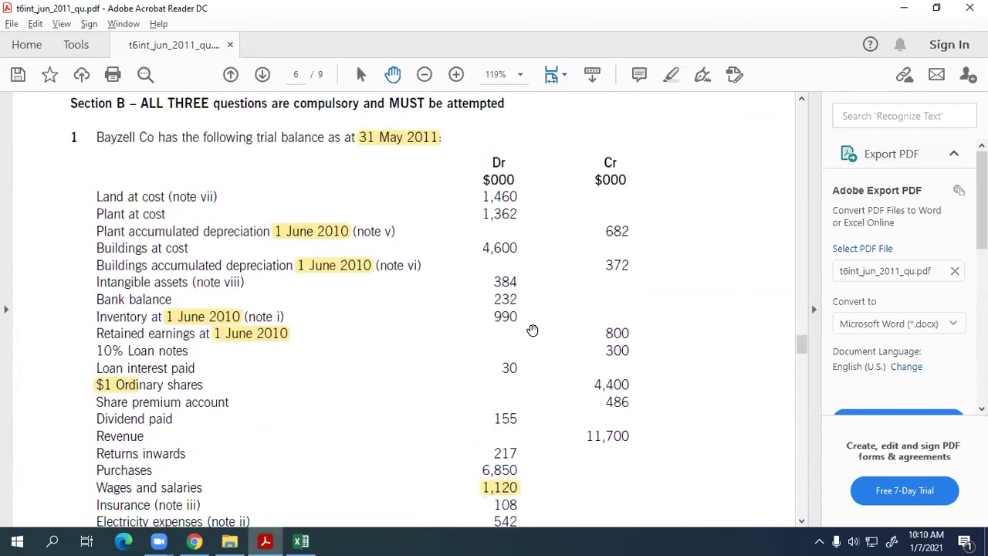
pyautogui.hotkey('alt', 'Tab')
pyautogui.scroll(10, 439, 356)
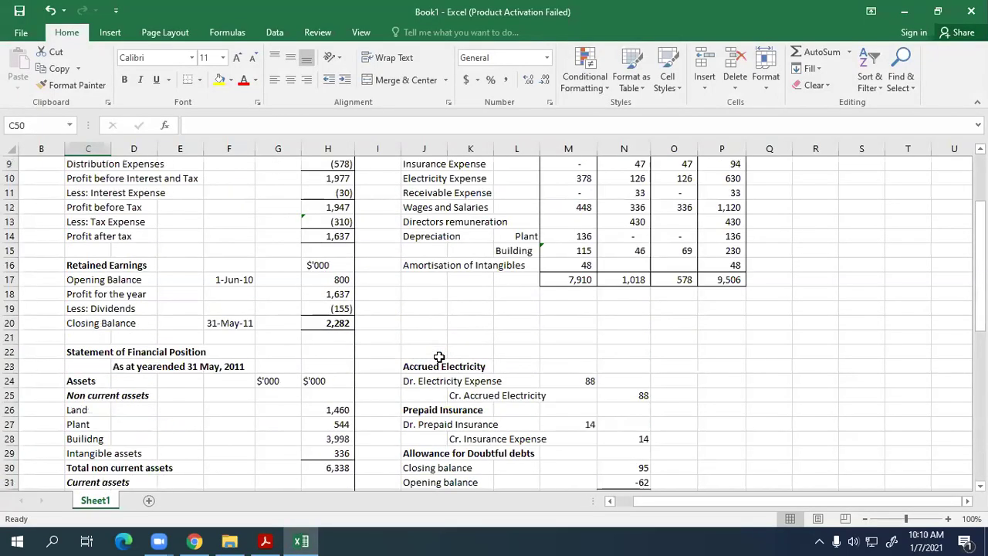
pyautogui.scroll(-12, 438, 356)
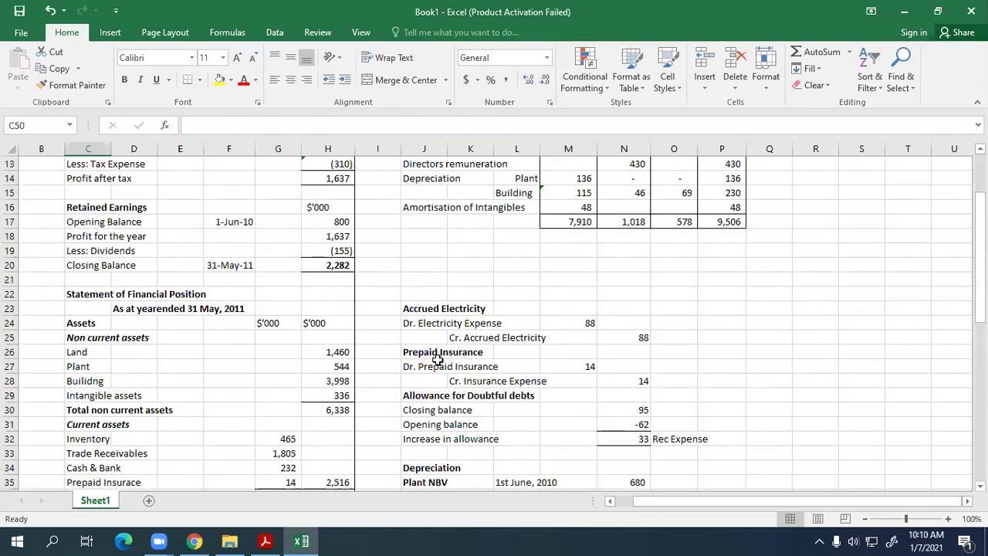
pyautogui.scroll(1, 336, 389)
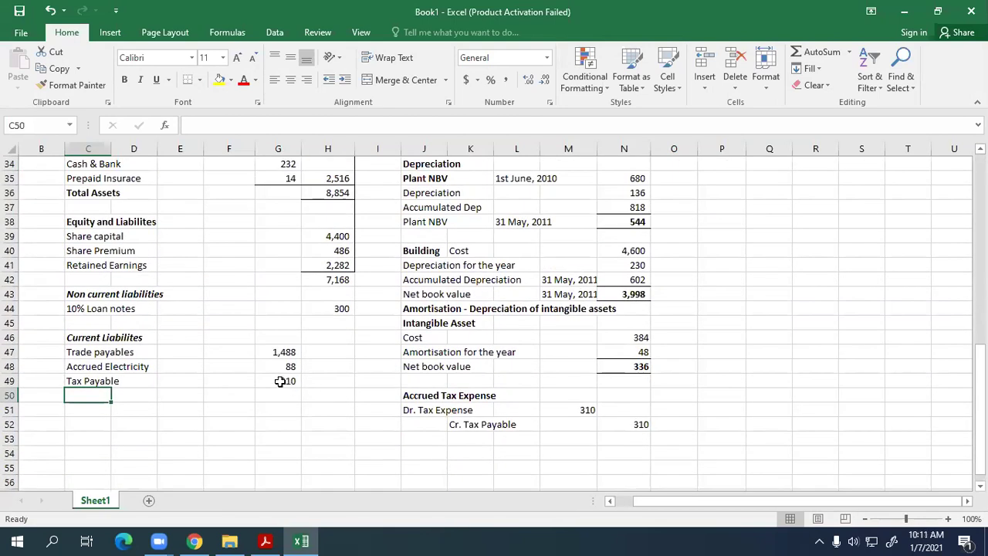
# Step: Add a bottom border to G49:H49 and total the current liabilities in H49 with a SUM of G47:G49
pyautogui.moveTo(282, 380); pyautogui.dragTo(328, 381)
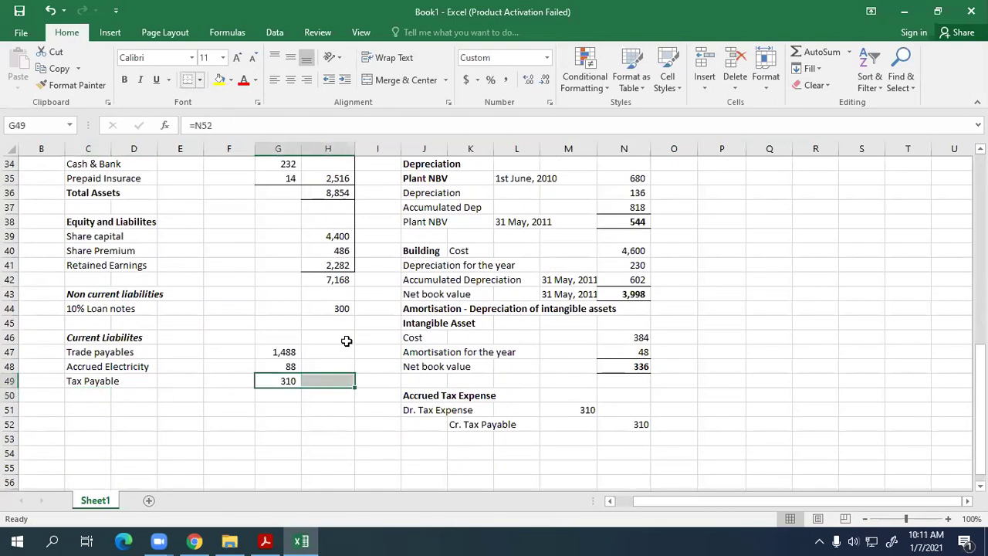
pyautogui.click(336, 380)
pyautogui.write('=S')
pyautogui.write('UM')
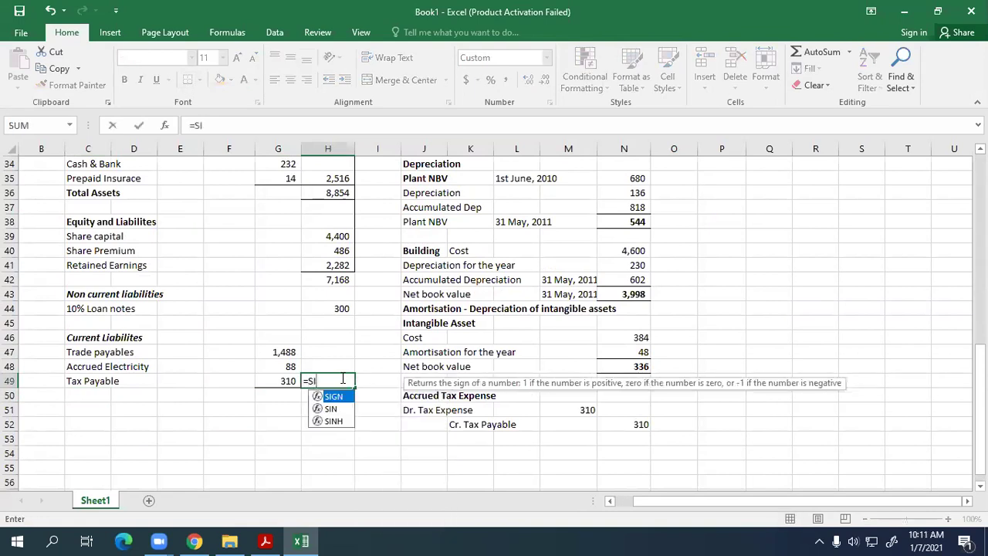
pyautogui.write('(')
pyautogui.moveTo(287, 353); pyautogui.dragTo(284, 373)
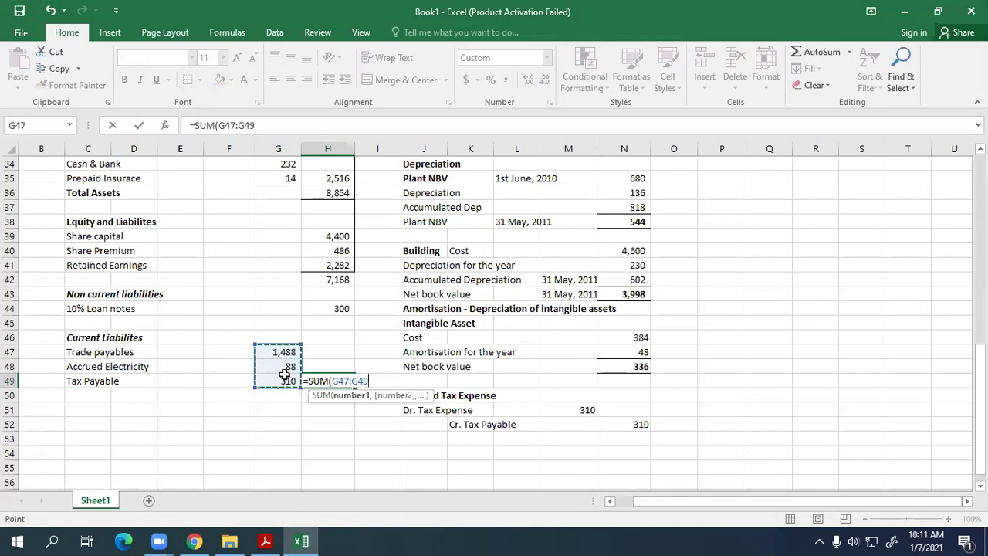
pyautogui.press('Return')
# Step: Total equity and liabilities in H50 by adding the equity subtotal H42, the loan notes H44 and the current liabilities H49
pyautogui.write('=')
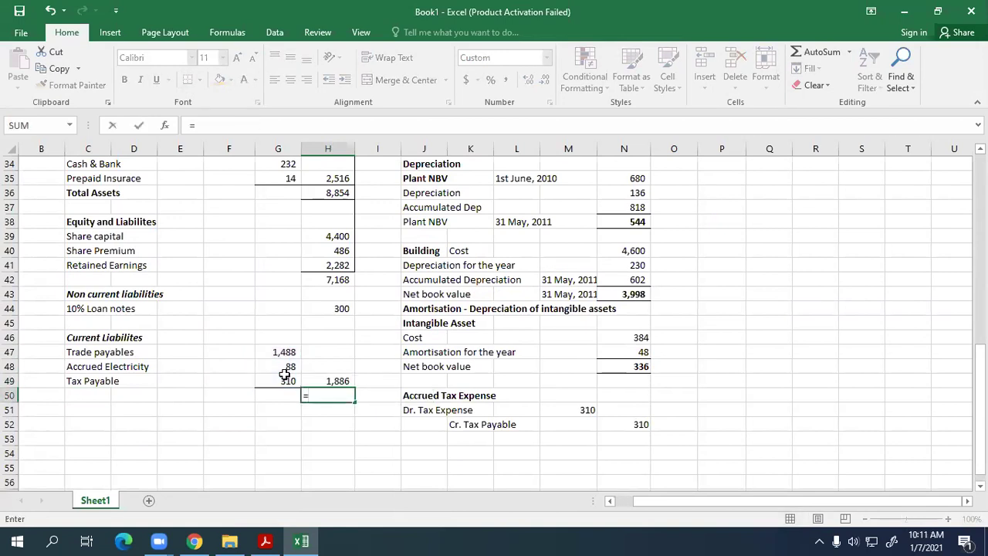
pyautogui.click(327, 280)
pyautogui.write('+')
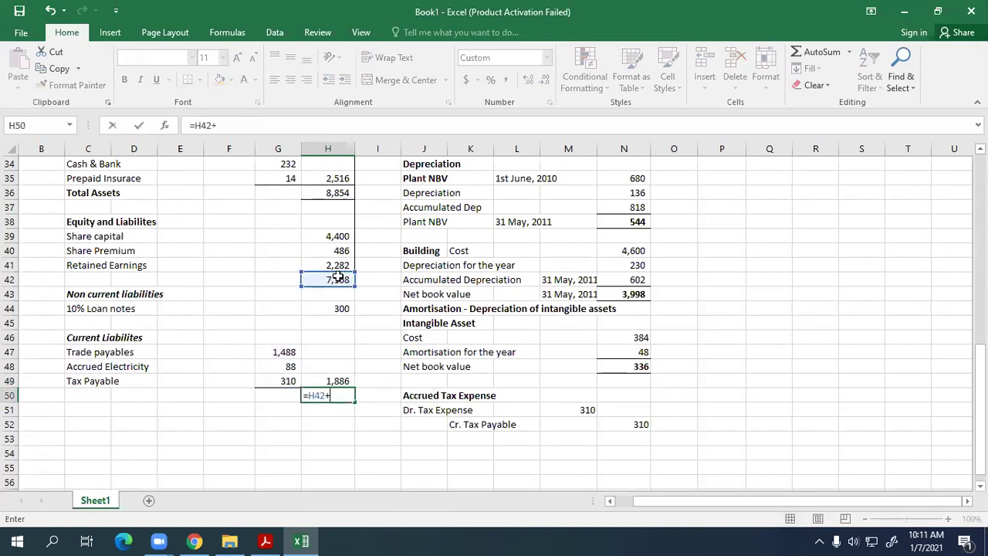
pyautogui.click(345, 311)
pyautogui.write('+')
pyautogui.click(330, 380)
pyautogui.press('Return')
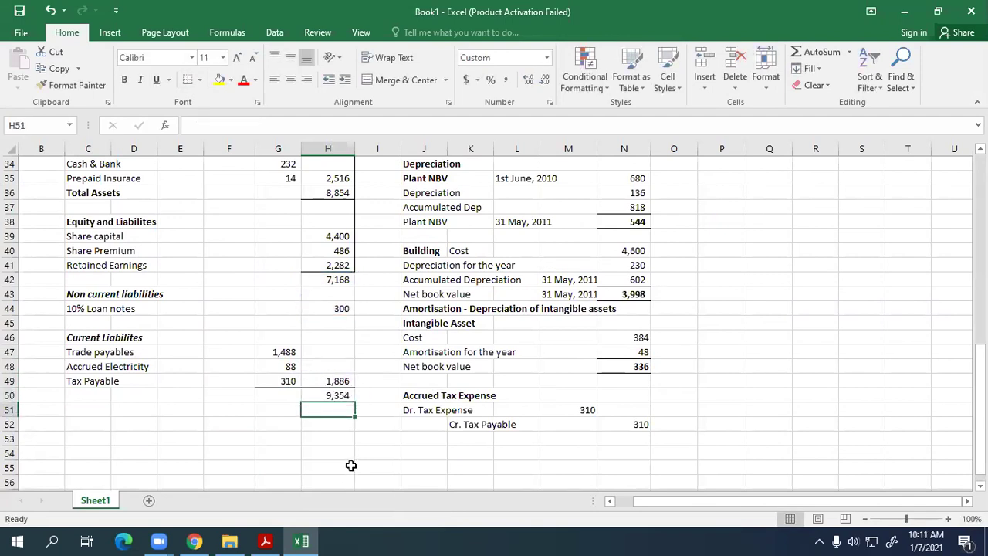
pyautogui.click(344, 396)
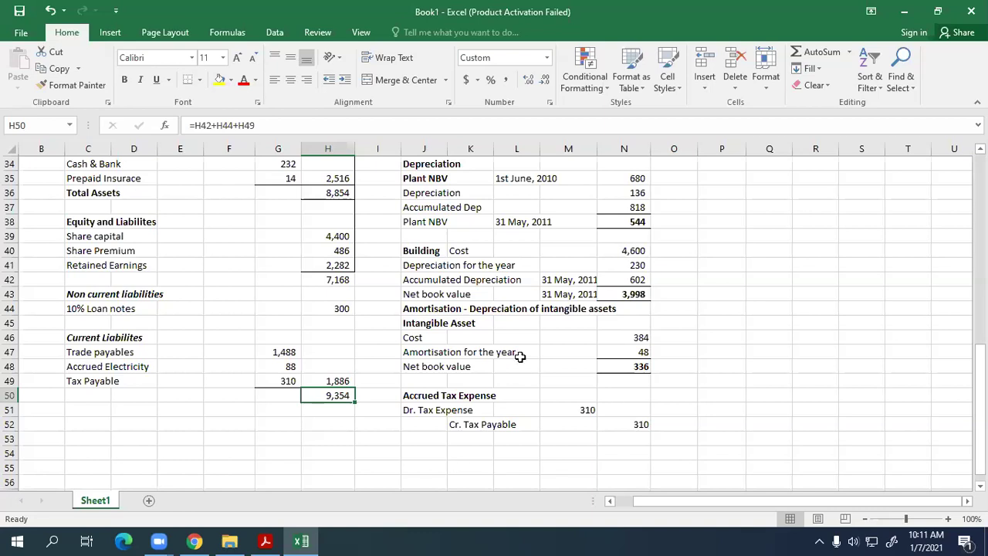
# Step: Move the disclosure notes' totals in M17:P17 down one row to free row 17 for another expense line
pyautogui.scroll(1, 375, 346)
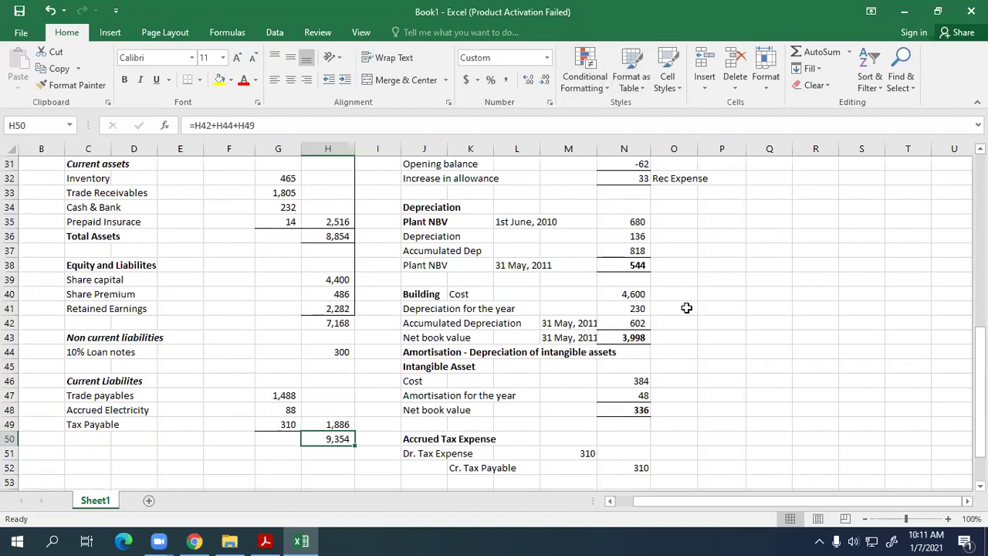
pyautogui.press('Down')
pyautogui.press('Down')
pyautogui.press('Down')
pyautogui.scroll(10, 684, 306)
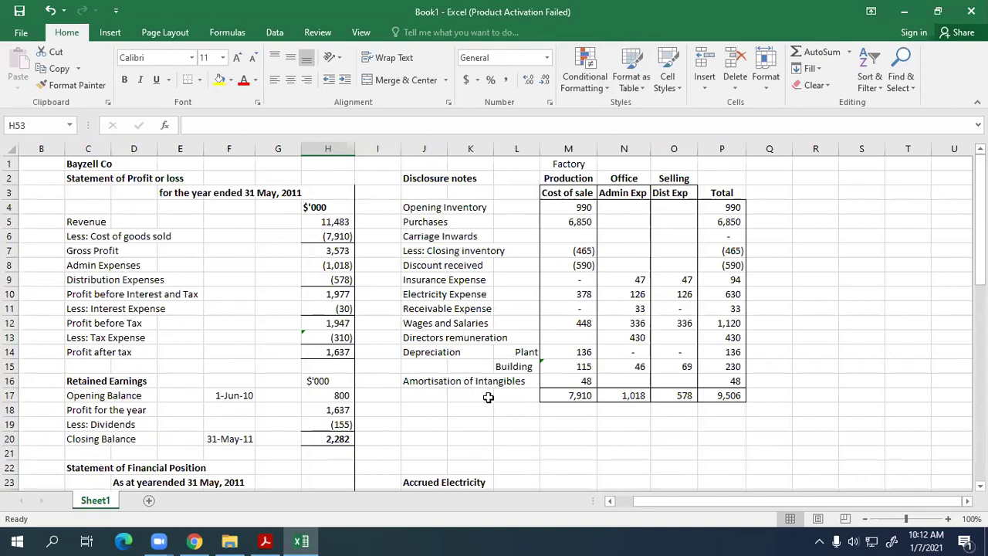
pyautogui.click(432, 222)
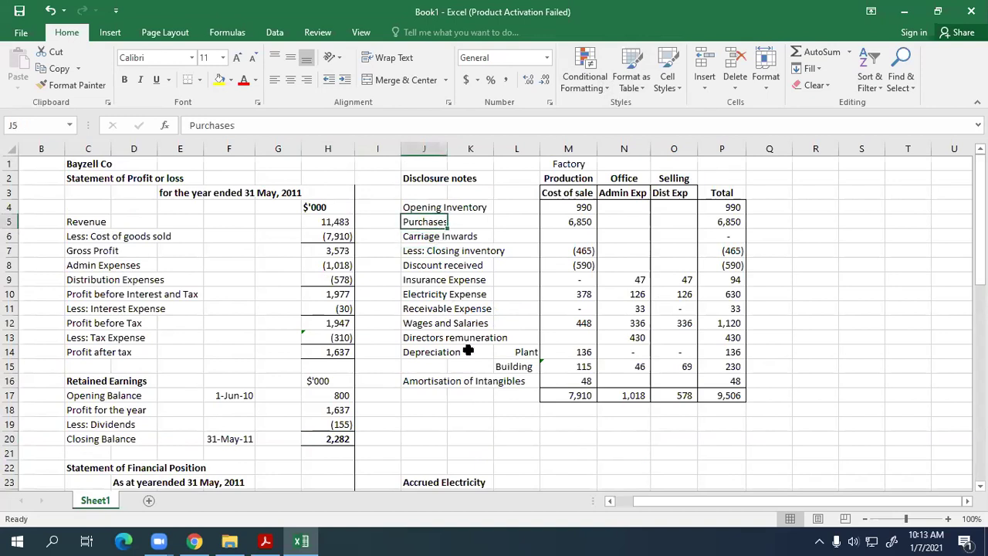
pyautogui.moveTo(563, 401); pyautogui.dragTo(720, 395)
pyautogui.click(548, 393)
pyautogui.moveTo(548, 393); pyautogui.dragTo(718, 412)
pyautogui.click(479, 393)
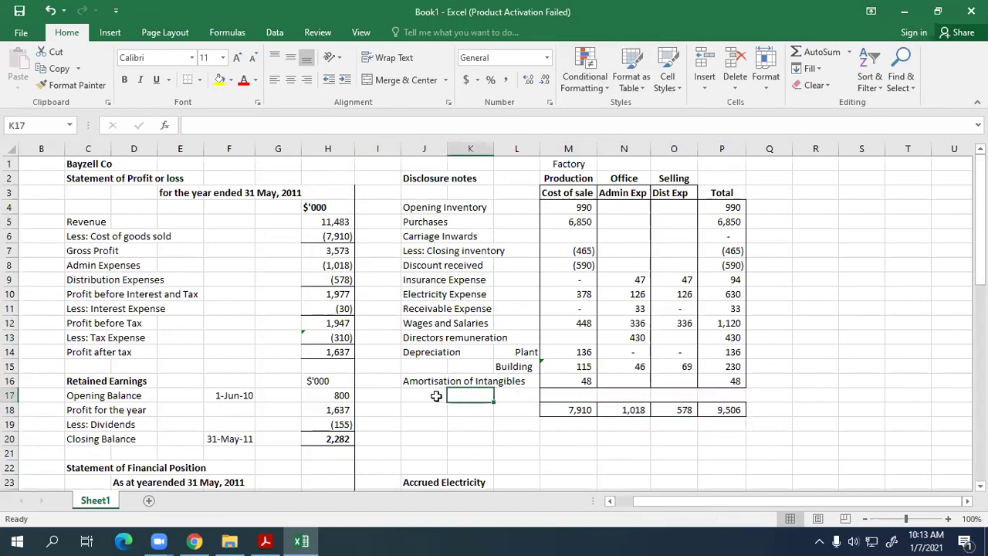
# Step: Label the new expense row in J17 "as per question"
pyautogui.click(436, 396)
pyautogui.write('as per question')
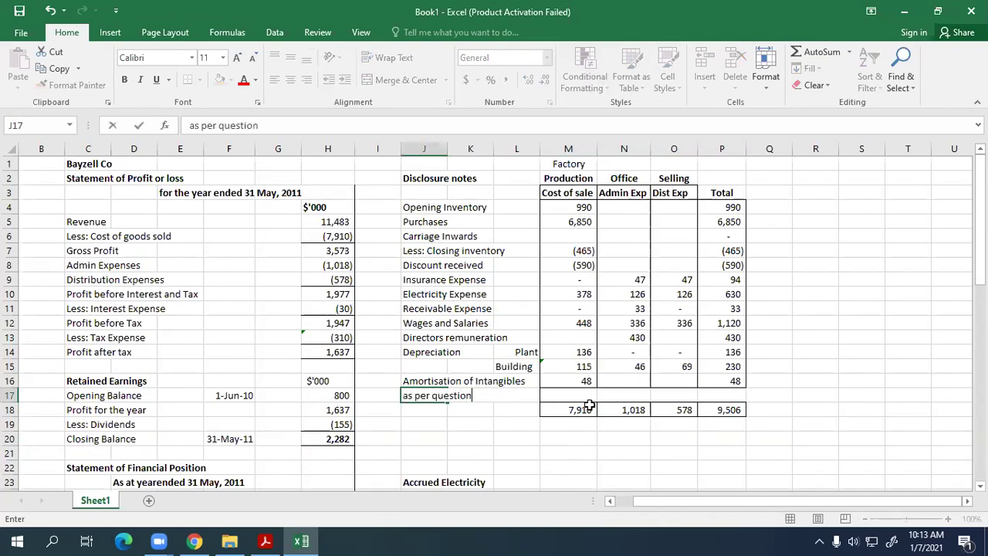
pyautogui.press('Return')
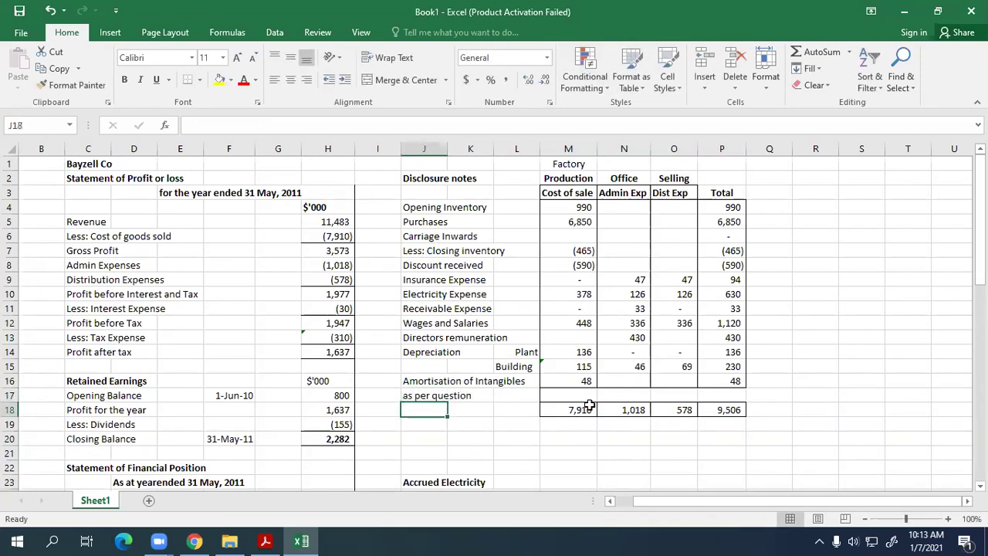
# Step: Remove all borders from the empty cells M17:P17
pyautogui.click(571, 392)
pyautogui.moveTo(566, 392); pyautogui.dragTo(708, 396)
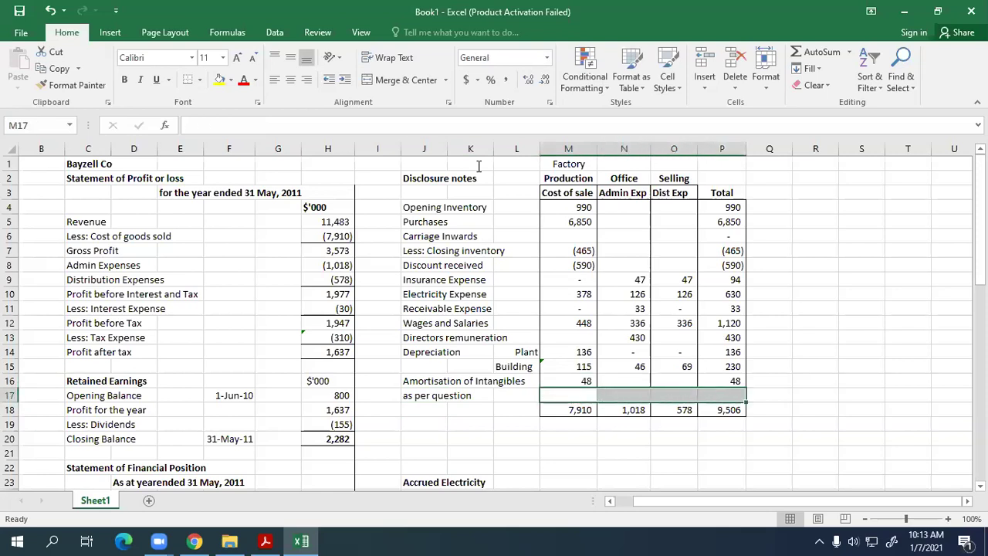
pyautogui.click(200, 85)
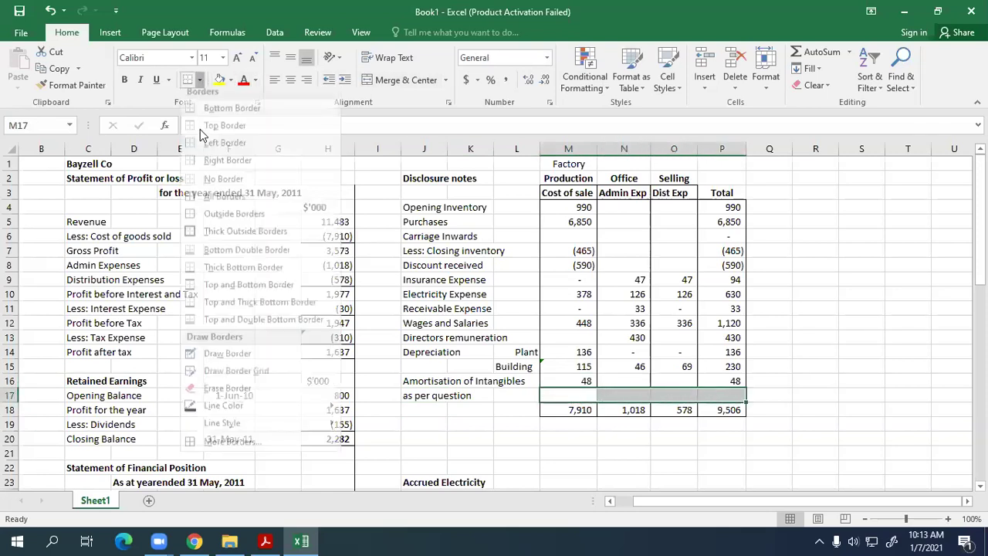
pyautogui.click(232, 165)
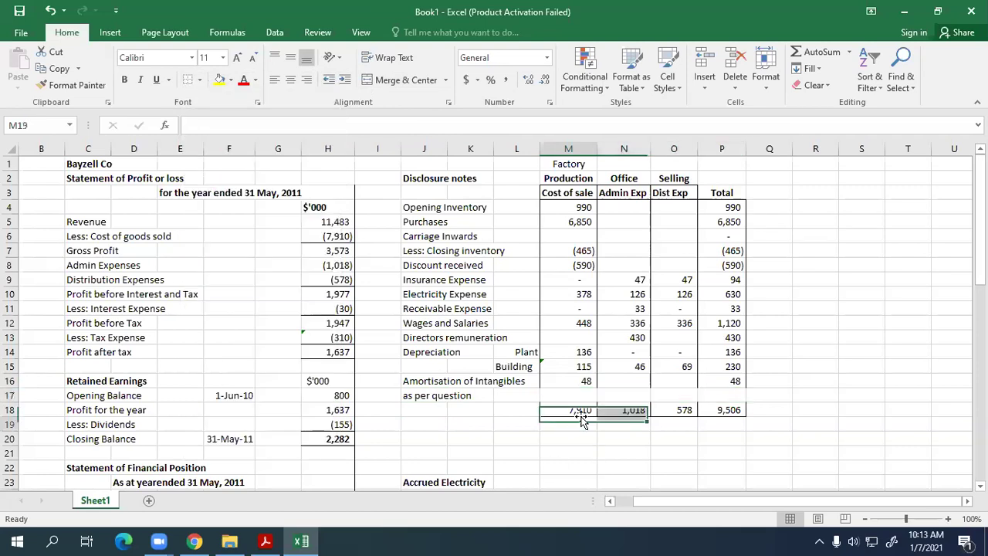
pyautogui.click(568, 394)
# Step: Restore the table's vertical lines in row 17 by adding a right border to each cell from L17 to P17
pyautogui.click(532, 395)
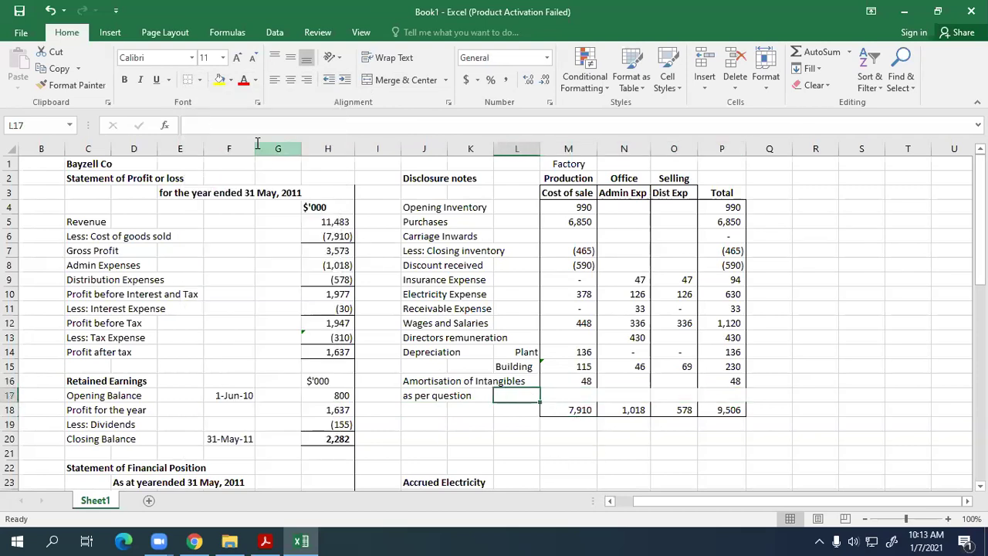
pyautogui.click(199, 79)
pyautogui.click(209, 166)
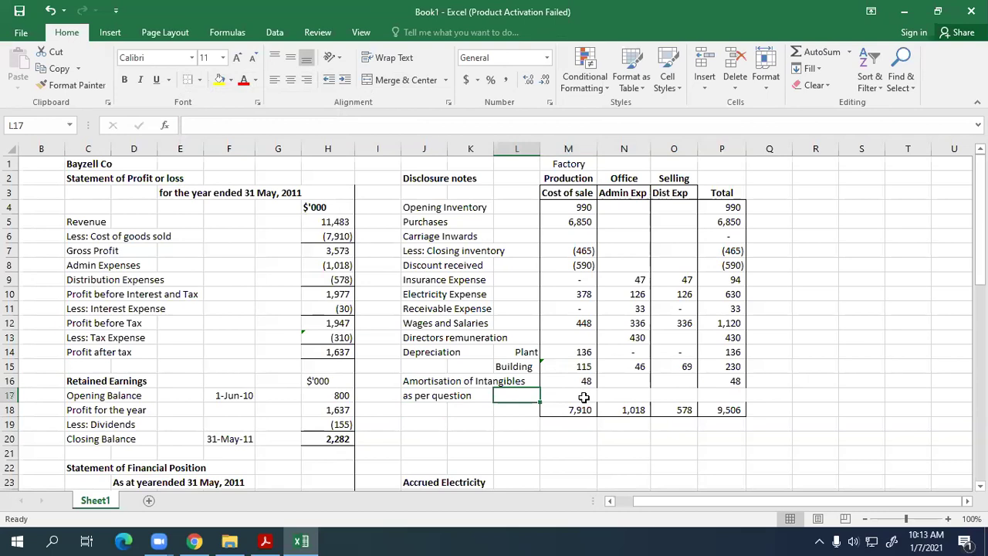
pyautogui.click(584, 395)
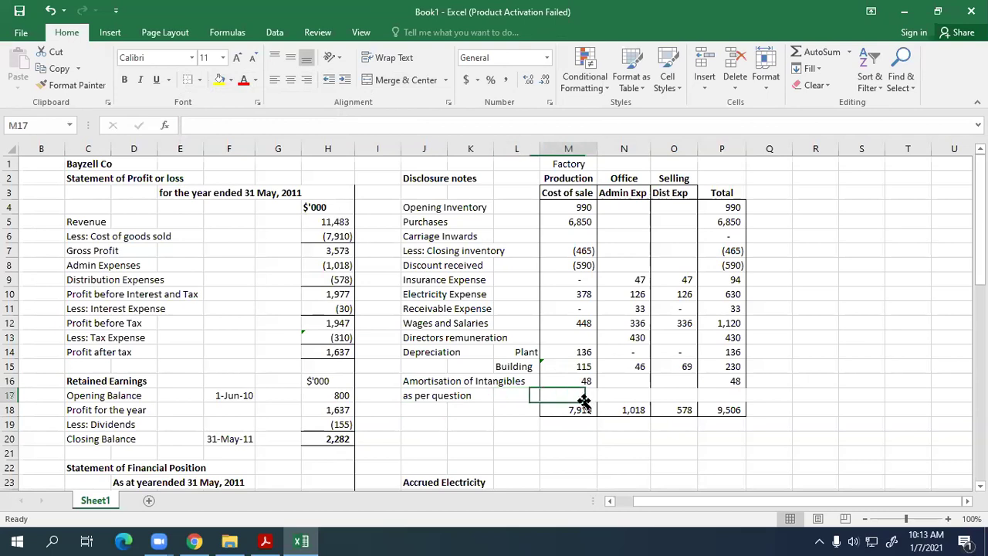
pyautogui.click(631, 395)
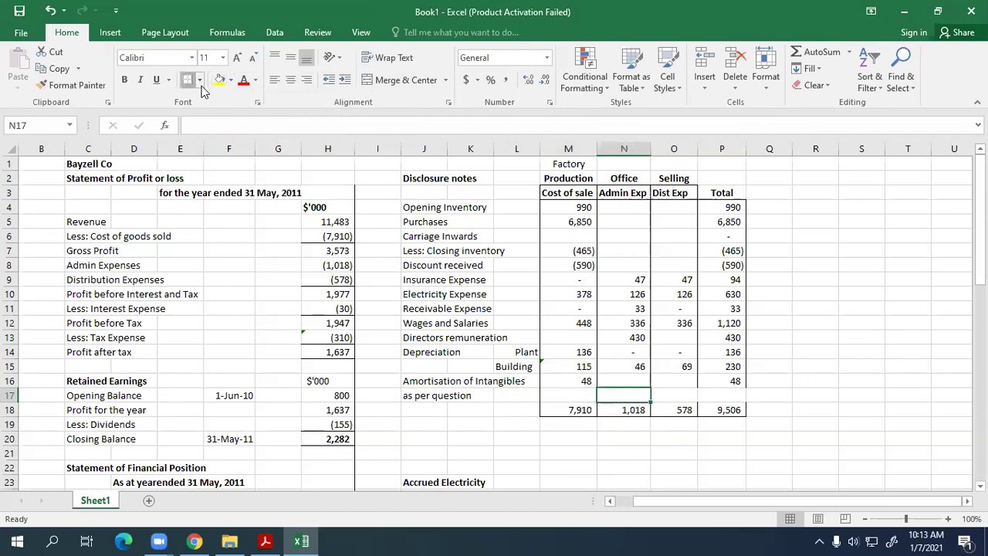
pyautogui.click(676, 395)
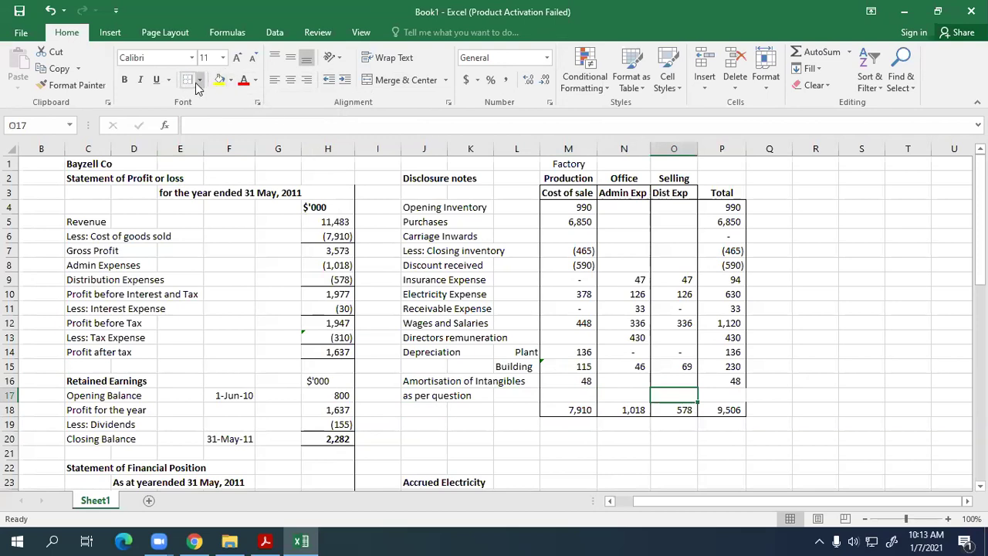
pyautogui.click(722, 395)
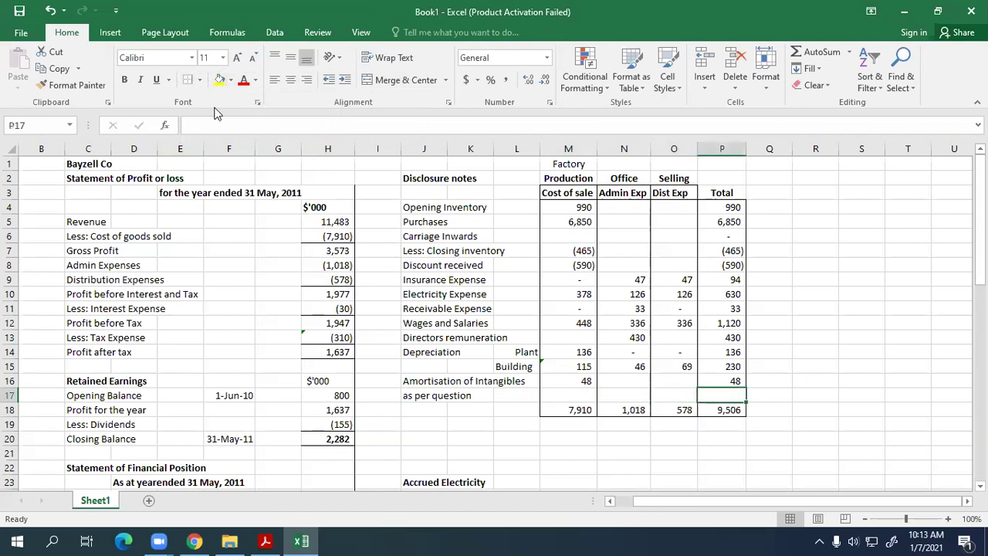
# Step: Look up administrative expenses in the PDF trial balance, and enter 0 for cost of sale in M17 and 500 for admin expenses in N17
pyautogui.click(593, 409)
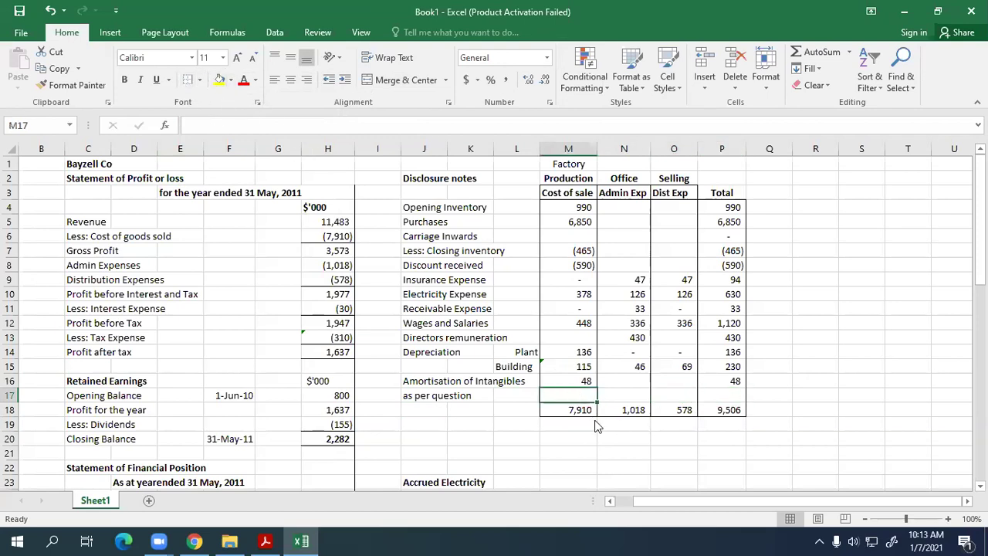
pyautogui.hotkey('alt', 'Tab')
pyautogui.scroll(3, 263, 316)
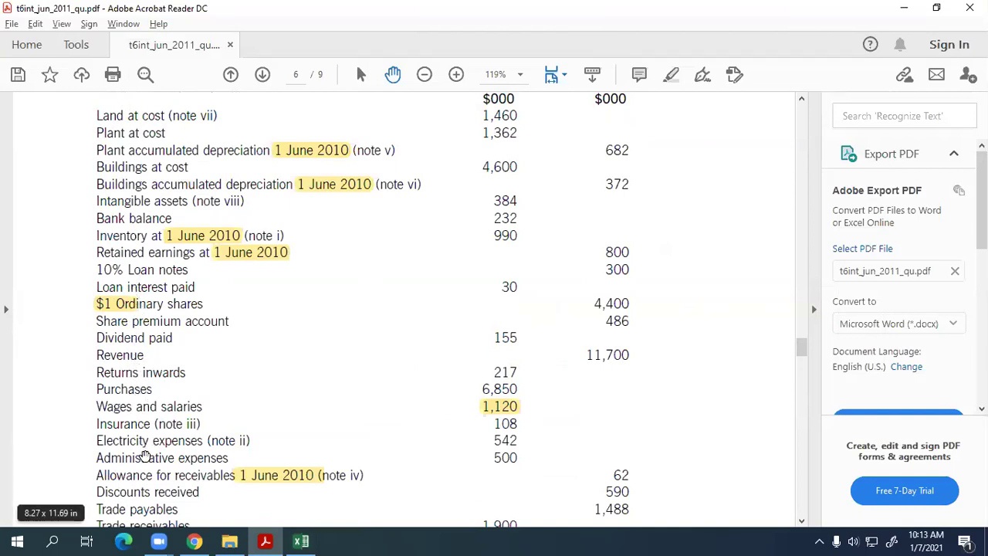
pyautogui.scroll(-1, 154, 458)
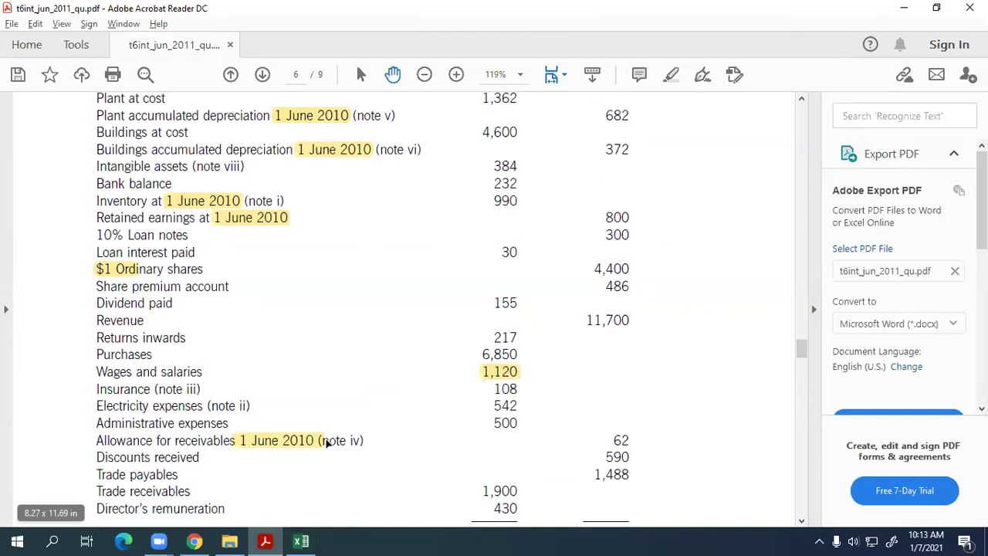
pyautogui.hotkey('alt', 'Tab')
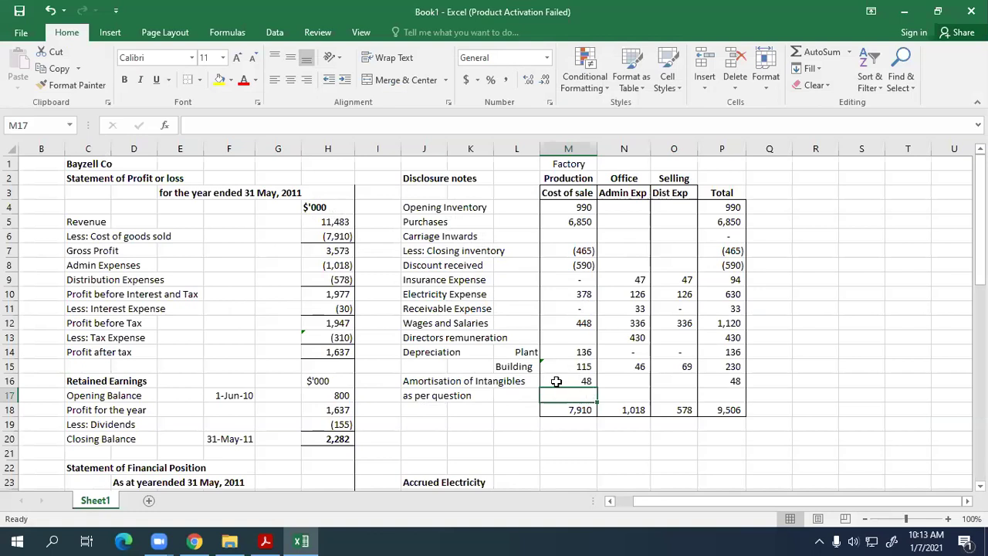
pyautogui.write('0')
pyautogui.press('Tab')
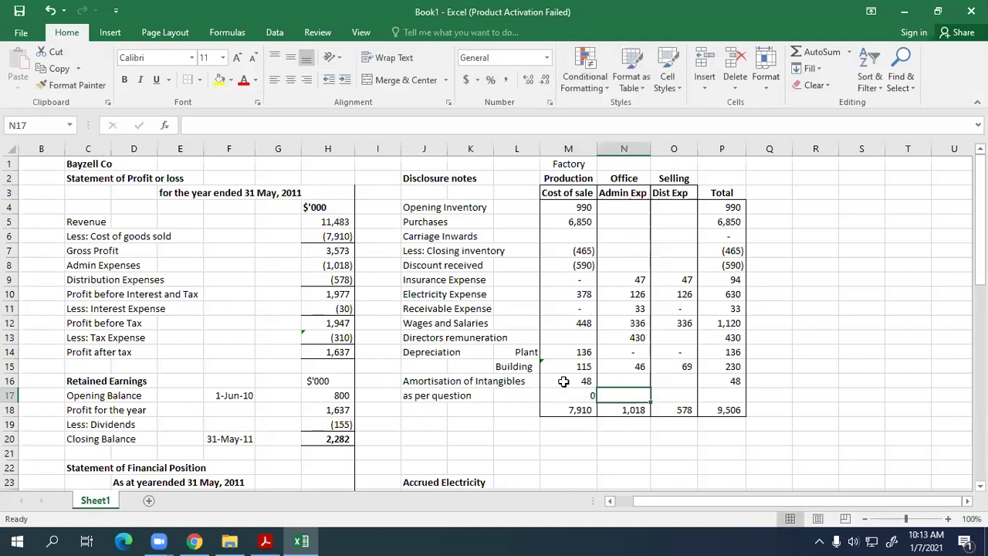
pyautogui.write('500')
pyautogui.press('Return')
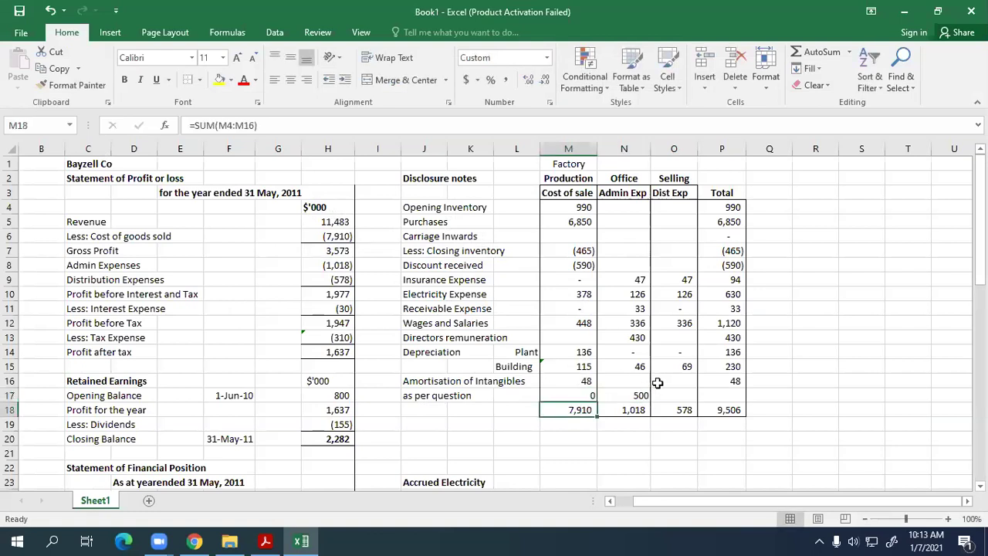
# Step: Complete row 17 with 0 for distribution expenses in O17 and 500 for the total in P17
pyautogui.click(685, 396)
pyautogui.write('0')
pyautogui.press('Return')
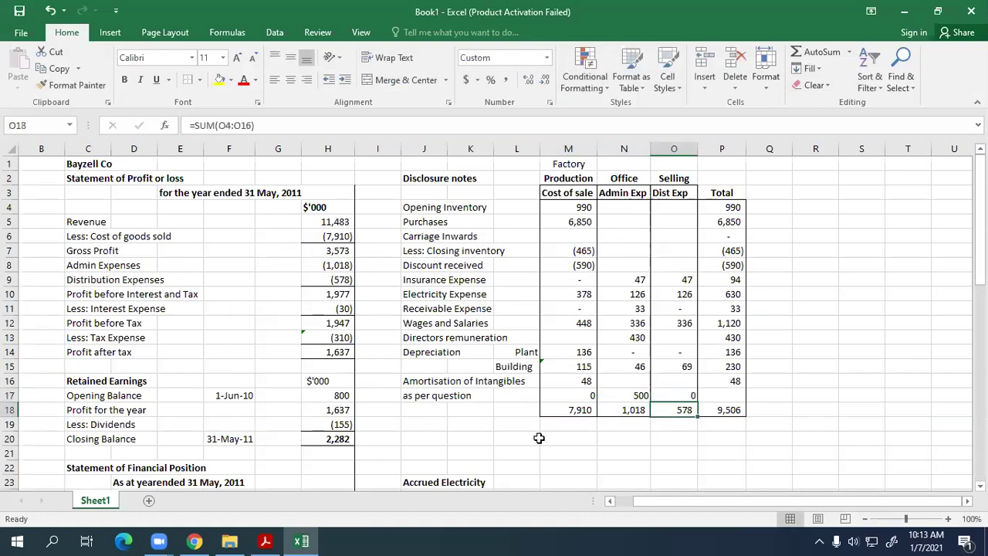
pyautogui.click(707, 393)
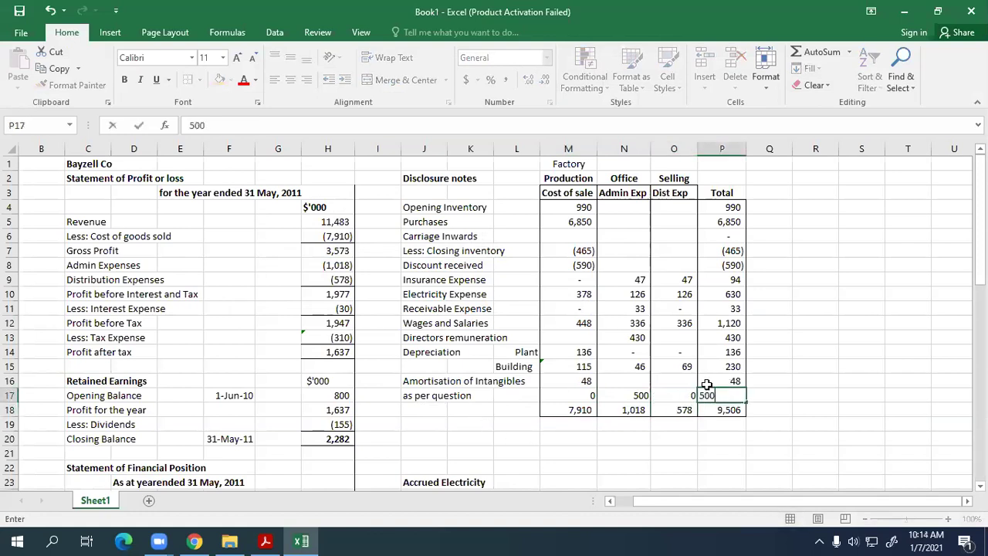
pyautogui.hotkey('ctrl', 'd')
# Step: Review the PDF trial balance again and extend the admin expenses total in N18 to SUM(N4:N17)
pyautogui.hotkey('alt', 'Tab')
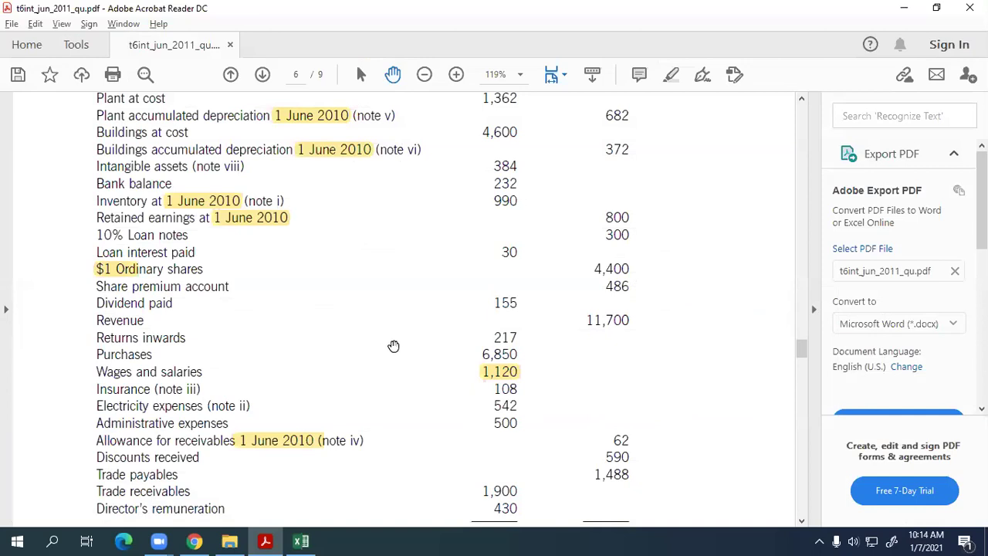
pyautogui.scroll(-1, 312, 392)
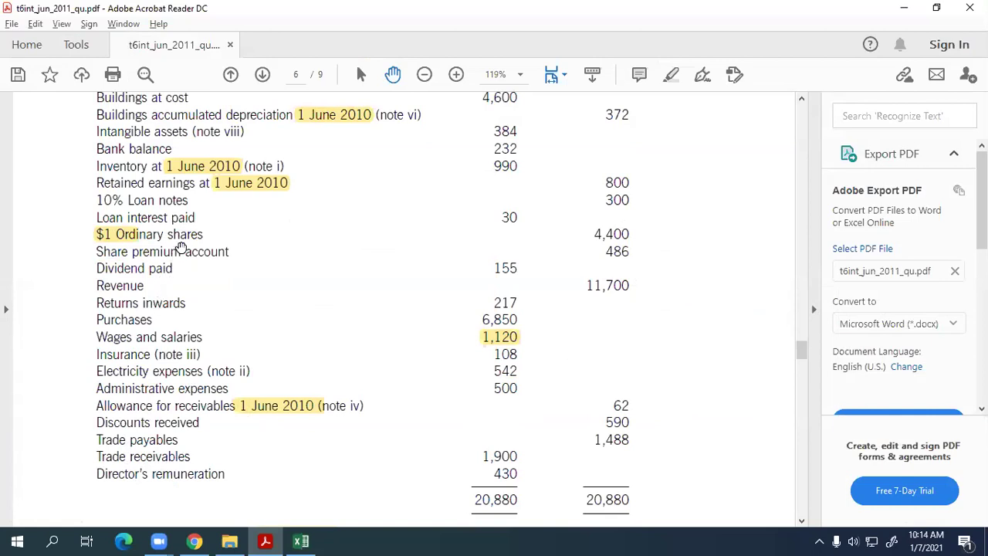
pyautogui.scroll(3, 177, 249)
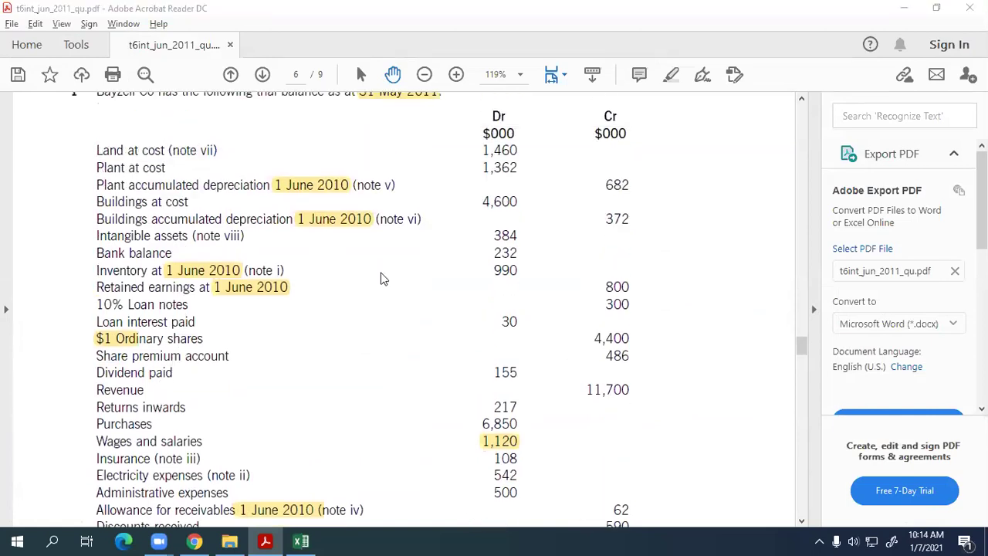
pyautogui.hotkey('alt', 'Tab')
pyautogui.doubleClick(640, 410)
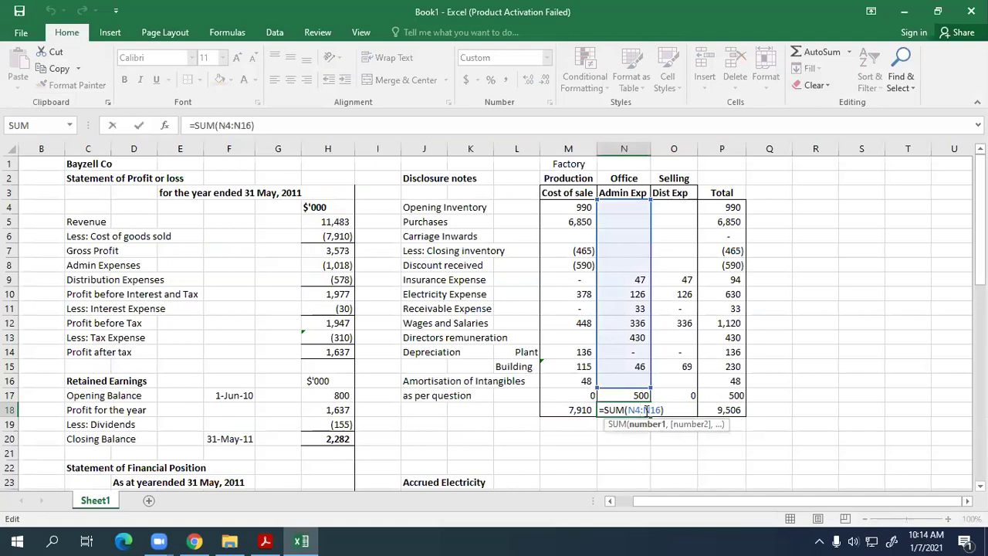
pyautogui.moveTo(648, 391); pyautogui.dragTo(648, 396)
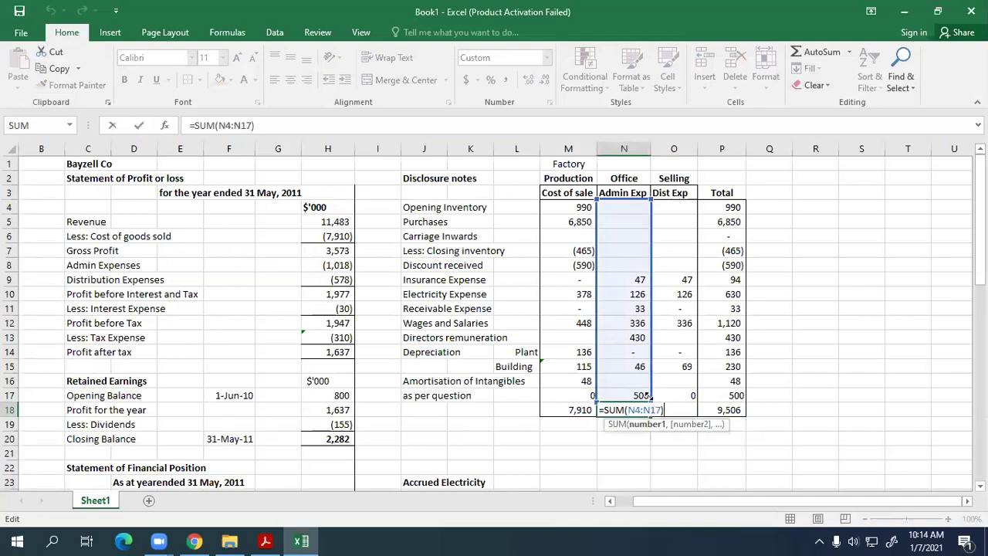
pyautogui.press('Return')
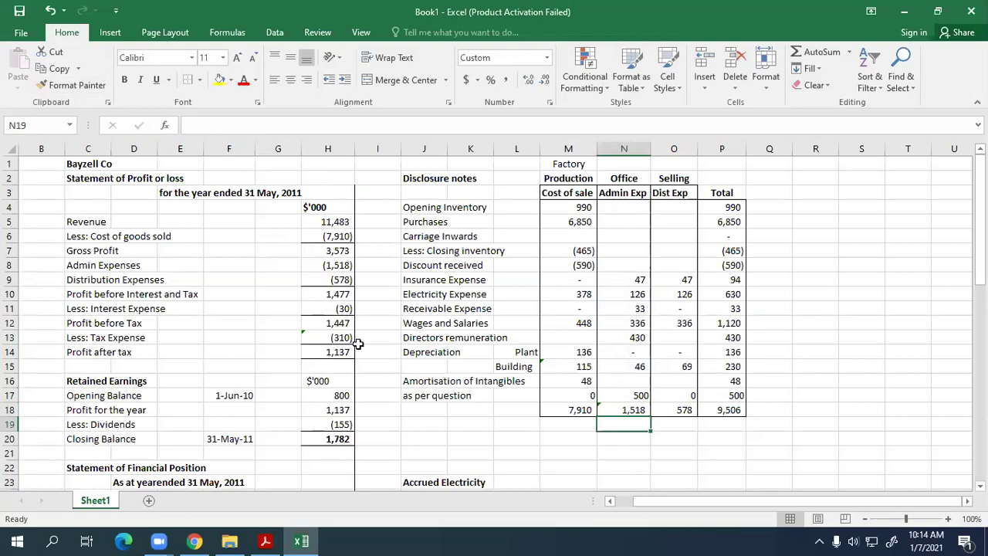
# Step: Compare total assets in H36 with total equity and liabilities in H50 of the statement of financial position
pyautogui.scroll(-7, 317, 230)
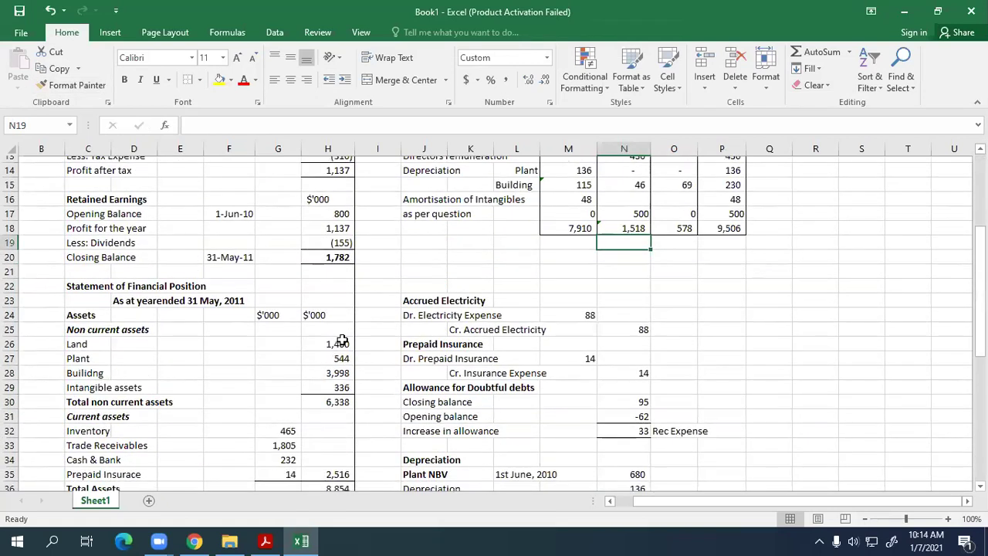
pyautogui.scroll(-2, 330, 345)
pyautogui.click(330, 280)
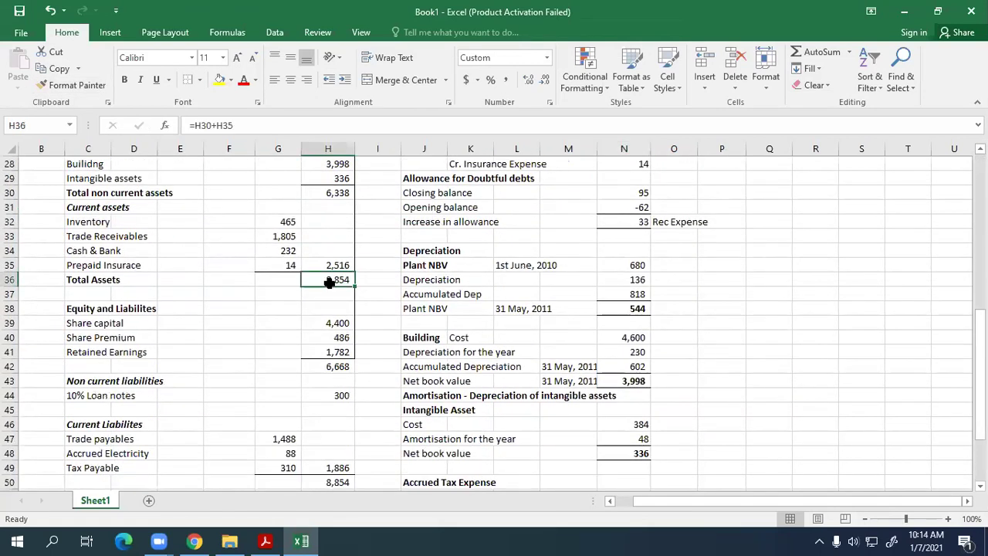
# Step: Apply a bottom double border to the totals in H50 and H36, and check the balance difference in H52
pyautogui.scroll(-2, 358, 304)
pyautogui.click(337, 394)
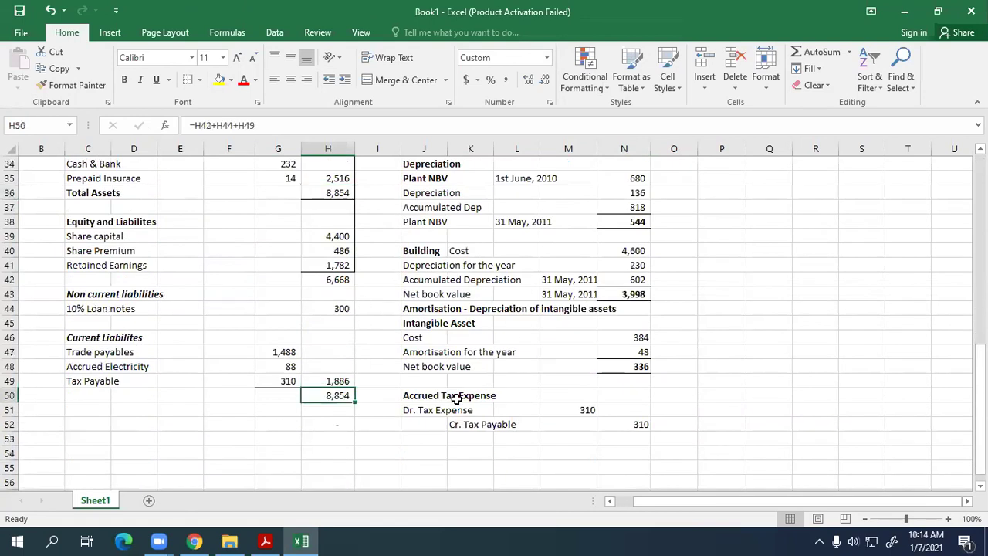
pyautogui.click(199, 79)
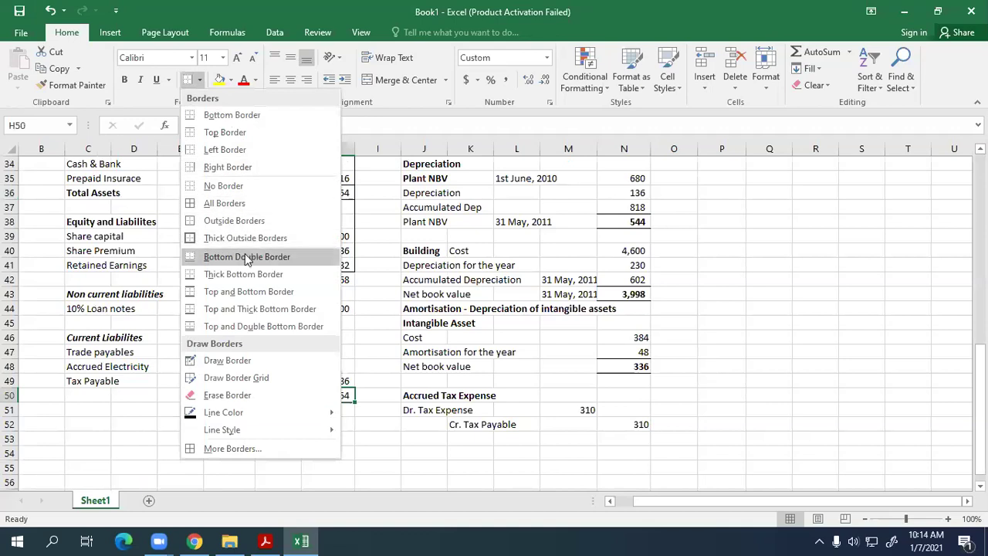
pyautogui.click(245, 257)
pyautogui.click(315, 191)
pyautogui.click(188, 79)
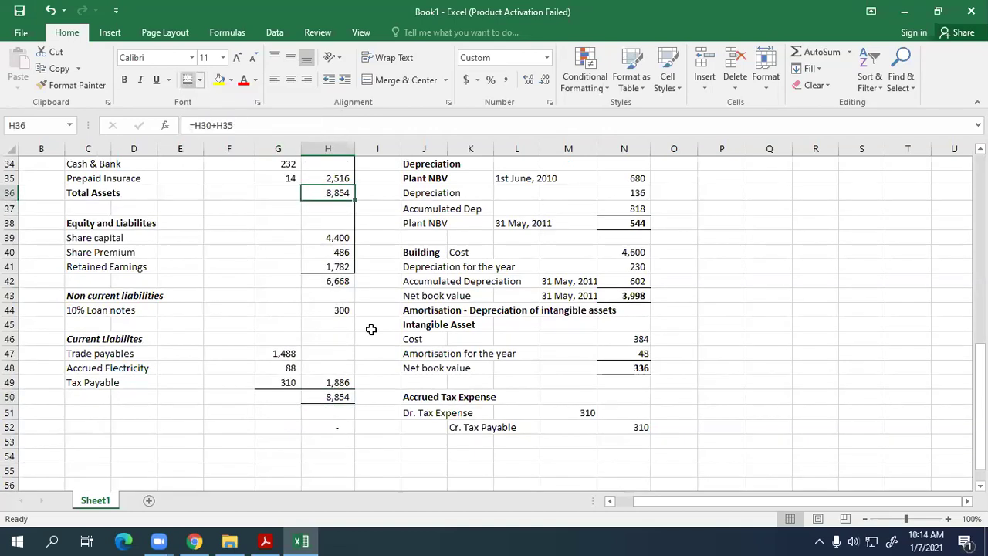
pyautogui.click(403, 426)
pyautogui.scroll(1, 324, 374)
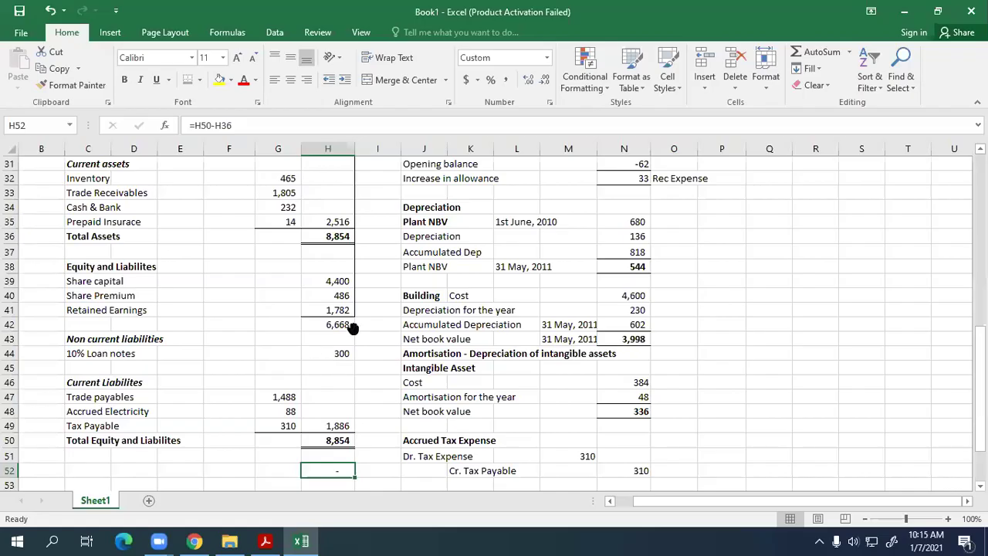
# Step: Switch to the question PDF in Adobe Acrobat Reader and review Bayzell Co's trial balance down to its Dr and Cr totals
pyautogui.hotkey('alt', 'Tab')
pyautogui.hotkey('alt', 'Tab')
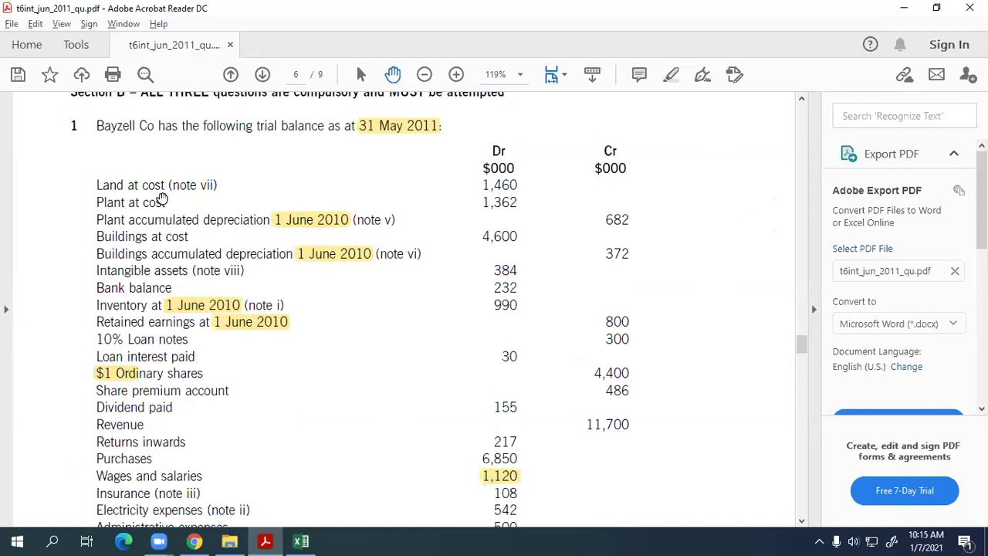
pyautogui.scroll(-3, 162, 199)
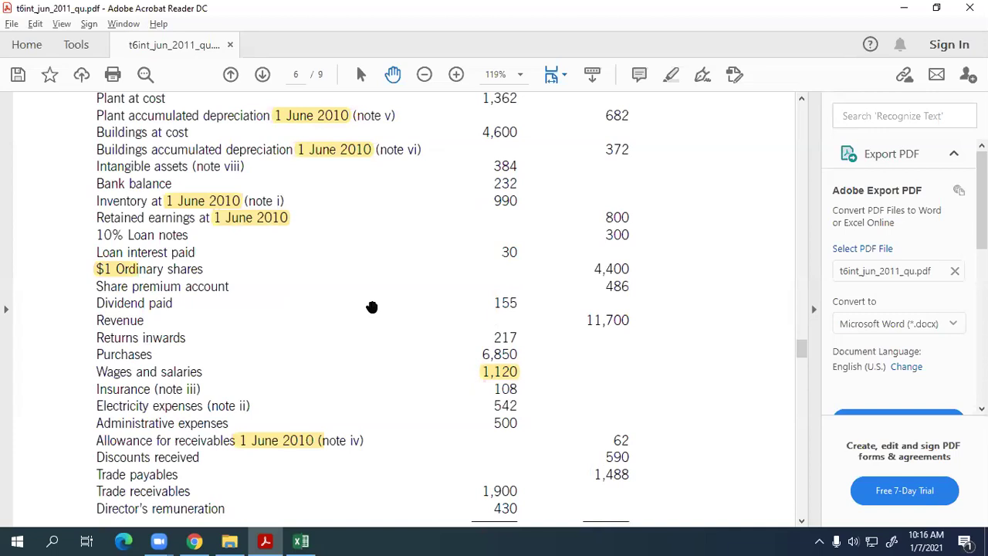
pyautogui.scroll(-1, 372, 307)
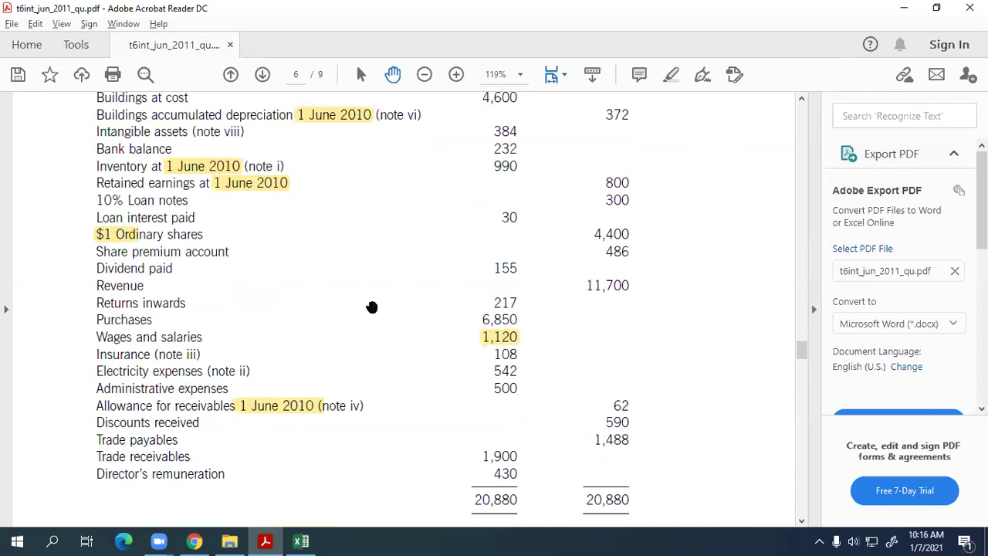
pyautogui.scroll(-1, 314, 317)
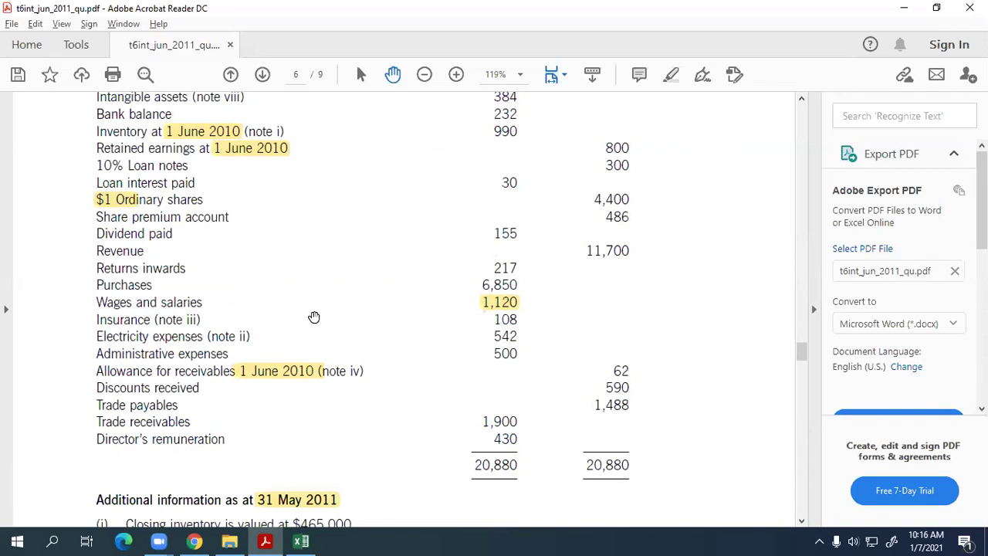